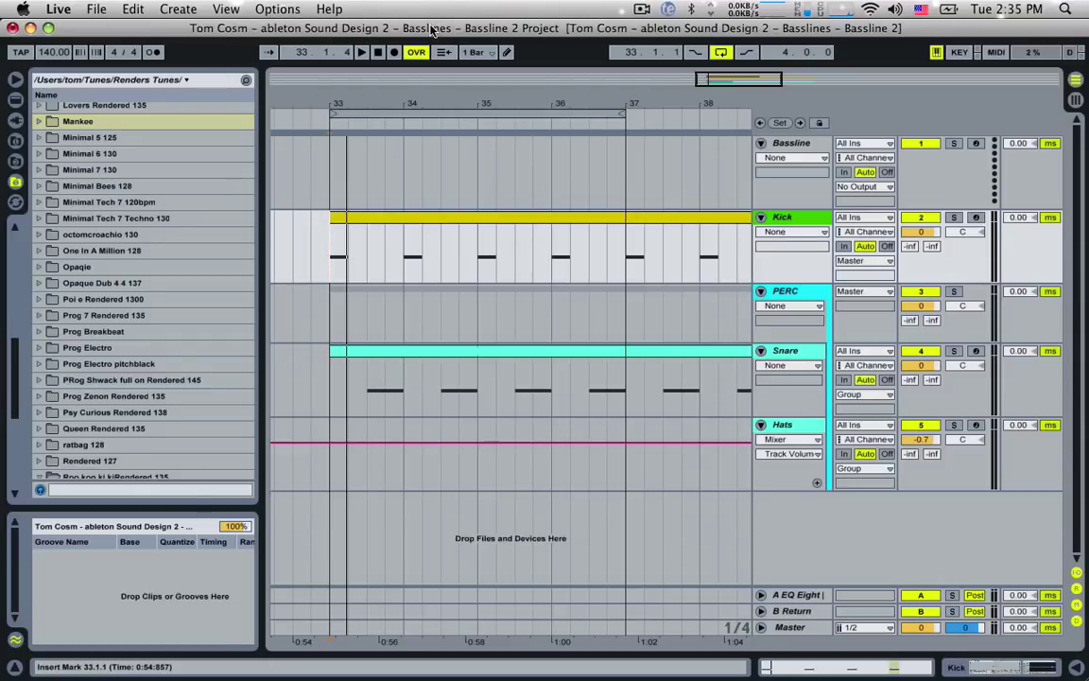
Place the insert marker at bar 33 on the Bassline track, hide the browser and play the existing drum loop.
left_click(345, 181)
left_click(328, 187)
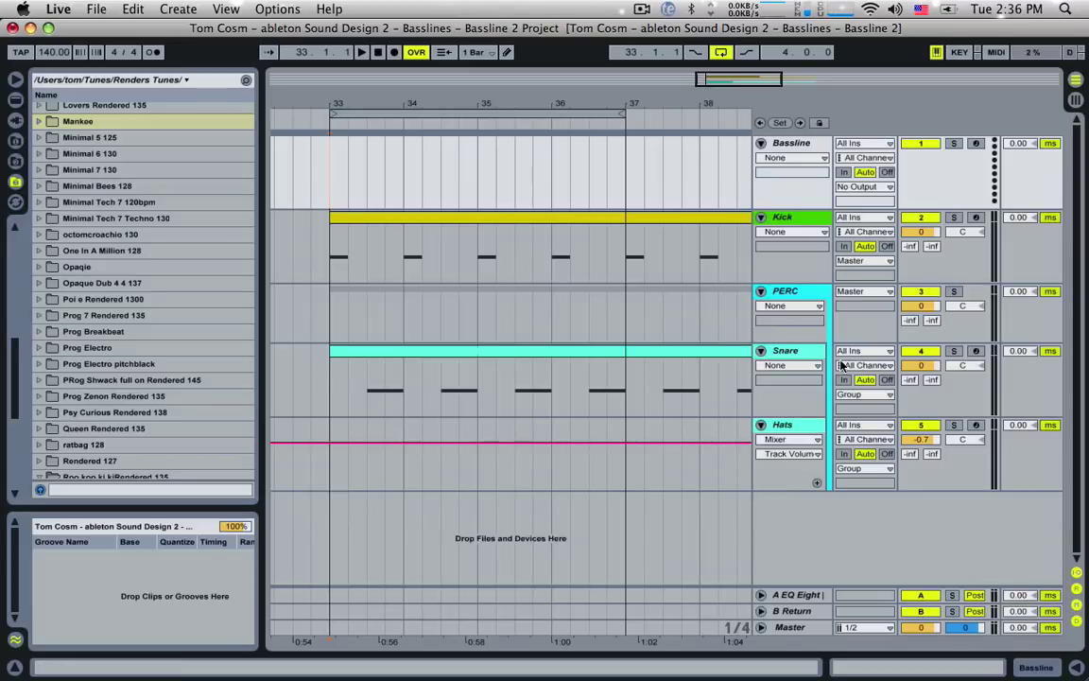
left_click(15, 78)
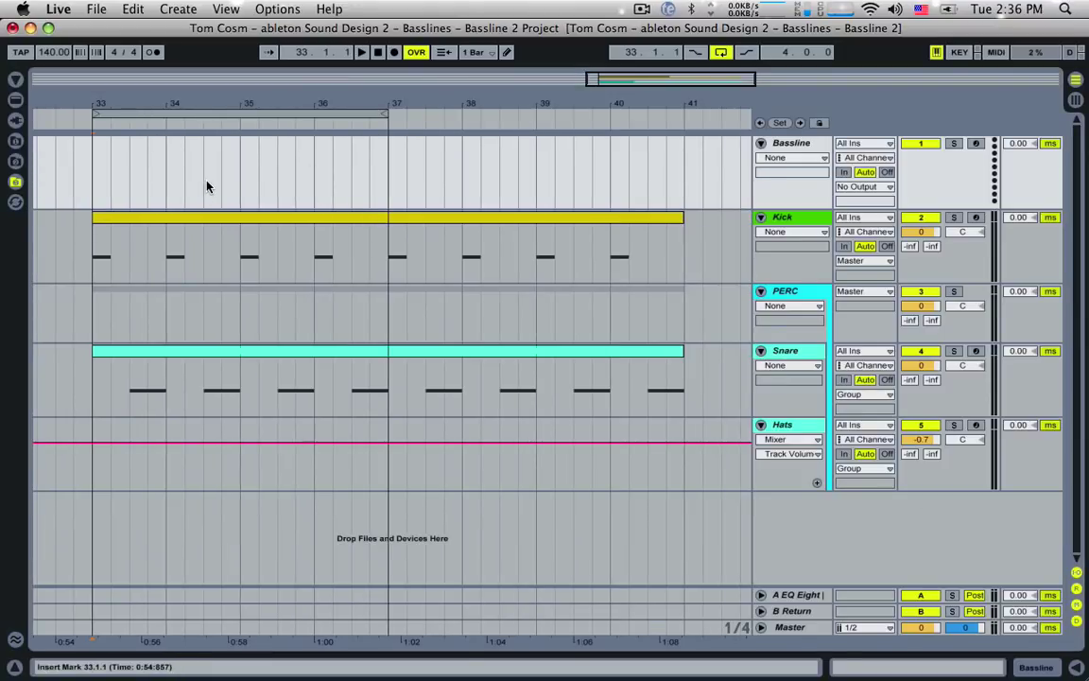
key("space")
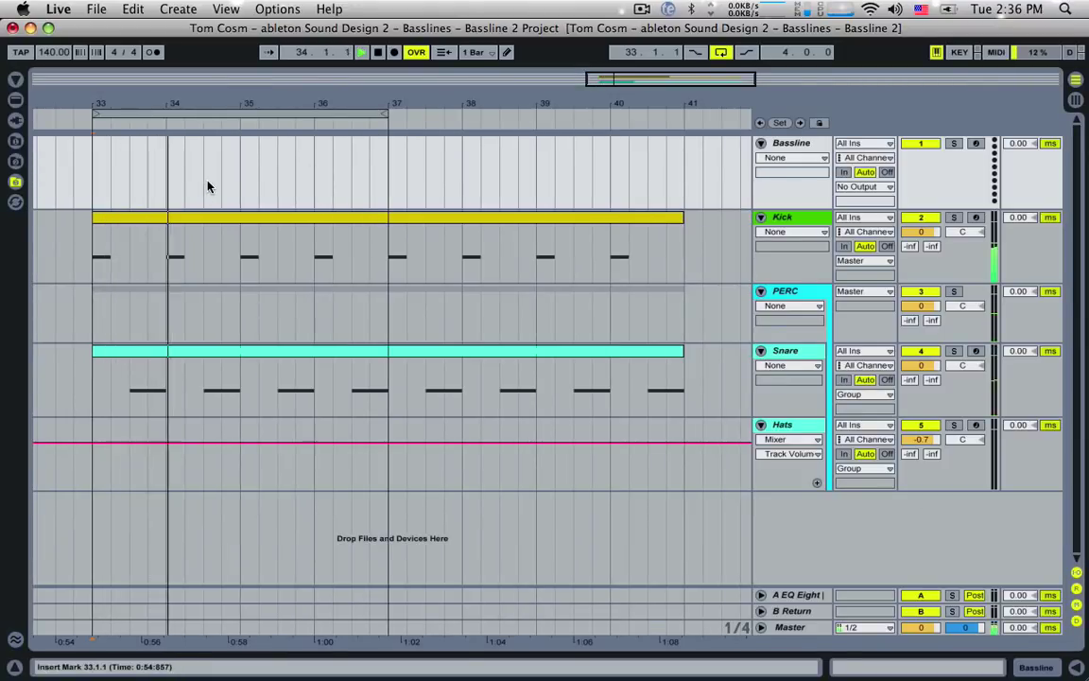
key("space")
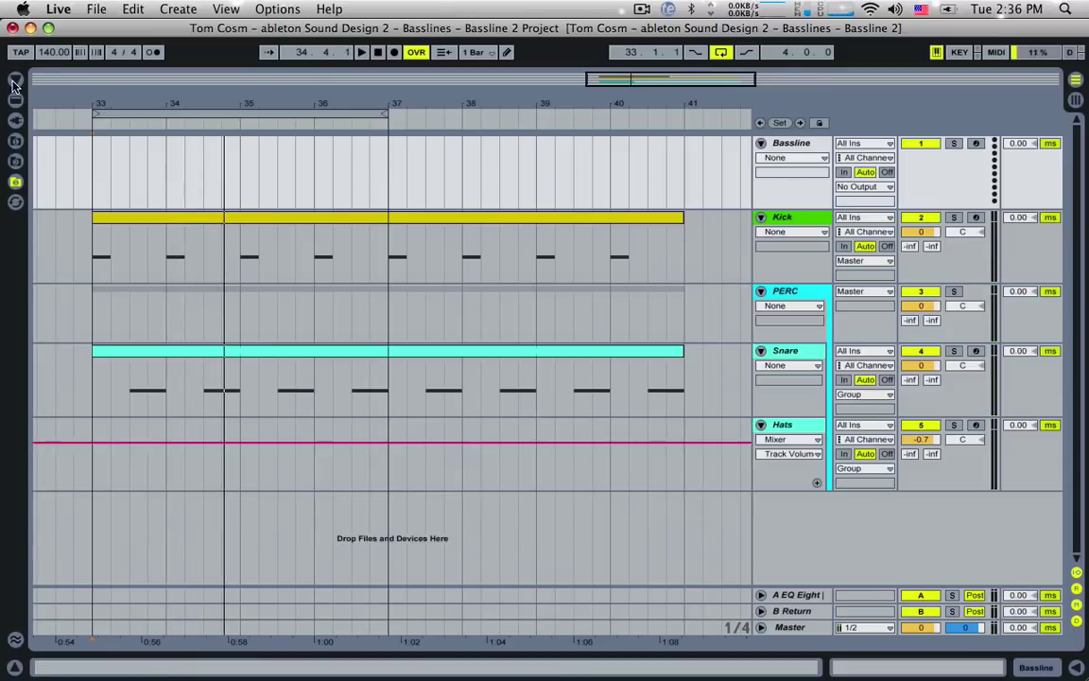
Show the browser again with the list of Live Devices.
left_click(15, 80)
left_click(16, 100)
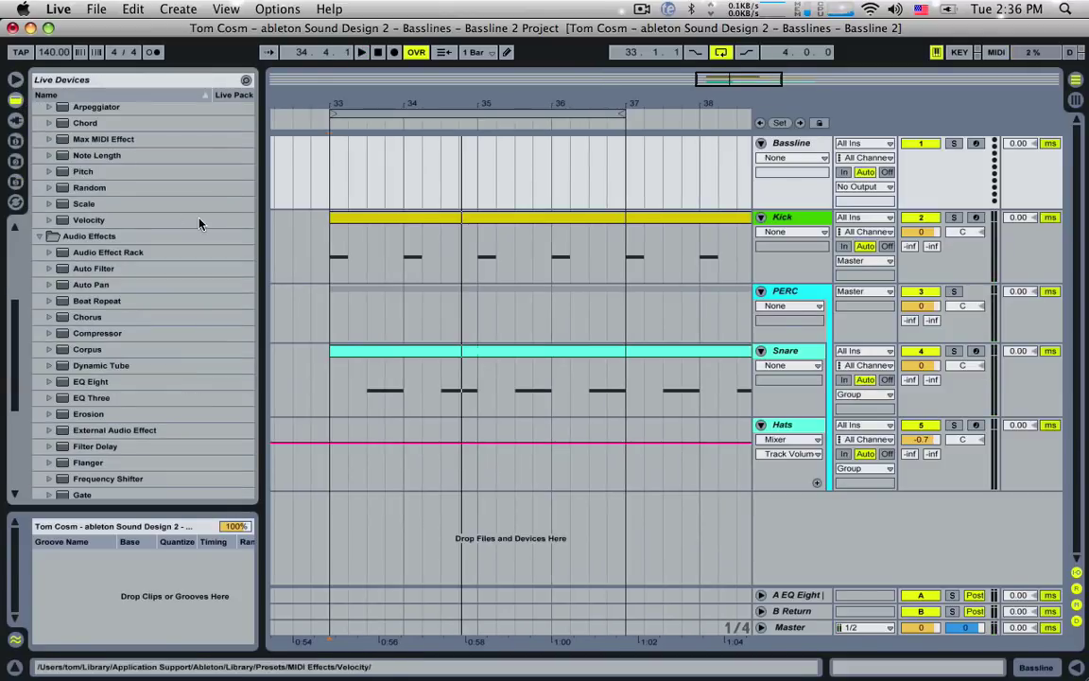
left_click_drag(753, 81, 751, 92)
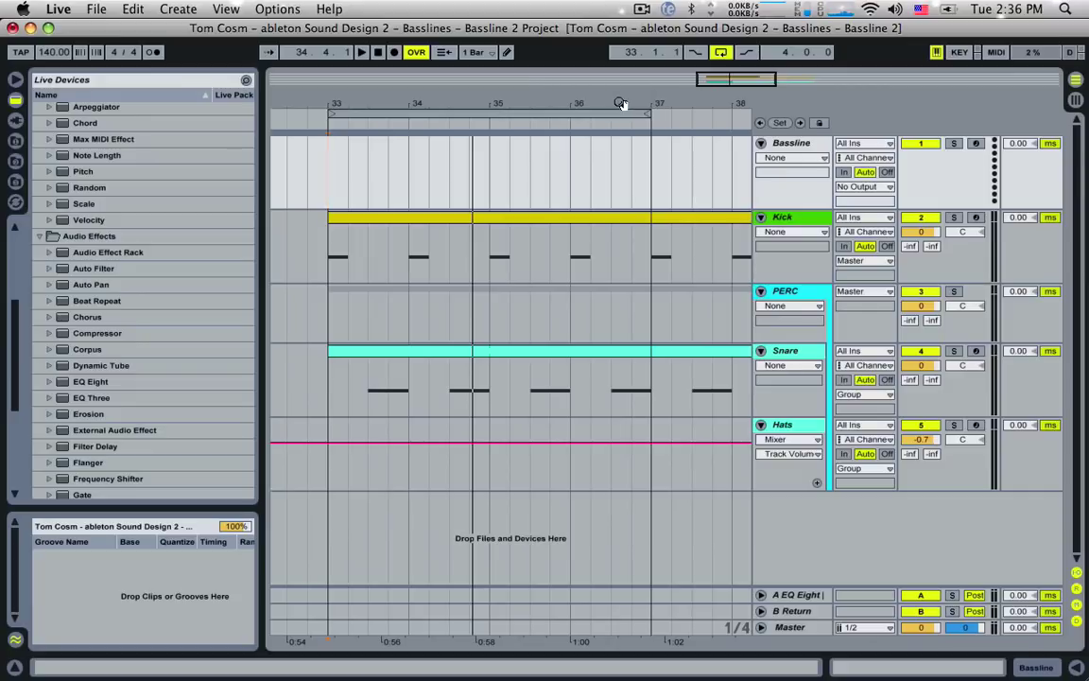
Rename the Bassline track as Basslines.
left_click(798, 145)
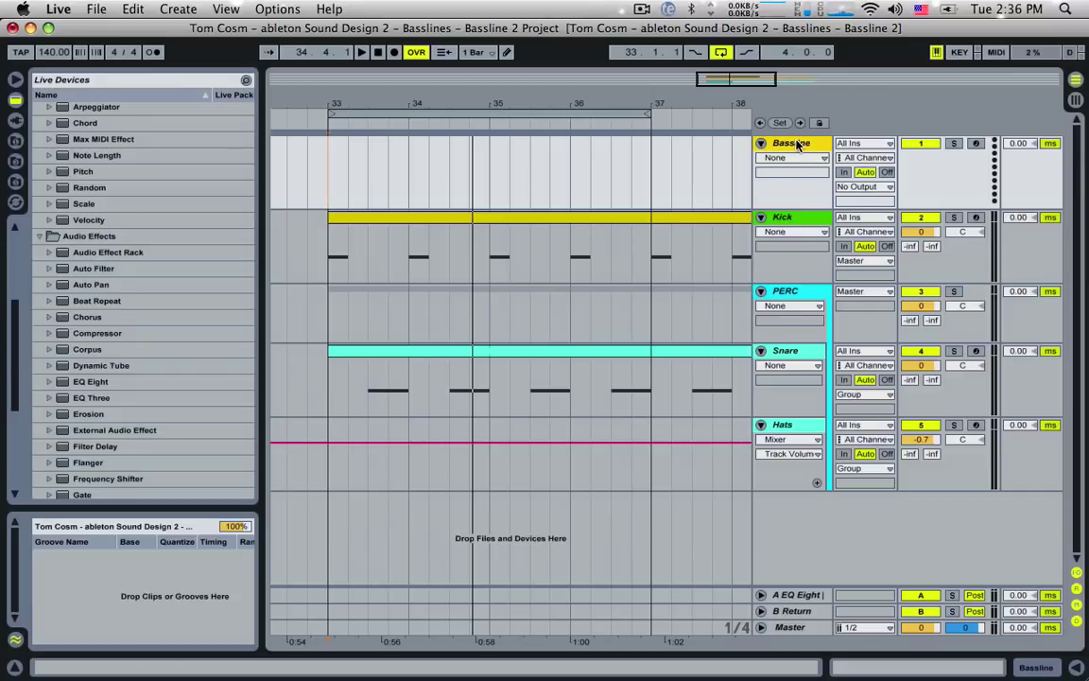
double_click(796, 145)
key("super+r")
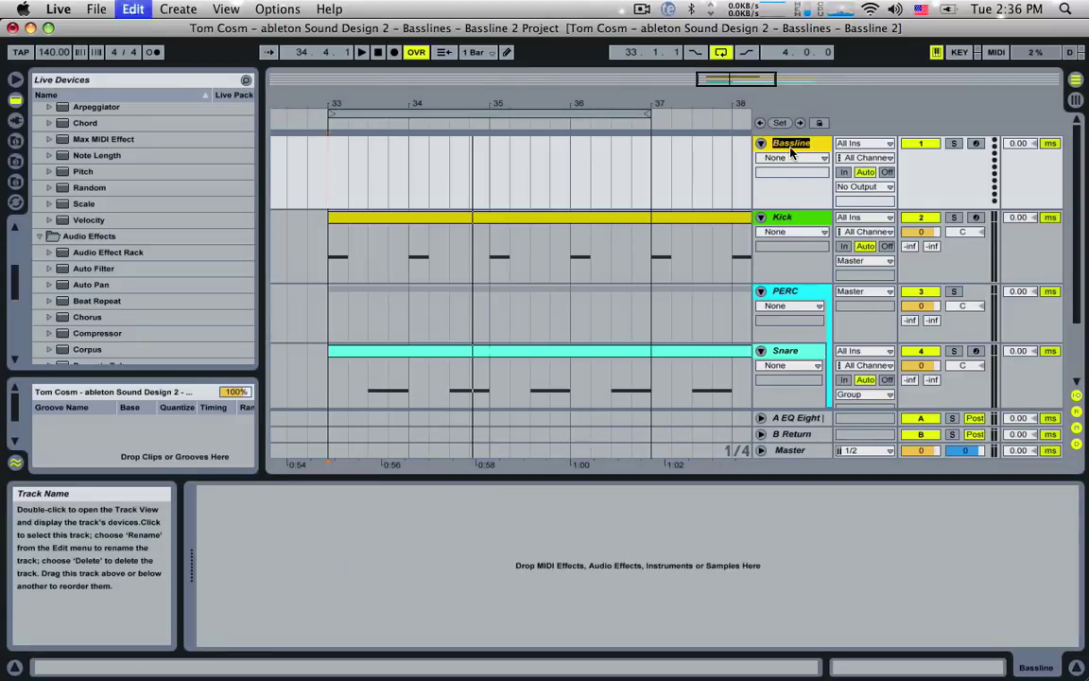
type("Basslines")
key("Return")
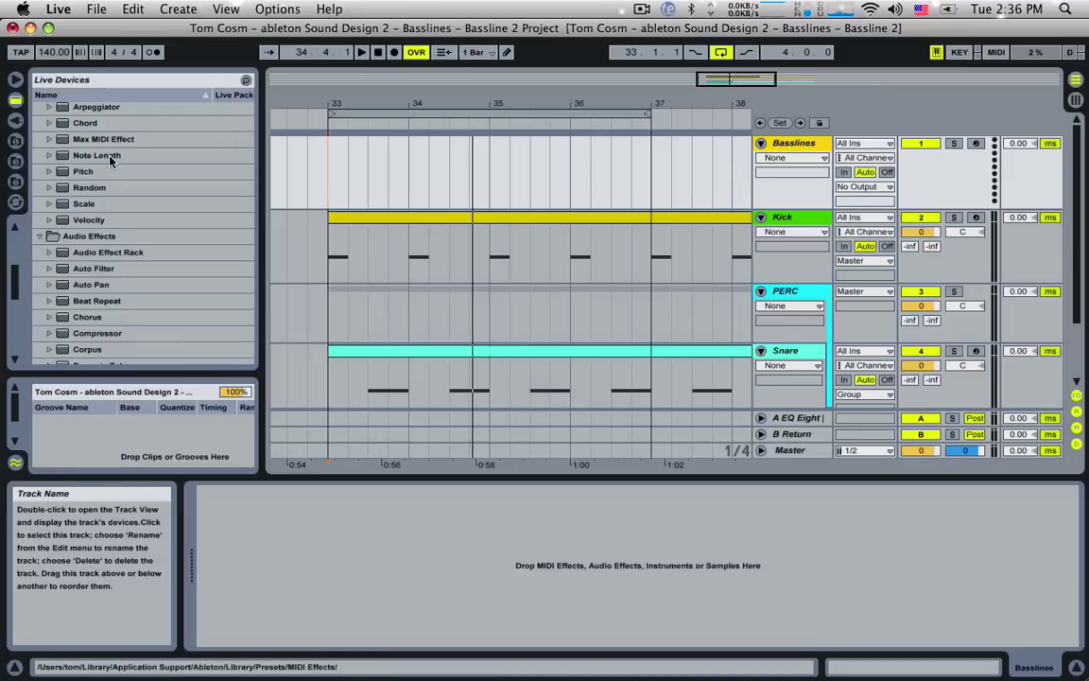
Load the Operator instrument onto the Basslines track.
scroll(104, 151, "up", 5)
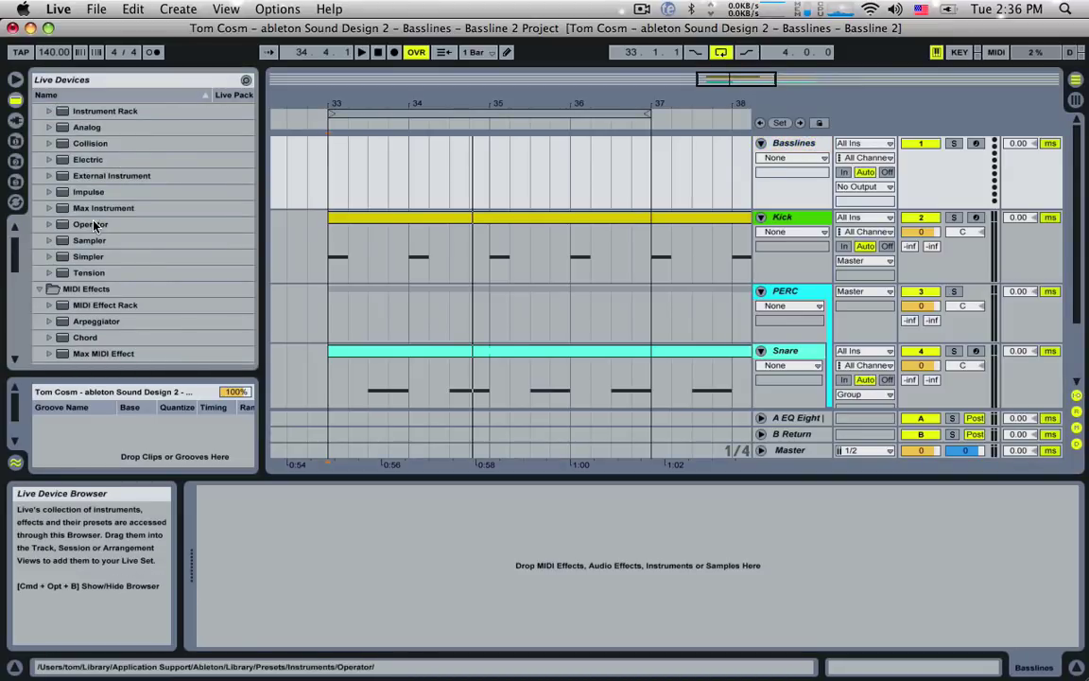
left_click_drag(93, 225, 365, 565)
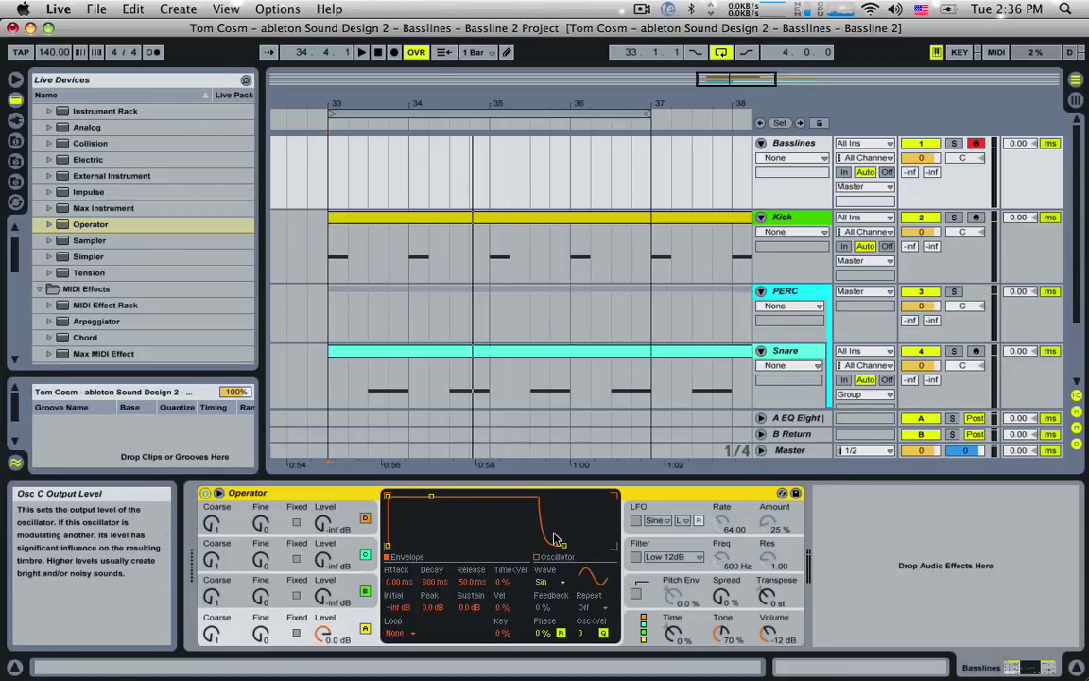
left_click(790, 143)
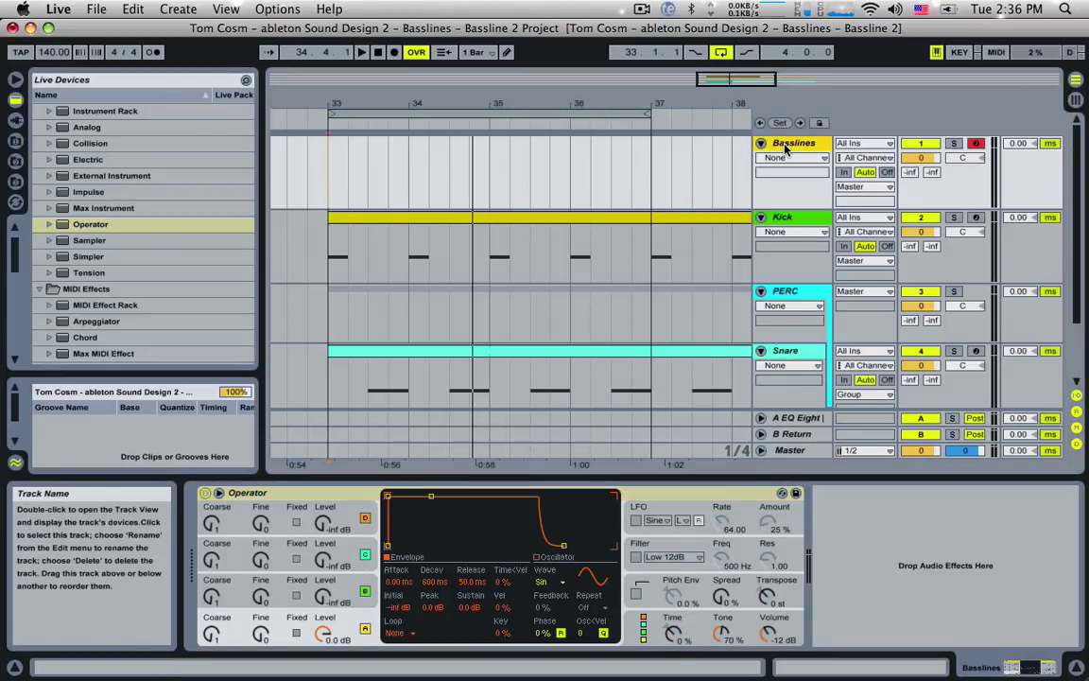
Create an empty two-bar MIDI clip from bar 33 to 35 on the Basslines track and open it in an enlarged note editor.
left_click_drag(331, 159, 496, 166)
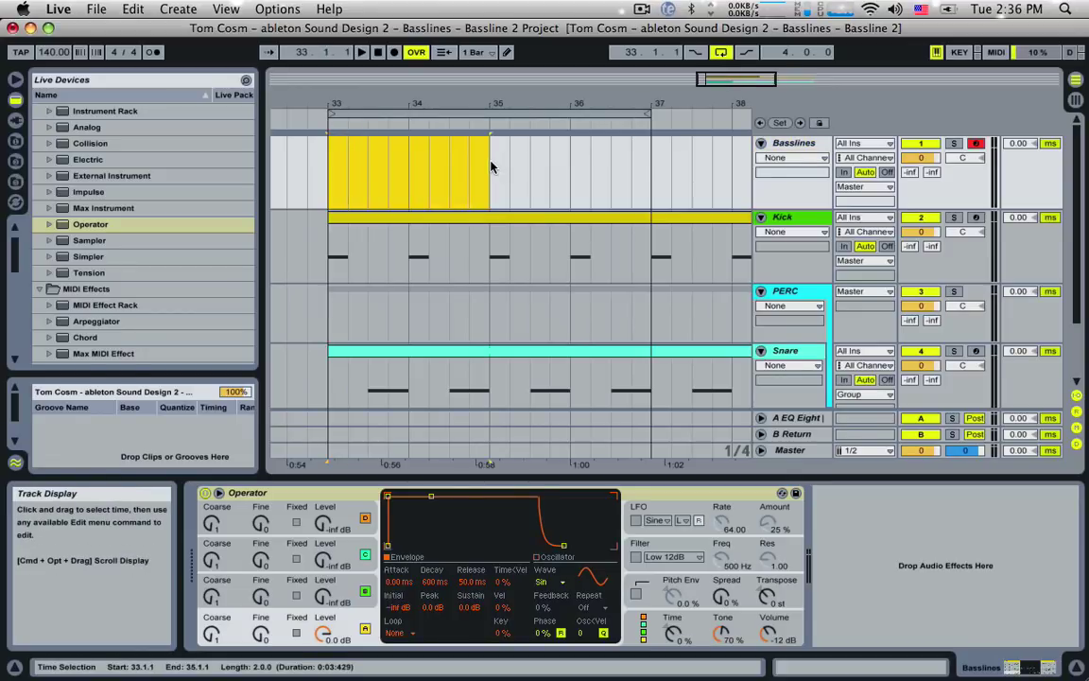
key("super+shift+m")
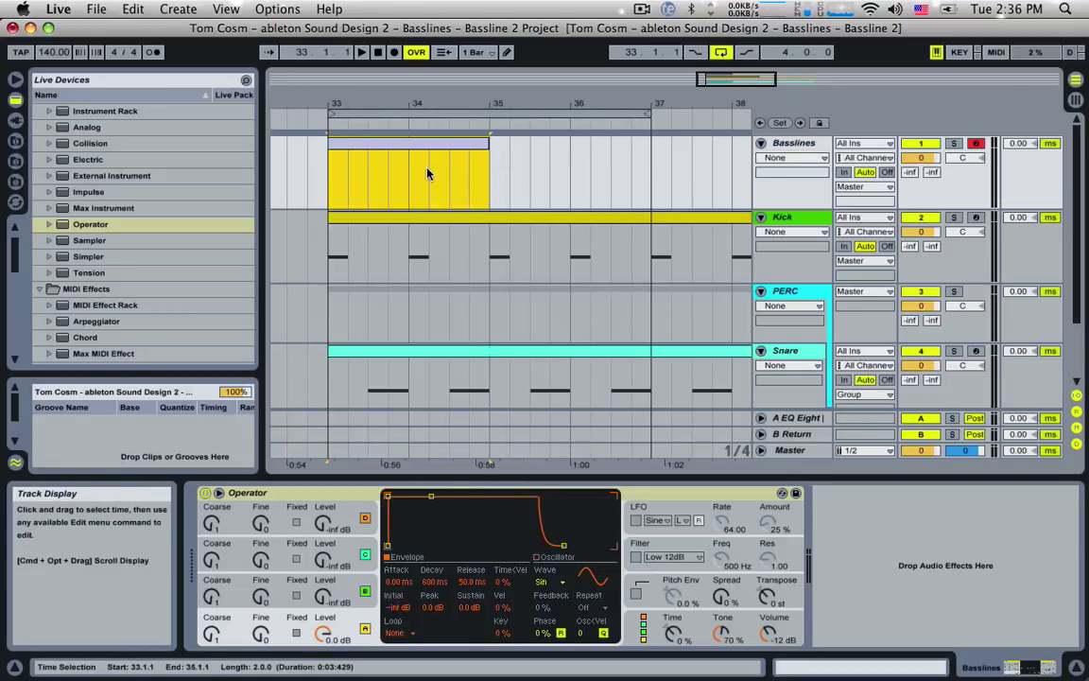
double_click(401, 144)
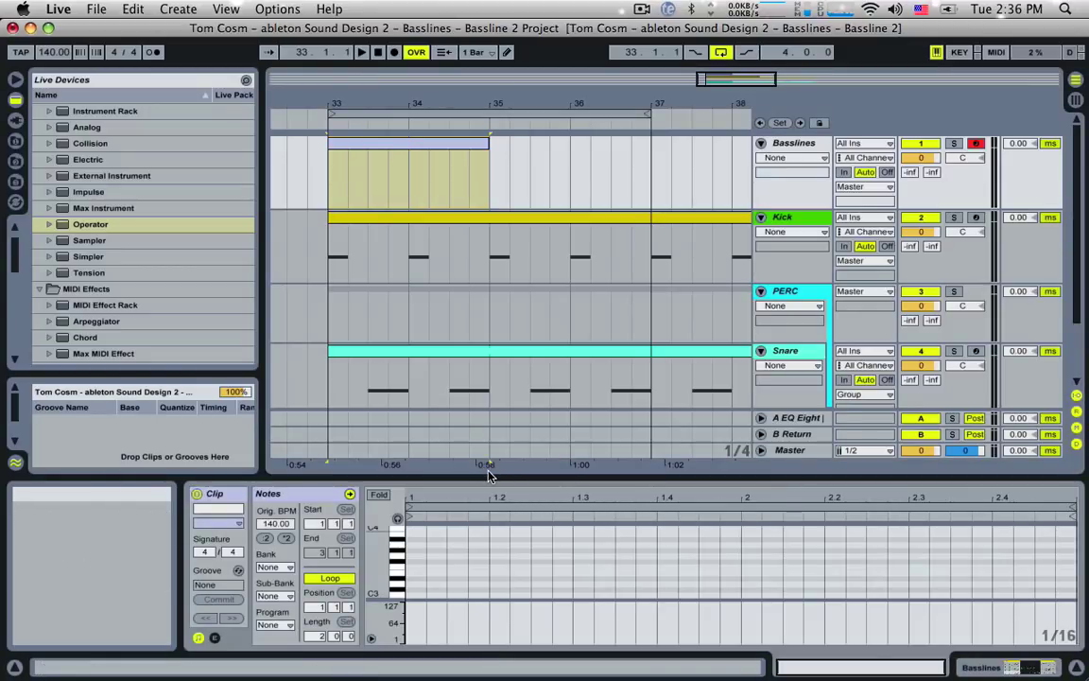
left_click_drag(488, 476, 482, 388)
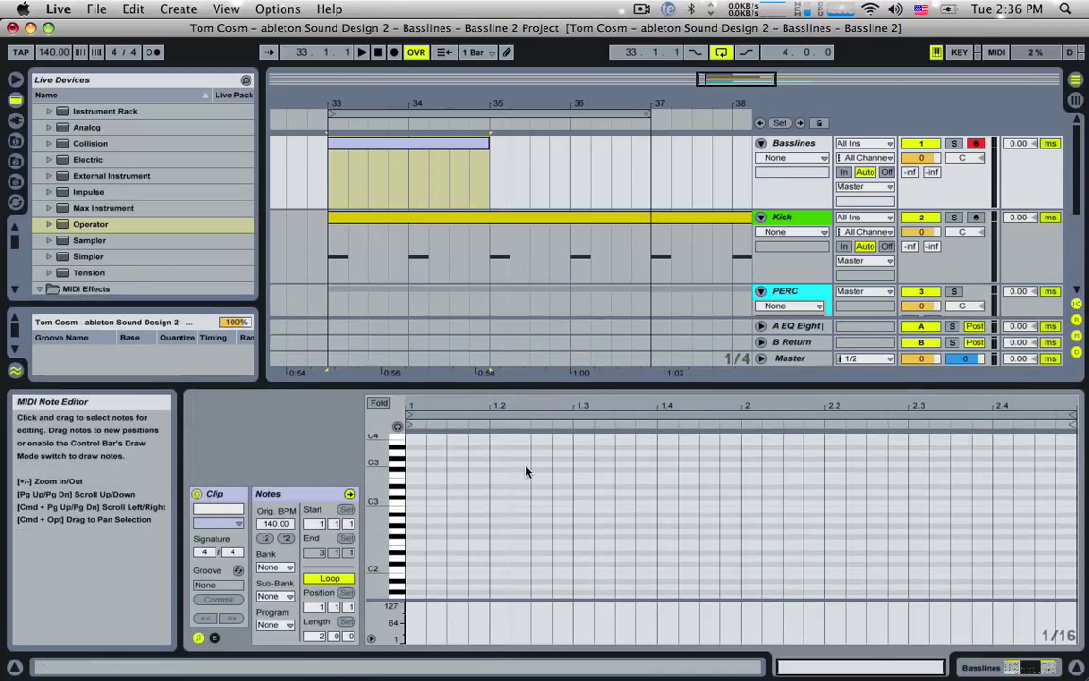
Enter G1 notes at 1.1.1 and 1.1.3 in the new MIDI clip.
scroll(526, 473, "down", 3)
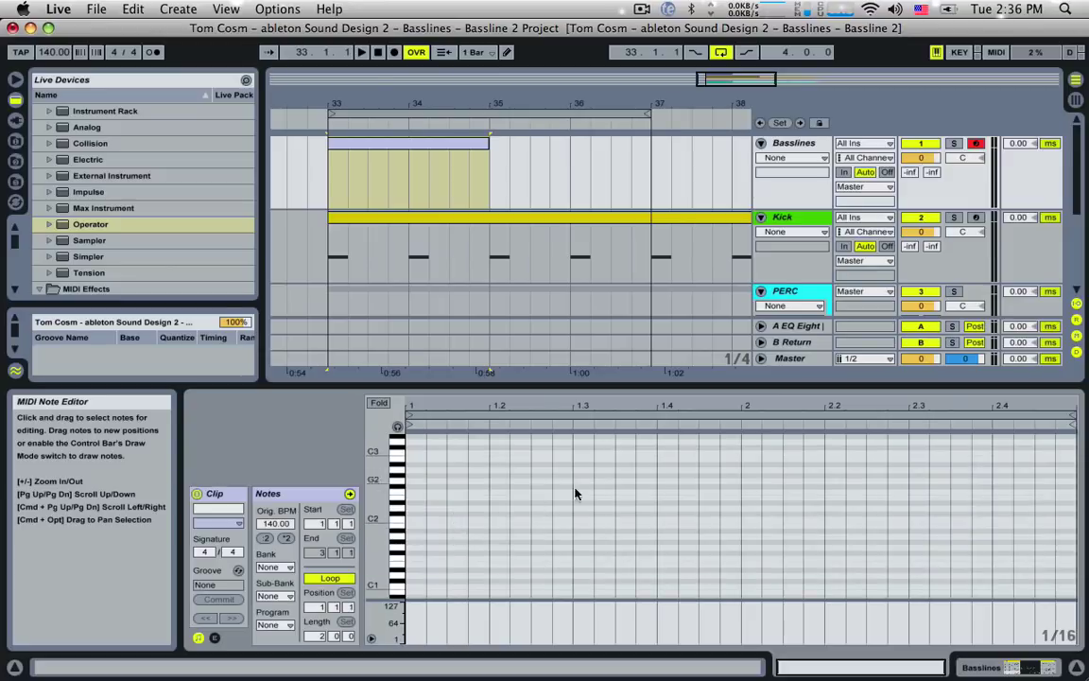
double_click(418, 548)
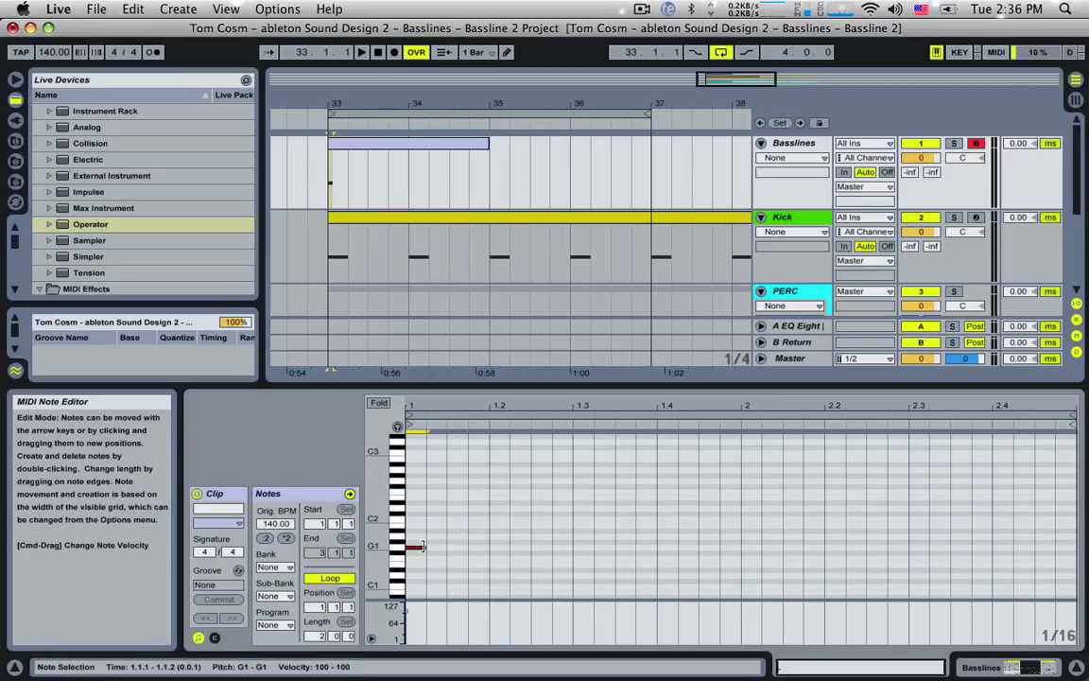
key("space")
key("space")
key("space")
key("space")
key("space")
key("space")
key("space")
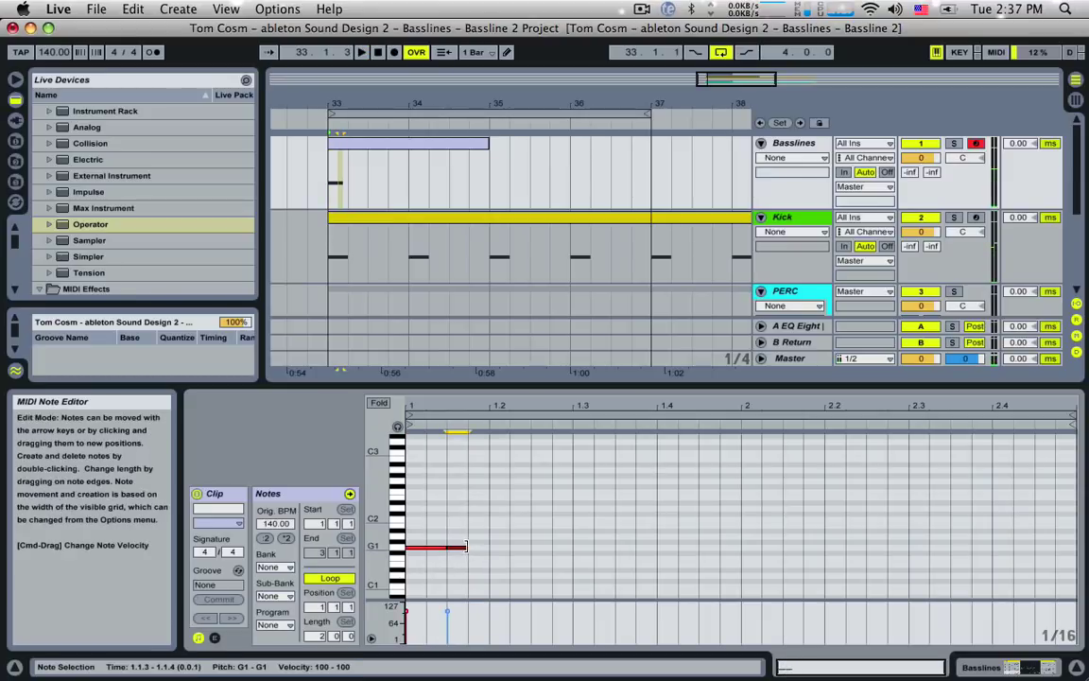
Duplicate the G1 note every eighth to fill both bars of the clip, and extend the looped clip to bar 37.
key("super+d")
key("super+d")
key("super+d")
key("super+d")
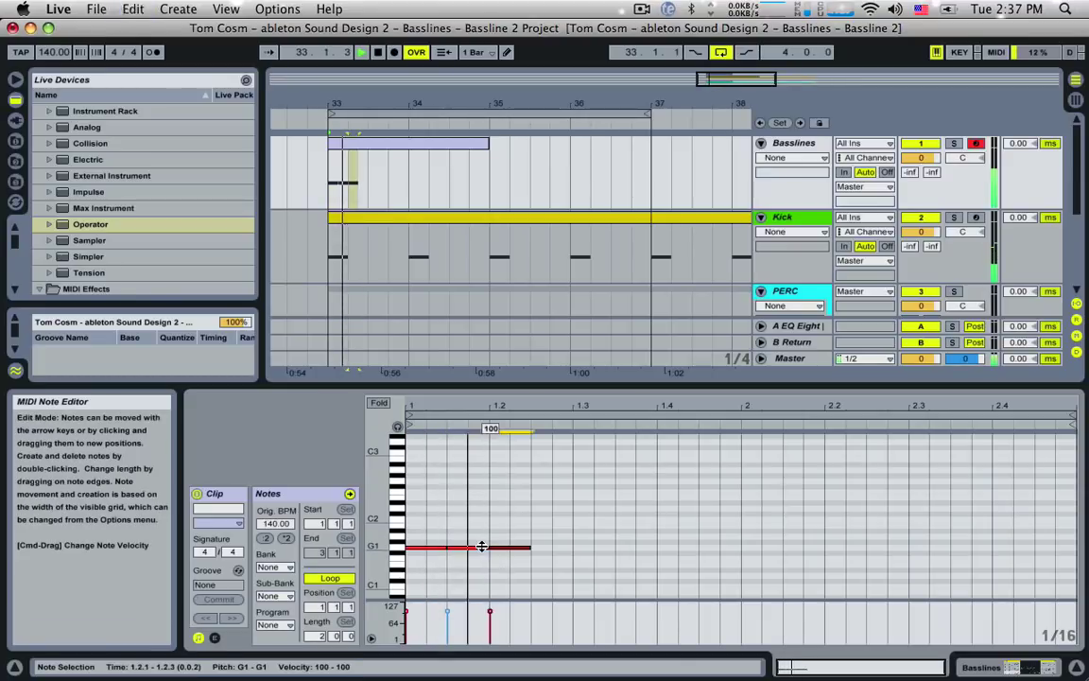
key("space")
key("super+d")
key("super+d")
key("super+d")
key("super+d")
key("super+d")
key("super+d")
key("super+d")
key("super+d")
key("super+d")
key("super+d")
key("super+d")
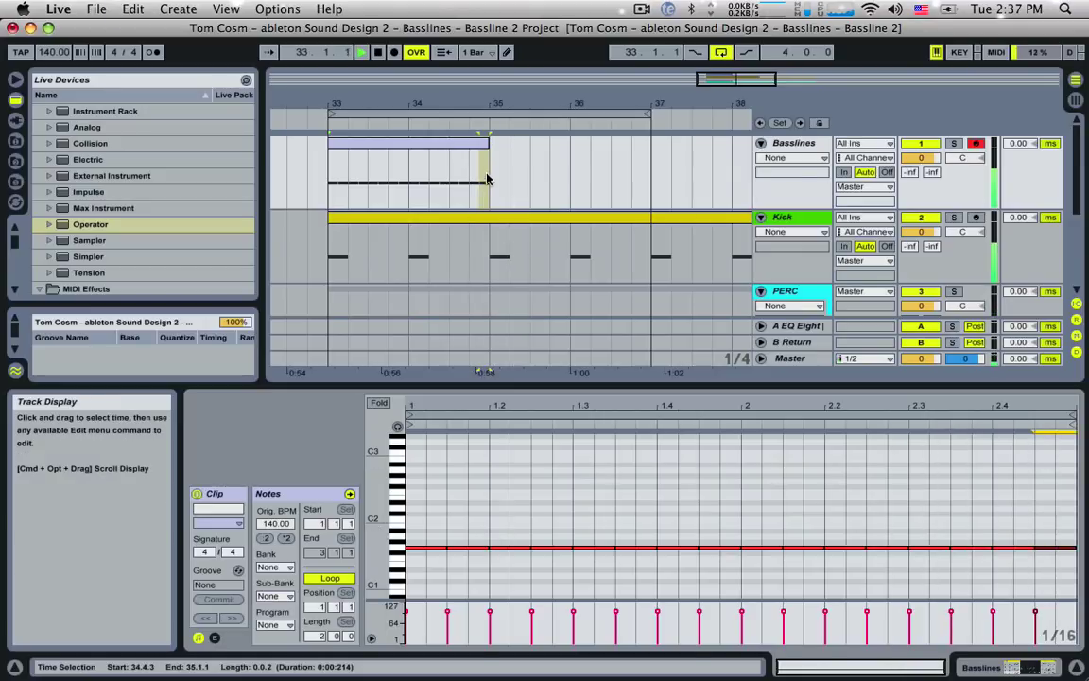
key("space")
left_click_drag(489, 142, 650, 142)
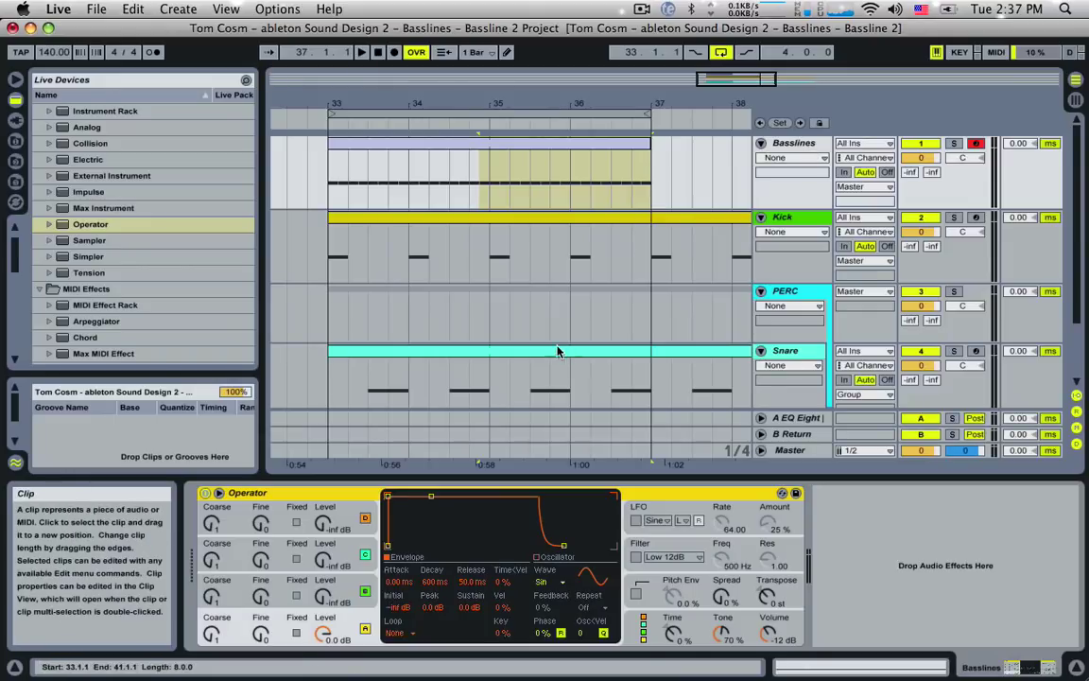
Choose the Sine waveform for Operator's oscillator A and play the bassline loop with it.
left_click(277, 617)
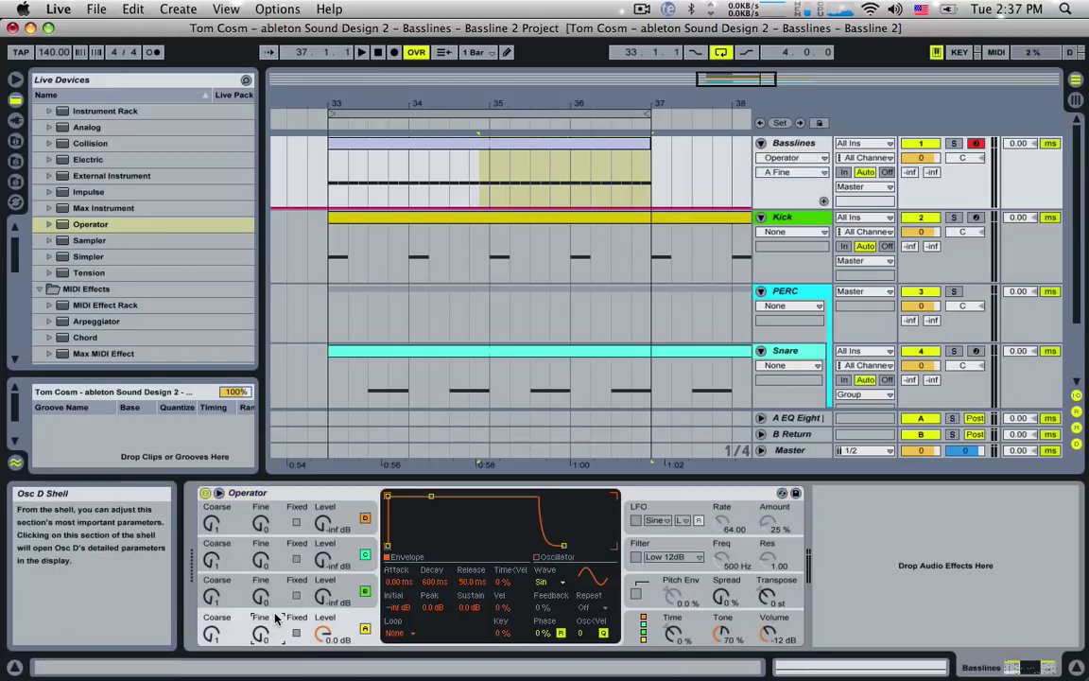
left_click(546, 581)
left_click(563, 291)
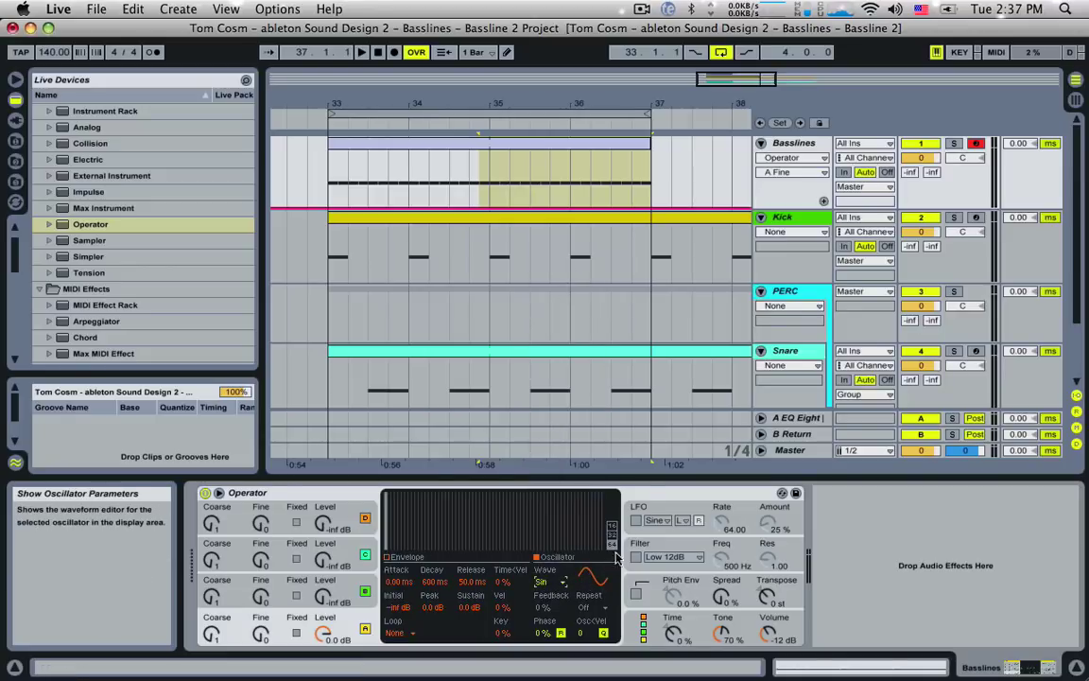
key("space")
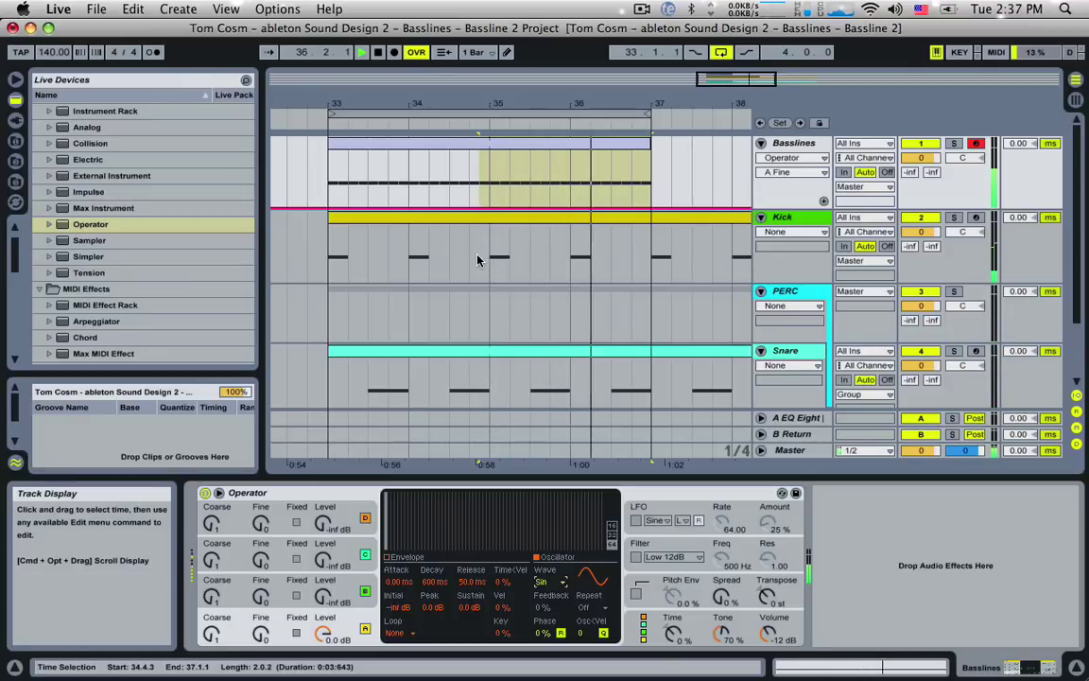
key("space")
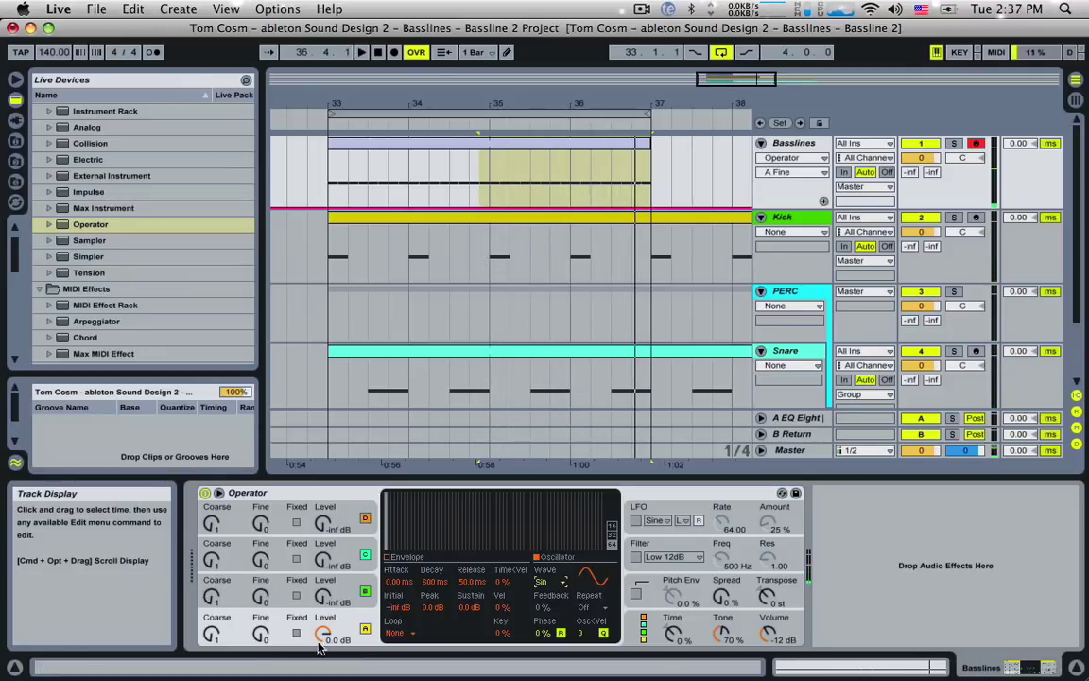
Change oscillator A's waveform to Saw D and play the bassline loop.
left_click(561, 584)
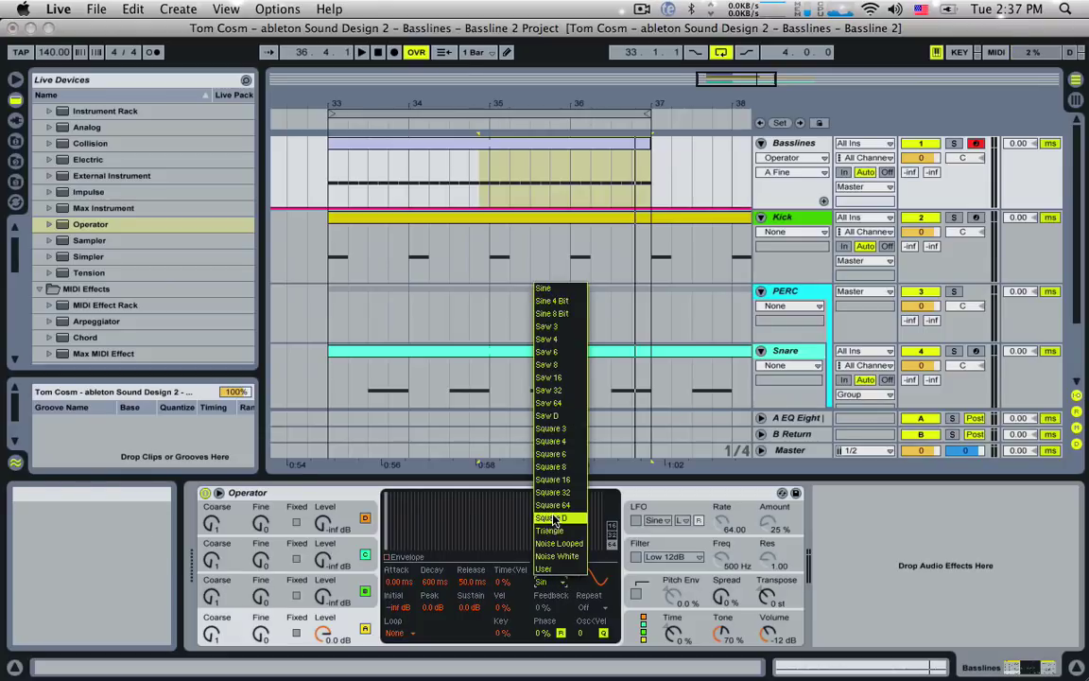
left_click(567, 417)
key("space")
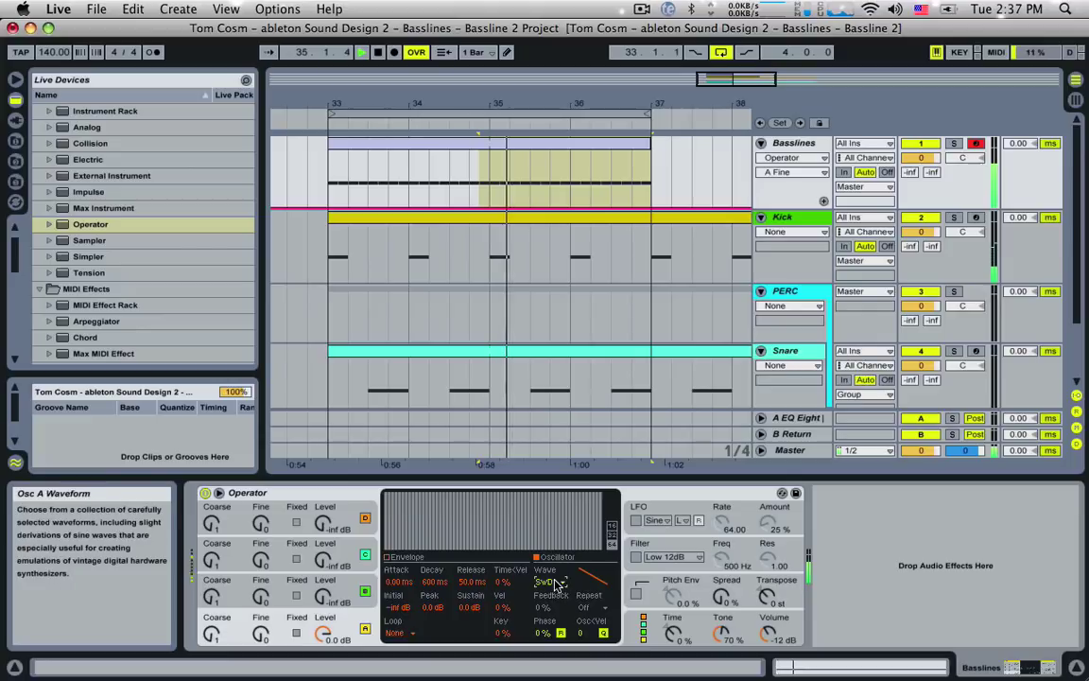
key("space")
Set oscillator A's waveform to Square D and play the bassline loop from bar 33.
left_click(555, 582)
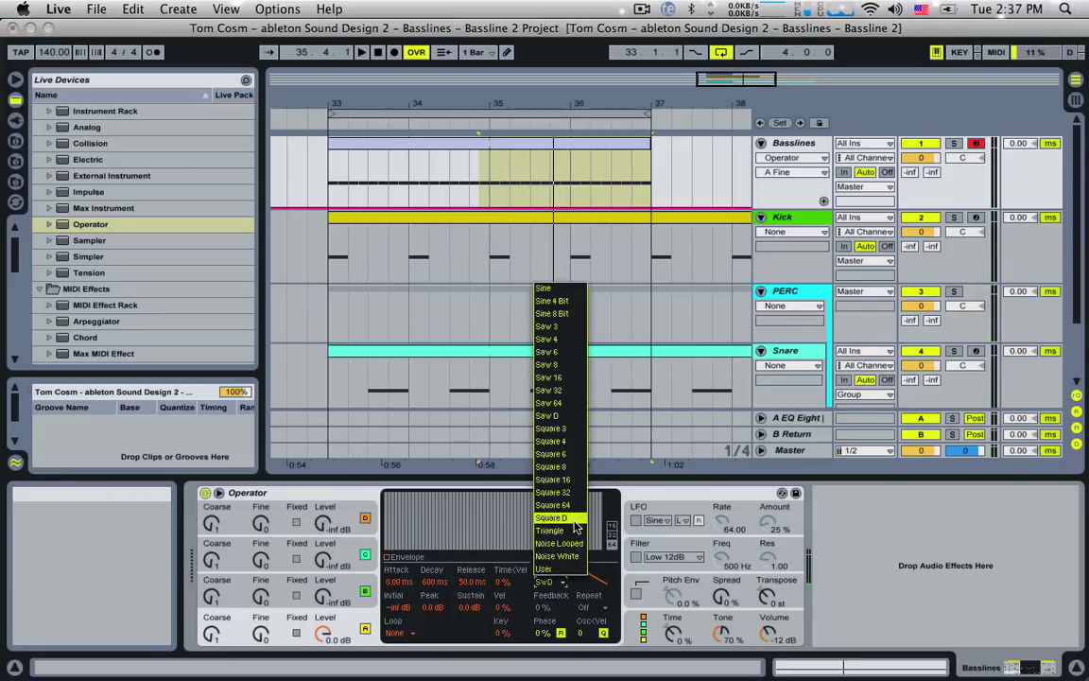
left_click(574, 519)
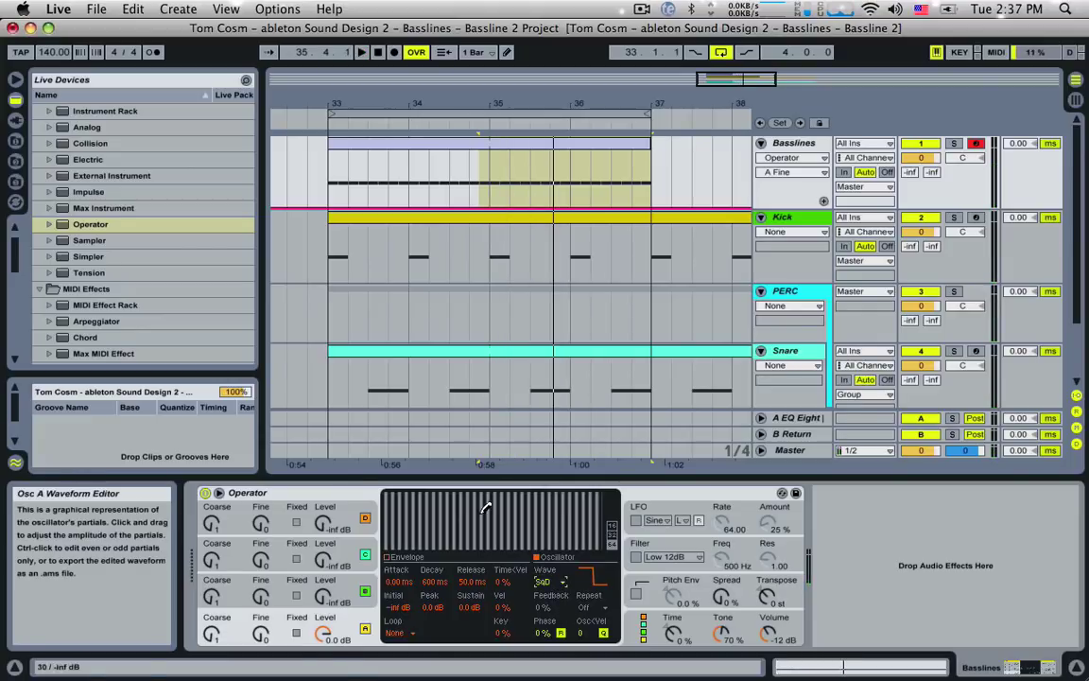
left_click(330, 194)
key("space")
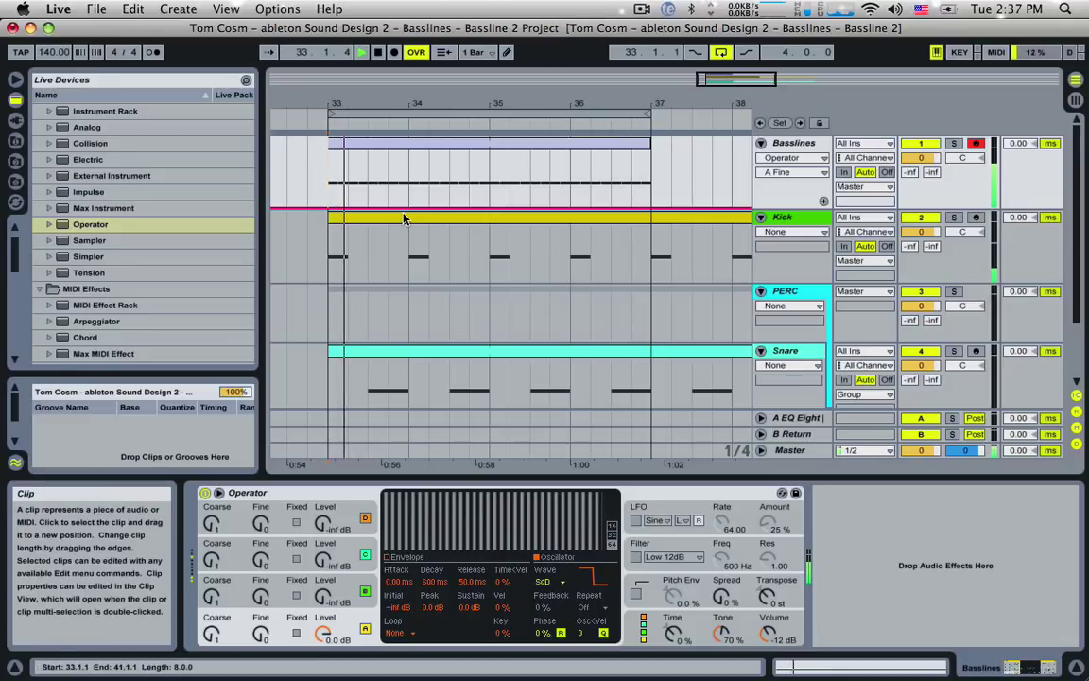
key("space")
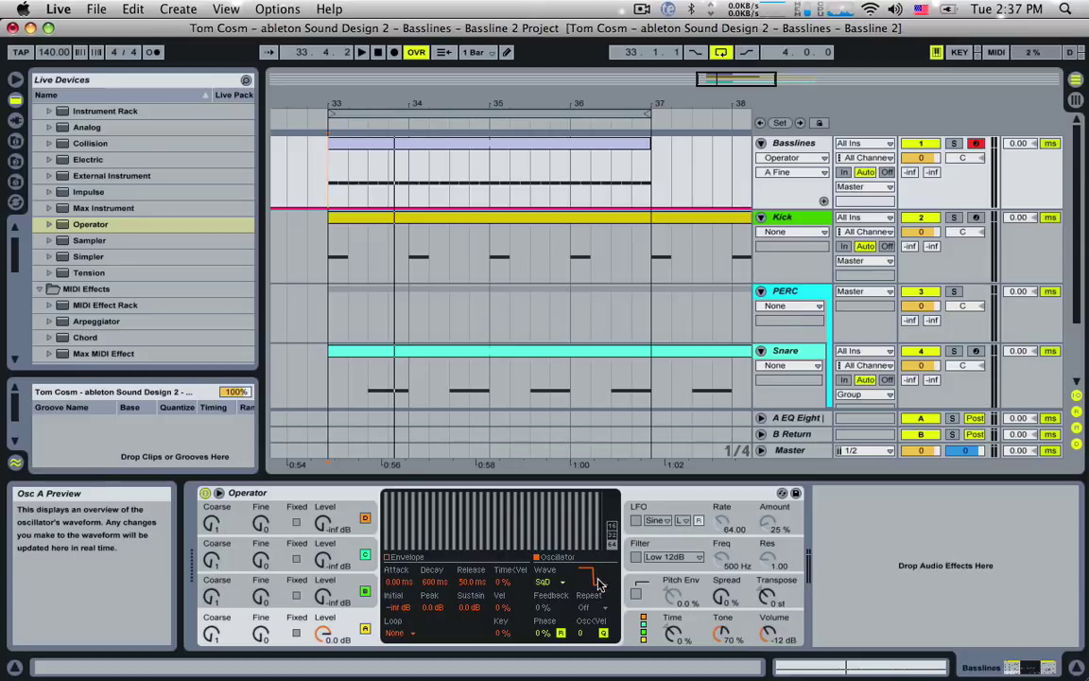
Turn on Operator's Low 12dB filter and lower its frequency to about 79 Hz, playing the loop to hear it.
left_click(649, 548)
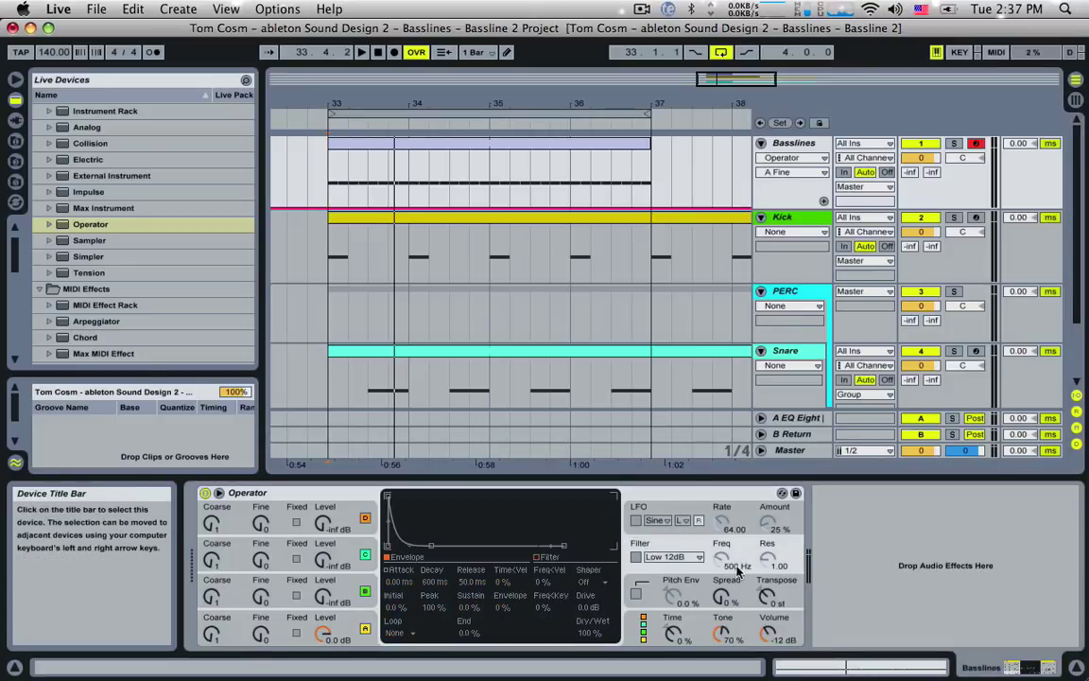
left_click(638, 557)
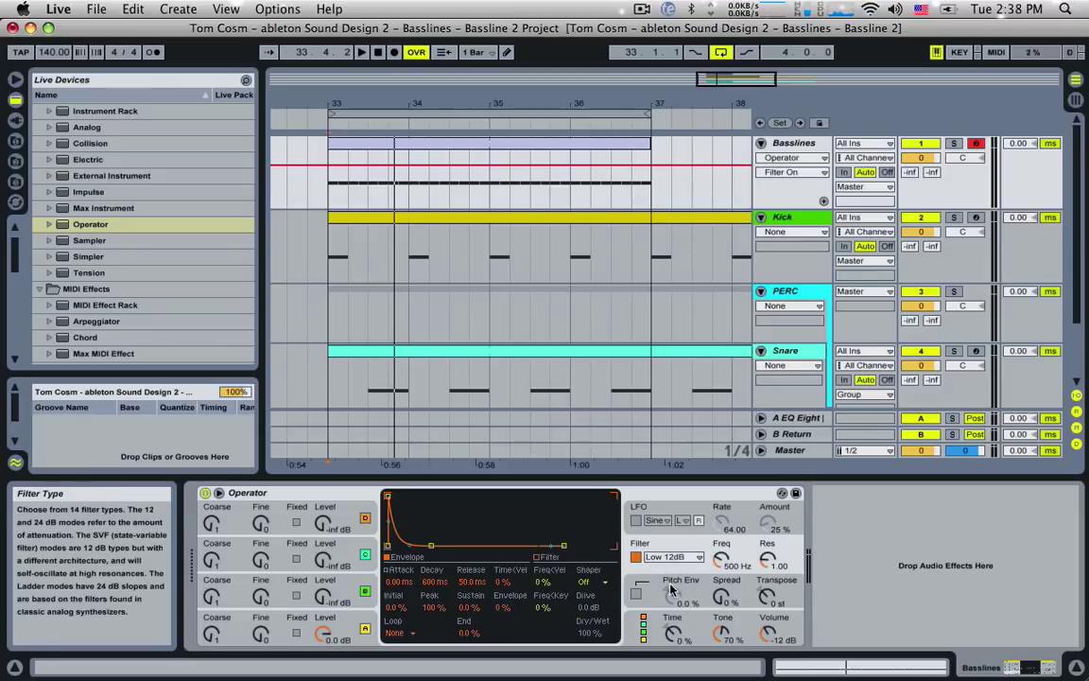
left_click_drag(721, 558, 721, 603)
key("space")
key("space")
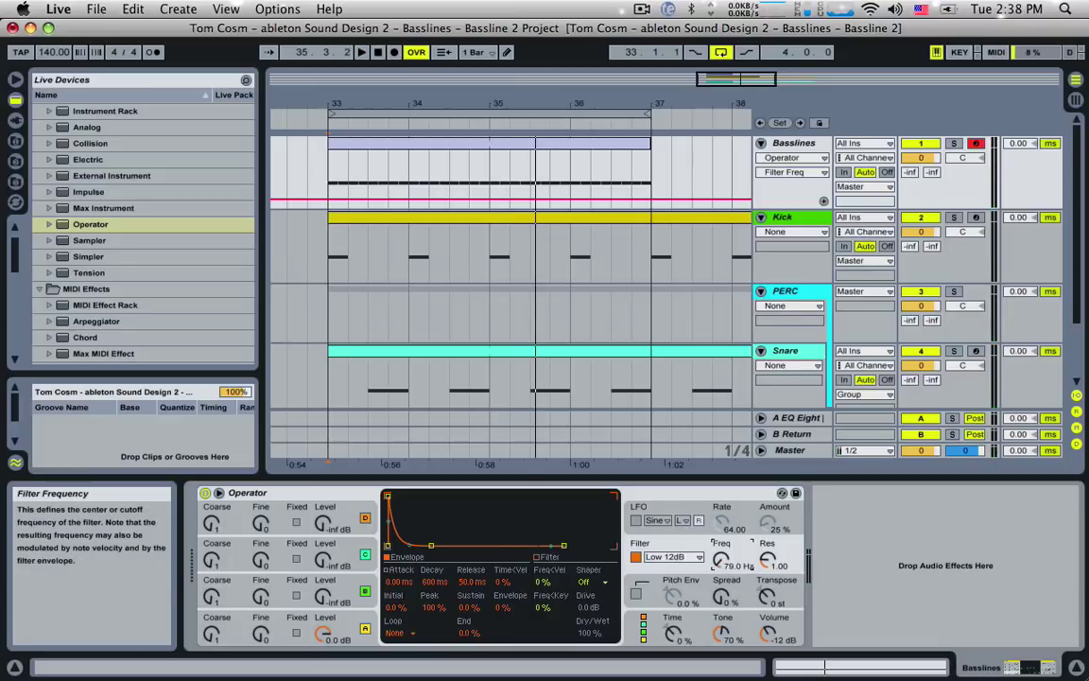
Set Operator's filter frequency to about 243 Hz, lengthen the filter envelope's attack to about 34 ms, and play the loop.
mouse_move(720, 560)
left_mouse_down()
mouse_move(720, 544)
mouse_move(719, 568)
left_mouse_up()
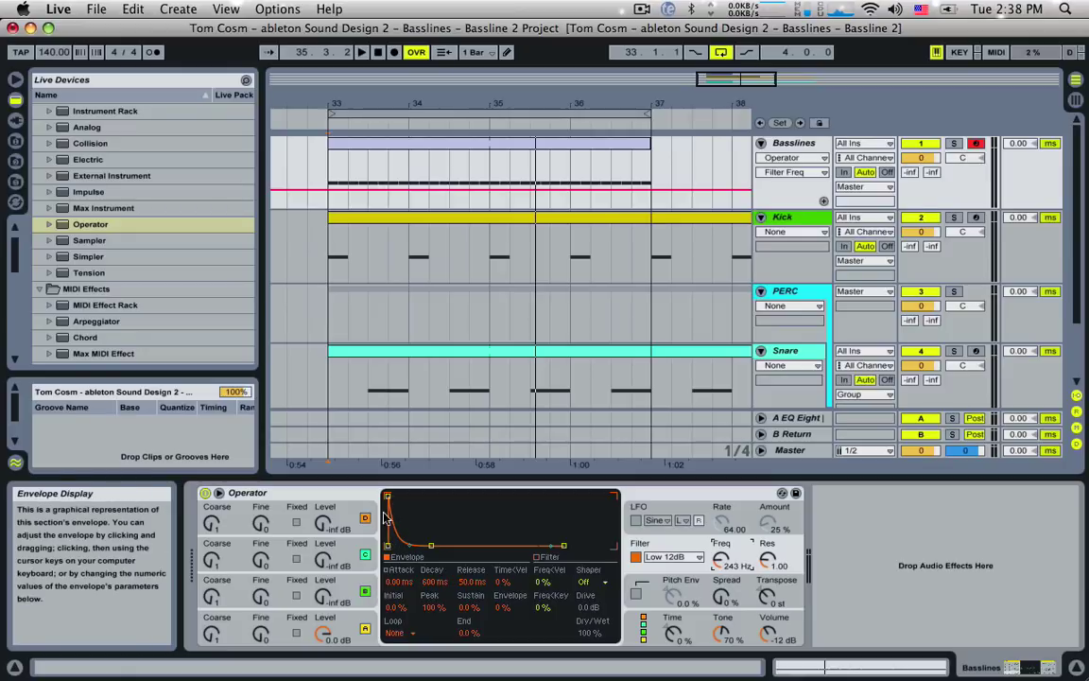
left_click_drag(386, 495, 410, 495)
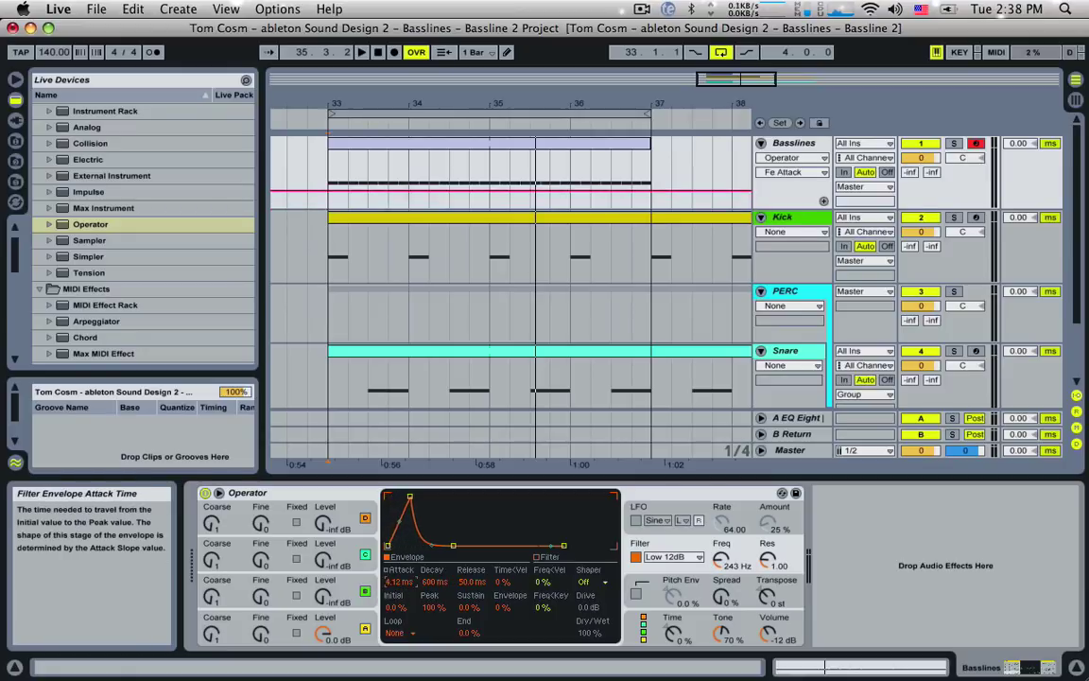
left_click_drag(398, 582, 399, 595)
left_click_drag(402, 496, 412, 495)
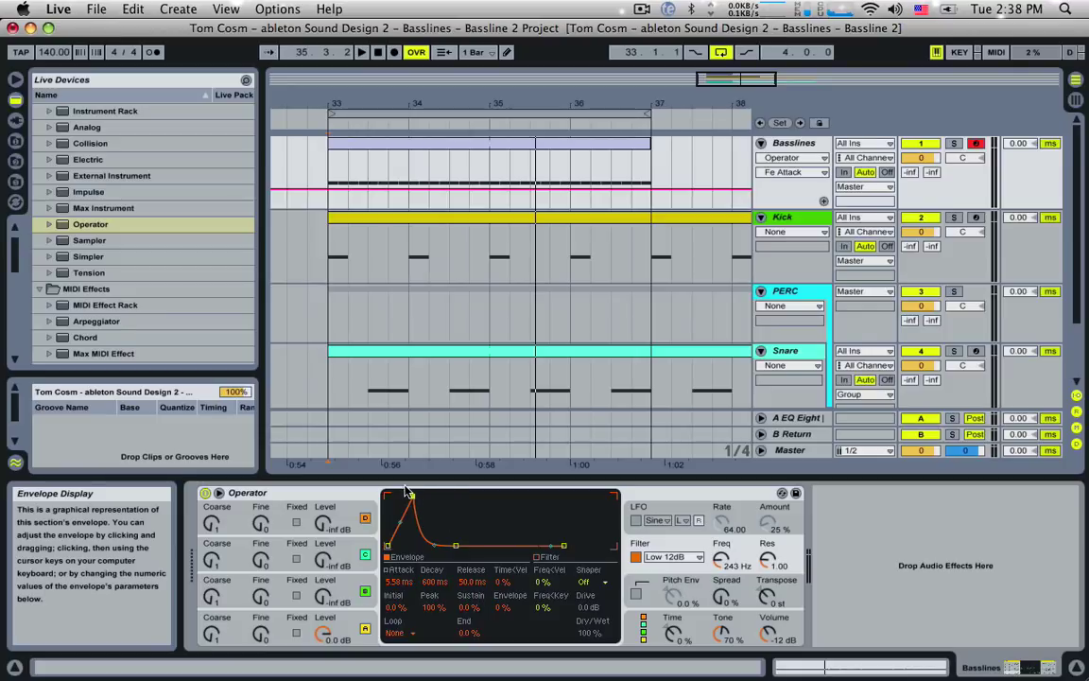
left_click_drag(412, 496, 424, 495)
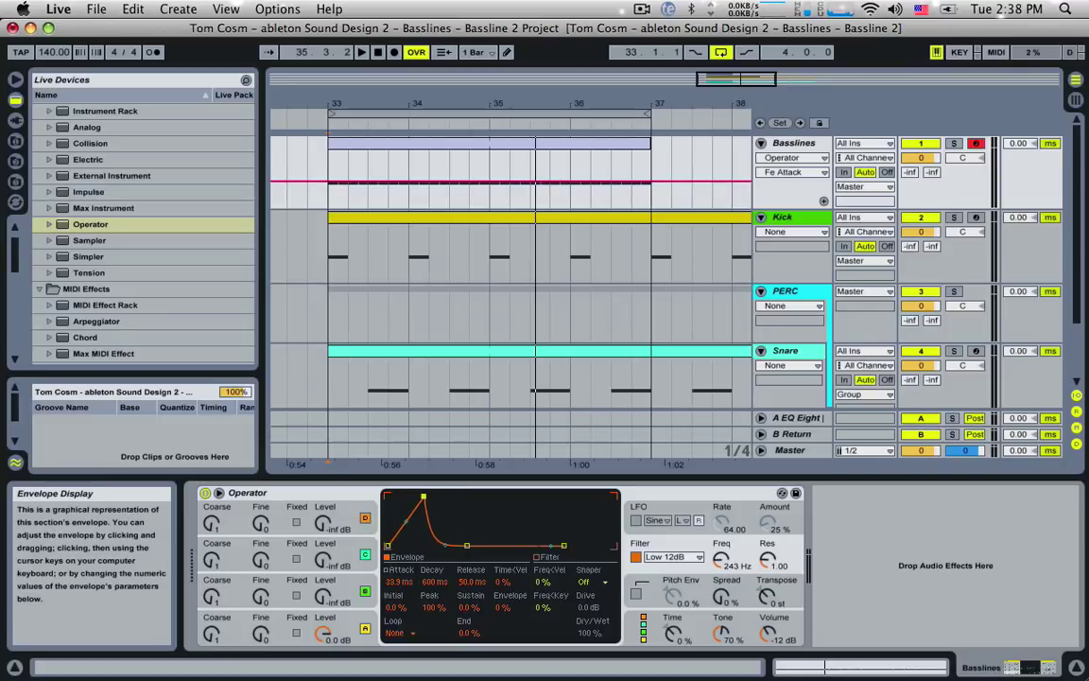
key("space")
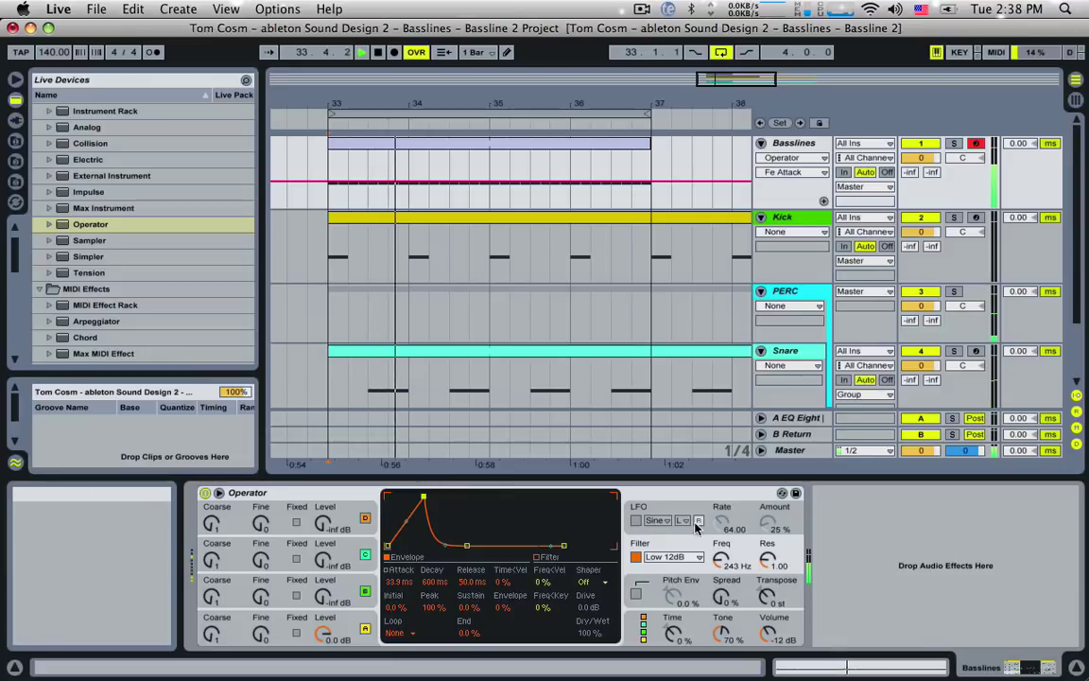
Raise the filter frequency to about 425 Hz and shorten the filter envelope's attack to about 0.92 ms during playback.
left_click_drag(720, 558, 721, 546)
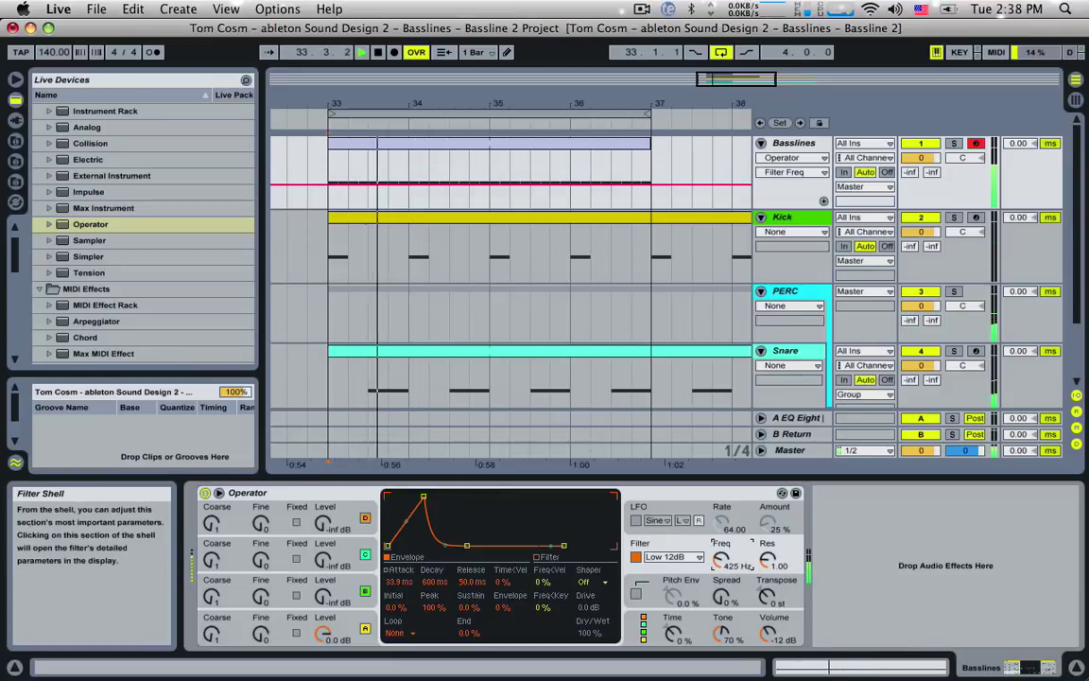
left_click_drag(422, 493, 403, 501)
key("space")
Set the filter's Envelope amount to 100% and play the loop to hear its effect.
left_click(507, 606)
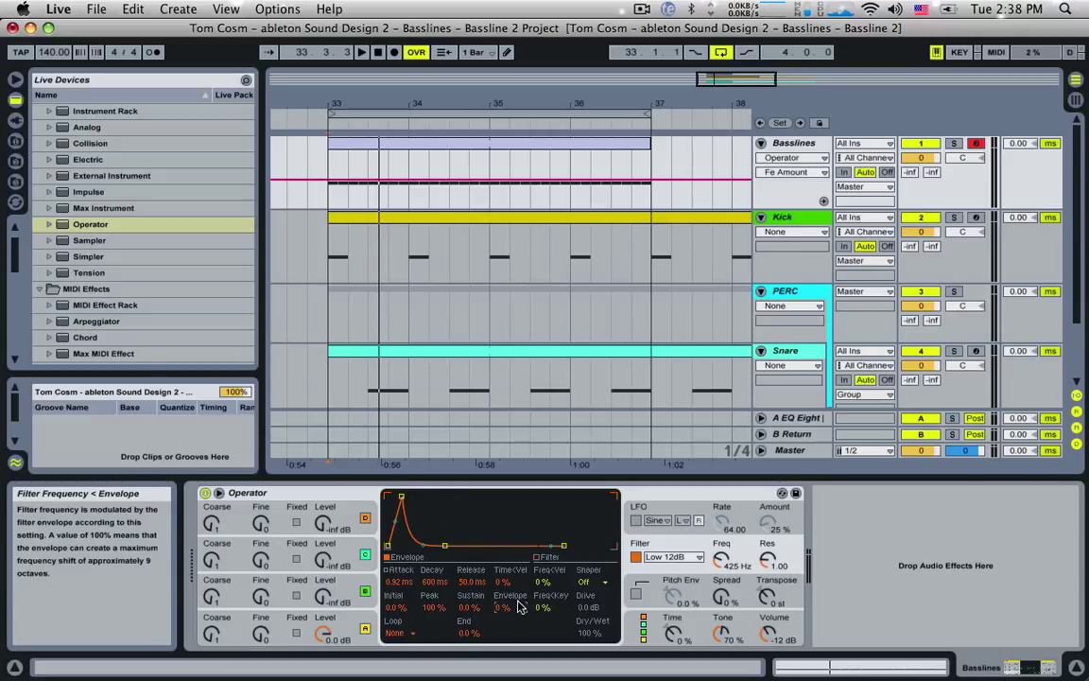
left_click_drag(506, 610, 507, 604)
left_click_drag(506, 607, 506, 523)
key("space")
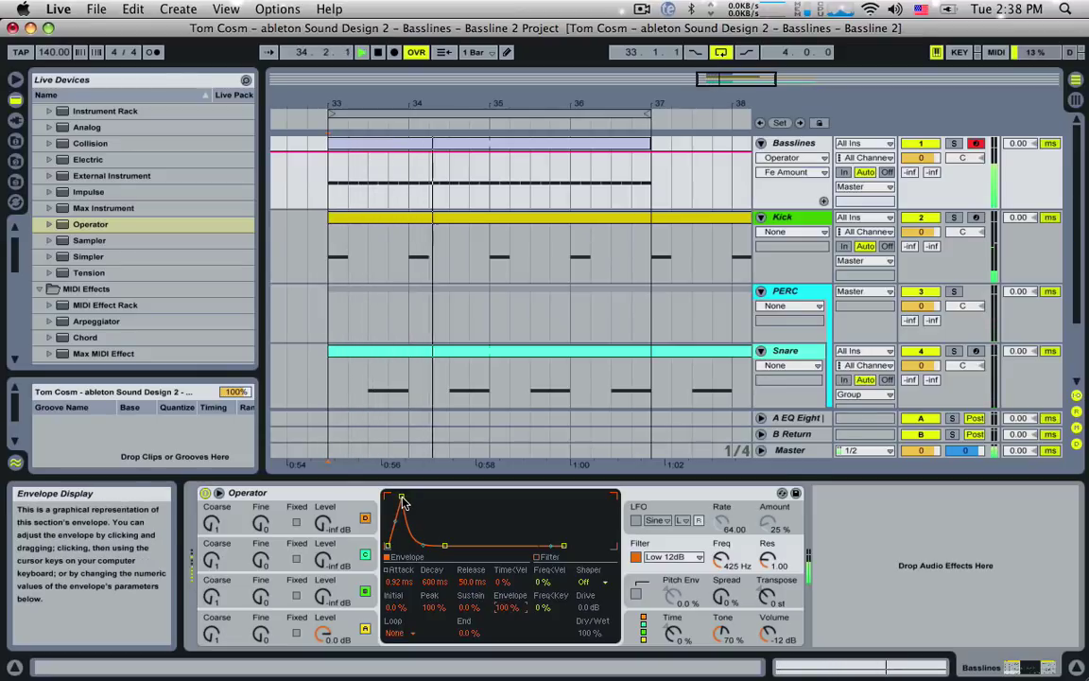
key("space")
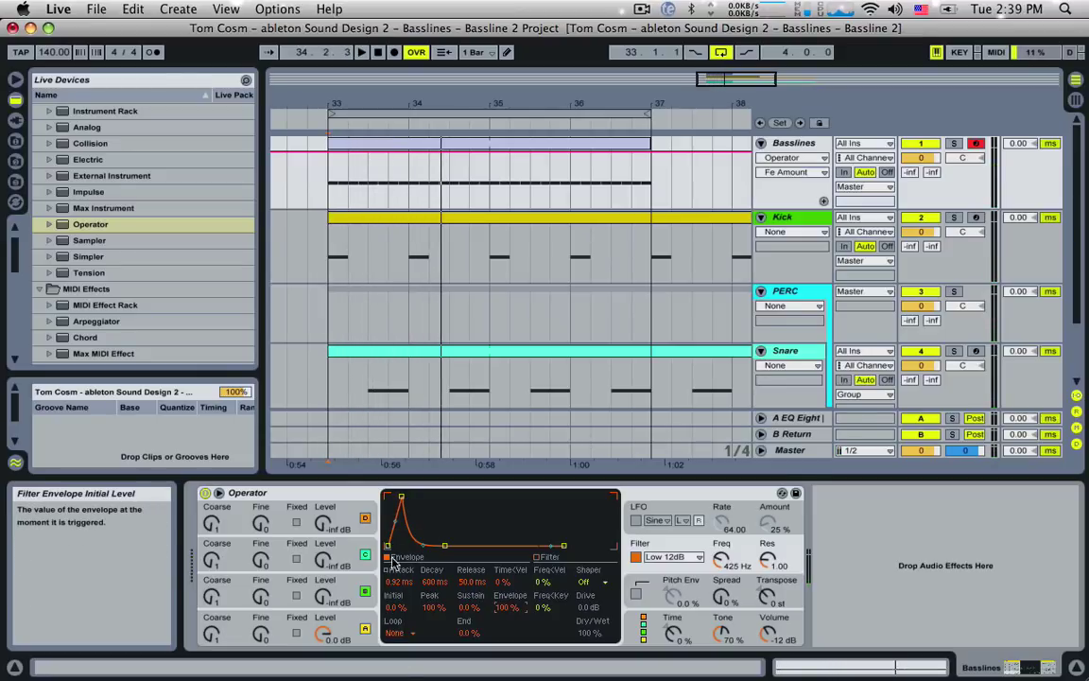
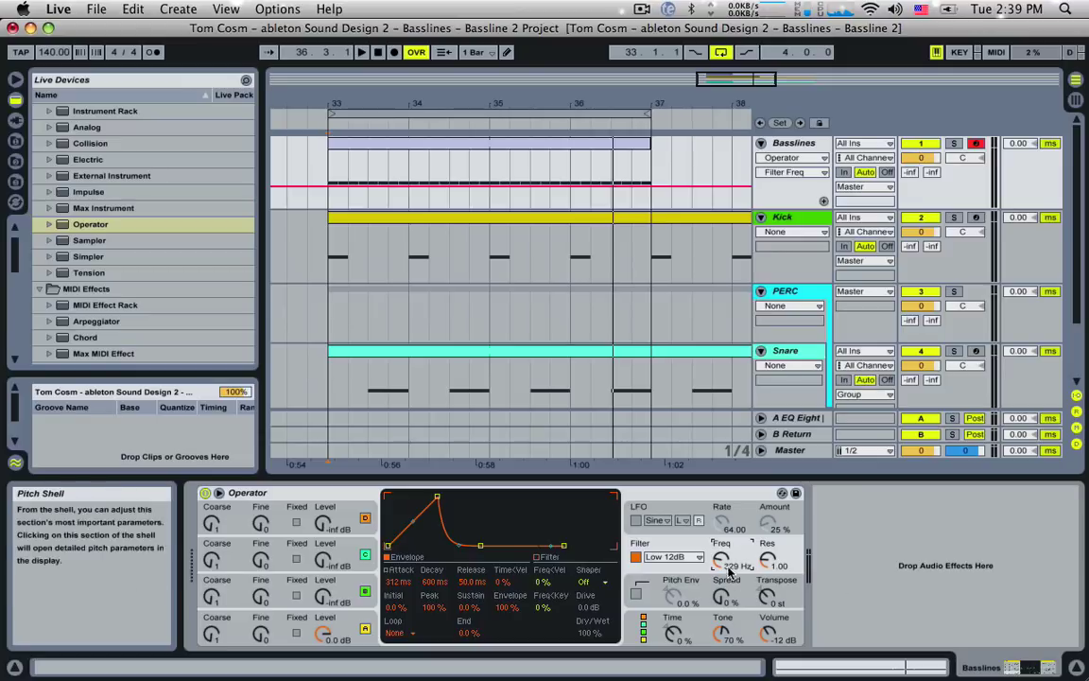
Lower the filter frequency to about 47.5 Hz and try different filter envelope attack times while the loop plays.
key("space")
left_click_drag(720, 558, 720, 615)
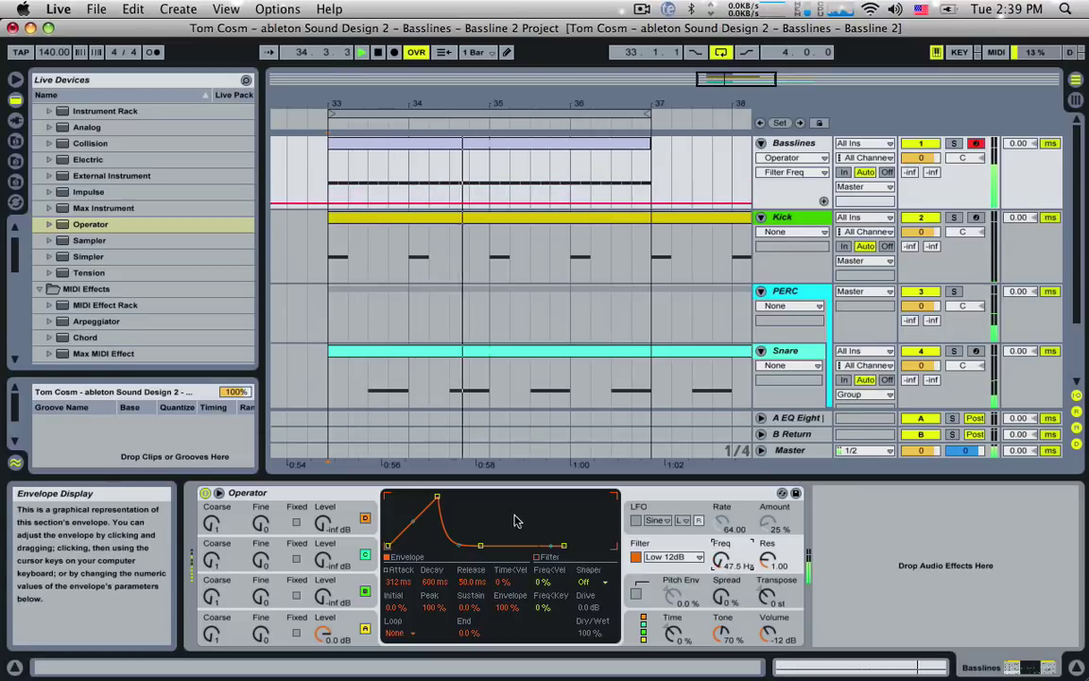
left_click_drag(437, 496, 437, 496)
key("space")
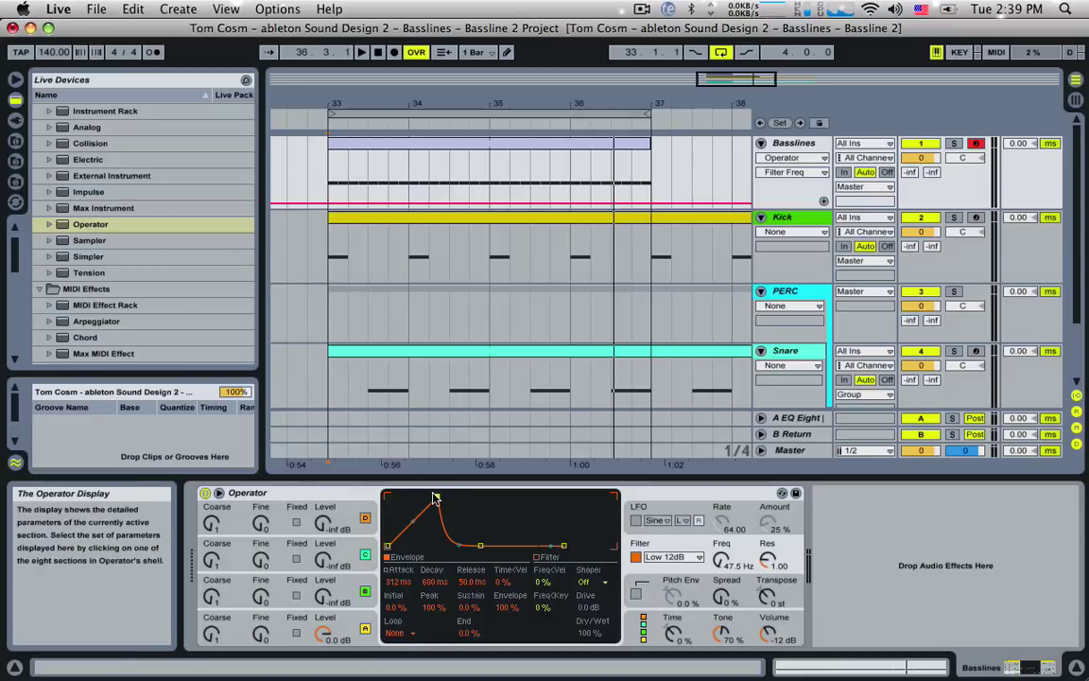
key("space")
left_click_drag(438, 501, 437, 496)
key("space")
Try the loop at 90 BPM with a filter envelope attack of about 543 ms, and restore the tempo to 140 BPM.
left_click_drag(55, 52, 54, 100)
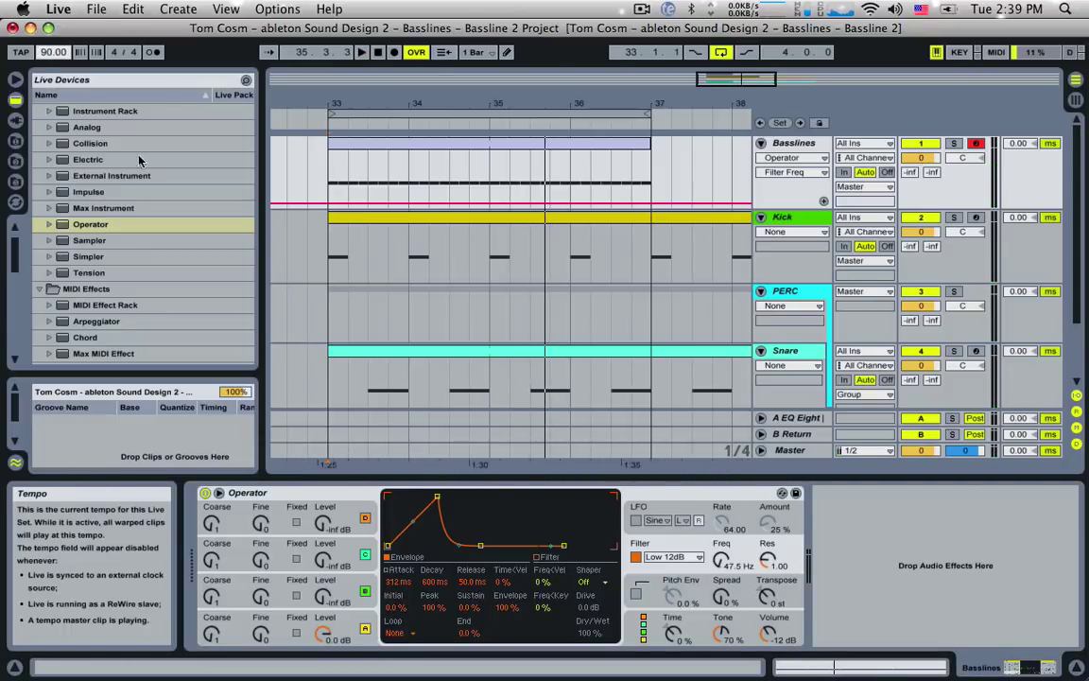
key("space")
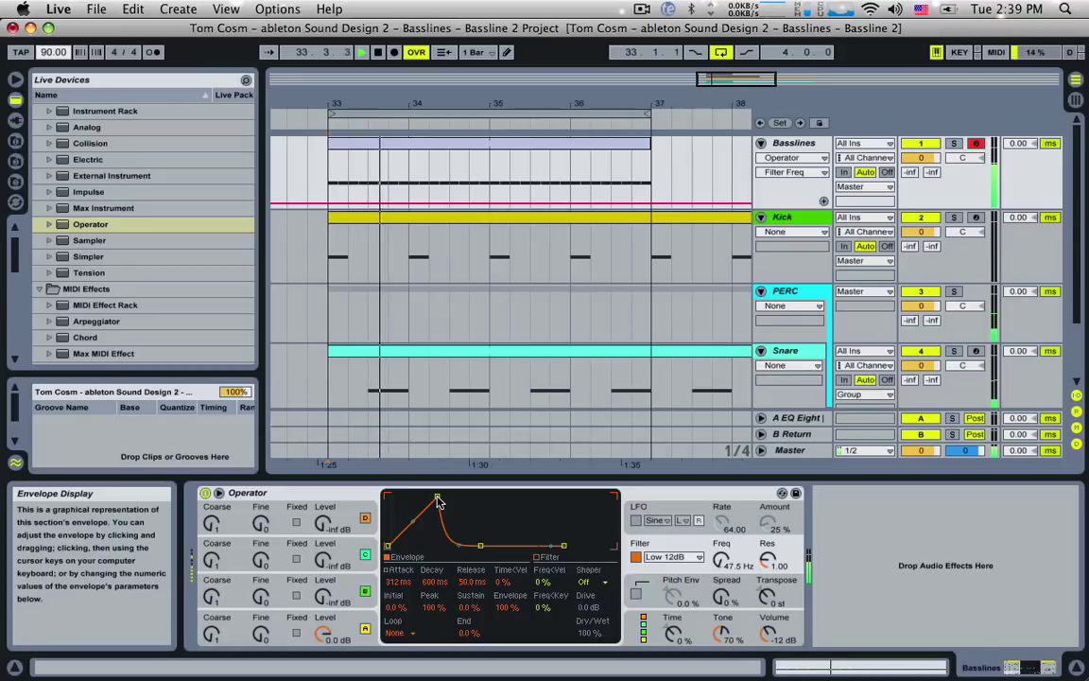
mouse_move(438, 498)
left_mouse_down()
mouse_move(455, 496)
mouse_move(440, 496)
left_mouse_up()
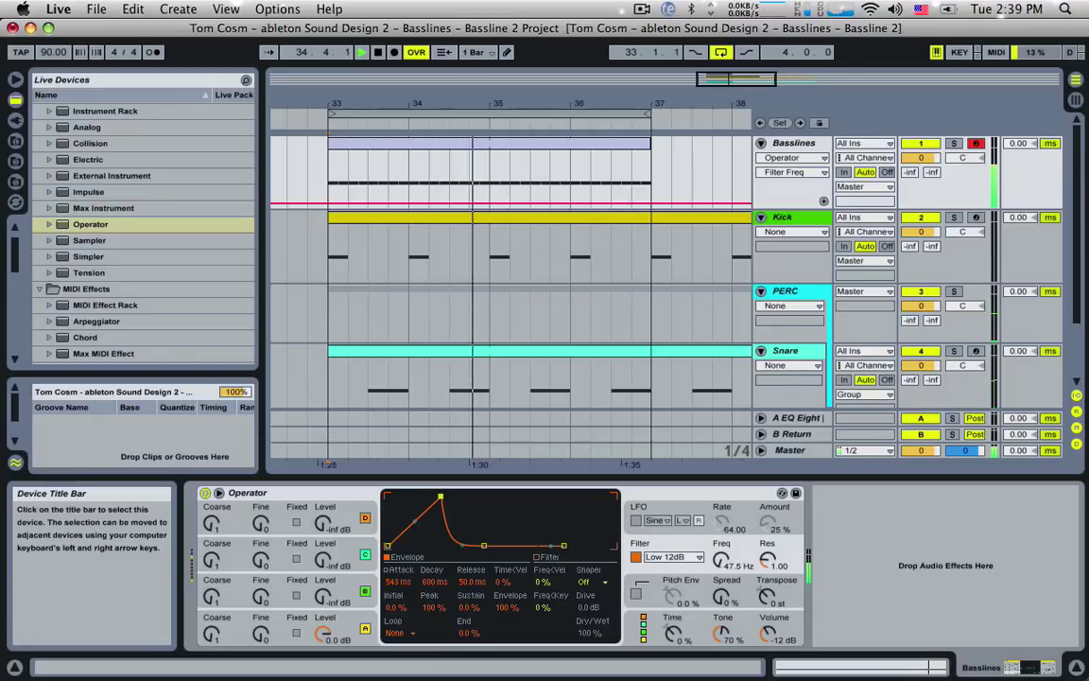
key("space")
mouse_move(47, 52)
left_mouse_down()
mouse_move(47, 9)
mouse_move(54, 38)
left_mouse_up()
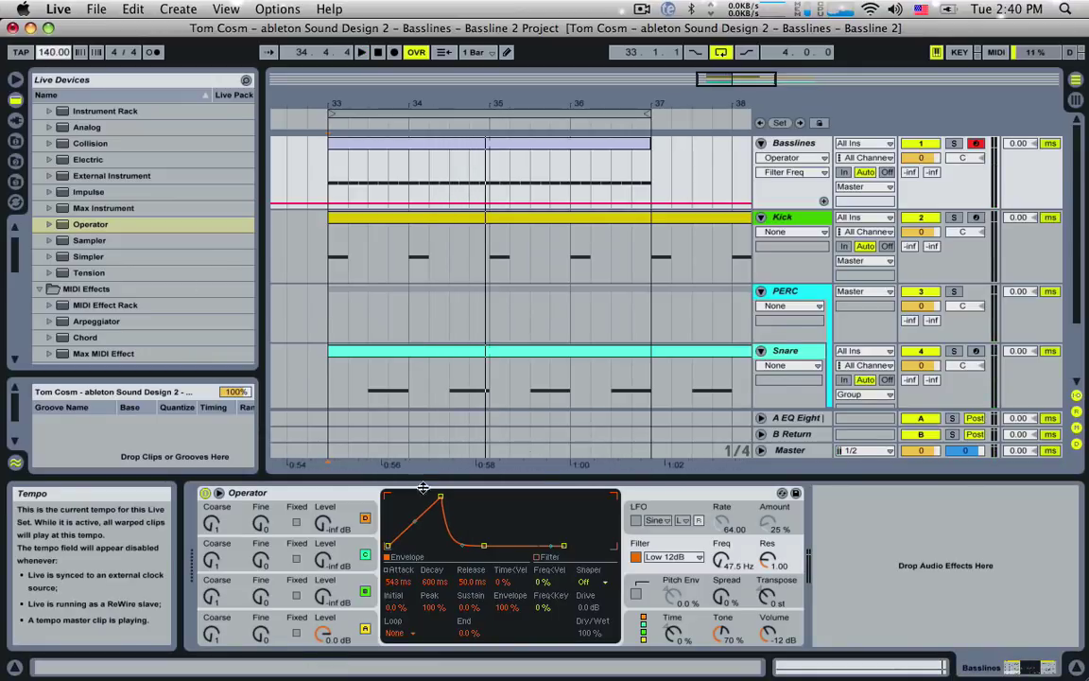
Shorten the filter envelope's attack to about 271 ms and play the loop.
left_click_drag(440, 501, 437, 496)
key("space")
key("space")
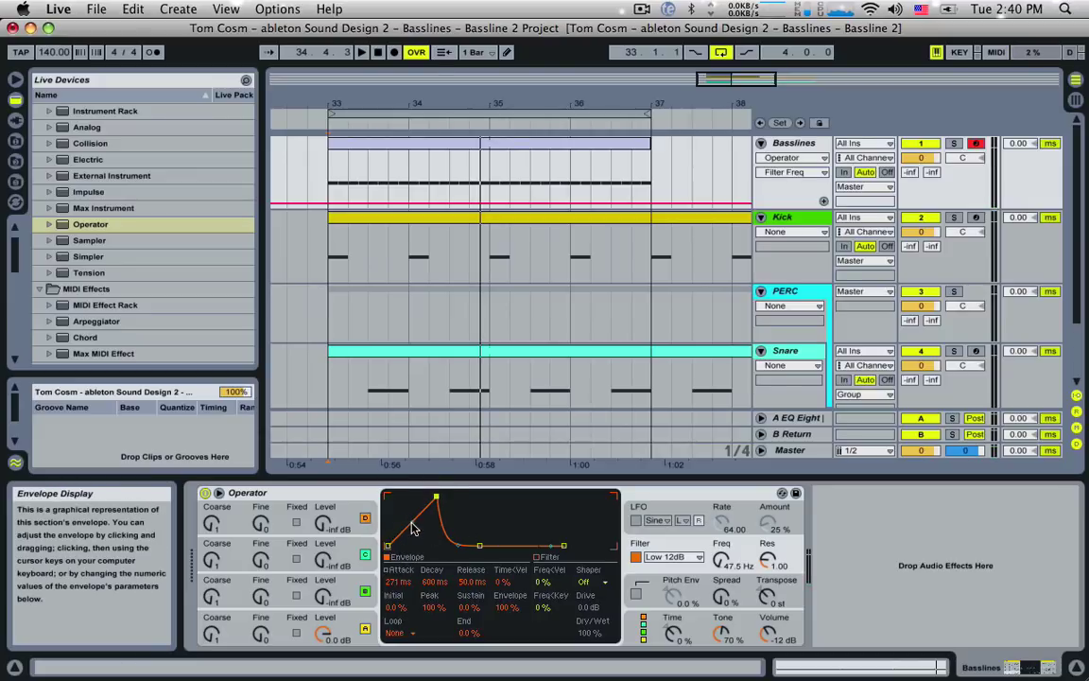
Bend the filter envelope's attack slope to about -59% and set its attack to about 206 ms while the loop plays.
left_click_drag(413, 528, 413, 532)
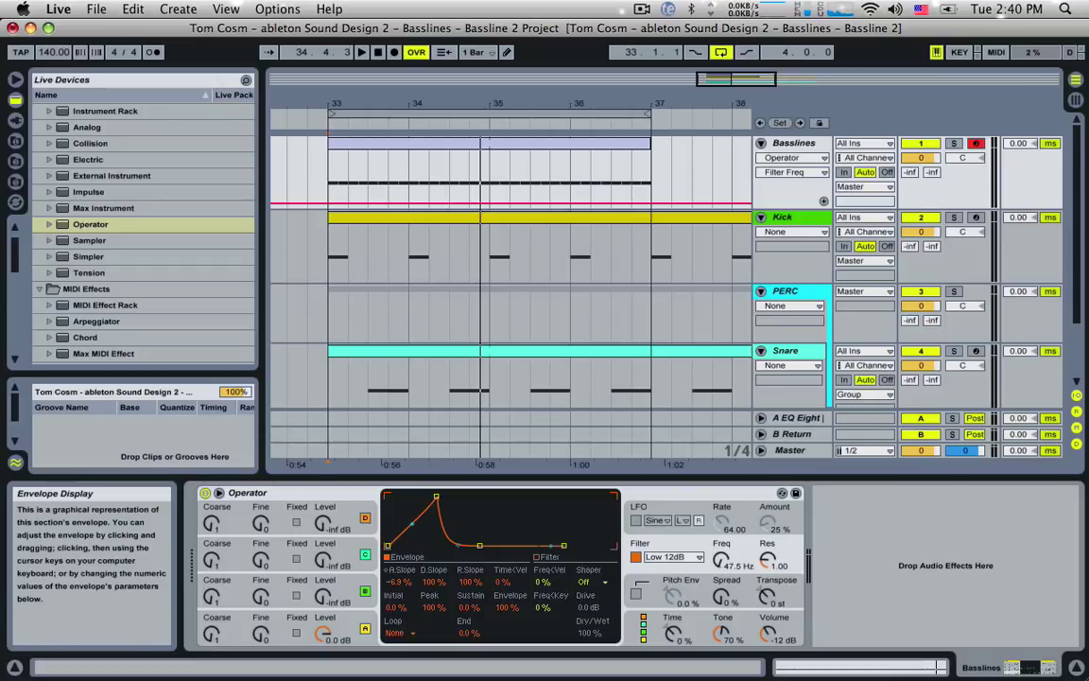
key("space")
left_click_drag(412, 523, 412, 535)
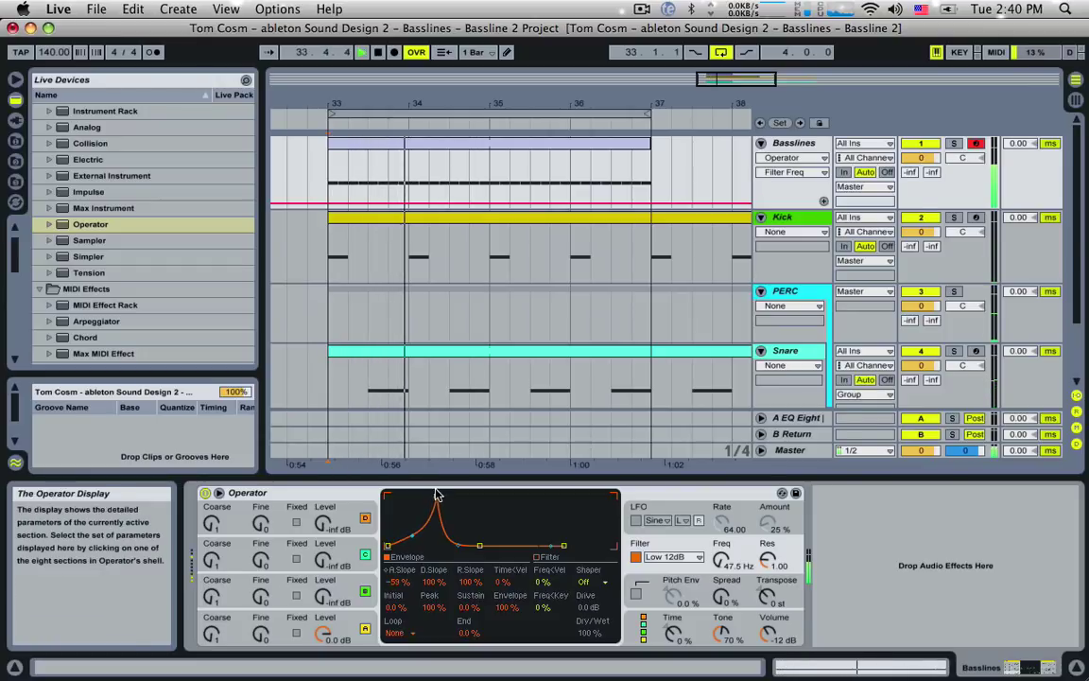
left_click_drag(435, 497, 434, 496)
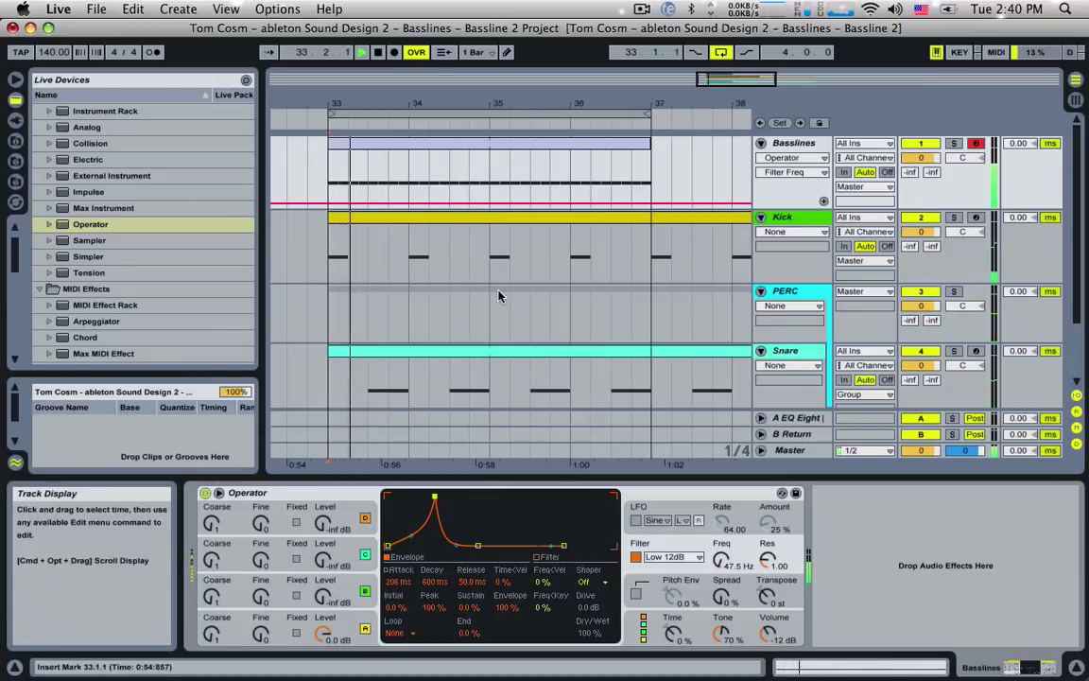
key("space")
Open the Basslines MIDI clip and delete every fourth G1 note throughout its two-bar pattern.
double_click(389, 144)
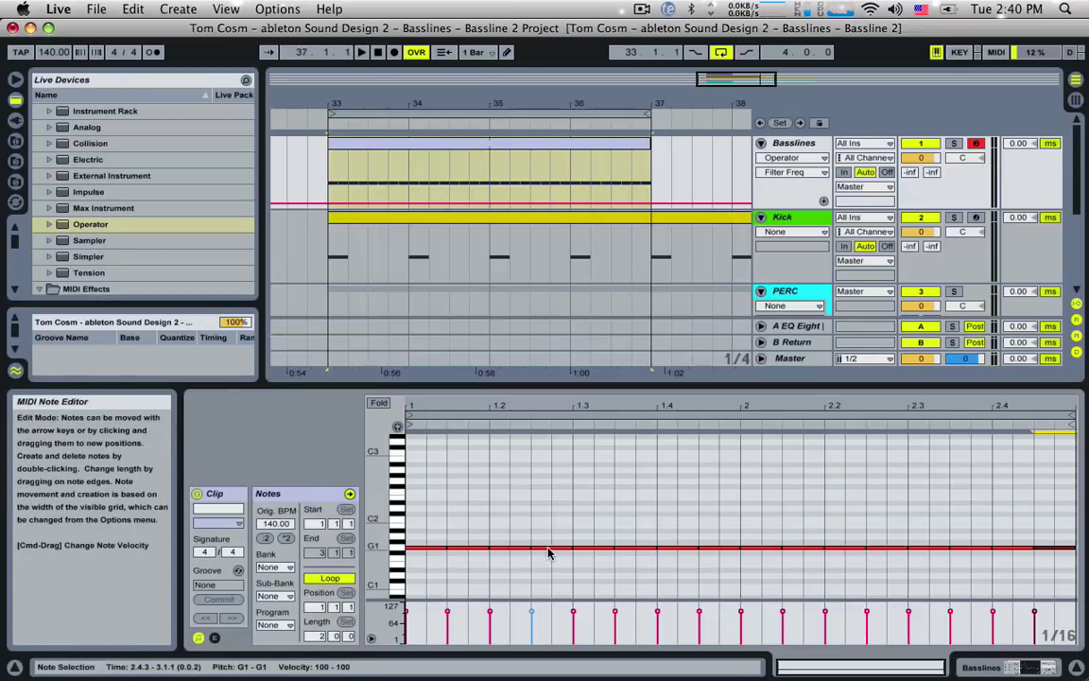
double_click(550, 548)
double_click(728, 548)
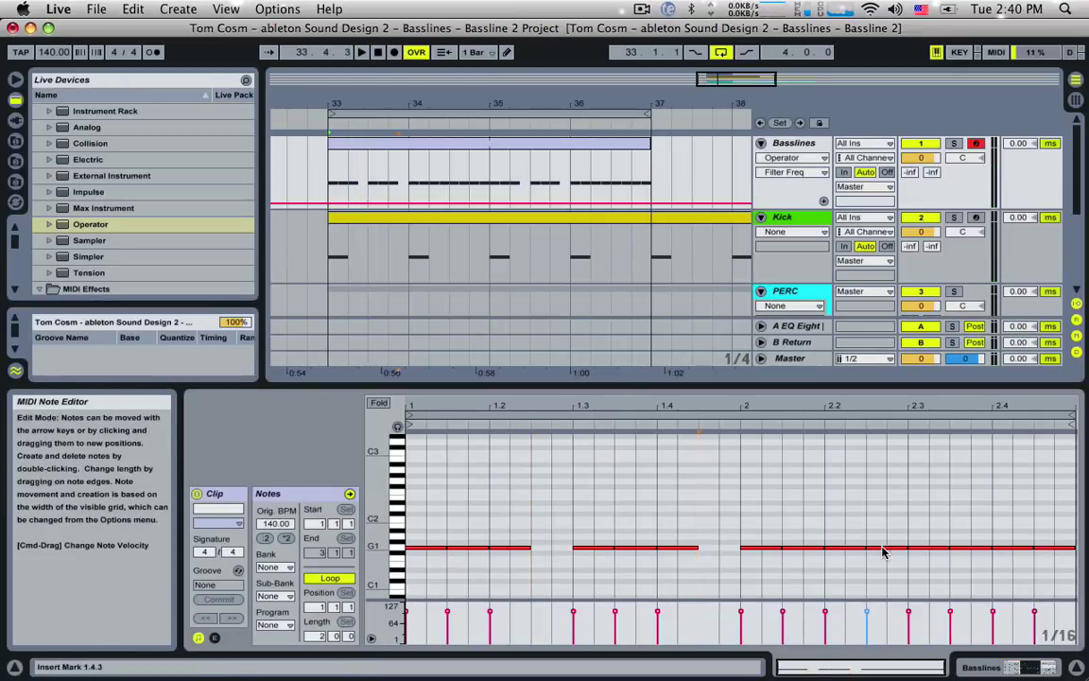
double_click(883, 549)
double_click(1053, 548)
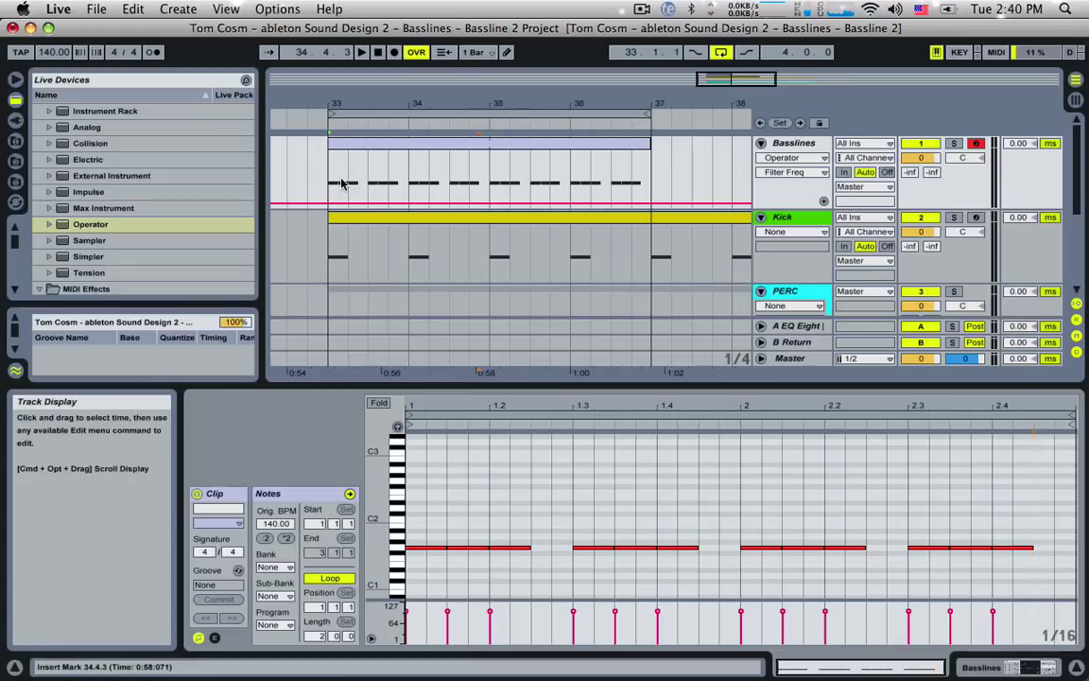
Show the Basslines track's Operator device again and play the edited bassline with the kick and snare.
double_click(792, 145)
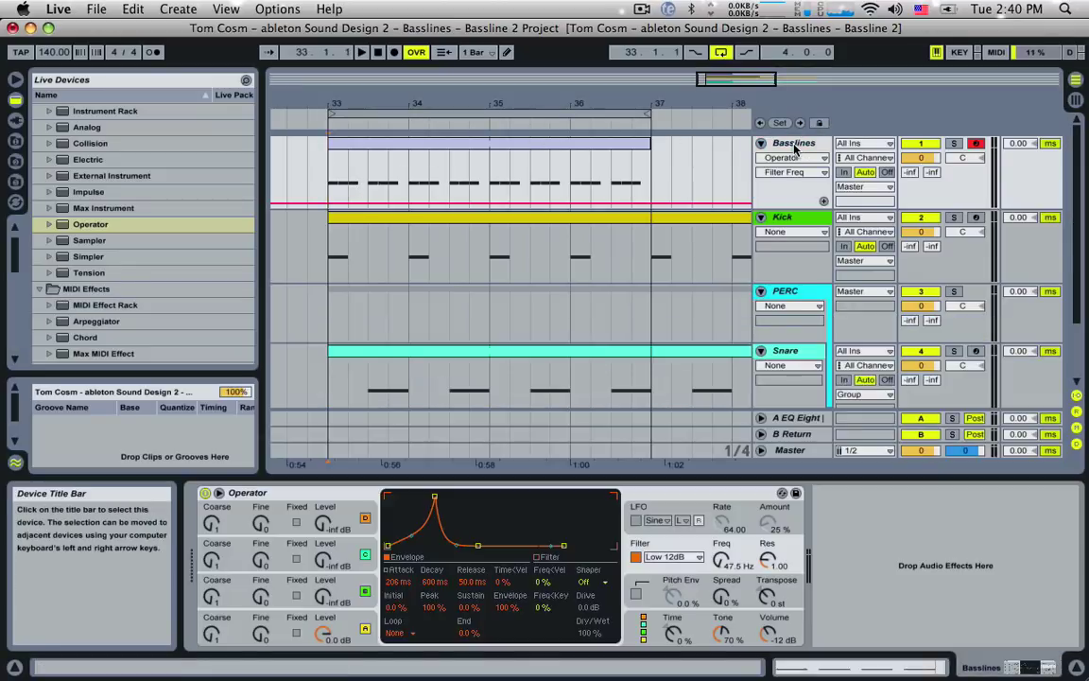
key("space")
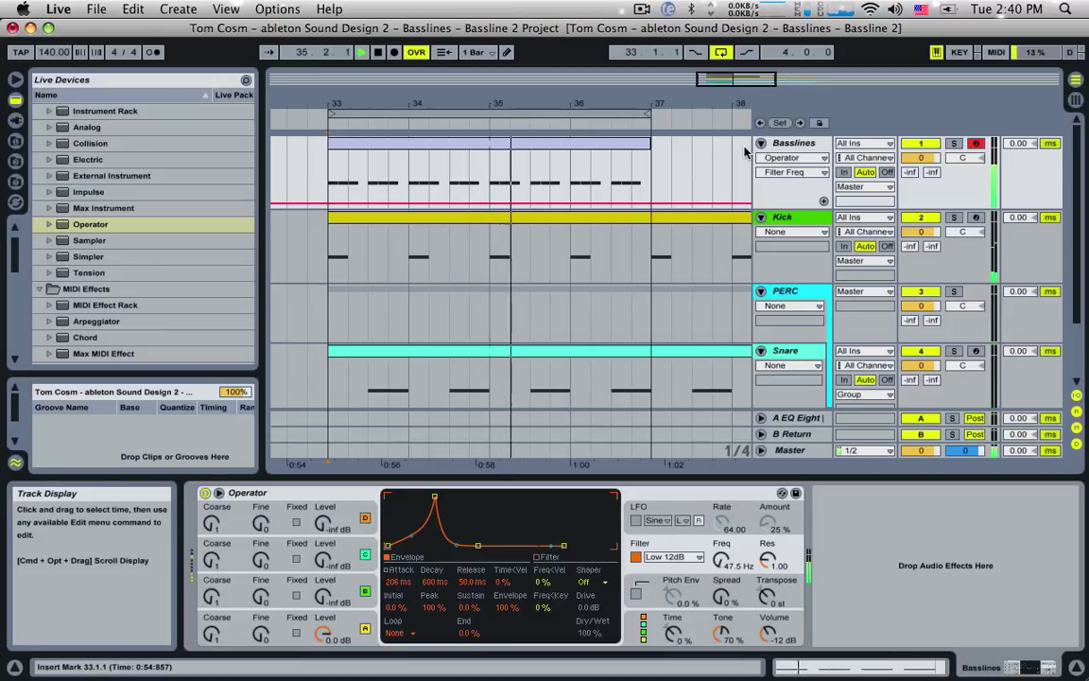
key("space")
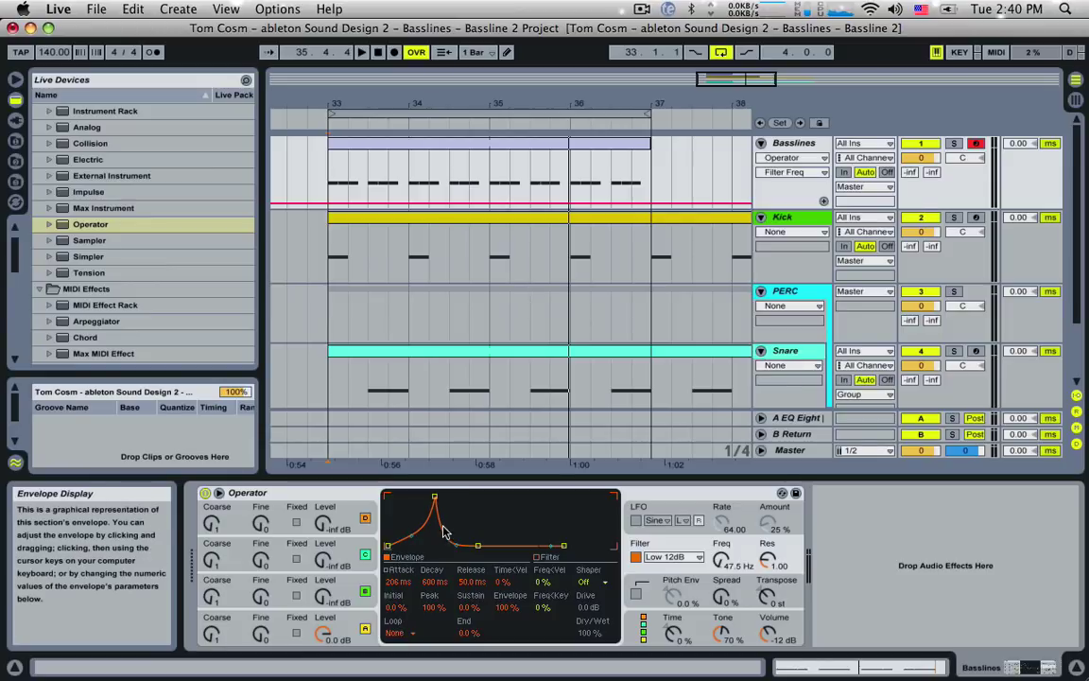
Group Operator into an Instrument Rack and show the rack's chain list.
left_click(268, 494)
right_click(269, 493)
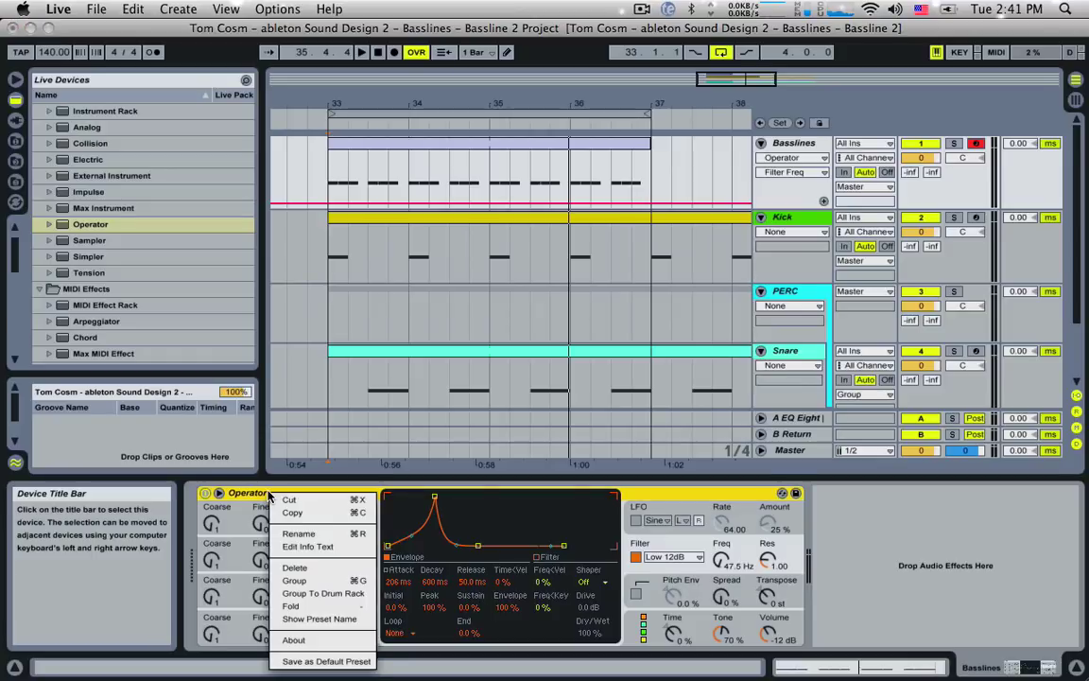
left_click(295, 580)
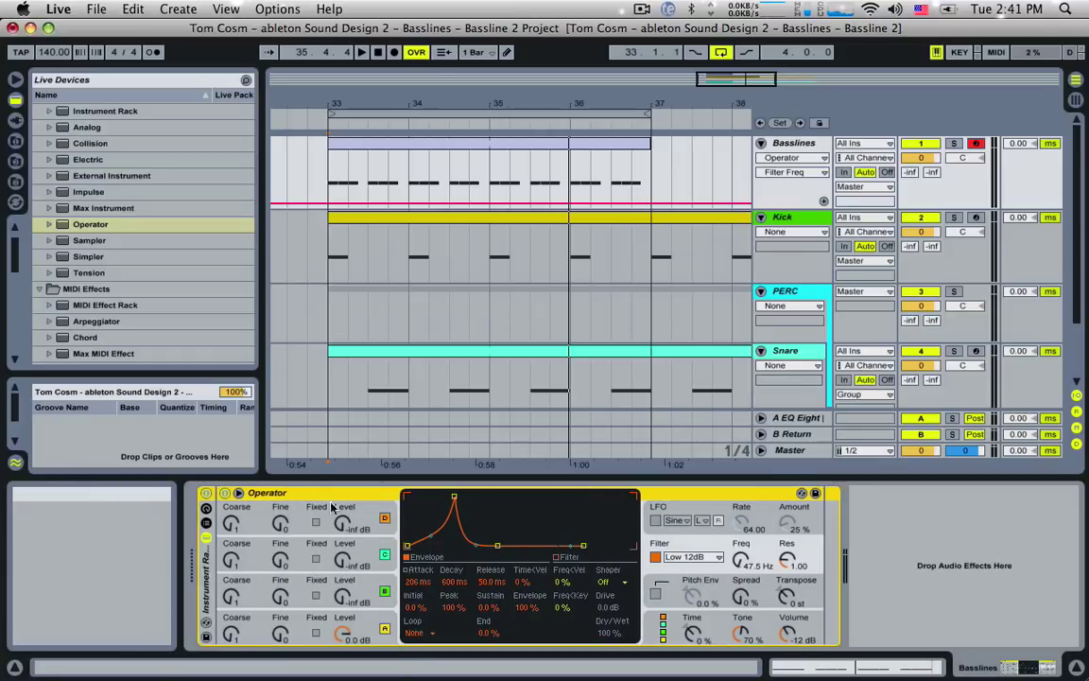
left_click(206, 522)
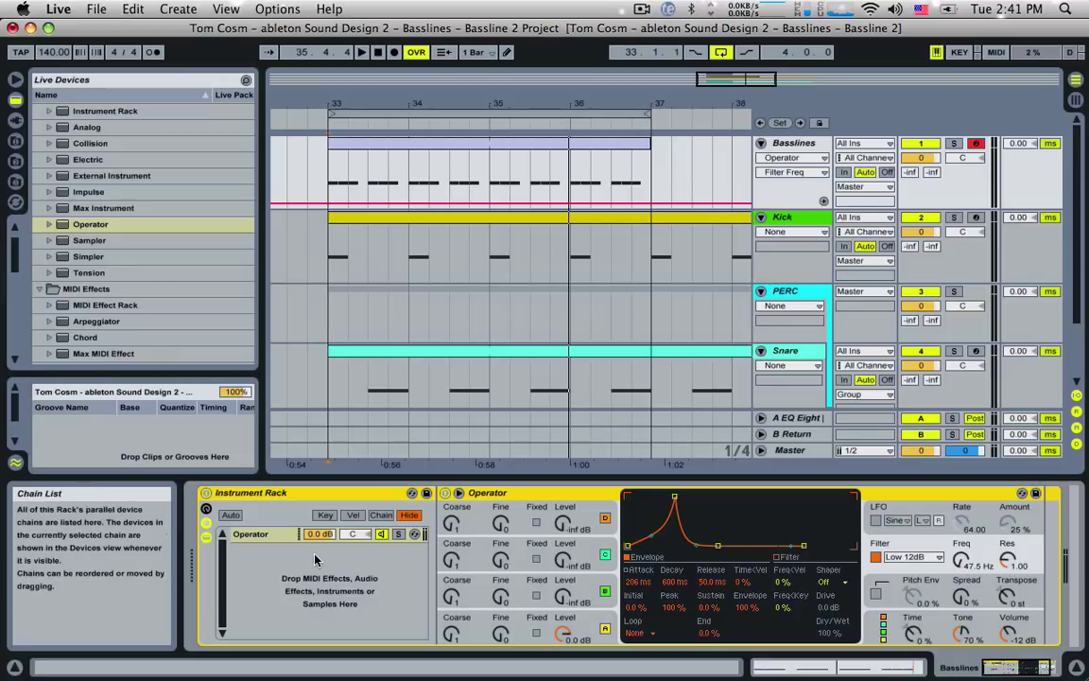
Rename the rack's Operator chain as Bass End.
left_click(254, 535)
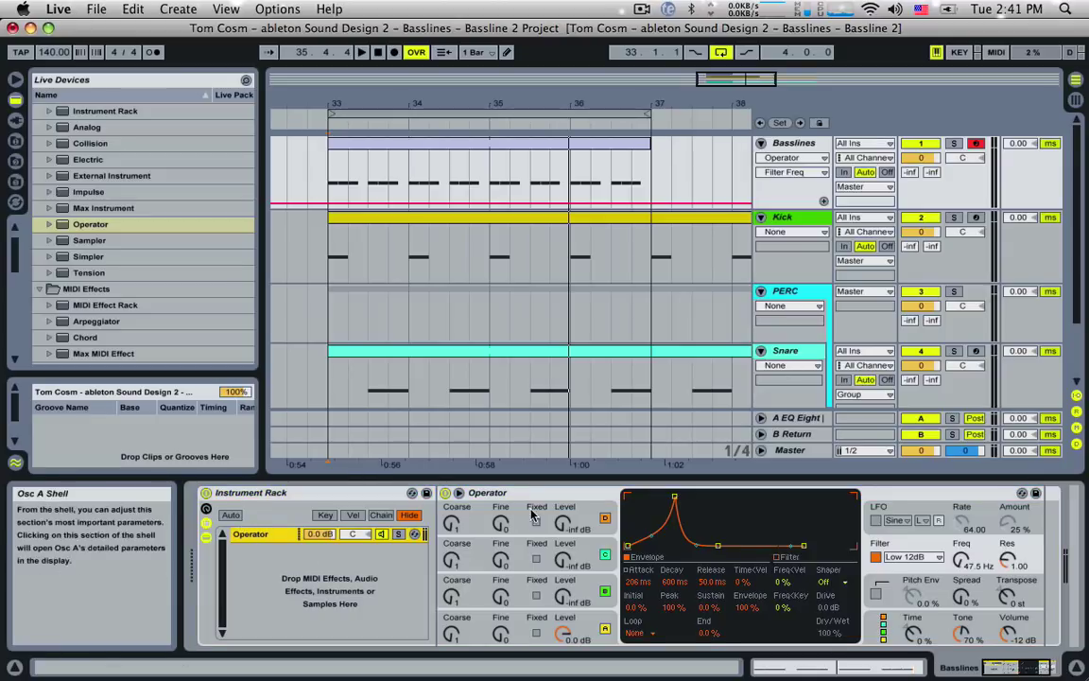
left_click(533, 495)
left_click(261, 535)
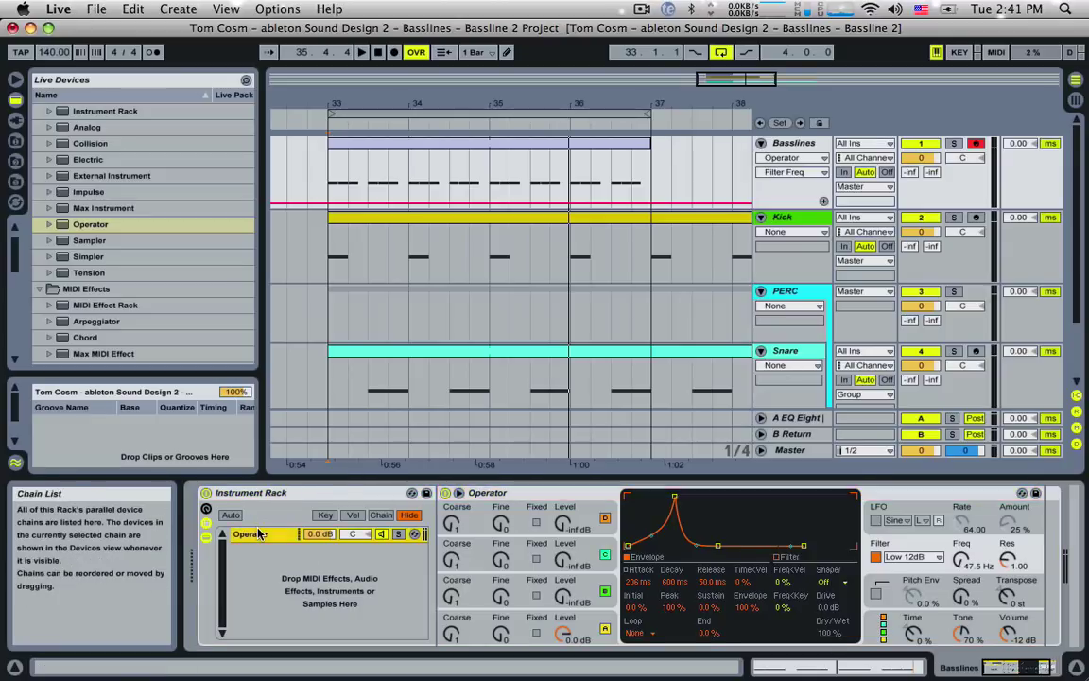
key("super+r")
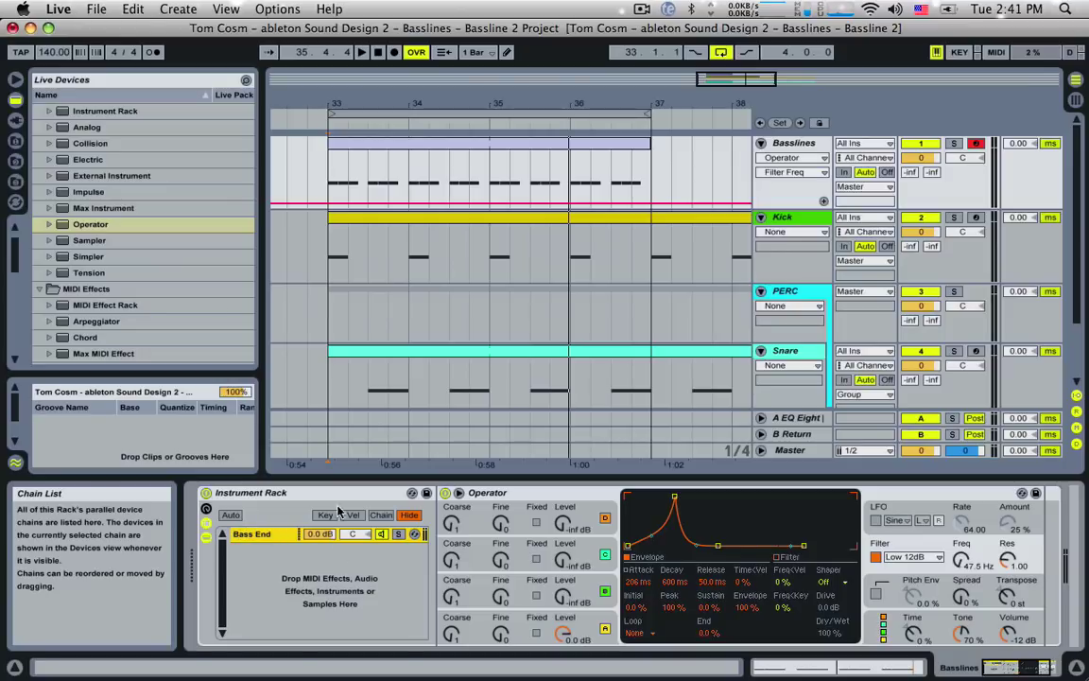
Add a second Operator as a new chain in the Instrument Rack and rename that chain Bass Start.
left_click_drag(83, 230, 257, 560)
key("super+r")
type("B")
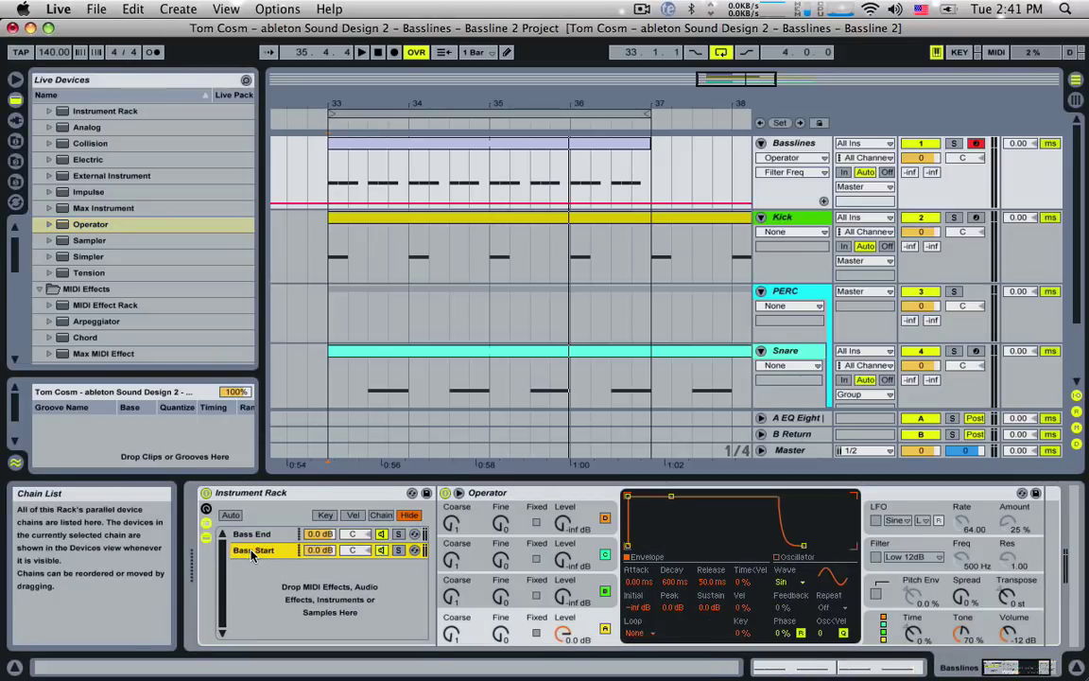
Audition the two rack chains separately by soloing Bass End and Bass Start in turn while playing the loop.
left_click(398, 535)
key("space")
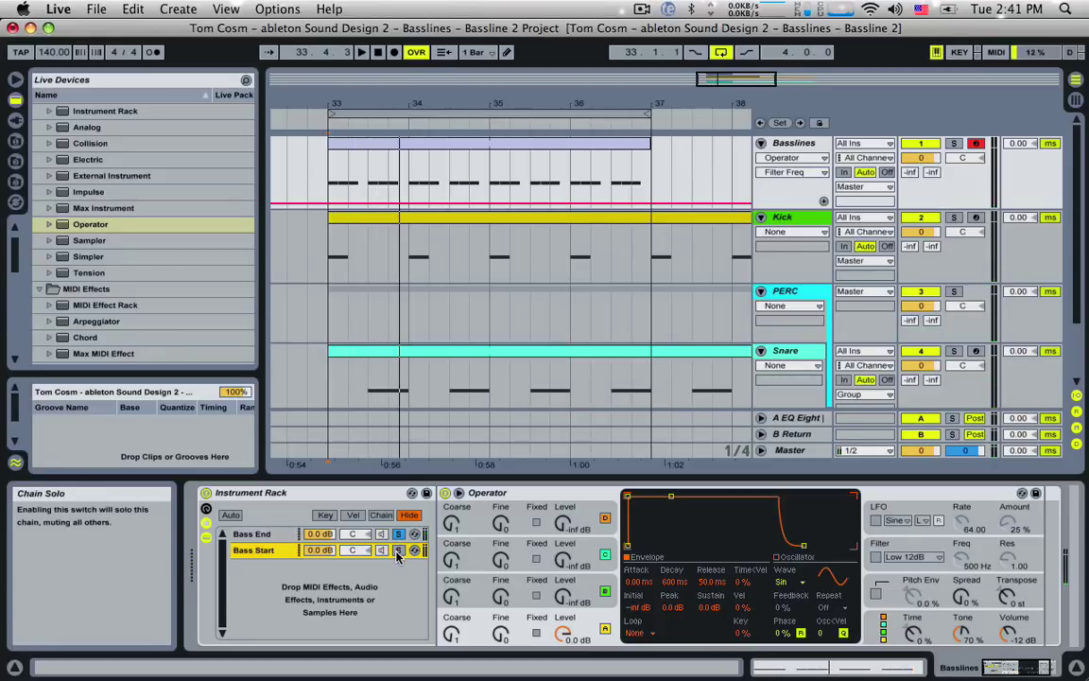
key("space")
key("space")
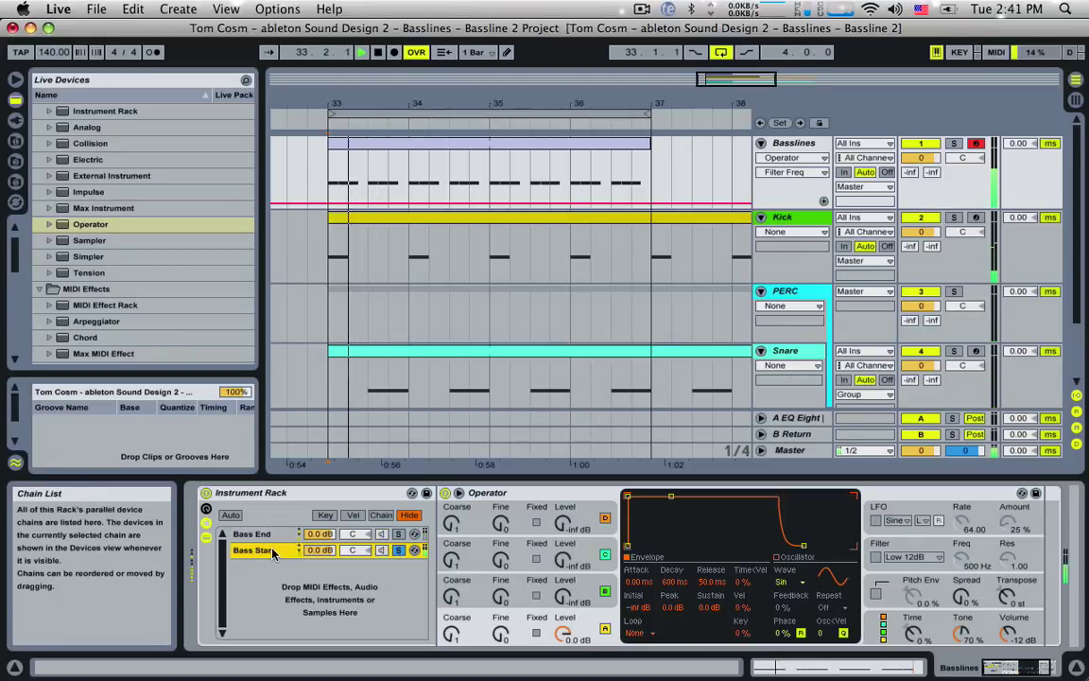
Set oscillator A's waveform to Square D in the Bass Start chain's Operator.
key("space")
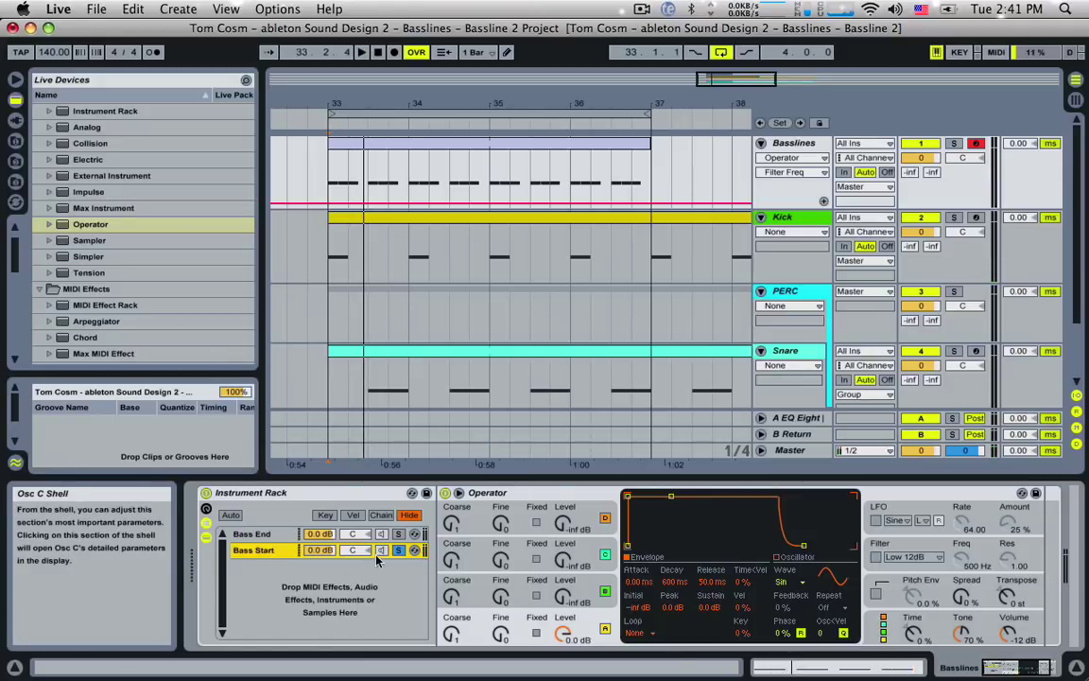
left_click(252, 534)
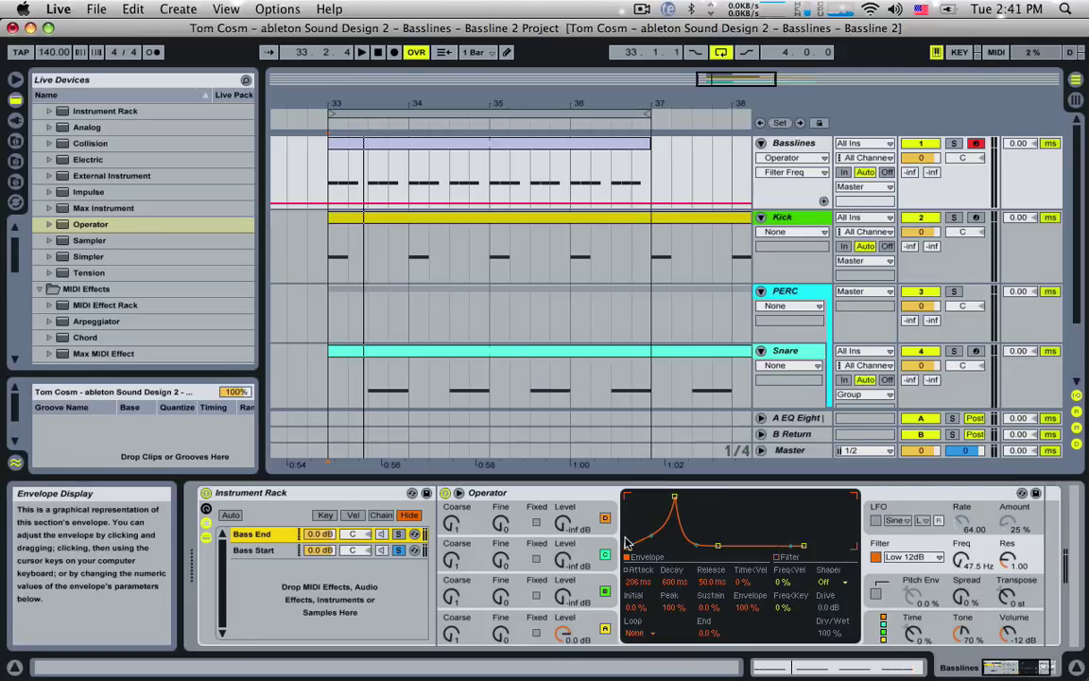
left_click(255, 550)
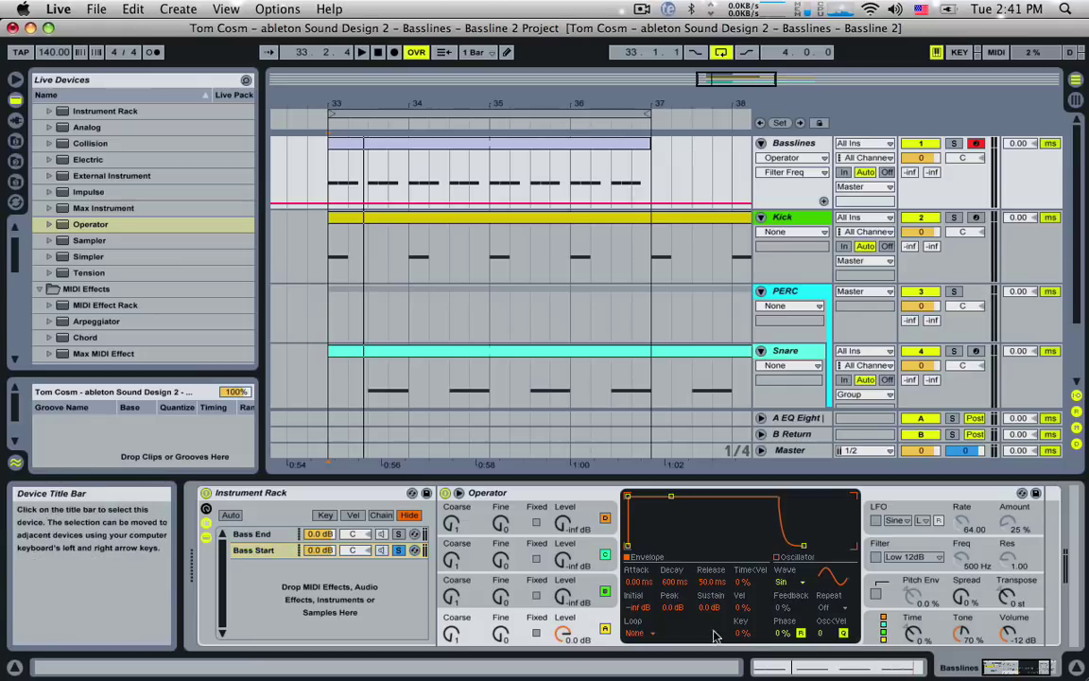
left_click(790, 581)
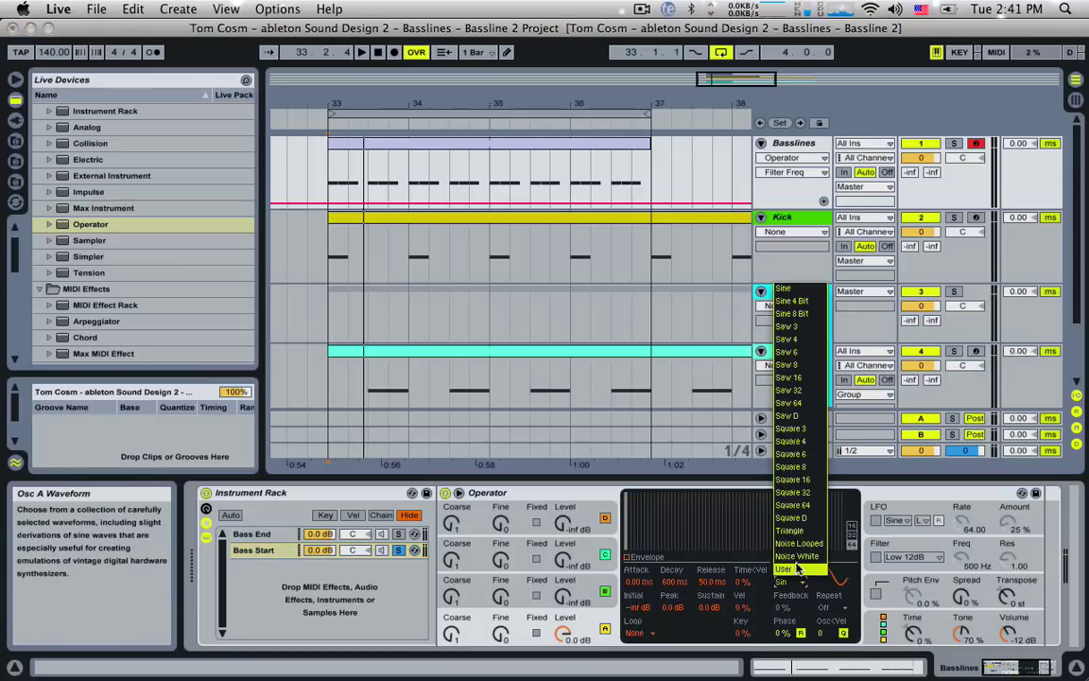
left_click(794, 519)
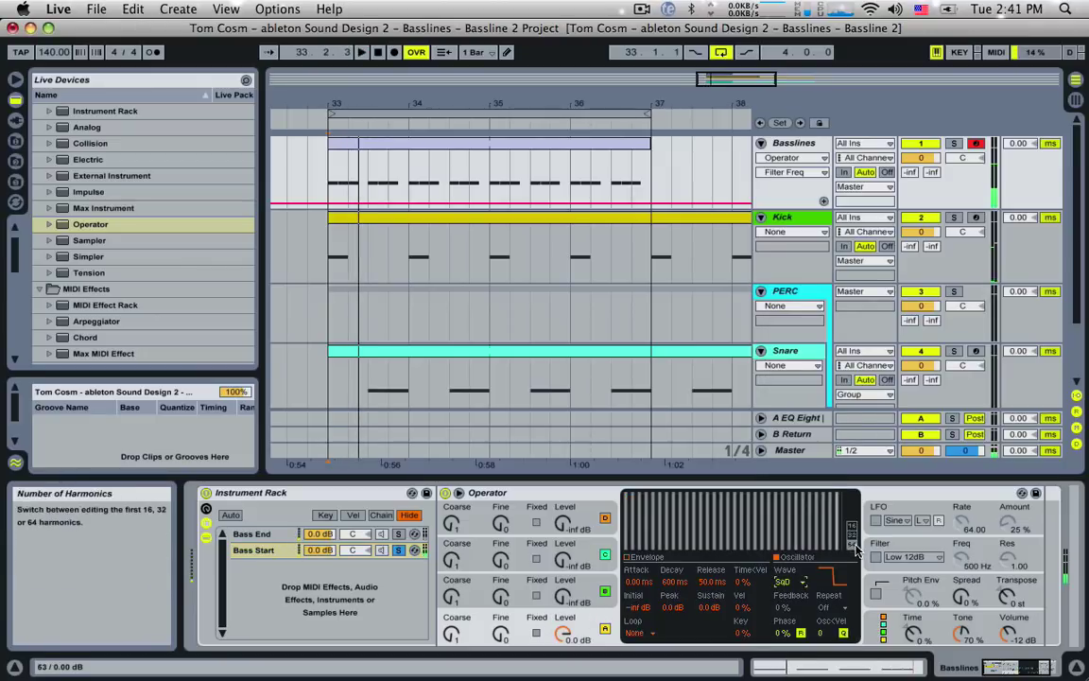
Enable the Bass Start filter, set its frequency to about 231 Hz and its filter envelope amount to 100%.
left_click(877, 557)
mouse_move(961, 559)
left_mouse_down()
mouse_move(962, 496)
mouse_move(962, 580)
left_mouse_up()
key("space")
key("space")
left_click_drag(744, 607, 744, 560)
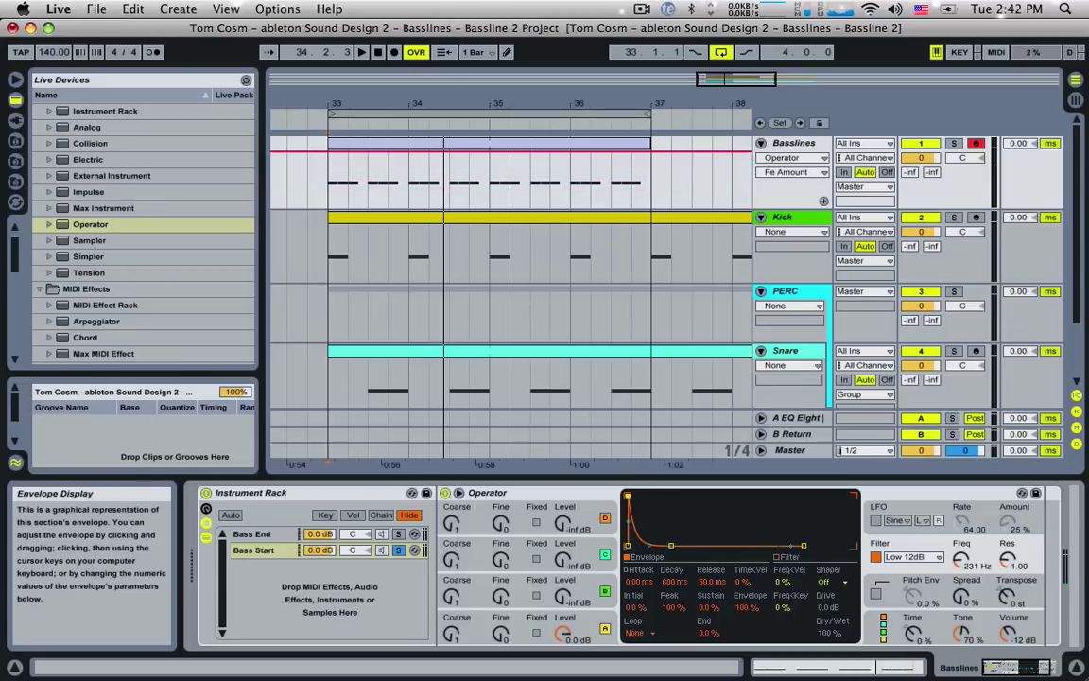
Try a filter envelope attack of about 411 ms on Bass Start, return it to 0 ms and audition the loop.
left_click_drag(628, 494, 678, 496)
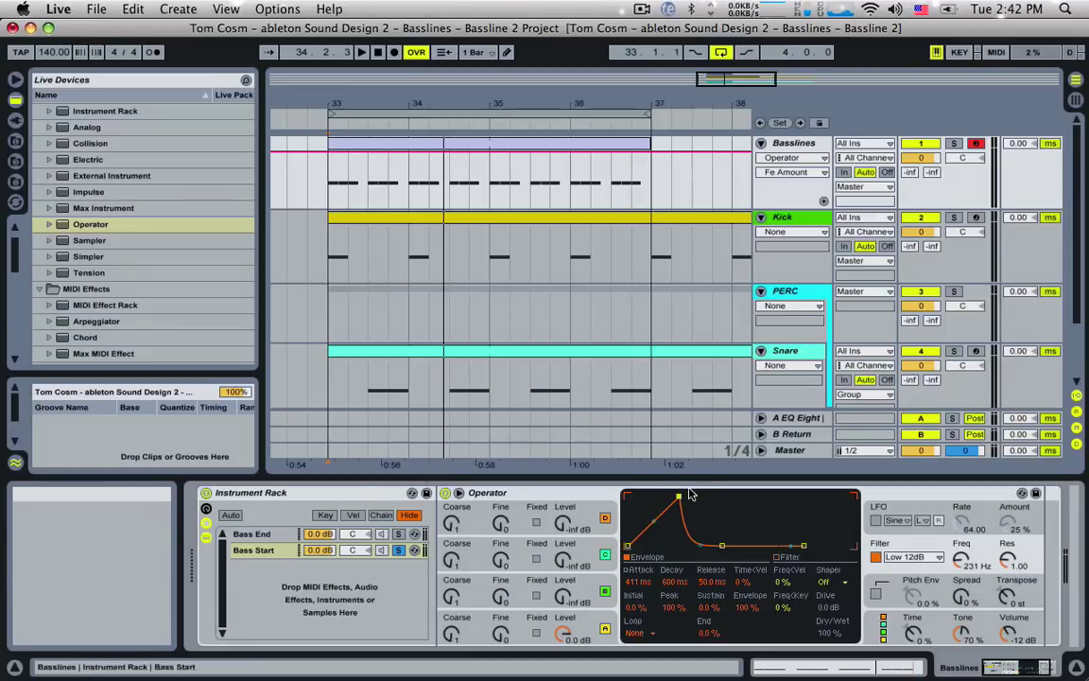
left_click_drag(679, 496, 627, 494)
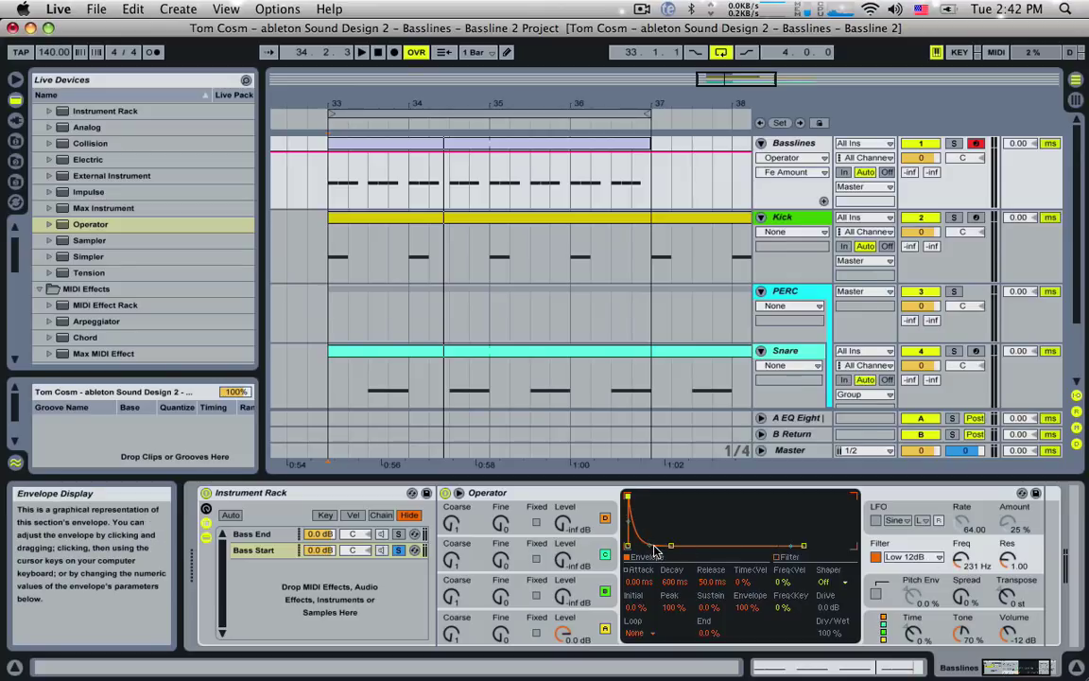
key("space")
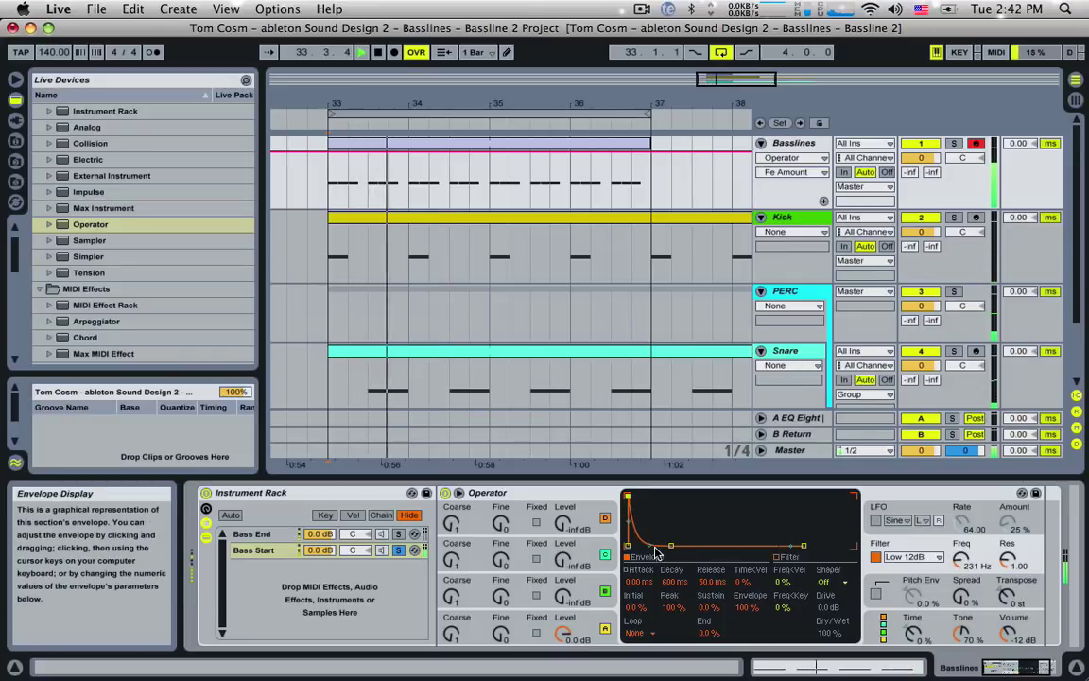
key("space")
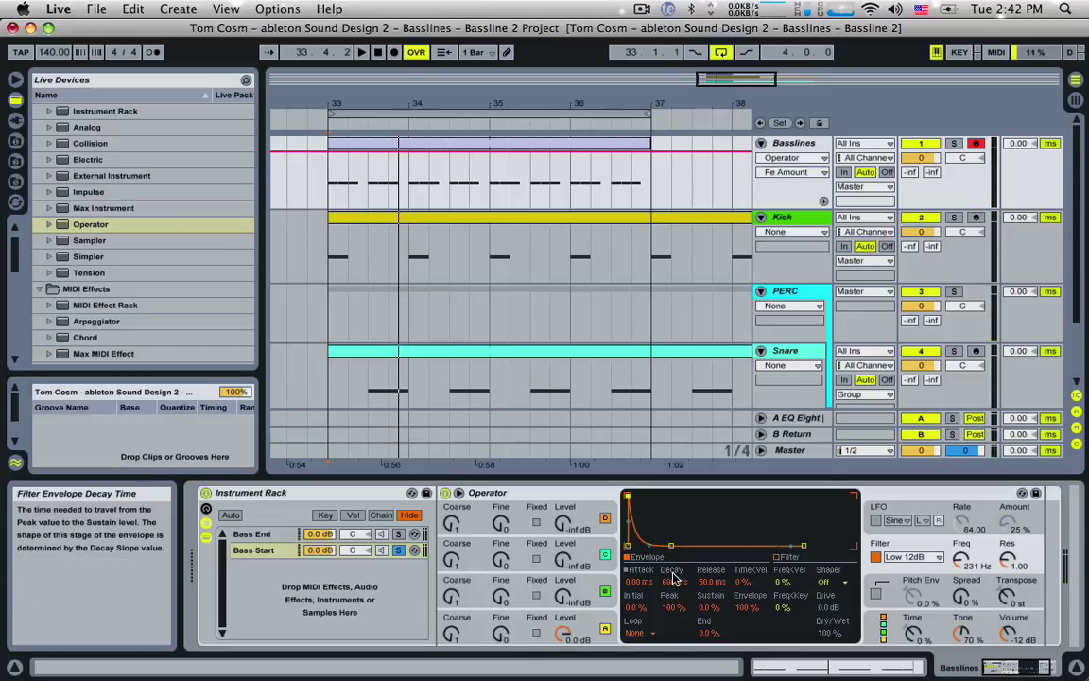
Set the Bass Start filter envelope decay to about 206 ms and the filter frequency to about 83.2 Hz while auditioning the loop.
left_click_drag(672, 546, 675, 600)
key("space")
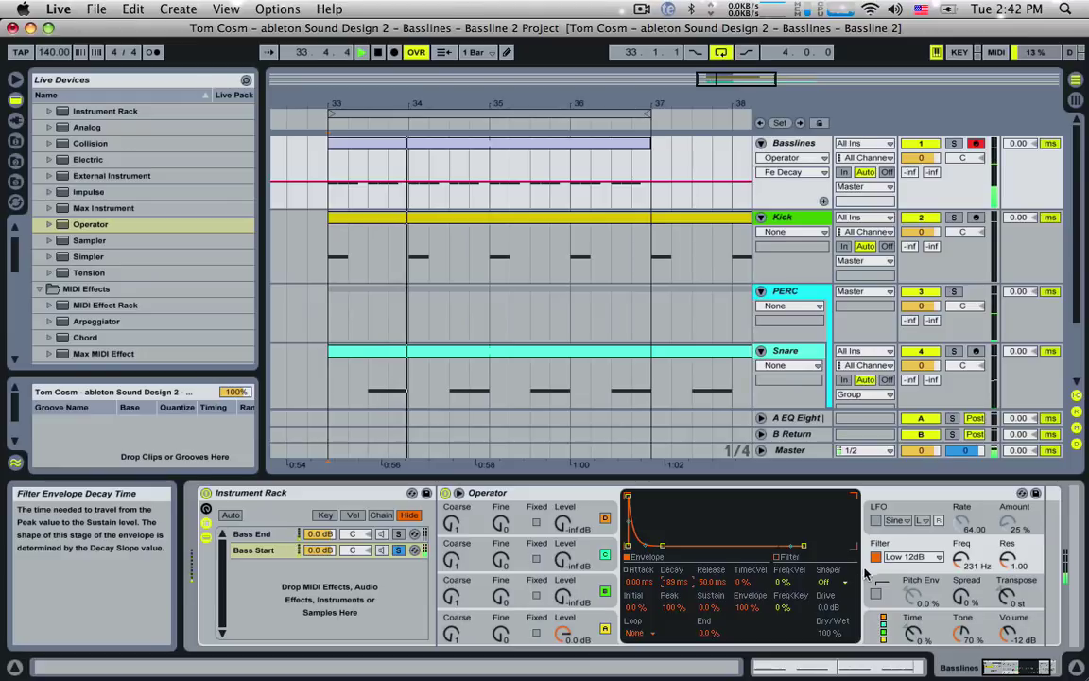
key("space")
left_click_drag(961, 557, 960, 582)
key("space")
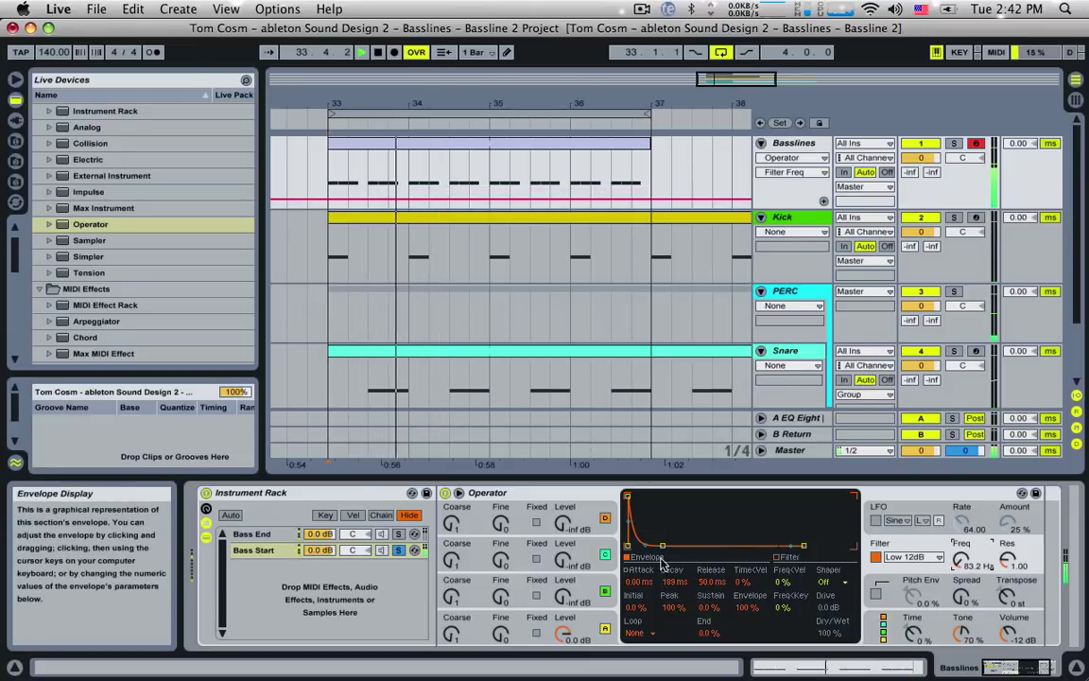
left_click_drag(675, 583, 675, 579)
key("space")
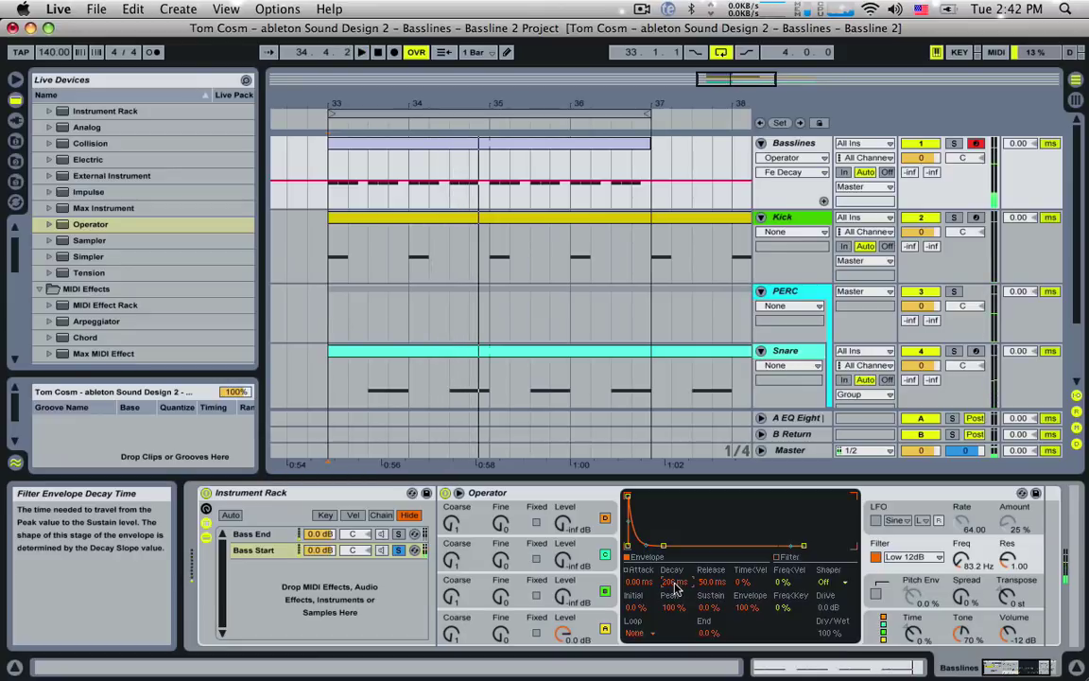
Solo Bass End together with Bass Start and compare the two chains' Operator settings.
left_click(397, 535)
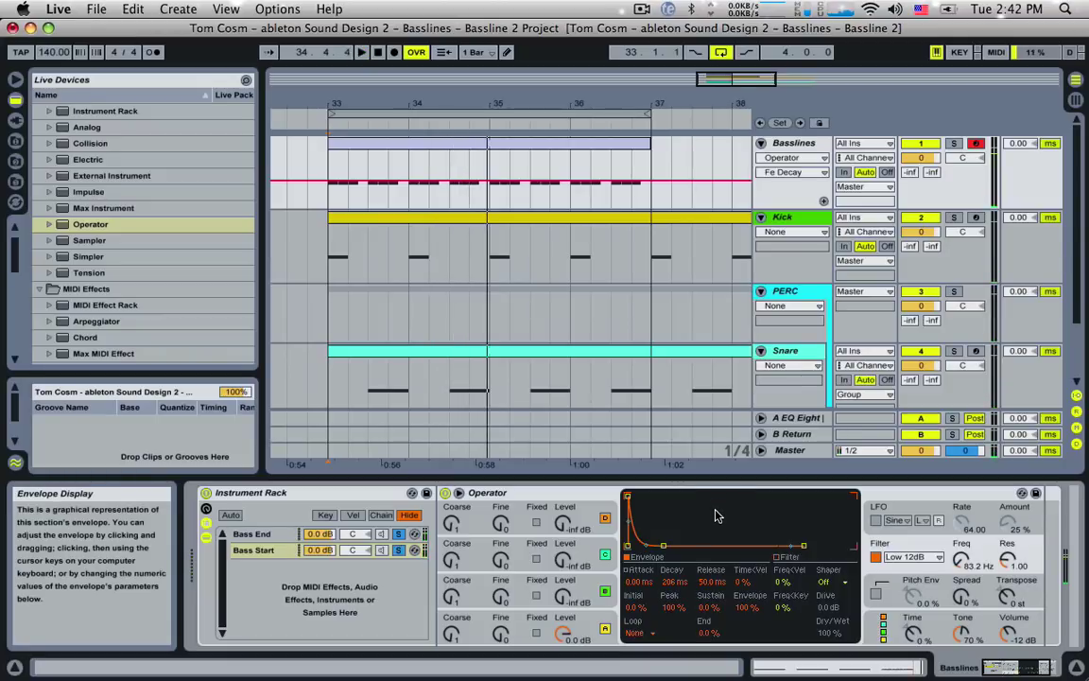
left_click(251, 535)
left_click(263, 549)
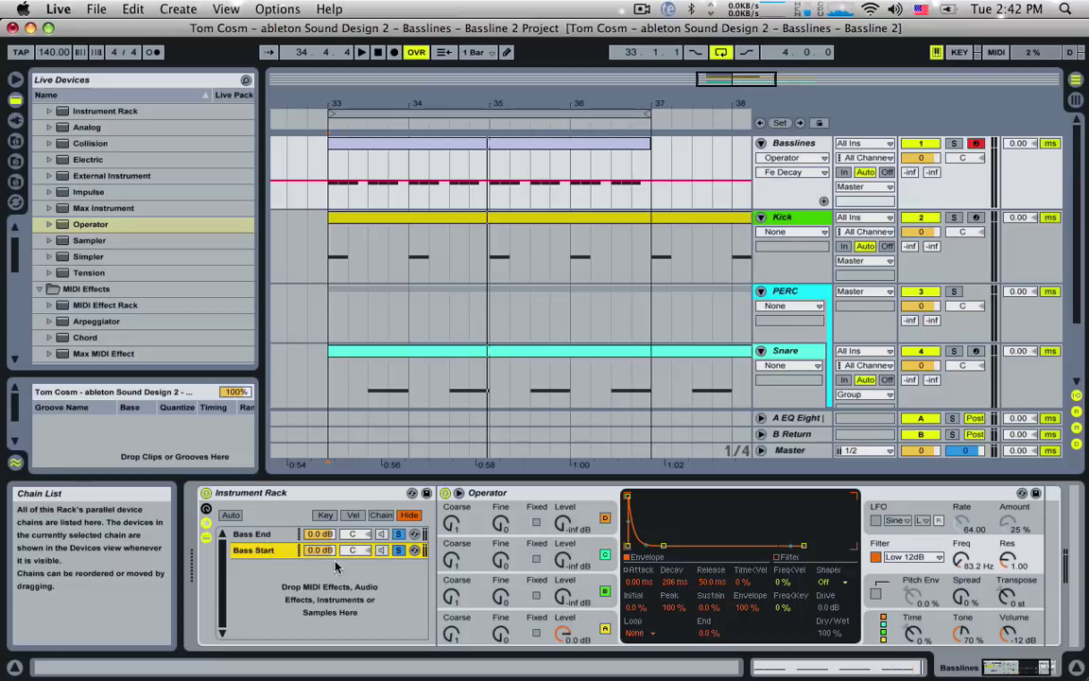
Set the Spread of the Bass End chain's Operator to about 27%.
left_click(253, 535)
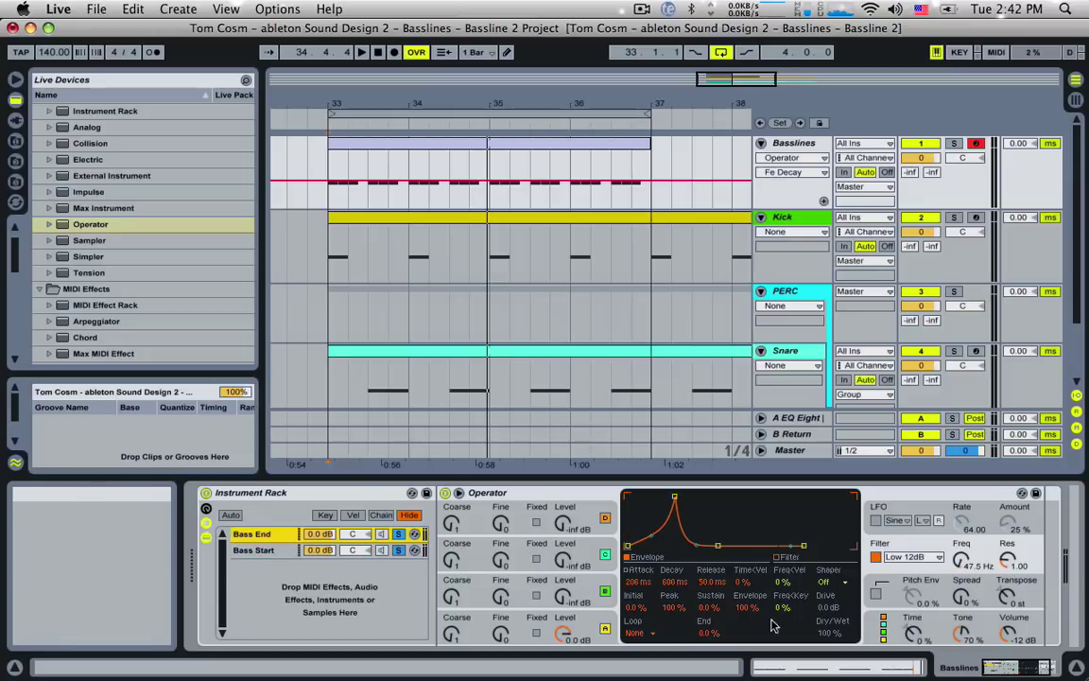
left_click(963, 583)
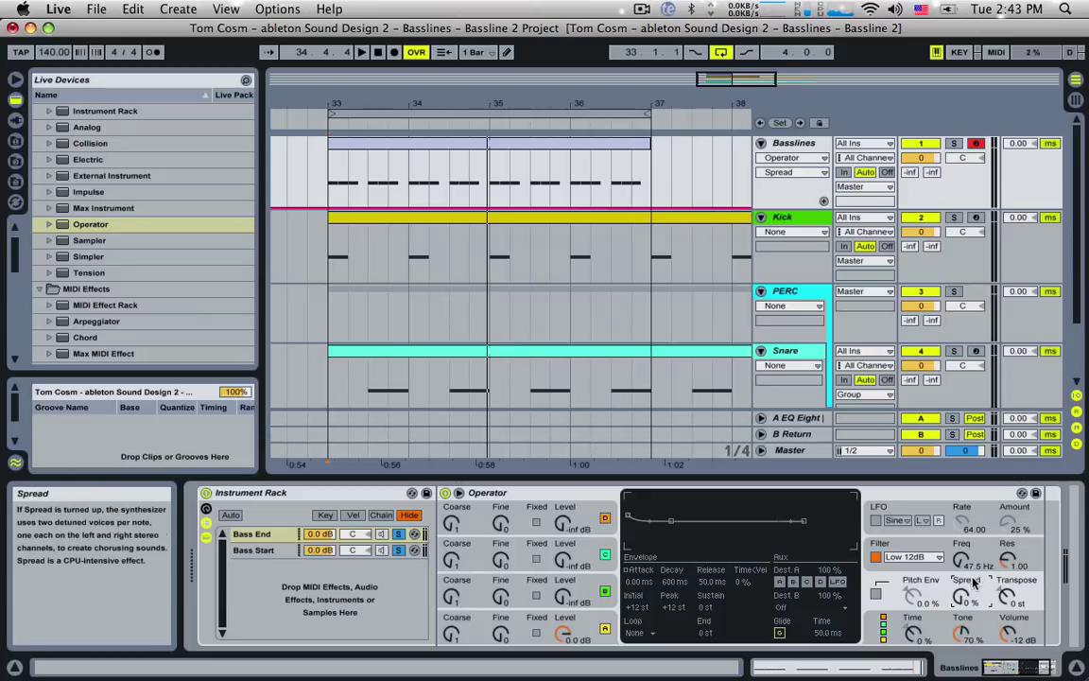
left_click_drag(961, 596, 960, 572)
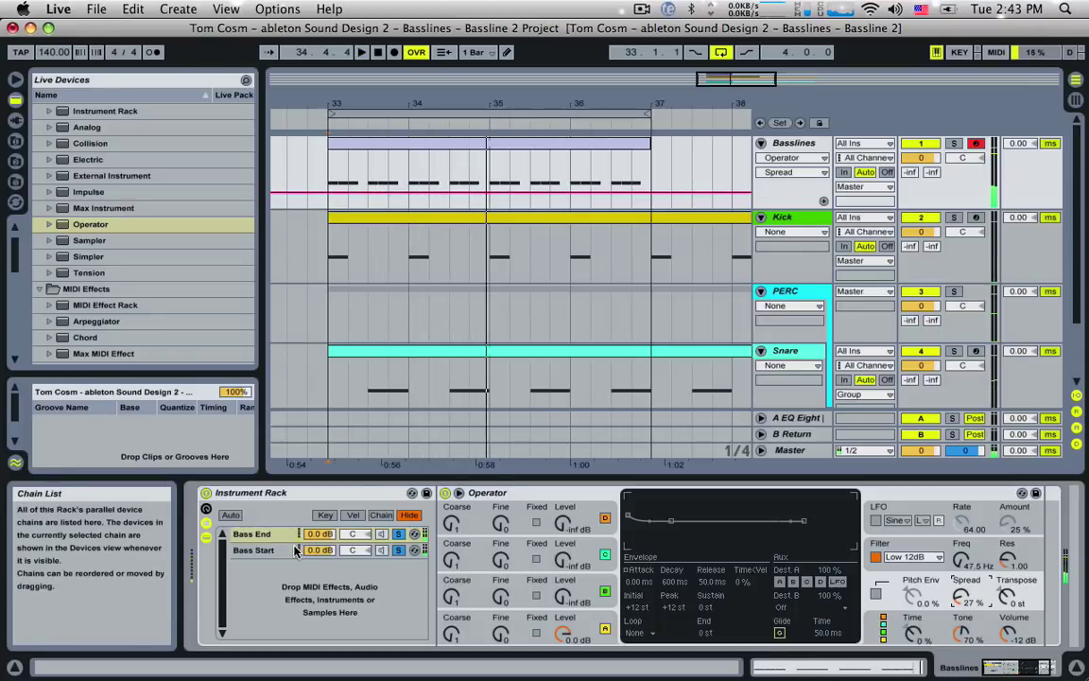
Open the Basslines clip in the note editor and lower the project tempo to 125 BPM.
left_click(404, 149)
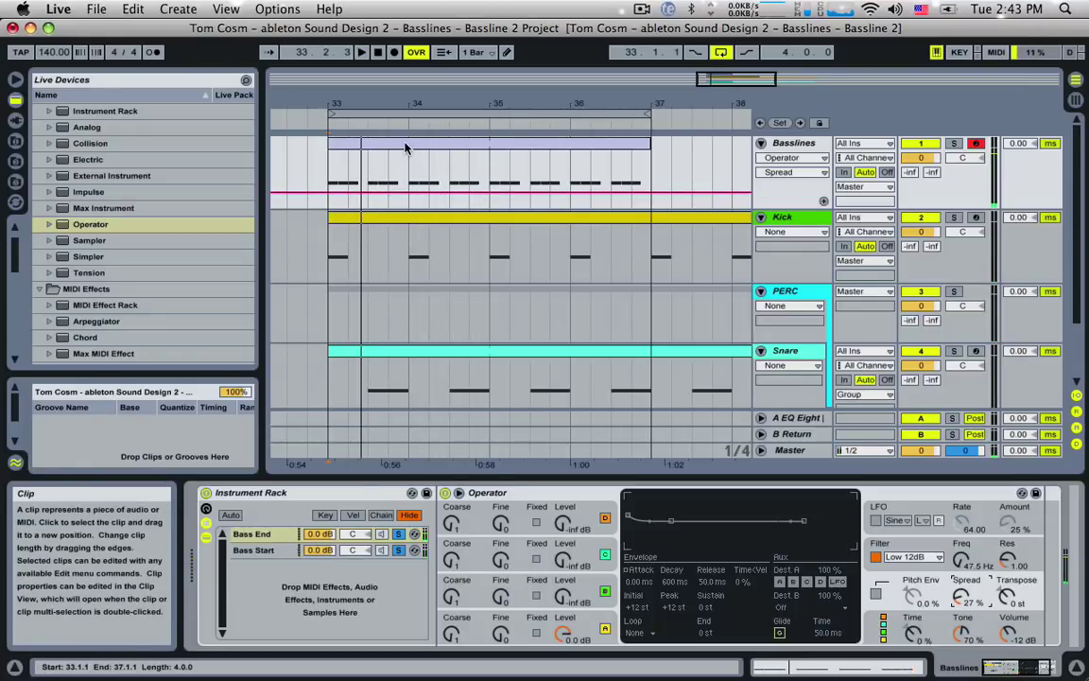
double_click(405, 149)
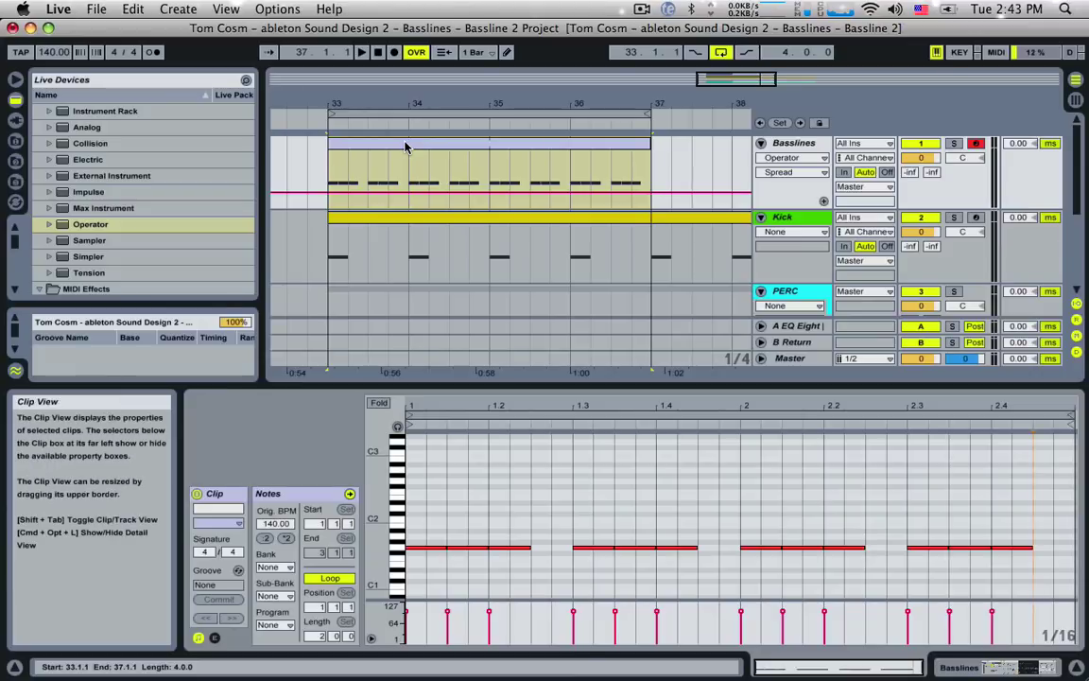
key("super+a")
left_click(531, 564)
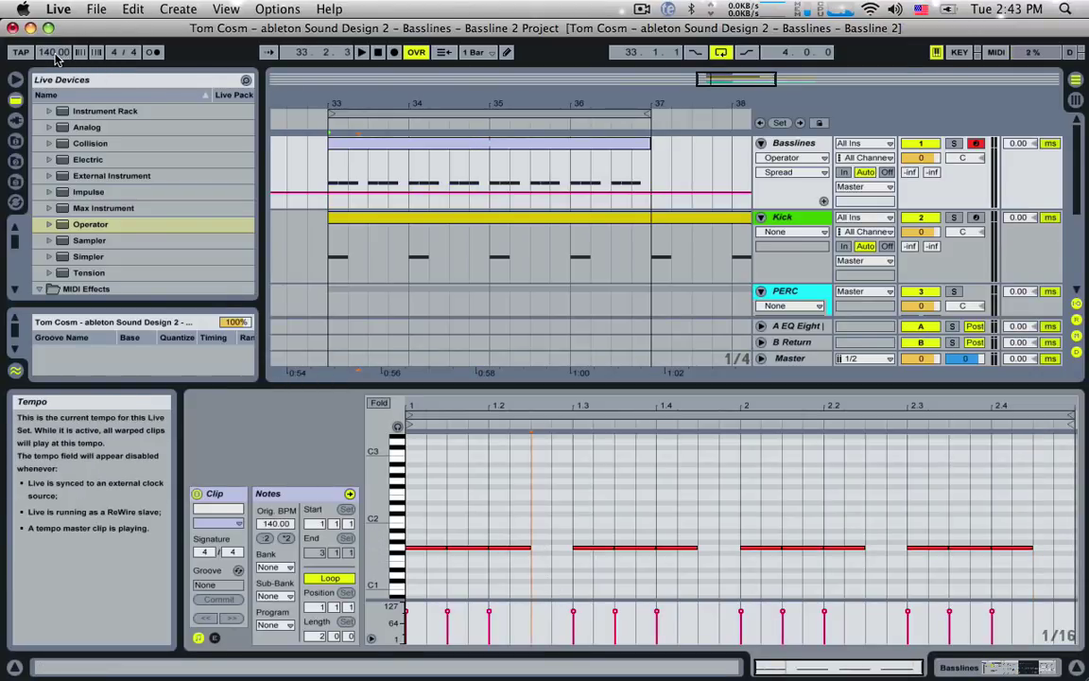
left_click_drag(54, 52, 54, 62)
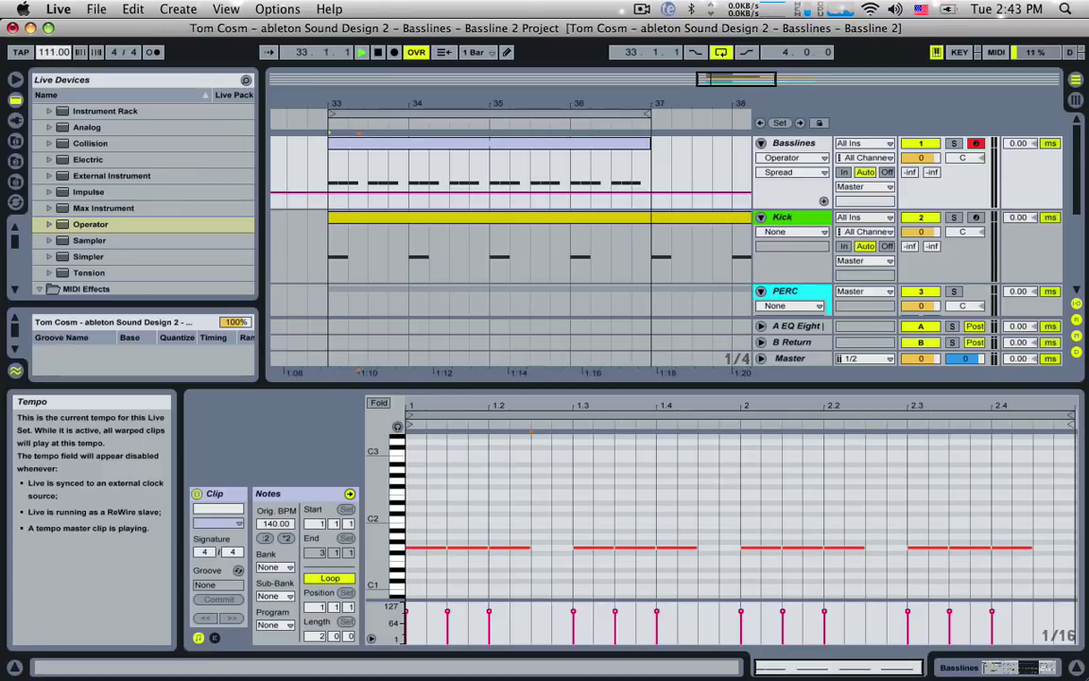
mouse_move(54, 52)
left_mouse_down()
mouse_move(54, 34)
mouse_move(53, 45)
left_mouse_up()
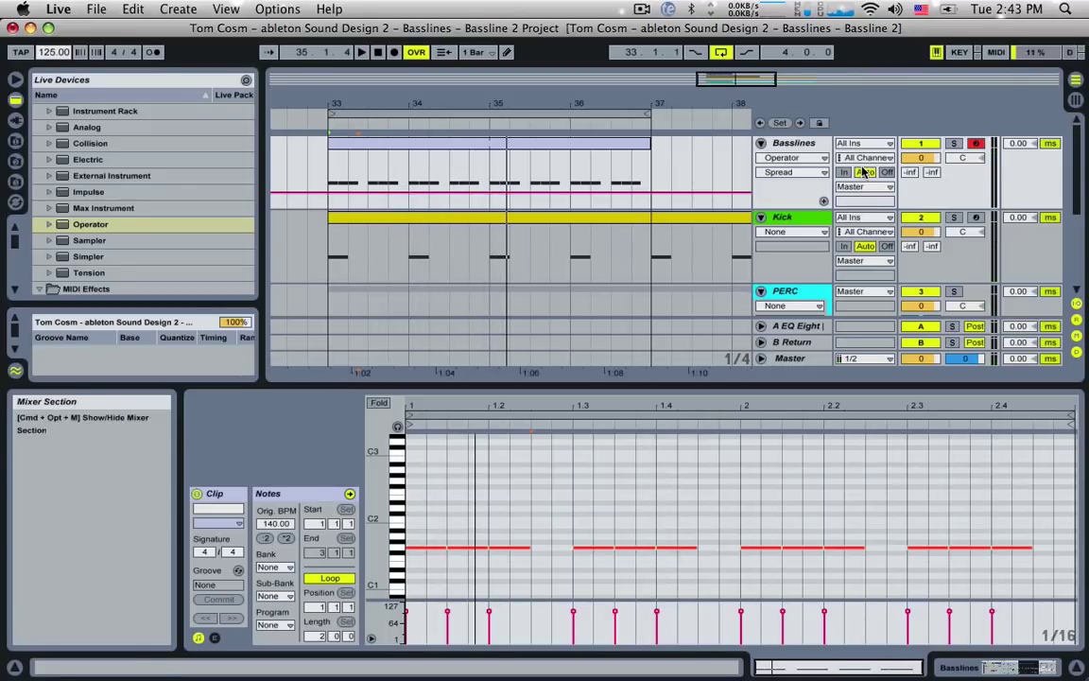
Set the Bass End filter envelope attack to about 312 ms while the loop plays.
left_click(768, 147)
left_click(256, 534)
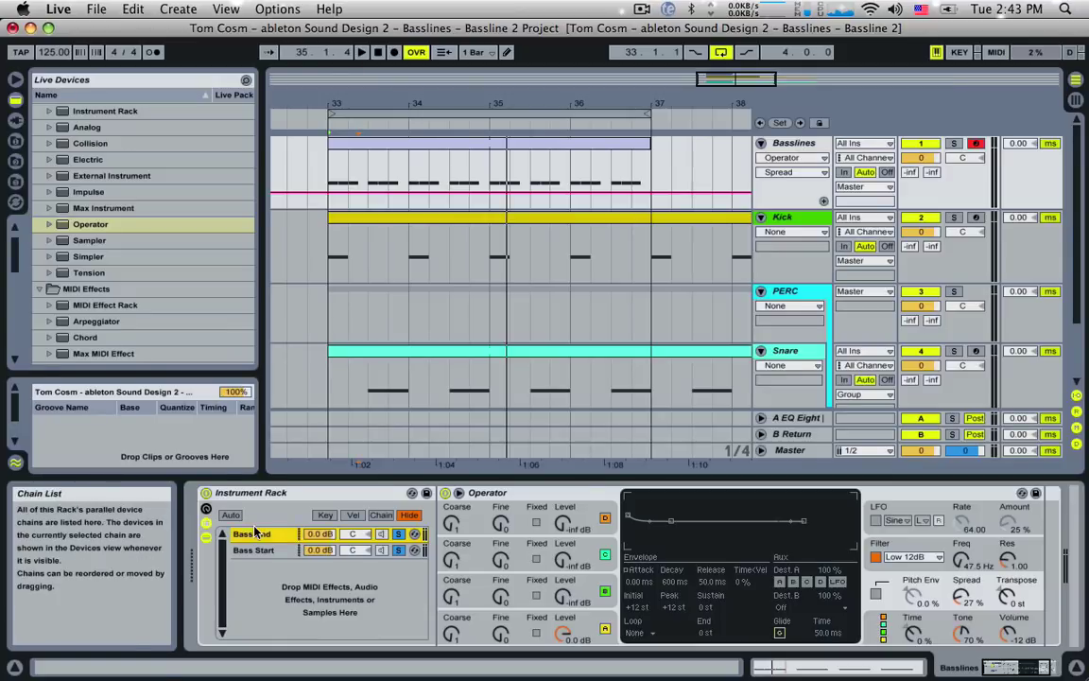
left_click(907, 548)
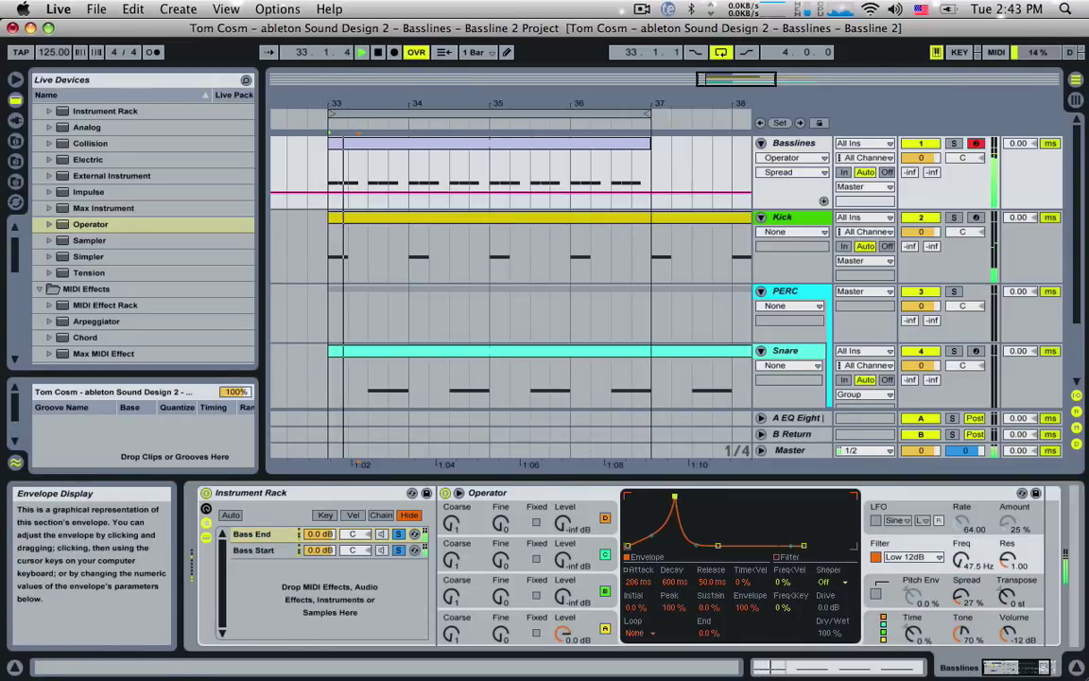
left_click_drag(674, 496, 676, 495)
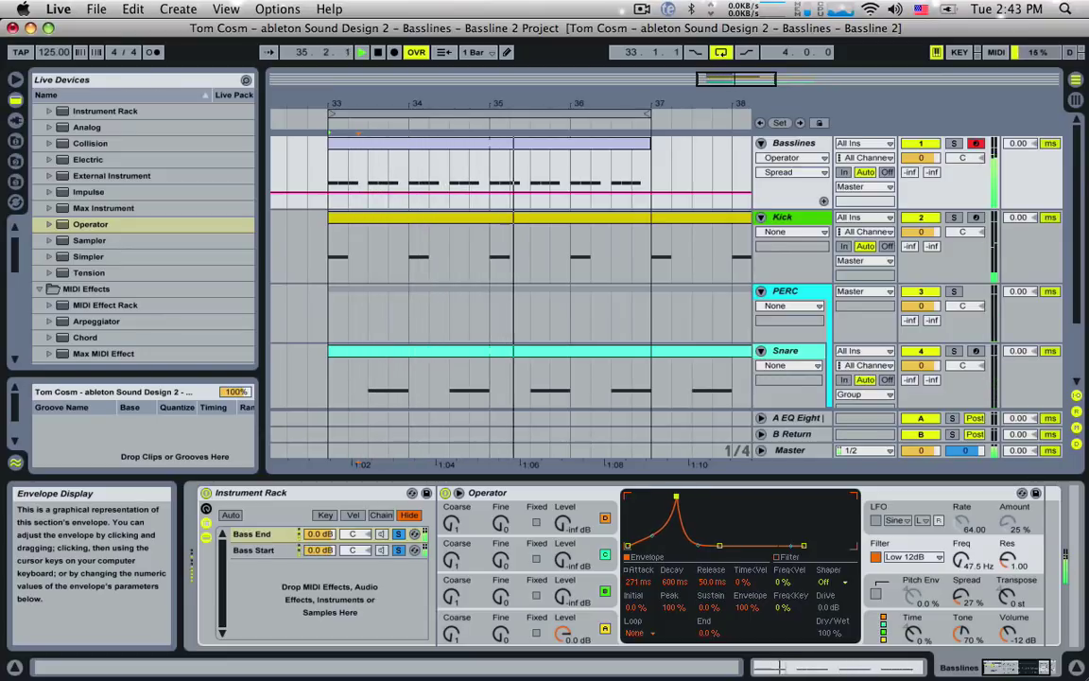
key("space")
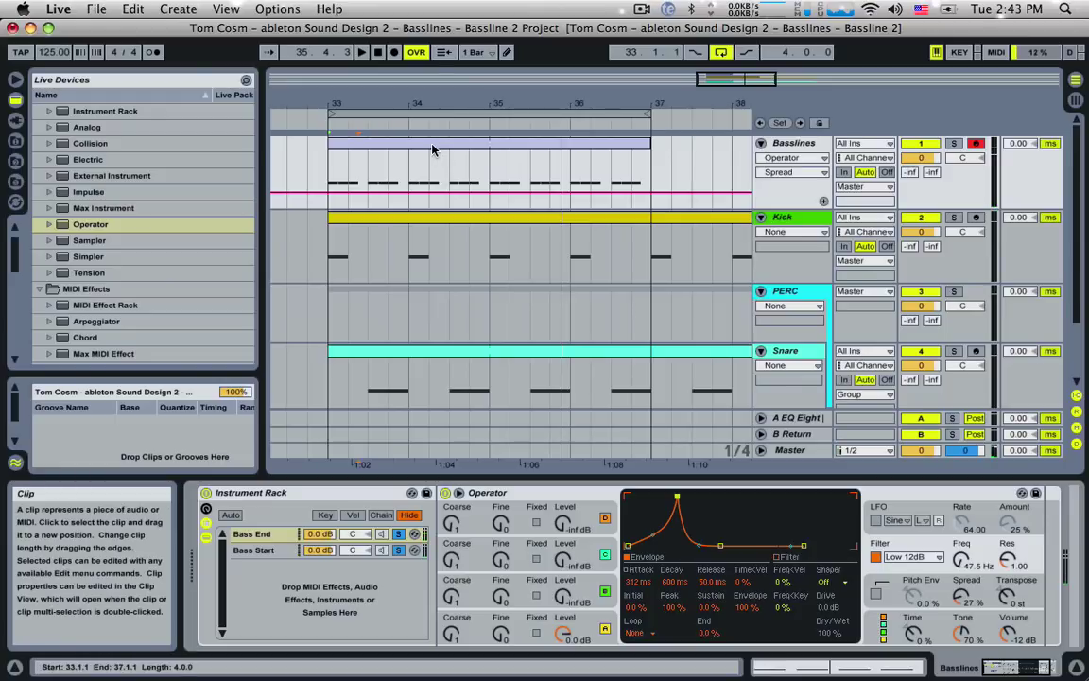
In the Basslines clip, extend the G1 note at beat 1.3 backward to start at 1.2.4.
left_click(430, 148)
double_click(430, 148)
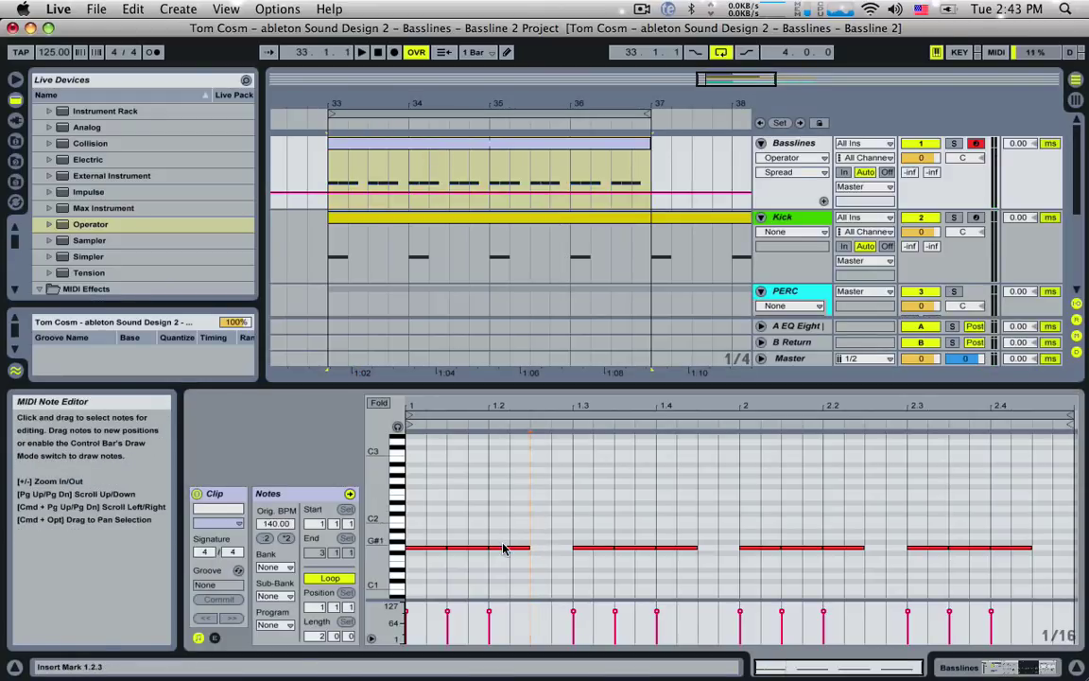
double_click(562, 543)
left_click_drag(563, 544, 563, 550)
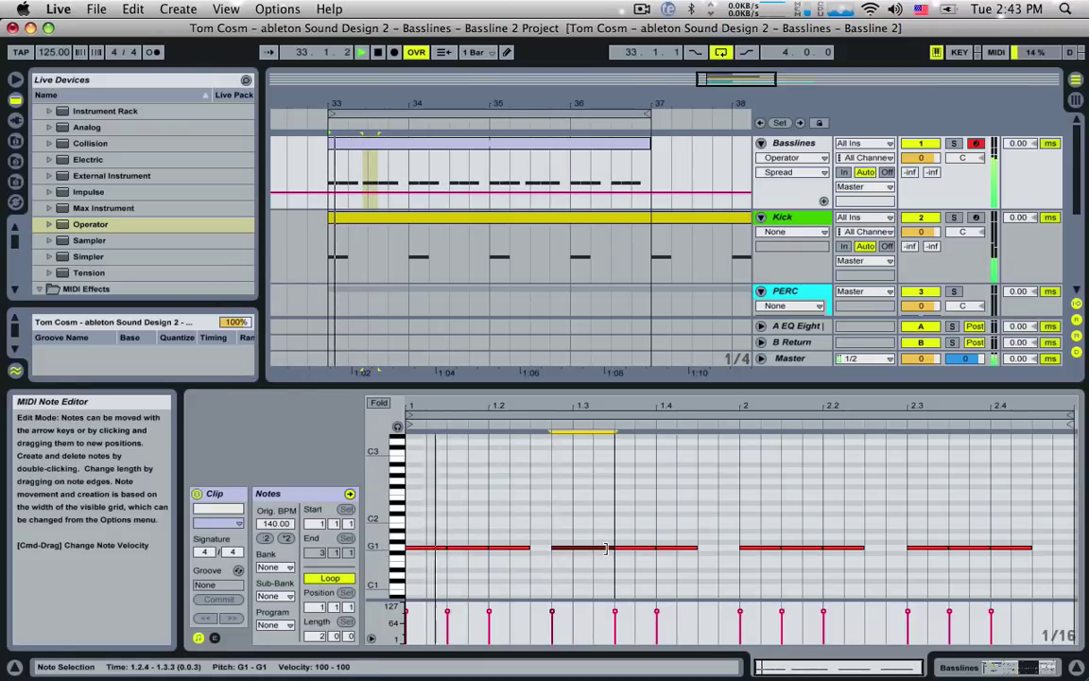
left_click_drag(606, 548, 633, 551)
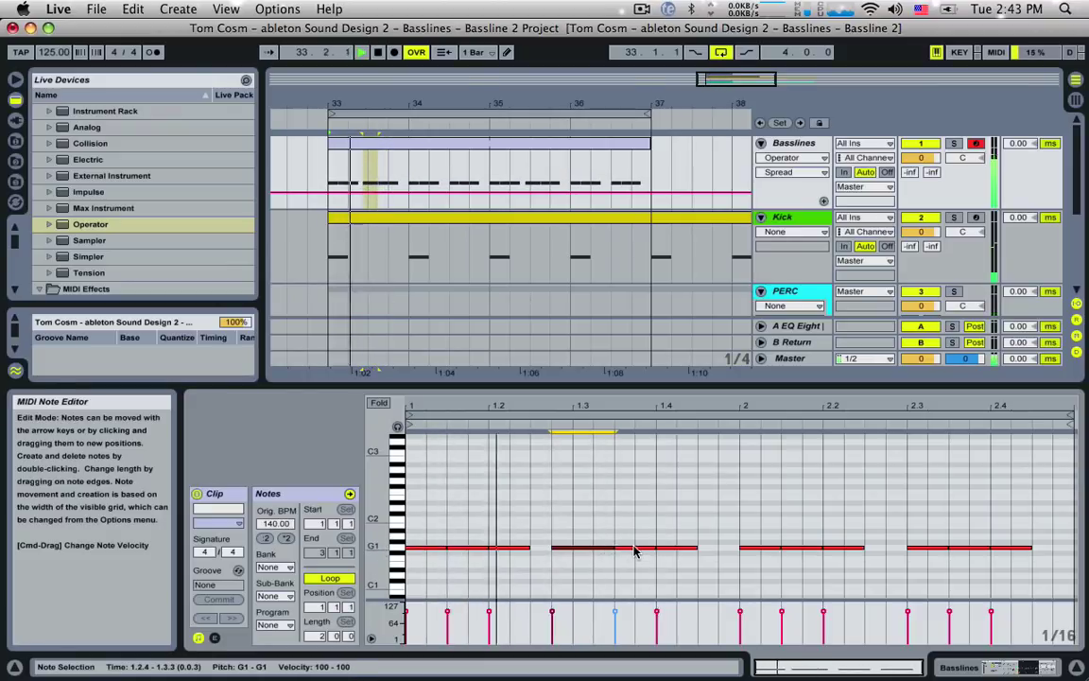
Raise the three notes starting at bar 2 to G#1 and lower the three notes from 2.3 by two semitones.
left_click(750, 543)
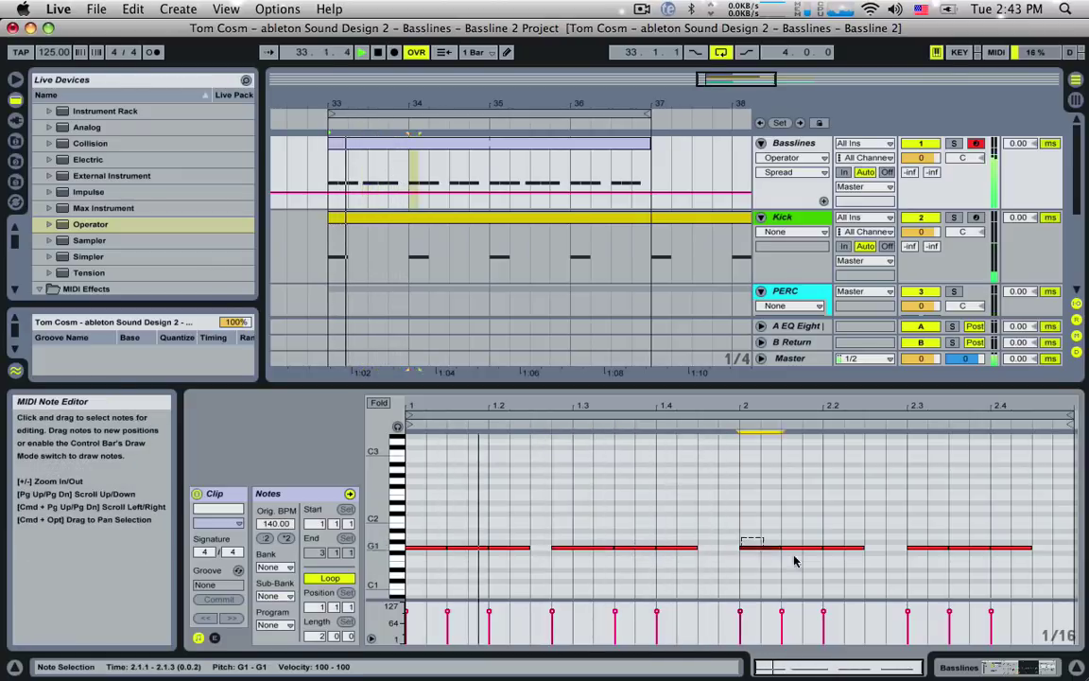
left_click_drag(794, 555, 855, 542)
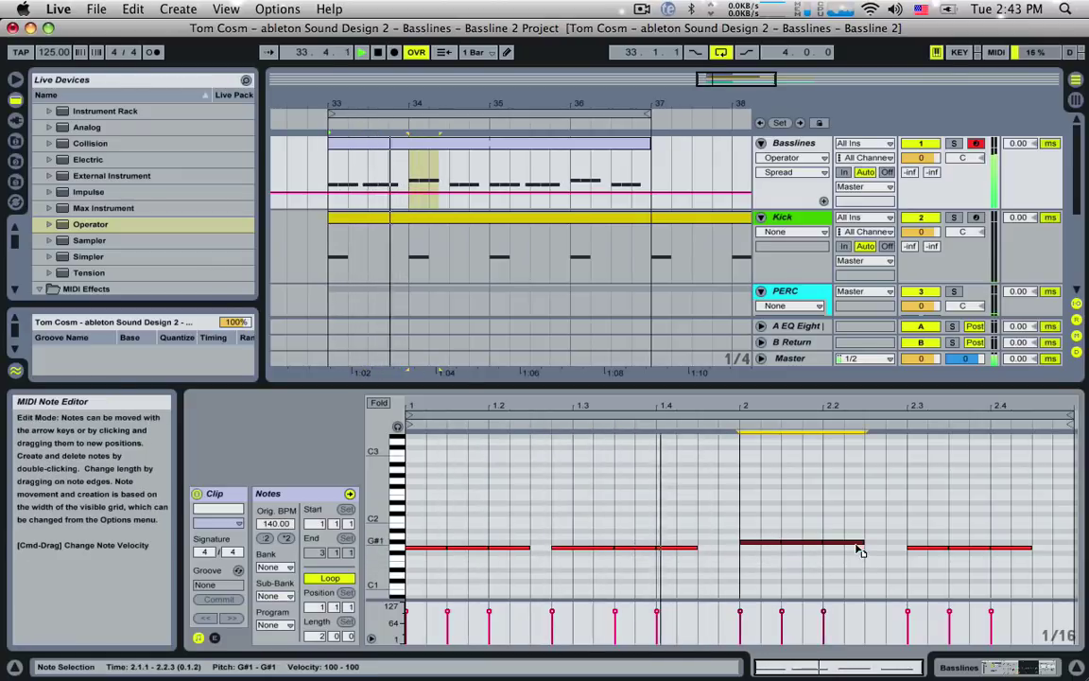
left_click(930, 549)
mouse_move(1008, 559)
left_mouse_down()
mouse_move(1018, 570)
mouse_move(1013, 559)
left_mouse_up()
left_click(863, 584)
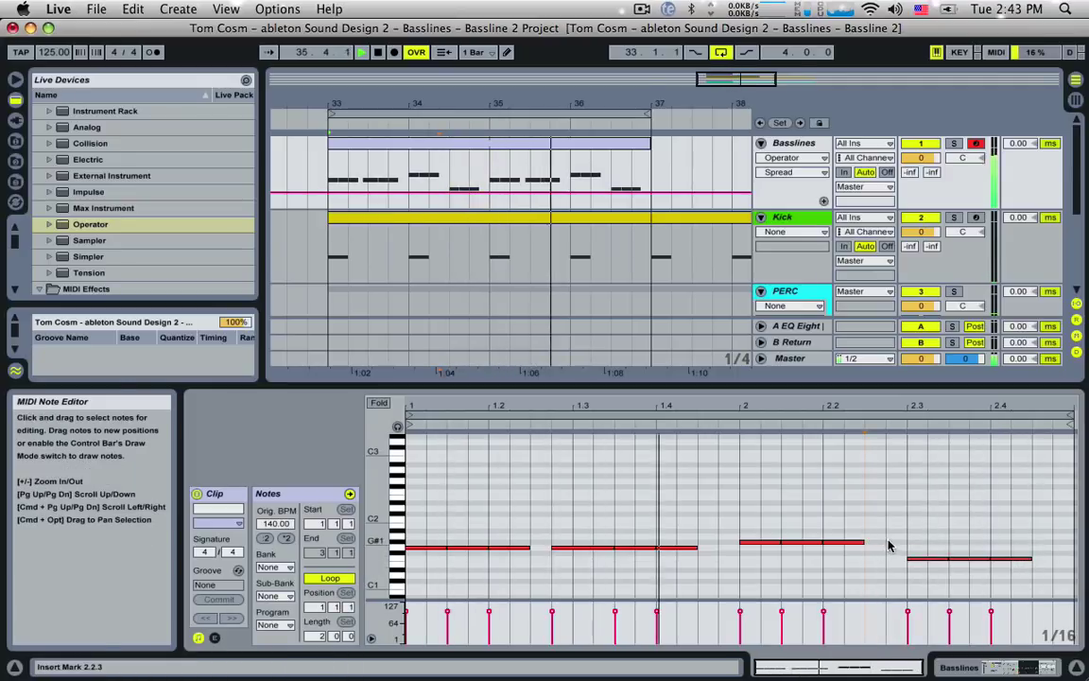
Fill the gap before 2.3 with G#1 notes at 2.2.3 and 2.2.4, and delete the low note at 2.3.1.
double_click(888, 545)
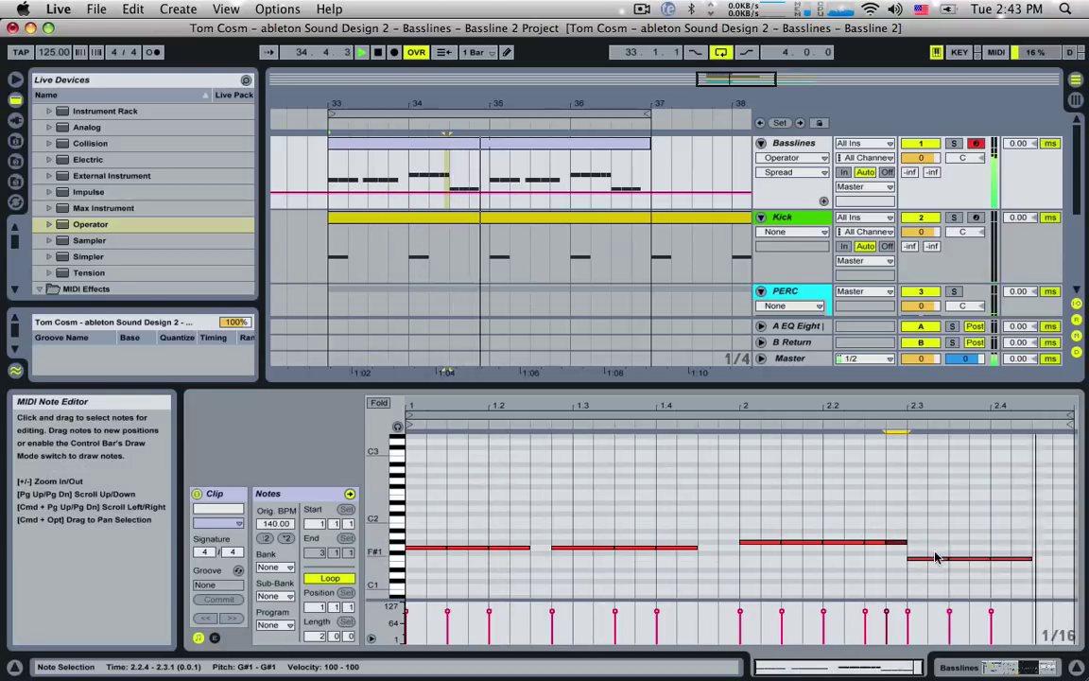
double_click(922, 559)
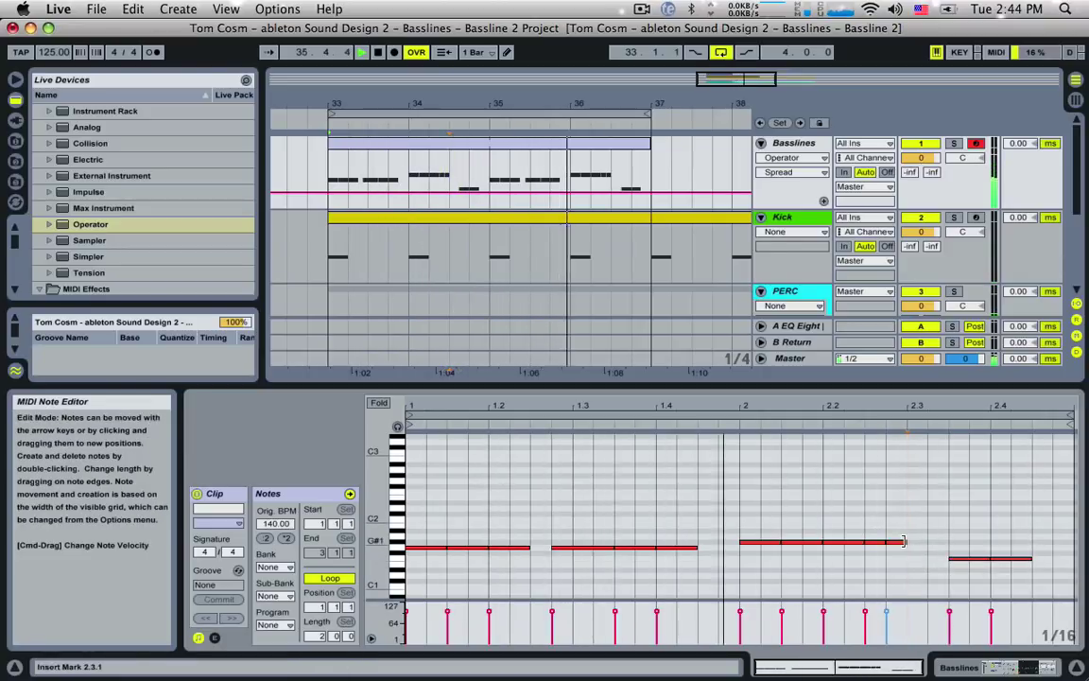
Extend the last G#1 note to 2.3.3 and add F1 notes at 2.4.3 and 2.4.4.
left_click_drag(903, 541, 948, 541)
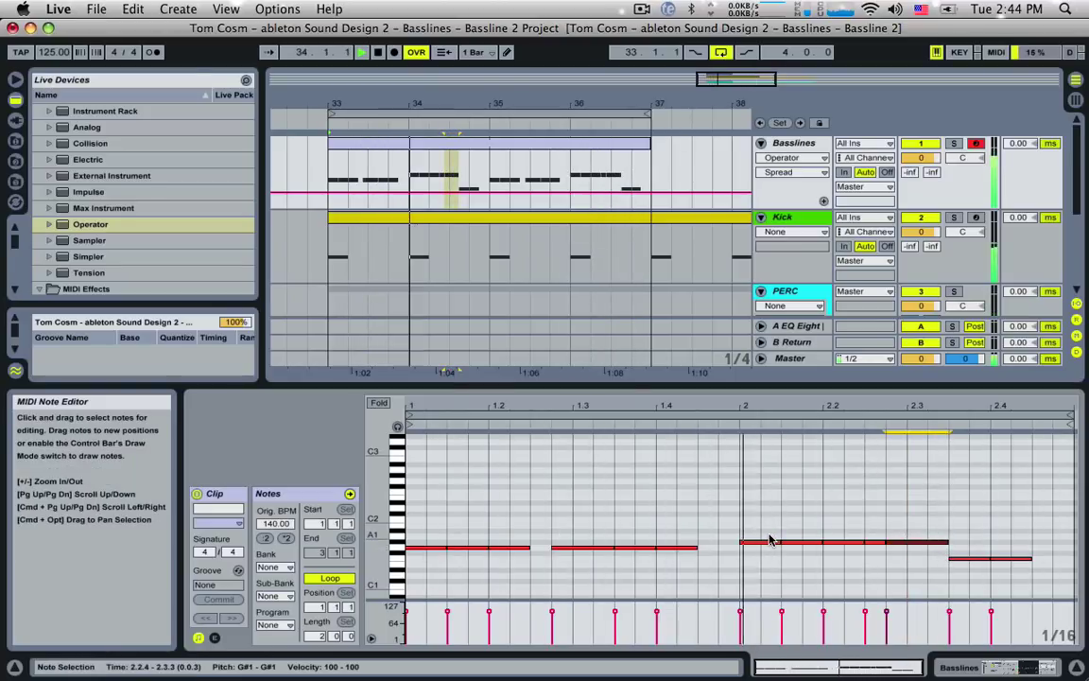
double_click(1046, 558)
left_click_drag(1055, 563, 1060, 561)
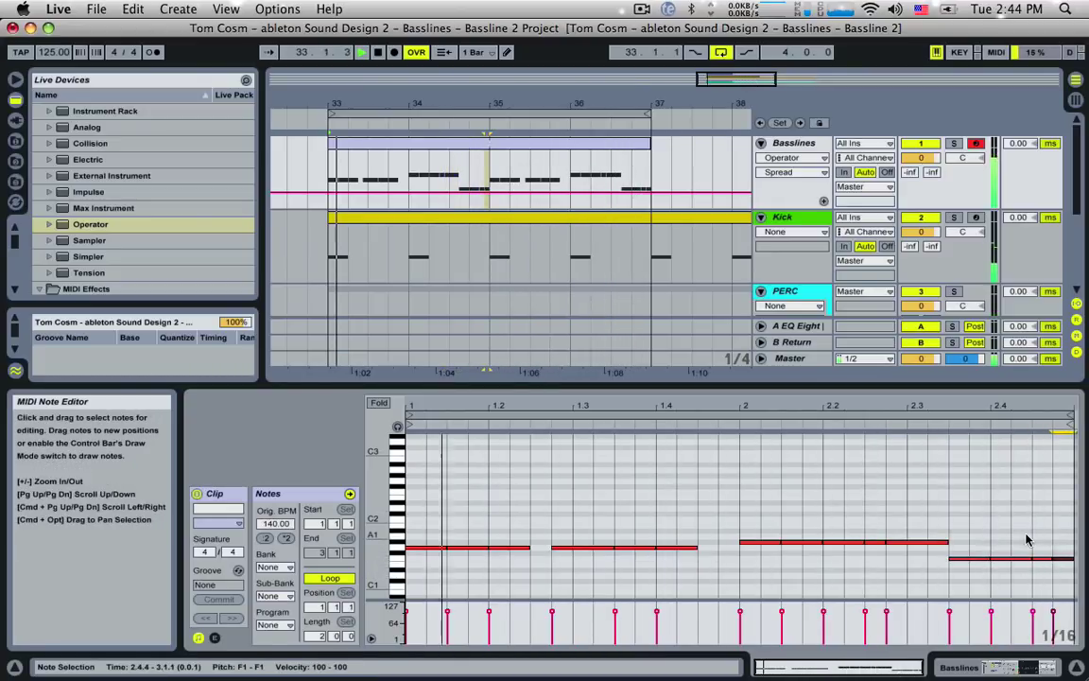
Shorten the F1 notes at 2.3.3 and 2.4.1 to one sixteenth each and play the loop.
key("Left")
key("Left")
key("Left")
key("Left")
key("Left")
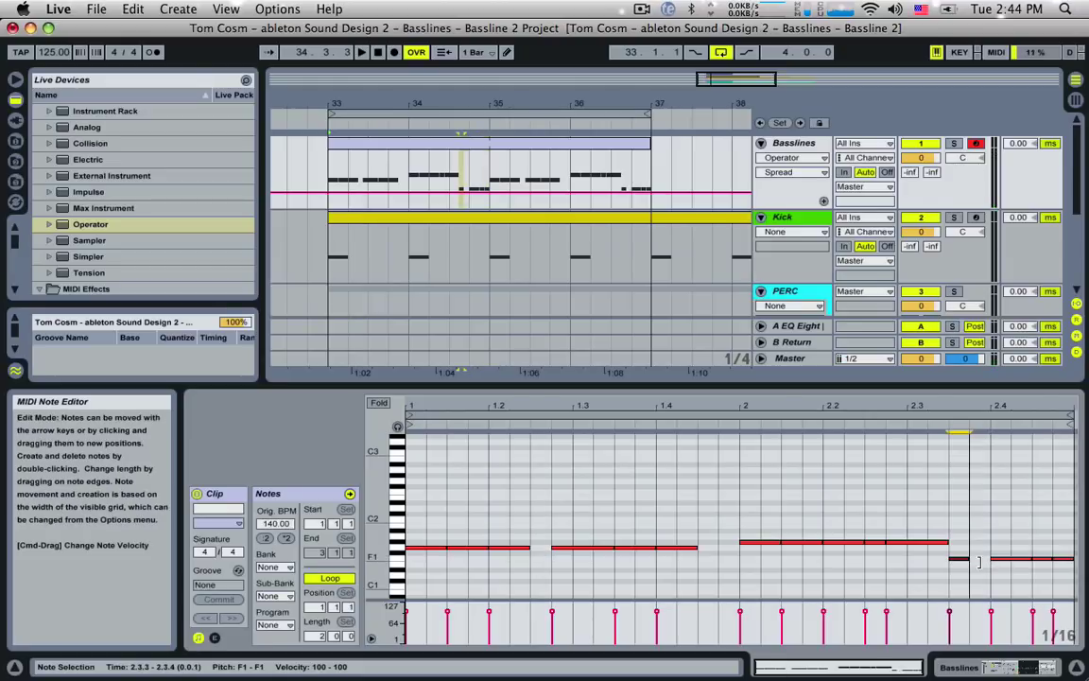
left_click(1031, 558)
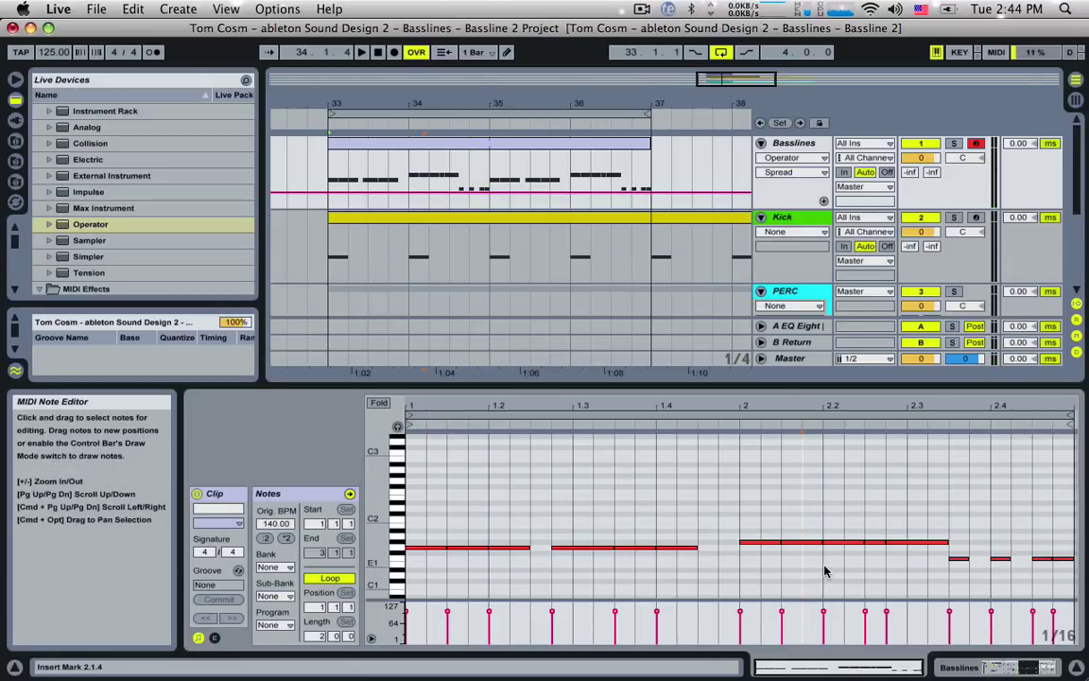
key("space")
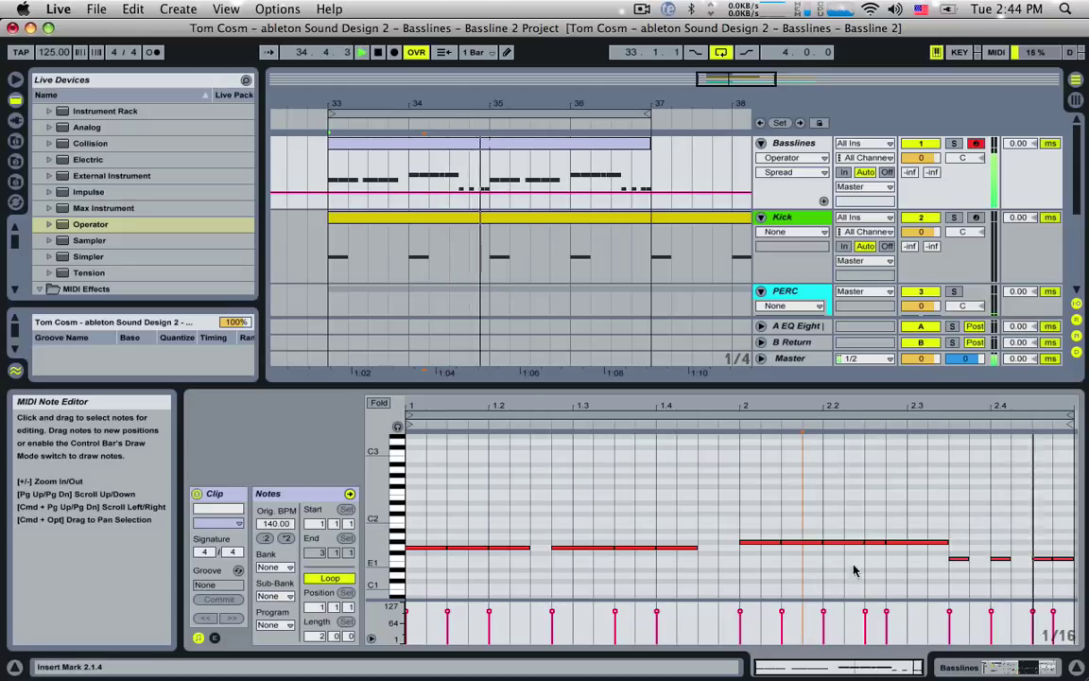
Add 1/32-long F1 notes at 2.3.4 and 2.4.2, directly after the shortened F1 notes.
mouse_move(919, 666)
left_mouse_down()
mouse_move(919, 679)
mouse_move(919, 667)
left_mouse_up()
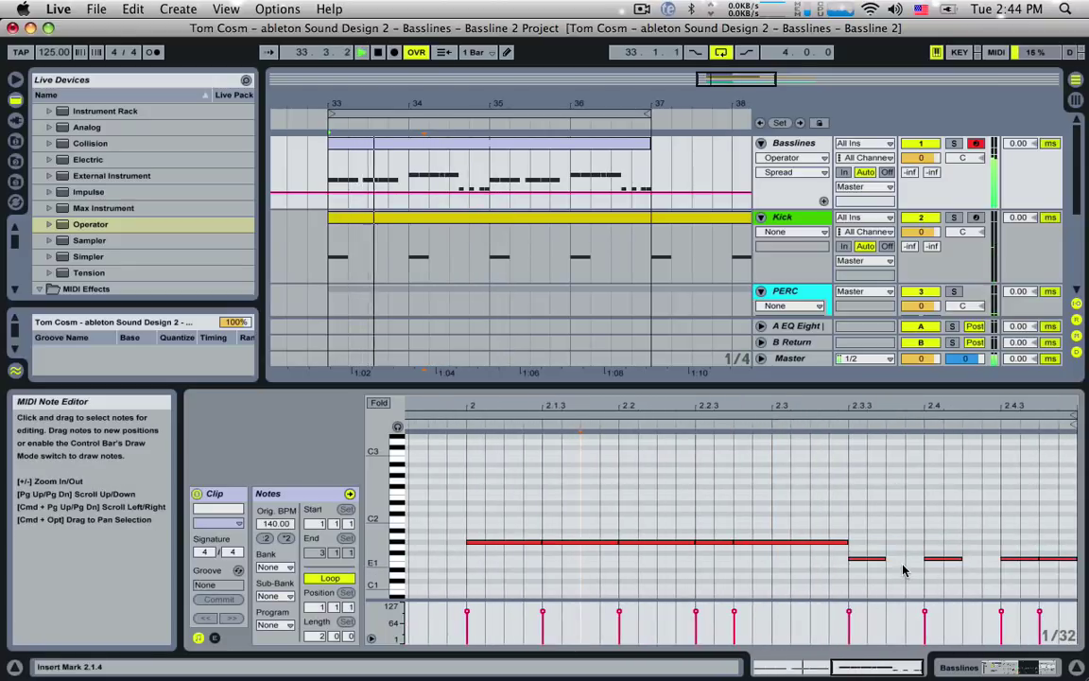
double_click(902, 558)
left_click_drag(902, 559, 975, 563)
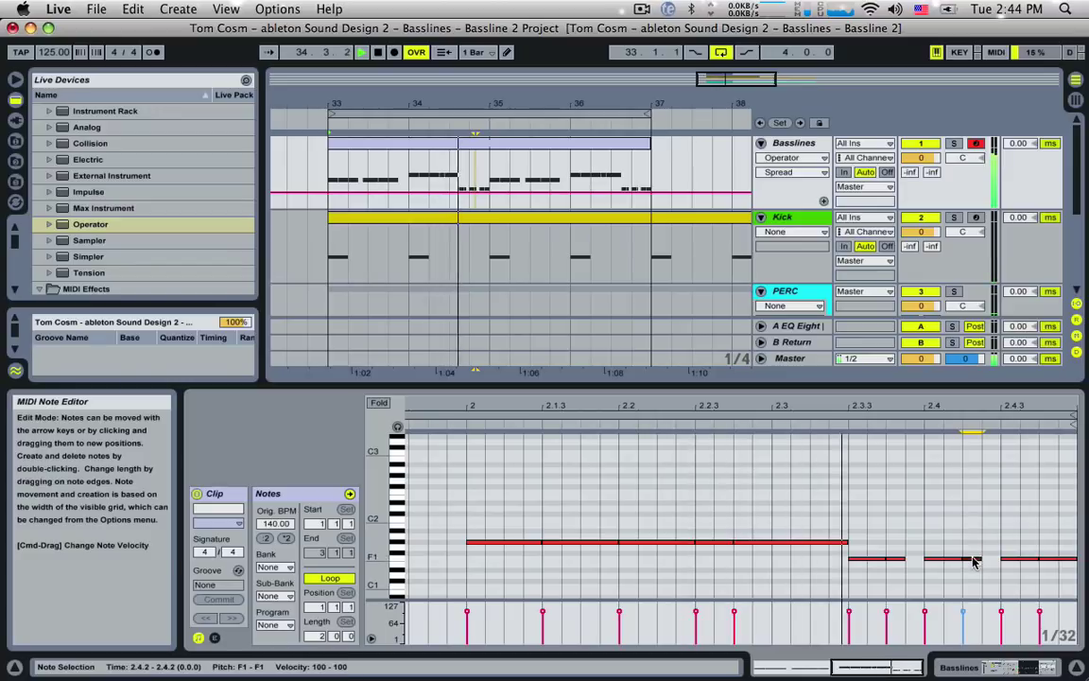
double_click(823, 661)
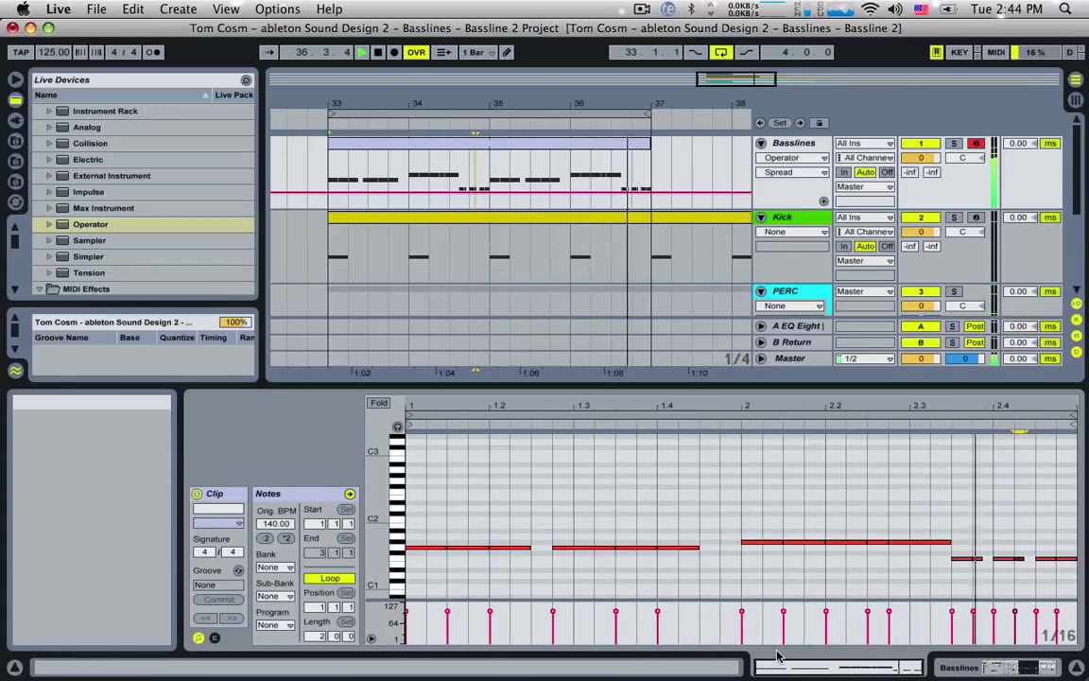
Add 1/32-long G1 notes in the first bar at 1.2.3 and 1.4.4.
left_click_drag(773, 661, 773, 677)
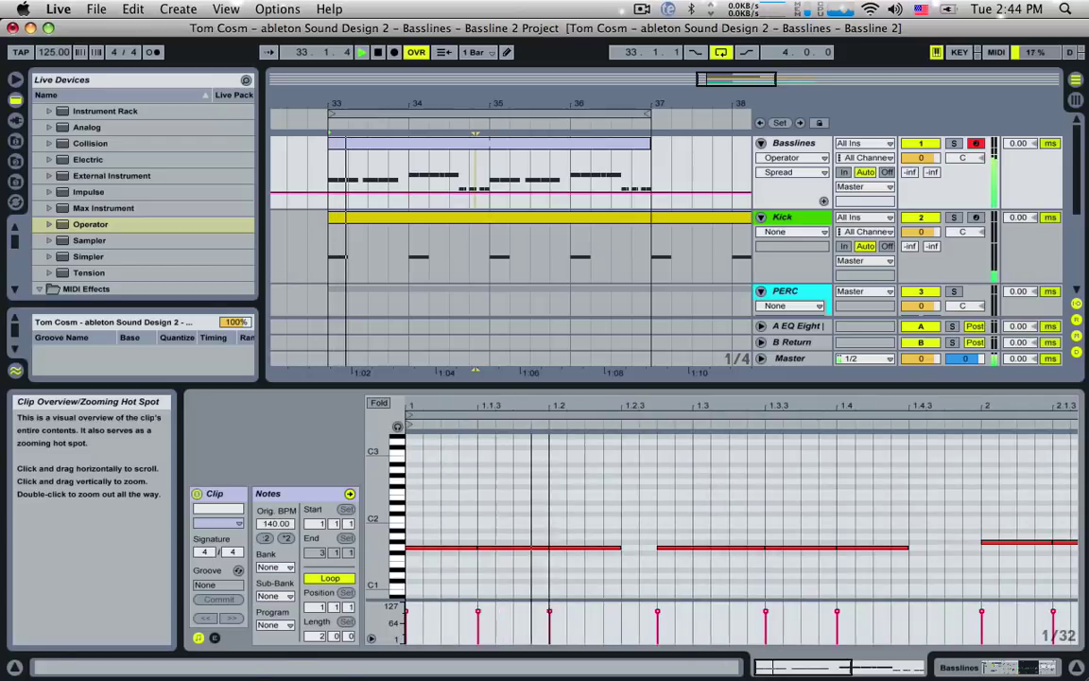
key("space")
double_click(628, 553)
left_click_drag(634, 553, 633, 548)
key("space")
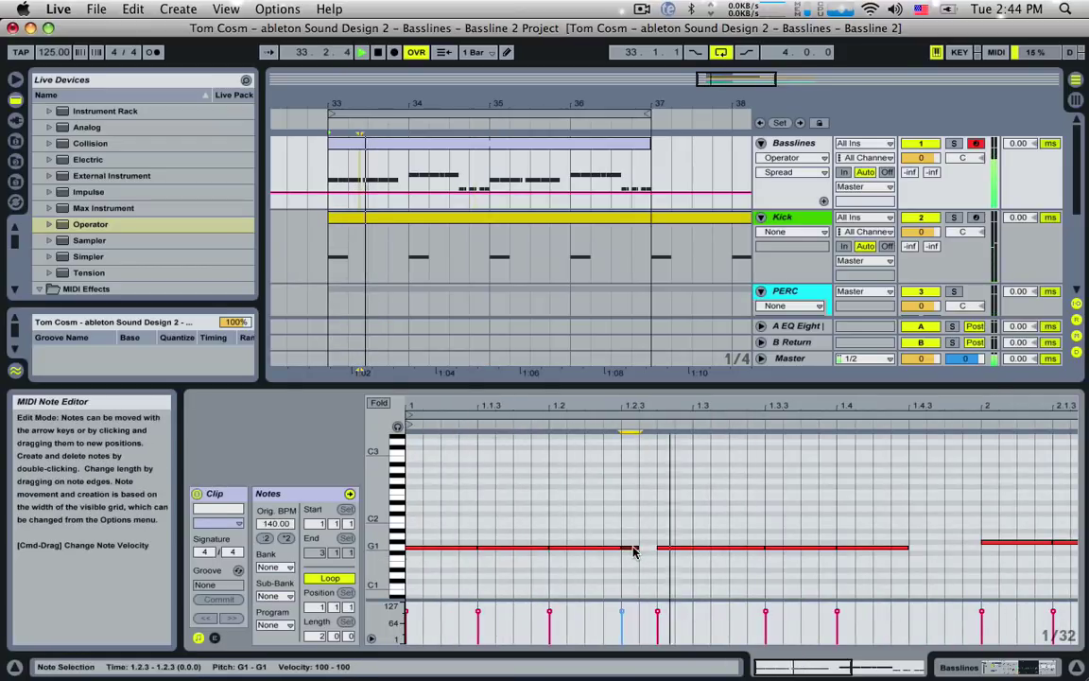
double_click(954, 549)
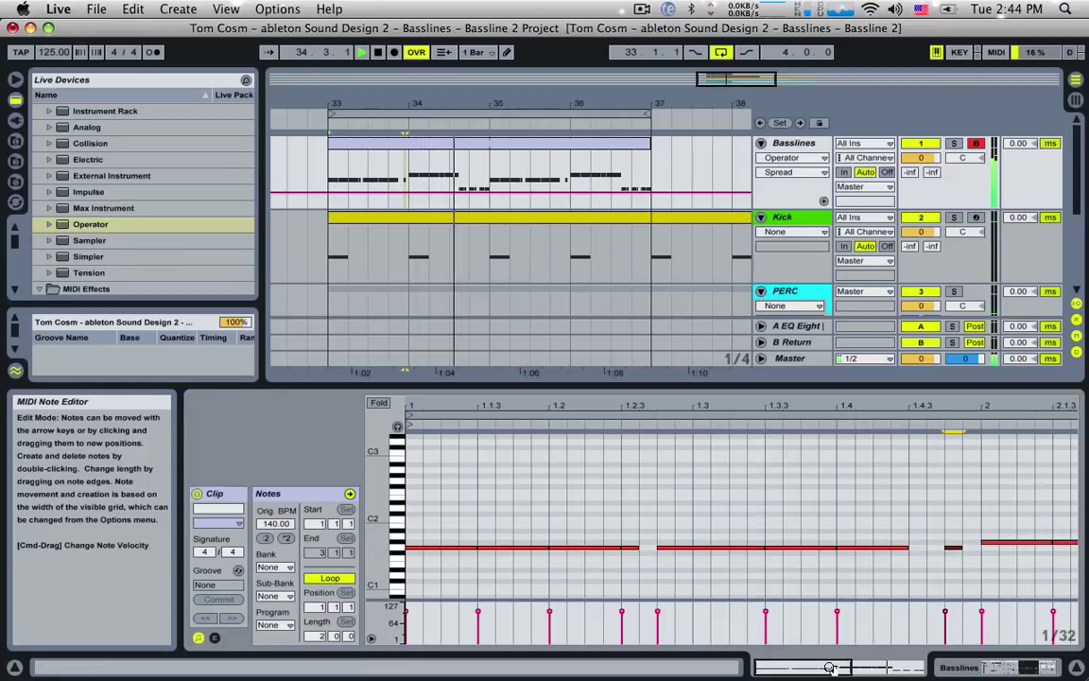
double_click(868, 663)
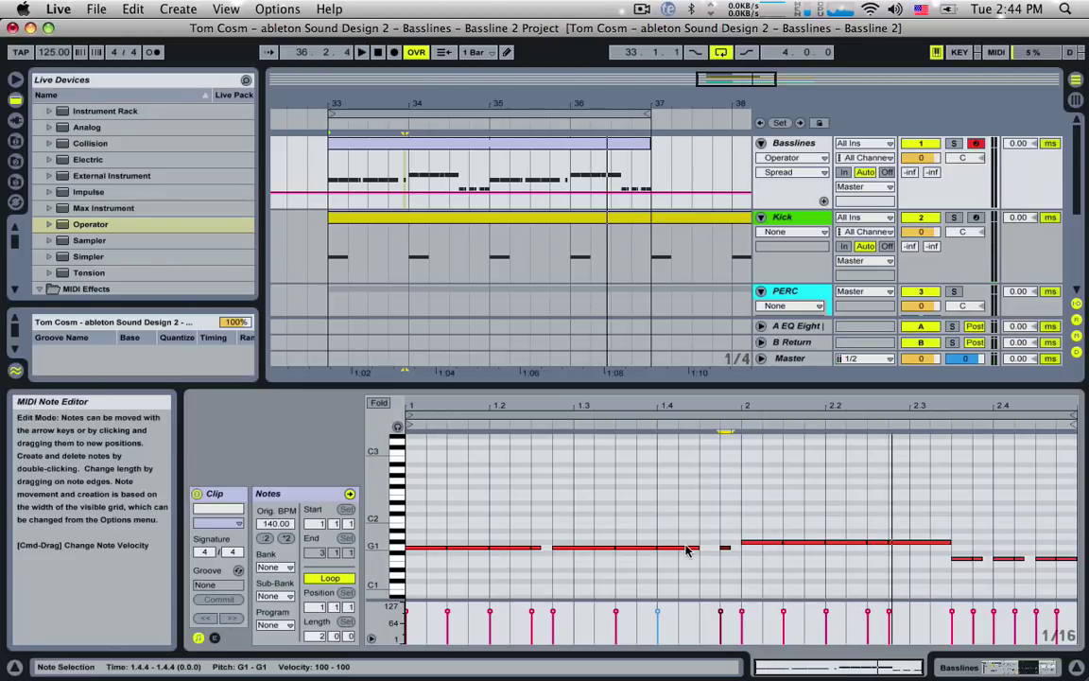
Consolidate the Basslines clip from bar 33 to bar 37 into a single four-bar clip.
left_click(463, 174)
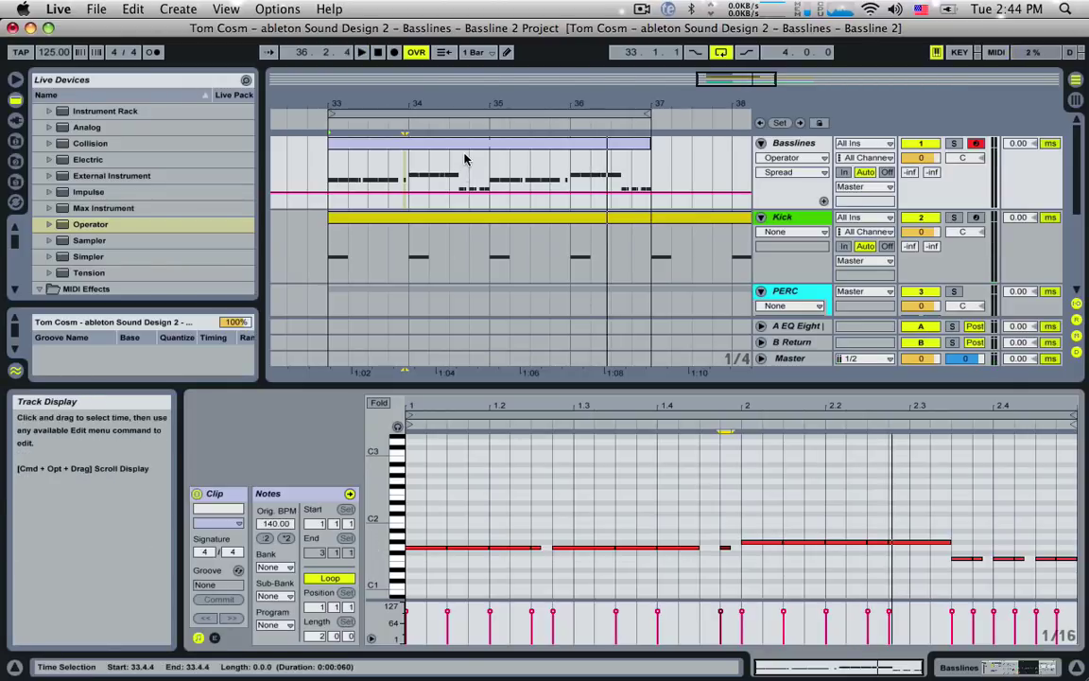
left_click(463, 143)
left_click_drag(332, 168, 493, 172)
left_click(461, 170)
mouse_move(648, 144)
left_mouse_down()
mouse_move(530, 143)
mouse_move(634, 146)
left_mouse_up()
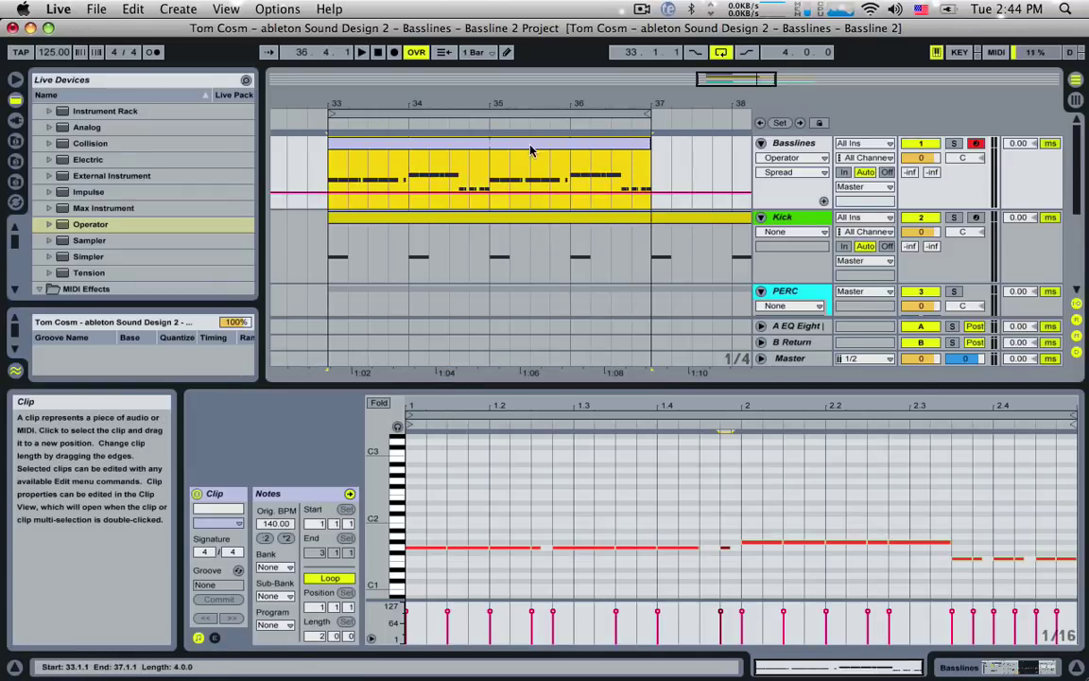
left_click(697, 155)
left_click(560, 145)
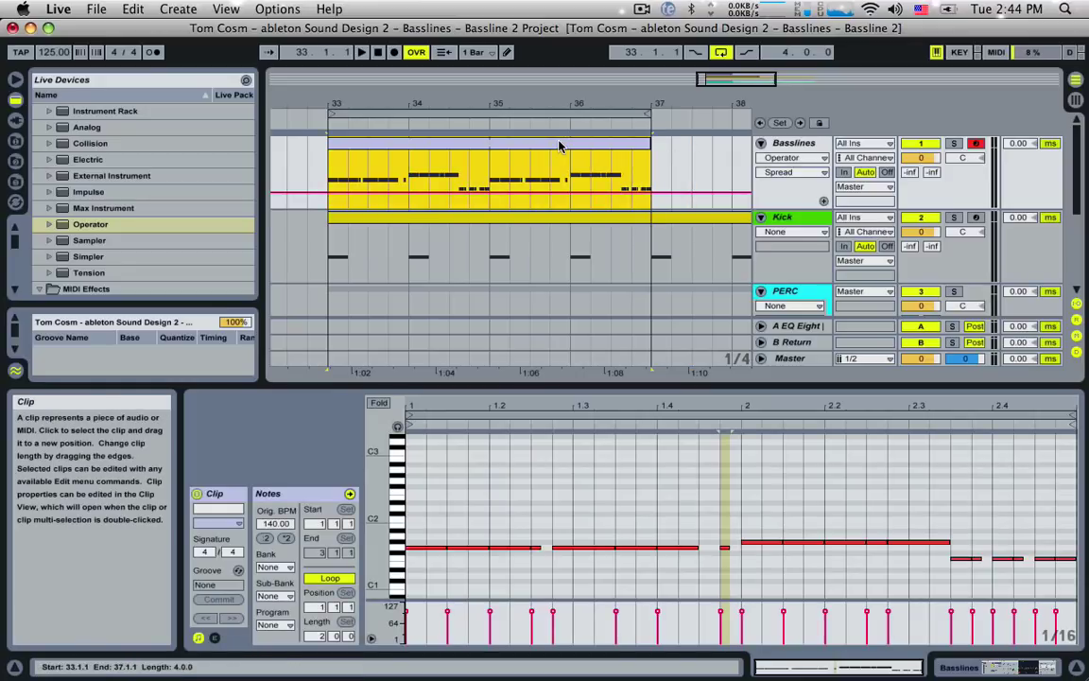
right_click(559, 147)
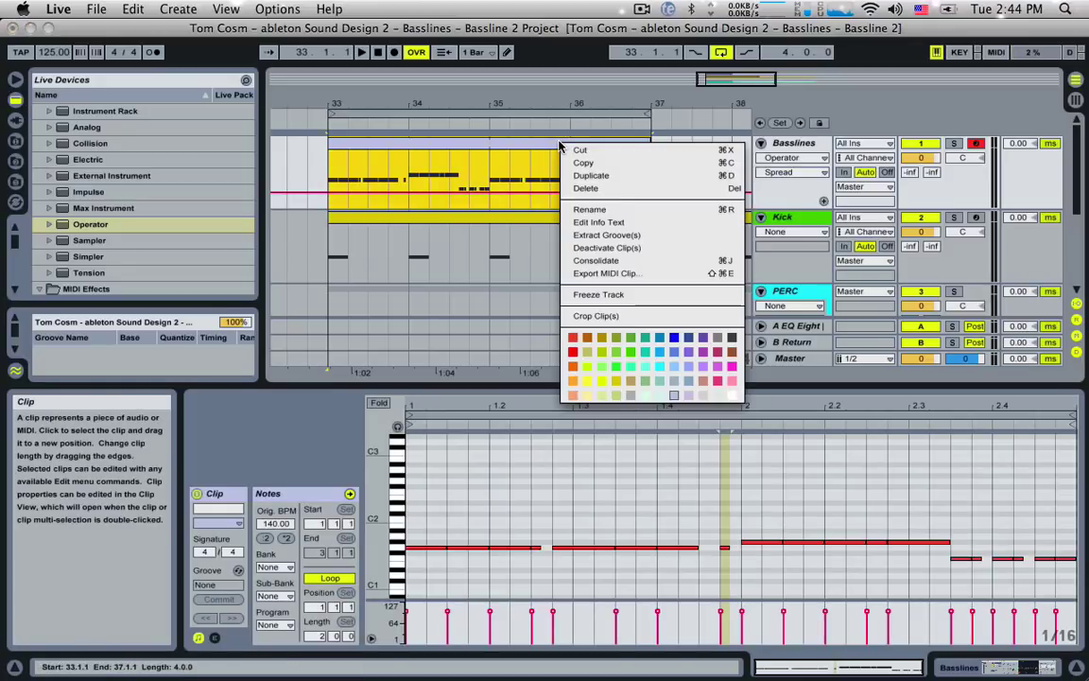
left_click(640, 261)
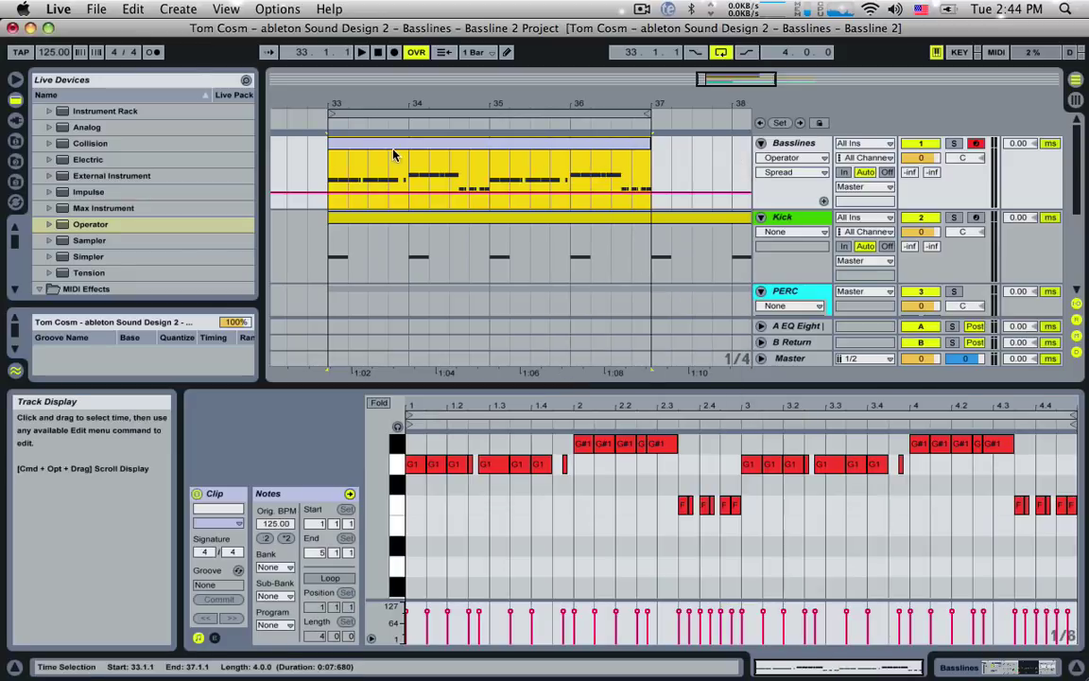
Play the consolidated Basslines clip from bar 33.
left_click_drag(333, 154, 638, 157)
left_click(551, 148)
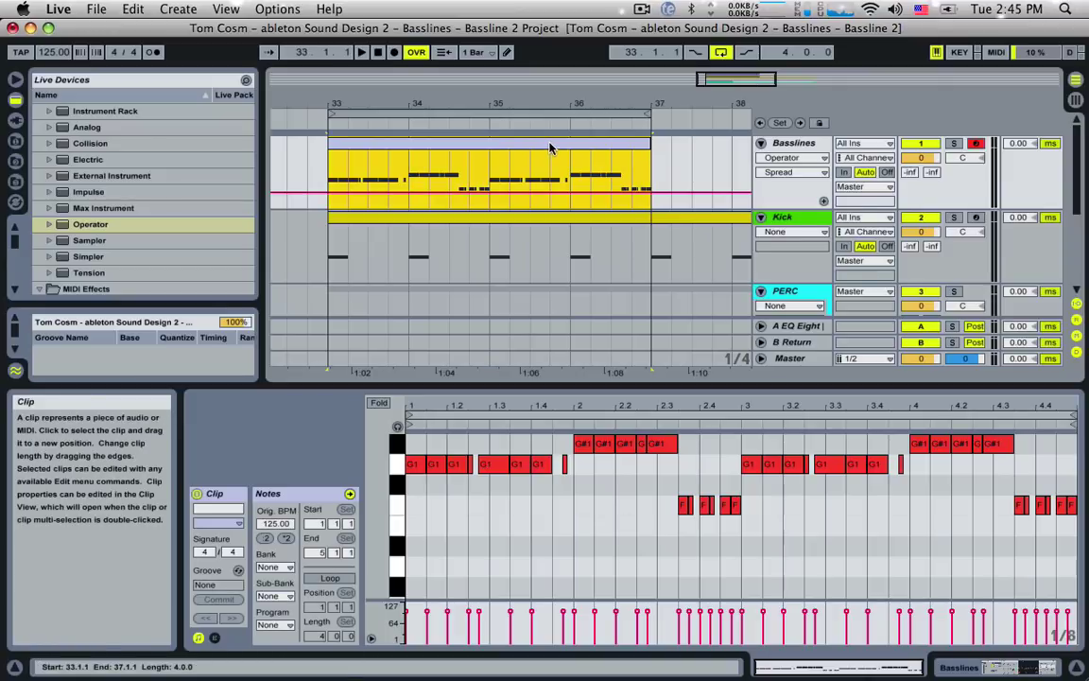
left_click_drag(442, 450, 714, 525)
left_click_drag(759, 521, 1082, 415)
left_click(931, 551)
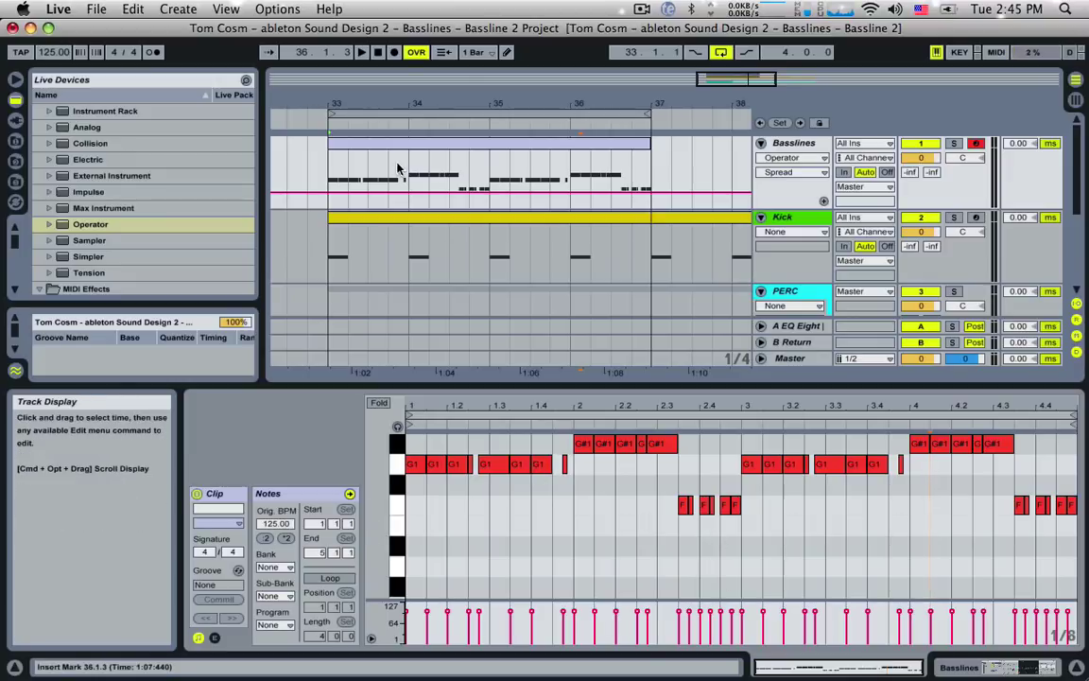
left_click(619, 185)
left_click_drag(652, 173, 634, 172)
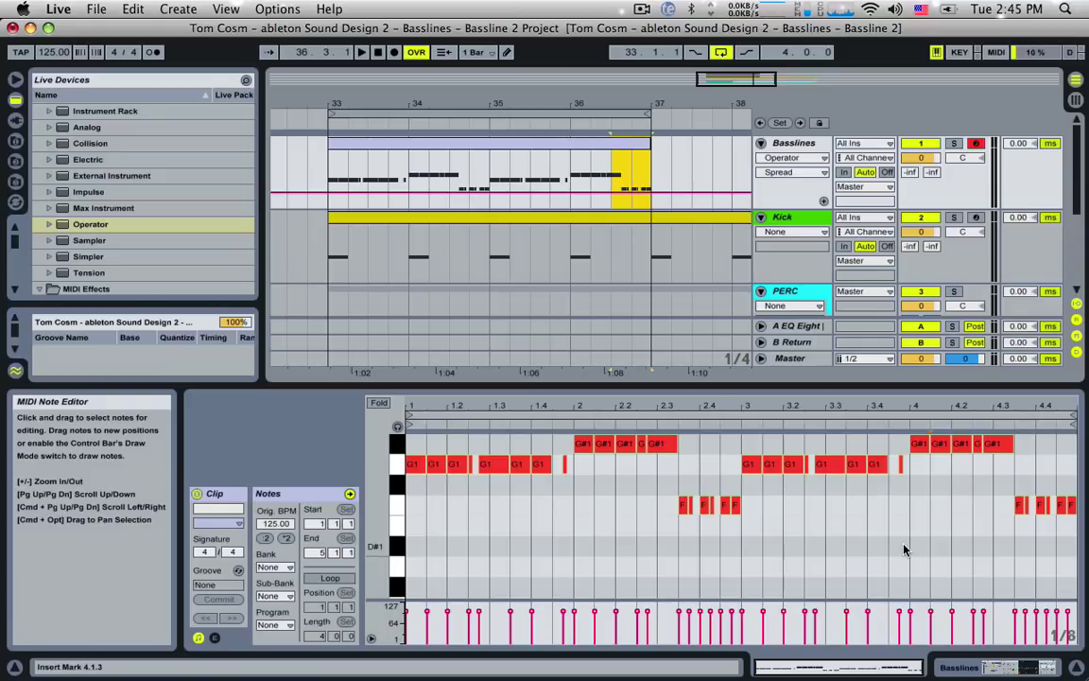
left_click(325, 161)
key("space")
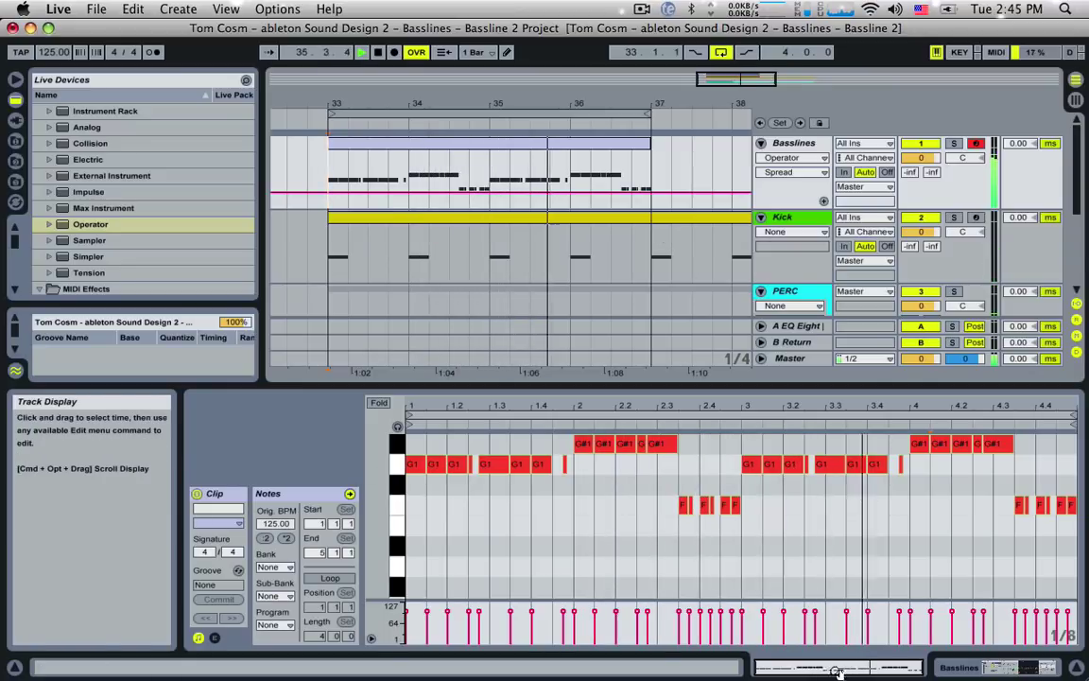
Replace the two G#1 notes from 4.2.3 with one note three 1/32 steps long, and duplicate it twice.
left_click_drag(848, 662, 901, 677)
key("space")
left_click_drag(794, 443, 821, 445)
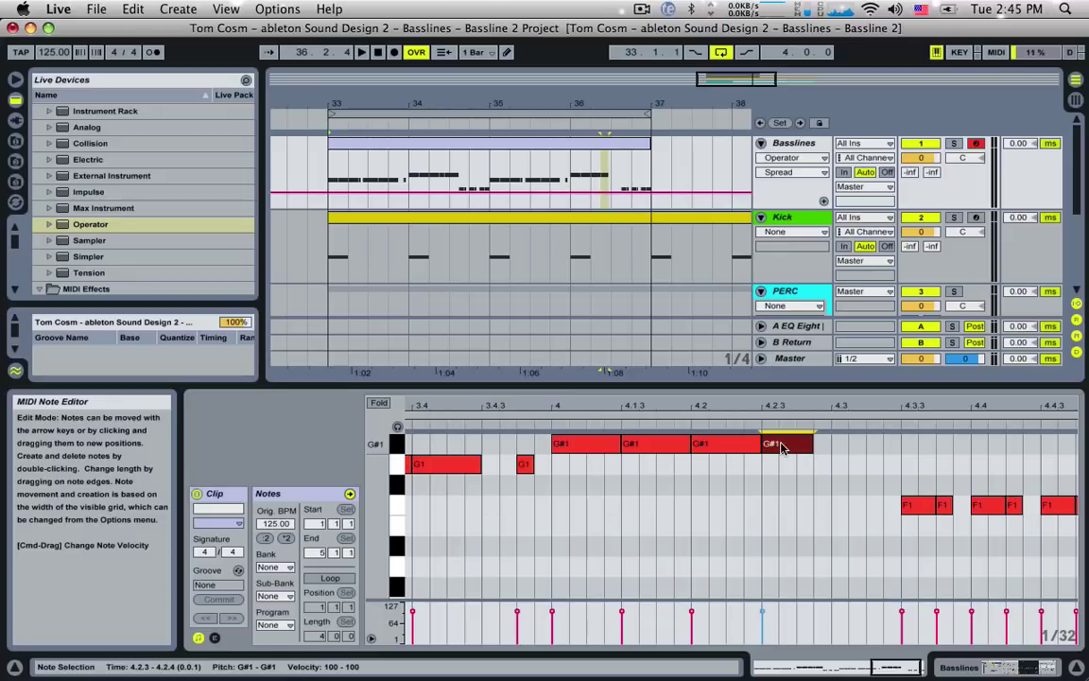
key("super+d")
key("super+d")
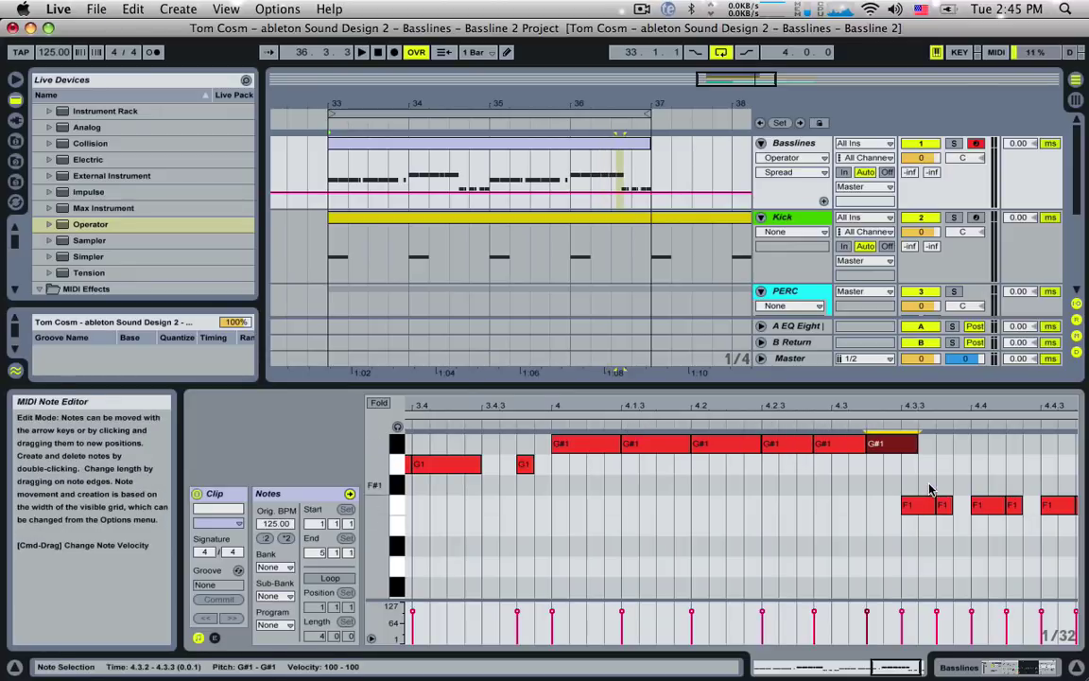
Delete all the F1 notes from 4.3.3 to the end of the clip.
left_click_drag(914, 484, 967, 517)
key("Delete")
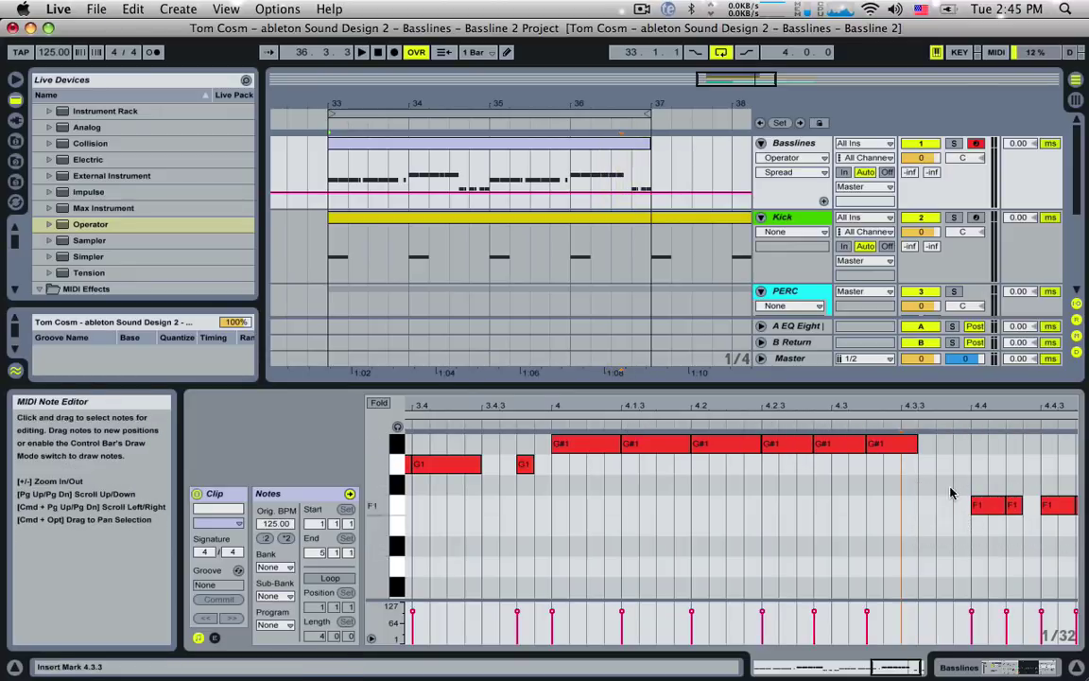
left_click_drag(943, 466, 1087, 518)
key("Delete")
Fill the space after the last G#1 note to the clip's end with four back-to-back copies of it on F1.
left_click(897, 446)
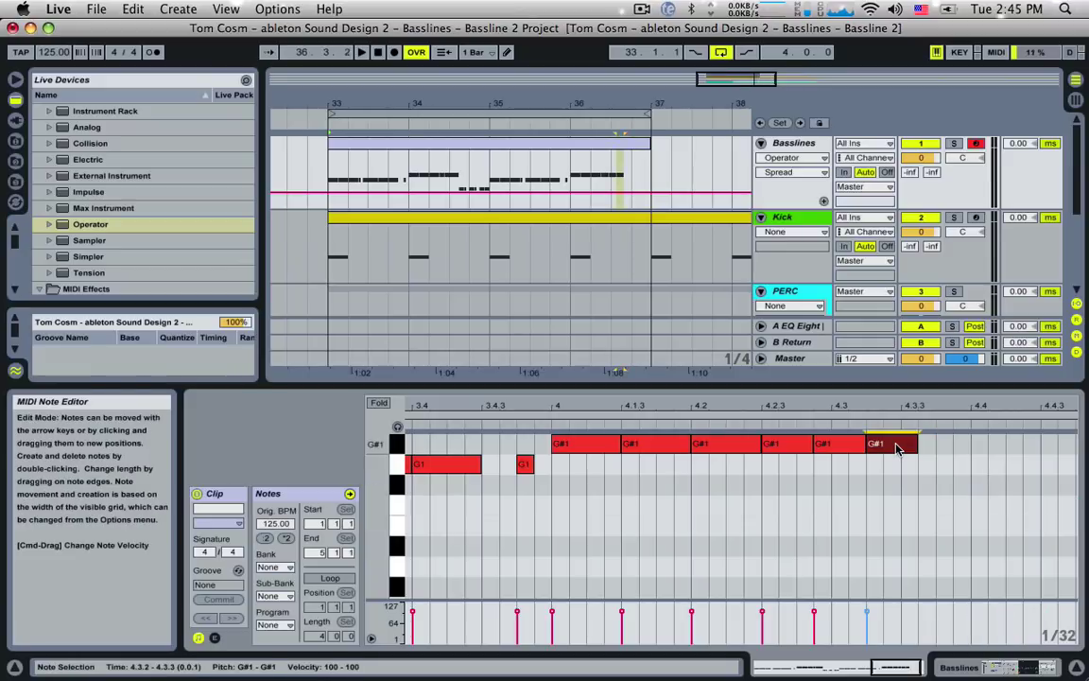
left_click_drag(893, 446, 1047, 511)
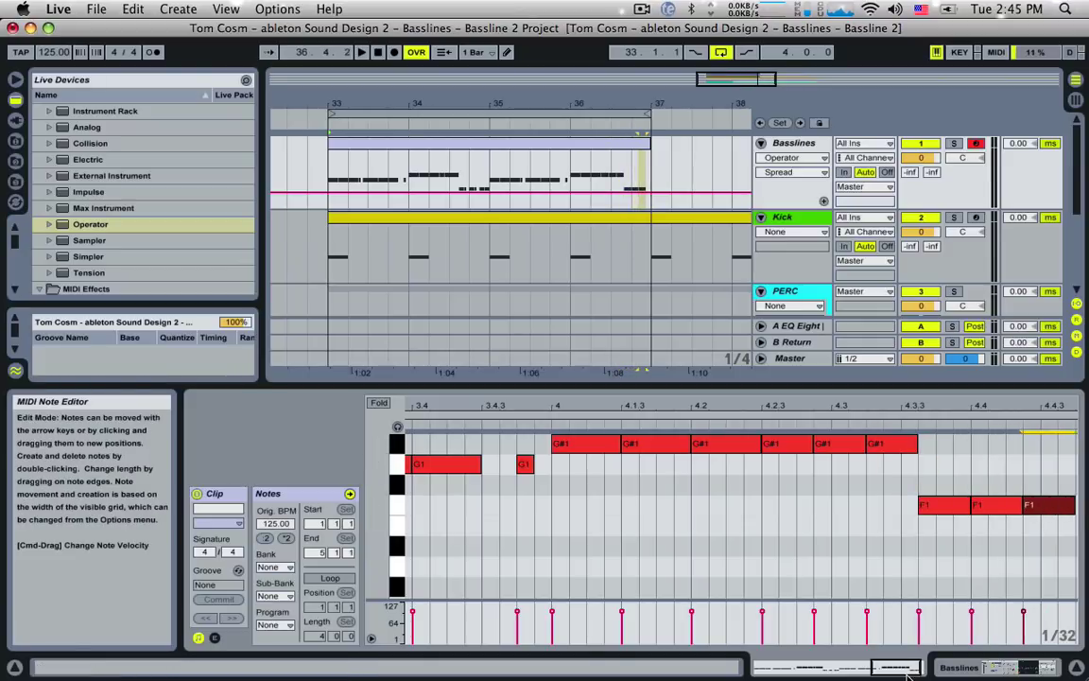
left_click_drag(907, 675, 910, 673)
left_click_drag(1029, 504, 1071, 502)
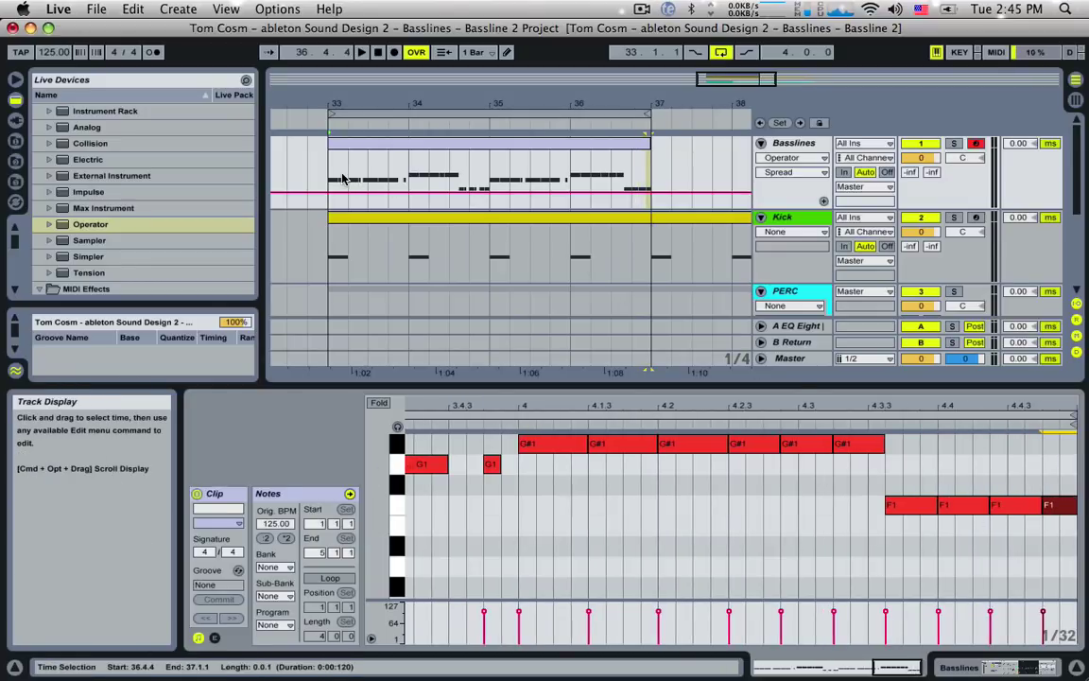
Replace the G#1 note at 4.2.1 with two sixteenth notes at 4.2.1 and 4.2.2 while playing from bar 36.
left_click(573, 173)
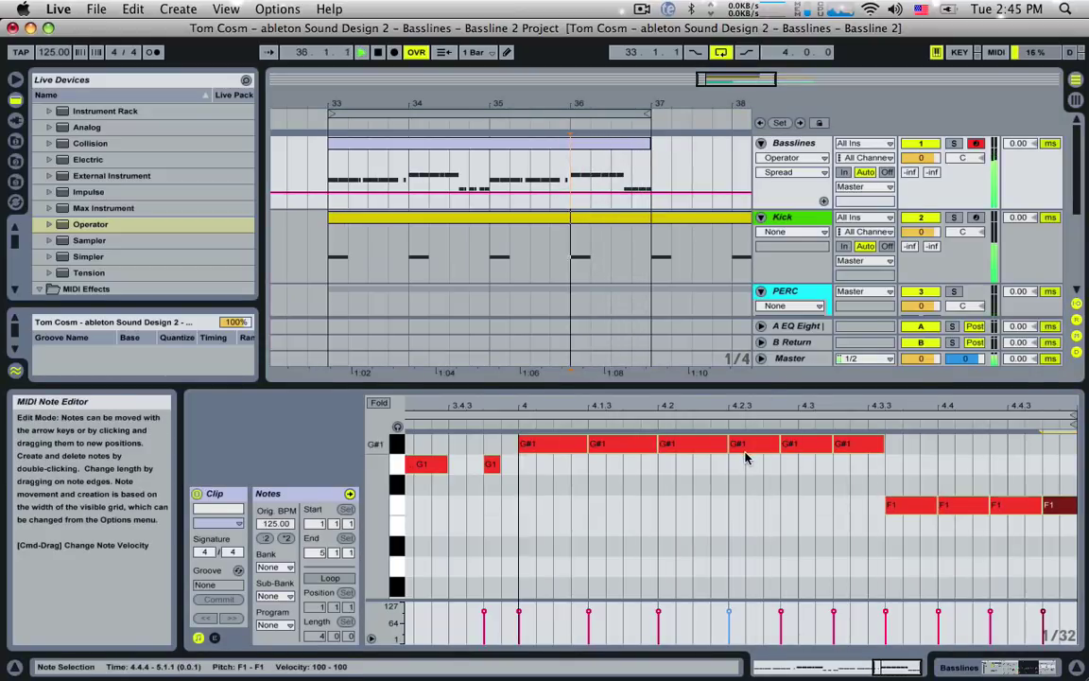
left_click_drag(727, 444, 711, 446)
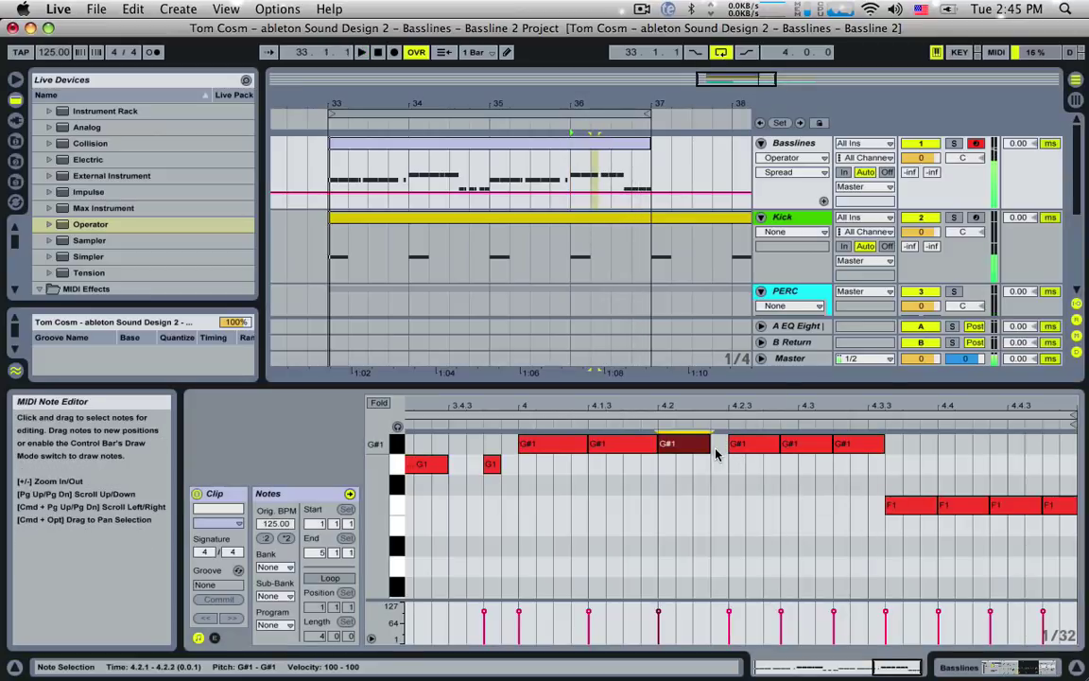
key("space")
double_click(717, 452)
key("space")
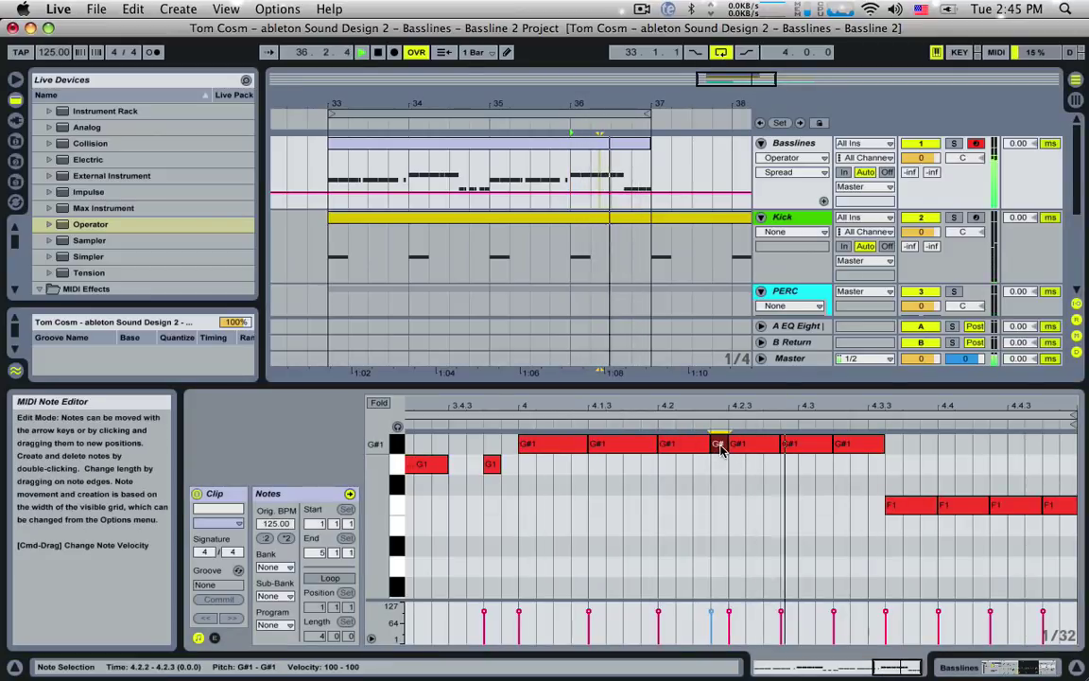
left_click_drag(720, 448, 699, 448)
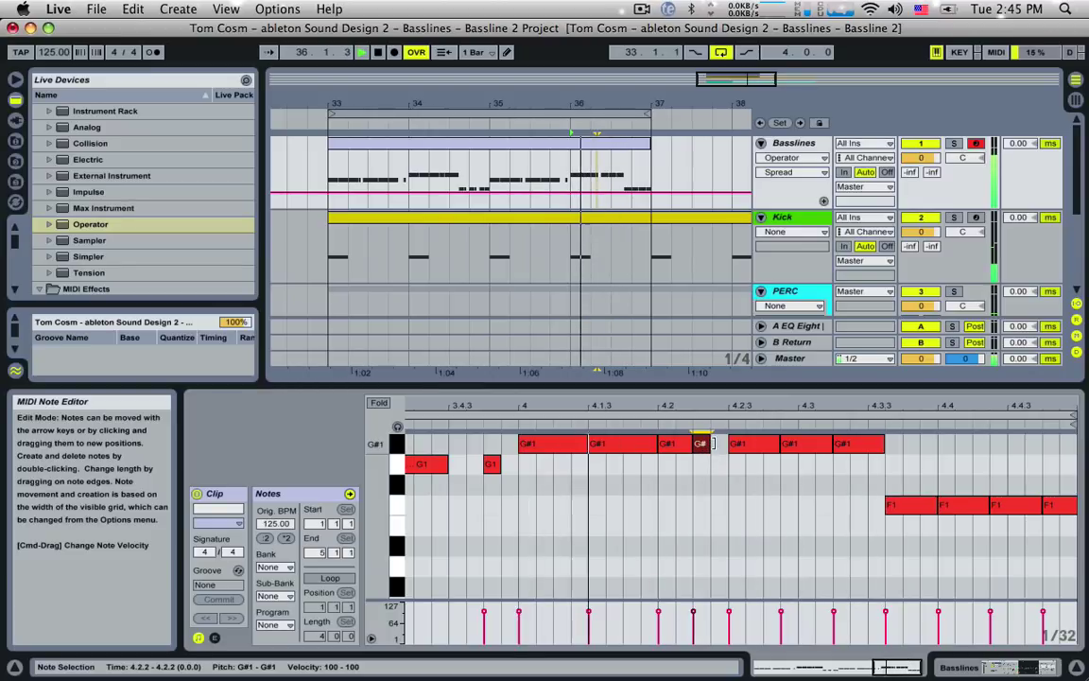
left_click_drag(716, 443, 720, 446)
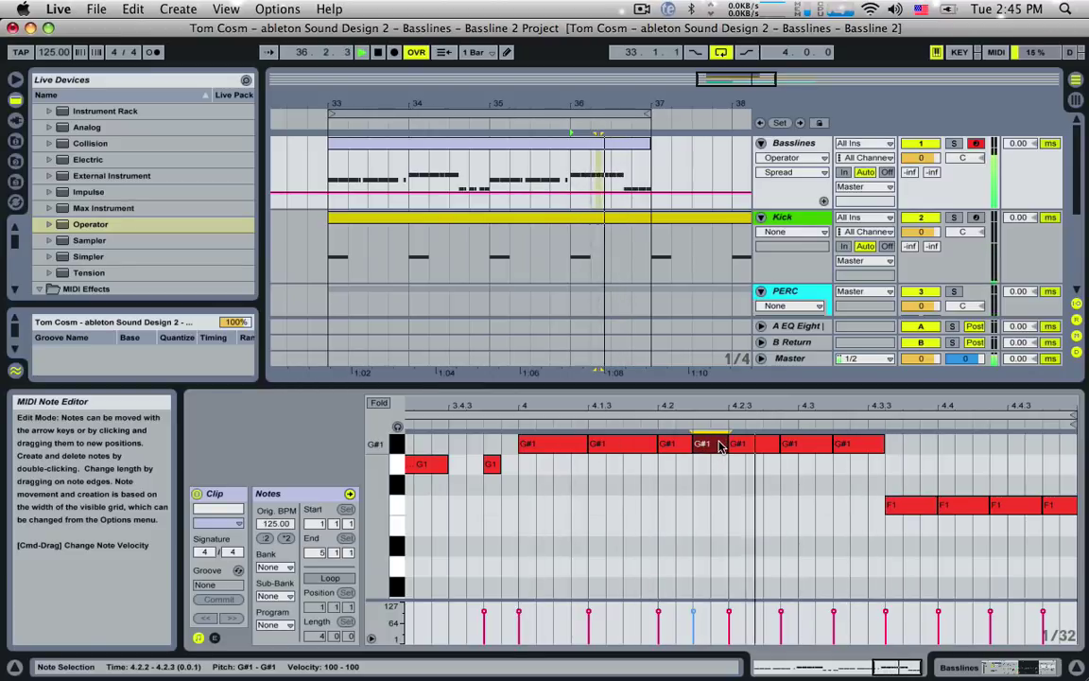
Shift the G#1 note at 4.2.3 1/32 later with the last G#1 directly behind it, and the first two F1 notes 1/32 earlier.
left_click_drag(745, 453, 764, 453)
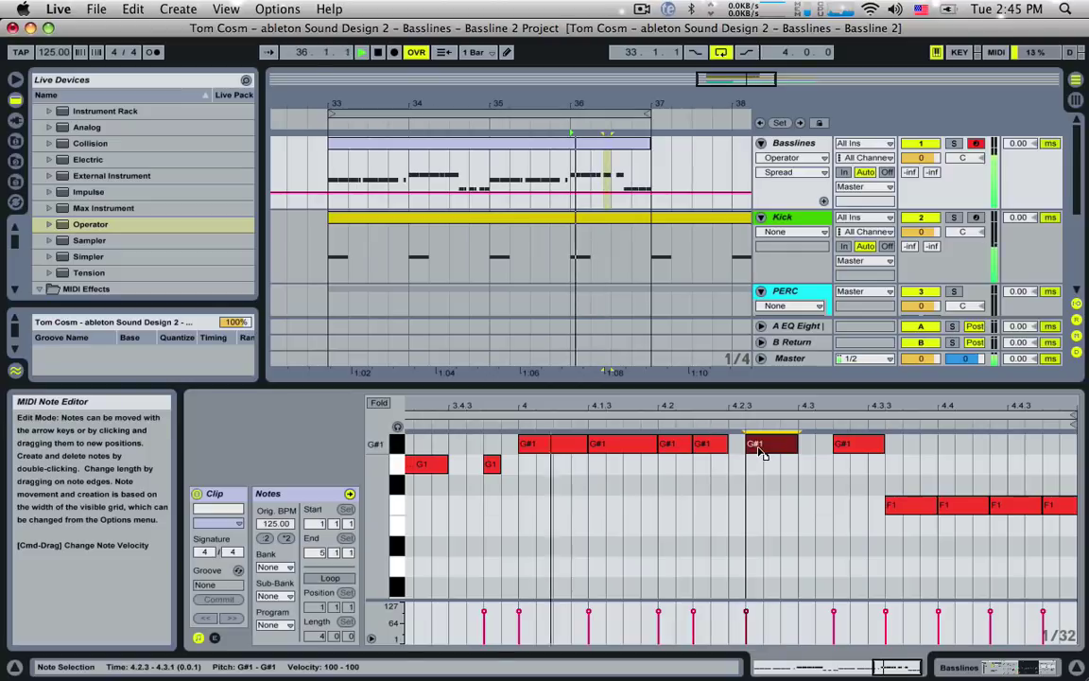
left_click_drag(838, 448, 802, 450)
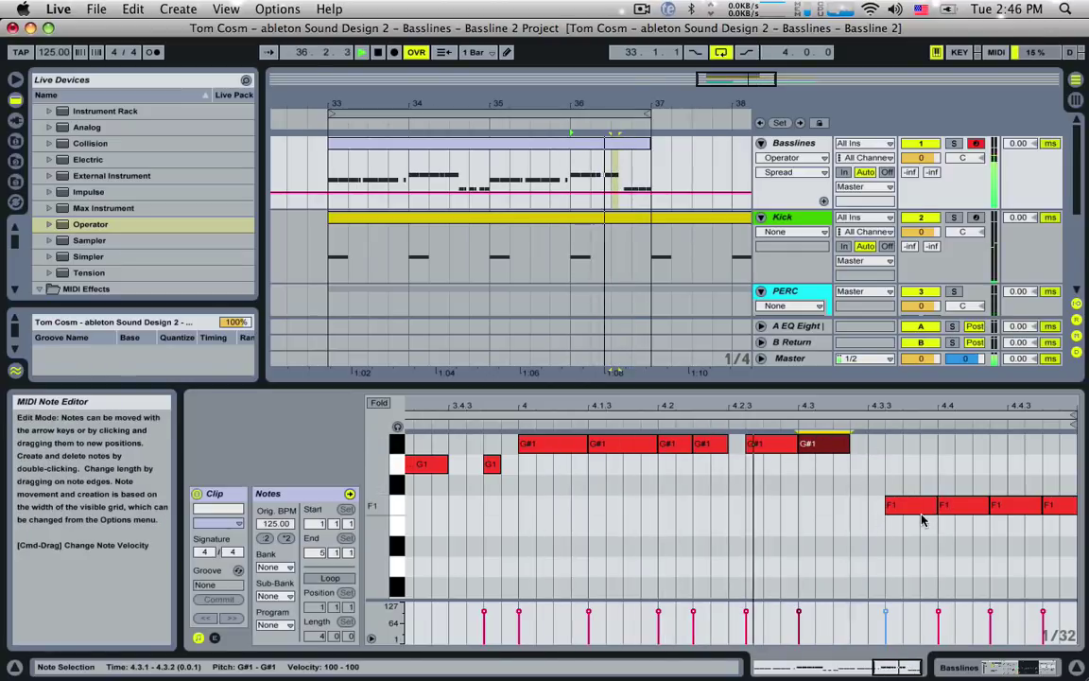
mouse_move(924, 508)
left_mouse_down()
mouse_move(908, 511)
mouse_move(929, 507)
left_mouse_up()
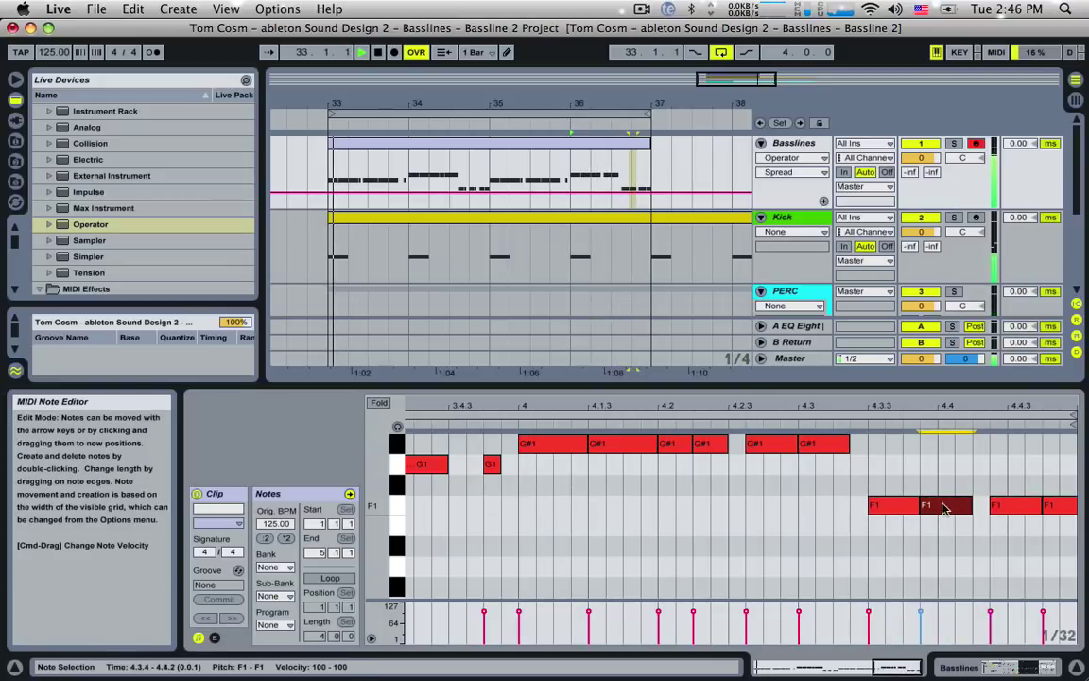
Extend the last G#1 note to 4.3.3 and replace the first two F1 notes with one from 4.3.3 to 4.4.1.
left_click(848, 445)
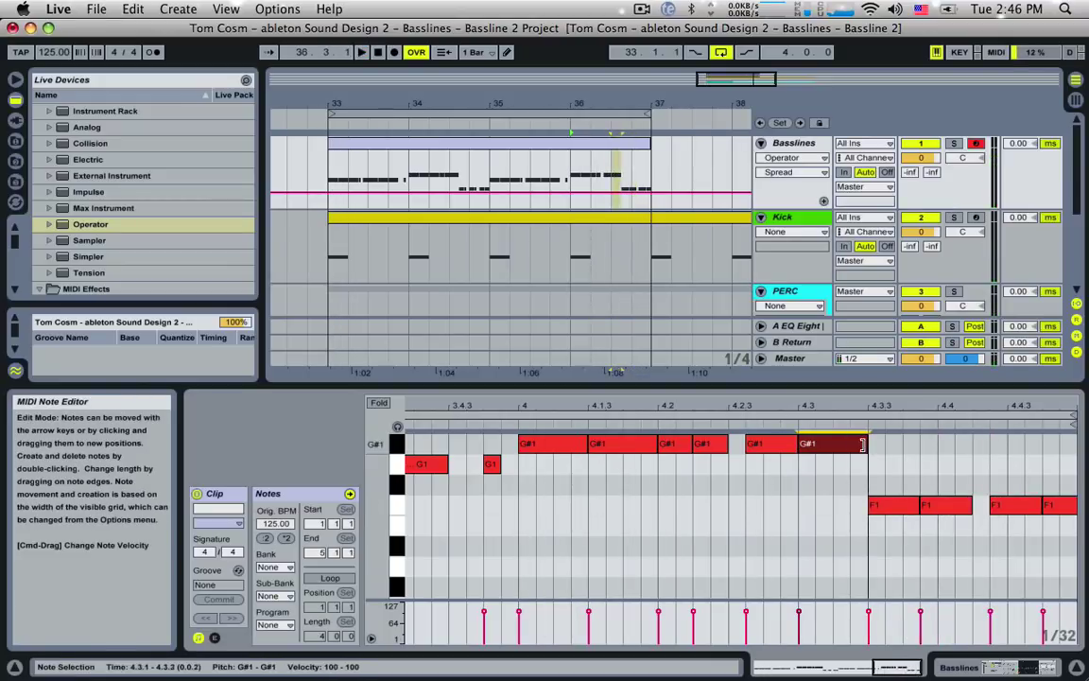
left_click_drag(861, 465, 910, 513)
During playback, move the second-to-last G#1 note 1/32 earlier to 4.2.3 and the second F1 note 1/32 earlier to 4.4.2.
key("space")
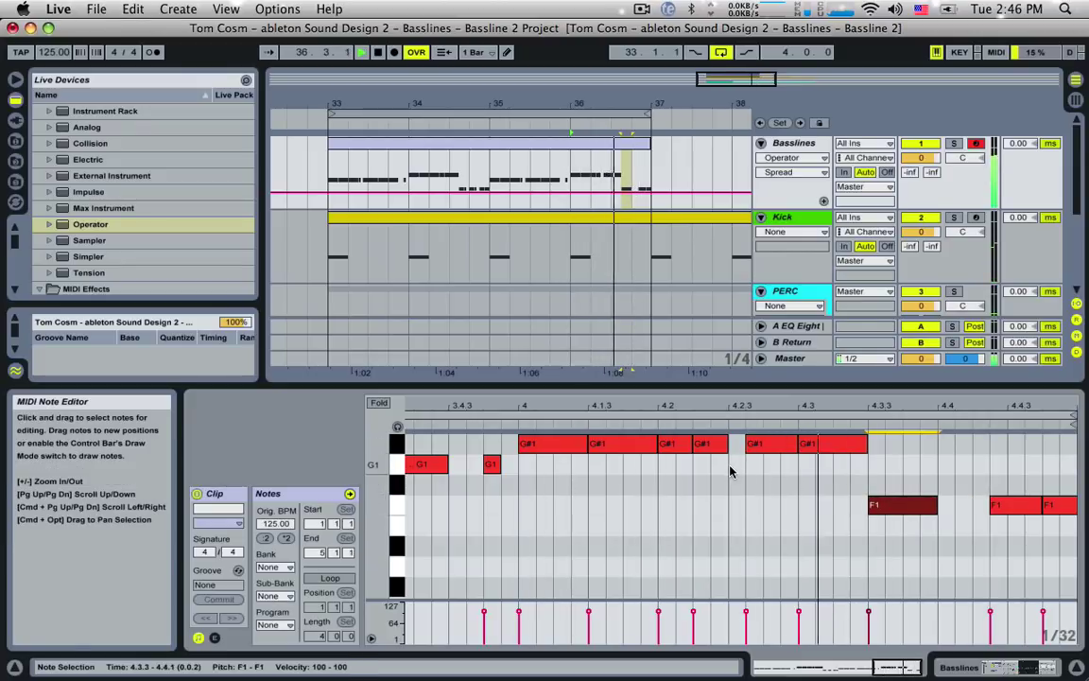
left_click_drag(752, 444, 734, 443)
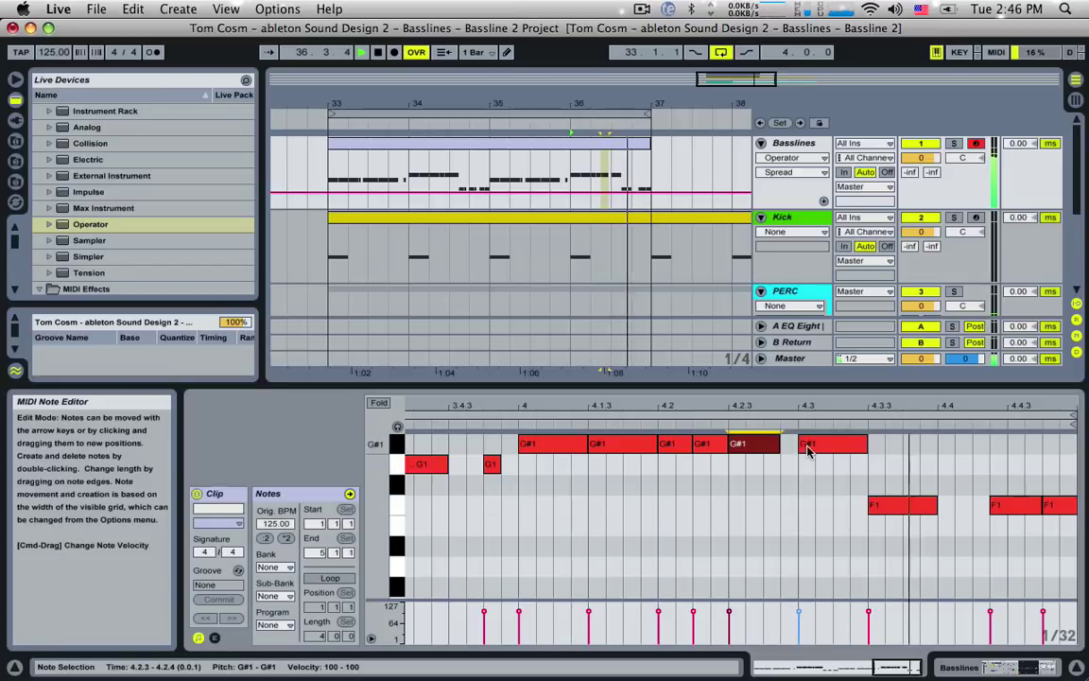
left_click_drag(1009, 506, 994, 506)
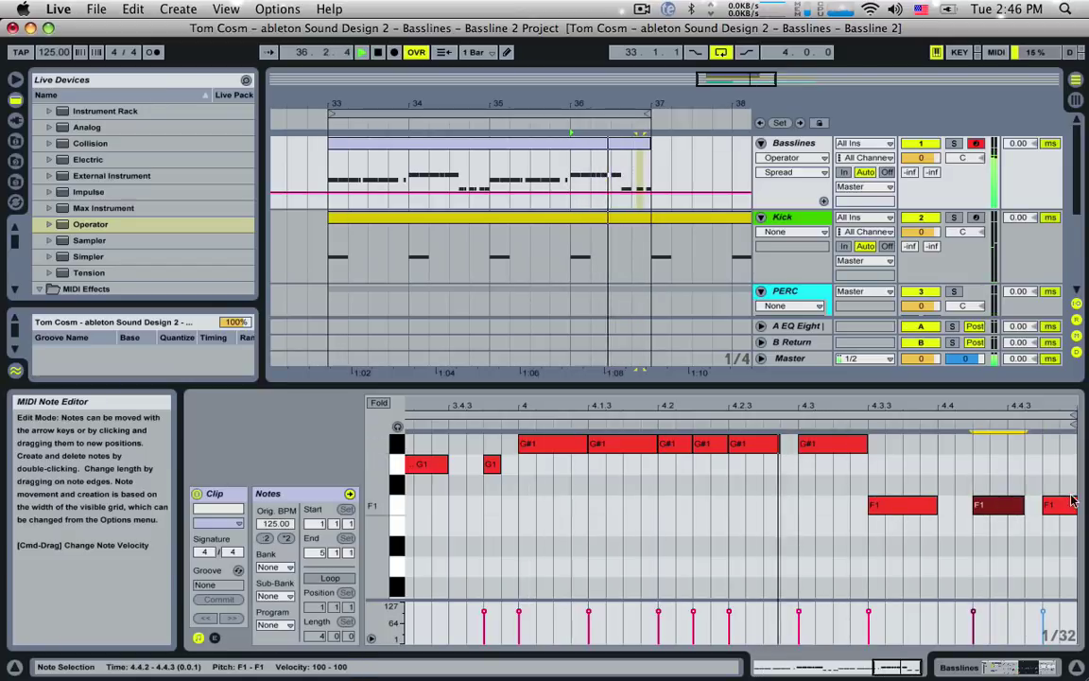
Insert a 1/32 F1 note at 4.4.3, raise it an octave to F2 and play the loop.
left_click_drag(1063, 507, 1006, 505)
left_click(1017, 506)
double_click(1015, 505)
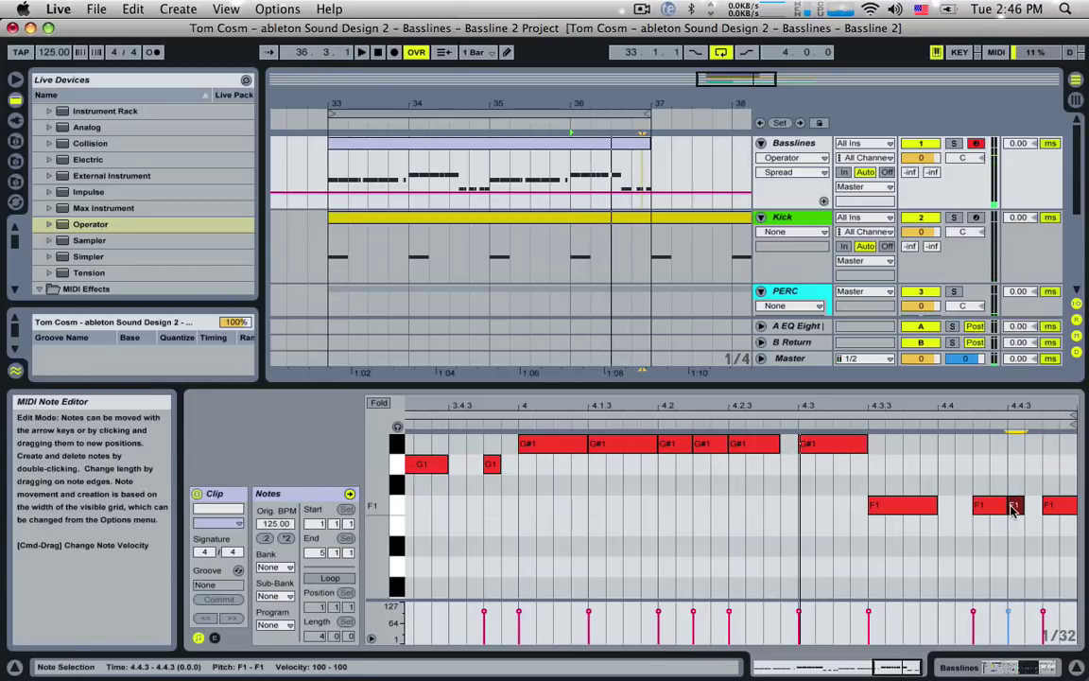
key("shift+Up")
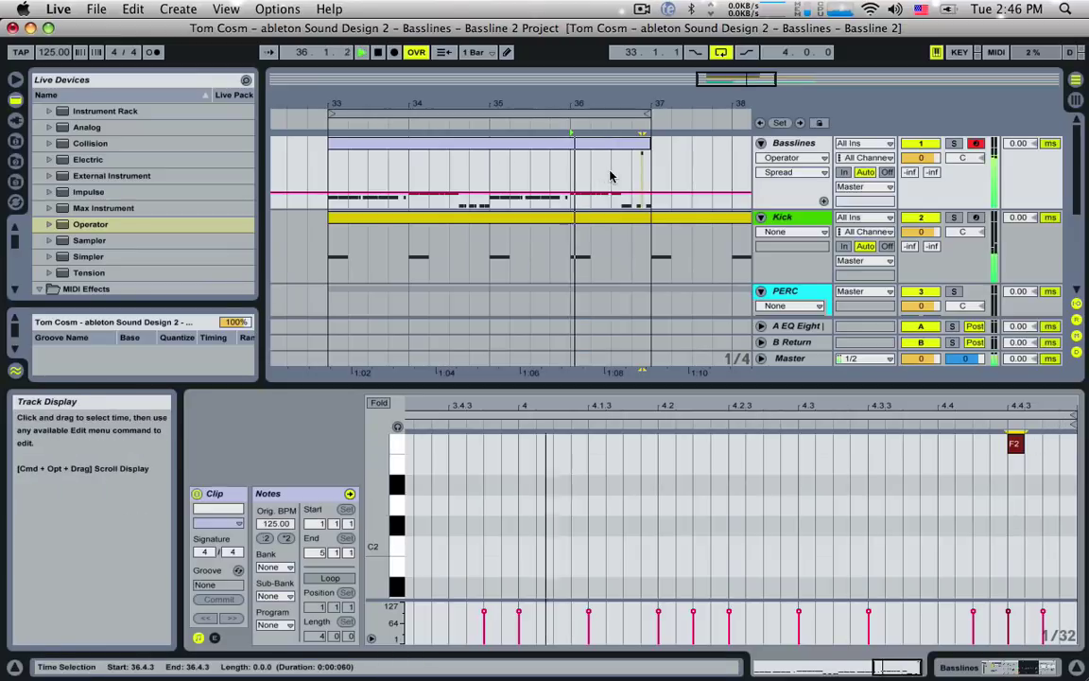
key("space")
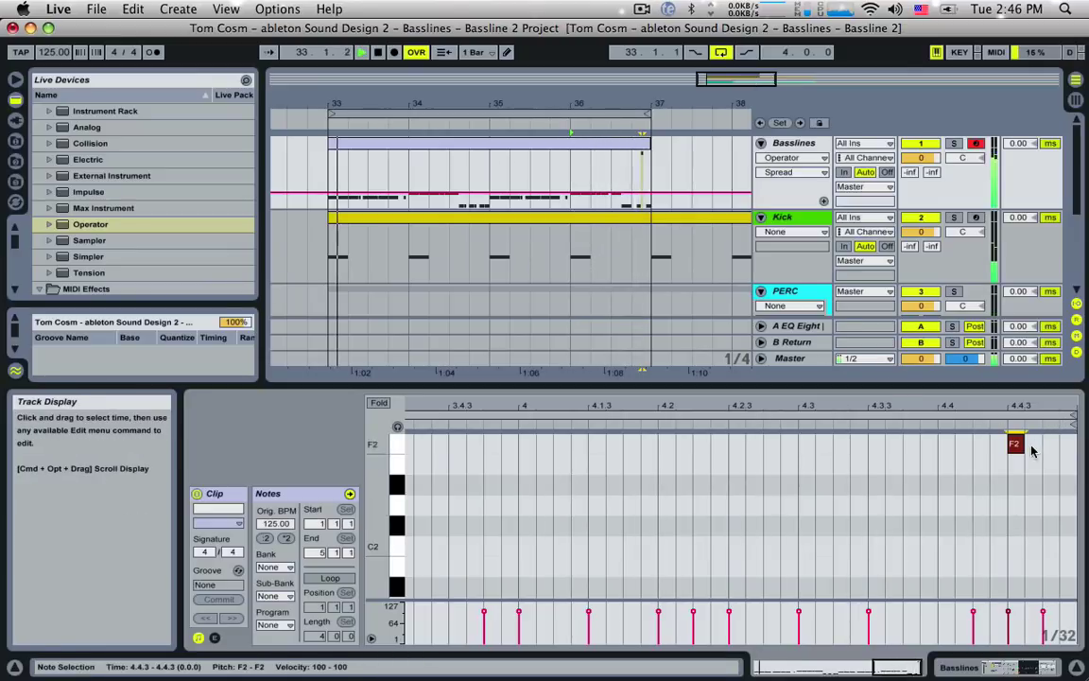
Raise the F1 note at 4.4.2 to G#1 during playback and listen to the full loop before stopping.
scroll(1033, 513, "down", 3)
scroll(1029, 513, "up", 2)
scroll(1028, 513, "down", 4)
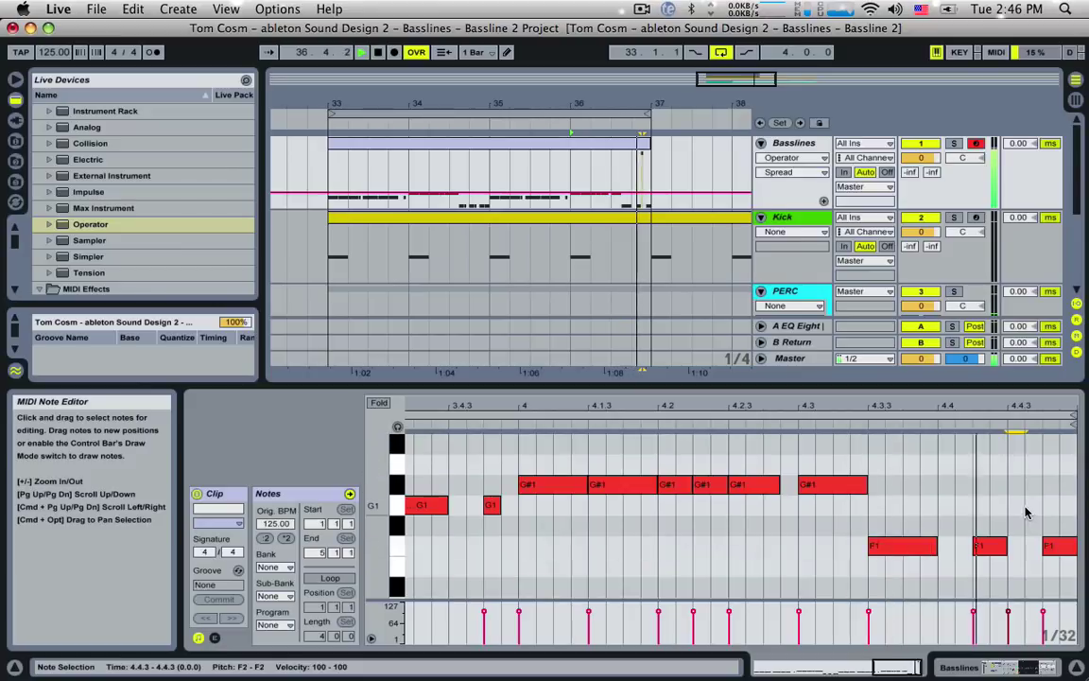
left_click_drag(988, 550, 990, 484)
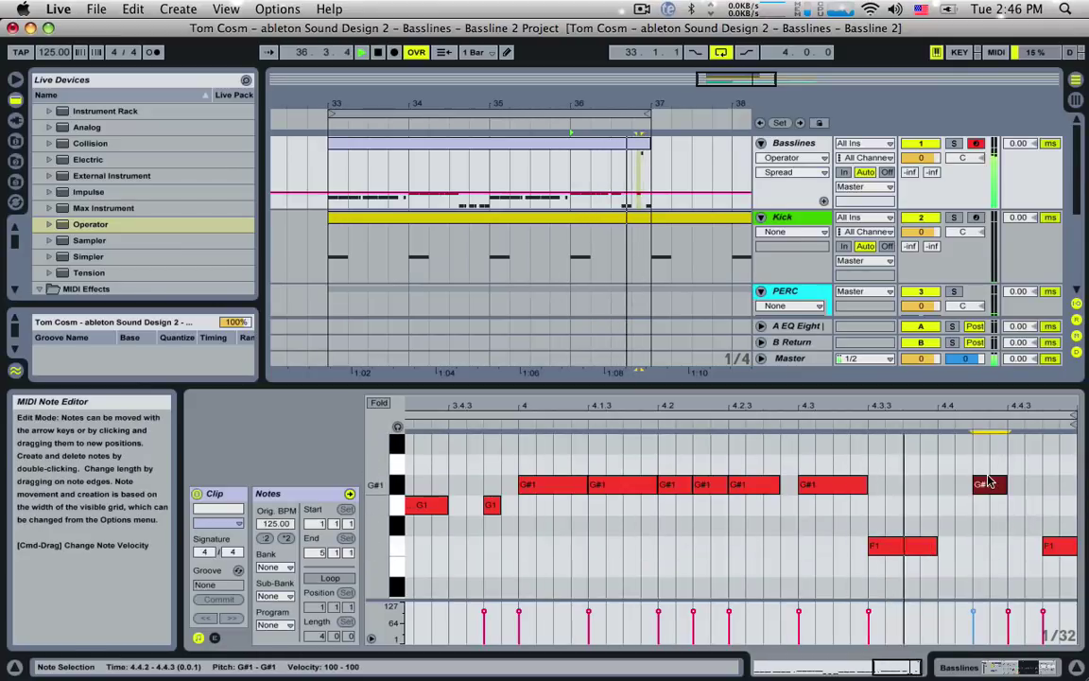
left_click(983, 463)
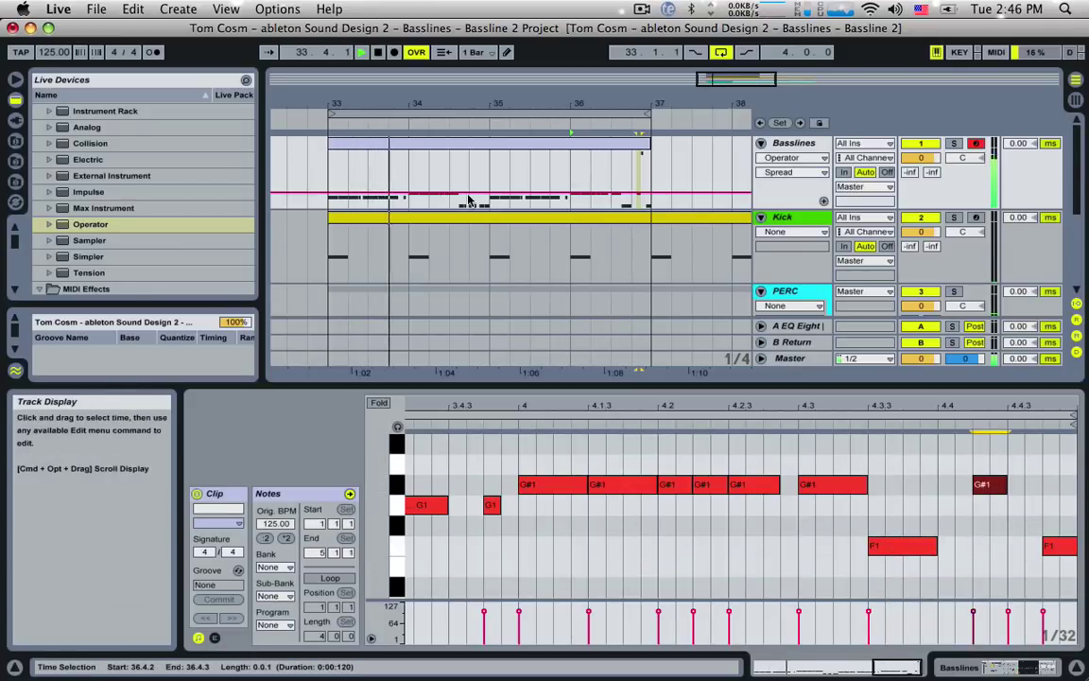
mouse_move(710, 93)
left_mouse_down()
mouse_move(677, 59)
mouse_move(693, 90)
left_mouse_up()
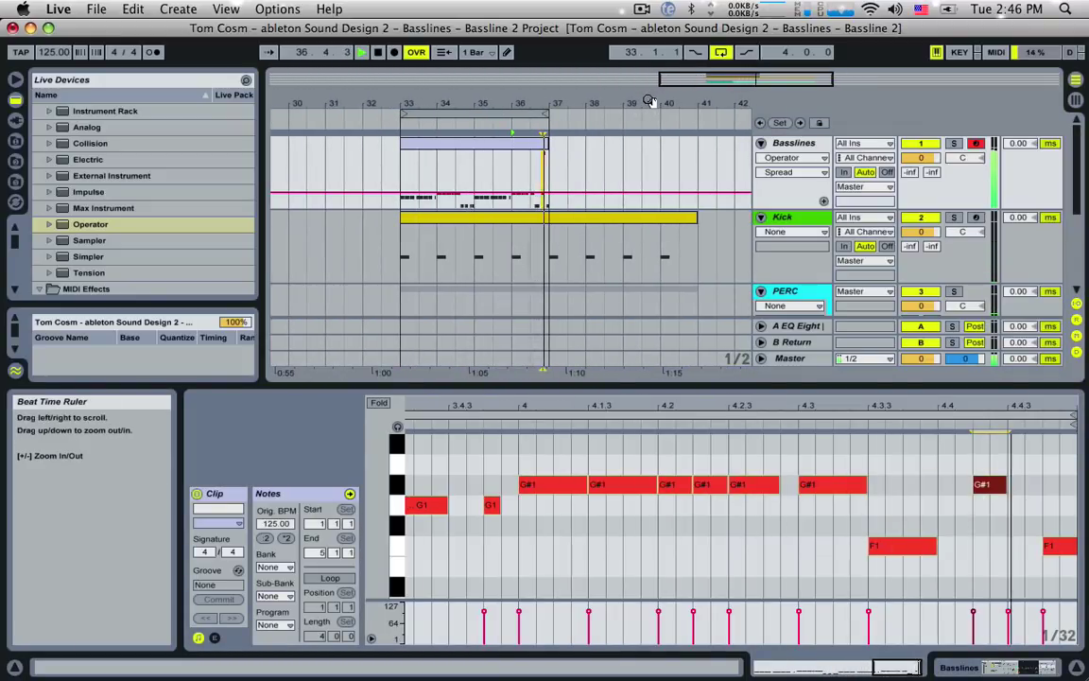
key("space")
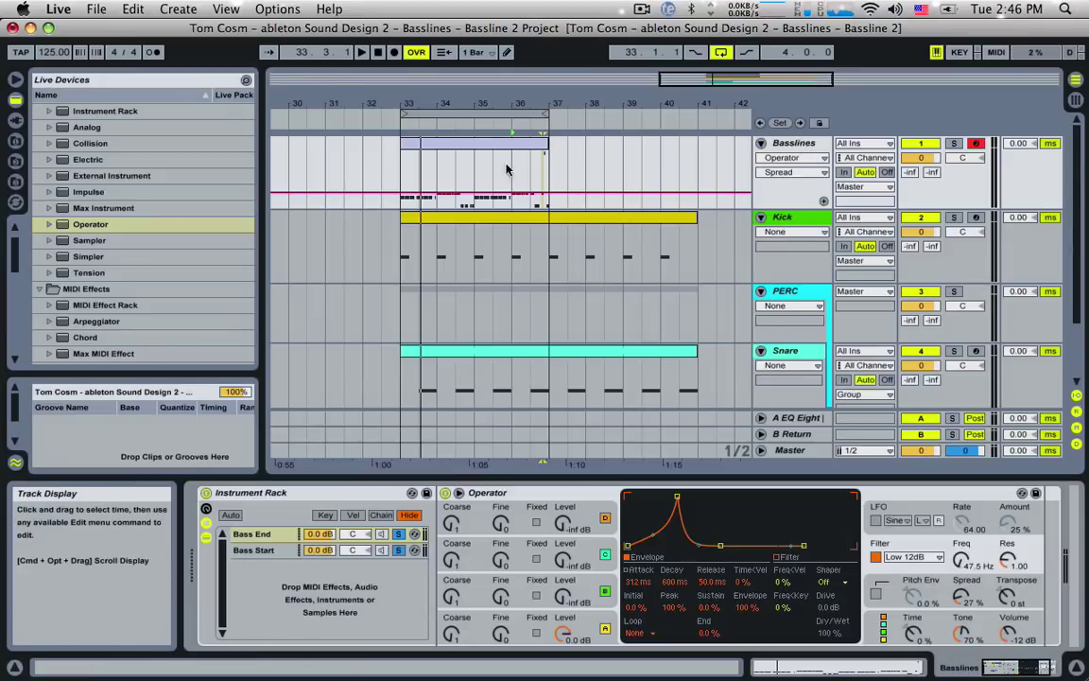
Add a Compressor after the Instrument Rack on the Basslines track.
left_click(477, 262)
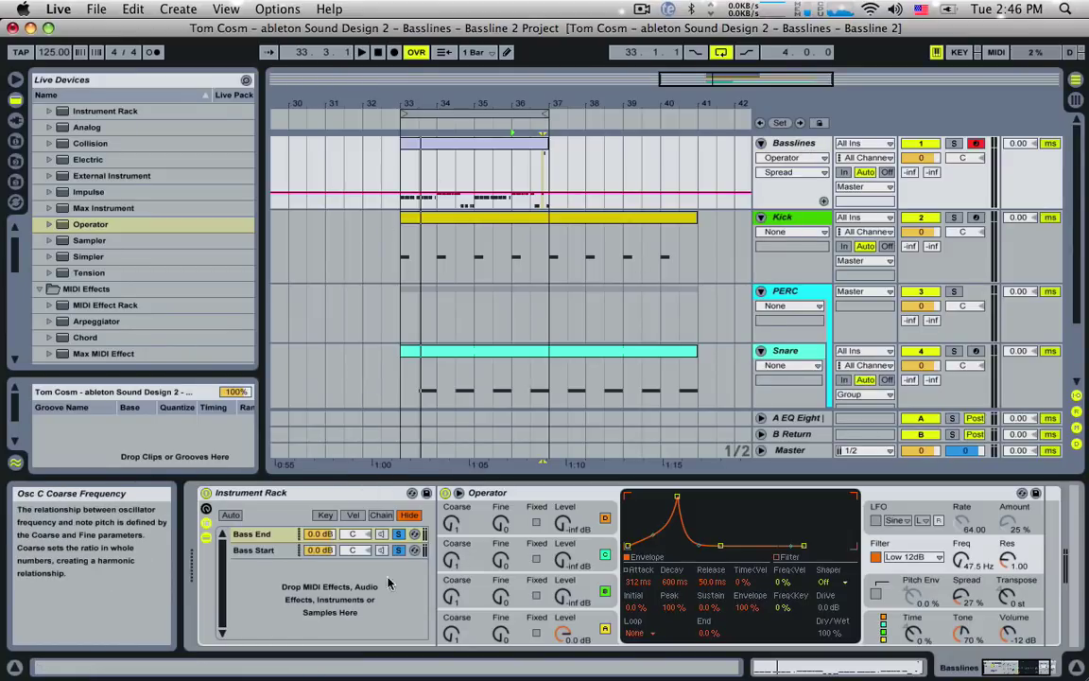
left_click(474, 147)
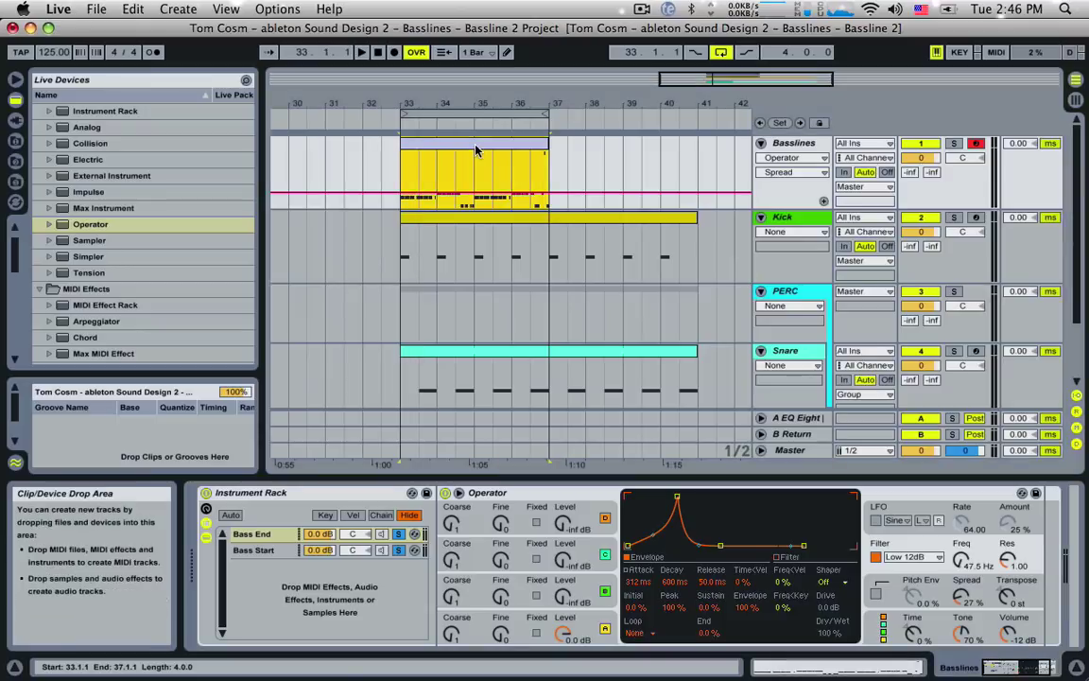
scroll(701, 207, "down", 2)
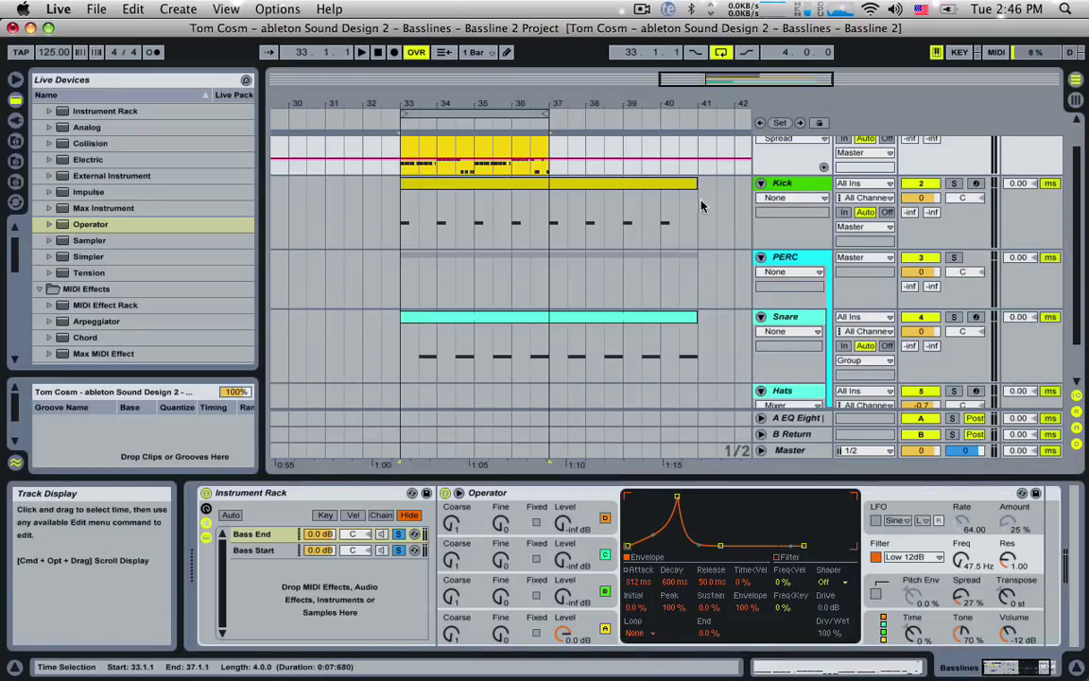
scroll(700, 207, "up", 2)
scroll(152, 331, "down", 2)
scroll(142, 312, "down", 14)
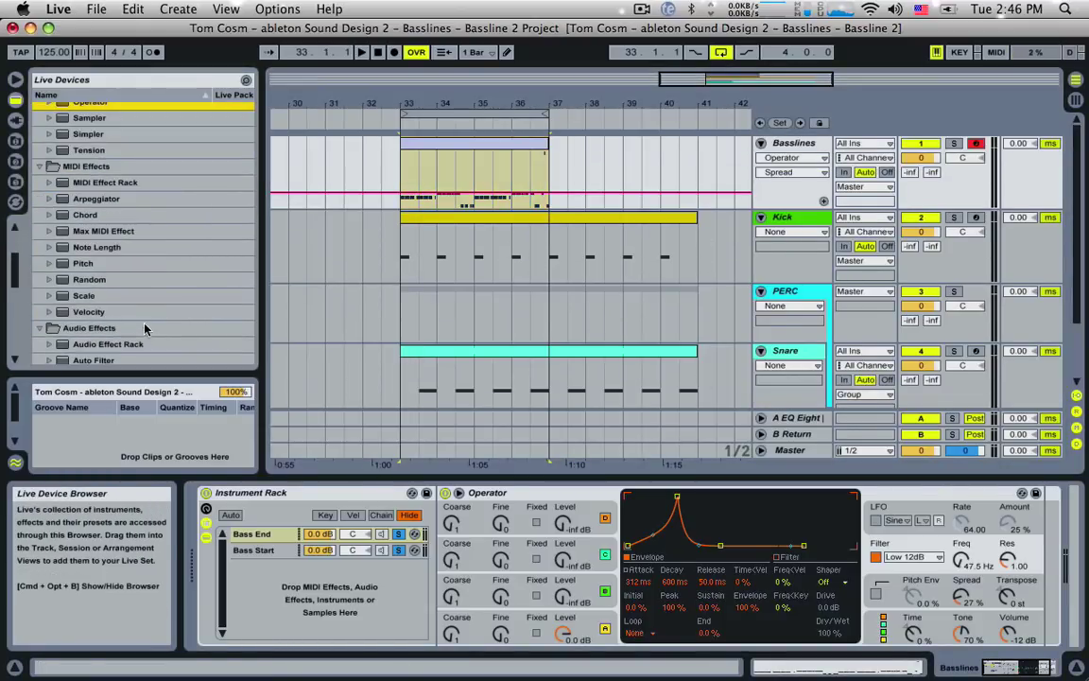
left_click(117, 290)
double_click(117, 294)
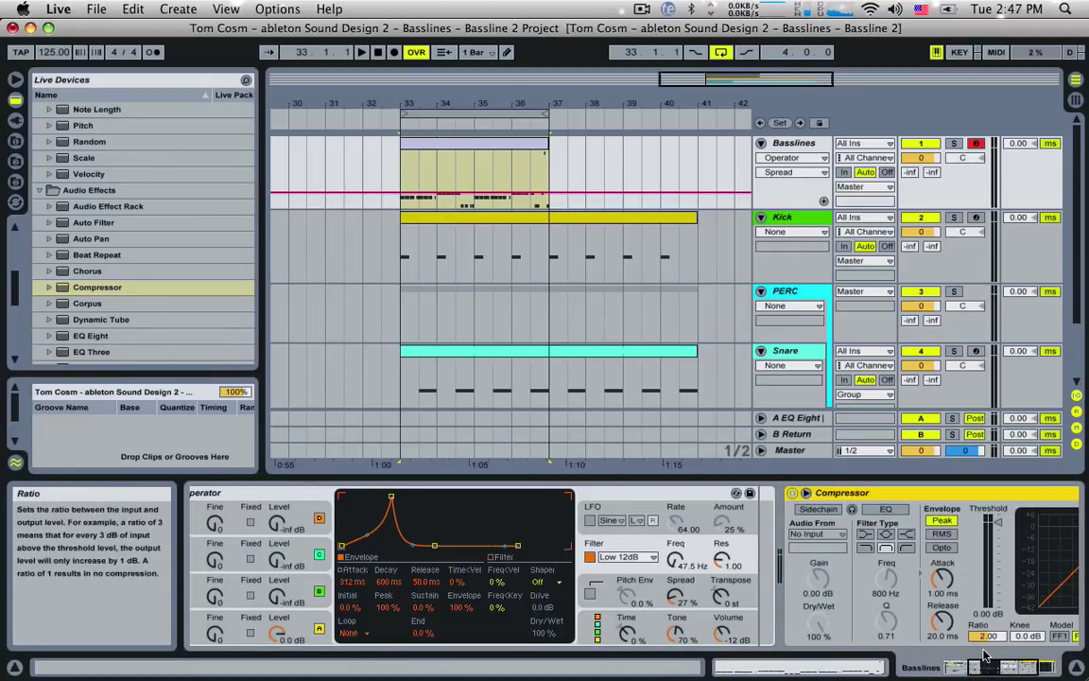
left_click_drag(1014, 668, 1027, 667)
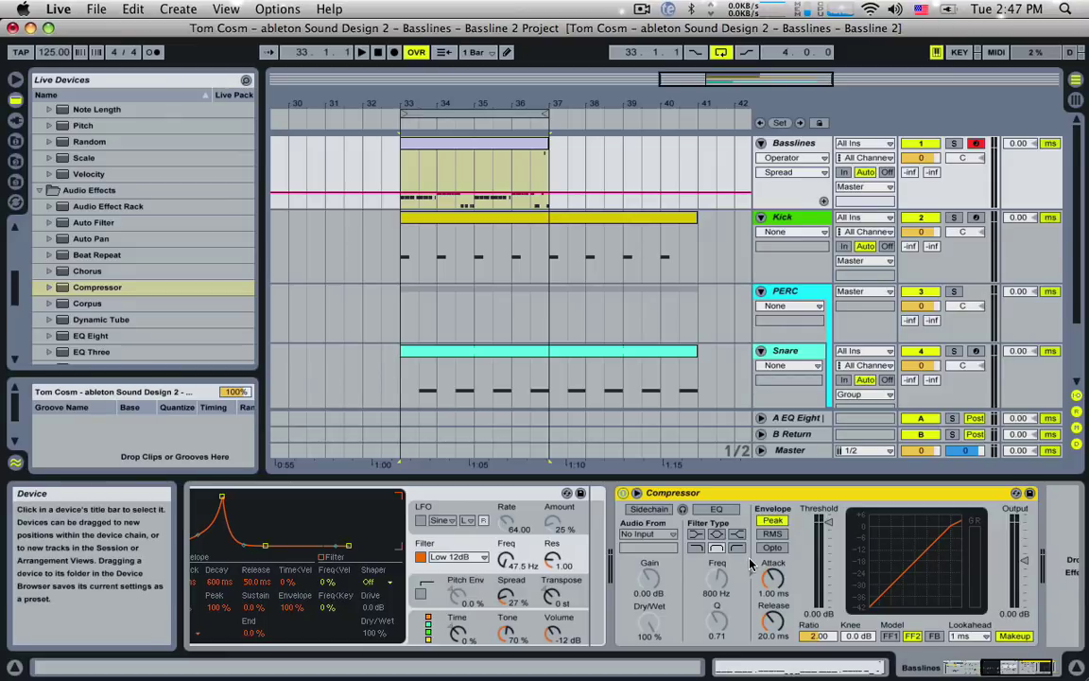
Turn on the Compressor's sidechain with Kick as the source and lower the threshold to -3.80 dB.
left_click(648, 510)
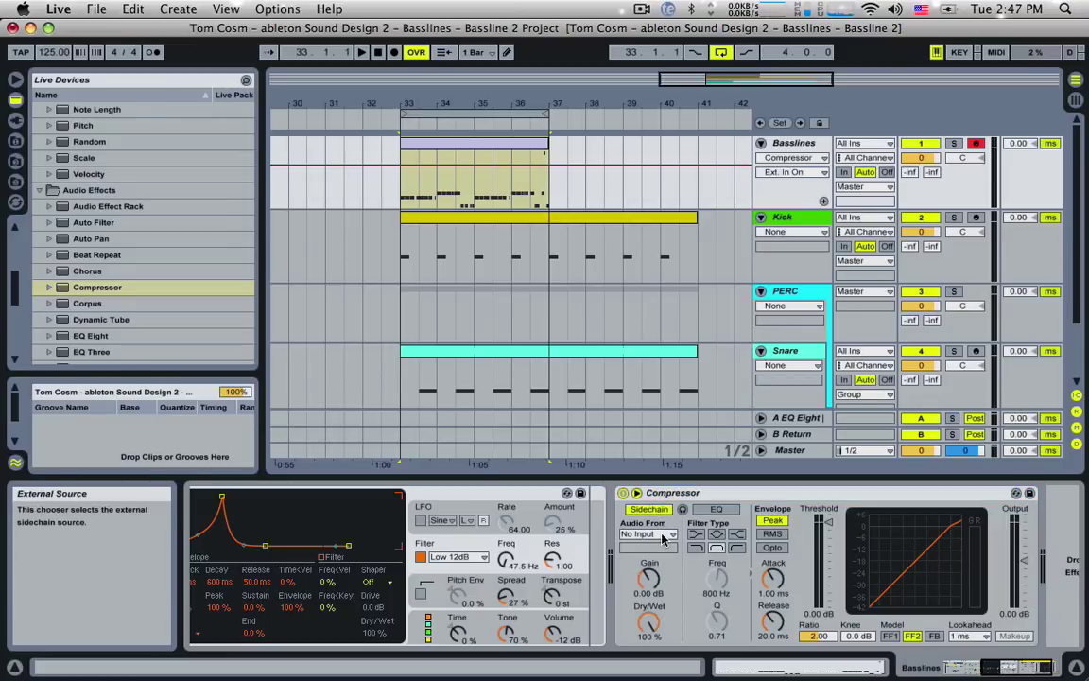
left_click(665, 535)
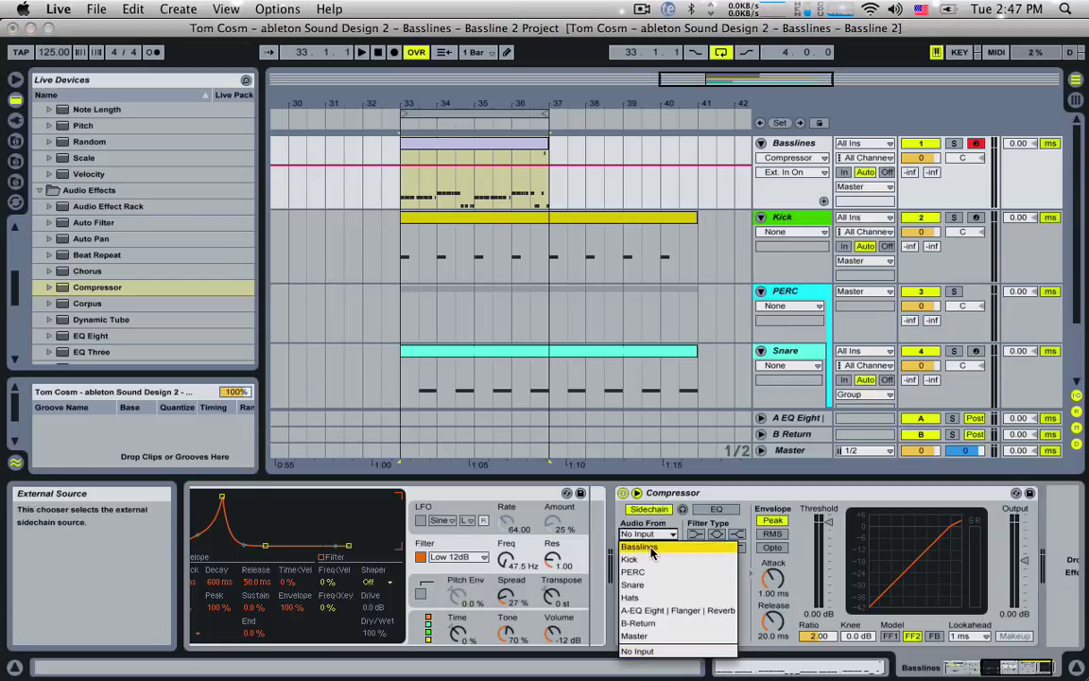
left_click(647, 561)
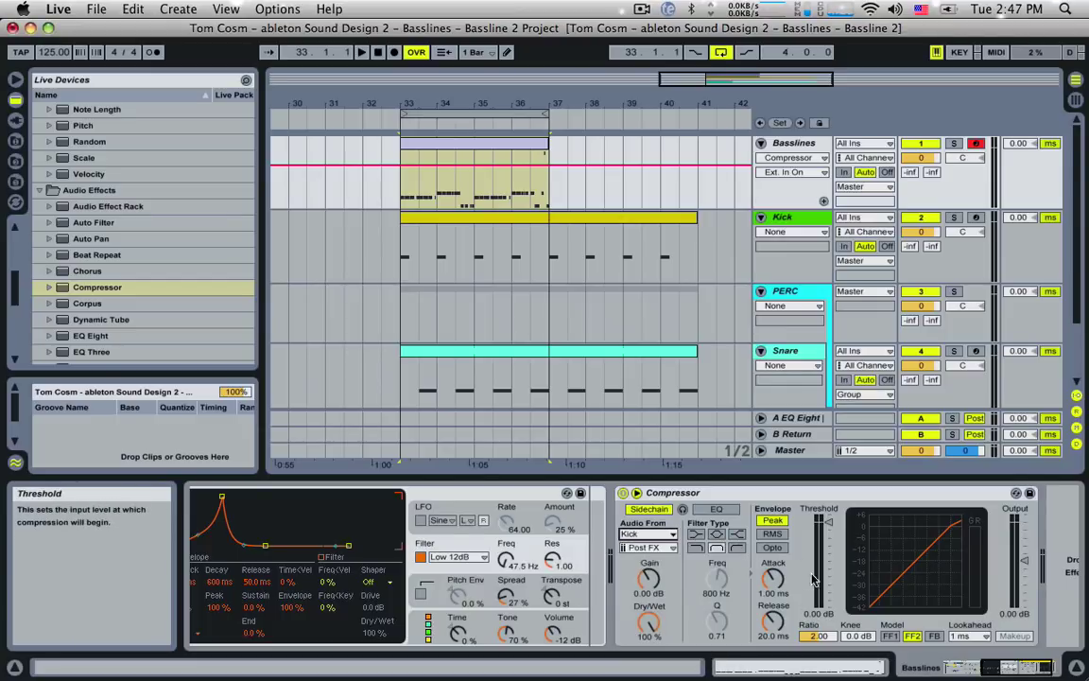
key("space")
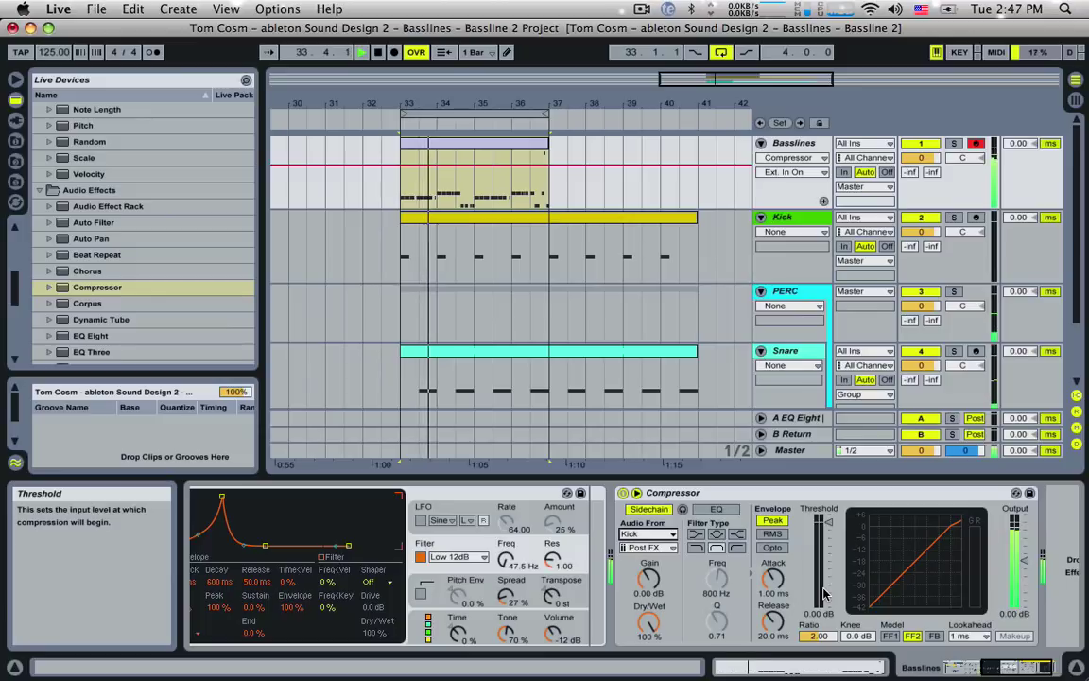
key("space")
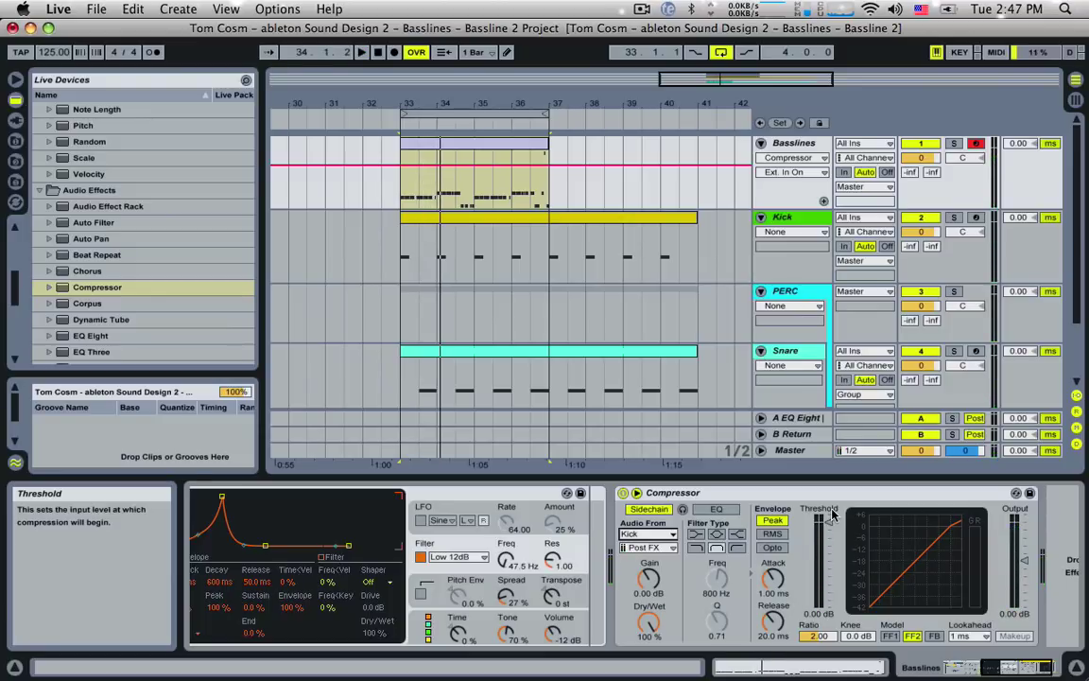
left_click_drag(828, 521, 828, 526)
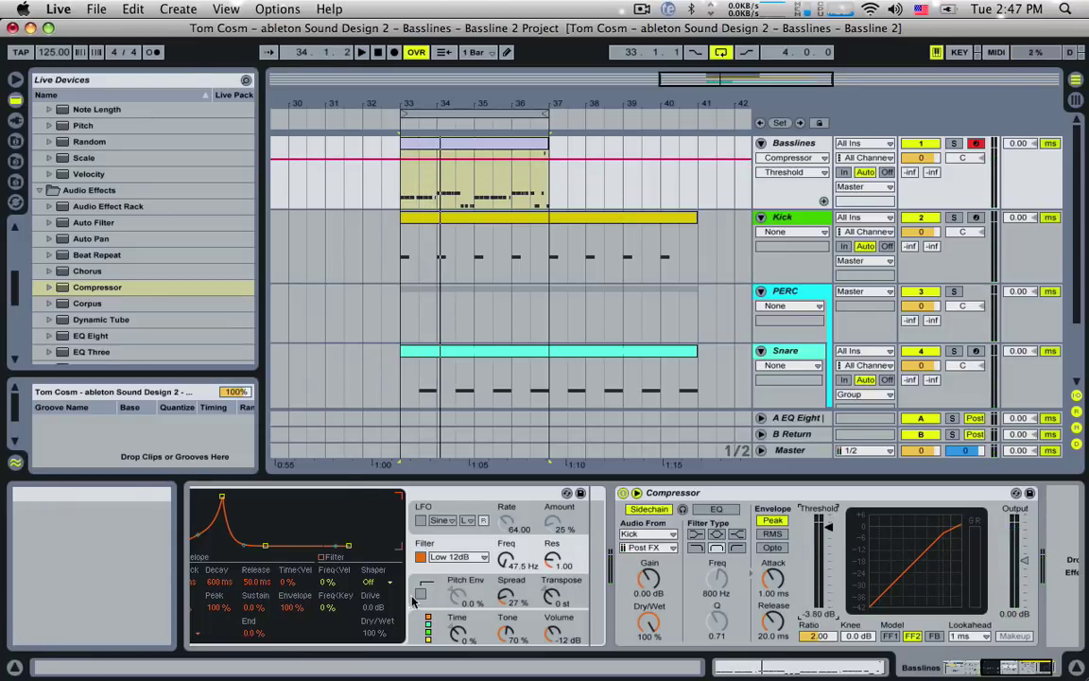
Look at both bass chains, then move the Compressor into the Bass End chain and back out behind the Instrument Rack.
left_click_drag(1004, 673, 906, 670)
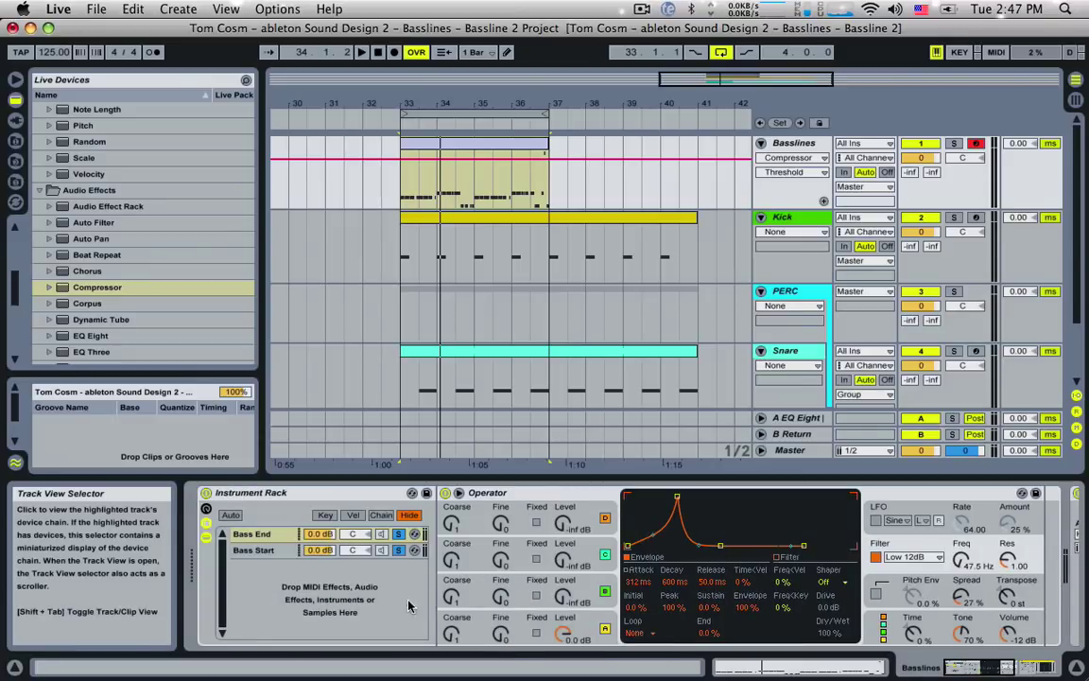
left_click(270, 550)
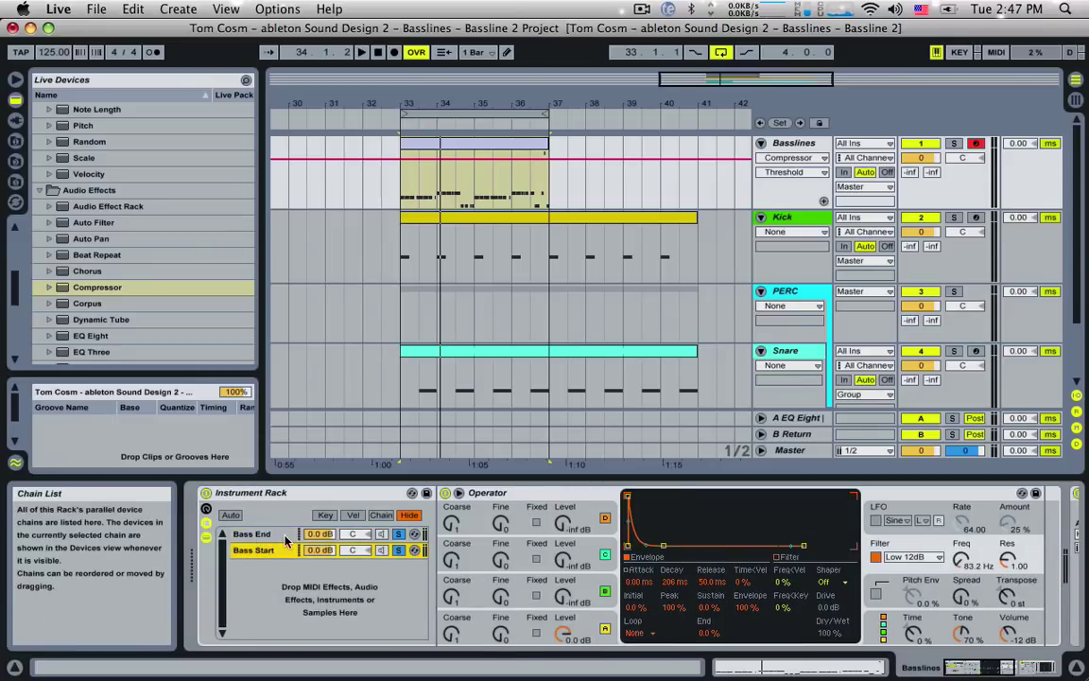
left_click(285, 535)
left_click_drag(992, 665, 1027, 666)
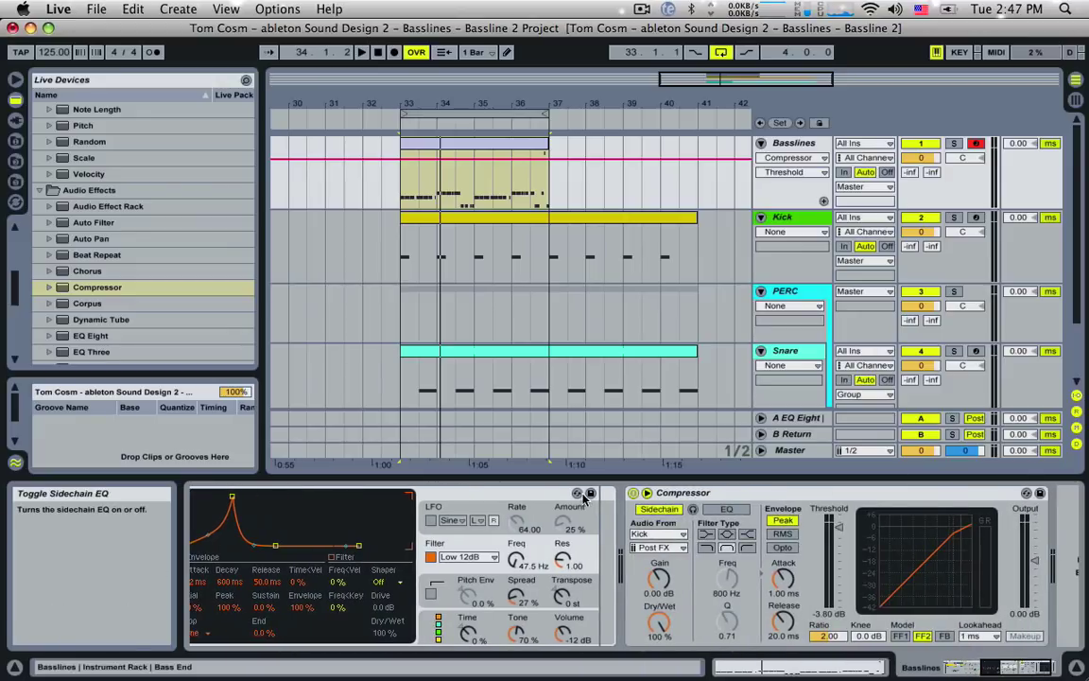
left_click(469, 495)
left_click_drag(682, 494, 601, 515)
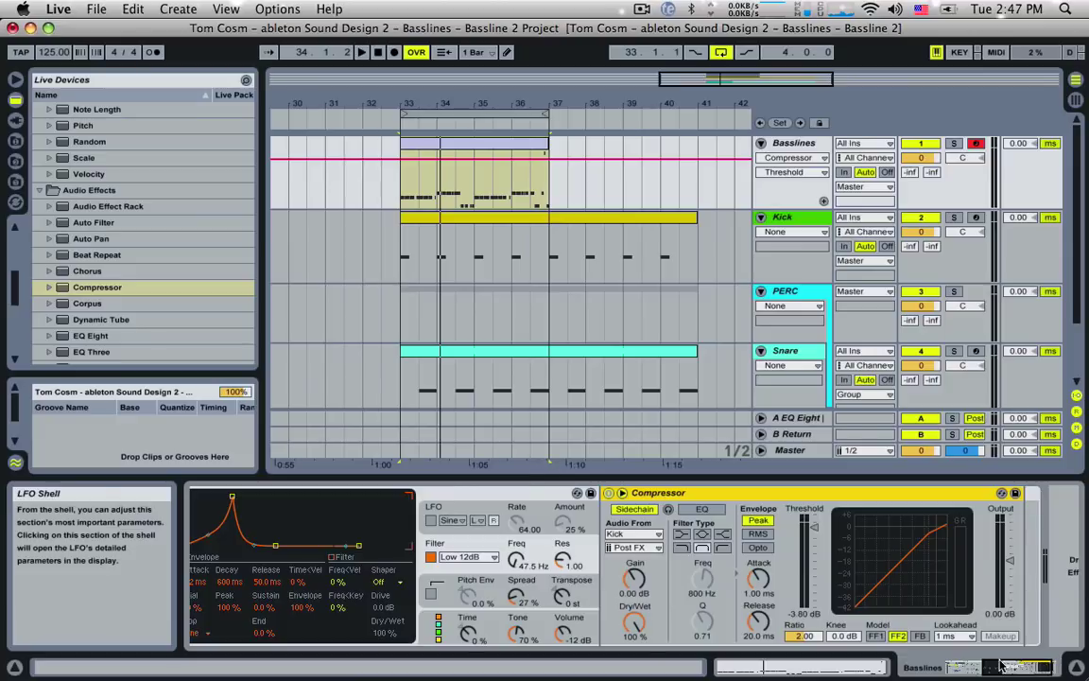
left_click_drag(1002, 667, 1056, 667)
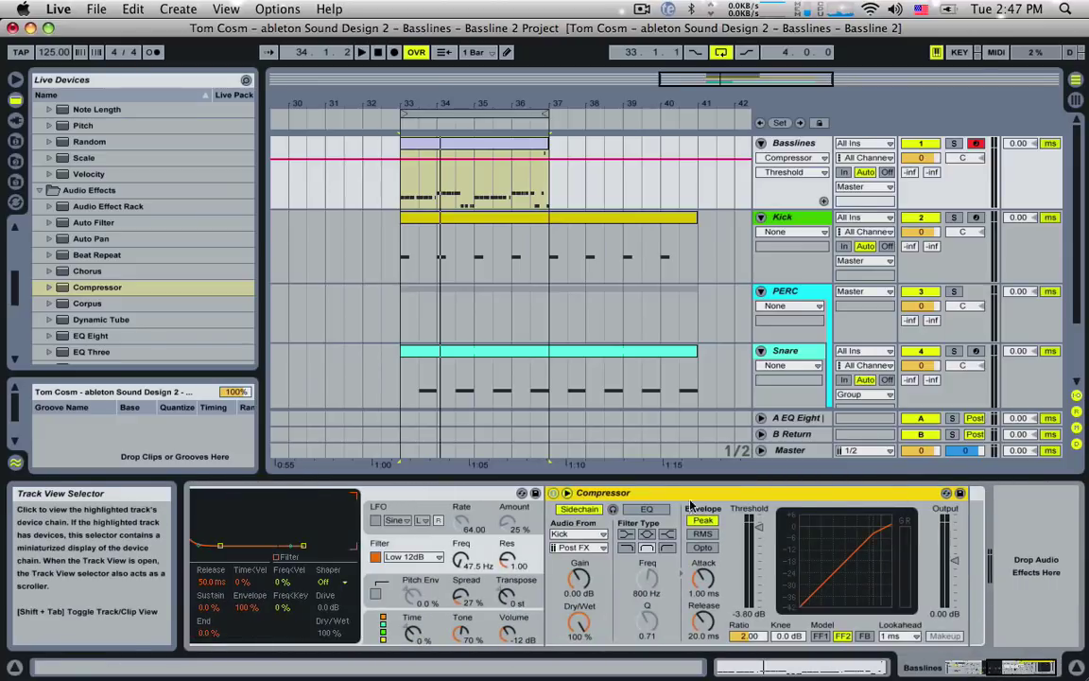
left_click_drag(1017, 519, 1016, 519)
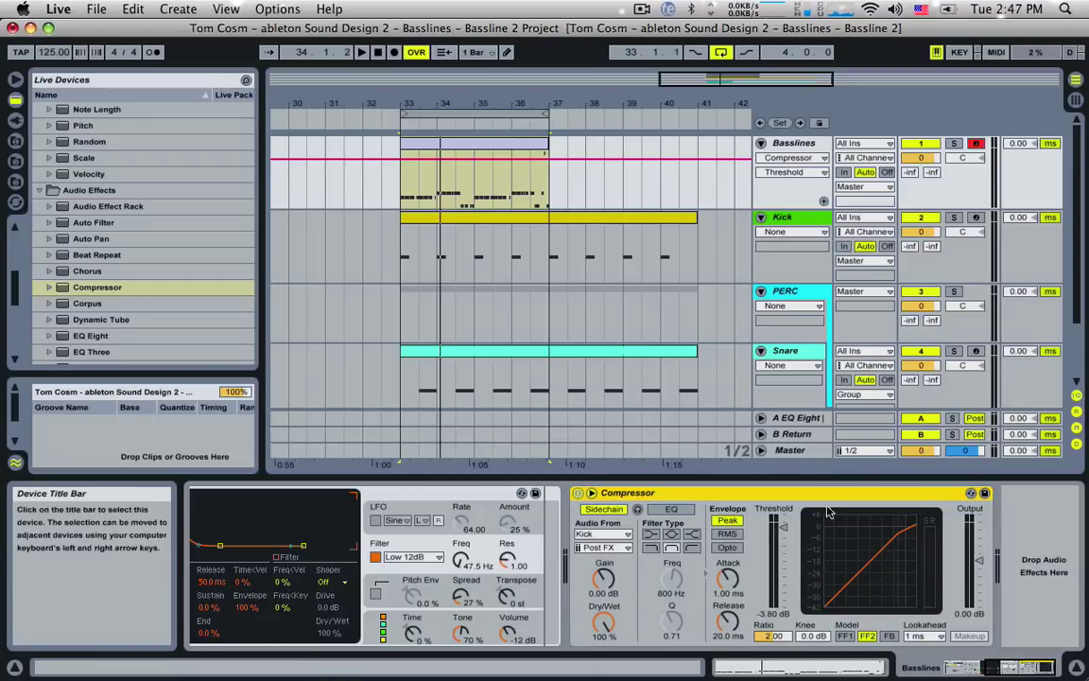
Lower the Kick-sidechained Compressor's threshold to -54.2 dB and play the loop to hear the ducking.
left_click_drag(784, 527, 783, 593)
key("space")
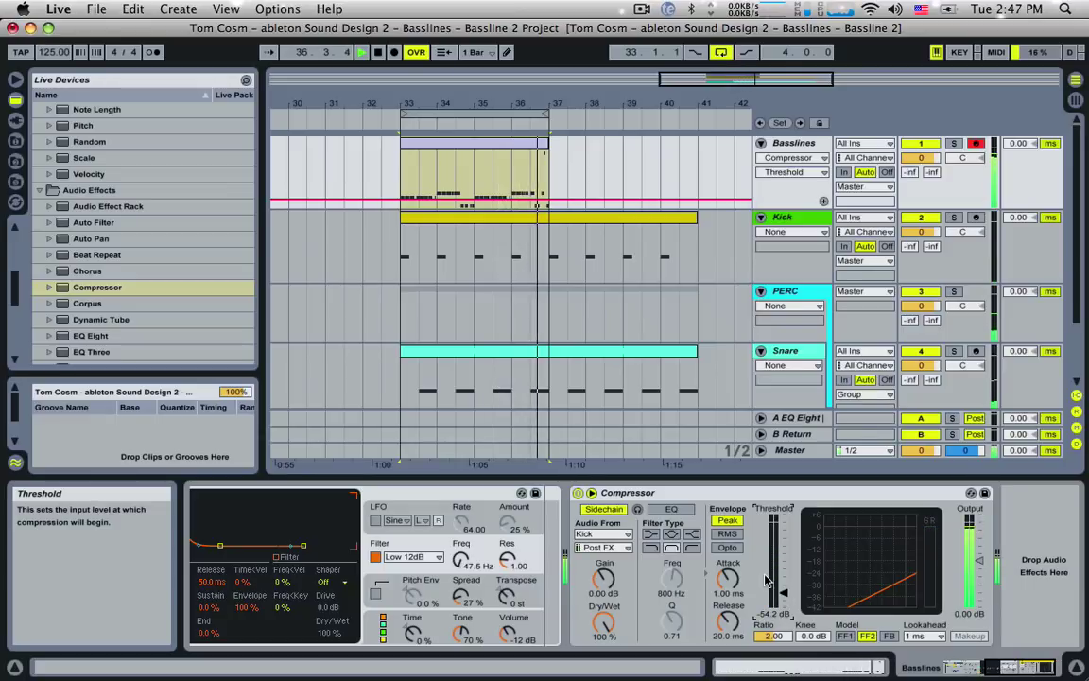
key("space")
Add a second Compressor sidechained from Snare, set its threshold to -60.7 dB and play the loop.
double_click(76, 289)
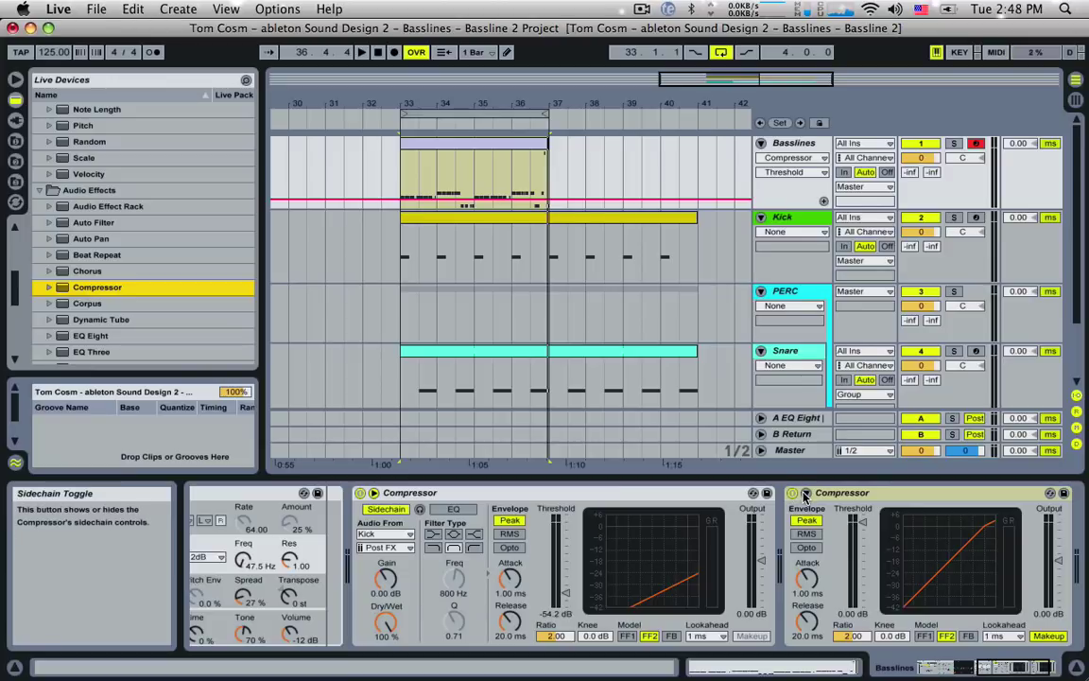
left_click(805, 494)
left_click(818, 508)
left_click(817, 535)
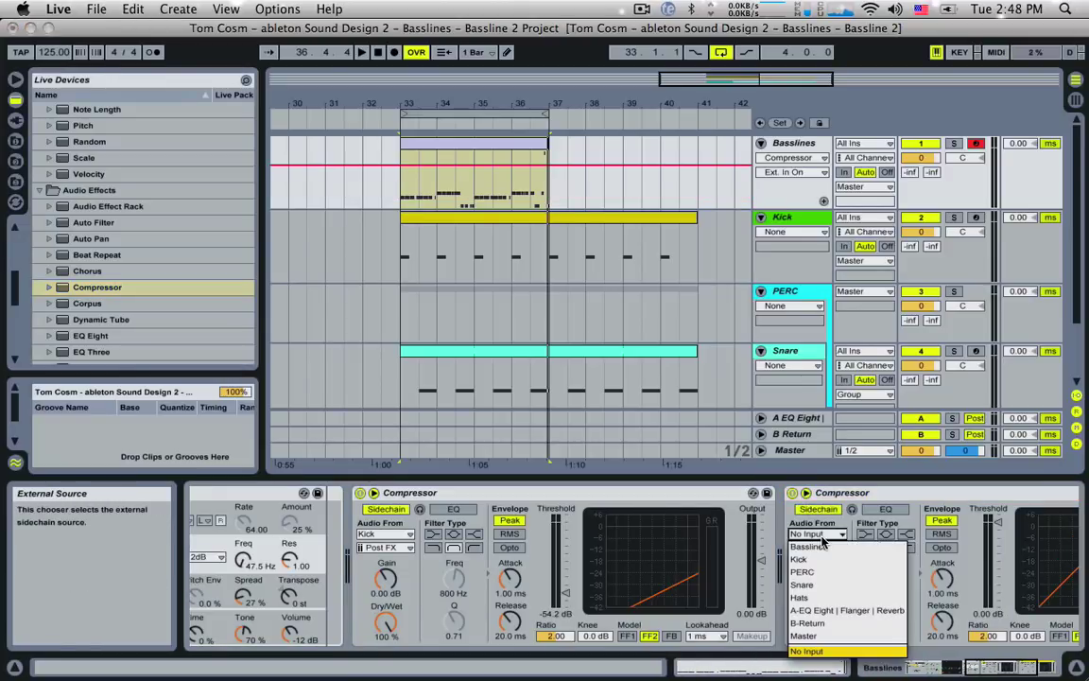
left_click(806, 586)
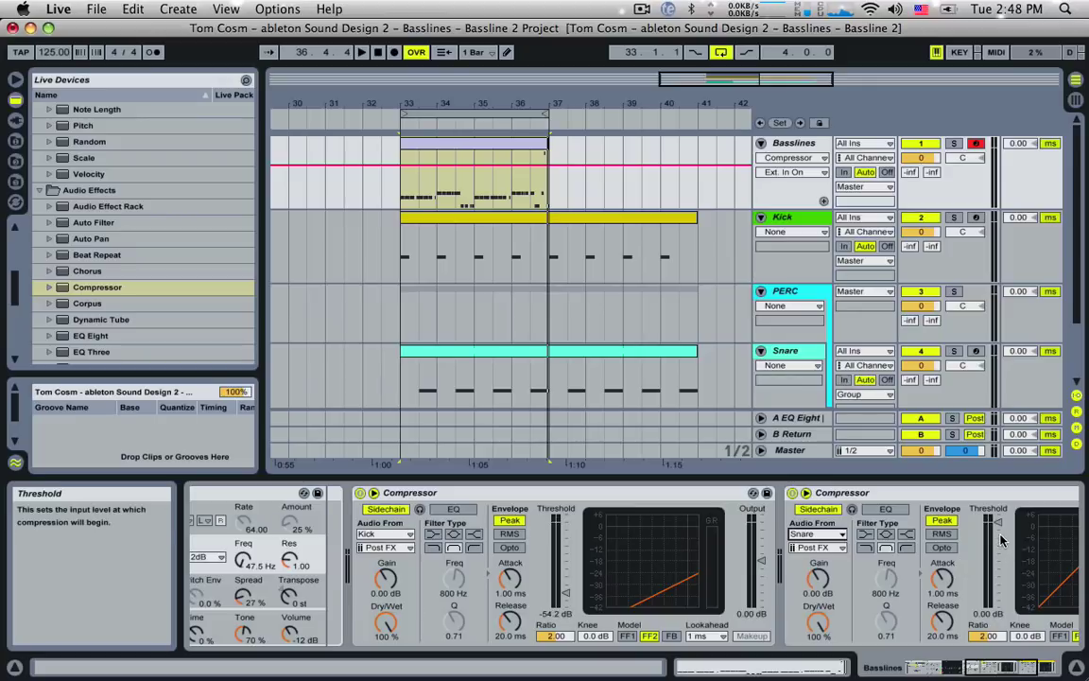
left_click_drag(995, 527, 997, 601)
key("space")
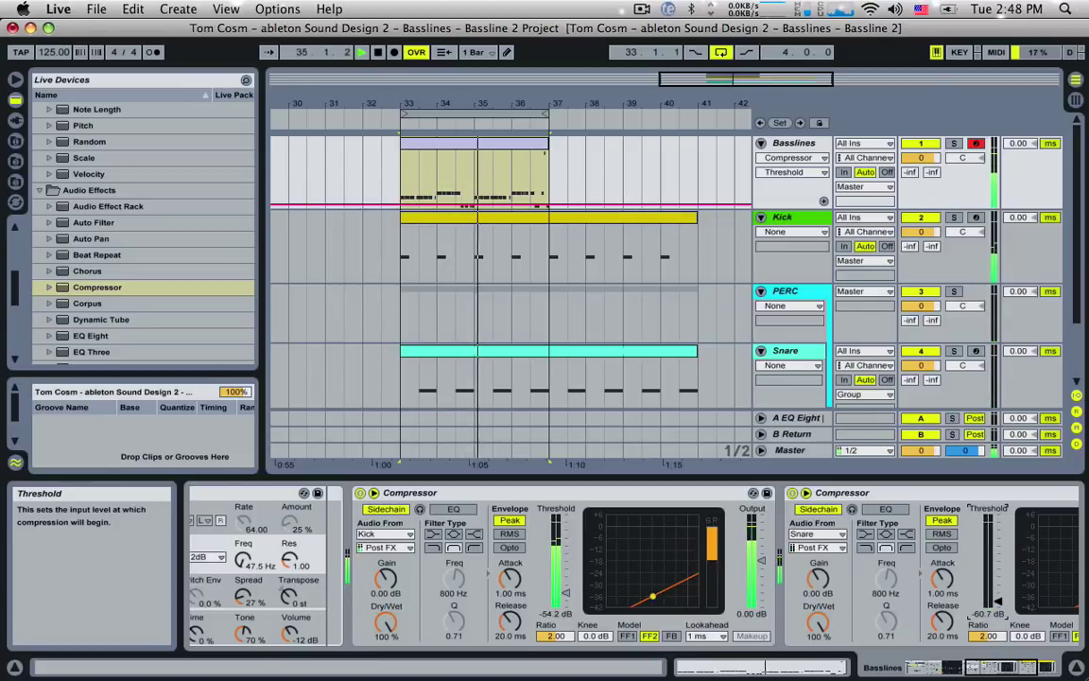
Raise the Snare-sidechained Compressor's threshold to -54.8 dB, stop playback and return to the Instrument Rack in the device chain.
left_click_drag(997, 602, 996, 597)
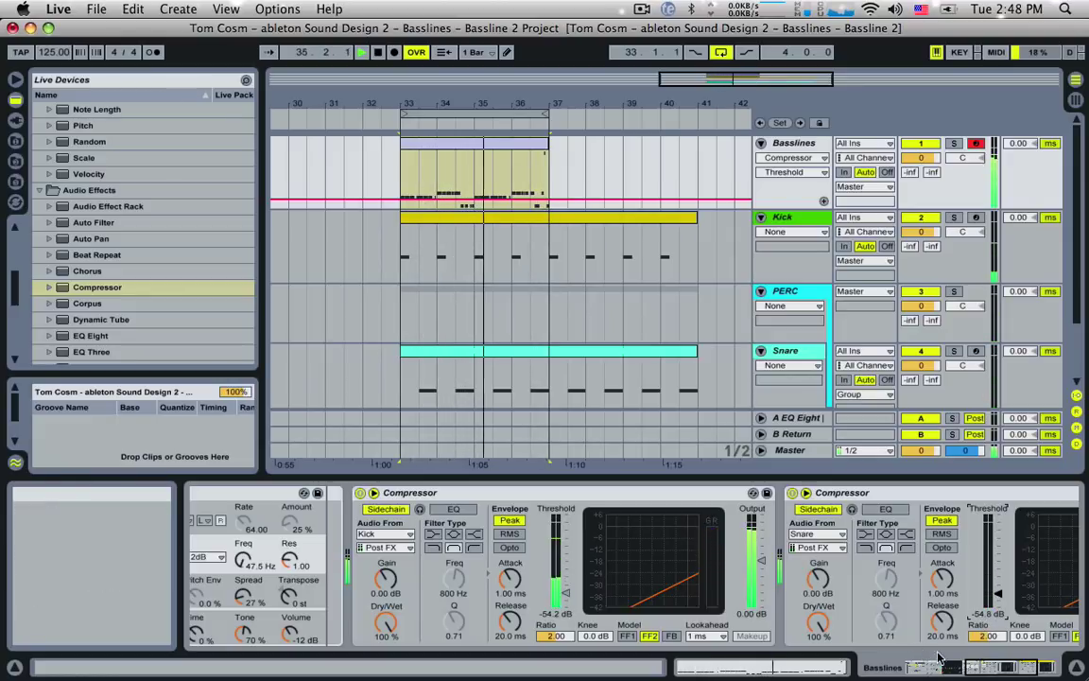
key("space")
left_click(945, 671)
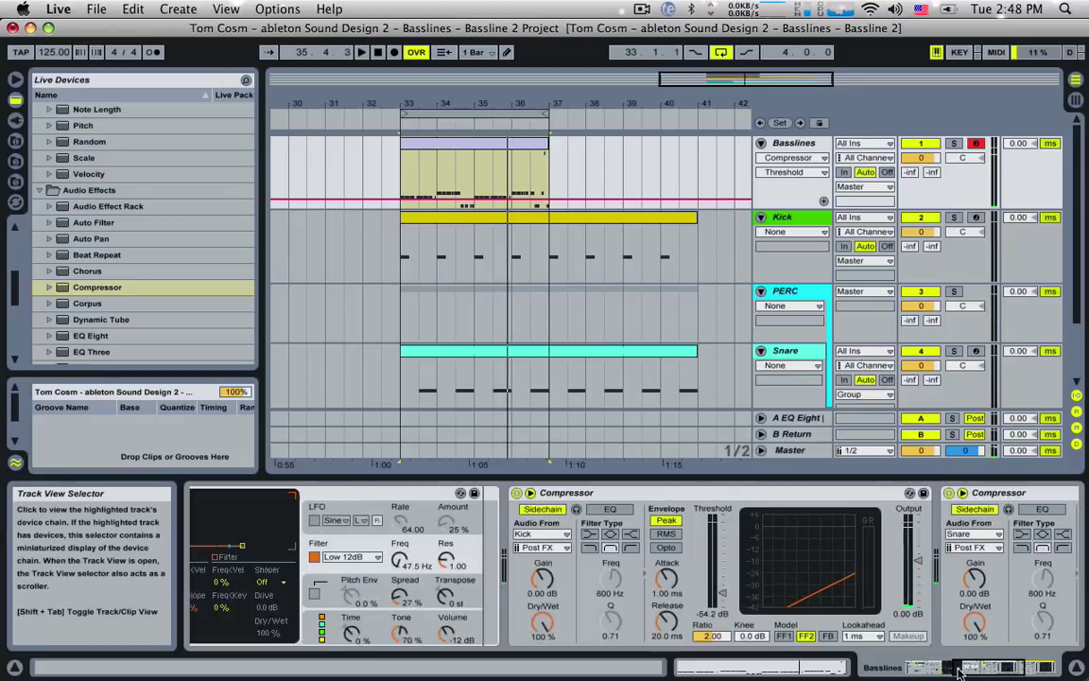
left_click_drag(945, 671, 879, 672)
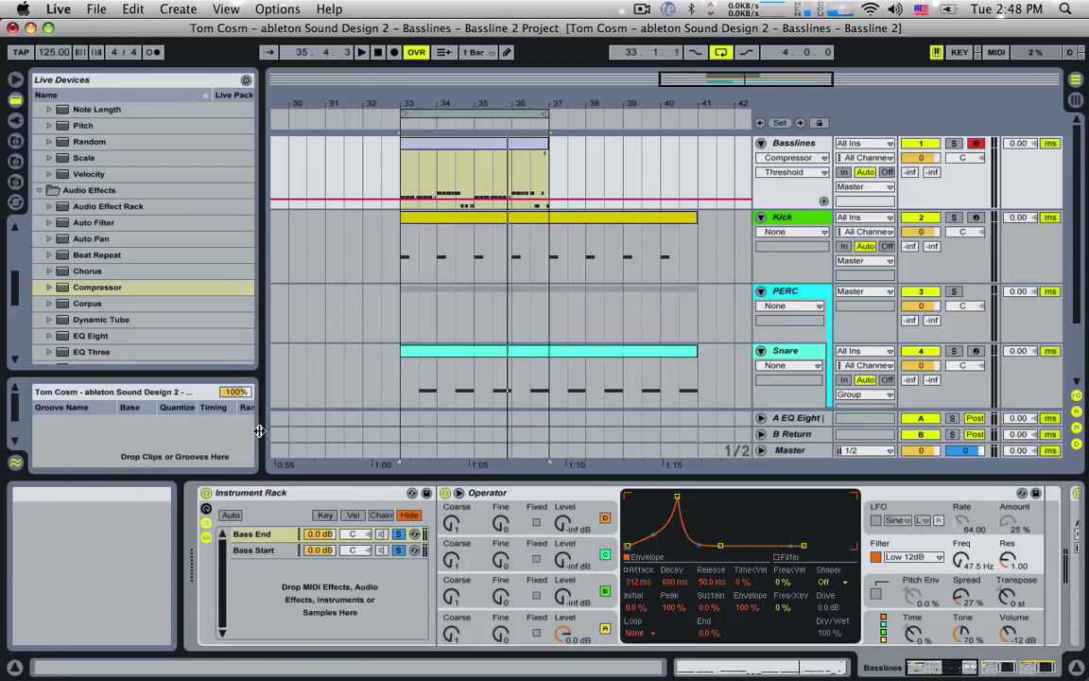
Widen the browser and open the Library's Grooves folder down to the Swing grooves.
left_click_drag(262, 431, 321, 432)
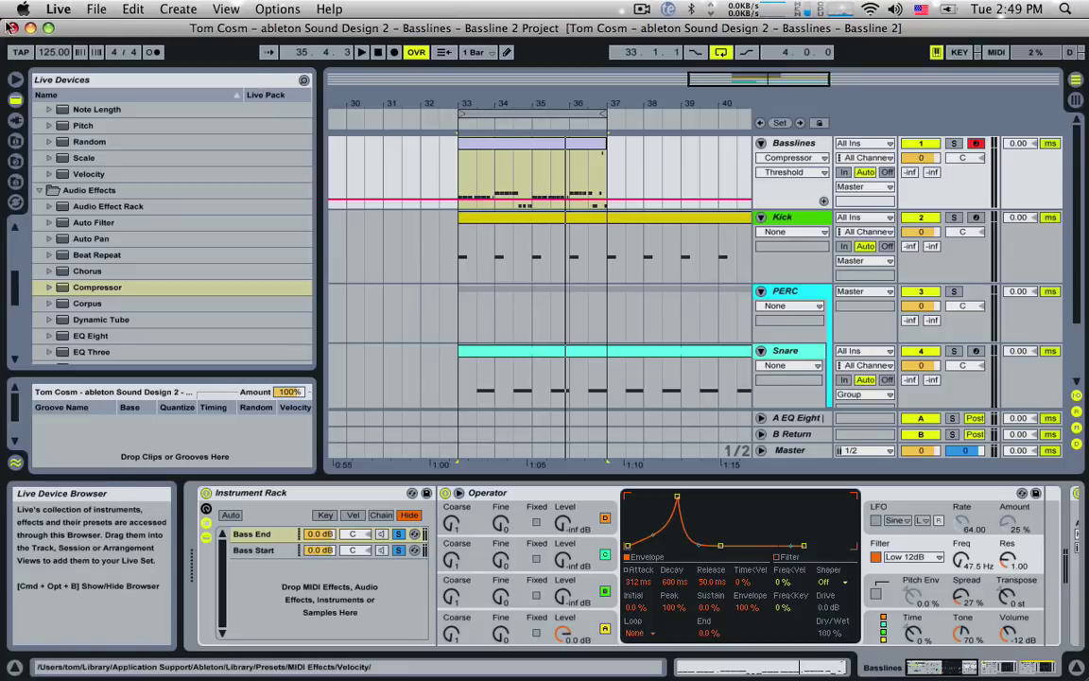
left_click(15, 142)
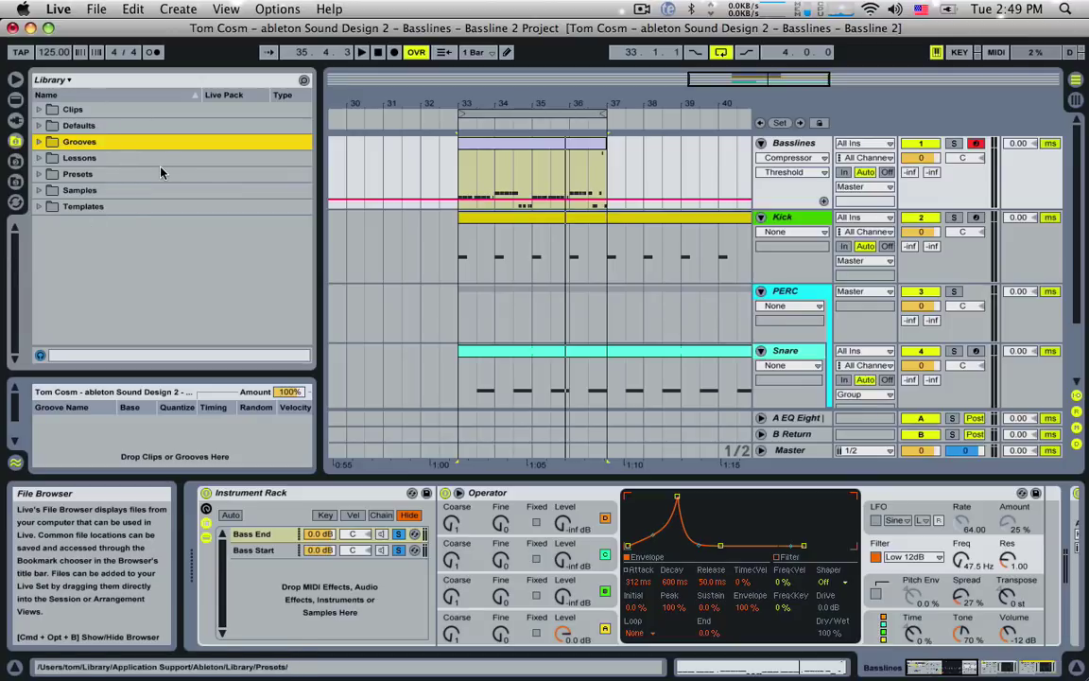
left_click(39, 142)
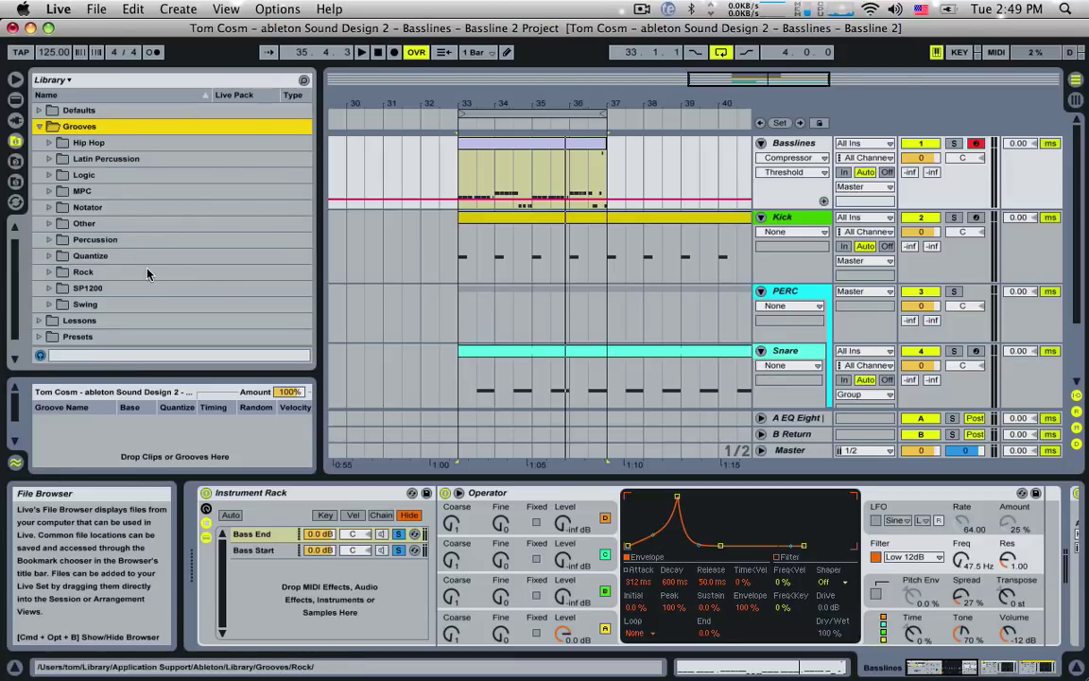
scroll(138, 274, "down", 2)
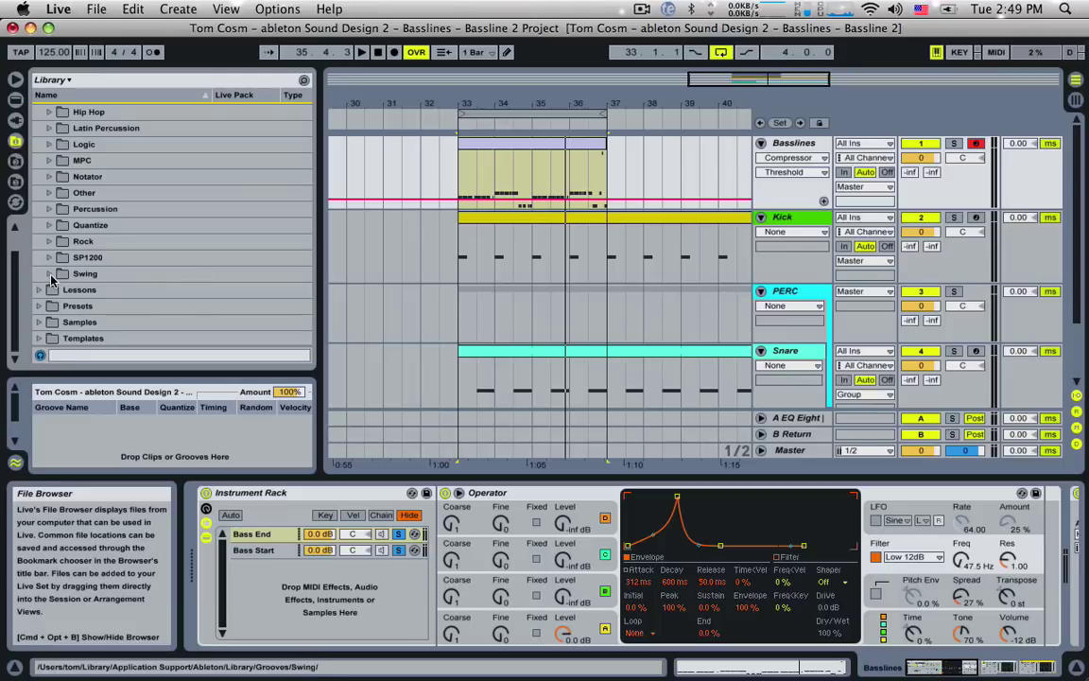
left_click(49, 275)
scroll(145, 314, "down", 4)
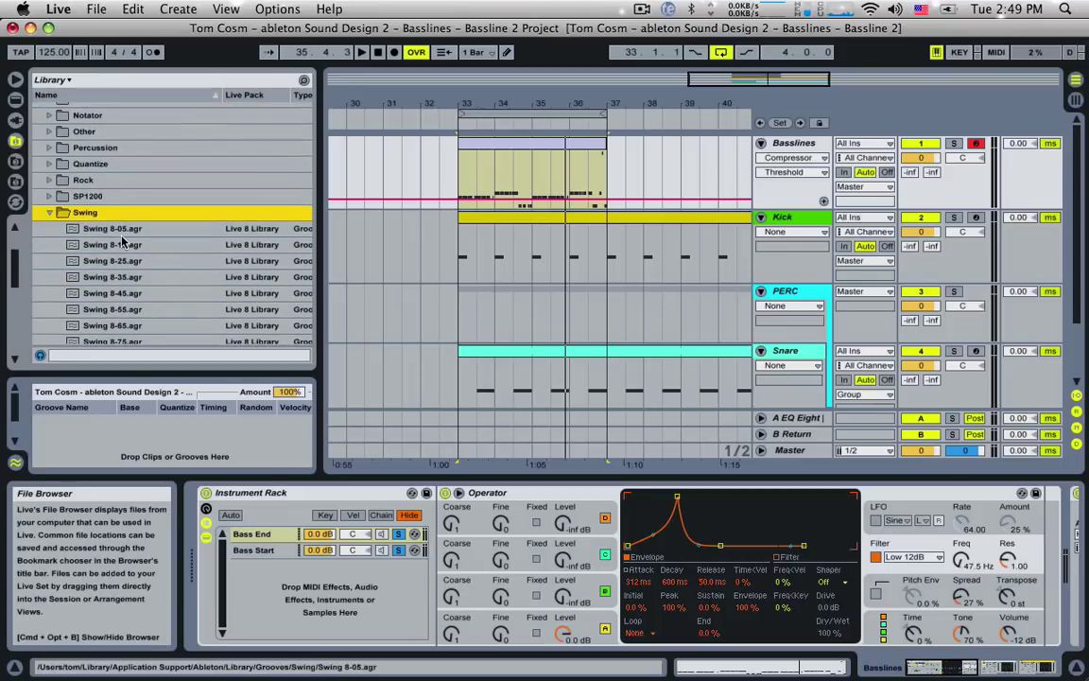
scroll(121, 241, "down", 3)
Look through the available Swing grooves in the 8, 16 and 32 series.
left_click(132, 184)
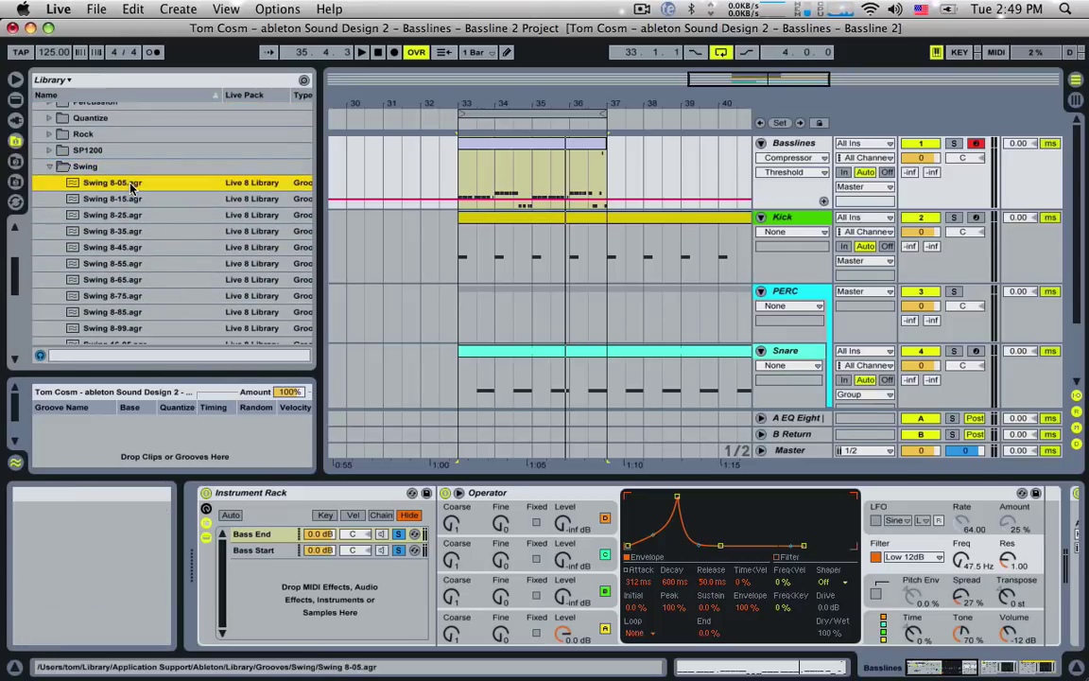
scroll(146, 234, "down", 2)
left_click(147, 233)
scroll(147, 234, "down", 3)
left_click(126, 267)
scroll(125, 266, "down", 1)
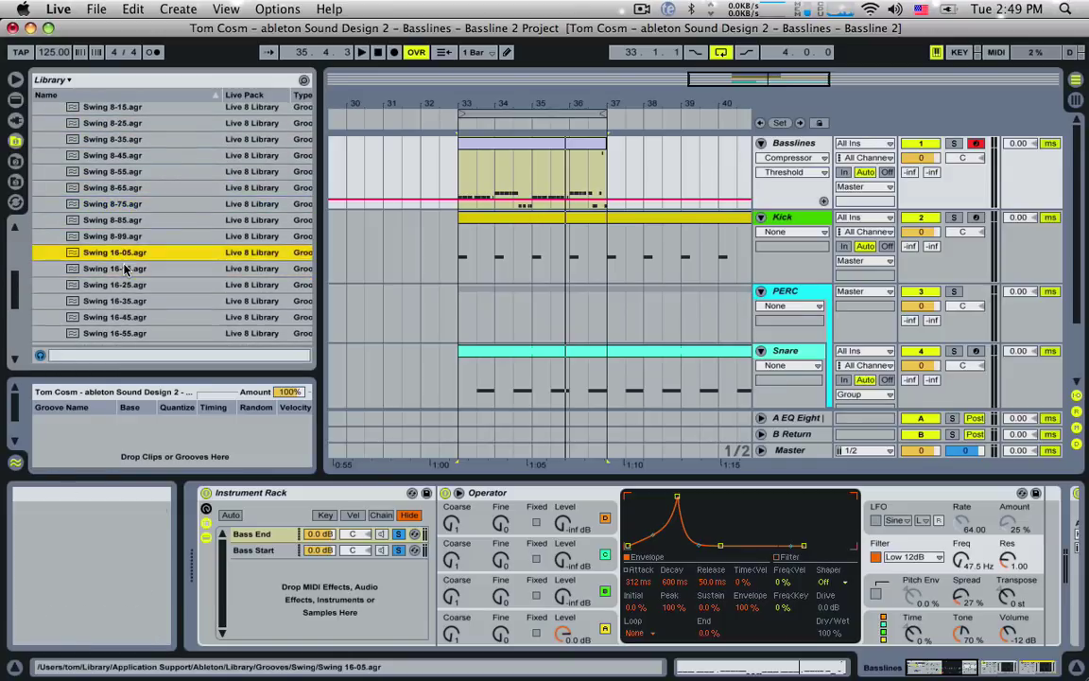
key("Down")
key("Down")
key("Down")
key("Down")
key("Down")
key("Down")
key("Down")
key("Down")
key("Down")
key("Down")
key("Down")
key("Down")
key("Down")
key("Down")
key("Down")
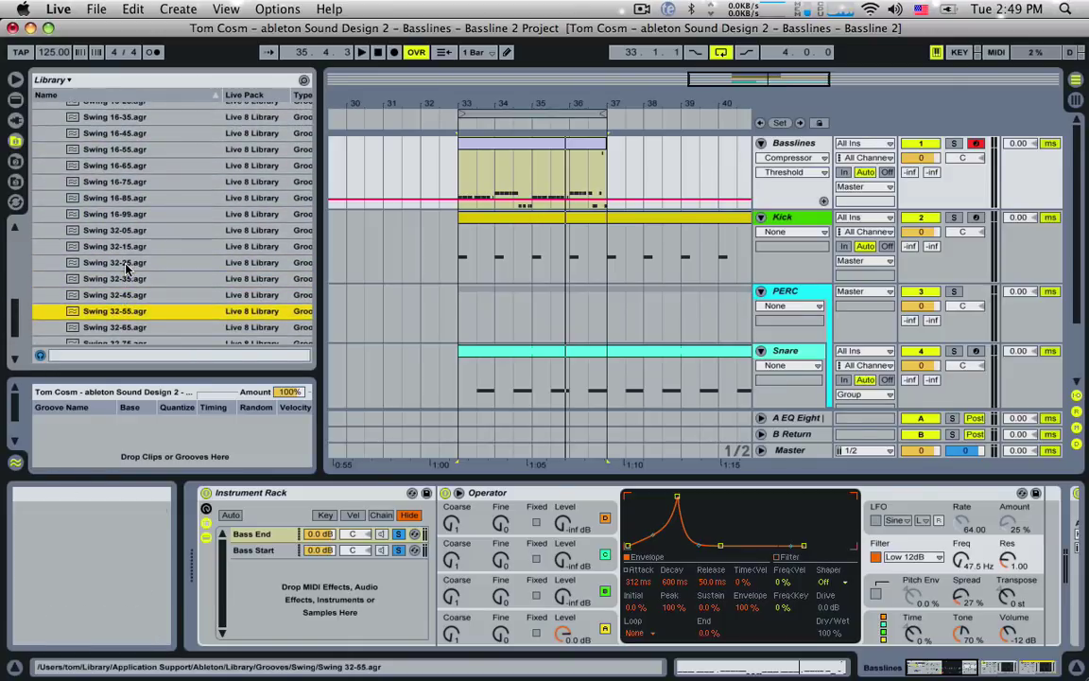
scroll(126, 267, "up", 3)
left_click(125, 249)
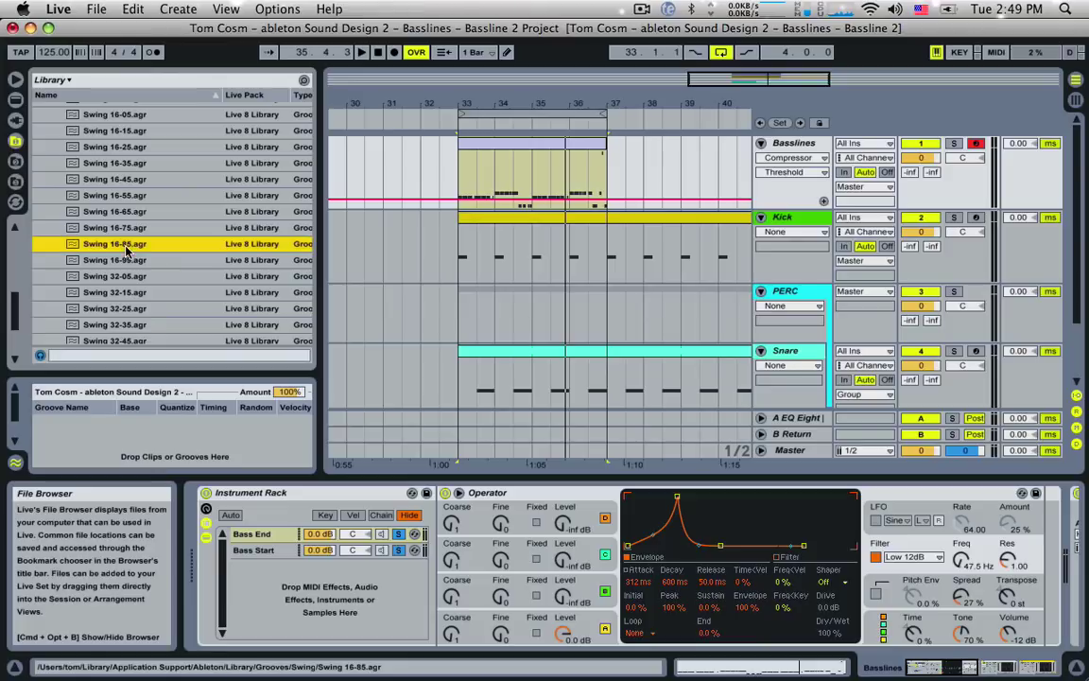
key("Up")
key("Up")
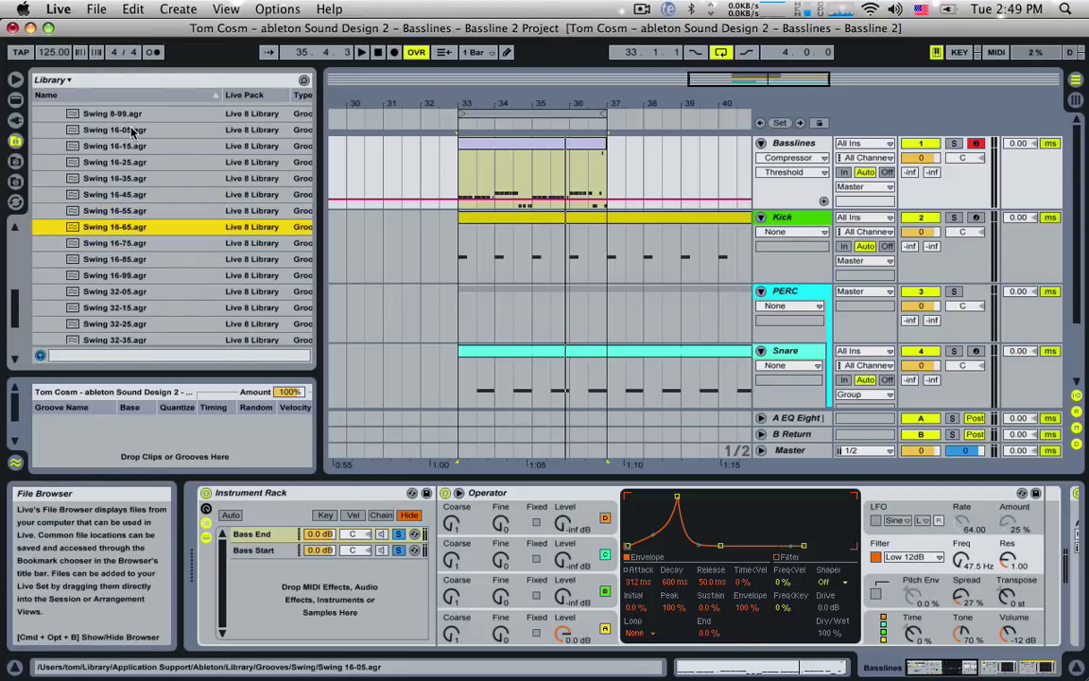
key("Up")
key("Up")
key("Up")
key("Up")
key("Up")
key("Up")
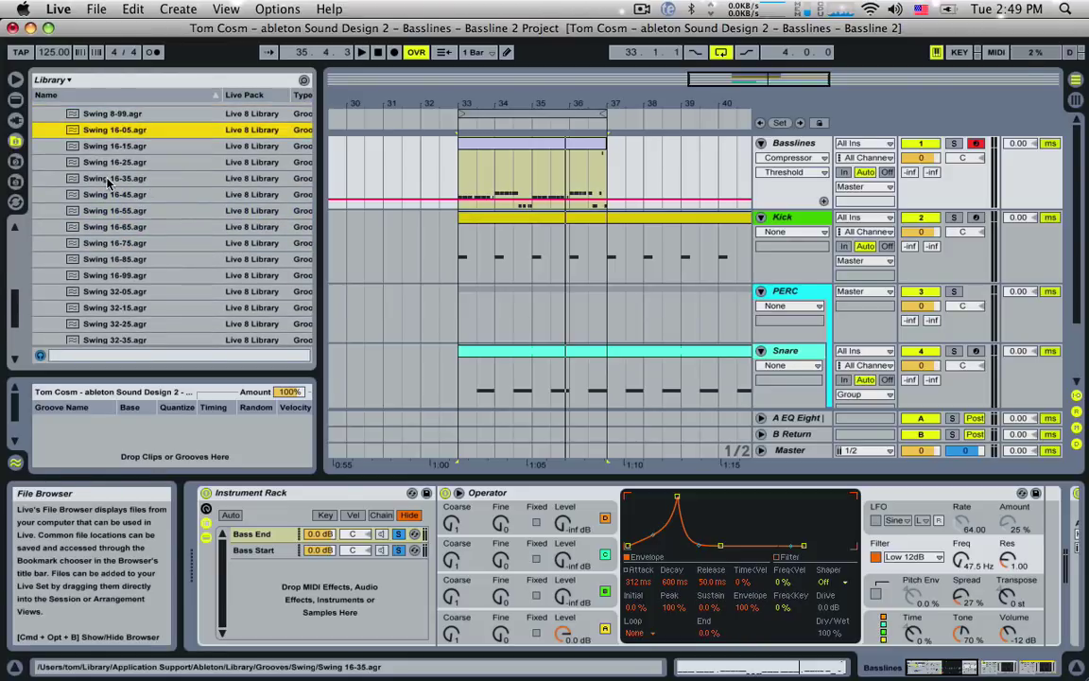
Load the Swing 16-75 groove into the Groove Pool and apply it to the Basslines clip.
left_click(119, 242)
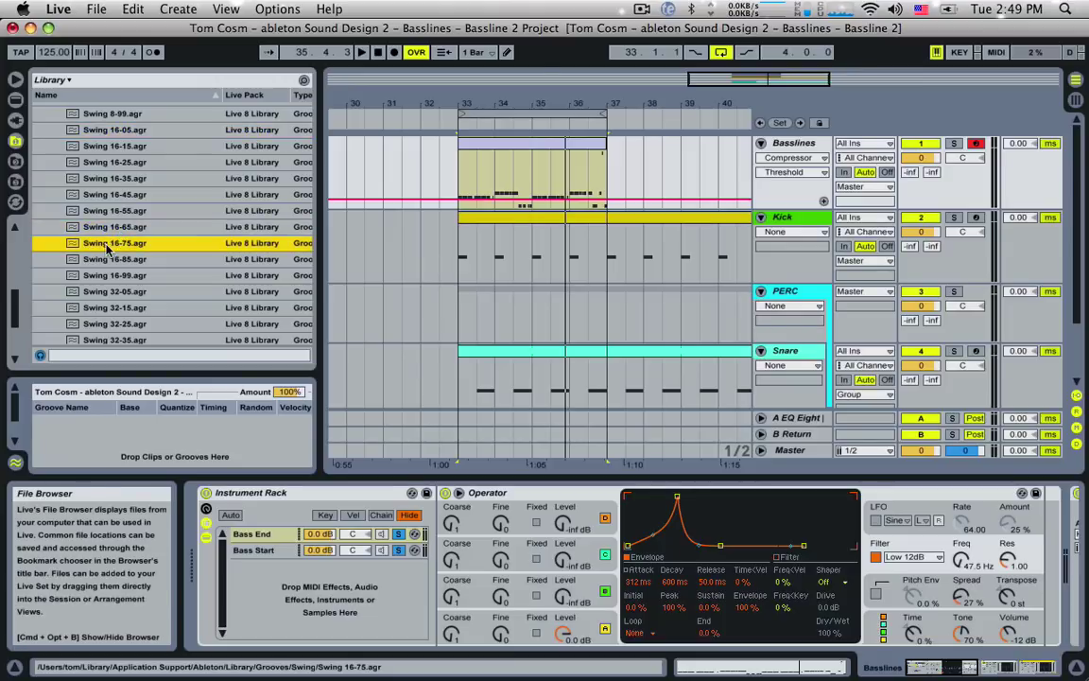
left_click_drag(80, 248, 109, 424)
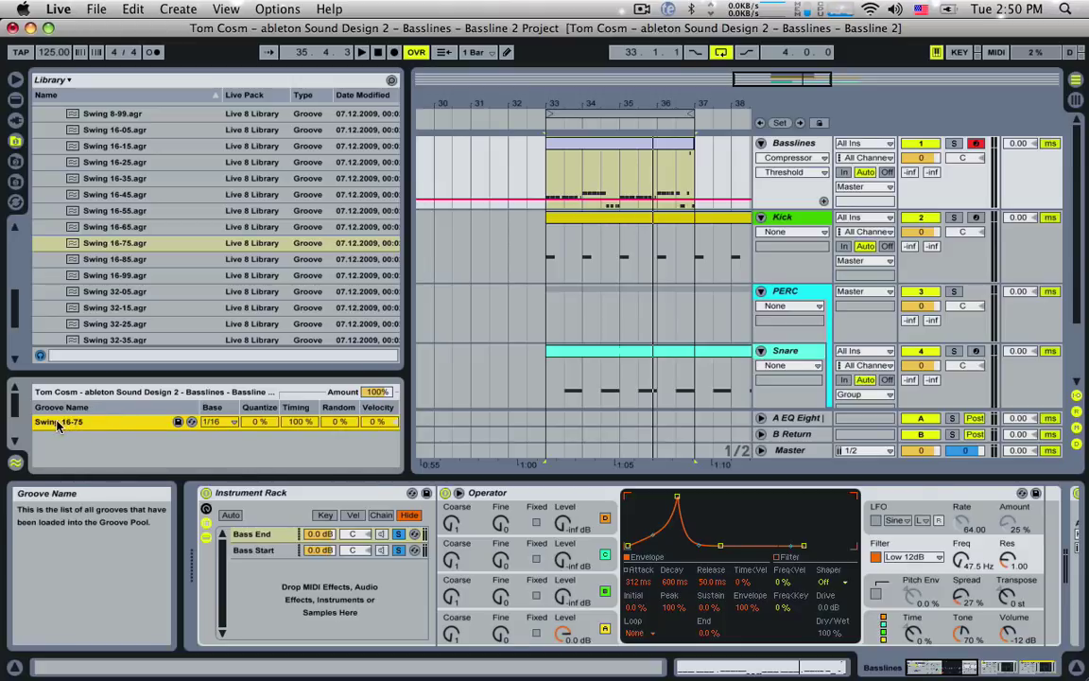
left_click_drag(57, 422, 623, 140)
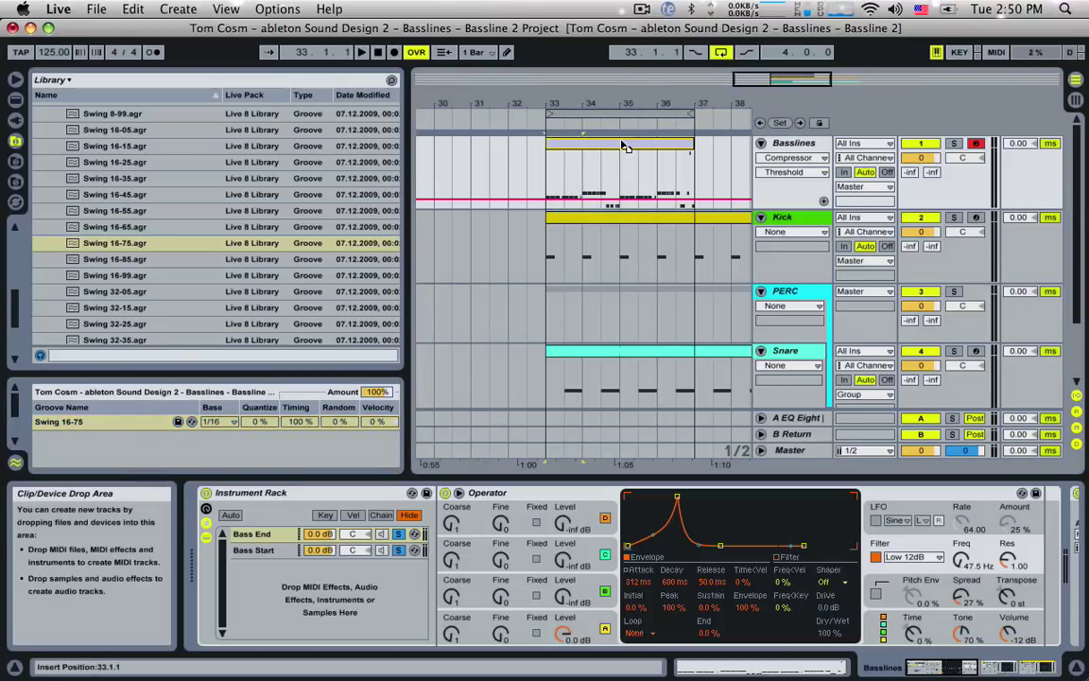
left_click_drag(621, 142, 621, 141)
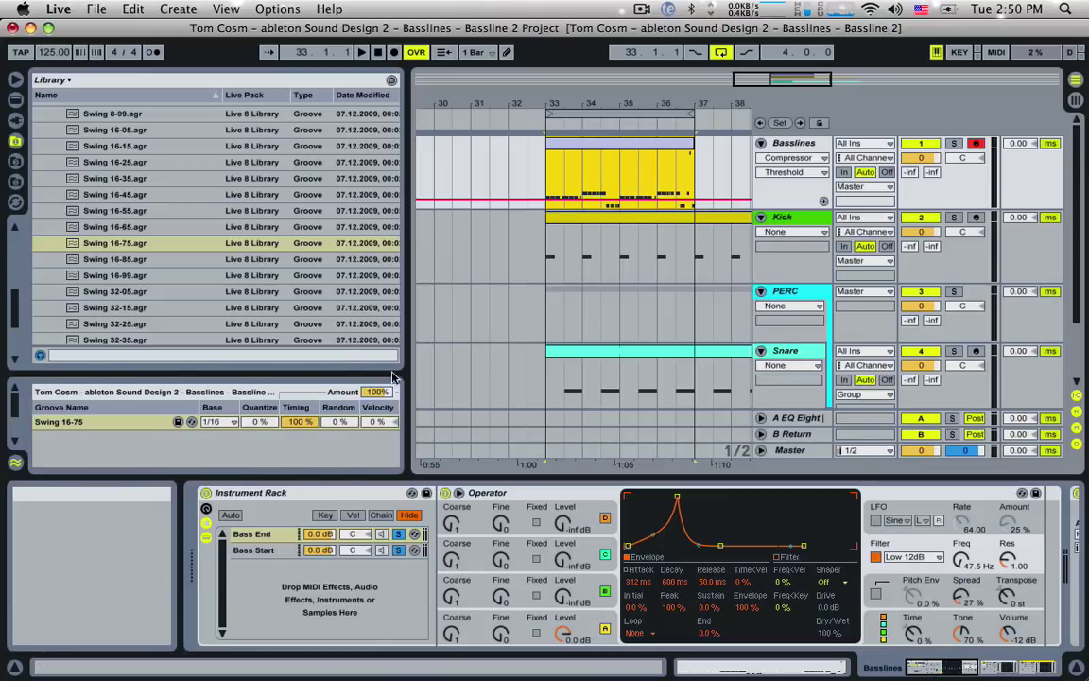
Insert a new MIDI track below Basslines and place the Swing 16-75 groove on it as a clip at bar 33.
left_click(76, 426)
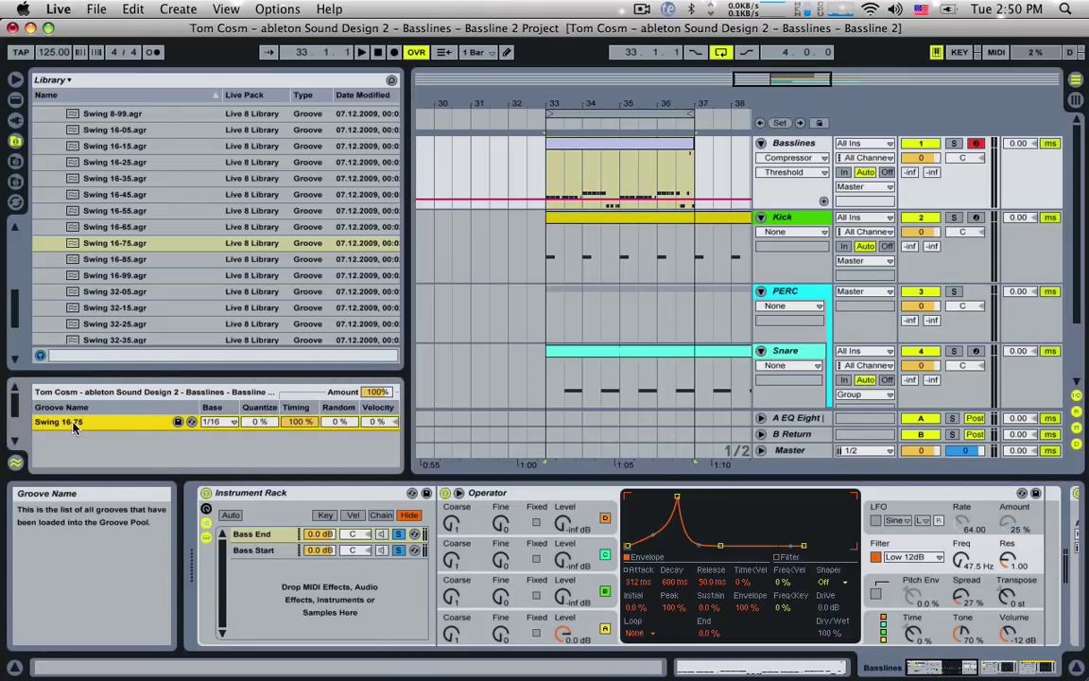
left_click(775, 141)
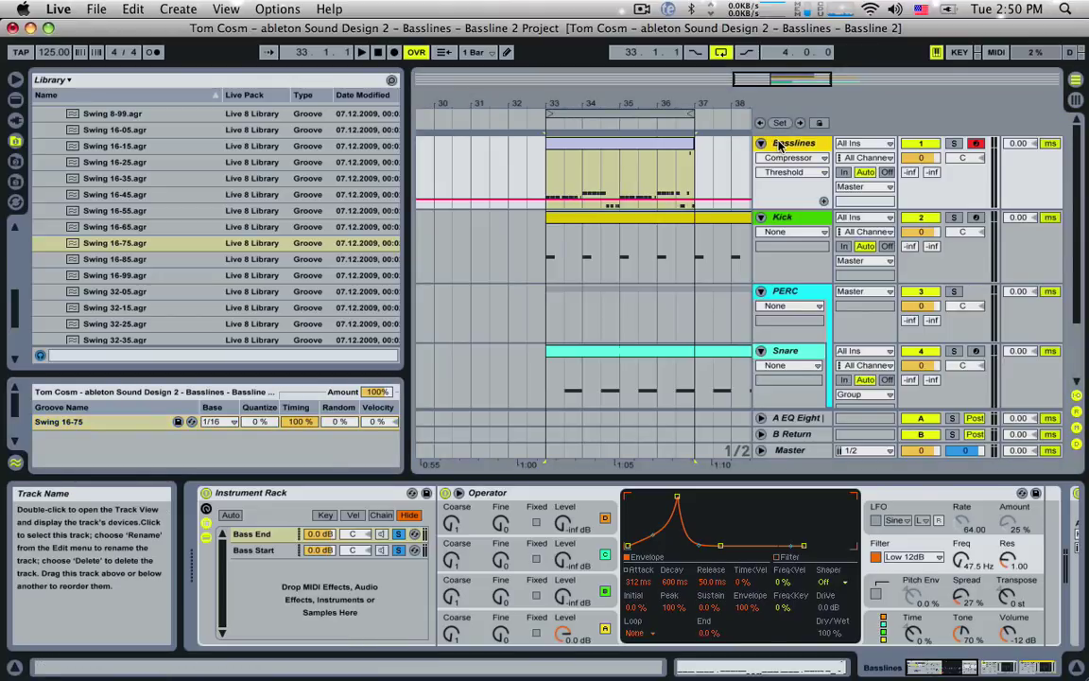
key("super+shift+t")
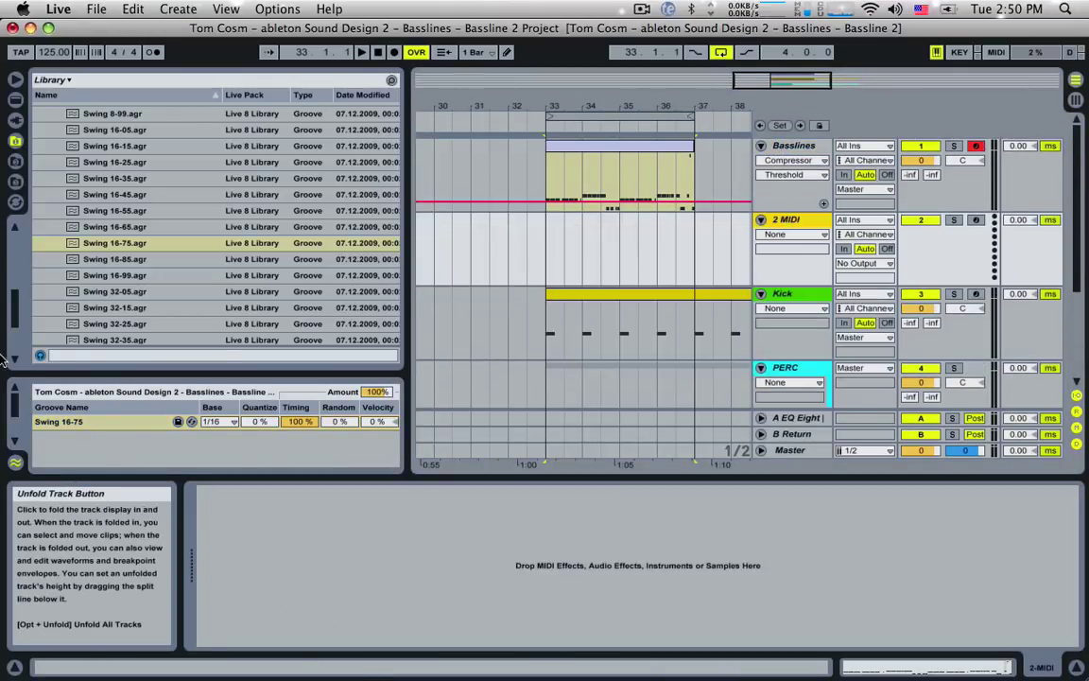
left_click_drag(58, 422, 548, 247)
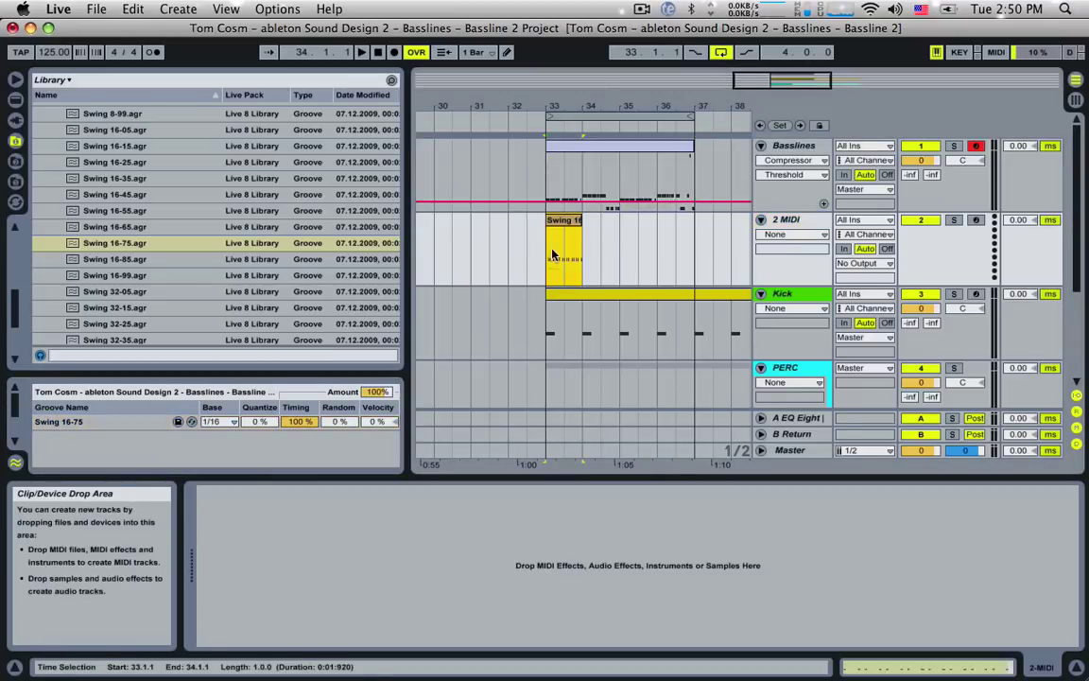
Open the Swing 16-75 clip in the note editor and bring its C1 notes into view.
left_click(571, 249)
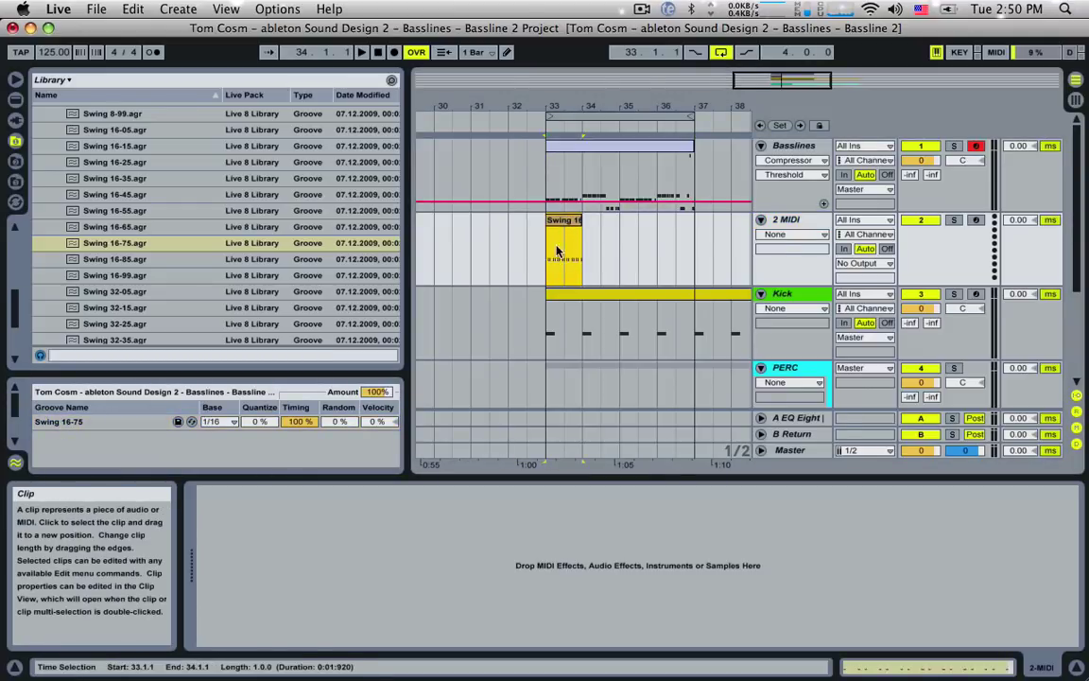
double_click(567, 221)
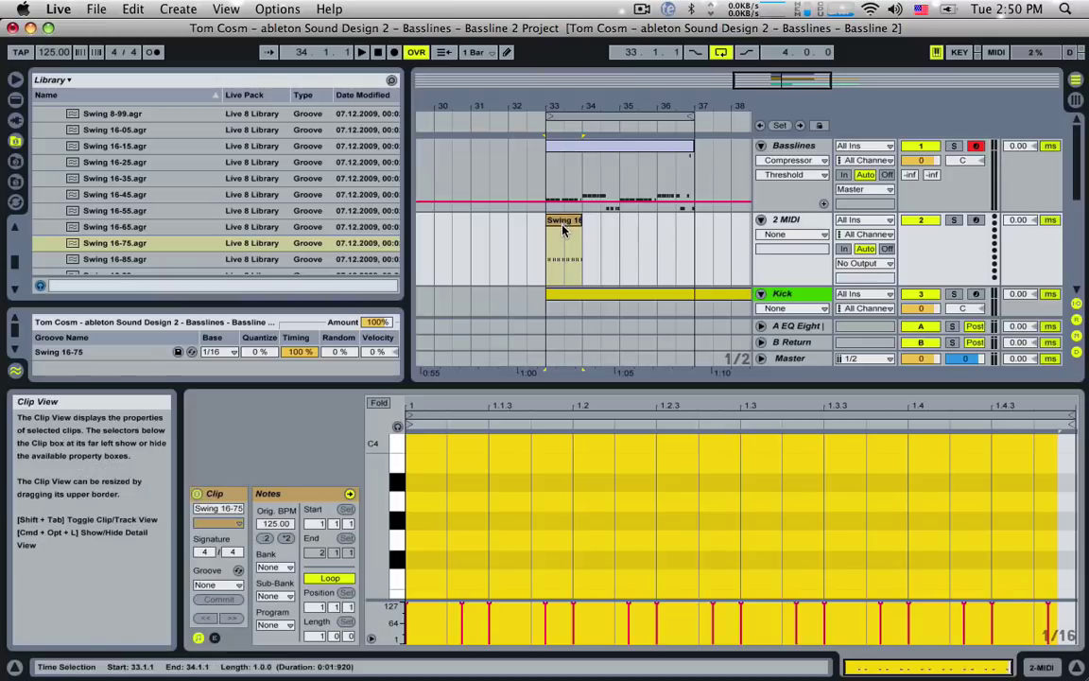
scroll(664, 543, "down", 3)
scroll(666, 540, "up", 5)
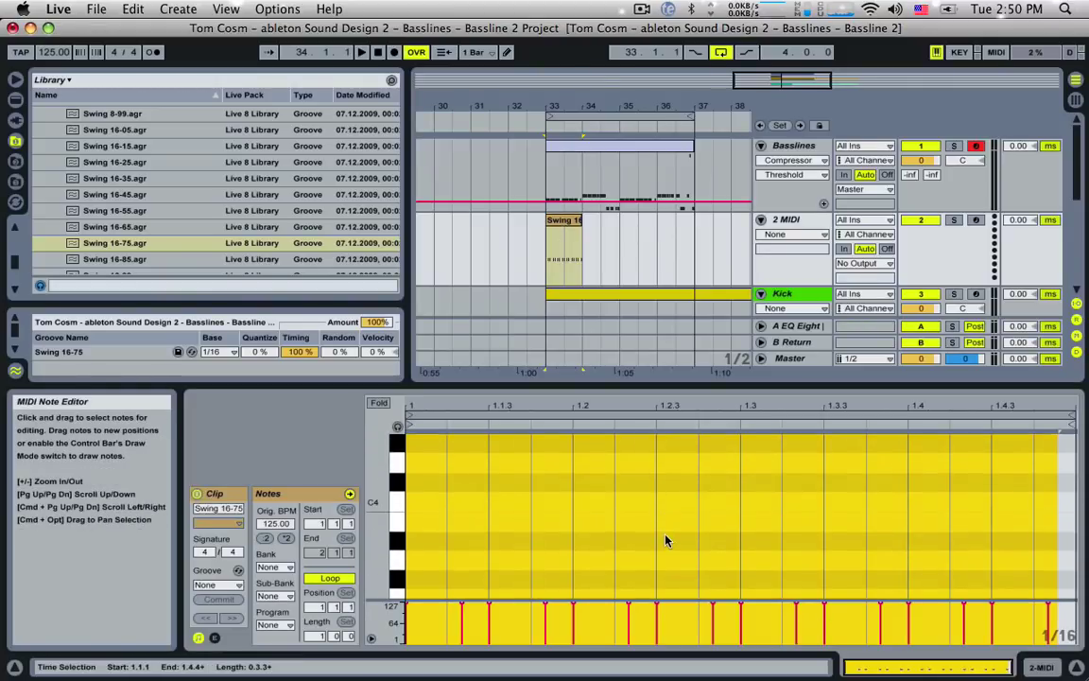
scroll(665, 541, "down", 4)
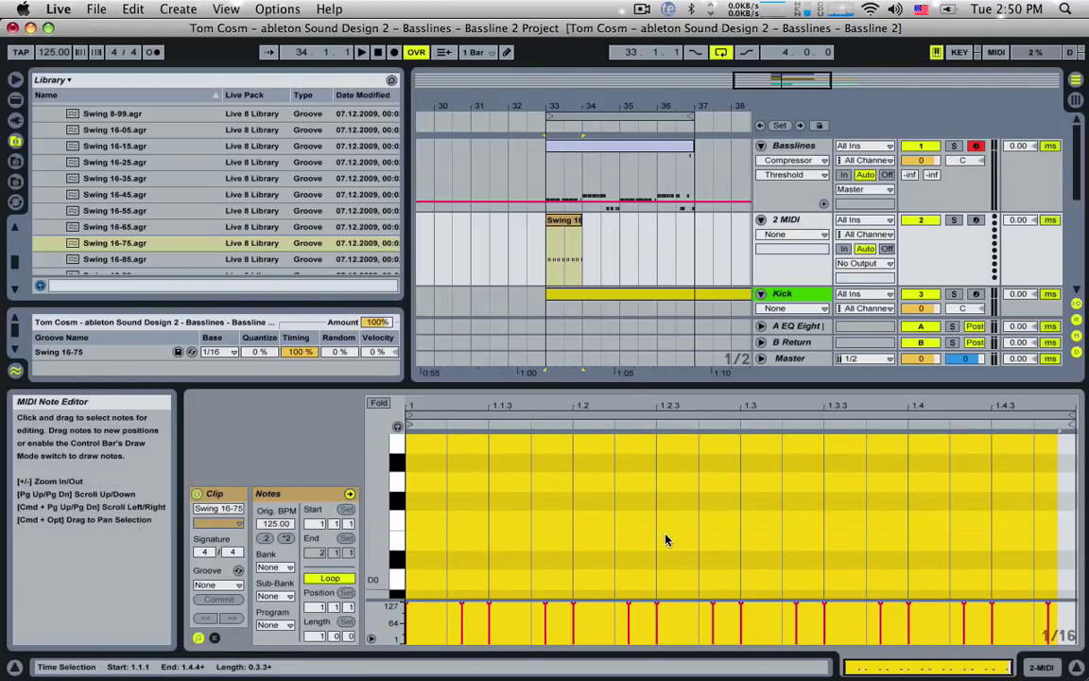
left_click(790, 534)
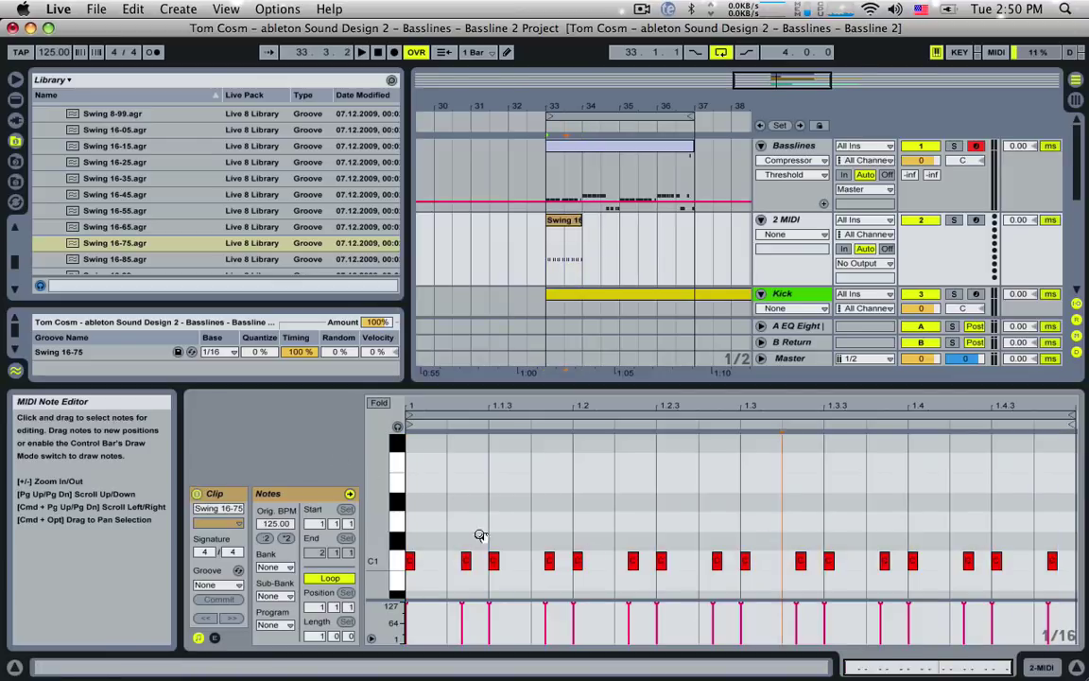
Set the note editor's adaptive grid to Narrow and examine the Swing 16-75 notes' timing against it.
mouse_move(863, 663)
left_mouse_down()
mouse_move(863, 677)
mouse_move(853, 671)
left_mouse_up()
right_click(556, 483)
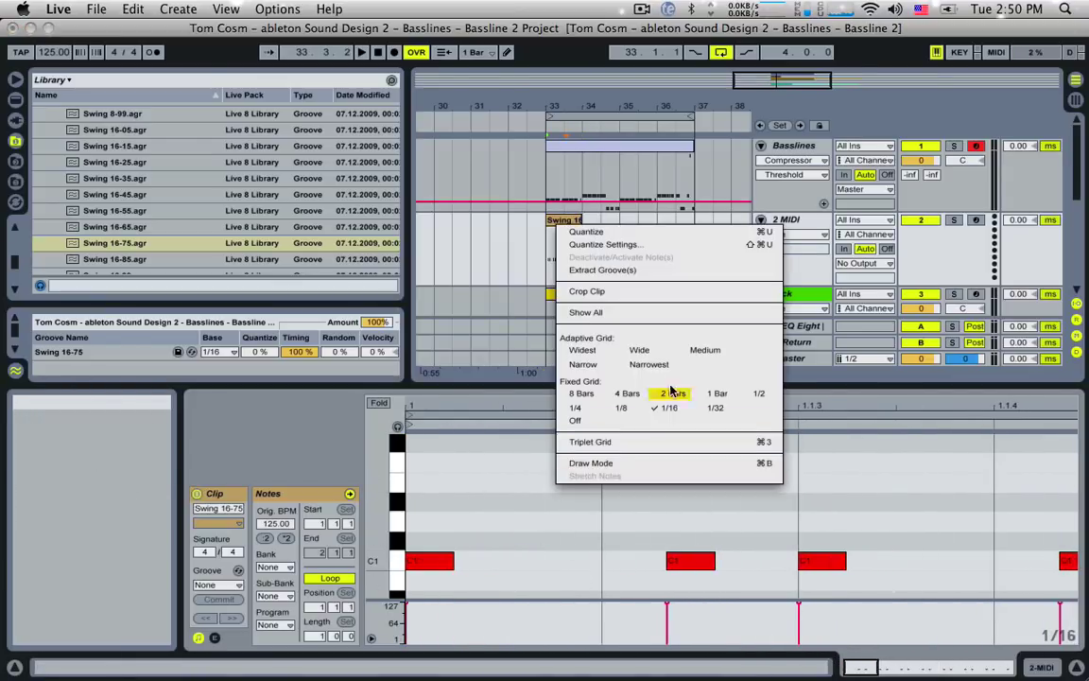
left_click(582, 364)
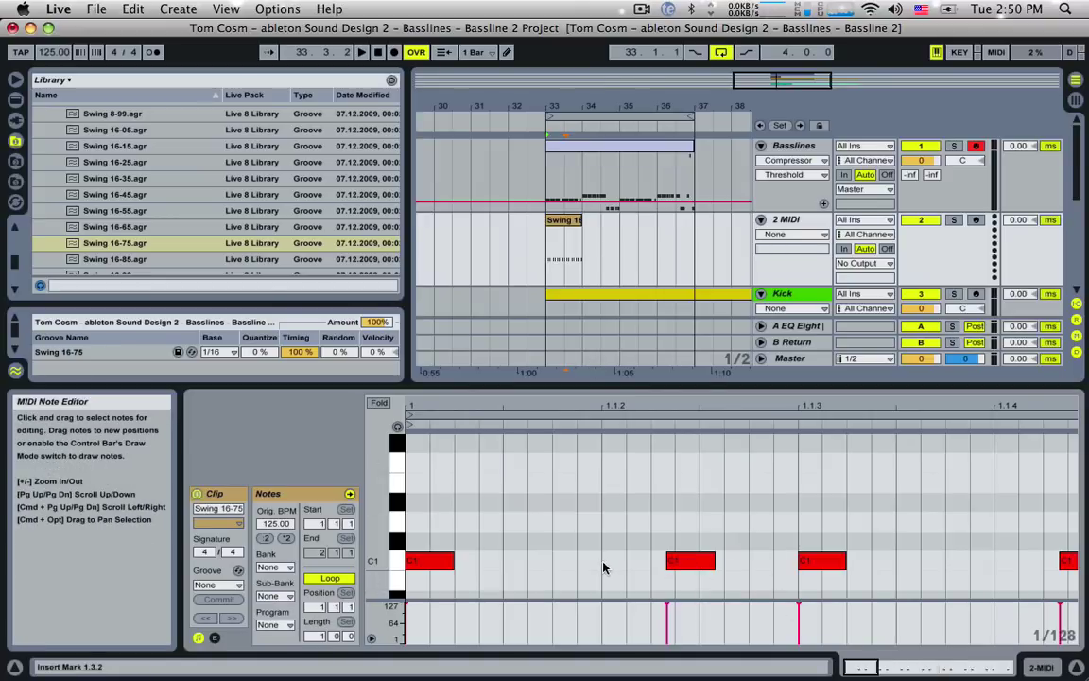
left_click_drag(855, 666, 854, 627)
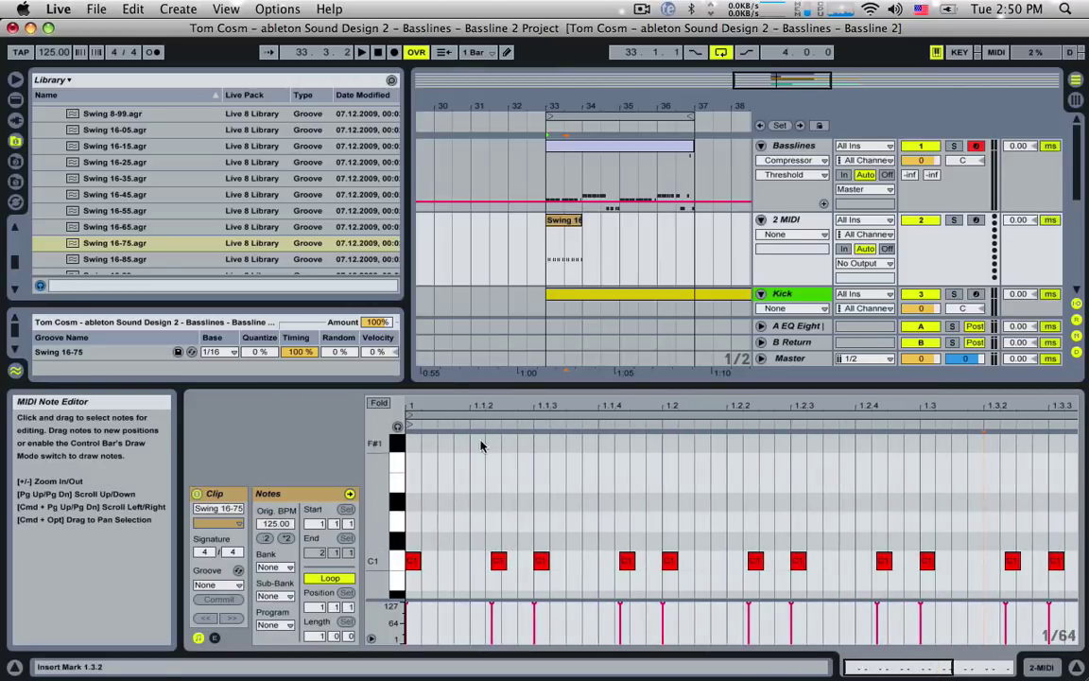
Compare the Swing 16-75 clip's notes with the Basslines clip's, and commit the groove to the Basslines clip.
left_click(565, 251)
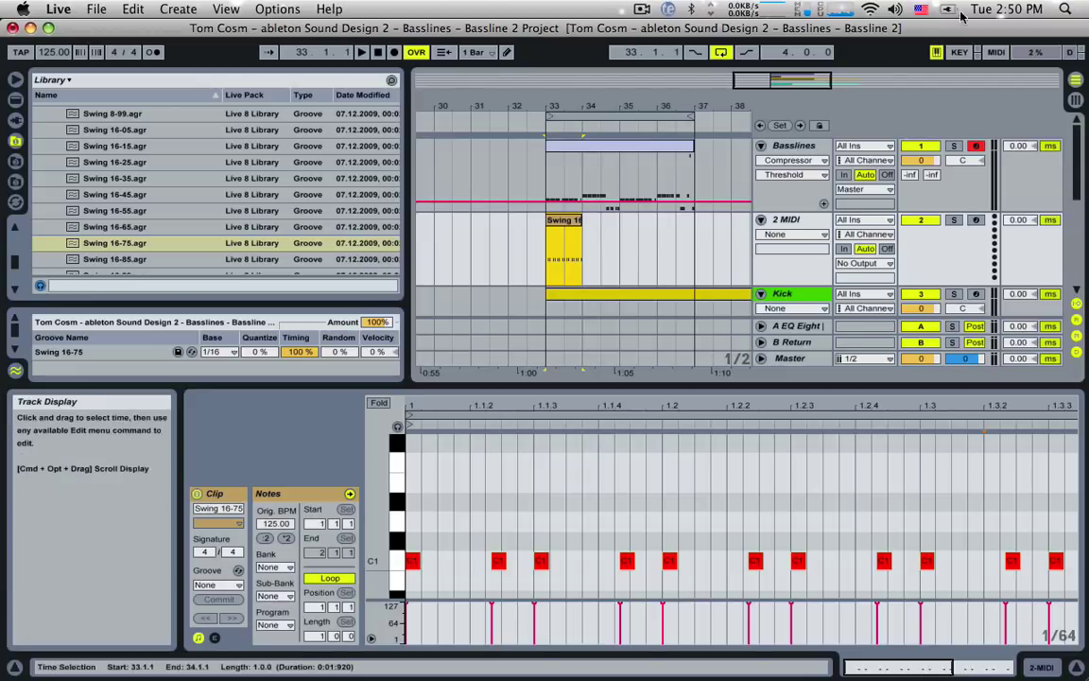
left_click(572, 171)
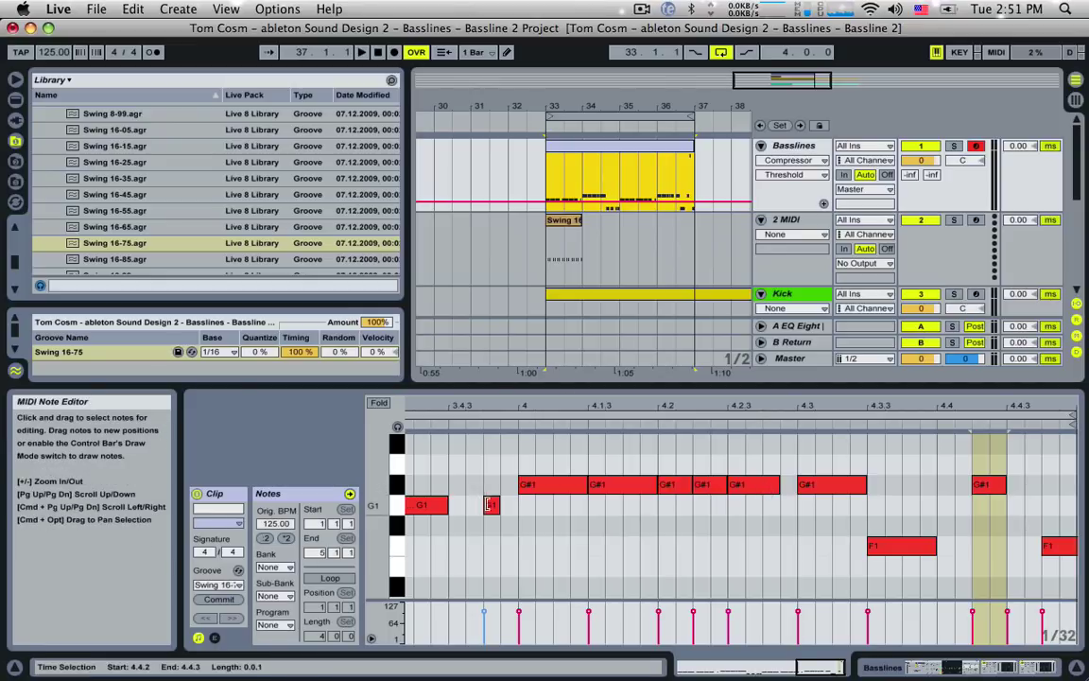
left_click(571, 250)
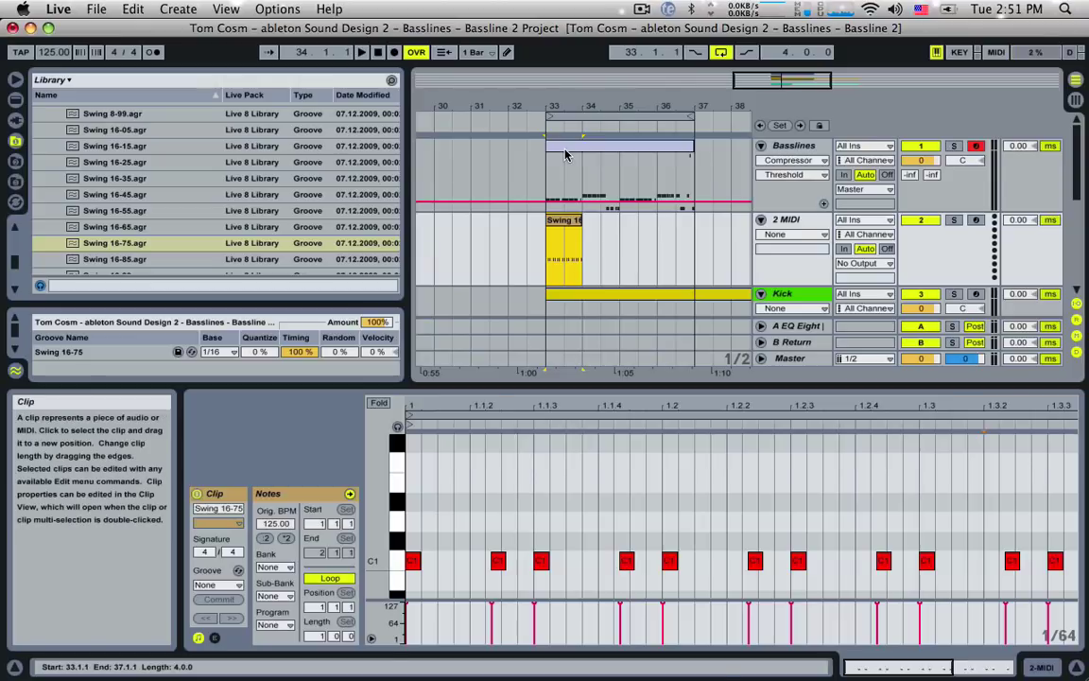
left_click(565, 156)
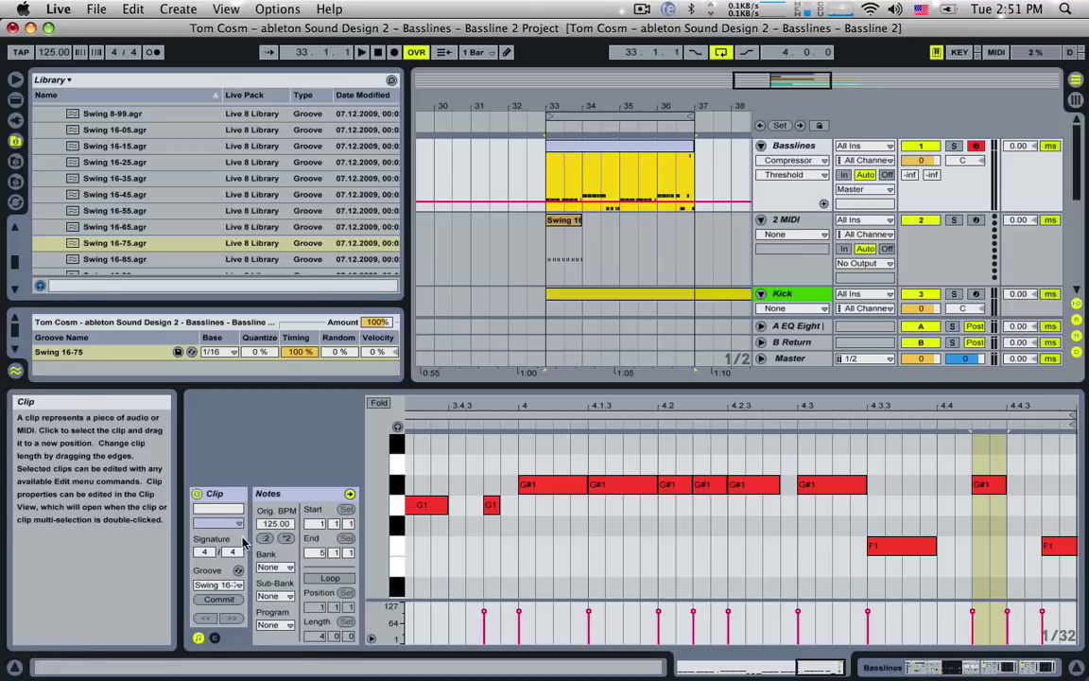
left_click(219, 601)
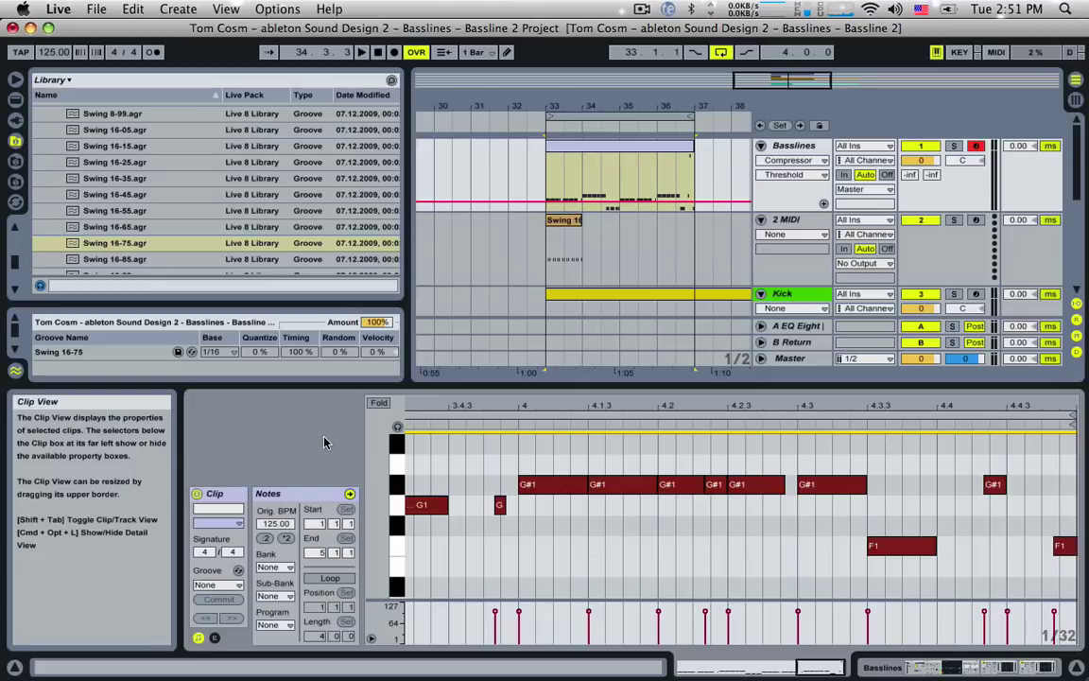
Undo the groove commit on the Basslines clip and delete the 2 MIDI track.
key("super+z")
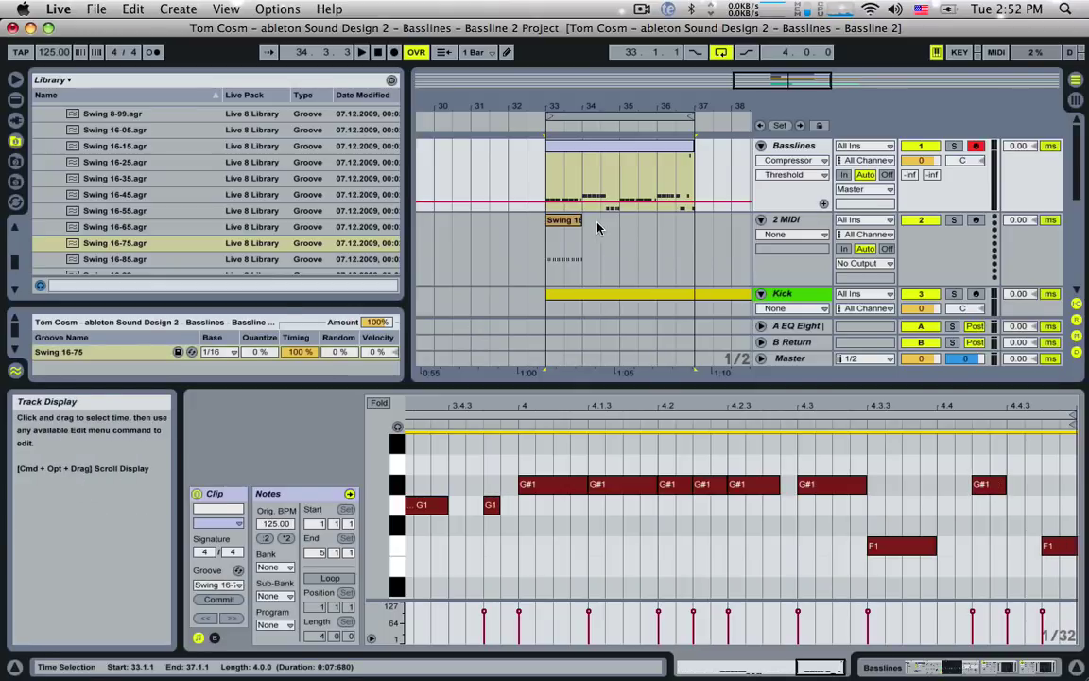
left_click(795, 221)
key("Delete")
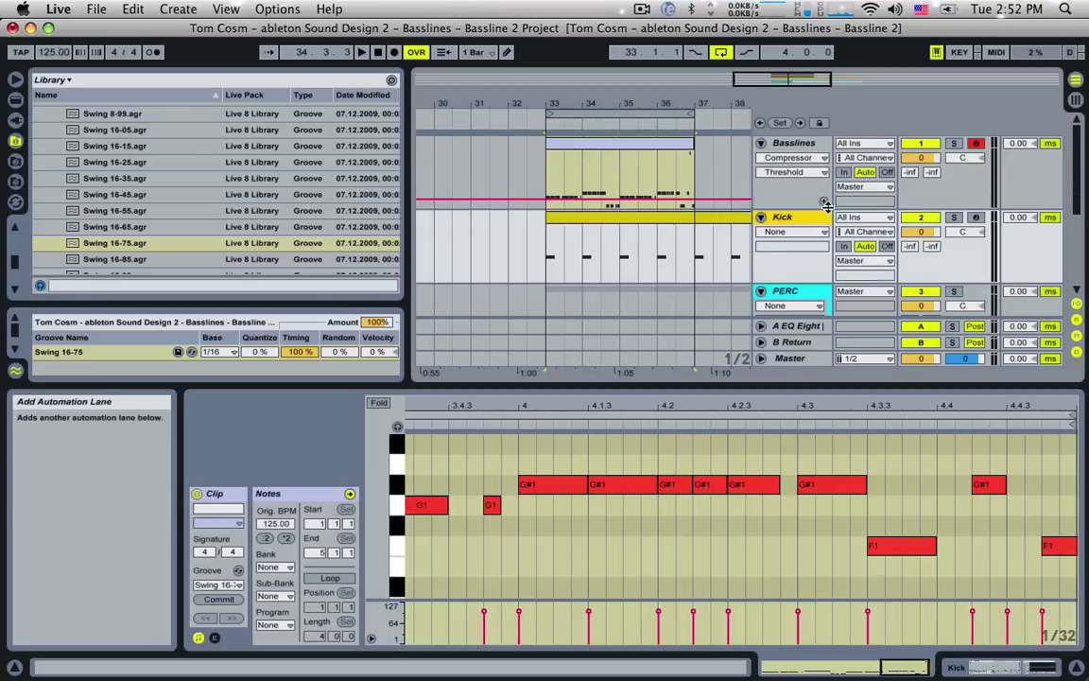
Play the arrangement from bar 33 to hear the Basslines clip with its uncommitted Swing 16-75 groove.
left_click(544, 171)
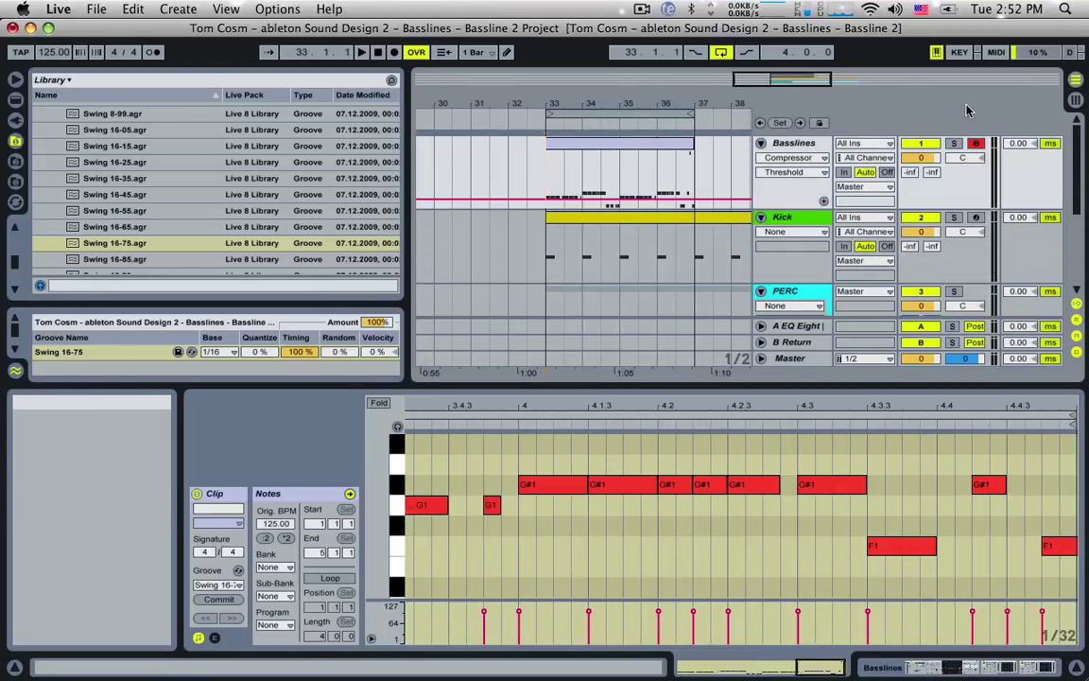
key("space")
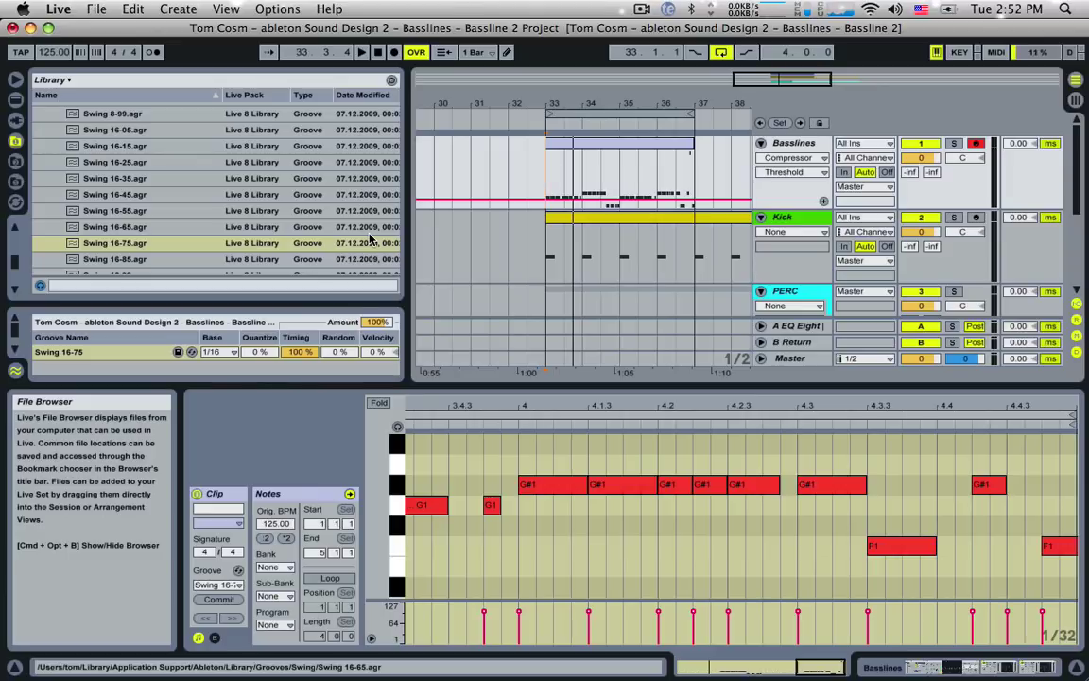
Open the Hats track's Impulse and audition its three VEH2 hi-hat samples.
scroll(664, 266, "down", 8)
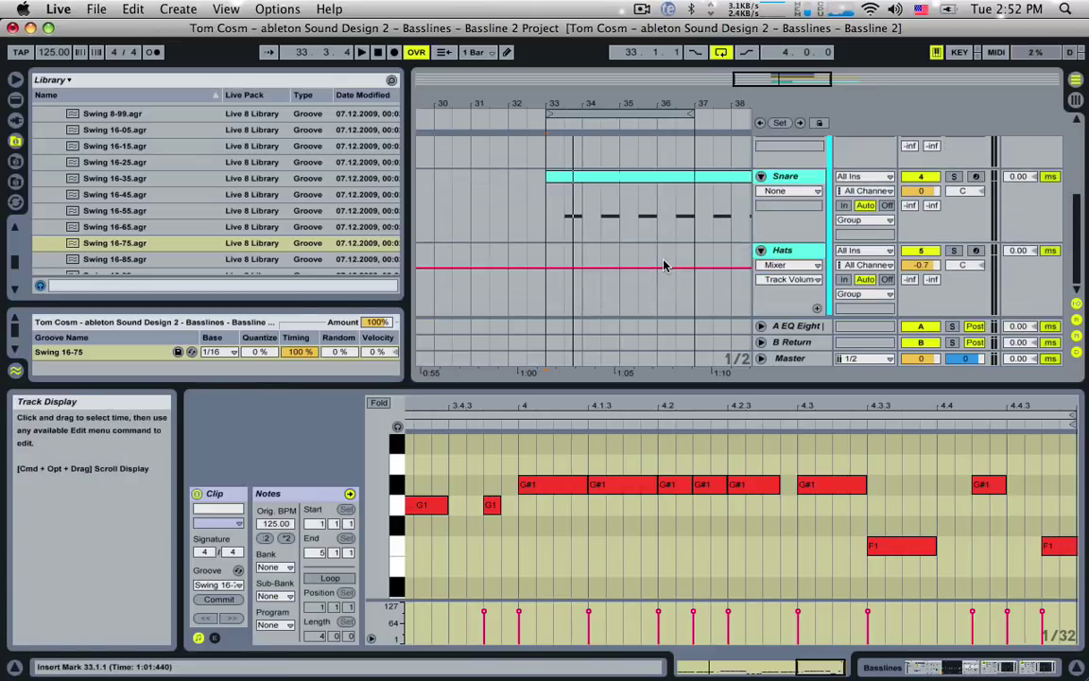
left_click_drag(542, 248, 696, 251)
double_click(777, 254)
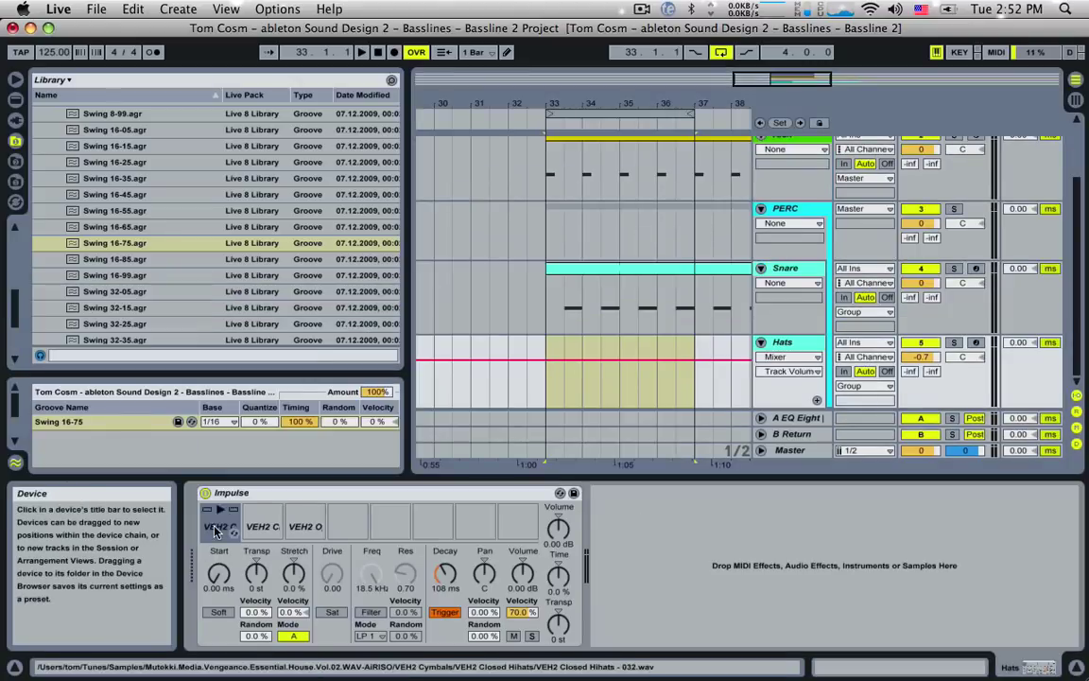
left_click(262, 525)
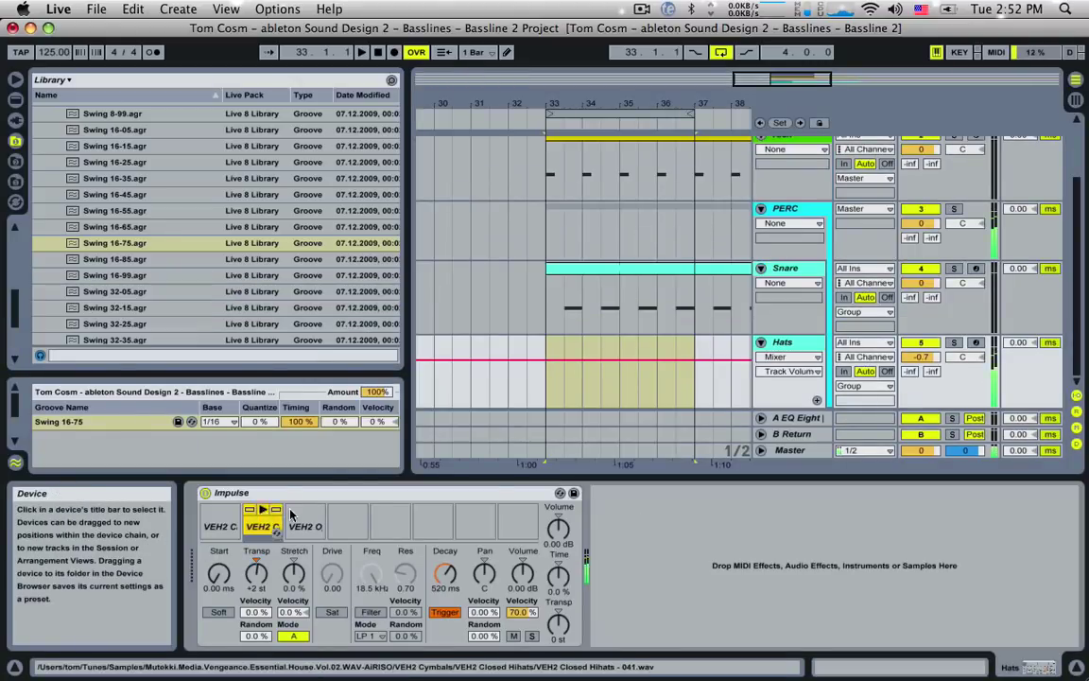
left_click(305, 526)
Insert a two-bar MIDI clip at bar 33 on the Hats track and open it in the note editor.
left_click_drag(547, 358, 619, 351)
key("super+shift+m")
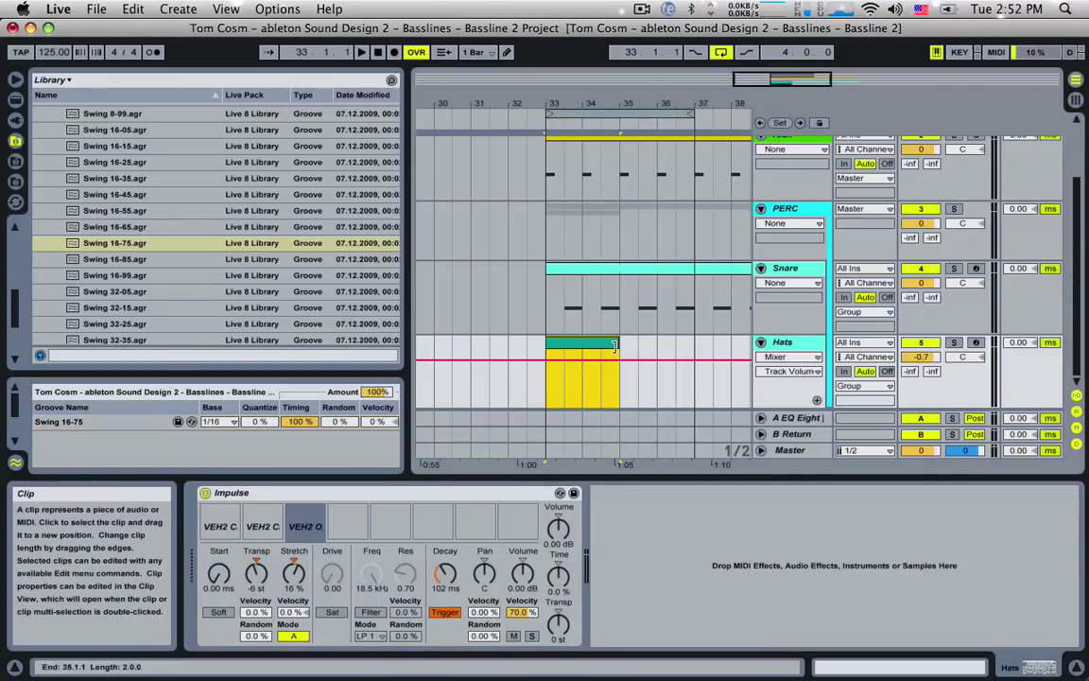
double_click(611, 342)
Fill both bars of the Hats clip with consecutive eighth-note VEH2 Closed Hihats - 032 notes.
double_click(493, 587)
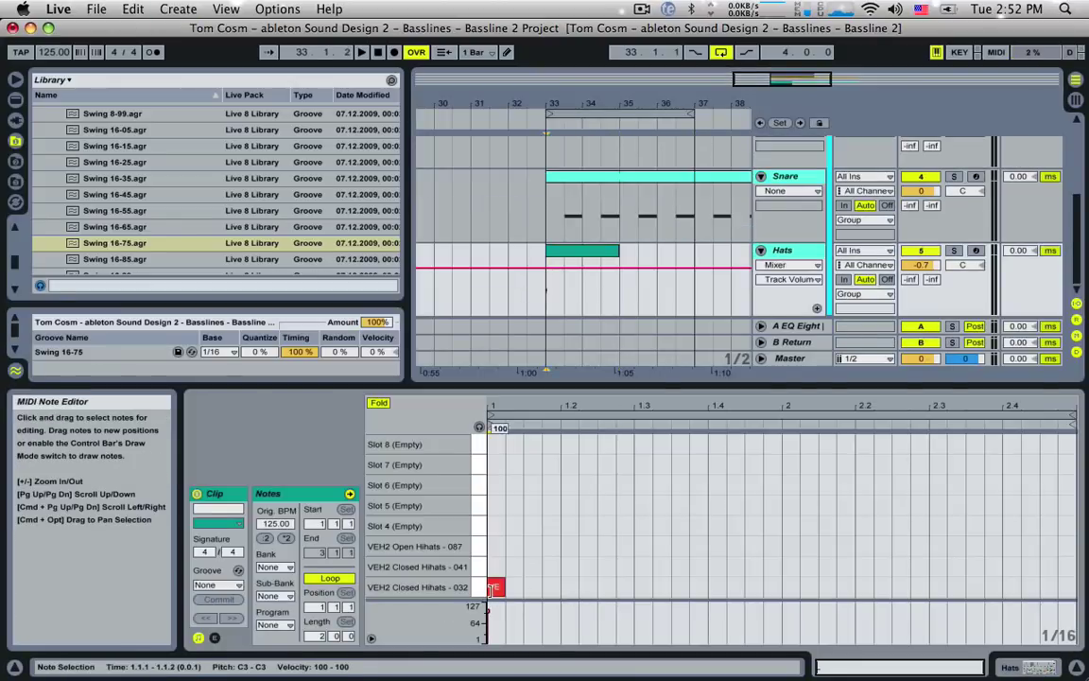
double_click(531, 587)
left_click(501, 586)
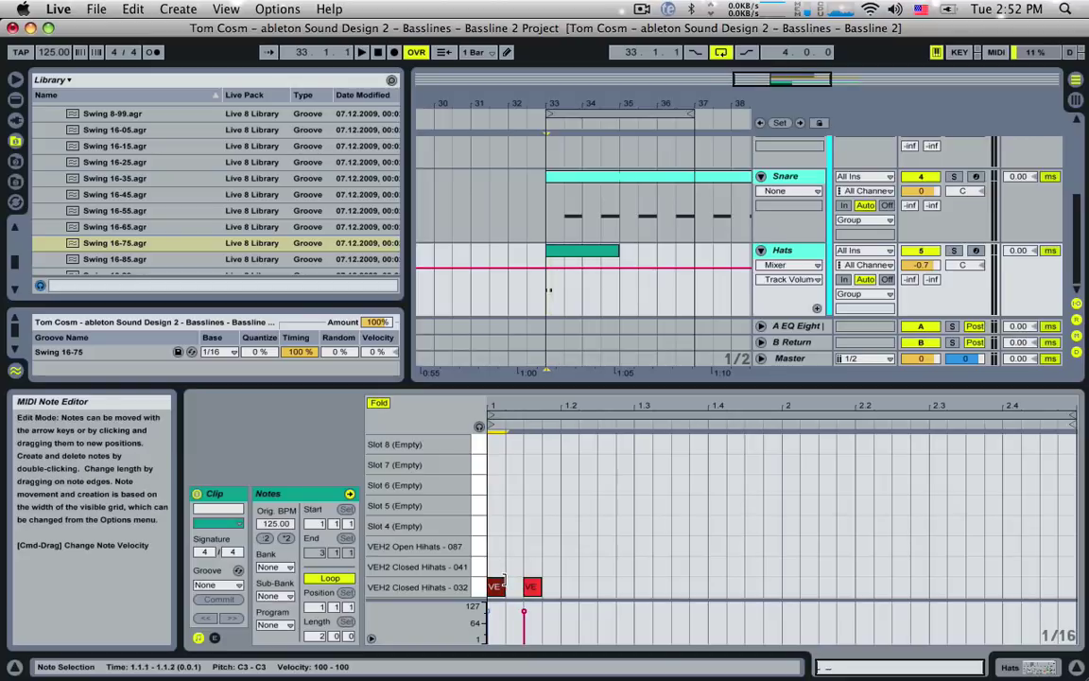
left_click_drag(502, 585, 517, 584)
key("super+d")
key("super+d")
key("super+d")
key("super+d")
key("super+d")
key("super+d")
key("super+d")
key("super+d")
key("super+d")
key("super+d")
key("super+d")
key("super+d")
key("super+d")
key("super+d")
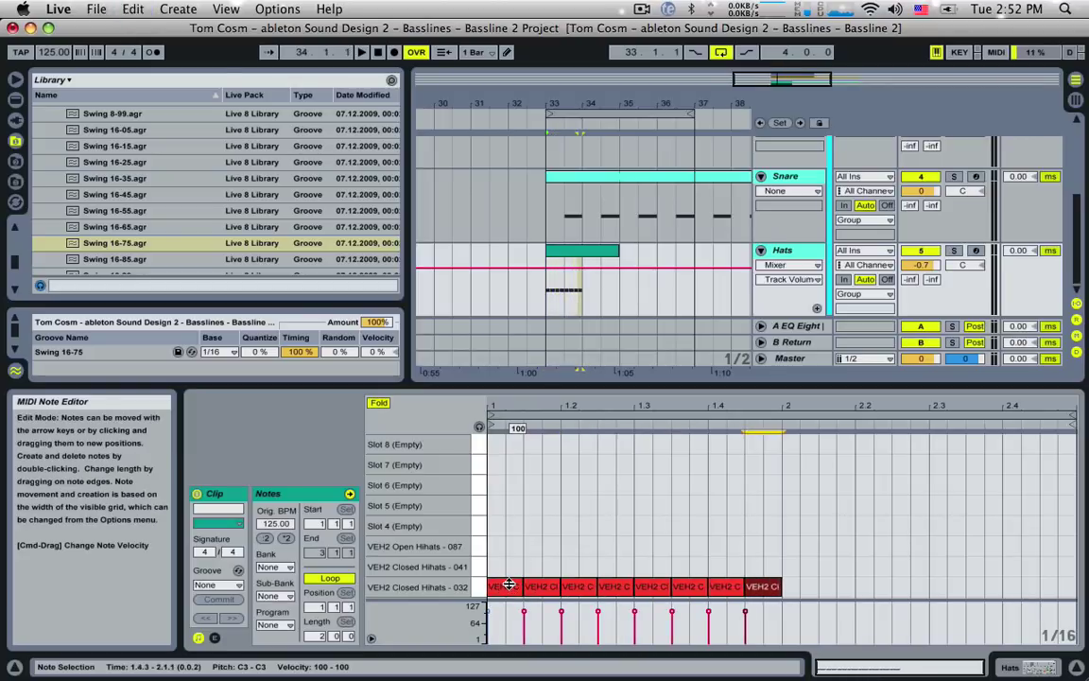
key("super+d")
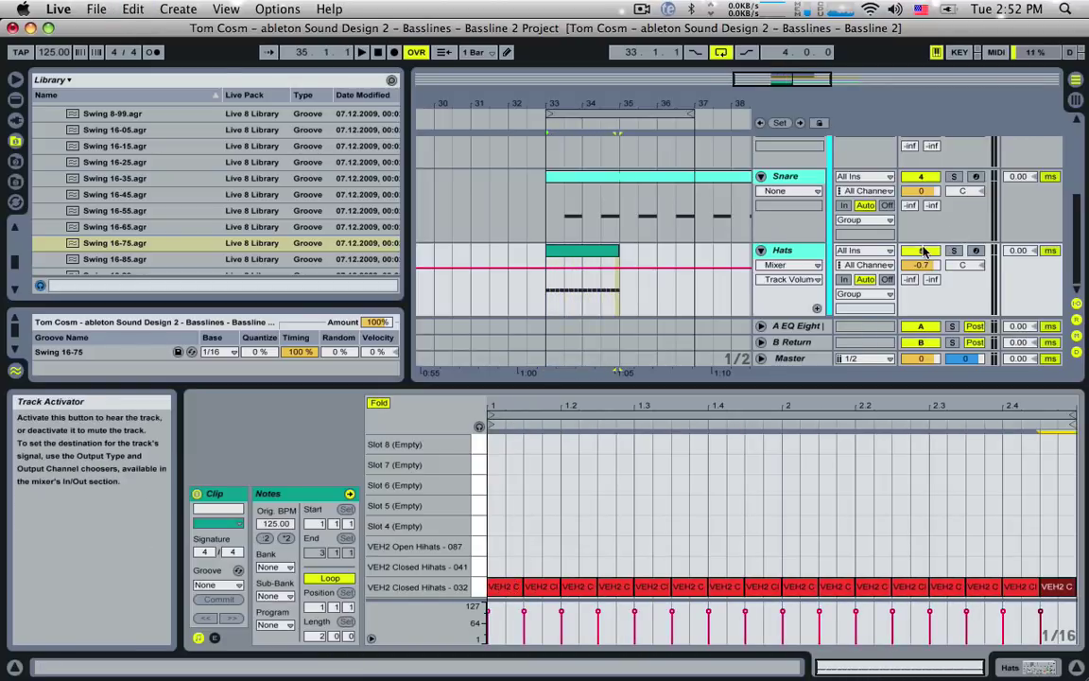
Solo and play the Hats track, and extend its looped clip to bar 37.
left_click(954, 249)
key("space")
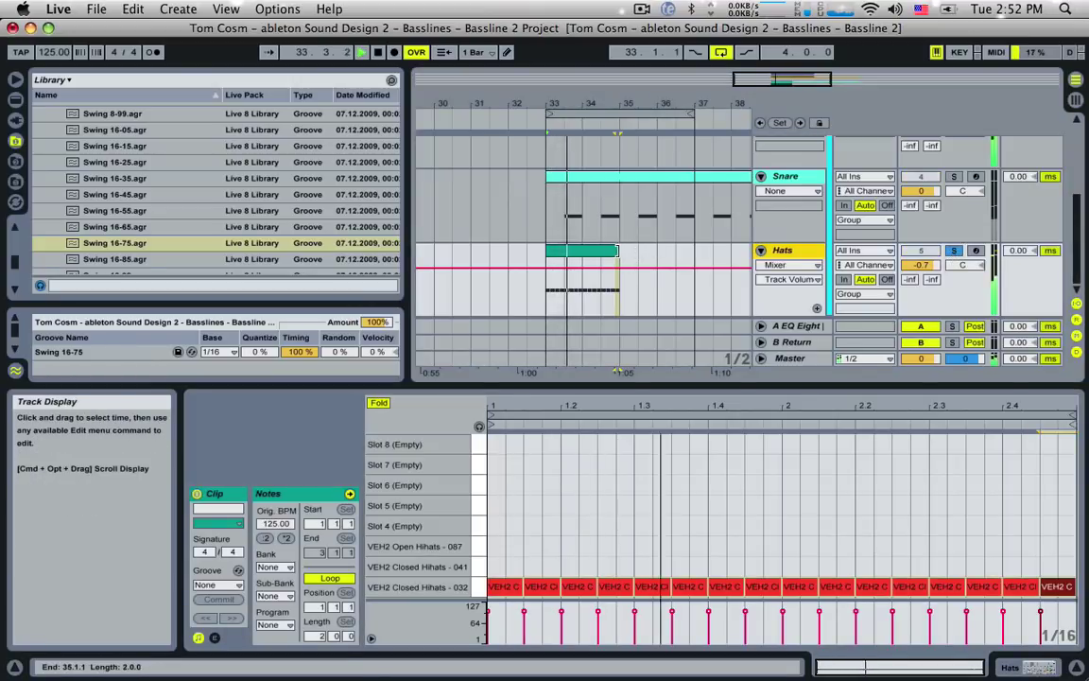
left_click_drag(619, 249, 689, 245)
key("space")
Shorten all the closed hi-hat notes in the Hats clip to sixteenths.
left_click_drag(511, 557, 1066, 590)
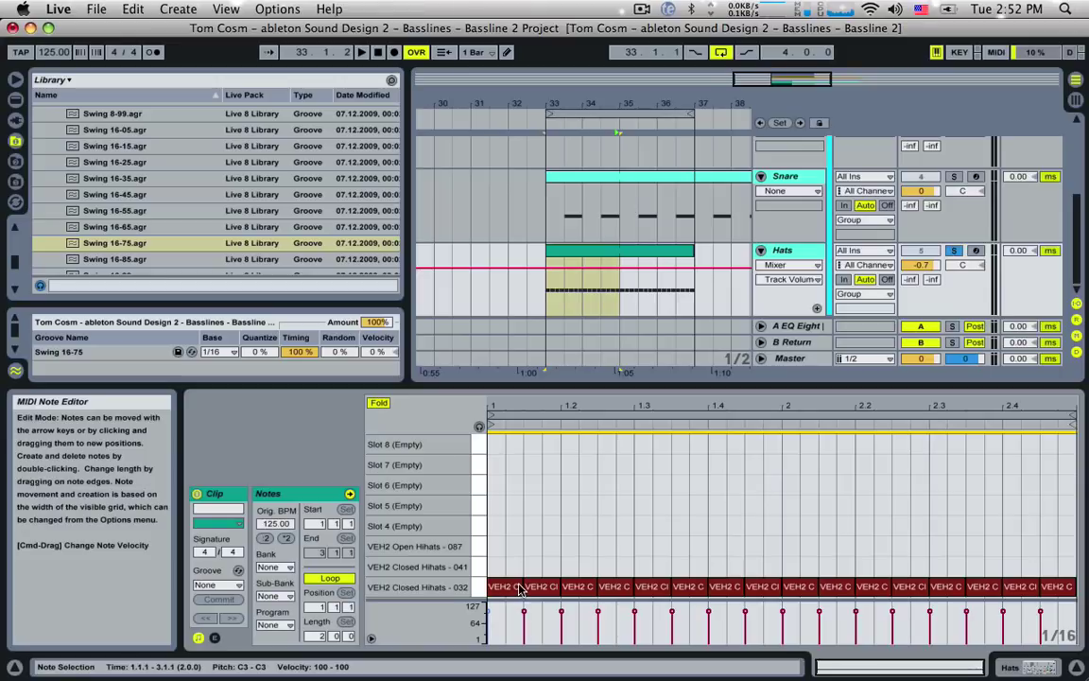
left_click_drag(516, 587, 501, 587)
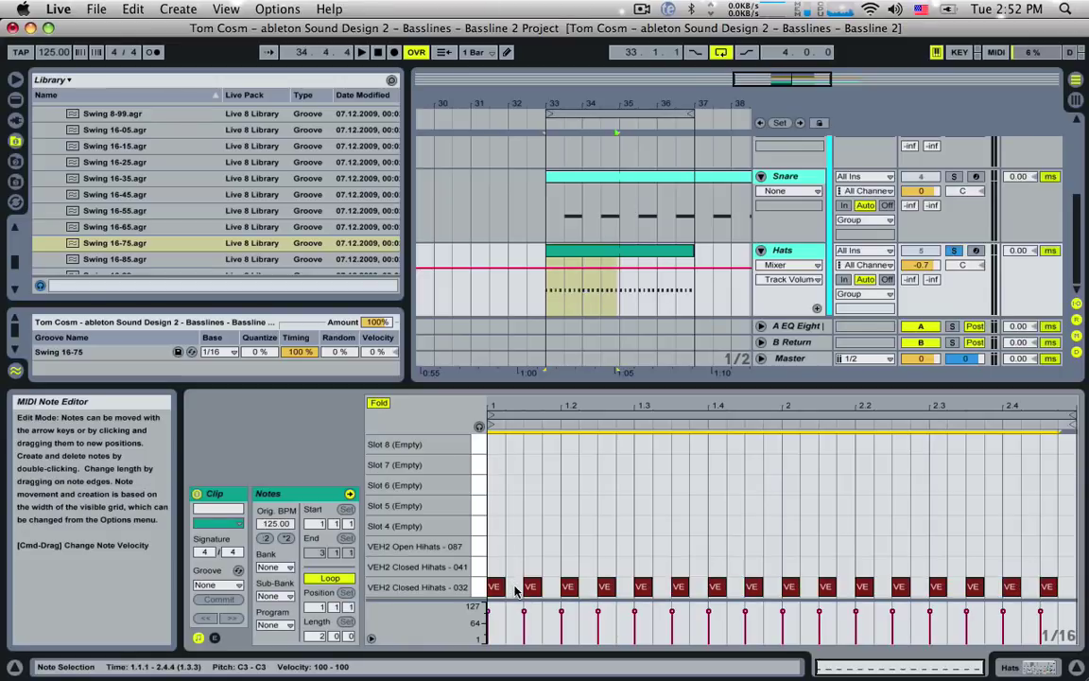
key("super+d")
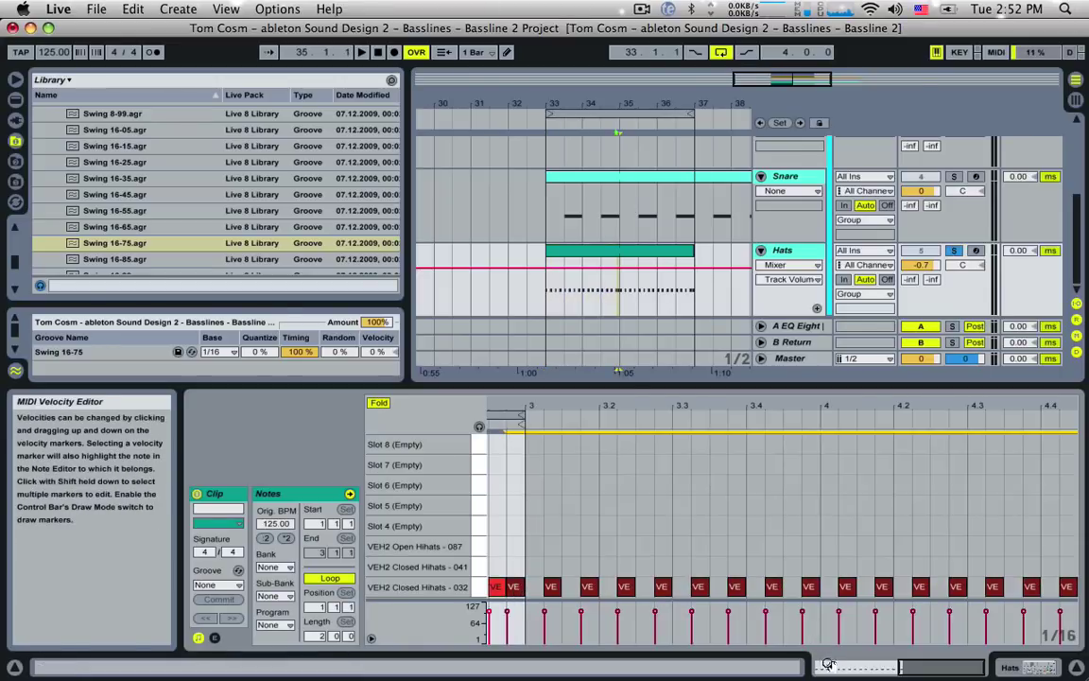
left_click_drag(908, 666, 834, 680)
key("super+z")
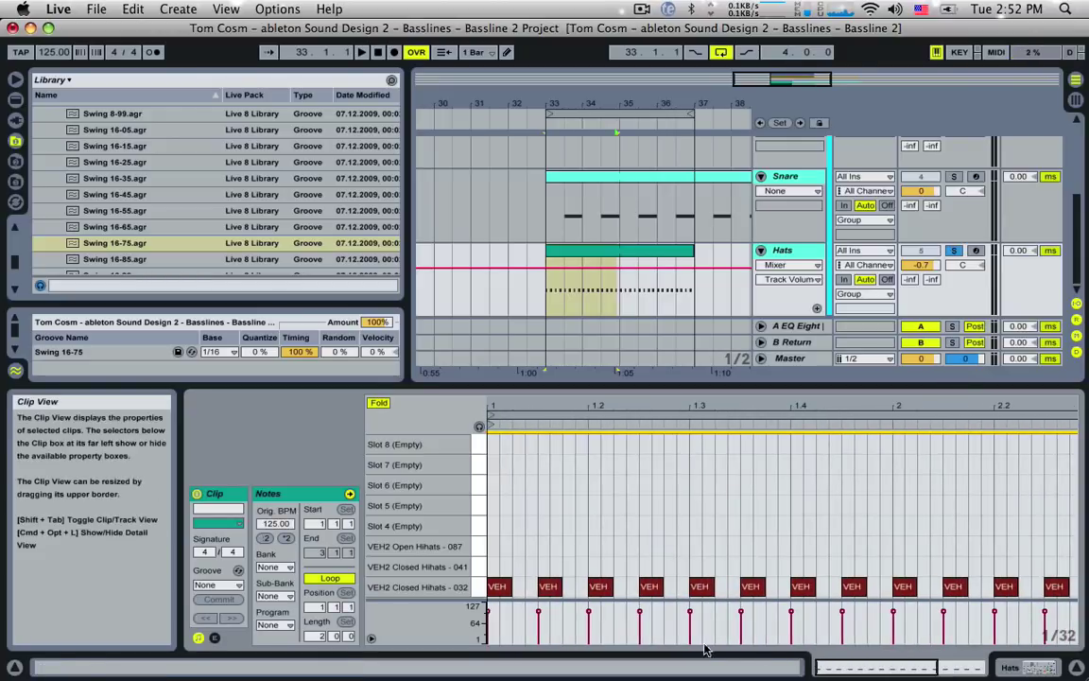
Copy all the closed hi-hat notes one sixteenth later to fill the gaps, and play the soloed Hats clip.
left_click_drag(496, 588, 519, 588)
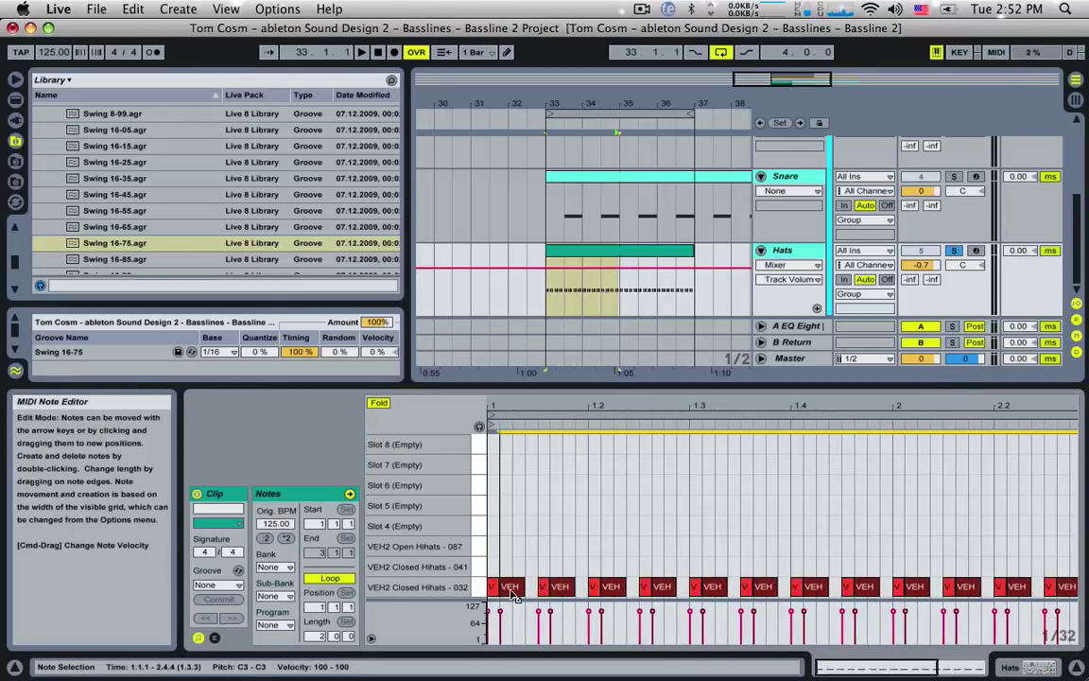
left_click(548, 295)
key("space")
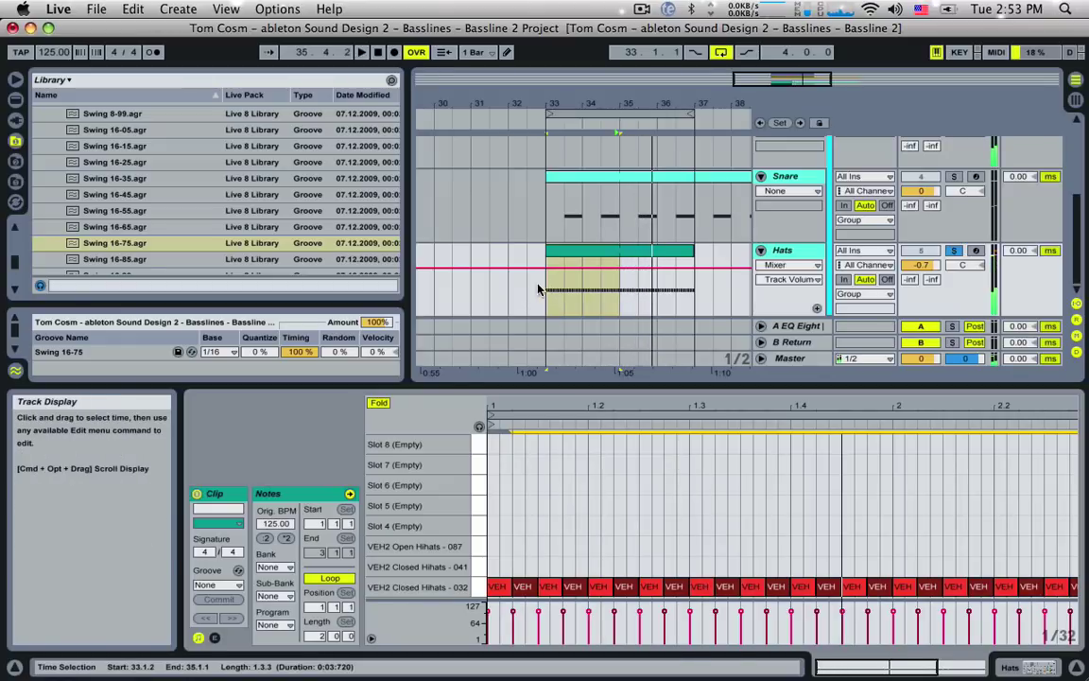
Restart playback from bar 33 and apply the Swing 16-75 groove to the Hats clip.
key("space")
left_click(548, 293)
key("space")
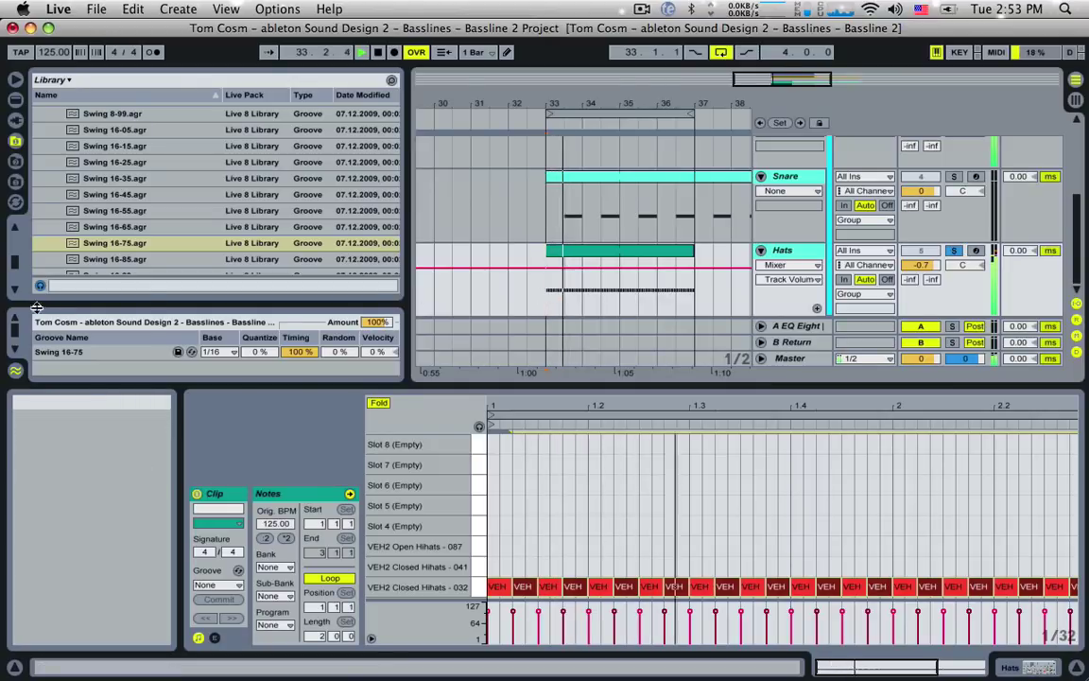
left_click_drag(58, 351, 580, 275)
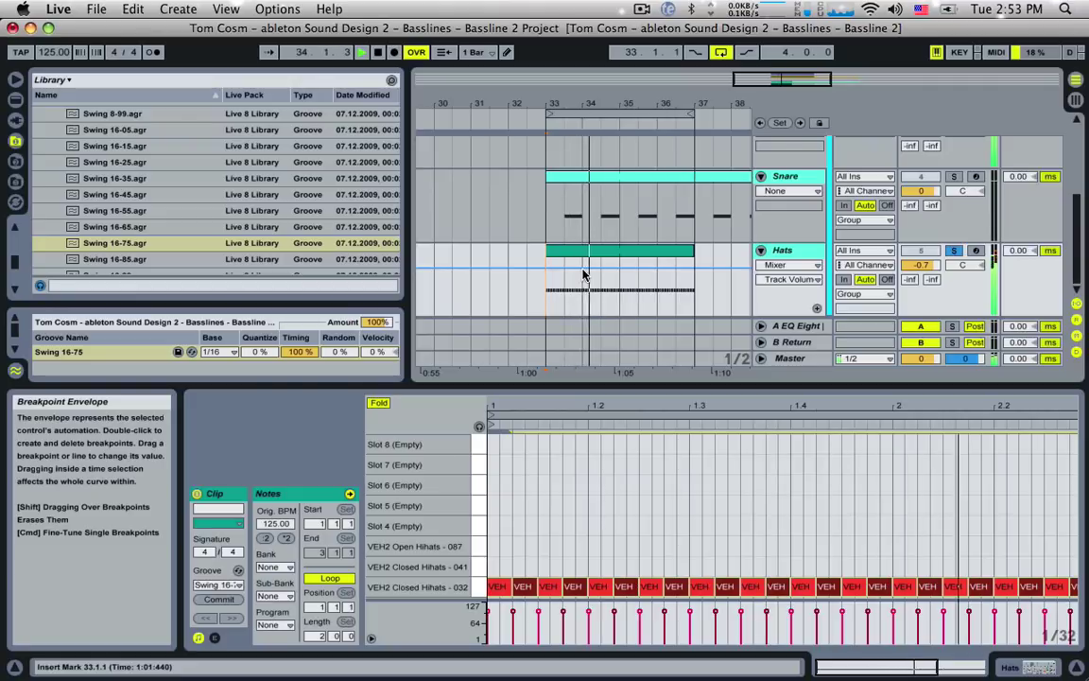
left_click(525, 488)
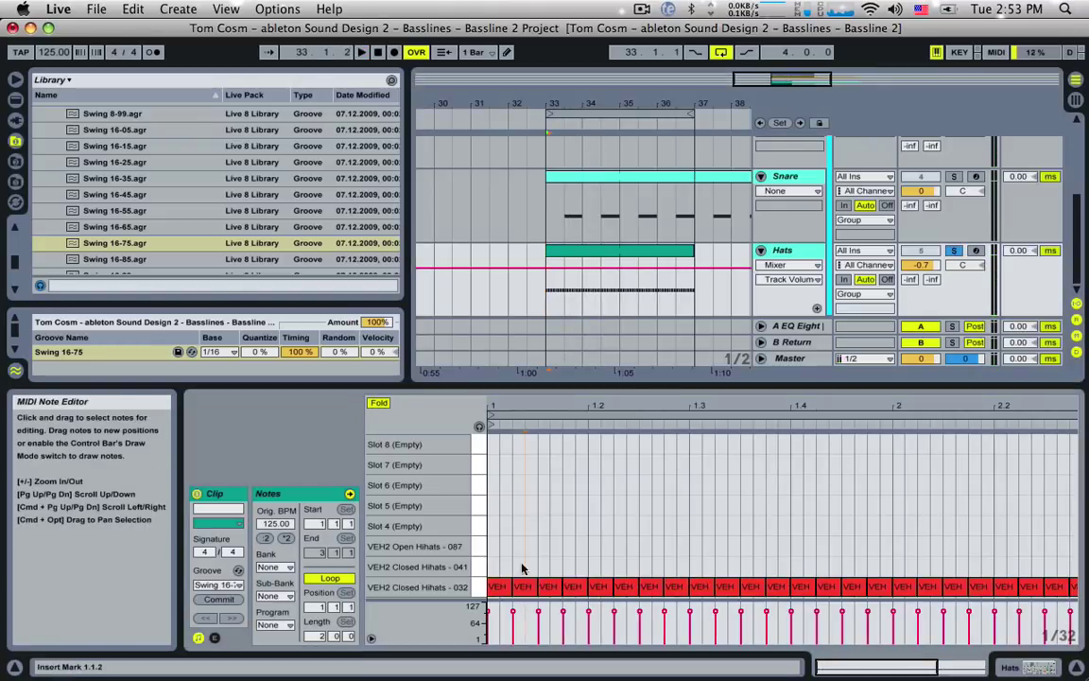
Delete every closed hi-hat note after the first beat, keeping only the first four sixteenths.
left_click_drag(892, 663, 775, 618)
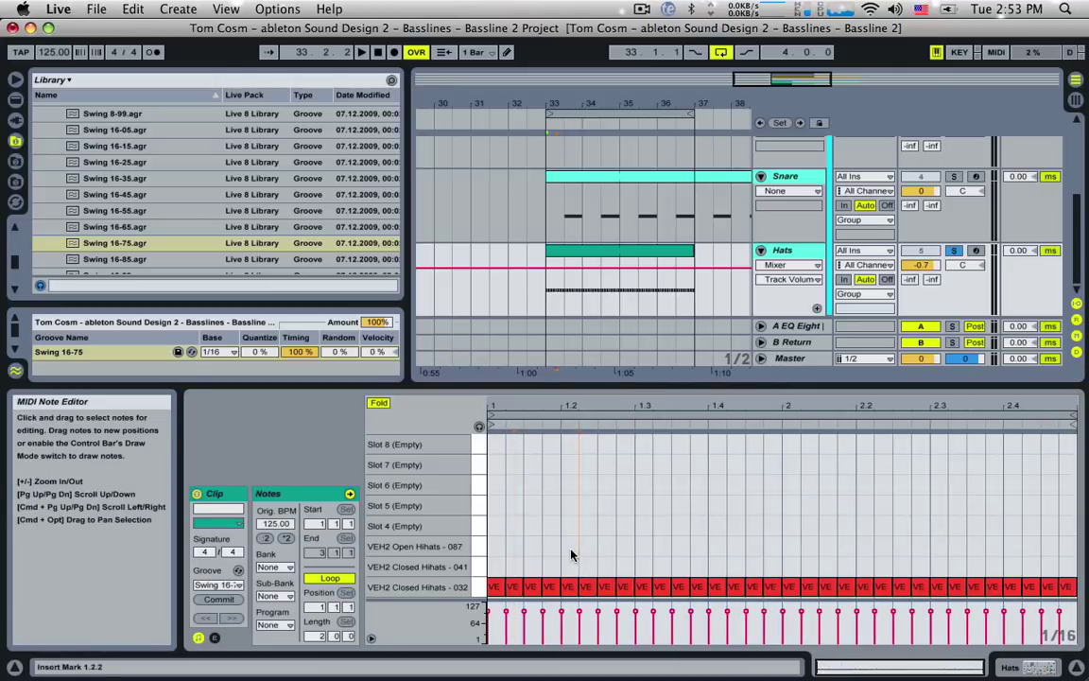
mouse_move(571, 554)
left_mouse_down()
mouse_move(1069, 603)
mouse_move(1008, 603)
left_mouse_up()
key("Delete")
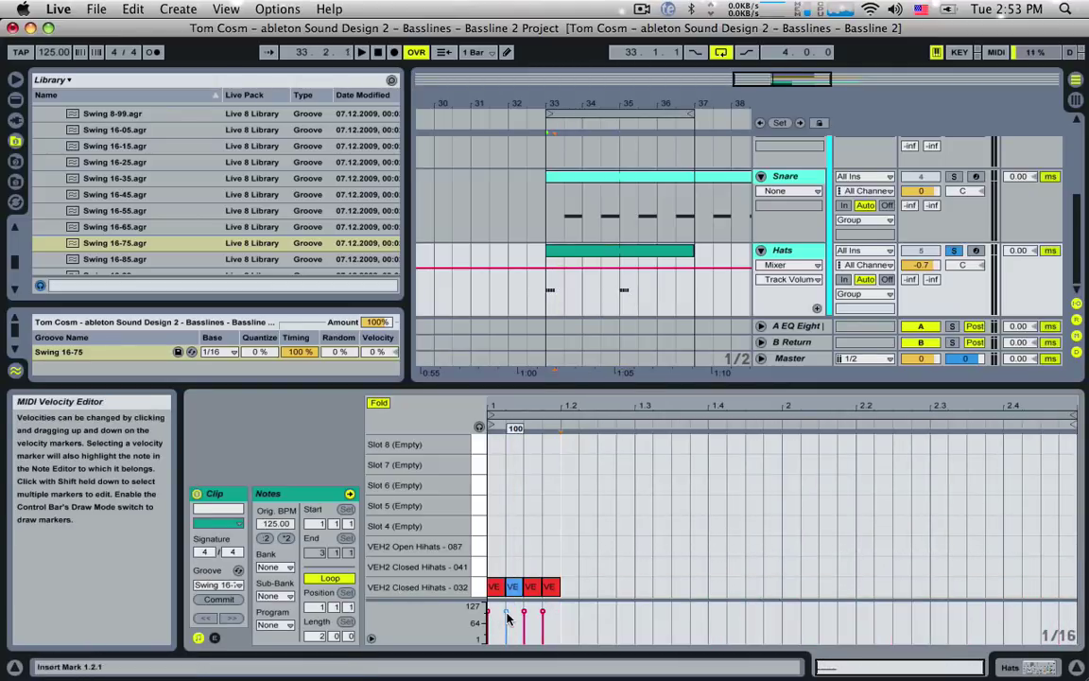
Set the third hi-hat's velocity to 76 and the second and fourth to about 41, and play the beat from bar 33.
left_click(506, 615)
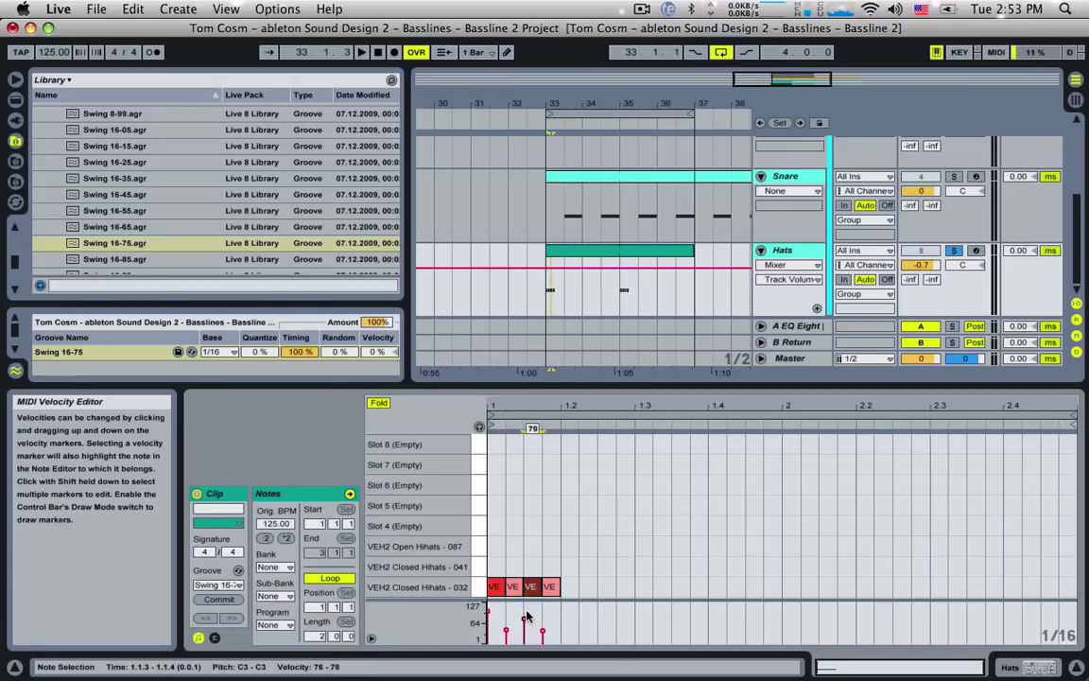
left_click(546, 310)
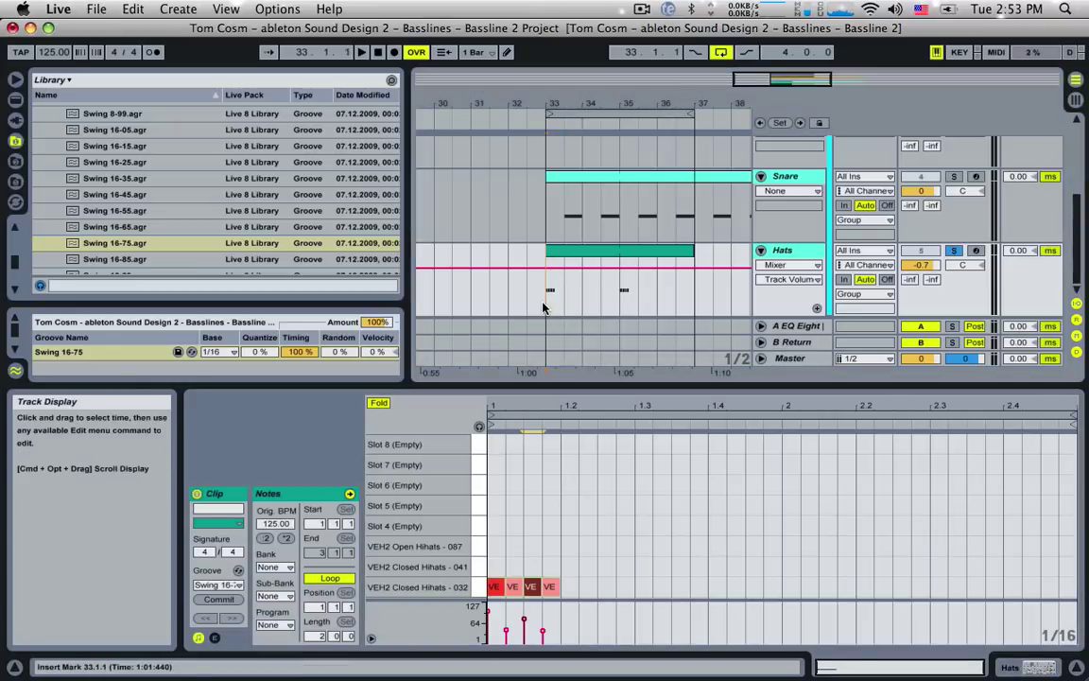
key("space")
key("space")
Duplicate the accented four-note hi-hat beat across the whole two-bar Hats clip.
left_click_drag(562, 557, 482, 607)
key("super+d")
key("super+d")
key("super+d")
key("super+d")
key("super+d")
key("super+d")
key("super+d")
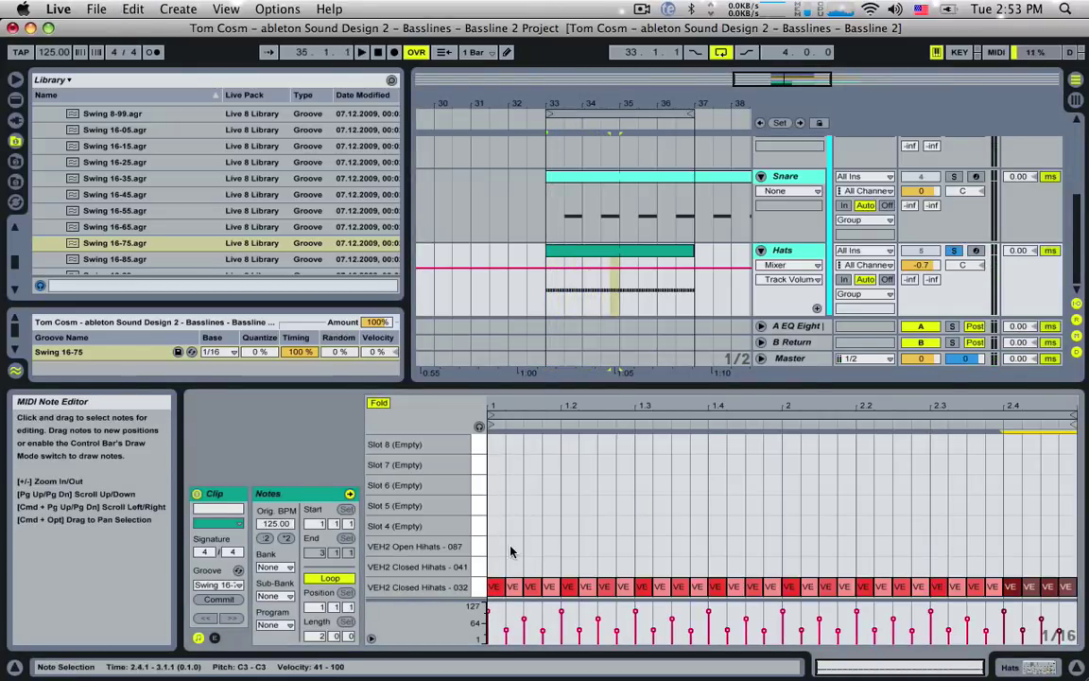
Play the Hats clip and vary individual hi-hat velocities, including about 46 at 1.3.4 and 92 at 2.2.1.
key("space")
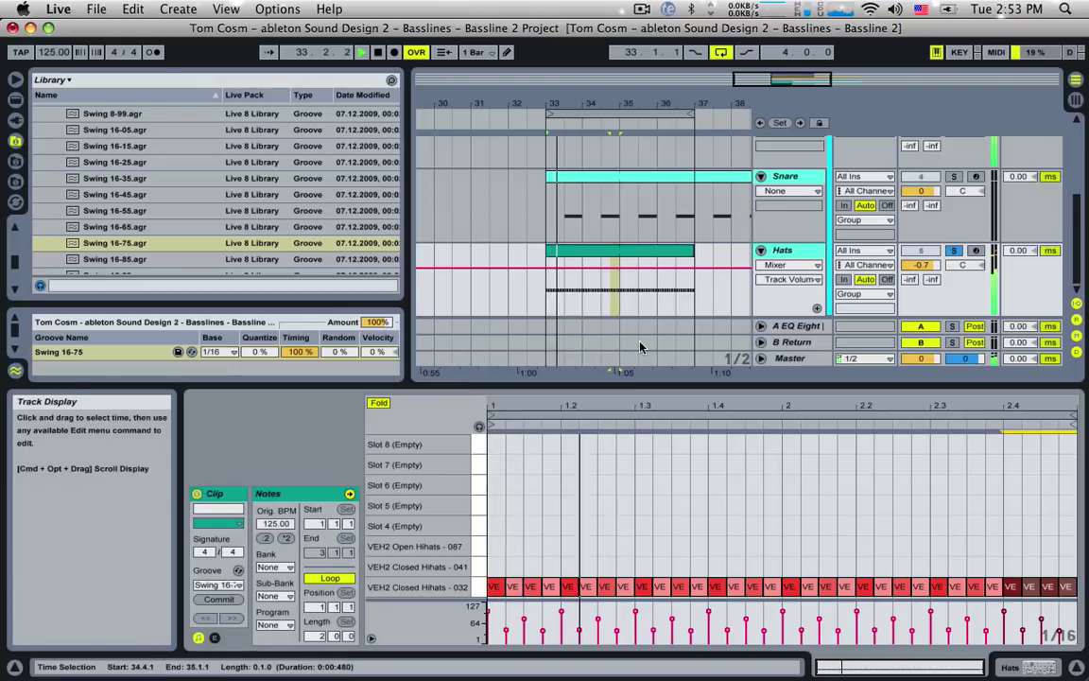
left_click(659, 624)
key("space")
left_click(672, 619)
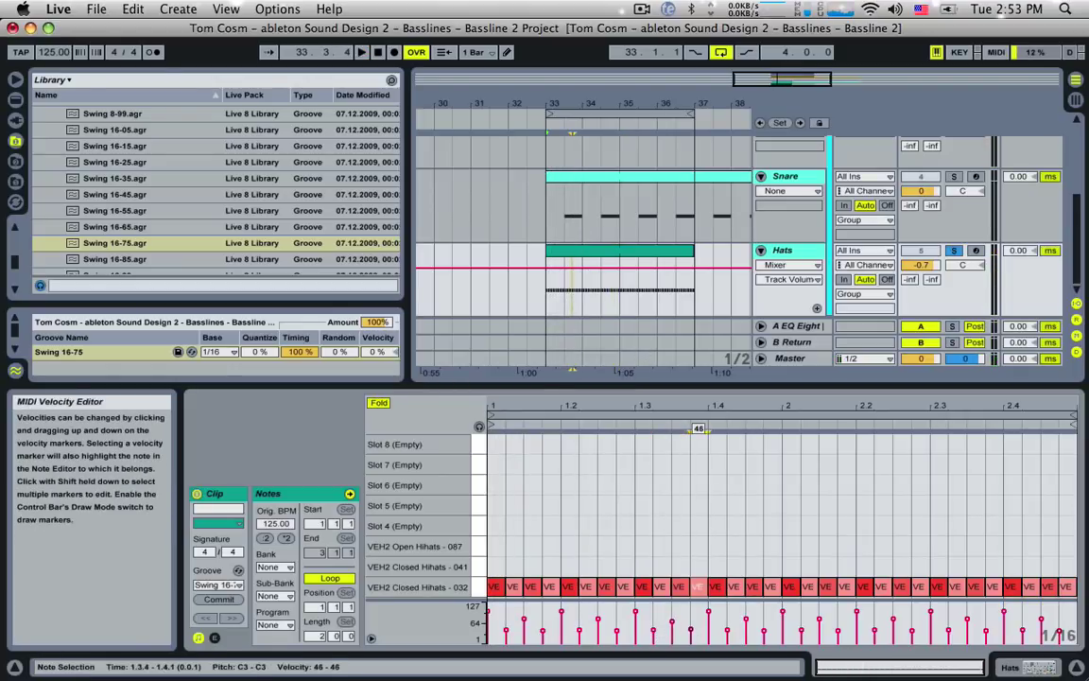
left_click(728, 630)
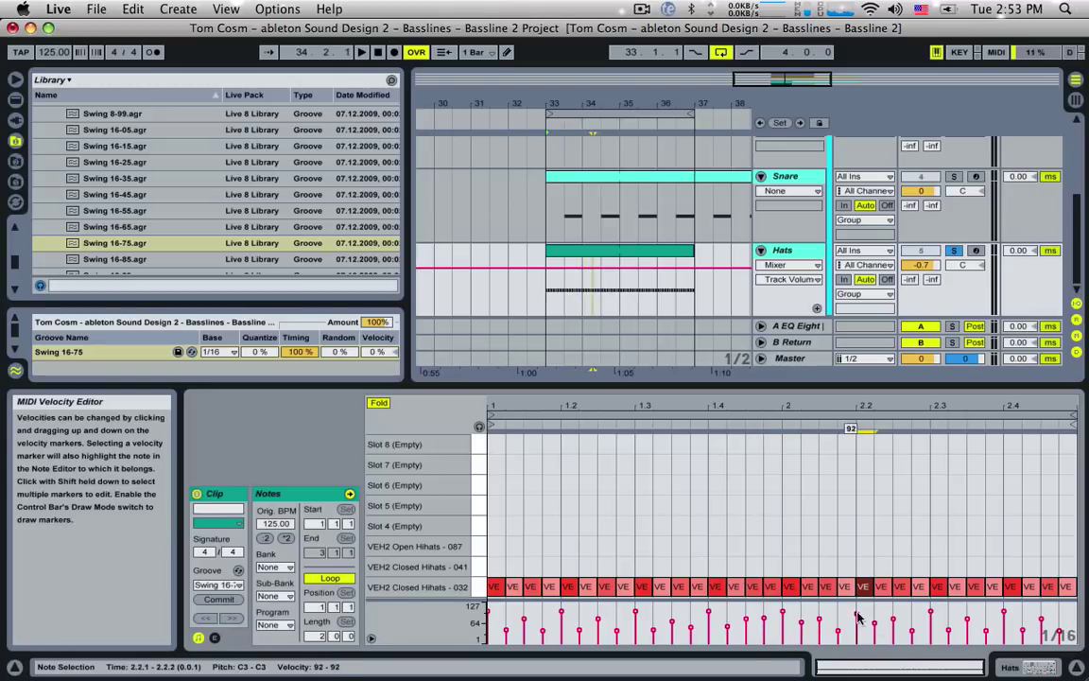
Split the last two closed hi-hat sixteenths, at 2.4.3 and 2.4.4, into four 1/32 notes.
left_click_drag(961, 661, 982, 666)
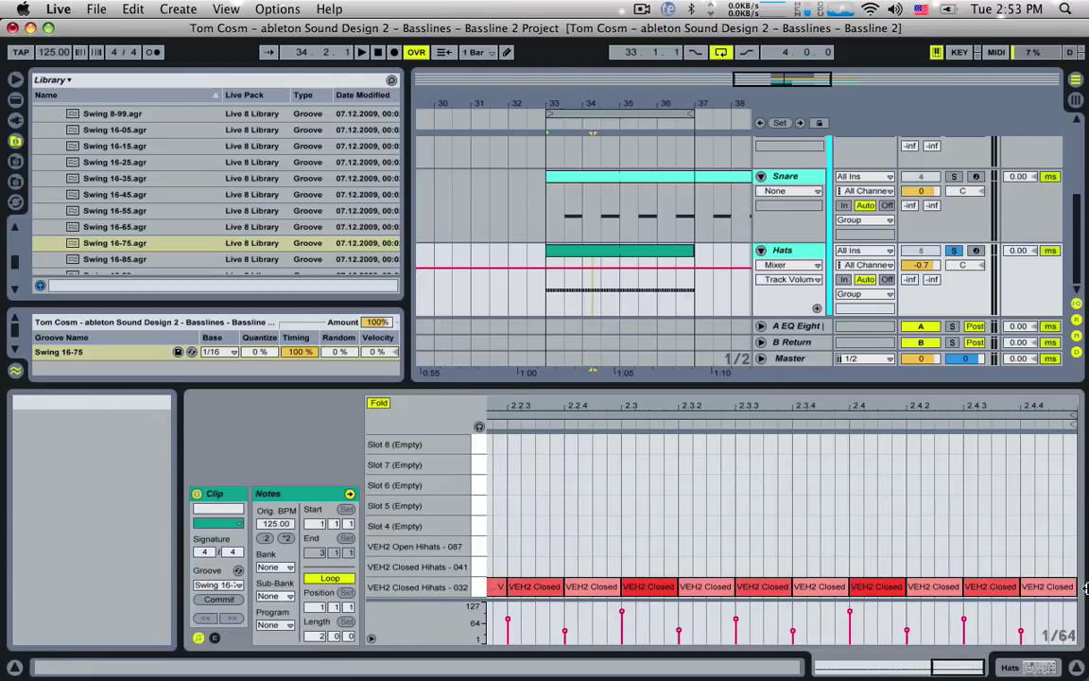
double_click(1052, 587)
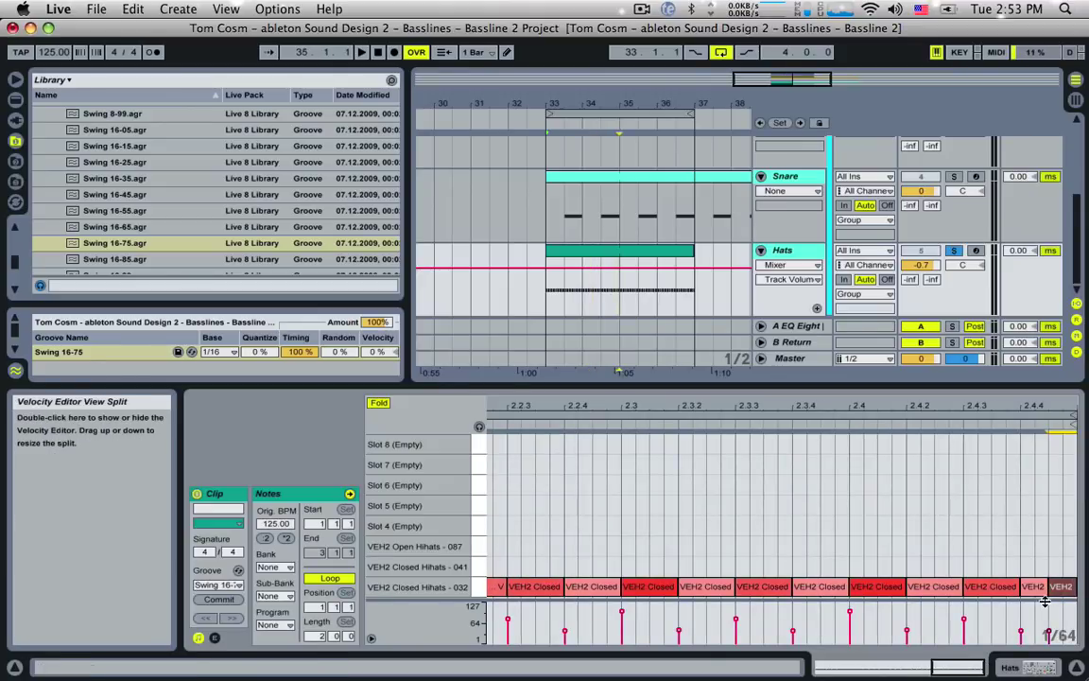
left_click_drag(1021, 558, 1011, 587)
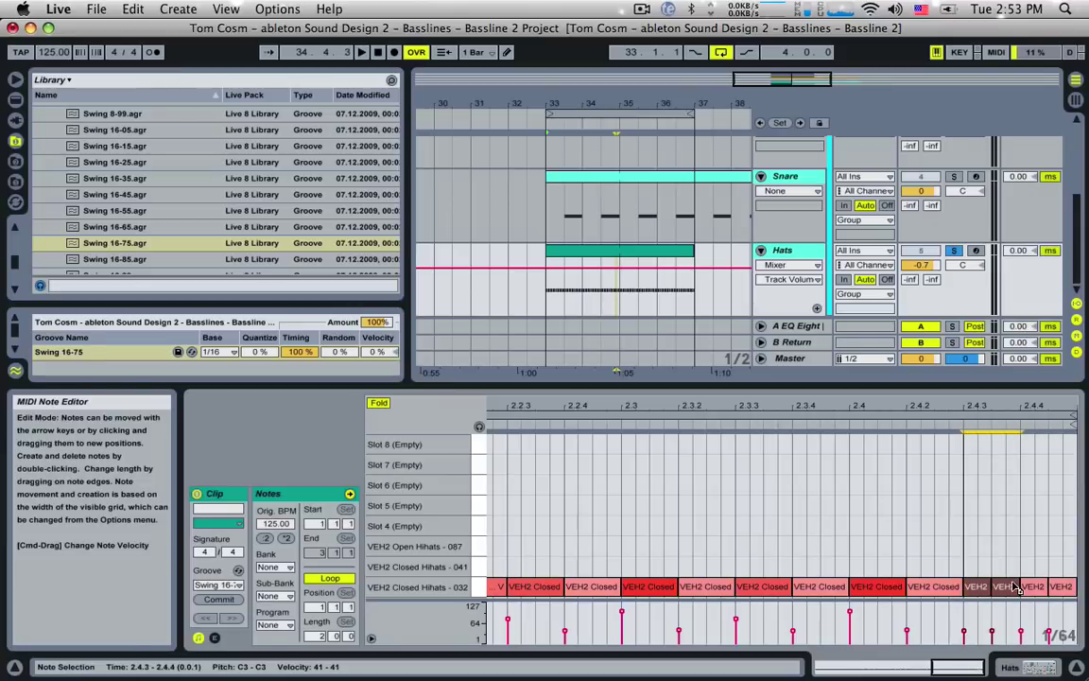
Ramp the velocities of the clip's last four 1/32 hi-hats upward from 21 to 86, and play the roll from bar 34.
left_click(1008, 638)
left_click_drag(997, 631, 964, 635)
left_click_drag(963, 519, 1080, 598)
double_click(972, 549)
left_click_drag(976, 549, 1056, 581)
key("Delete")
left_click_drag(999, 548, 1069, 592)
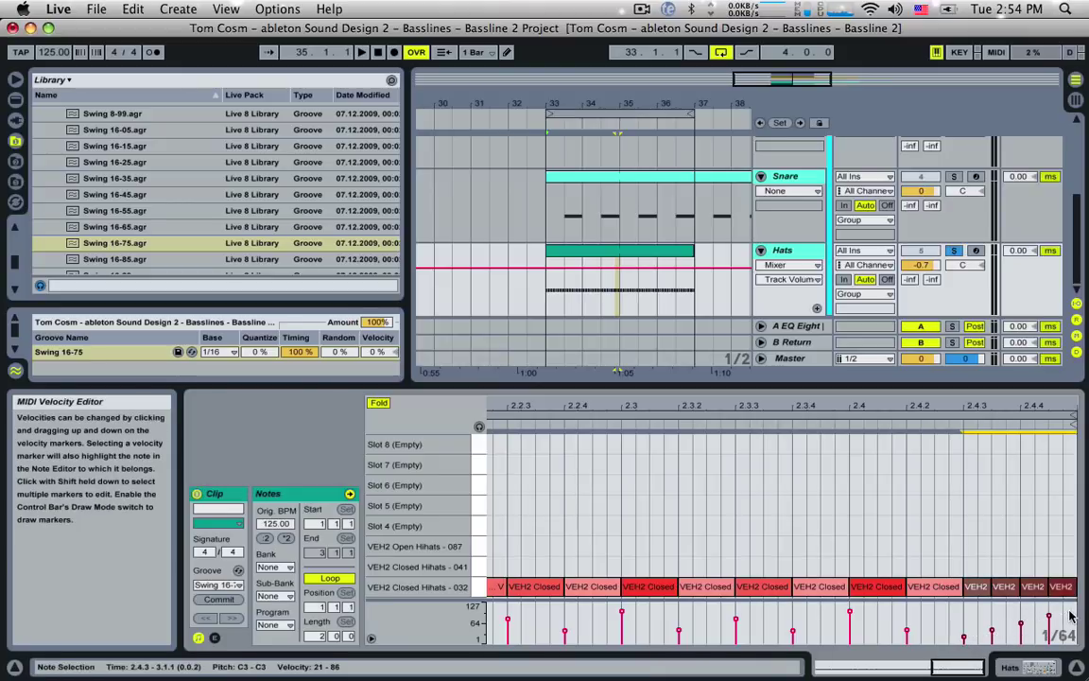
left_click(609, 284)
key("space")
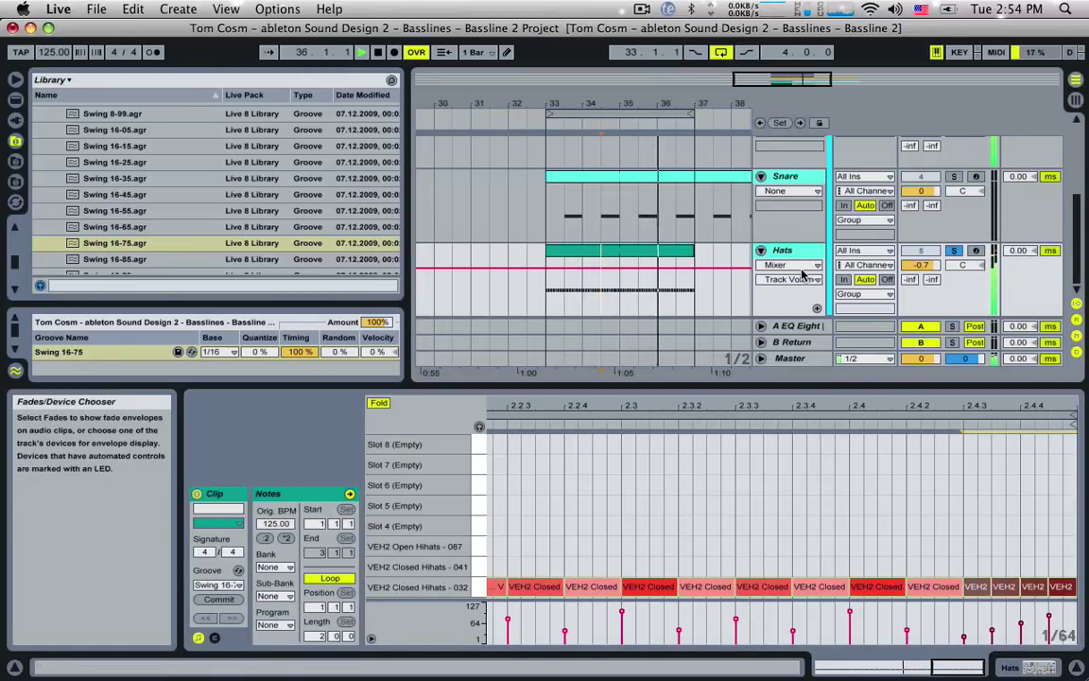
Move the closed hi-hat notes at 1.2.3, 1.4.3 and 2.2.3 up to VEH2 Closed Hihats - 041.
key("space")
double_click(897, 667)
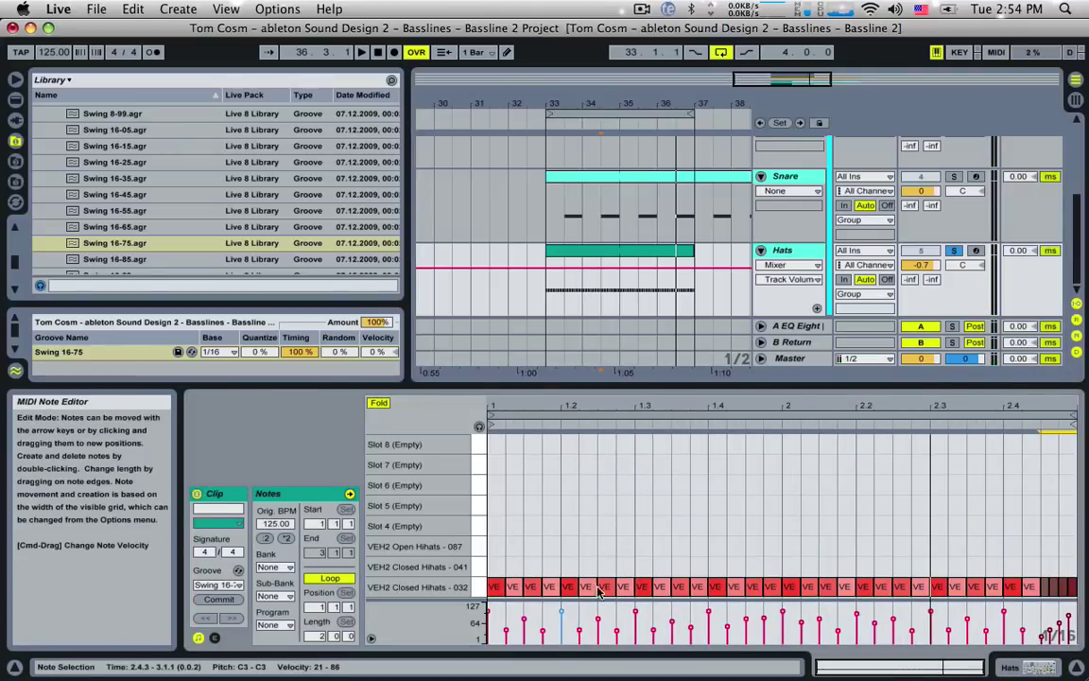
left_click_drag(613, 590, 613, 567)
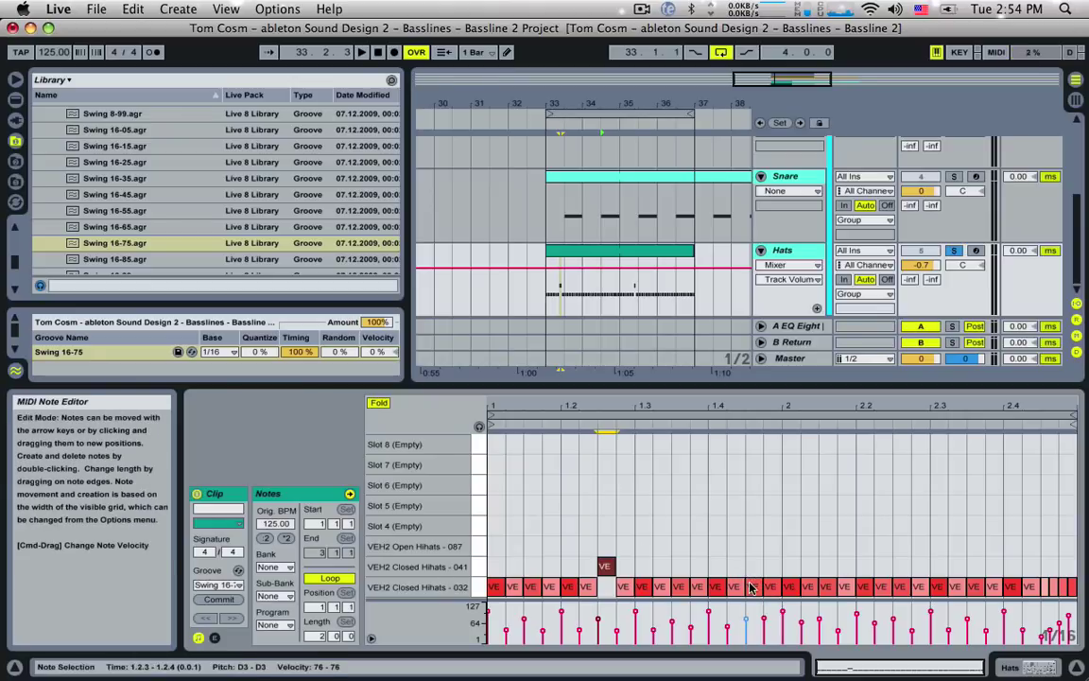
left_click_drag(904, 588, 902, 567)
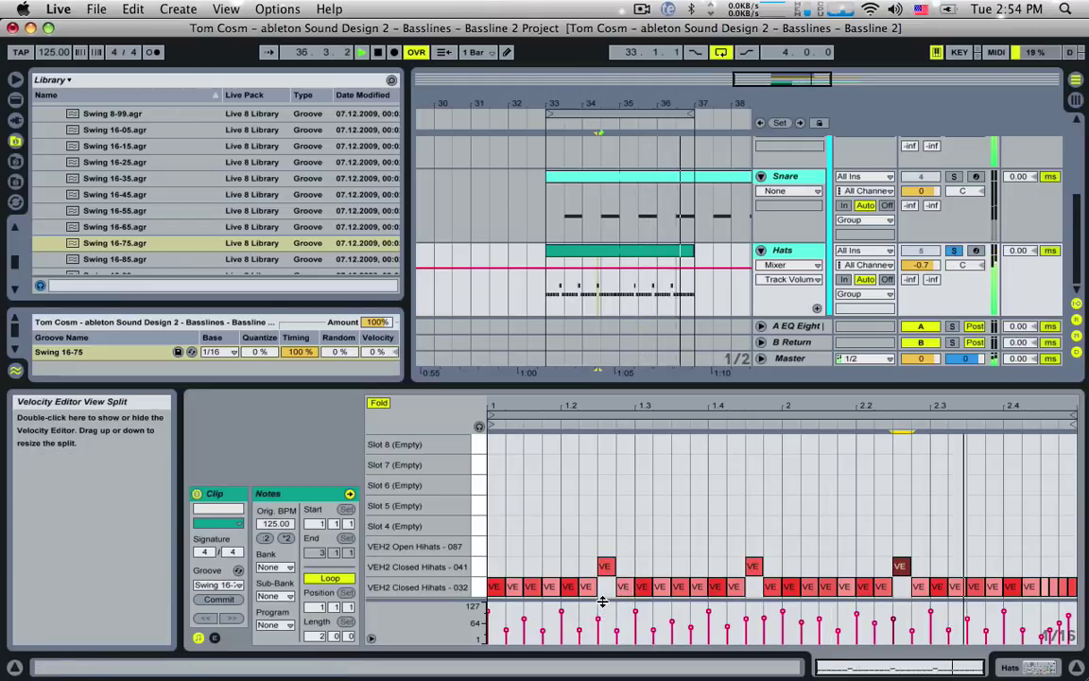
Take the Hats track out of solo and listen to the new hi-hat pattern in the full mix.
left_click(954, 251)
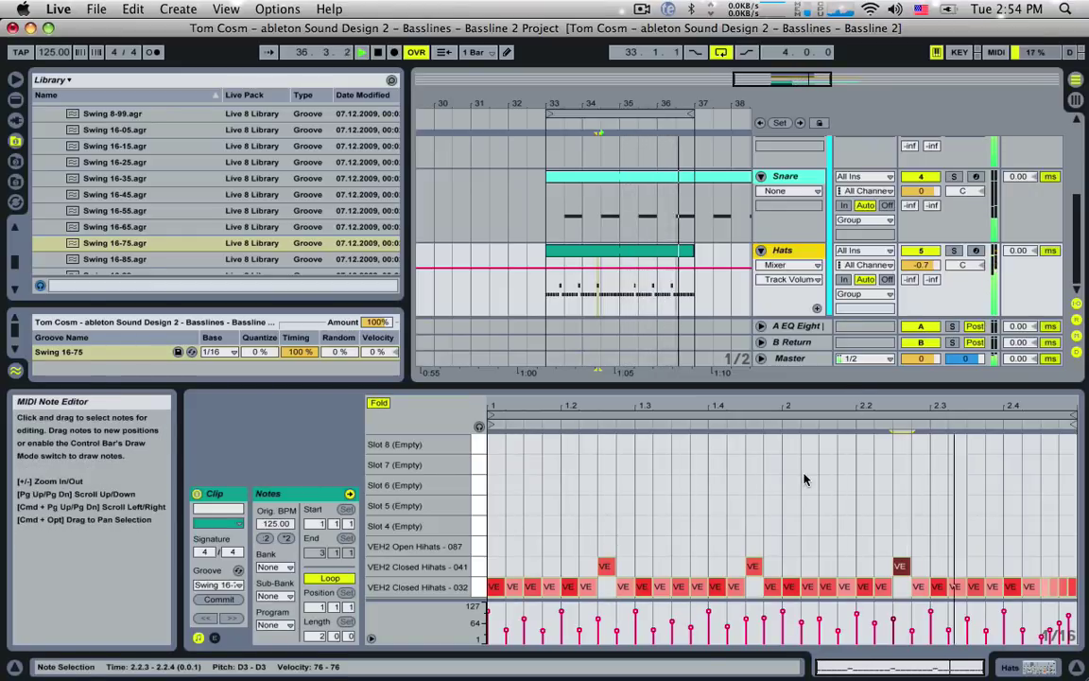
scroll(678, 305, "up", 5)
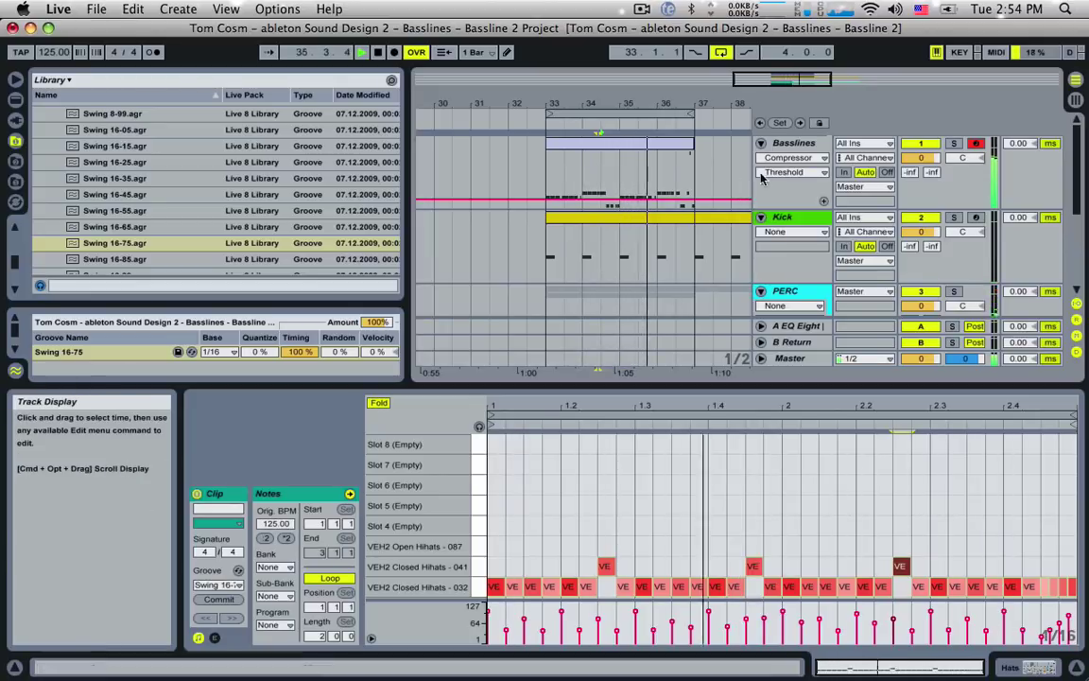
key("space")
Hide the browser, then solo the Basslines track and select the Bass Start chain in its Instrument Rack.
left_click_drag(783, 77, 793, 112)
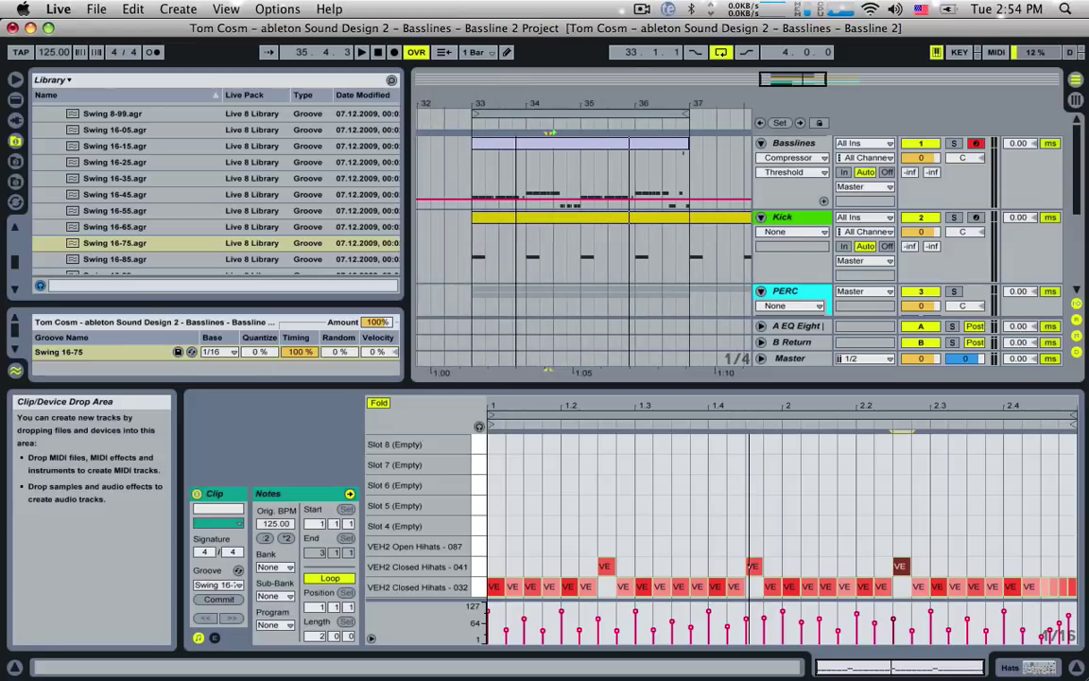
left_click(15, 79)
left_click_drag(686, 83, 667, 141)
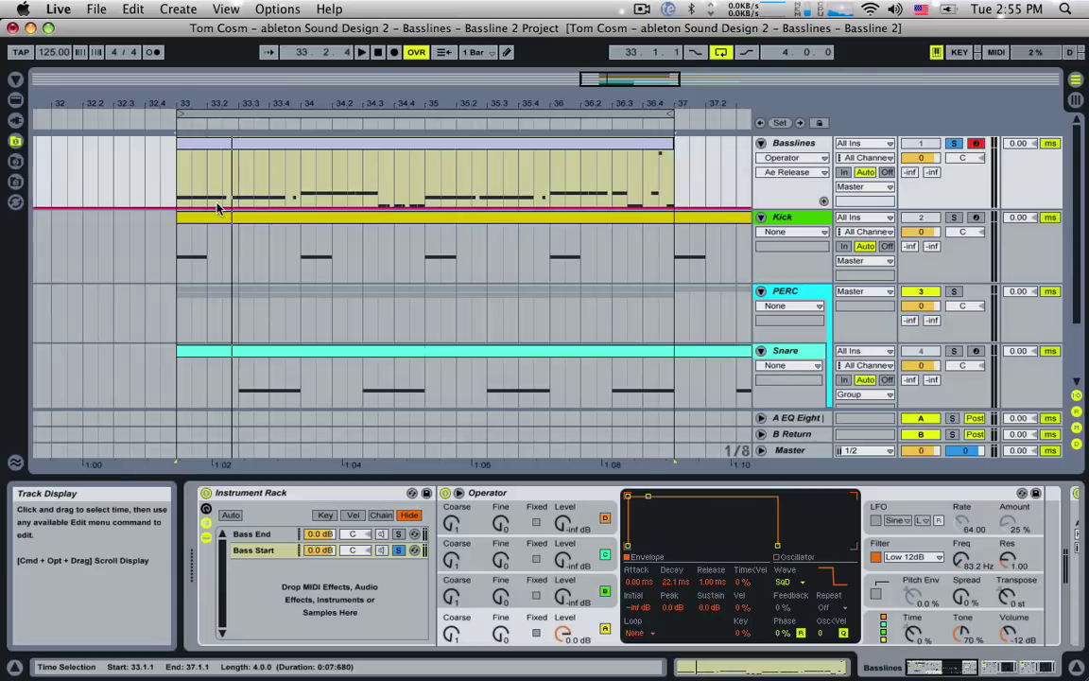
left_click(183, 156)
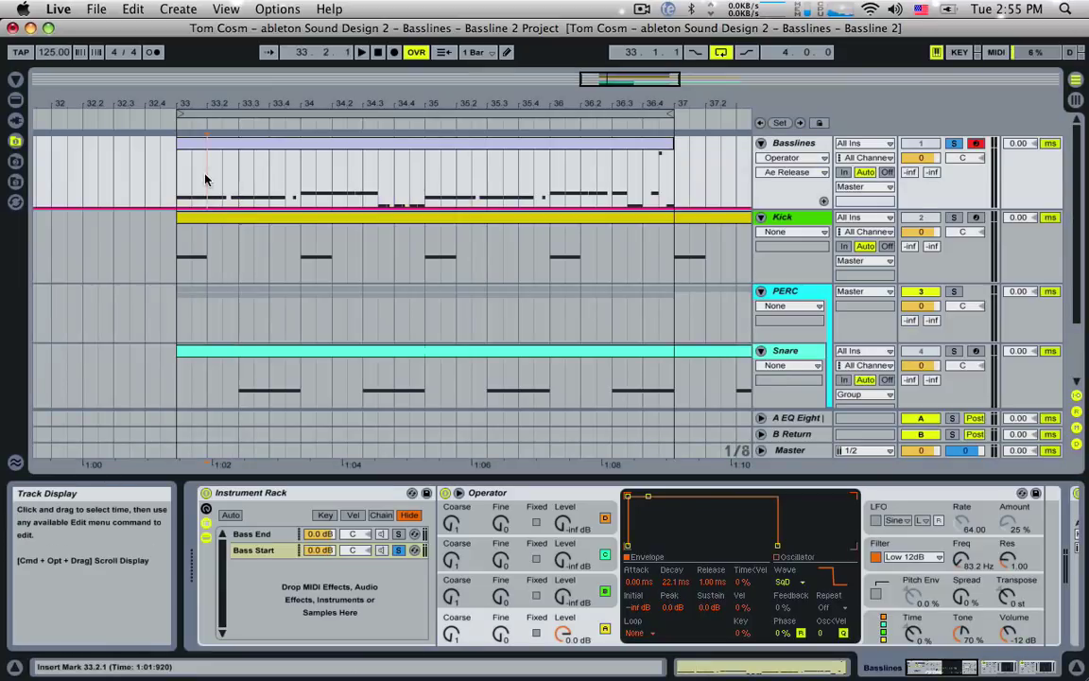
left_click(793, 143)
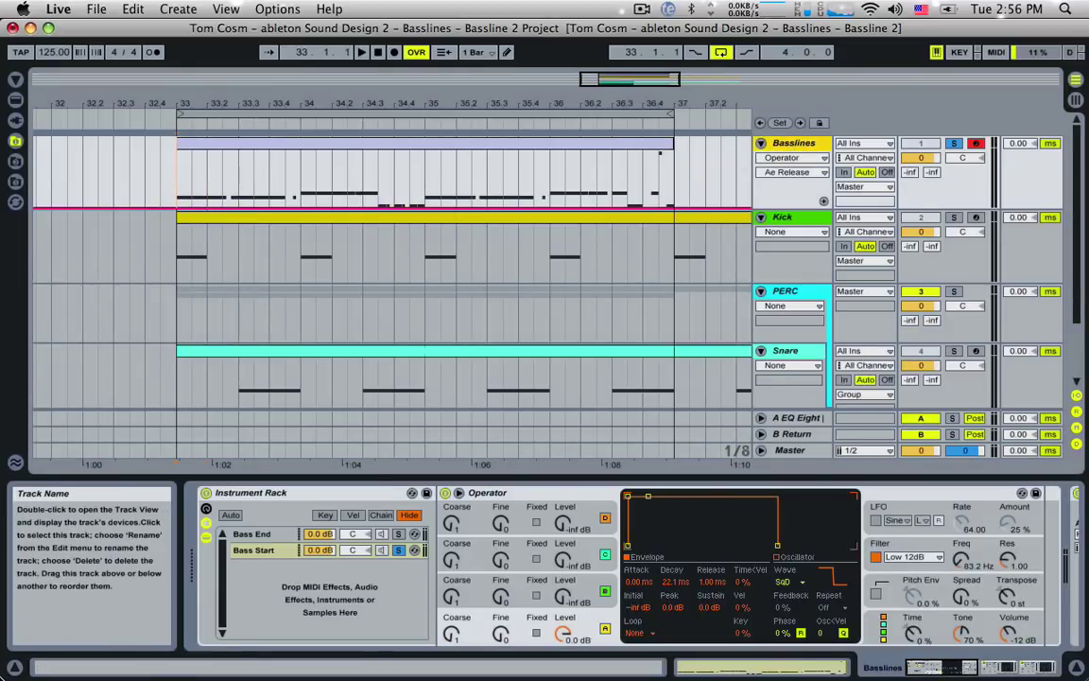
left_click(399, 552)
left_click(253, 550)
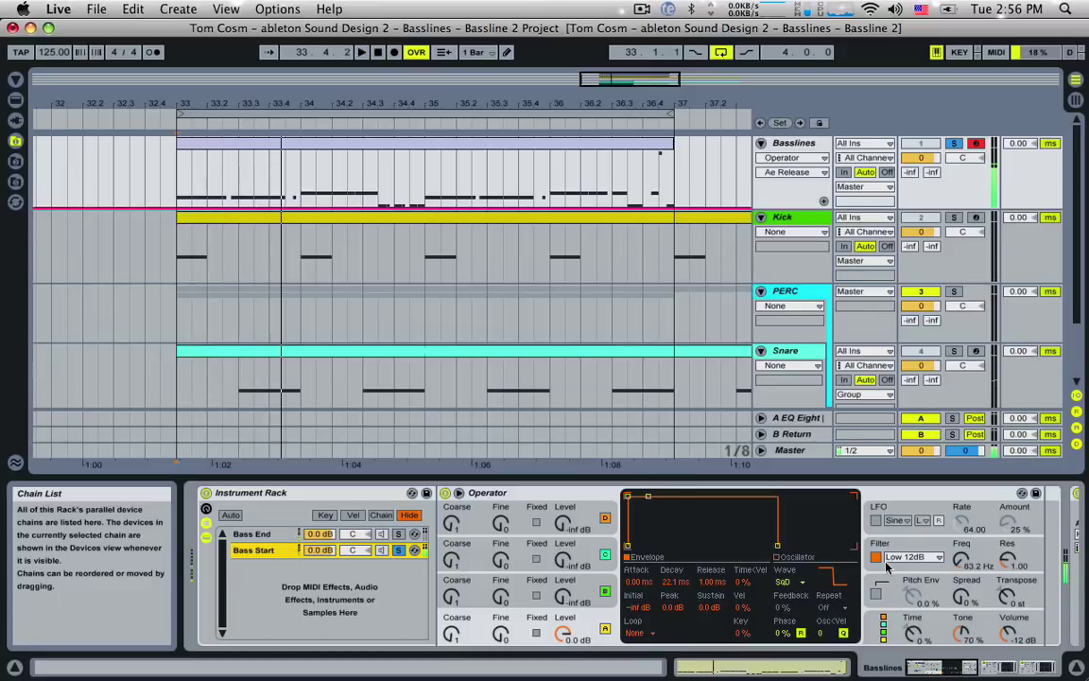
Lower the Bass Start Operator's filter frequency to 30 Hz and set its filter envelope decay to 291 ms.
left_click(961, 560)
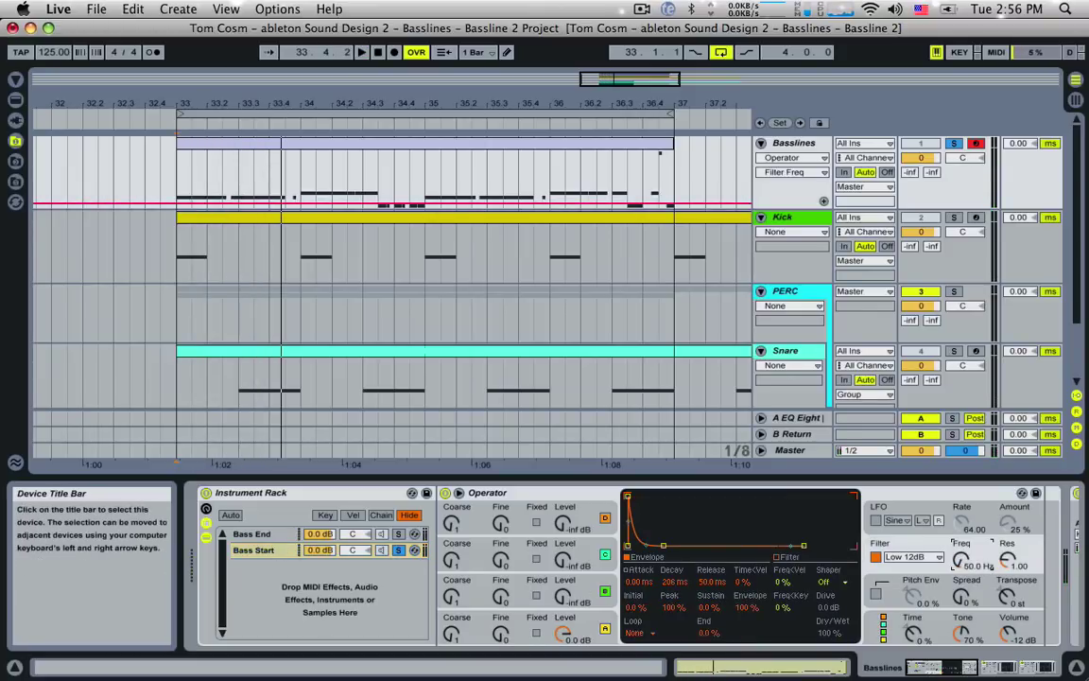
left_click_drag(960, 560, 966, 571)
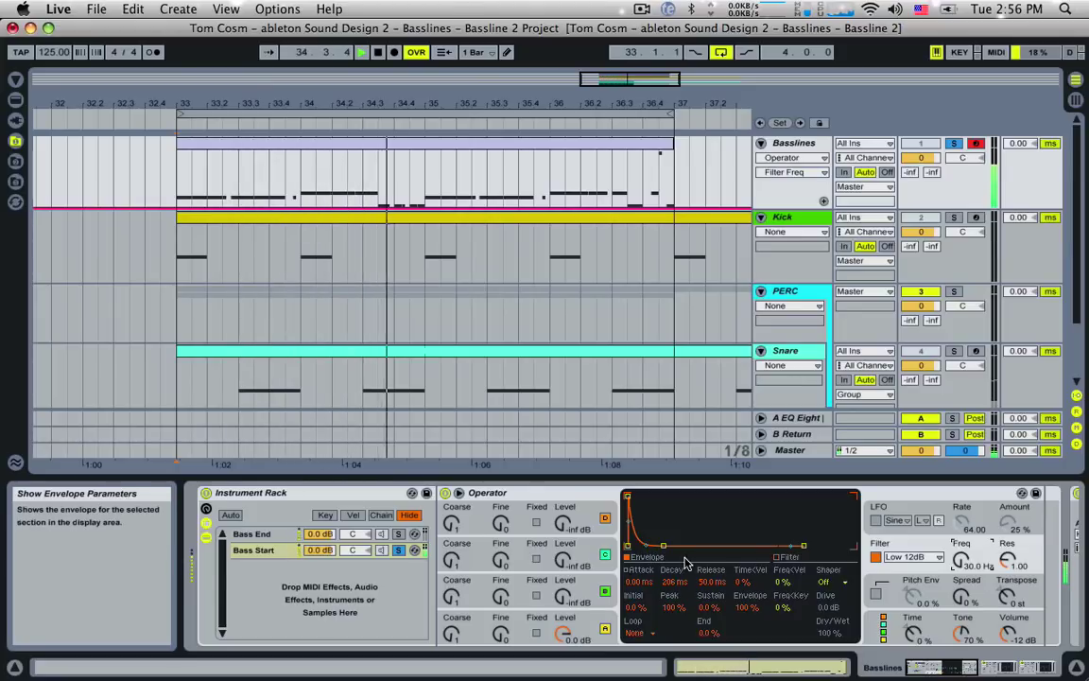
left_click_drag(672, 583, 672, 605)
left_click_drag(659, 545, 669, 586)
key("space")
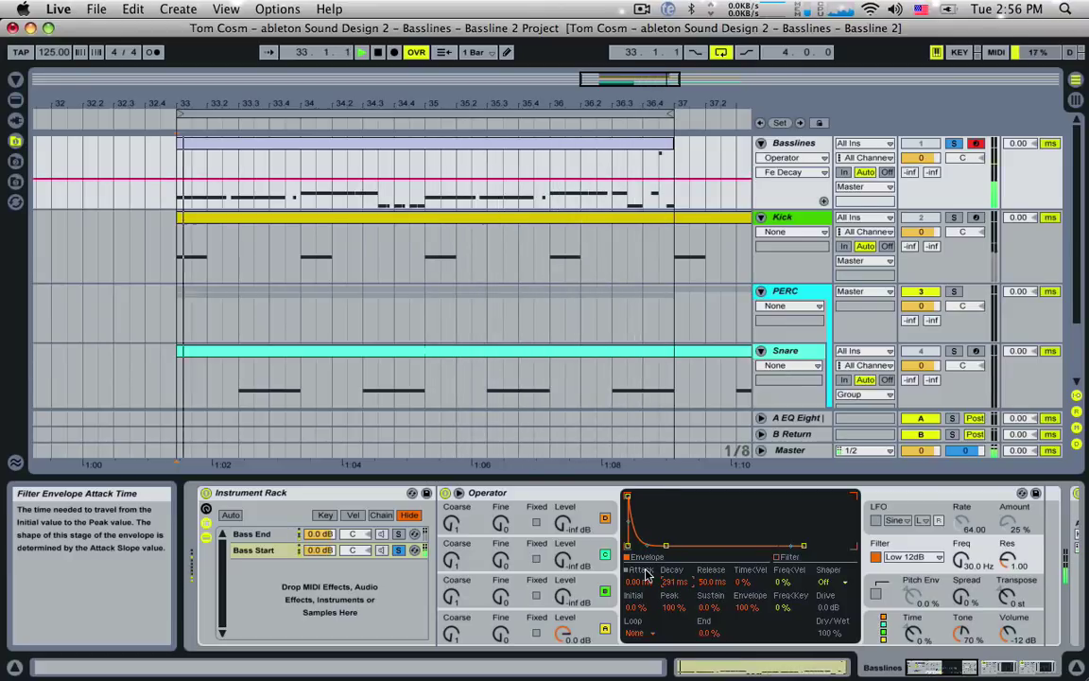
Examine oscillator B's settings and the oscillator algorithm in the Bass Start Operator.
left_click(514, 586)
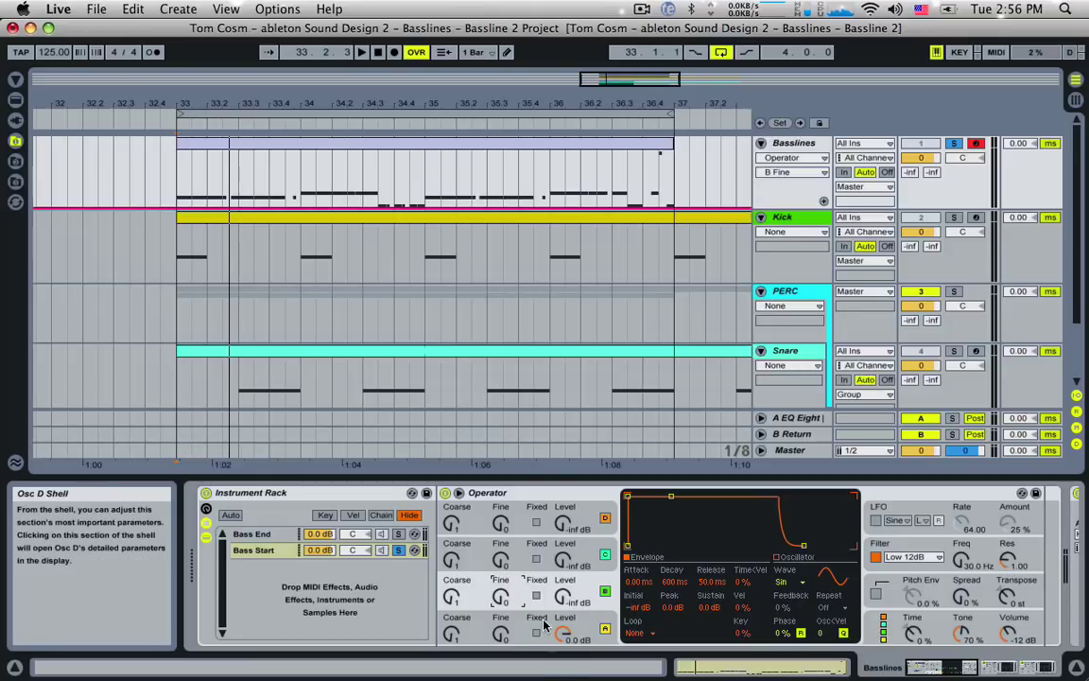
left_click(489, 618)
left_click(540, 586)
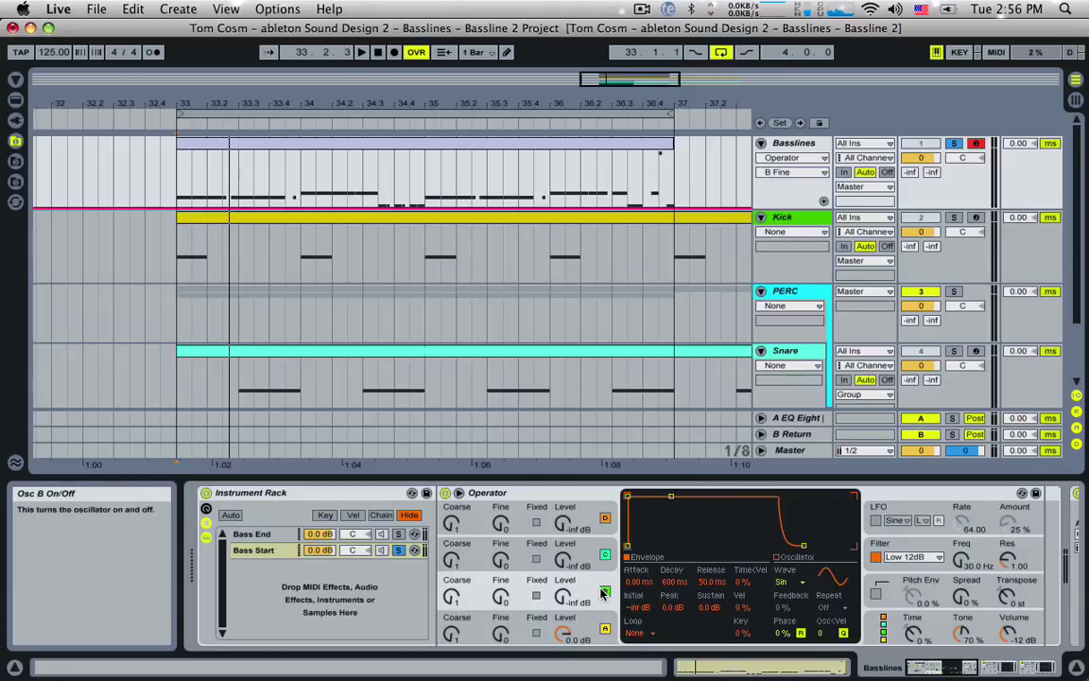
left_click(945, 626)
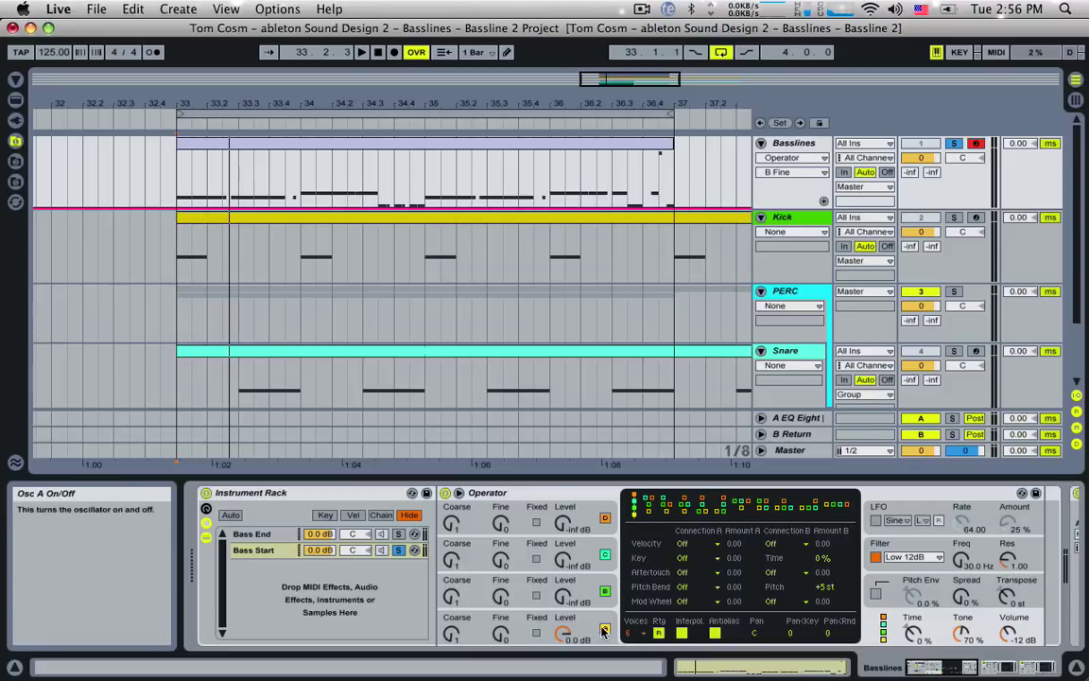
Raise oscillator B's level to -18 dB in the Bass Start Operator and audition the modulated bass sound.
mouse_move(564, 599)
left_mouse_down()
mouse_move(564, 571)
mouse_move(562, 583)
left_mouse_up()
left_click(451, 597)
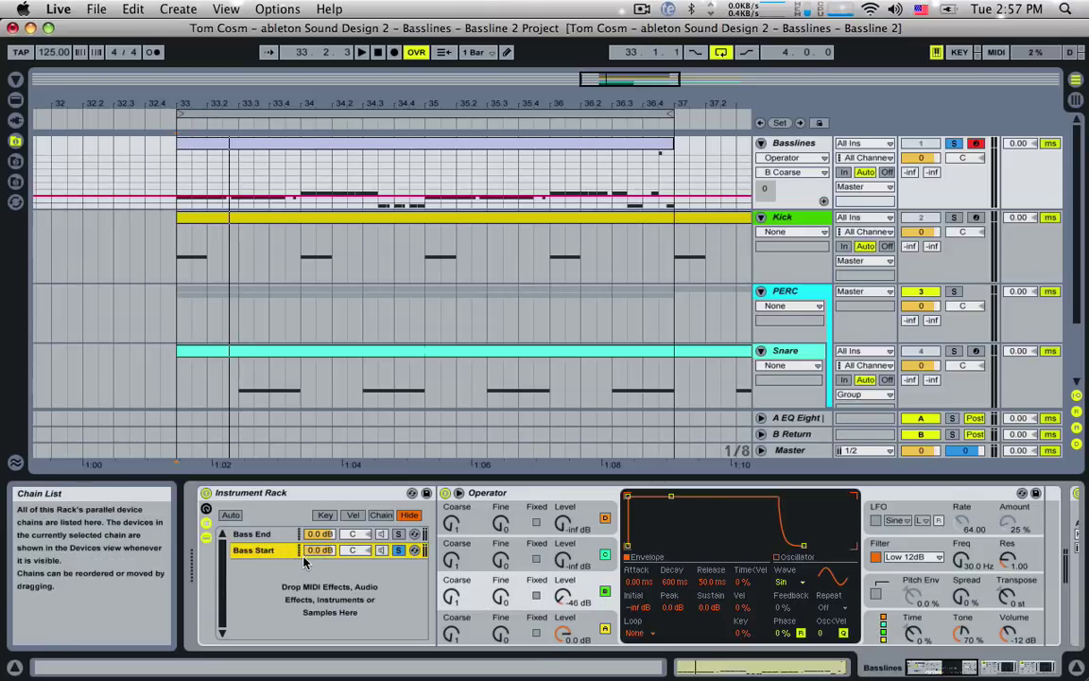
left_click_drag(565, 597, 565, 646)
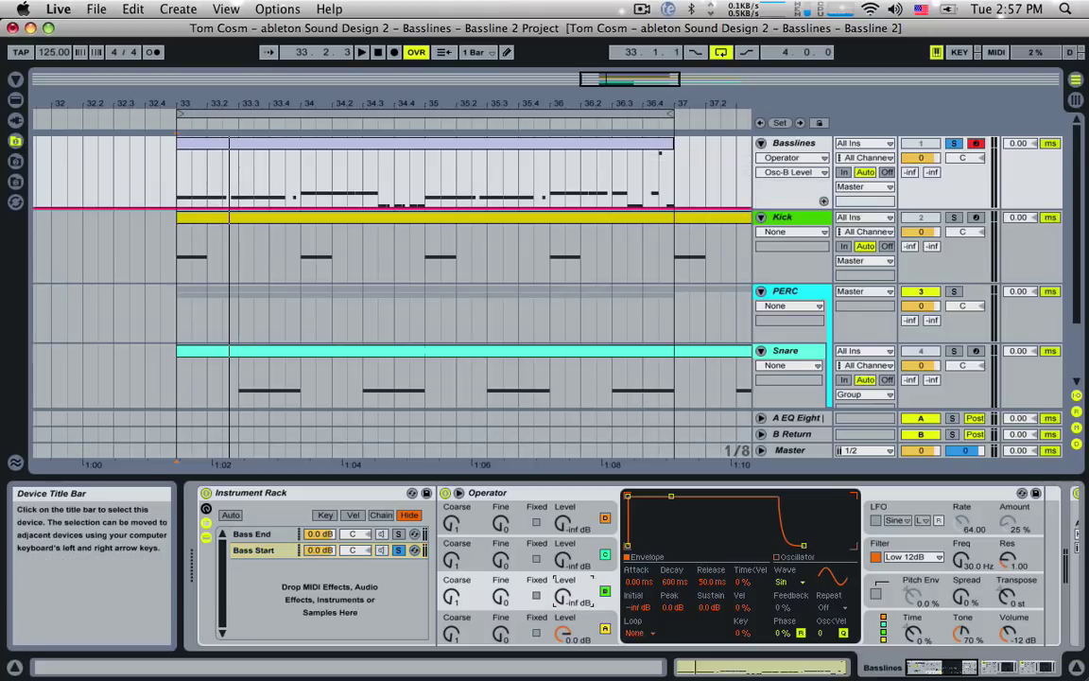
key("space")
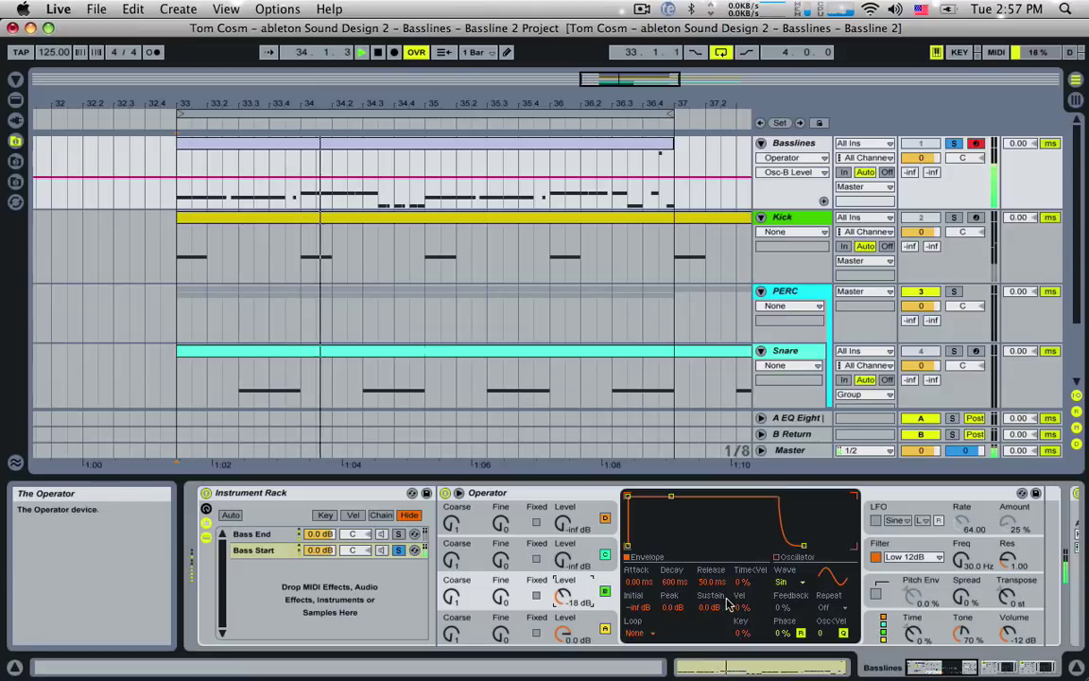
key("space")
Lengthen the Bass Start filter envelope decay to about 3.23 s and lower oscillator B's level to -22 dB during playback.
left_click(895, 532)
left_click(881, 545)
left_click(674, 581)
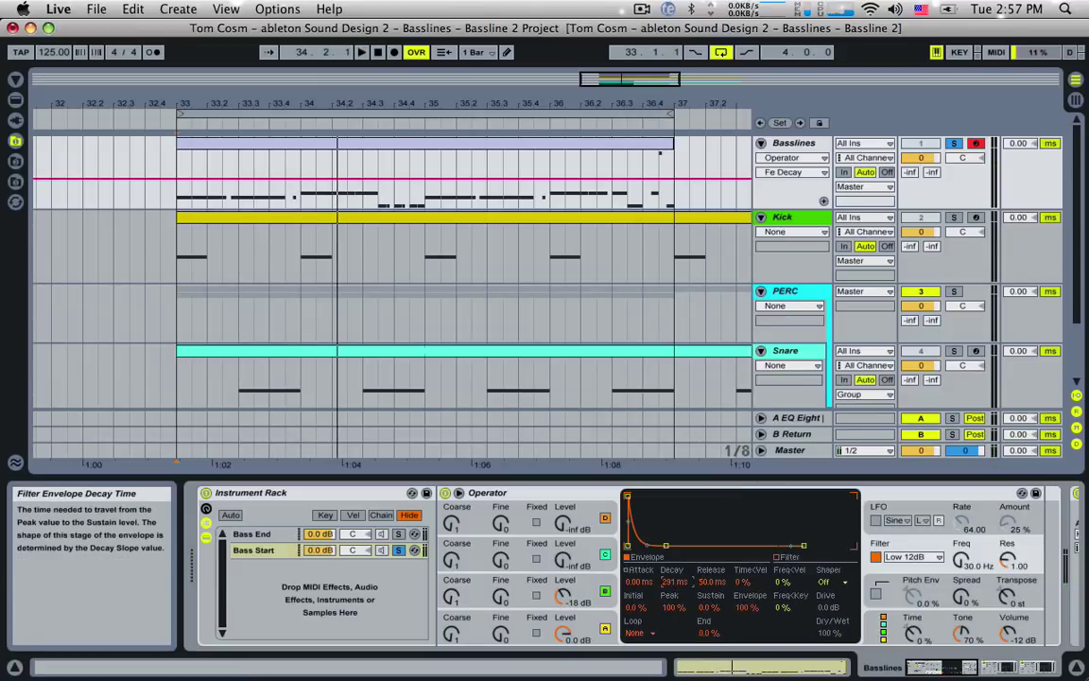
key("space")
left_click_drag(674, 581, 674, 540)
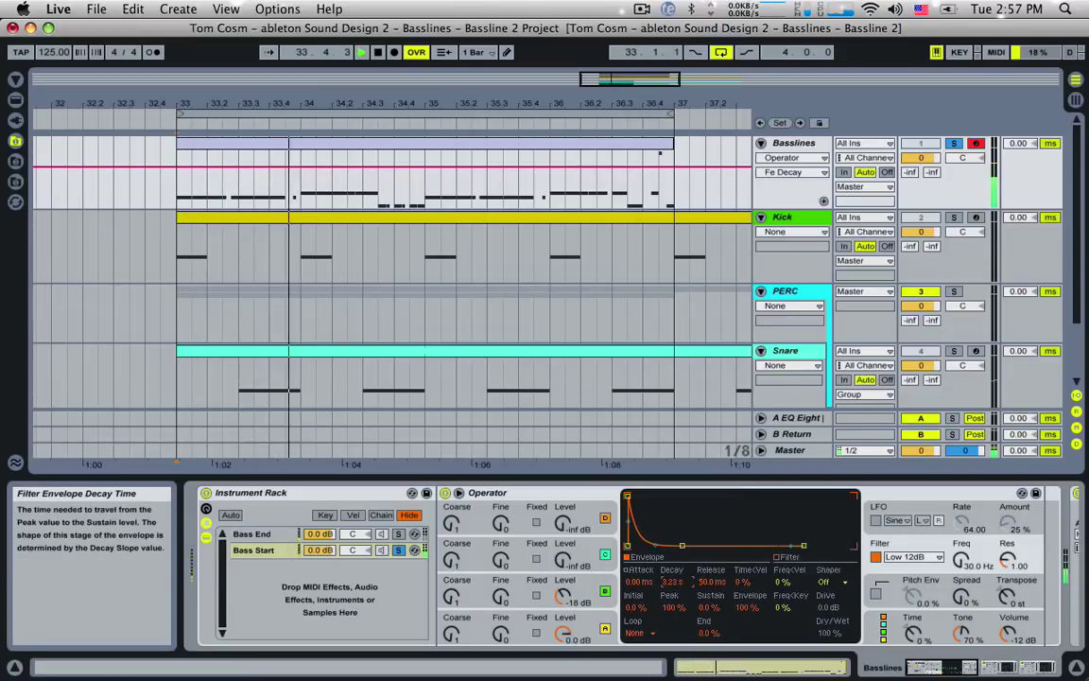
left_click_drag(565, 596, 565, 603)
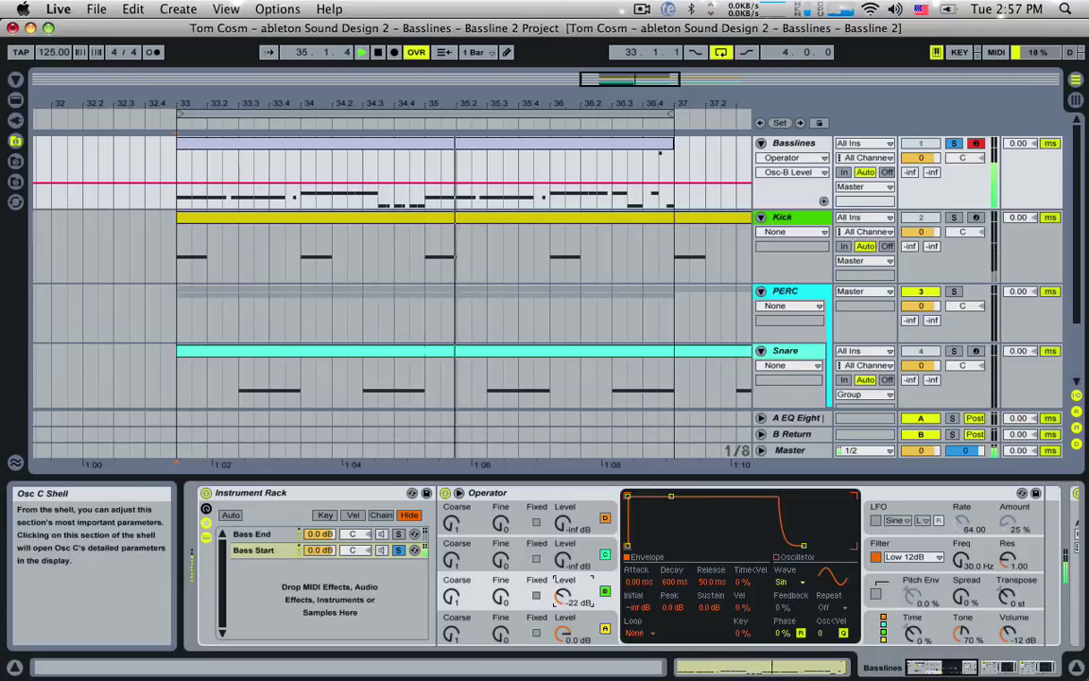
Shorten the Bass Start filter envelope decay to 345 ms while the bassline plays.
left_click(671, 582)
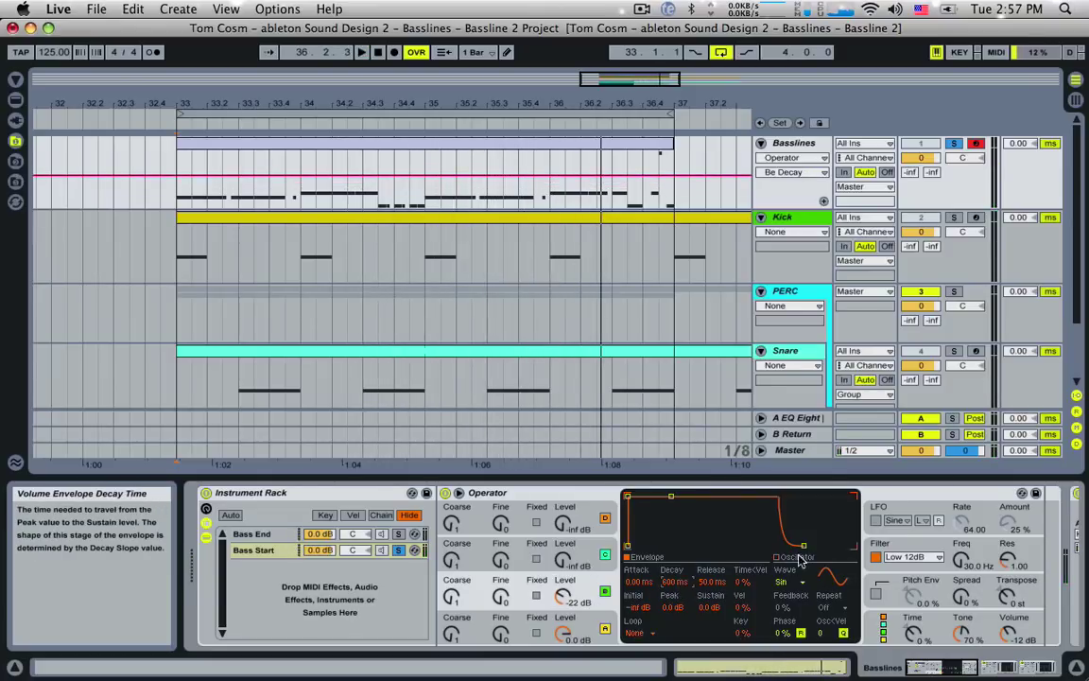
left_click(915, 542)
left_click(672, 581)
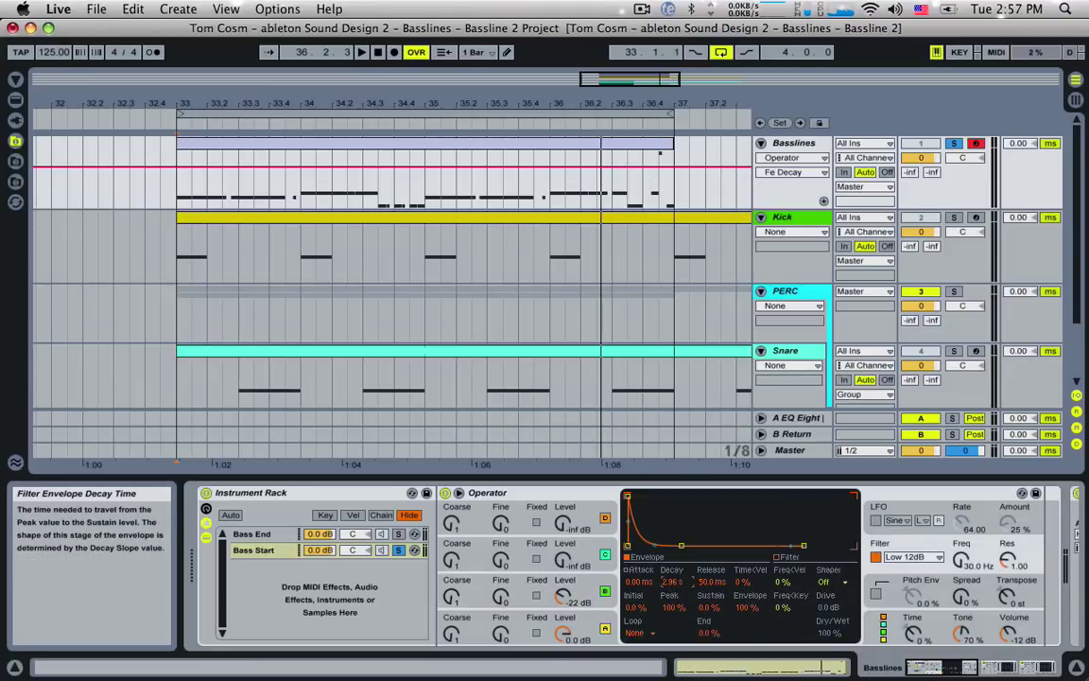
key("space")
mouse_move(672, 581)
left_mouse_down()
mouse_move(672, 602)
mouse_move(671, 588)
left_mouse_up()
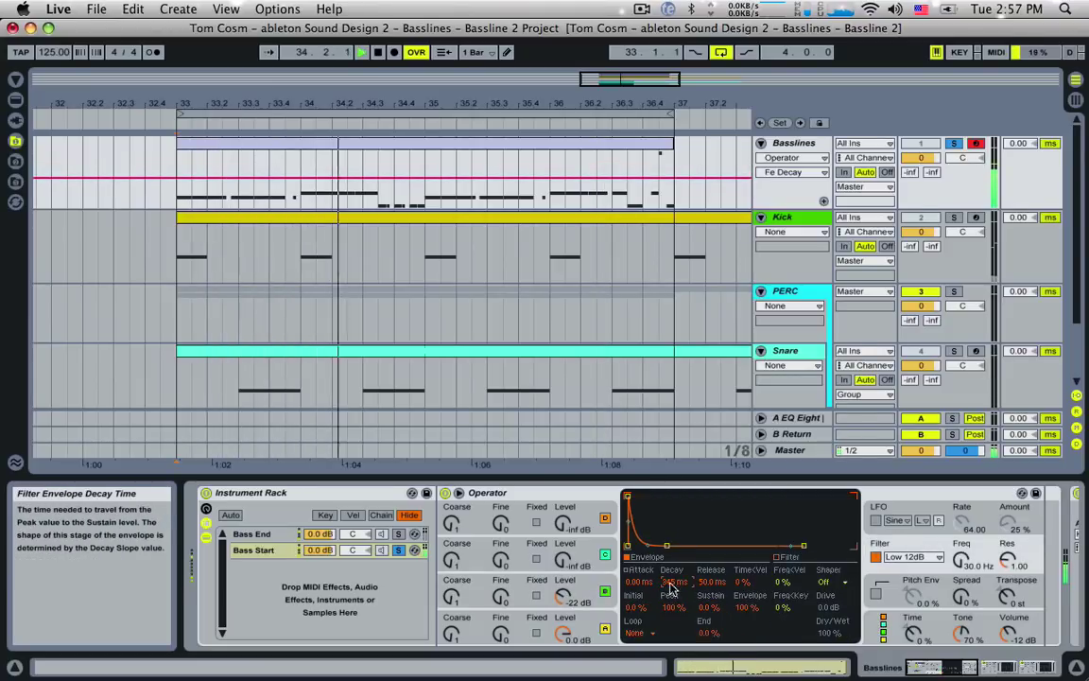
Unsolo the Basslines track, make the Bass End chain audible alongside Bass Start, and select the Bass End chain.
left_click(955, 143)
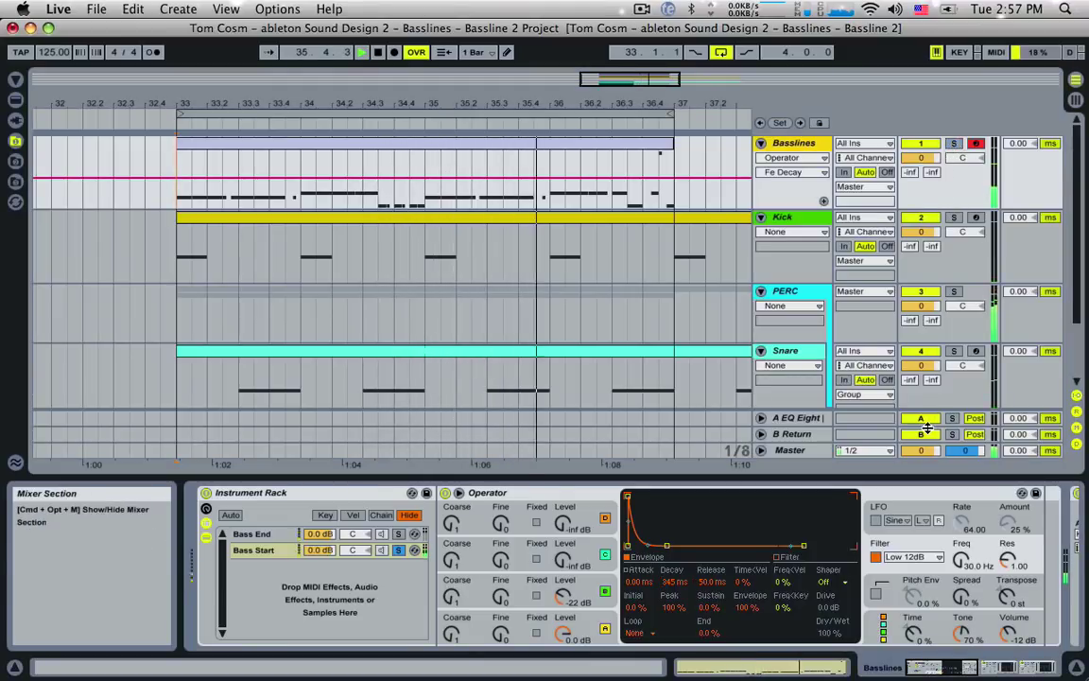
left_click(397, 535)
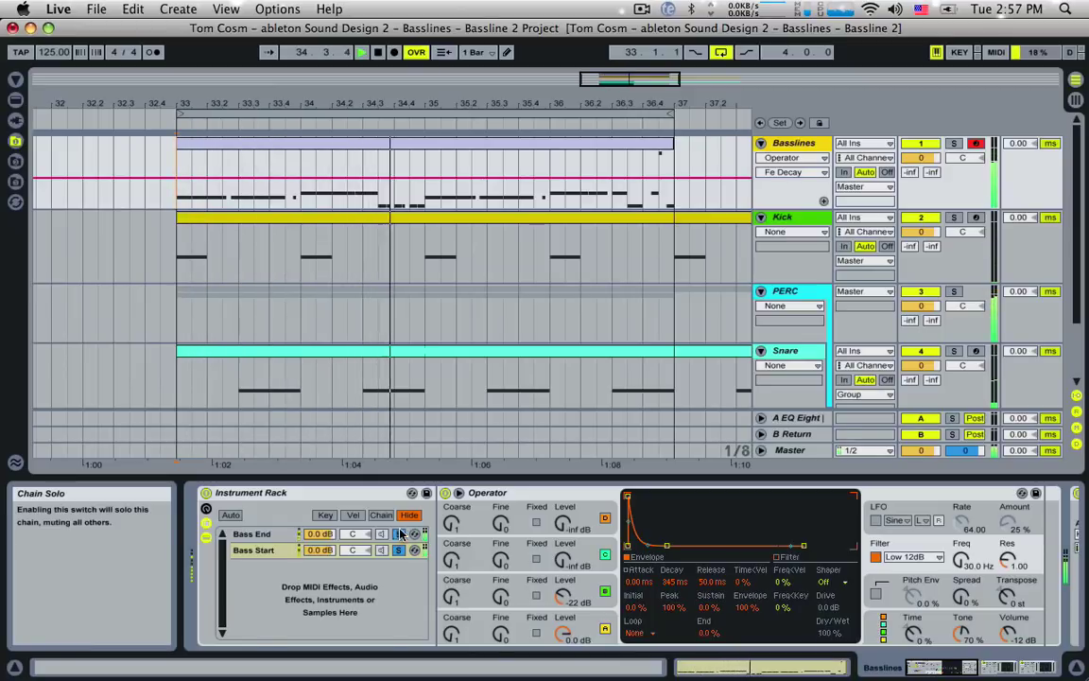
left_click(256, 535)
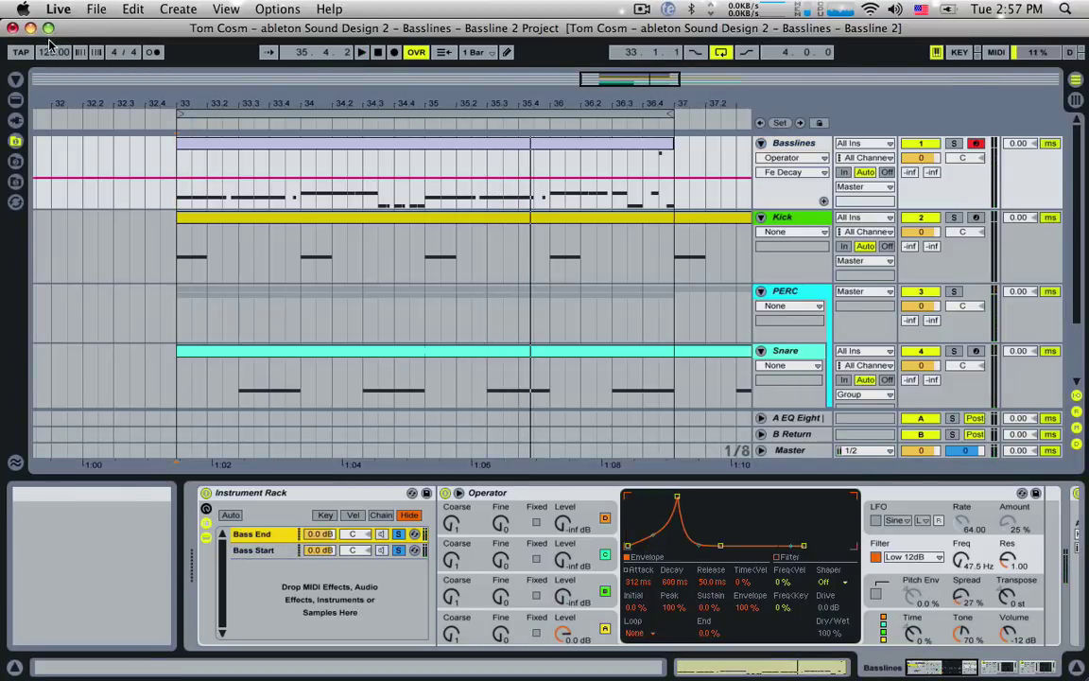
Stop playback and set the project tempo to 100 BPM.
key("space")
left_click_drag(53, 52, 53, 74)
left_click_drag(53, 52, 52, 42)
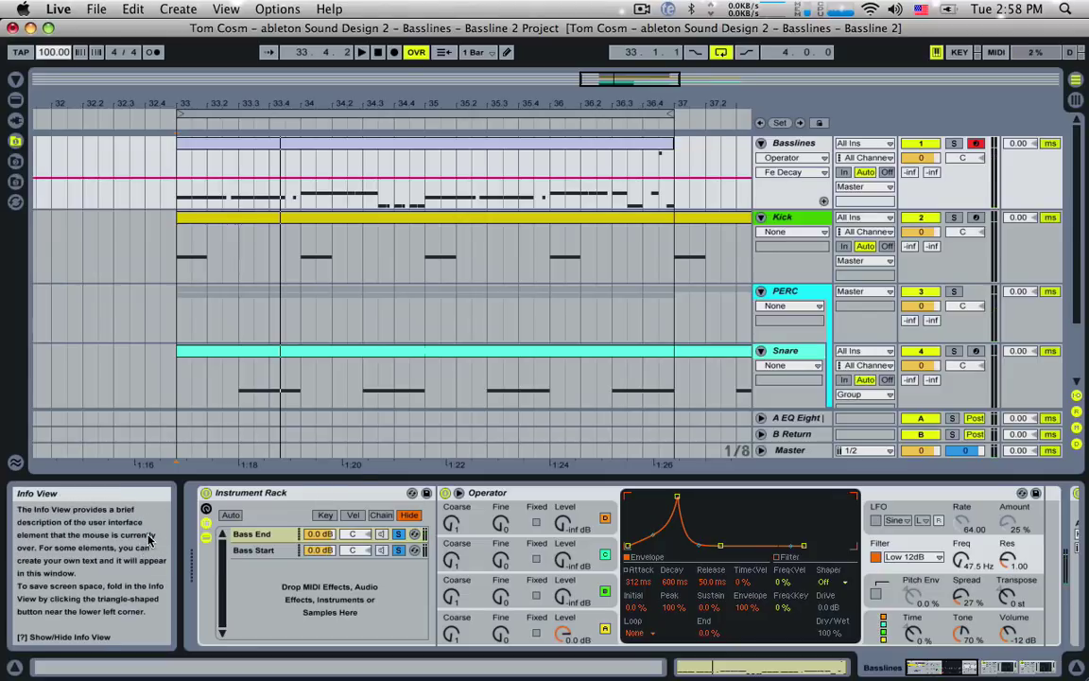
Show the Instrument Rack's macro controls, compare the Bass End and Bass Start chains, and select Macro 1.
left_click(231, 493)
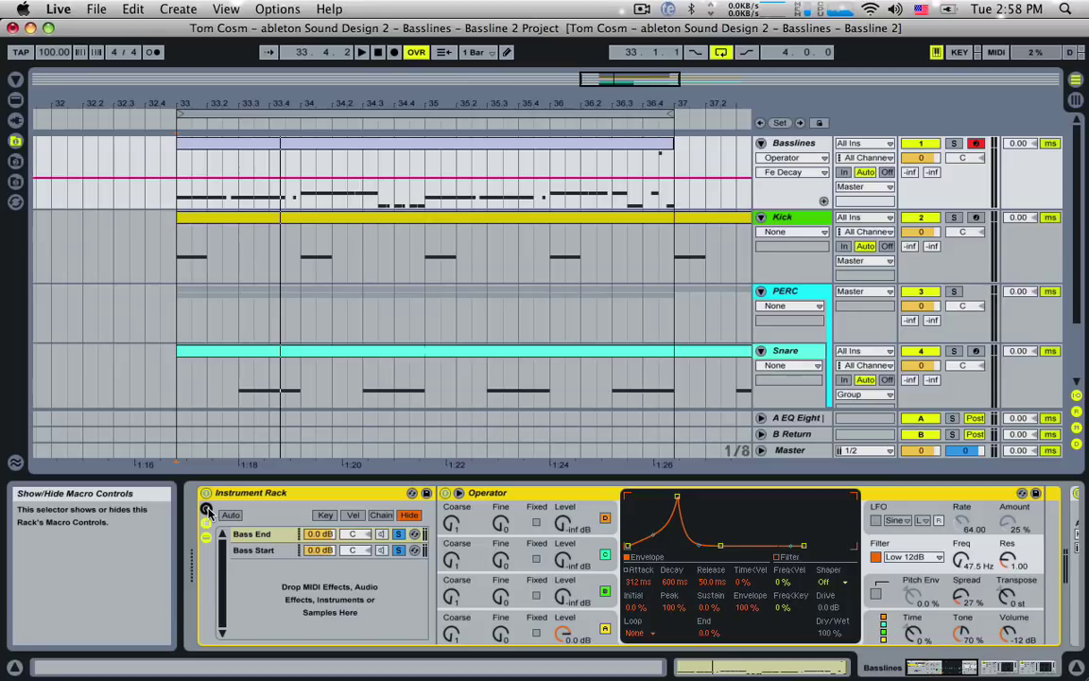
left_click(207, 509)
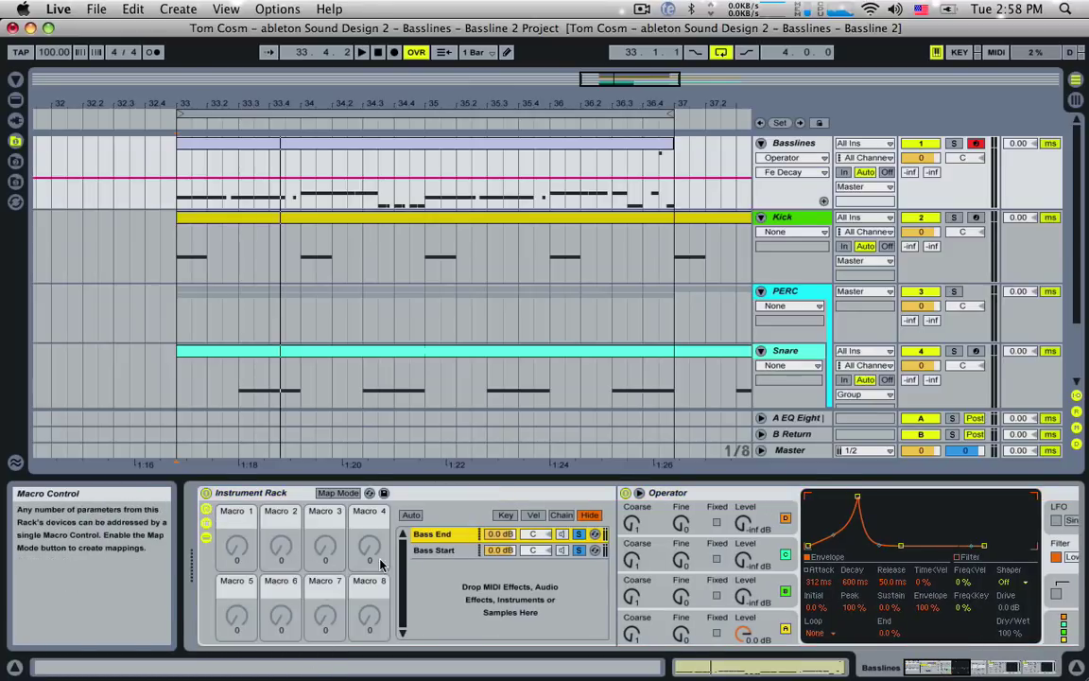
left_click(441, 550)
left_click(439, 534)
left_click(438, 550)
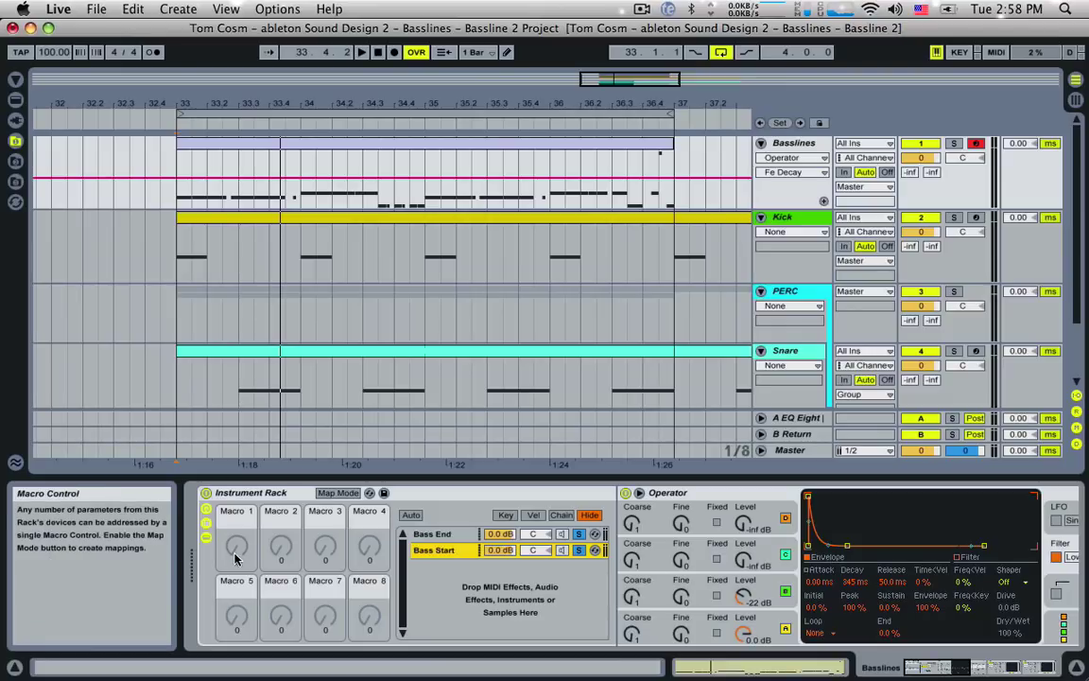
mouse_move(232, 553)
left_mouse_down()
mouse_move(232, 433)
mouse_move(231, 553)
left_mouse_up()
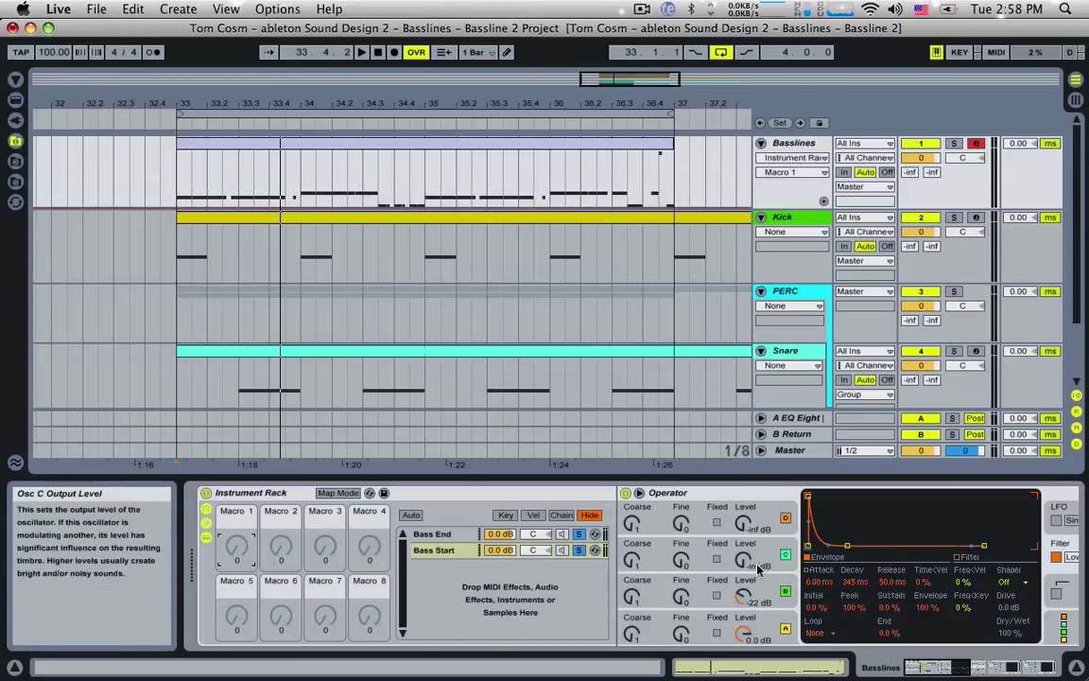
Return to the Bass Start chain, solo the Basslines track and play it from bar 33.
left_click(428, 535)
left_click(438, 554)
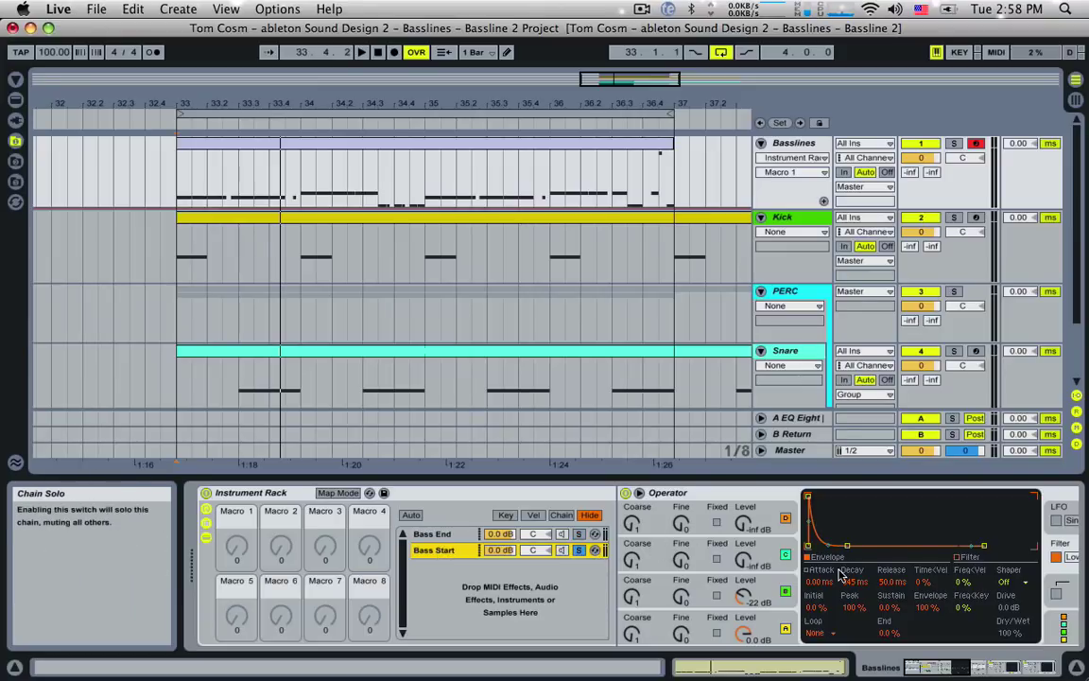
key("space")
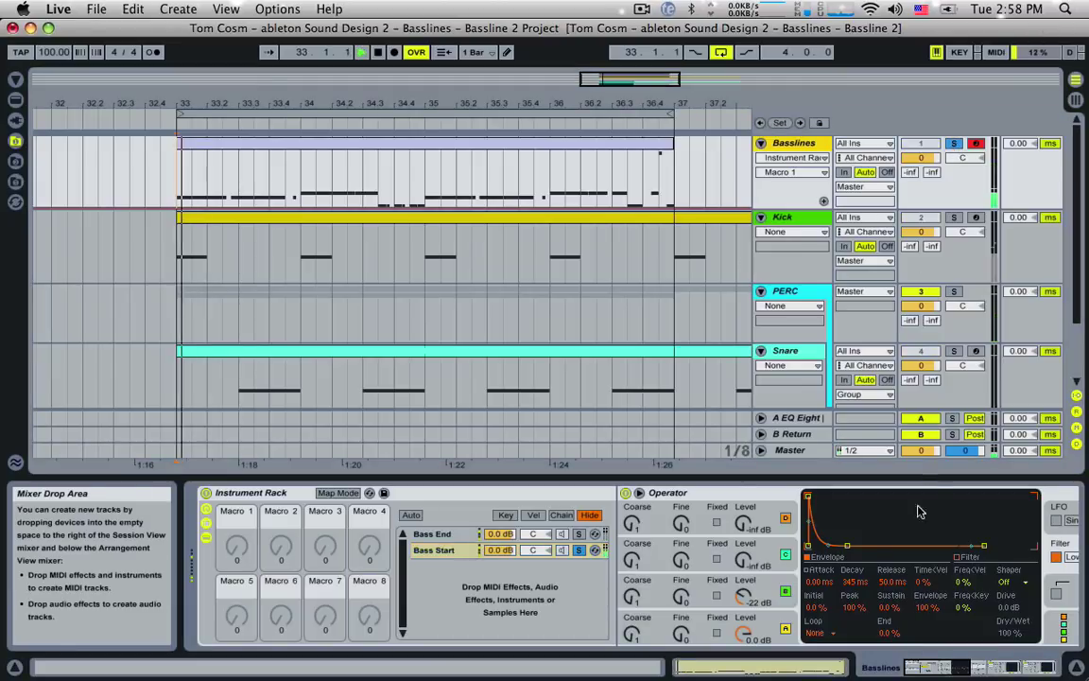
Shorten the Bass Start chain's Operator filter envelope decay to 291 ms by ear and stop playback.
mouse_move(855, 583)
left_mouse_down()
mouse_move(855, 486)
mouse_move(855, 583)
left_mouse_up()
key("space")
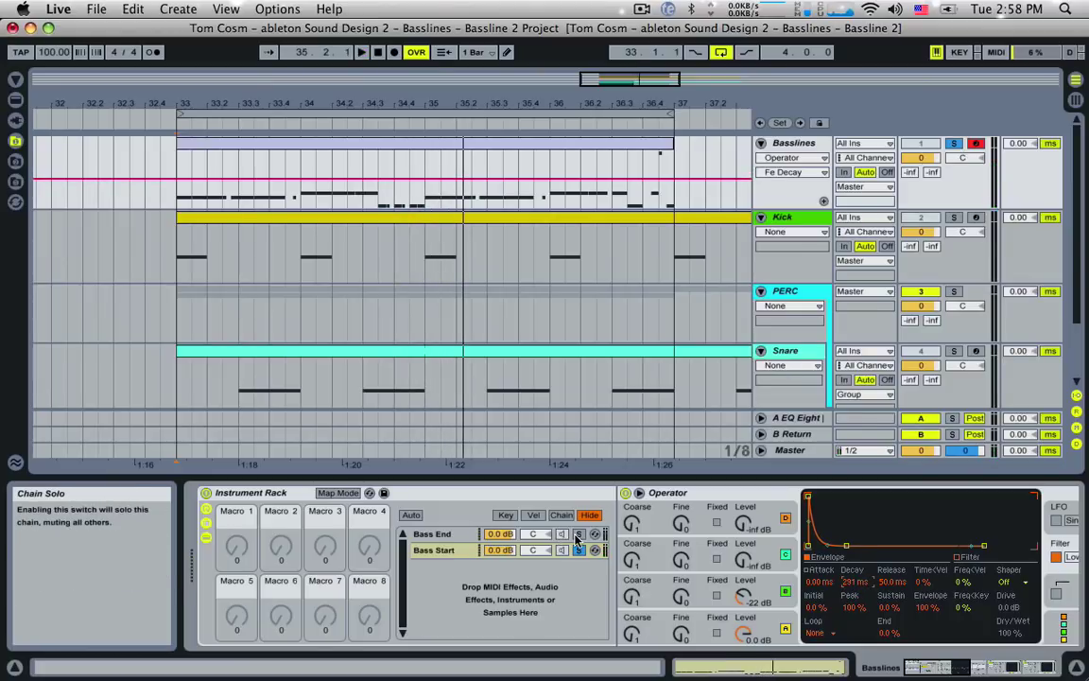
Solo the Bass End chain and, while auditioning it, shorten its filter envelope attack to about 160 ms and decay to about 287 ms.
left_click(443, 535)
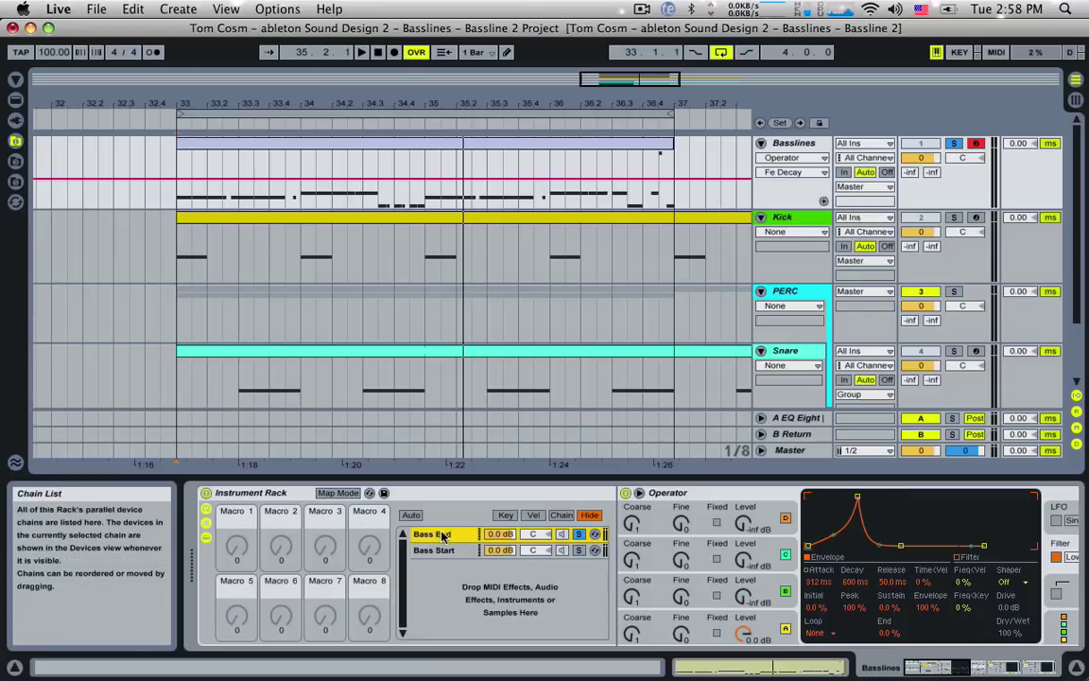
key("space")
left_click_drag(855, 582, 822, 583)
key("space")
key("space")
key("space")
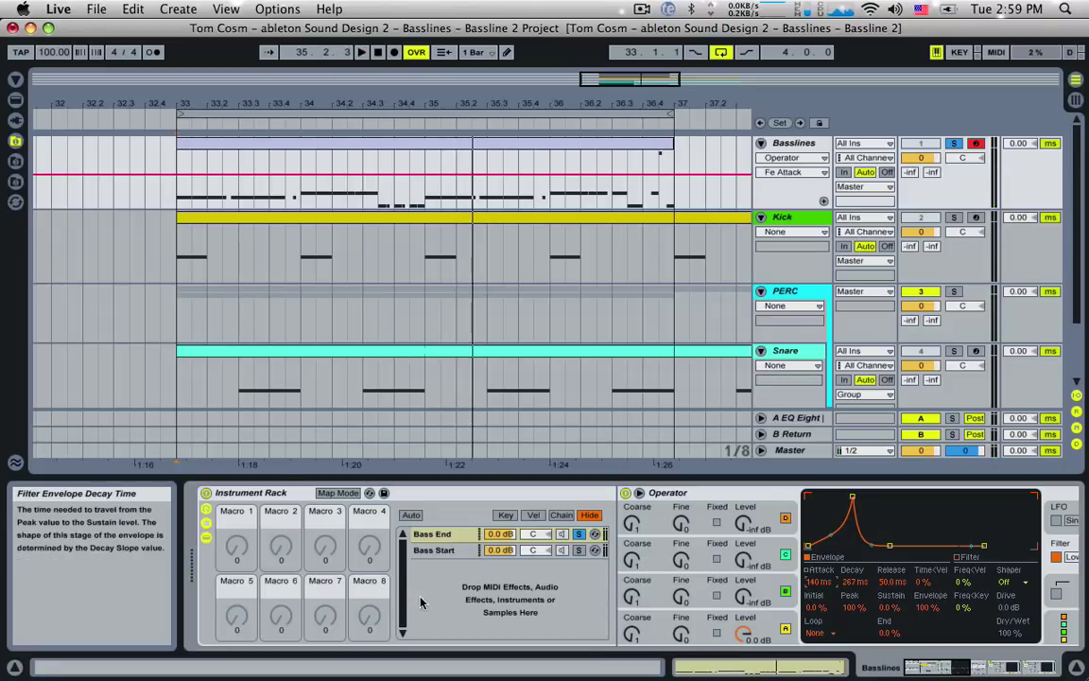
Enable macro mapping on the Instrument Rack and compare the filter envelopes of the Bass Start and Bass End chains.
left_click(445, 551)
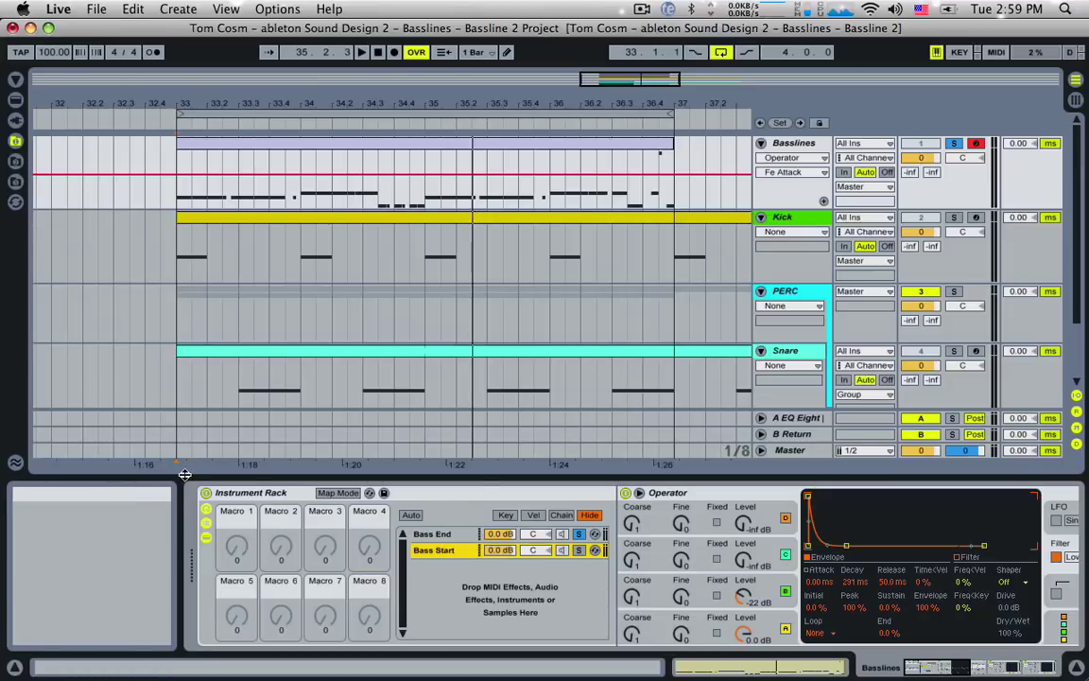
left_click(341, 493)
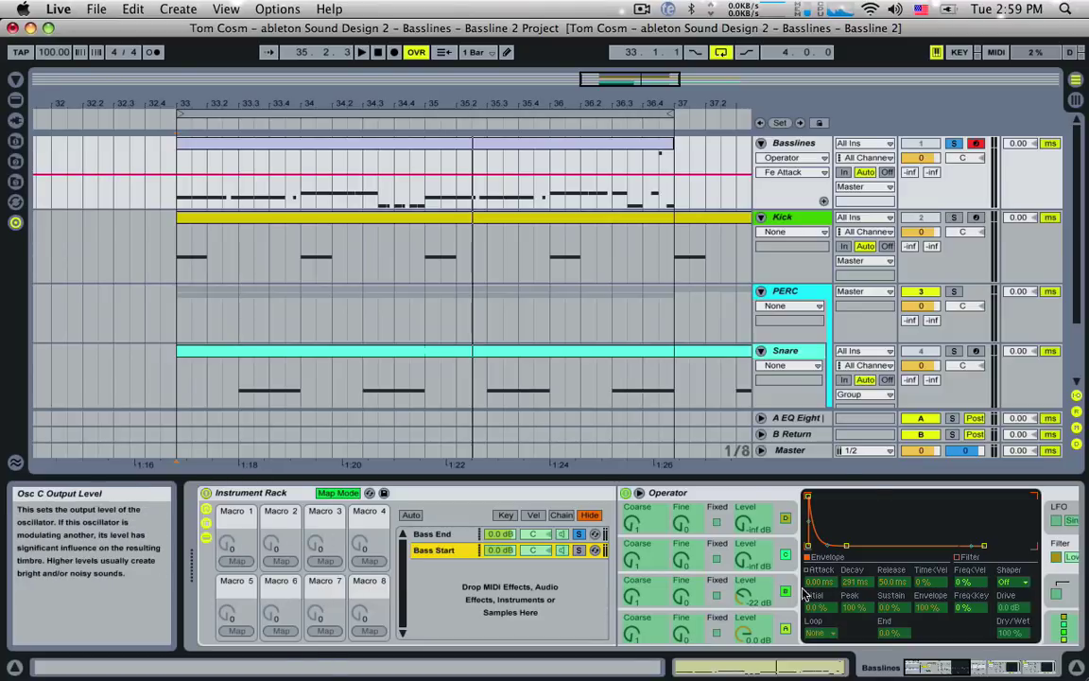
left_click(441, 534)
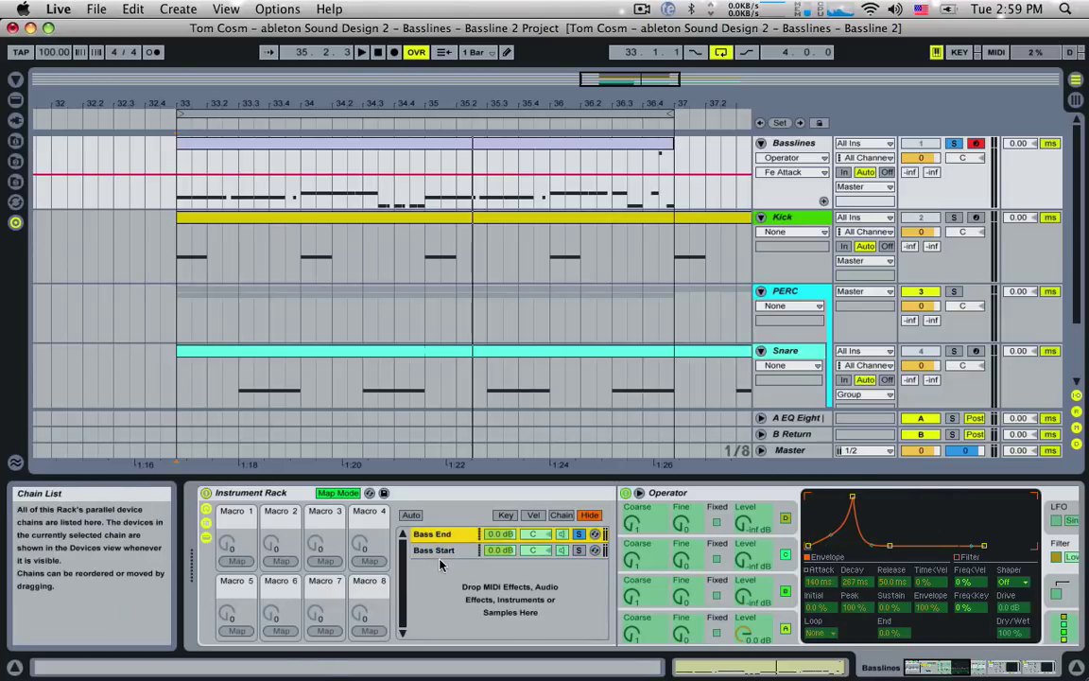
Map the Bass Start chain's Operator filter envelope decay to Macro 1 of the instrument rack.
left_click(441, 554)
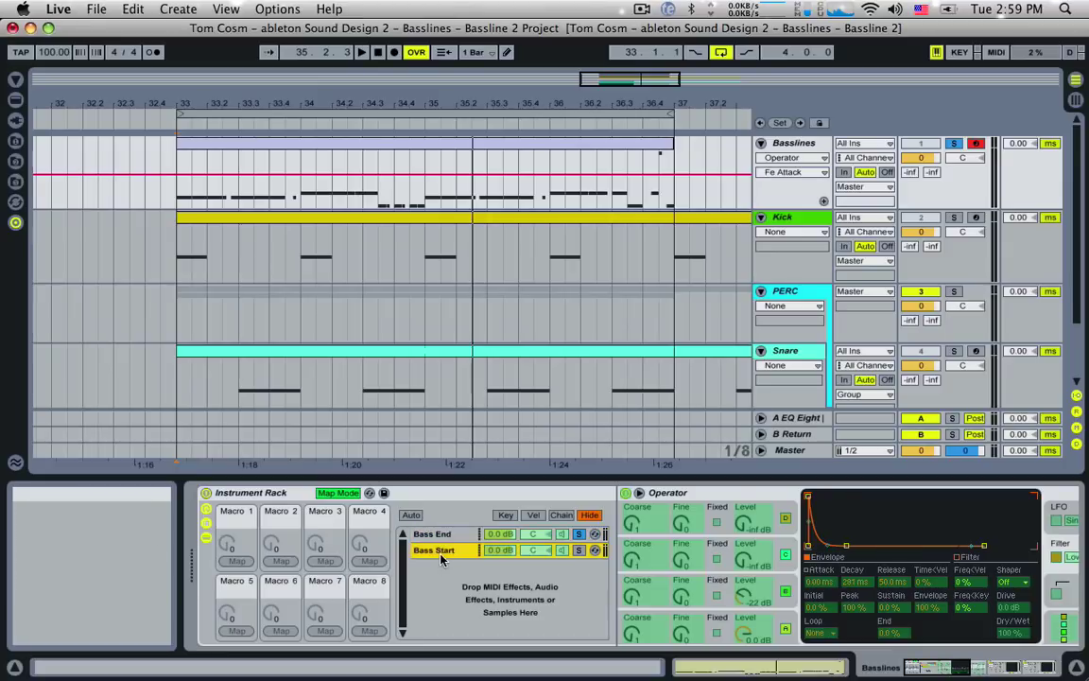
left_click(858, 591)
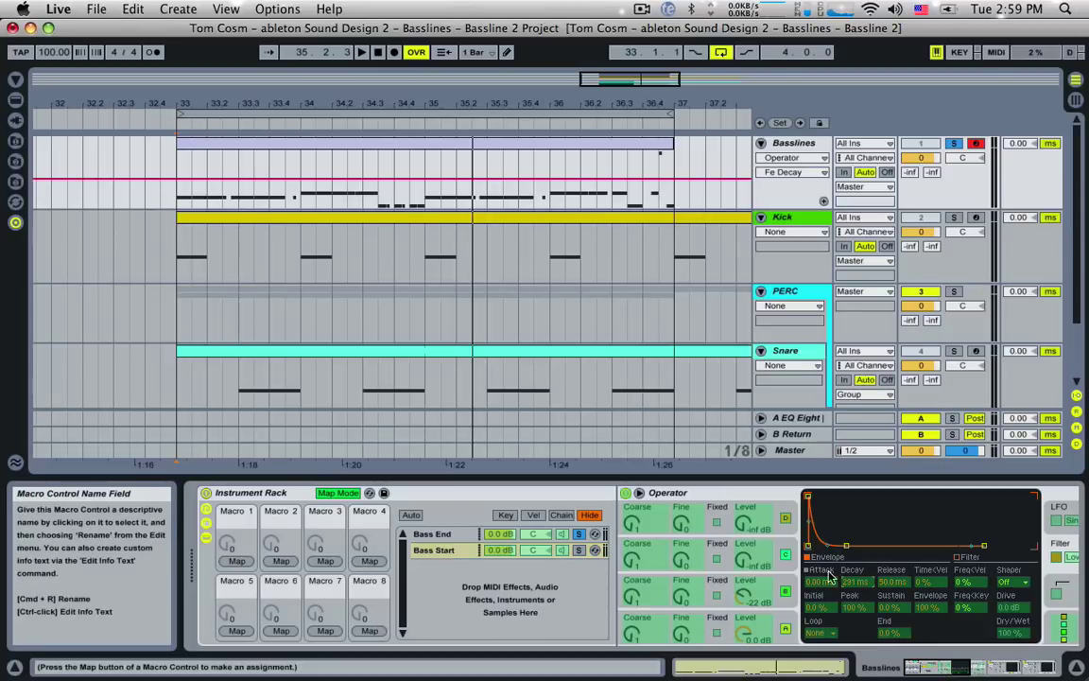
left_click(238, 561)
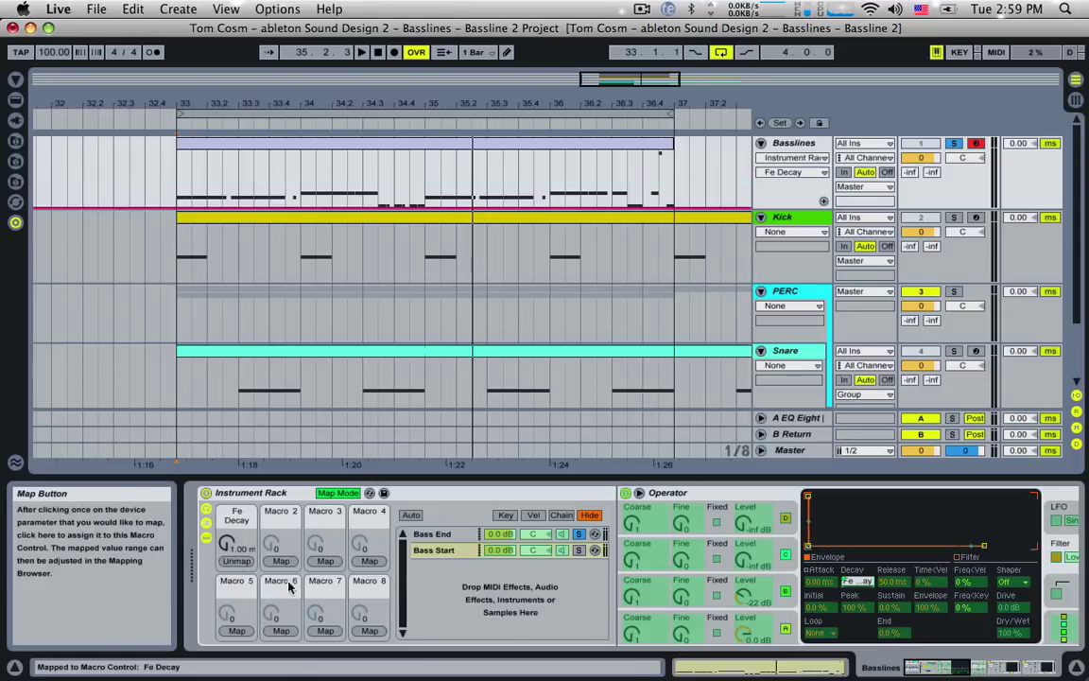
Map the Bass End chain's filter envelope attack to Macro 1 as well and leave macro mapping mode.
left_click(452, 534)
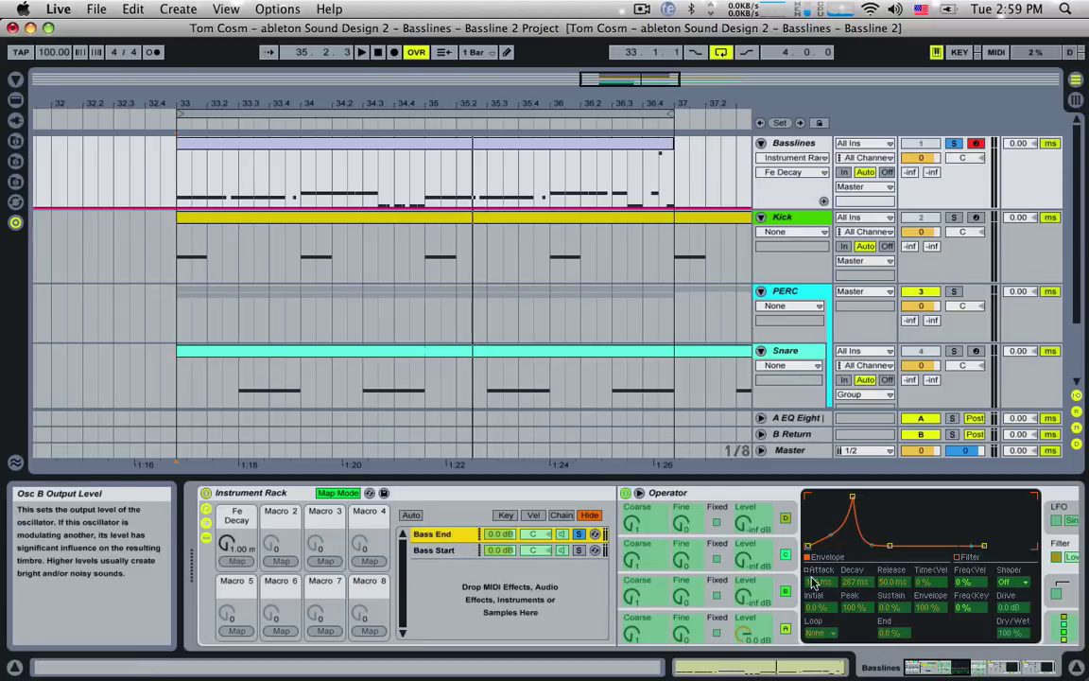
left_click(820, 581)
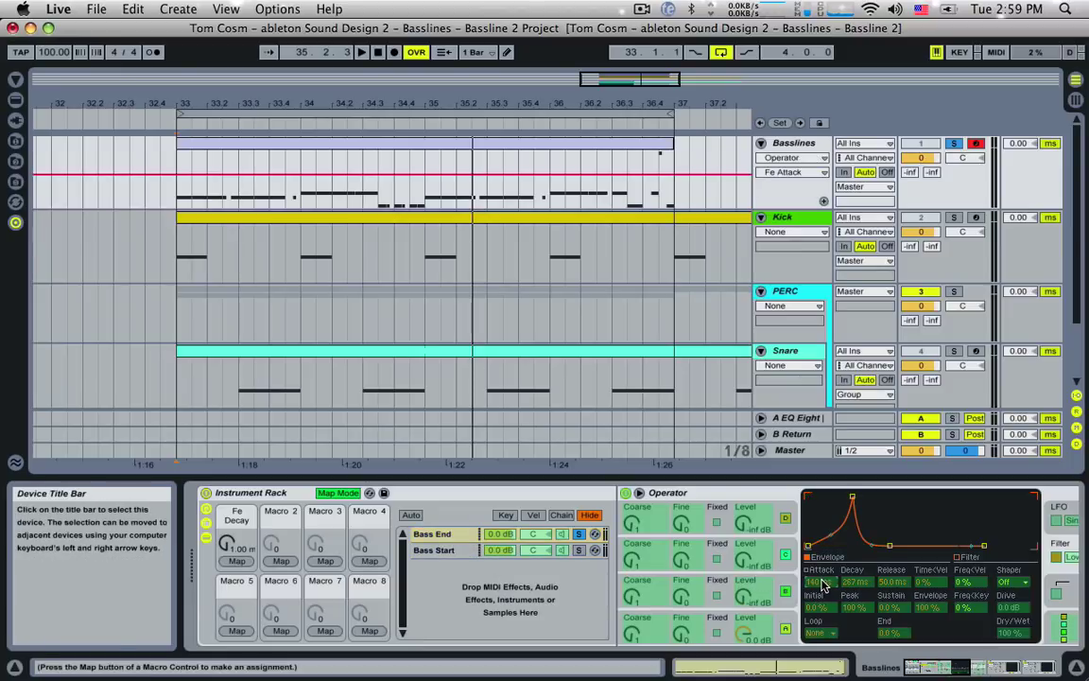
left_click(238, 562)
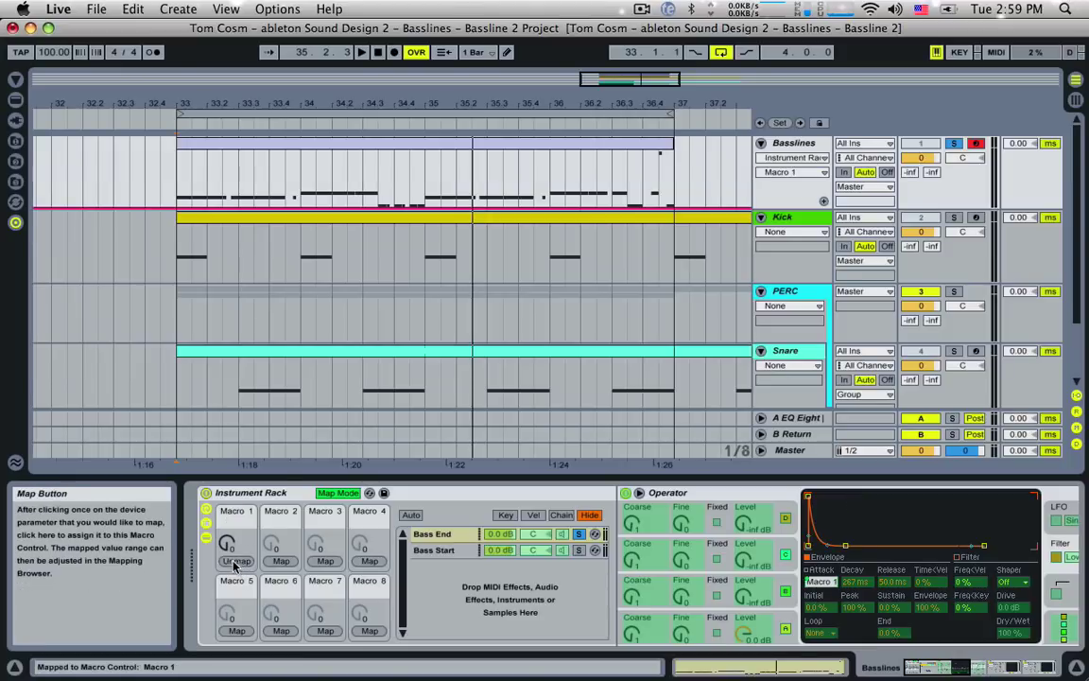
left_click(333, 494)
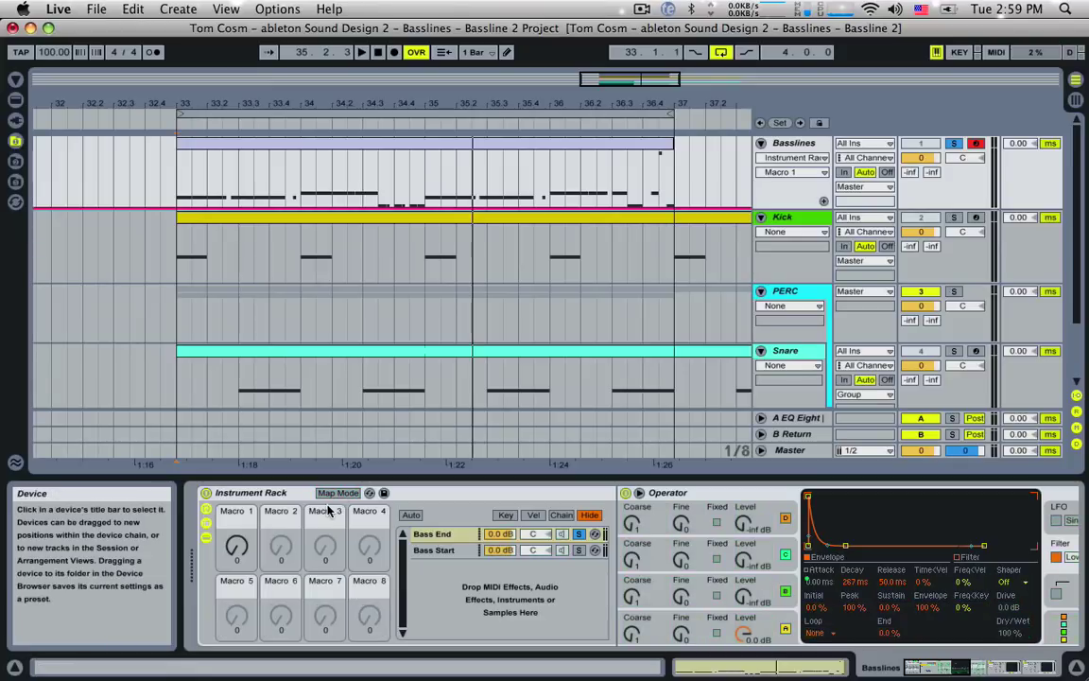
Sweep Macro 1 up to 127 and back to 0 for Bass End and Bass Start to check each filter envelope.
left_click_drag(237, 546, 237, 518)
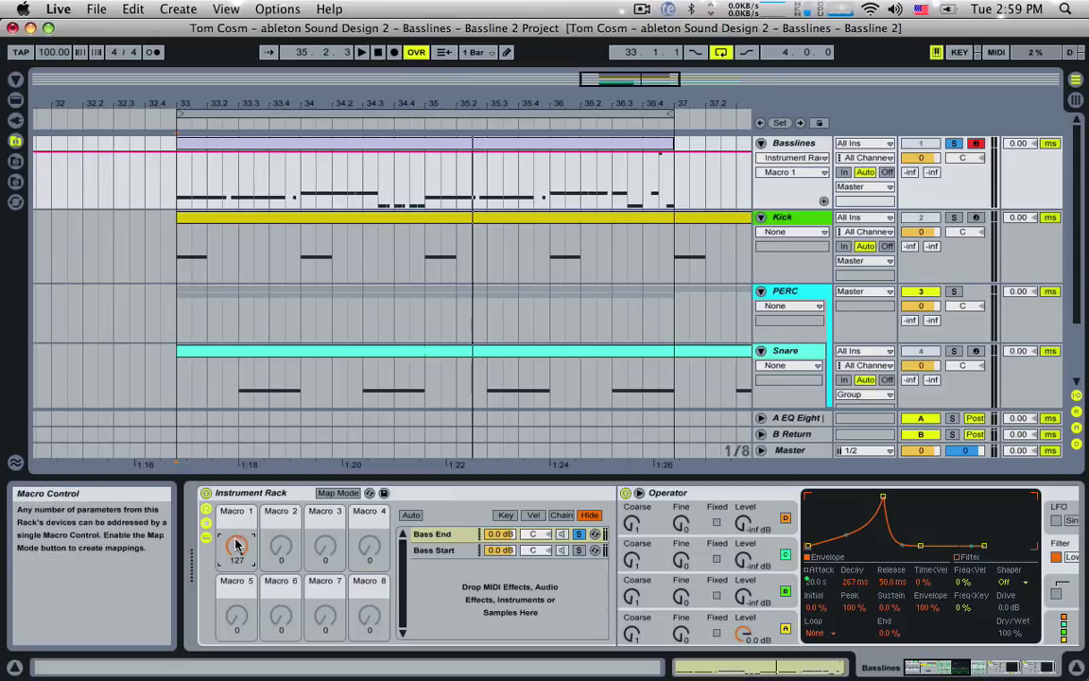
left_click_drag(238, 526, 232, 553)
left_click(420, 550)
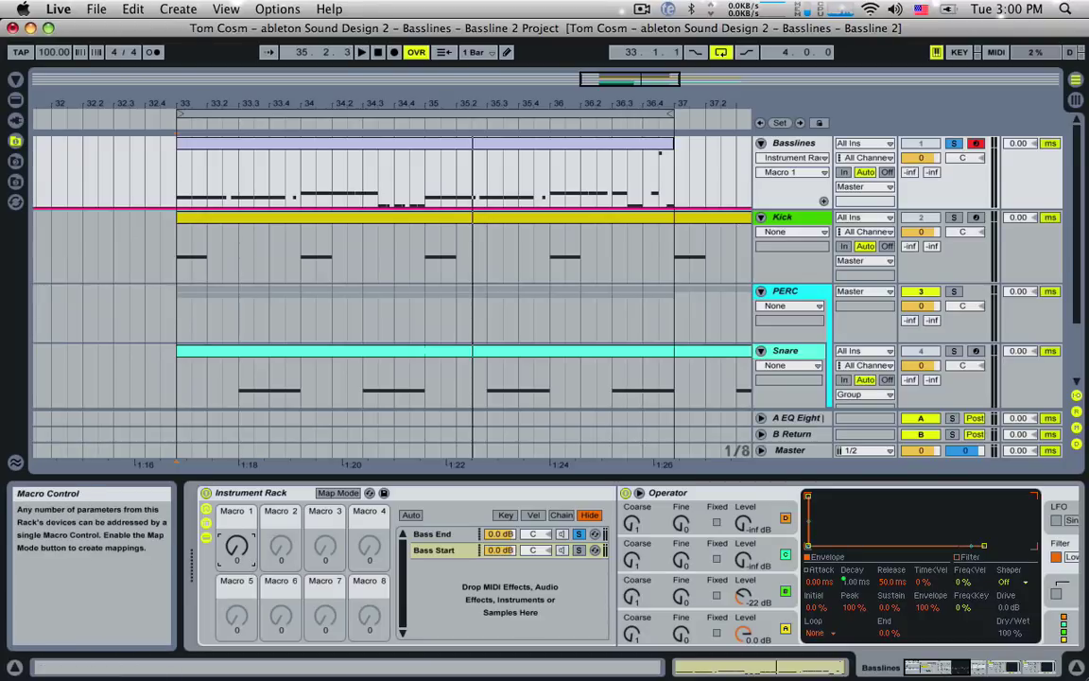
left_click_drag(237, 546, 236, 487)
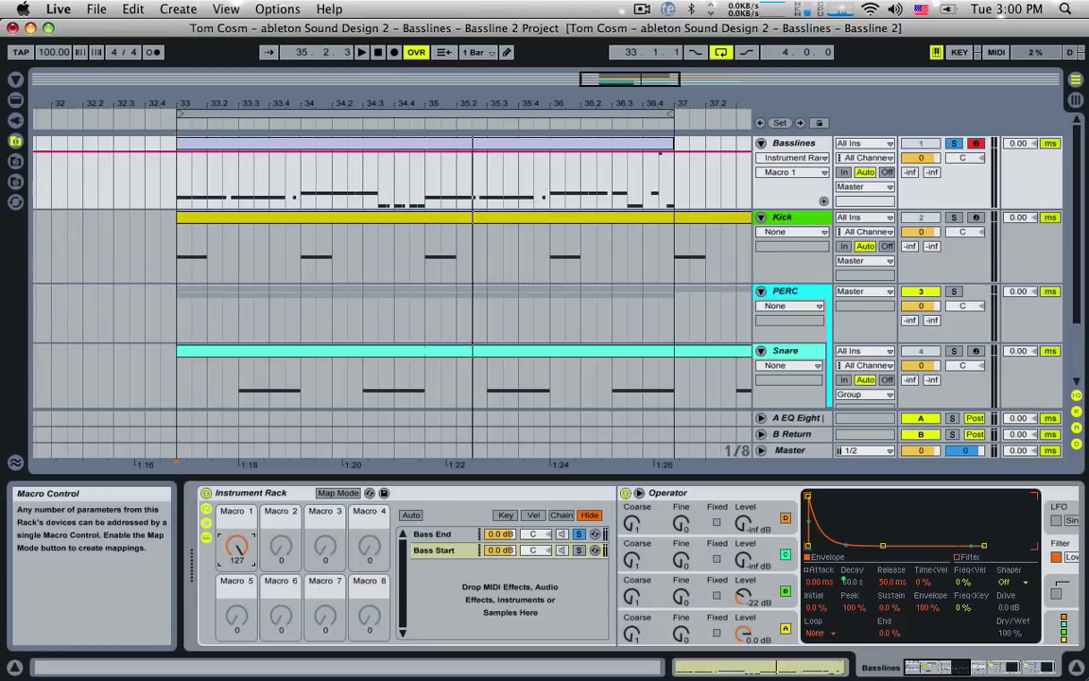
left_click_drag(236, 546, 237, 595)
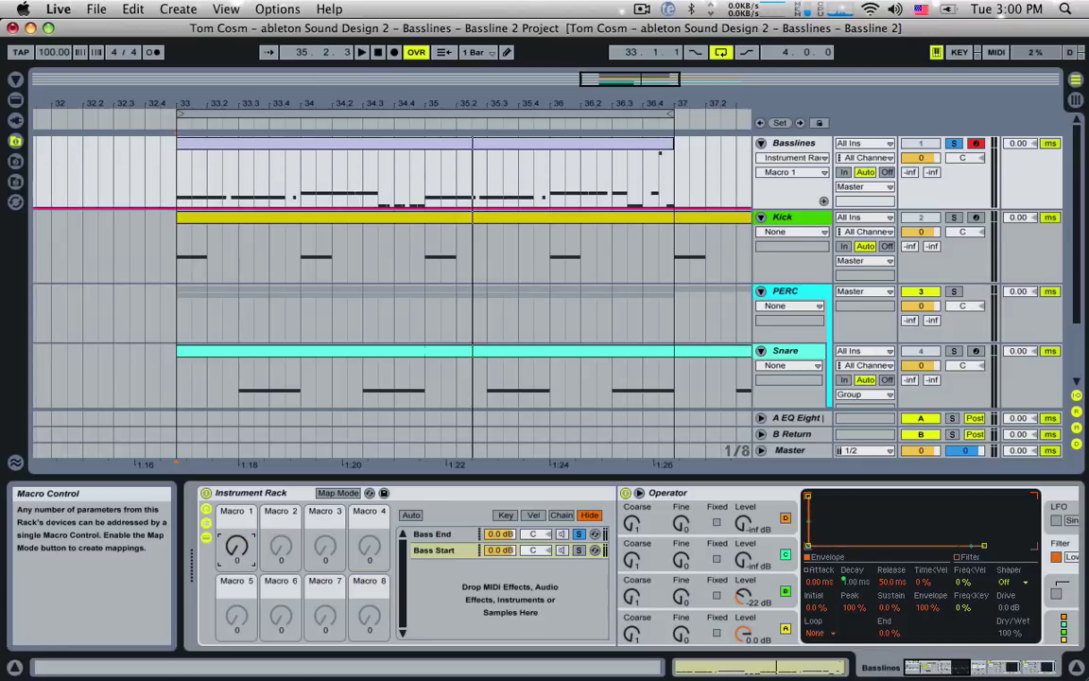
Show the rack's macro mappings in the browser and adjust the column widths to read the paths and ranges.
left_click(338, 493)
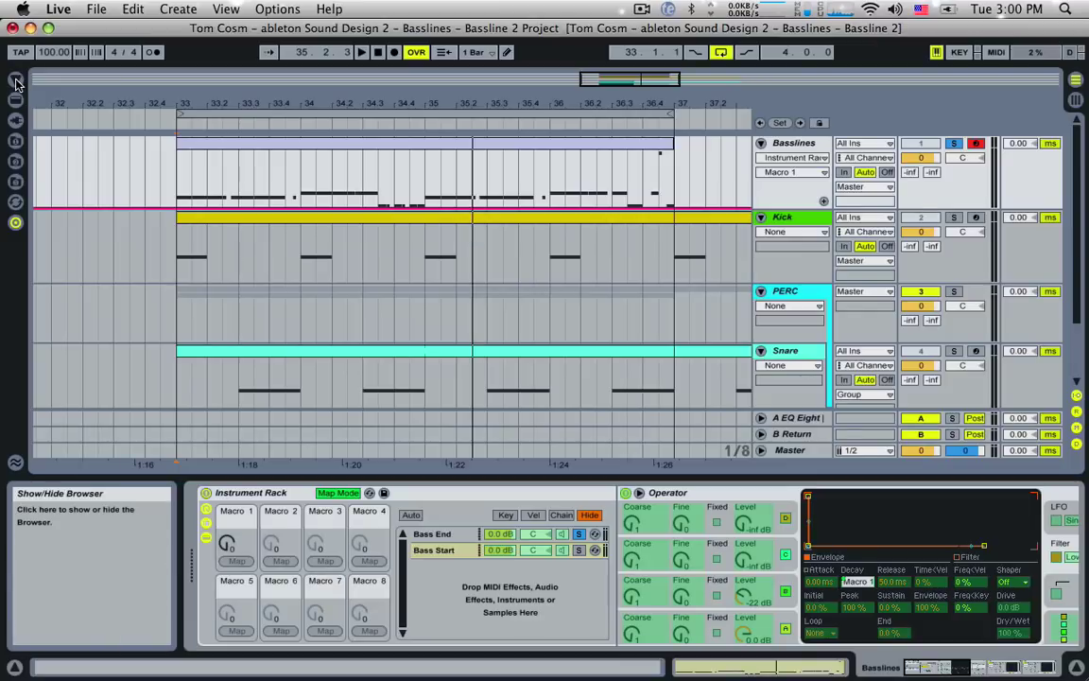
left_click(15, 85)
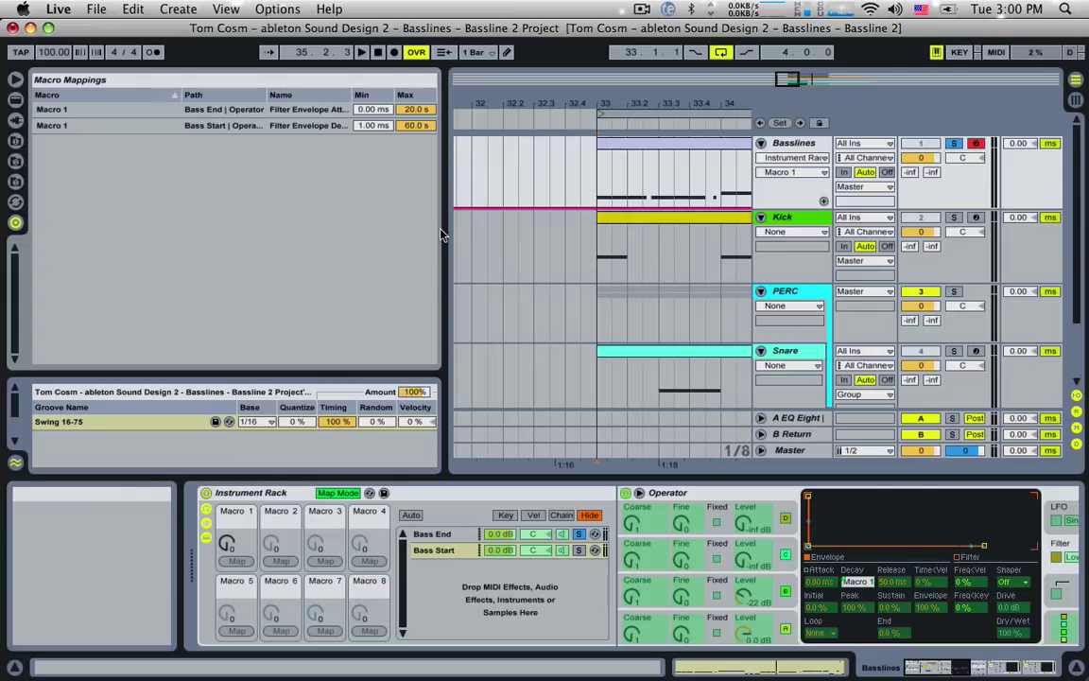
left_click_drag(443, 230, 387, 231)
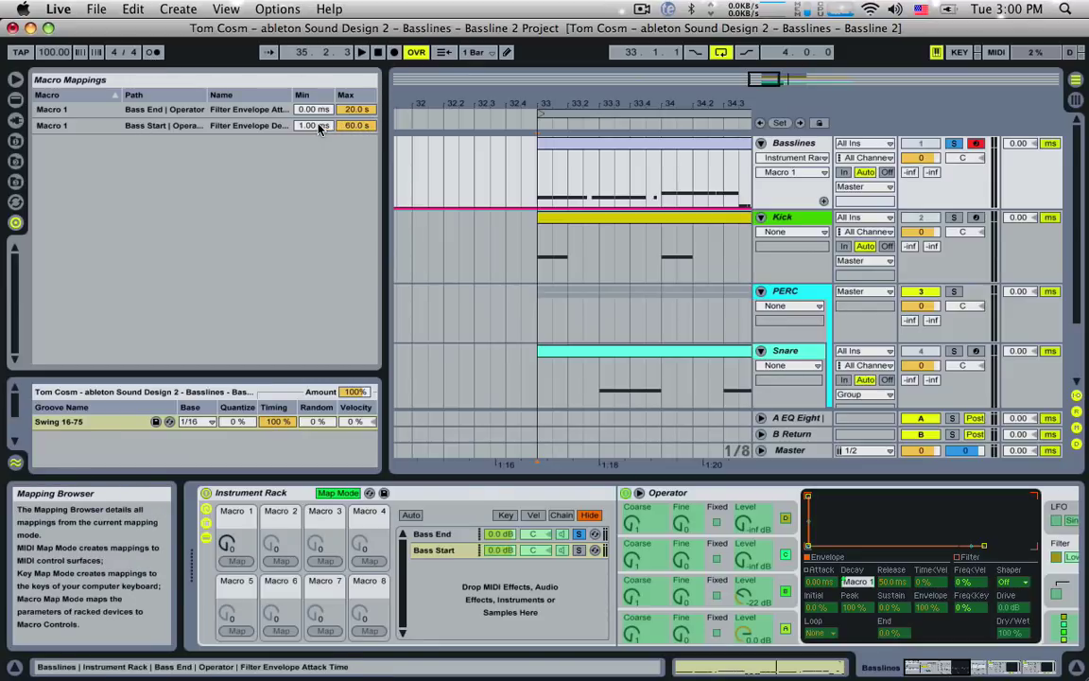
left_click(149, 112)
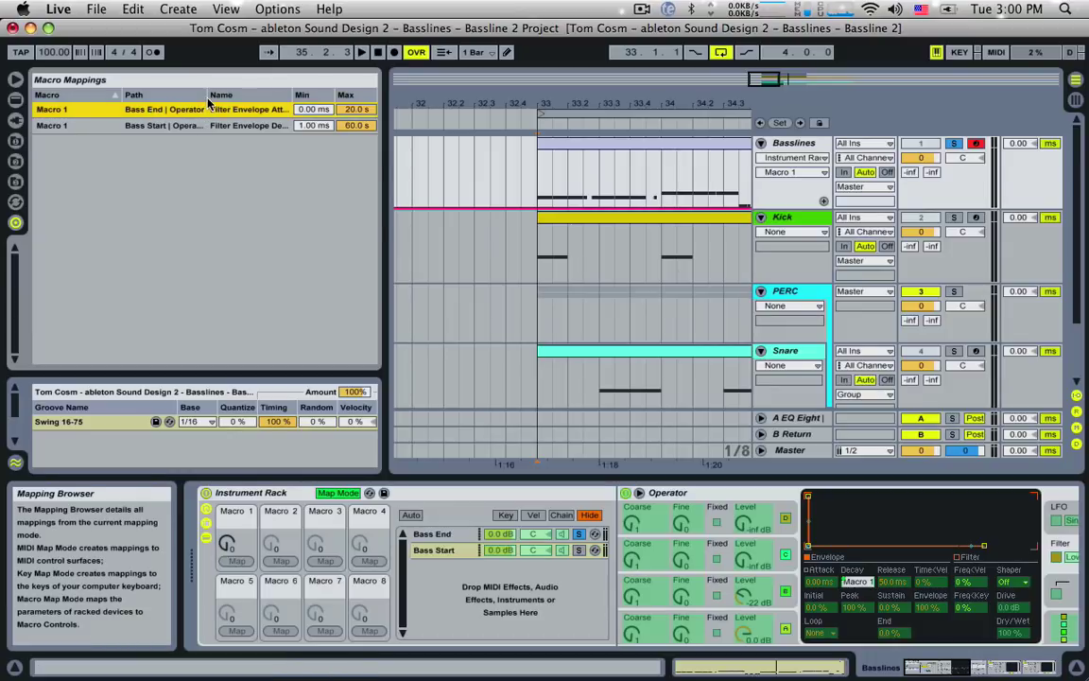
left_click_drag(207, 97, 218, 97)
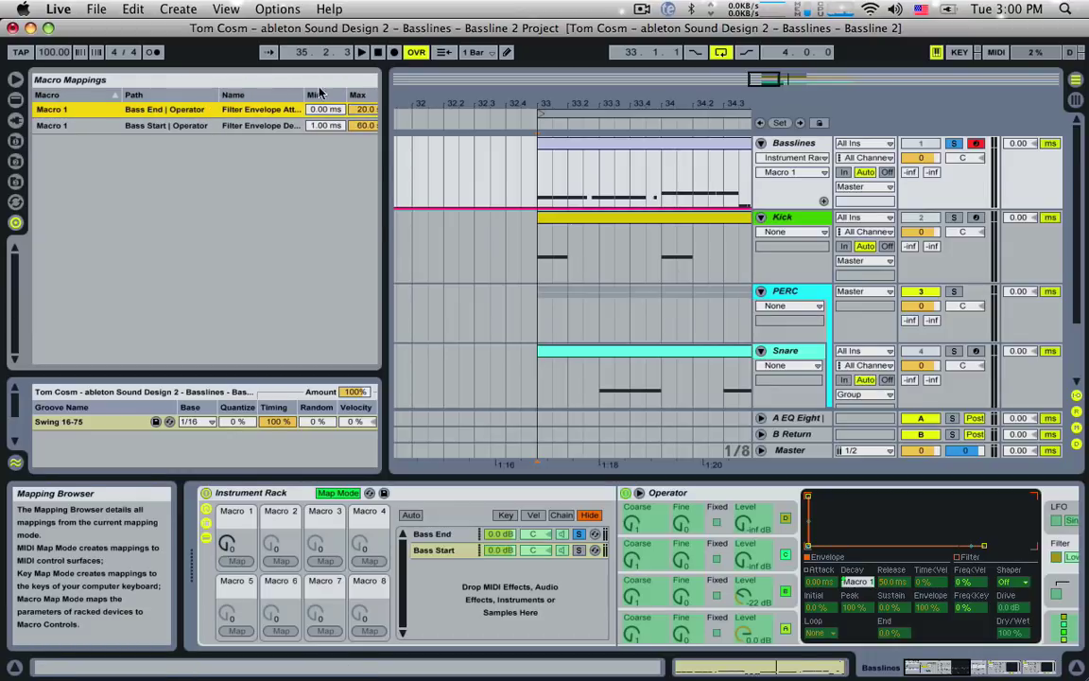
left_click_drag(304, 96, 330, 96)
left_click_drag(328, 94, 293, 94)
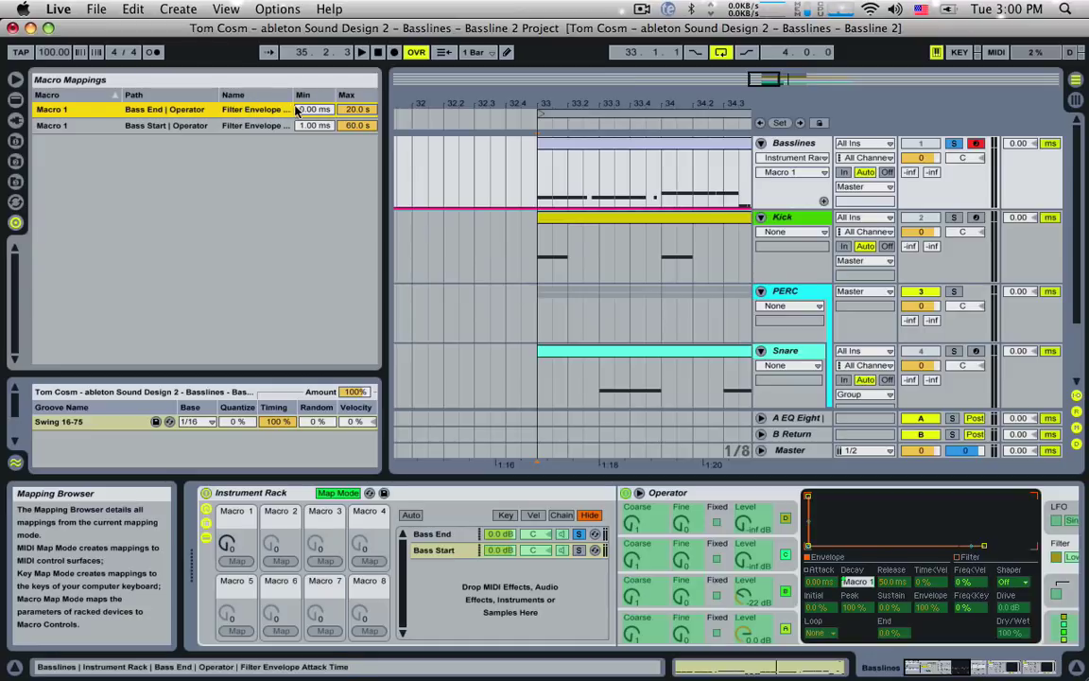
Widen the mapping list and limit the maximum Bass End attack to 364 ms and Bass Start decay to 410 ms.
left_click_drag(384, 104, 480, 104)
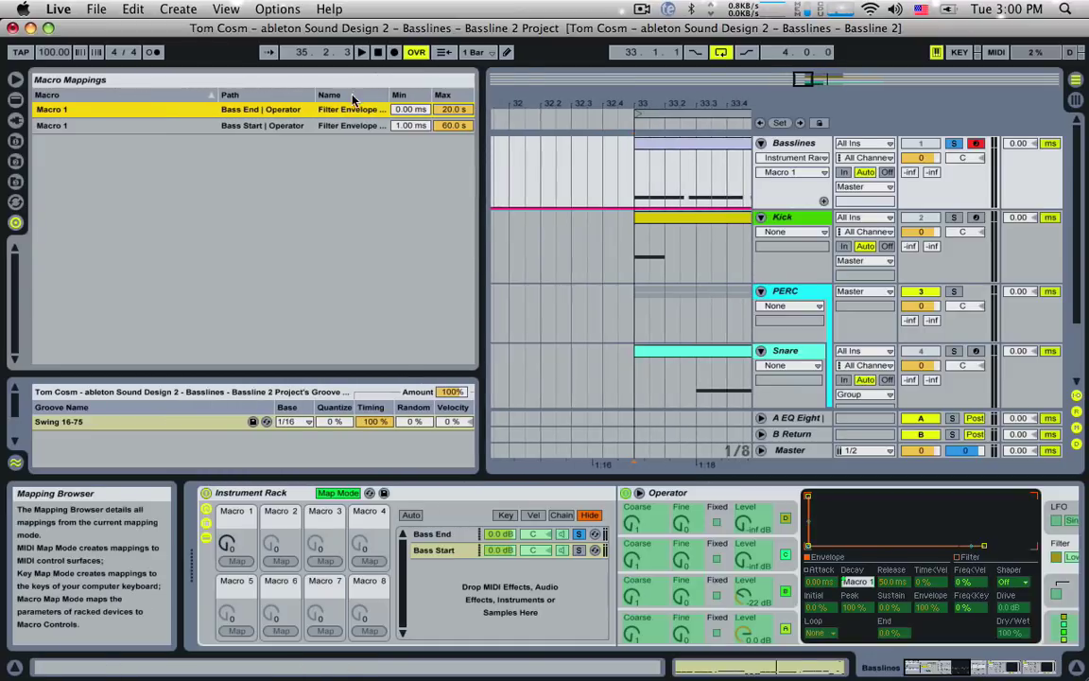
left_click_drag(391, 95, 535, 114)
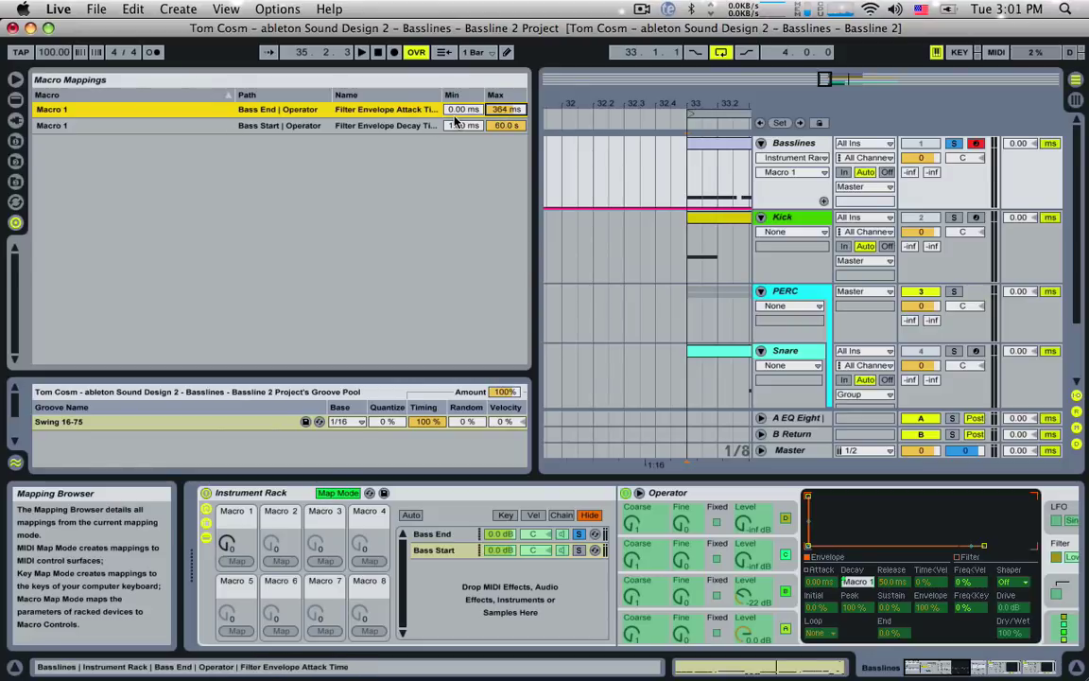
left_click_drag(505, 125, 505, 165)
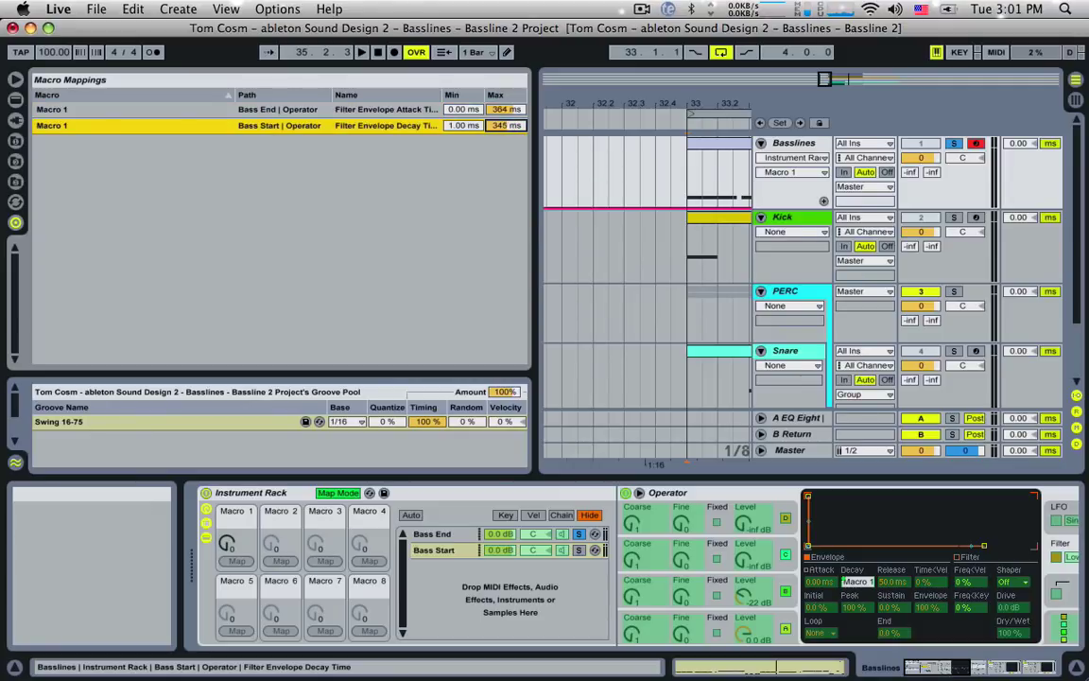
Narrow the mapping browser and audition the bassline loop while raising Macro 1 to 127.
left_click(339, 495)
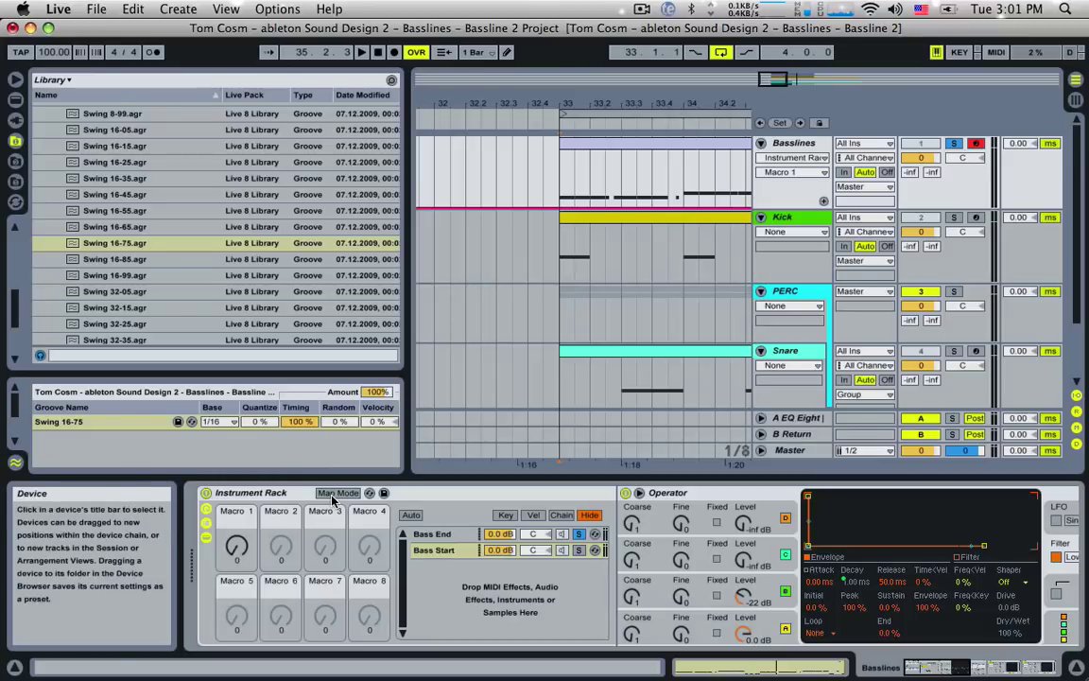
left_click(338, 493)
left_click_drag(418, 195, 274, 199)
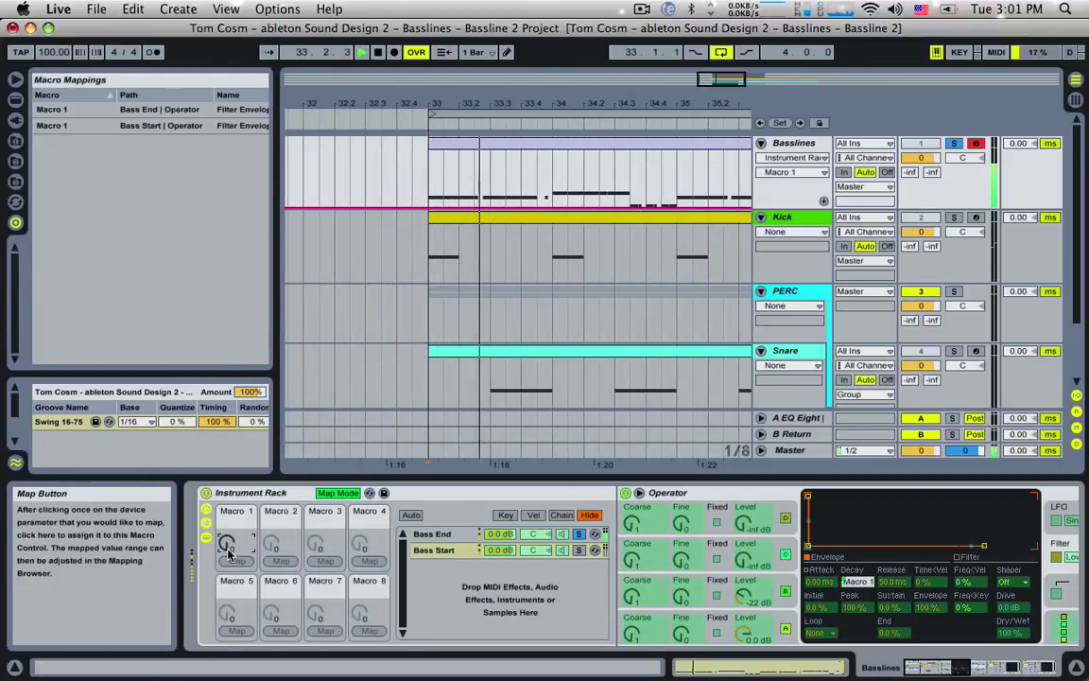
left_click_drag(228, 544, 226, 444)
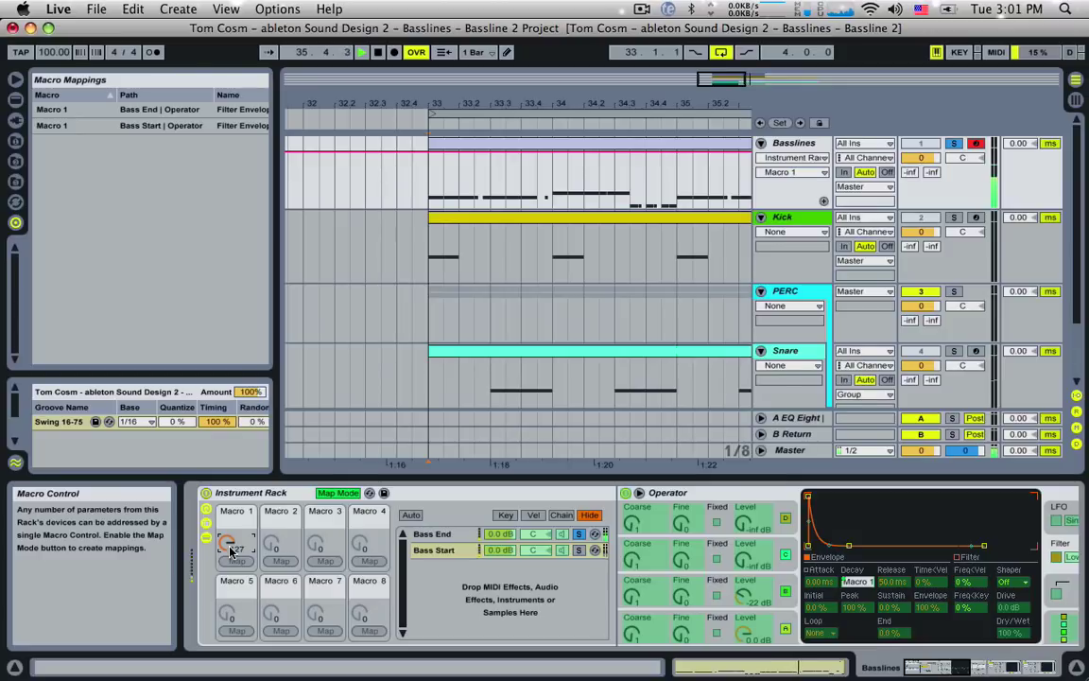
key("space")
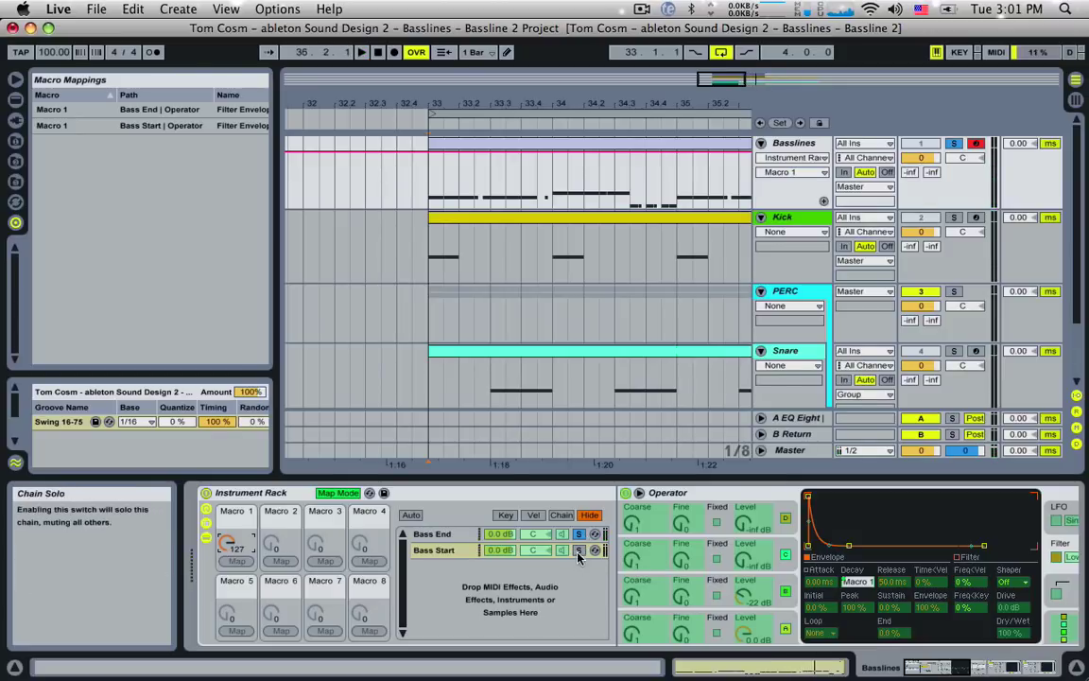
Solo the Bass Start chain along with Bass End and play the loop while lowering Macro 1 to 4.
key("space")
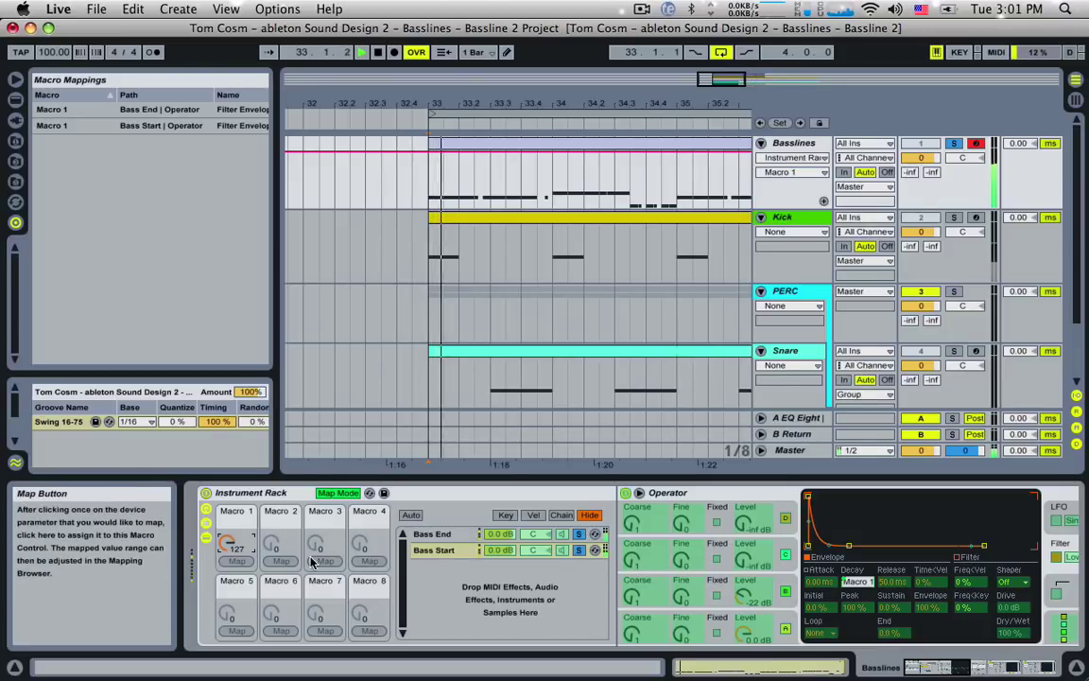
mouse_move(241, 553)
left_mouse_down()
mouse_move(241, 628)
mouse_move(227, 549)
left_mouse_up()
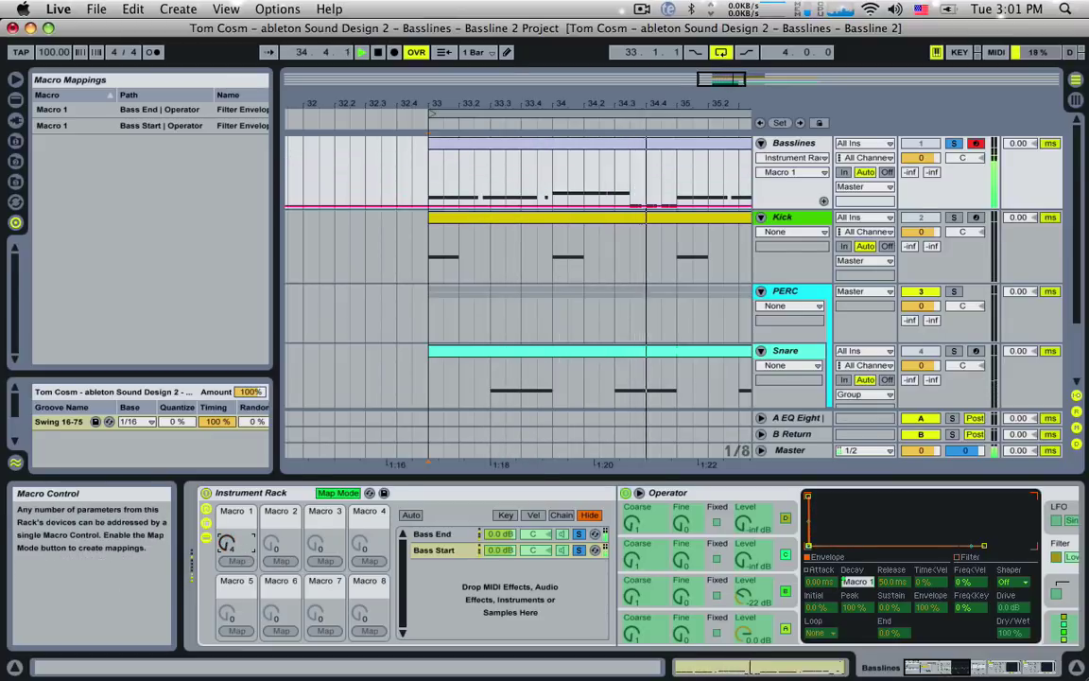
key("space")
Invert the Bass Start decay mapping on Macro 1 with a minimum of 410 ms and a maximum of 1.00 ms.
left_click_drag(276, 283, 452, 283)
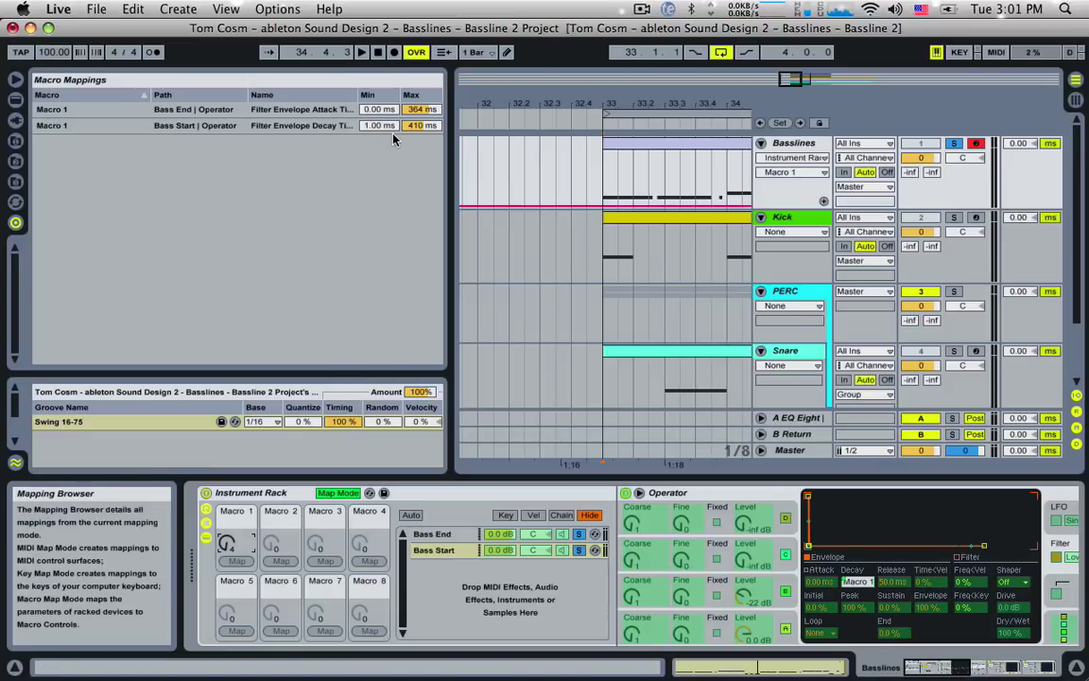
left_click_drag(382, 128, 383, 121)
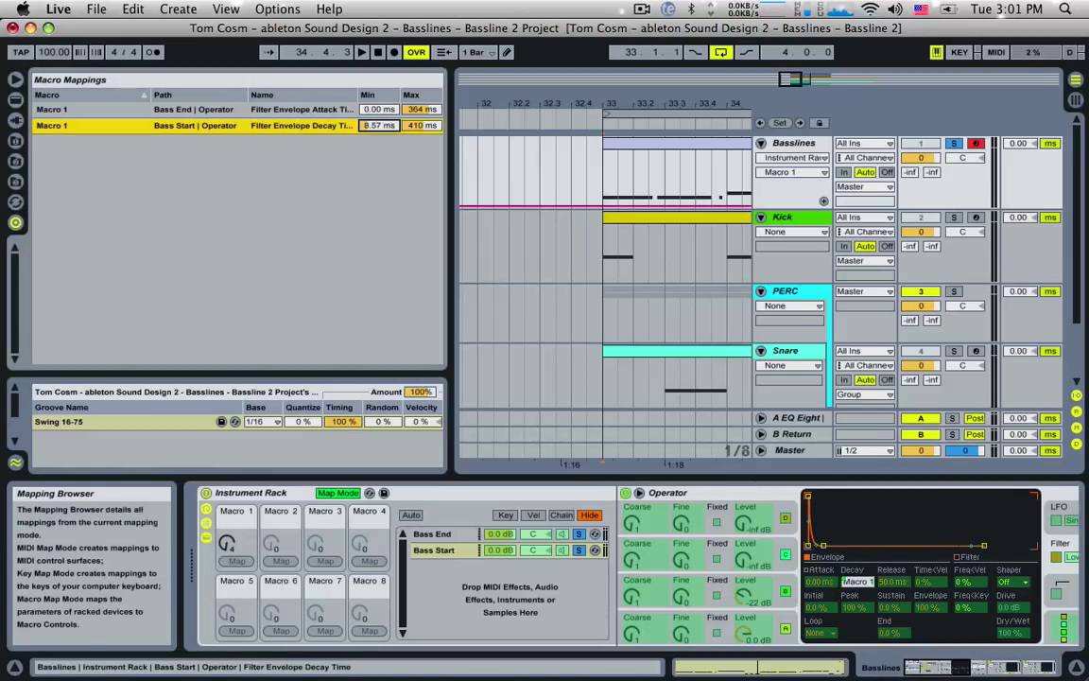
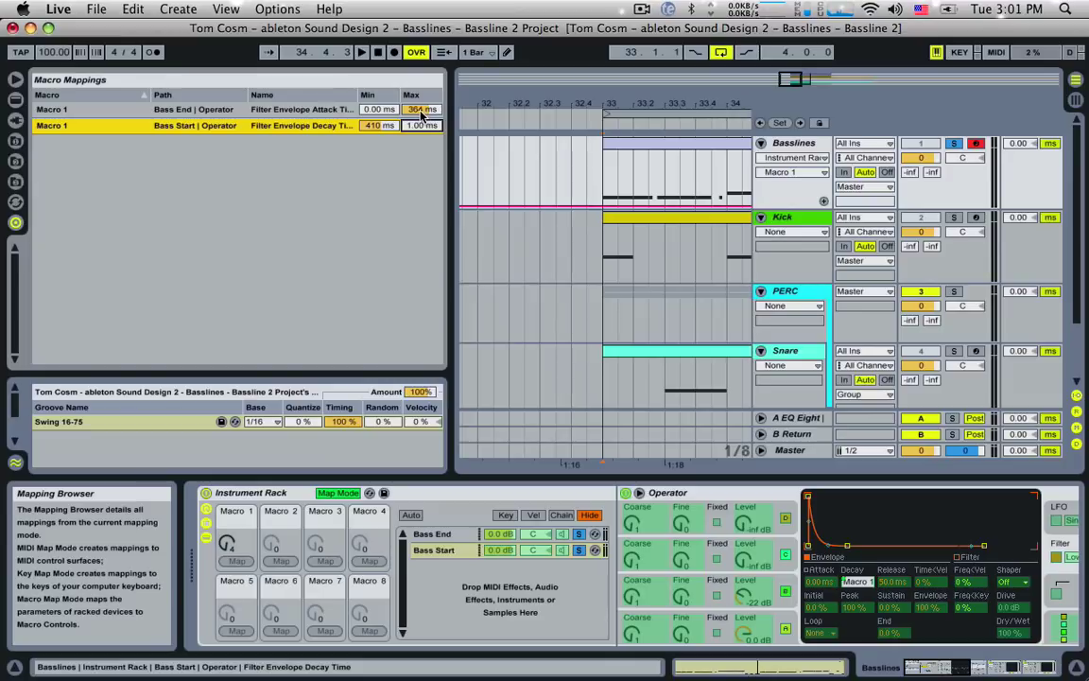
Play the loop and turn Macro 1 up to 127 to hear the inverted decay range, then stop playback.
key("space")
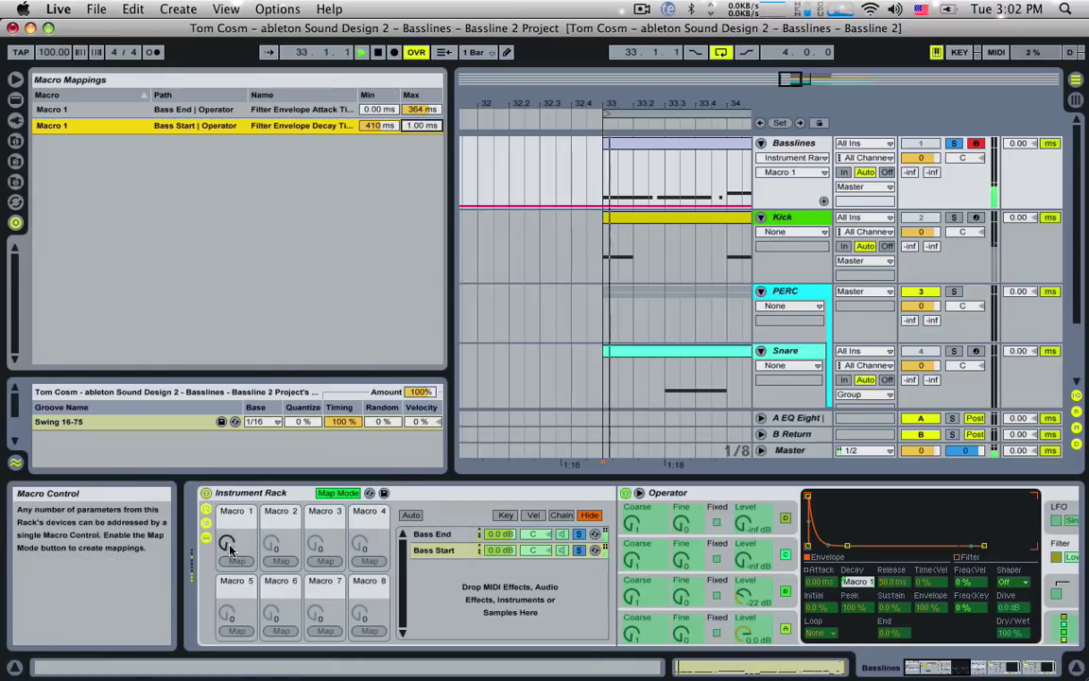
left_click_drag(227, 545, 227, 443)
left_click_drag(227, 496, 227, 482)
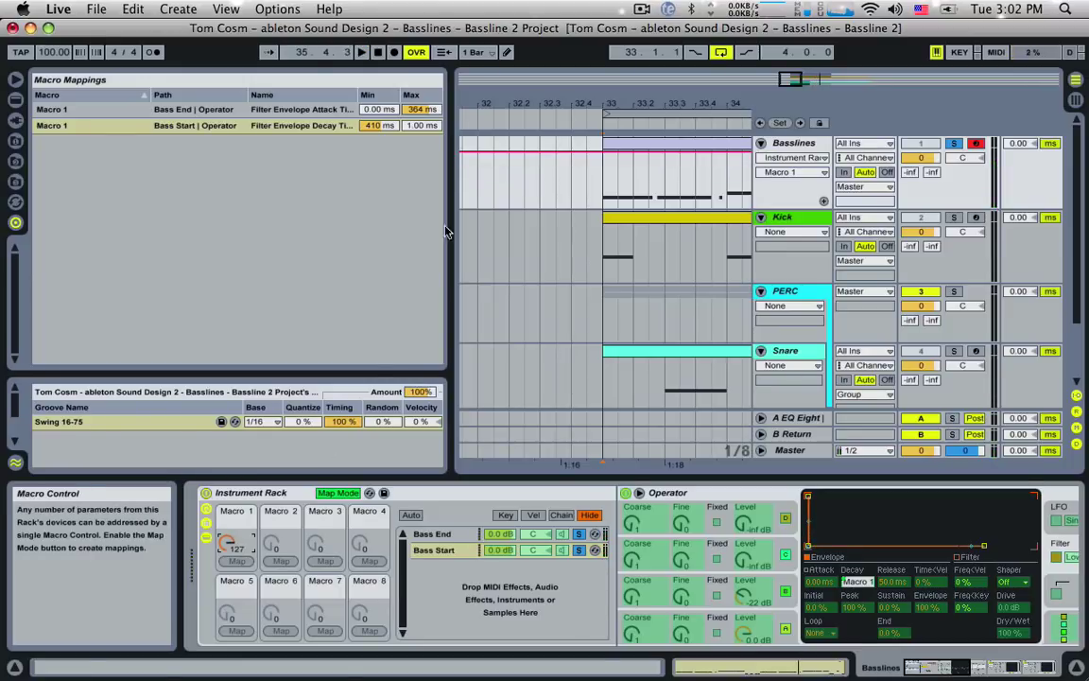
Raise the maximum Bass Start decay to 376 ms while the loop plays, stop playback and return Macro 1 to 0.
left_click(423, 125)
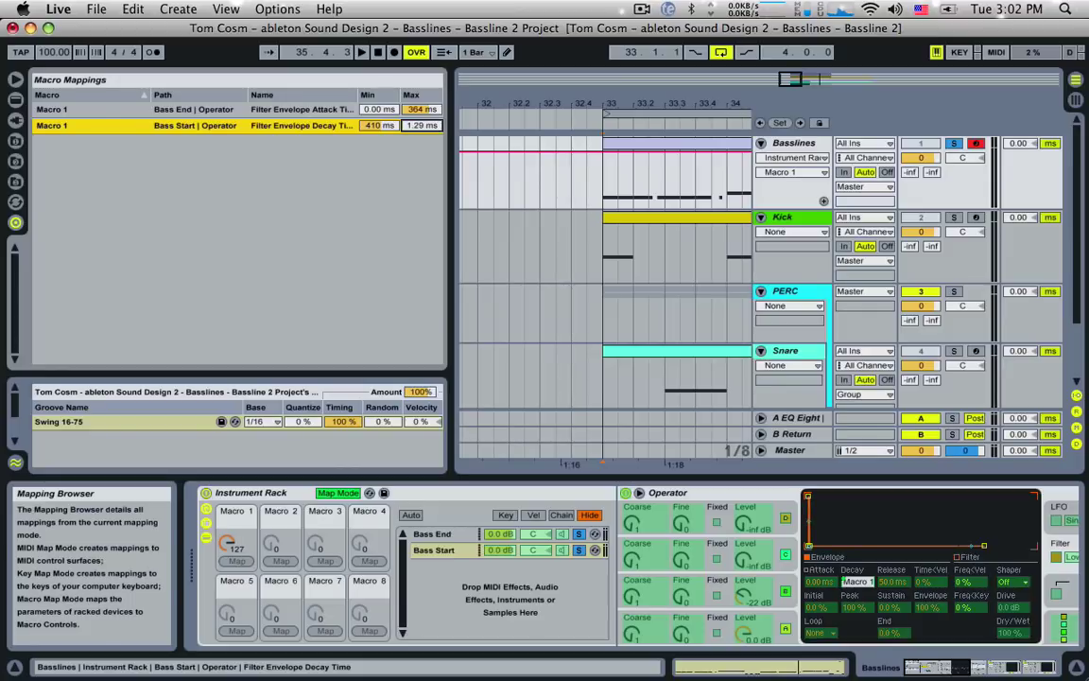
mouse_move(423, 126)
left_mouse_down()
mouse_move(423, 91)
mouse_move(423, 102)
left_mouse_up()
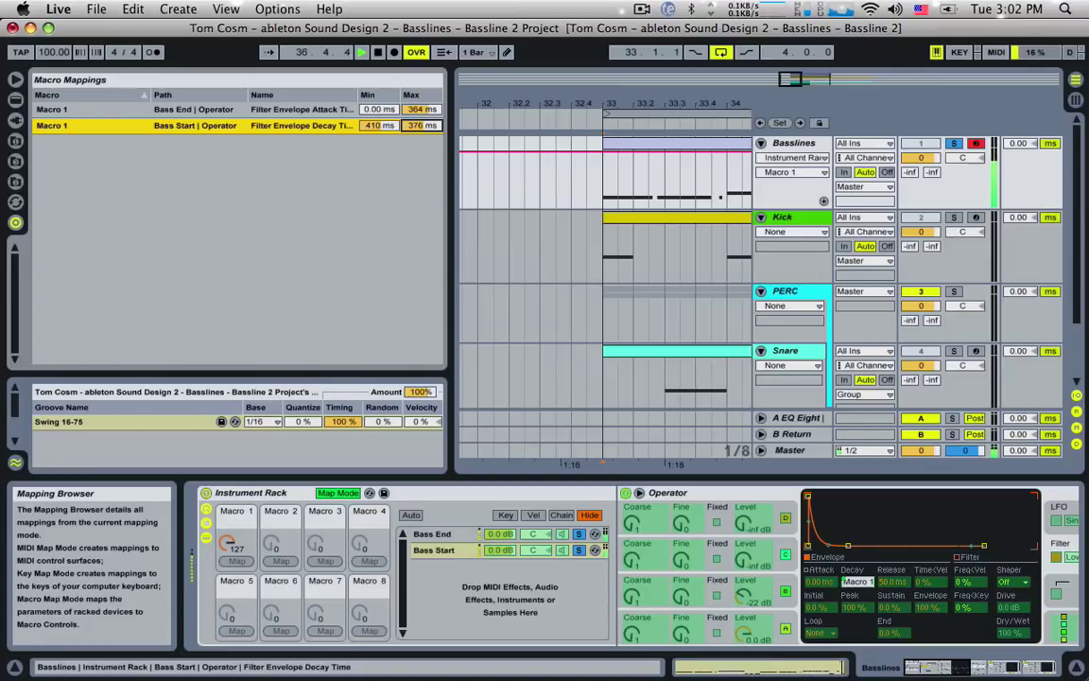
key("space")
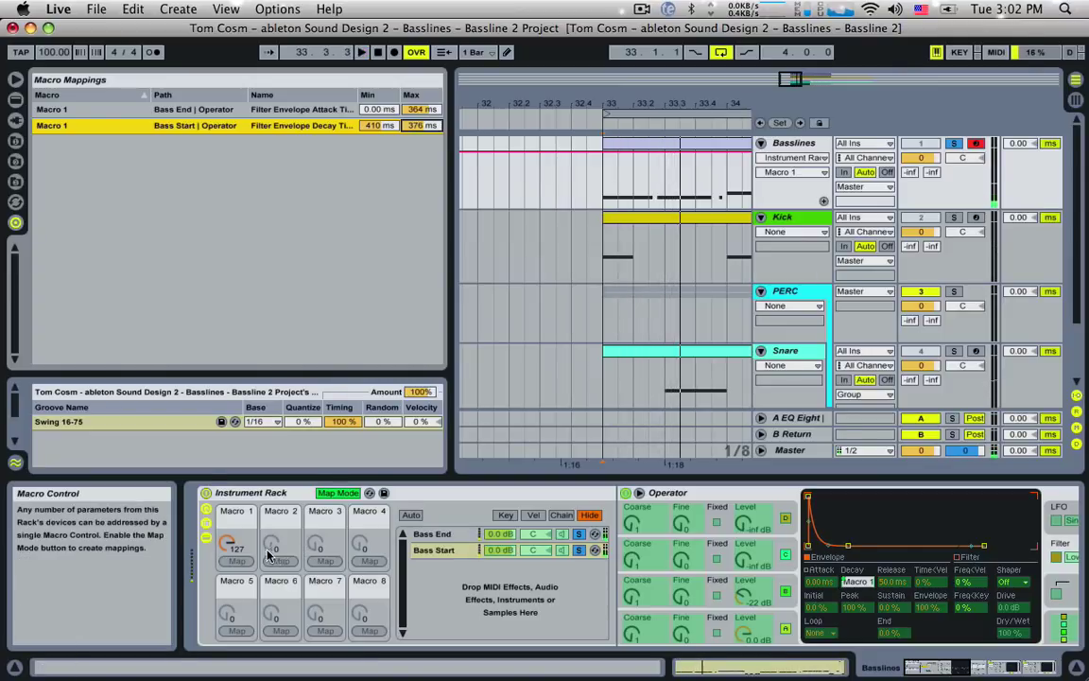
left_click(228, 543)
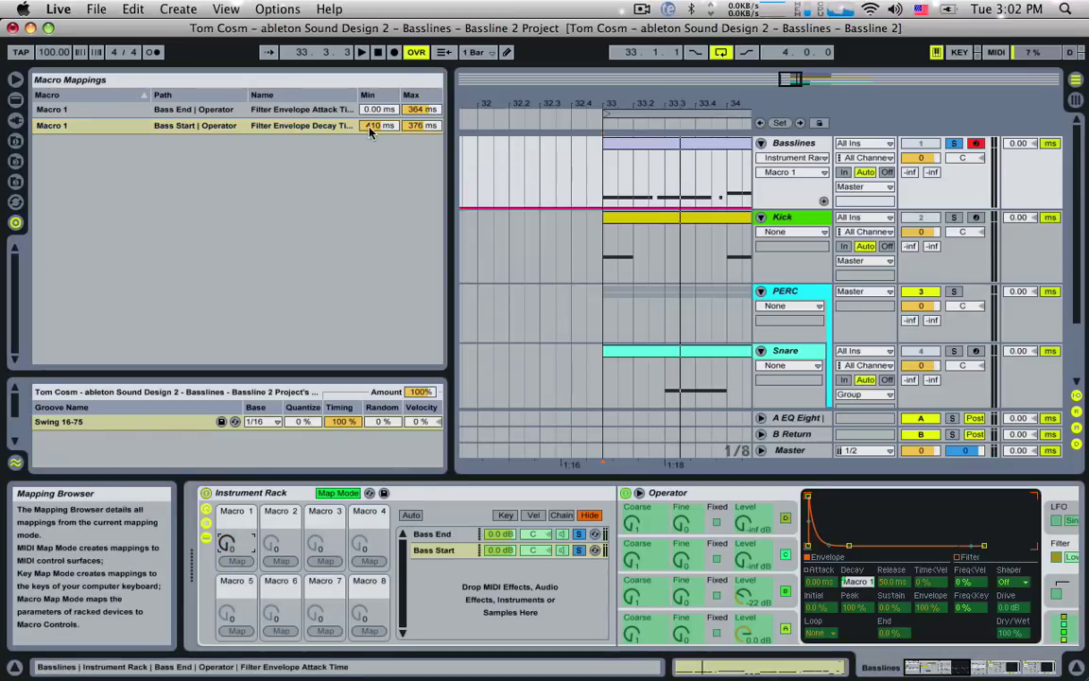
Raise the minimum Bass Start filter decay on Macro 1 to 2.49 s and play the loop while turning Macro 1 up.
key("space")
left_click_drag(375, 124, 374, 189)
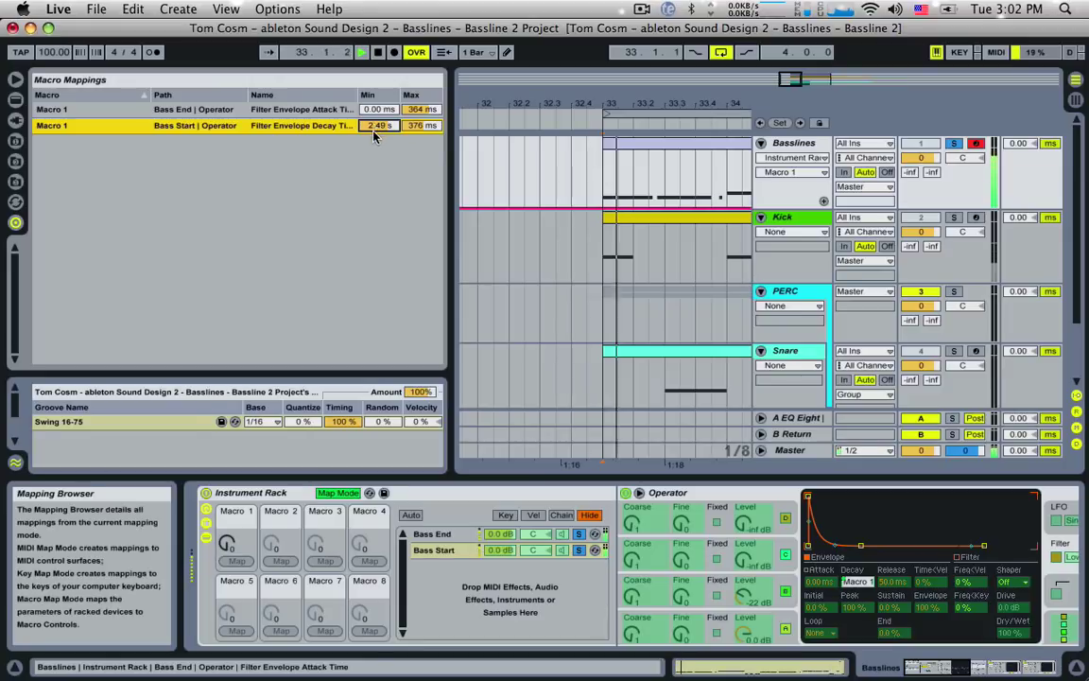
key("space")
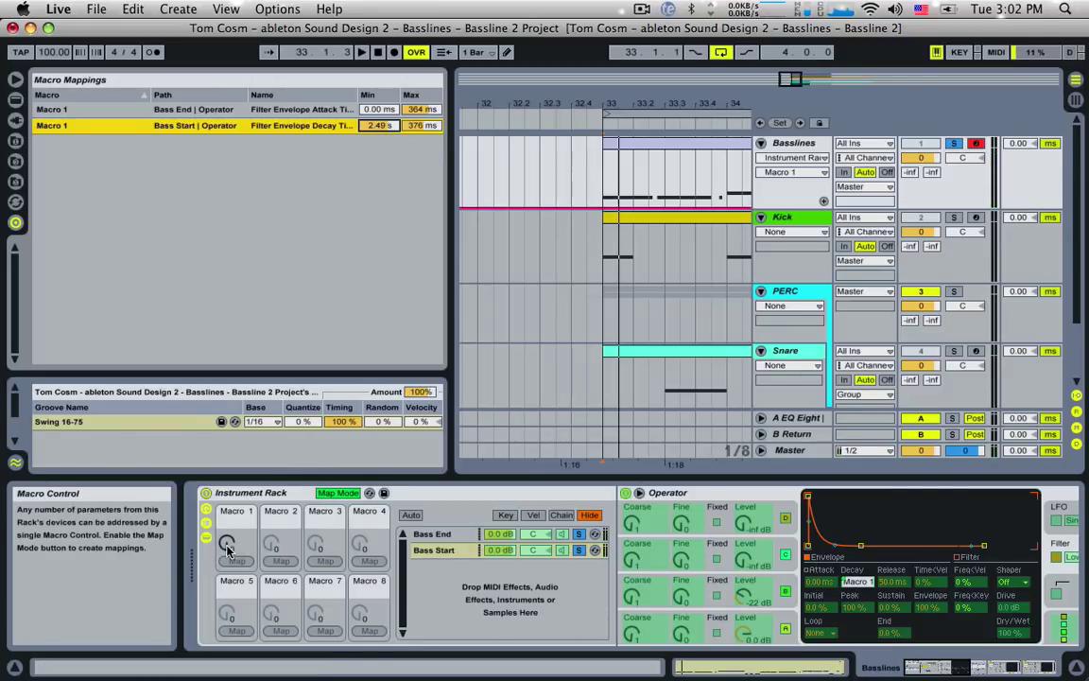
key("space")
left_click_drag(227, 546, 227, 605)
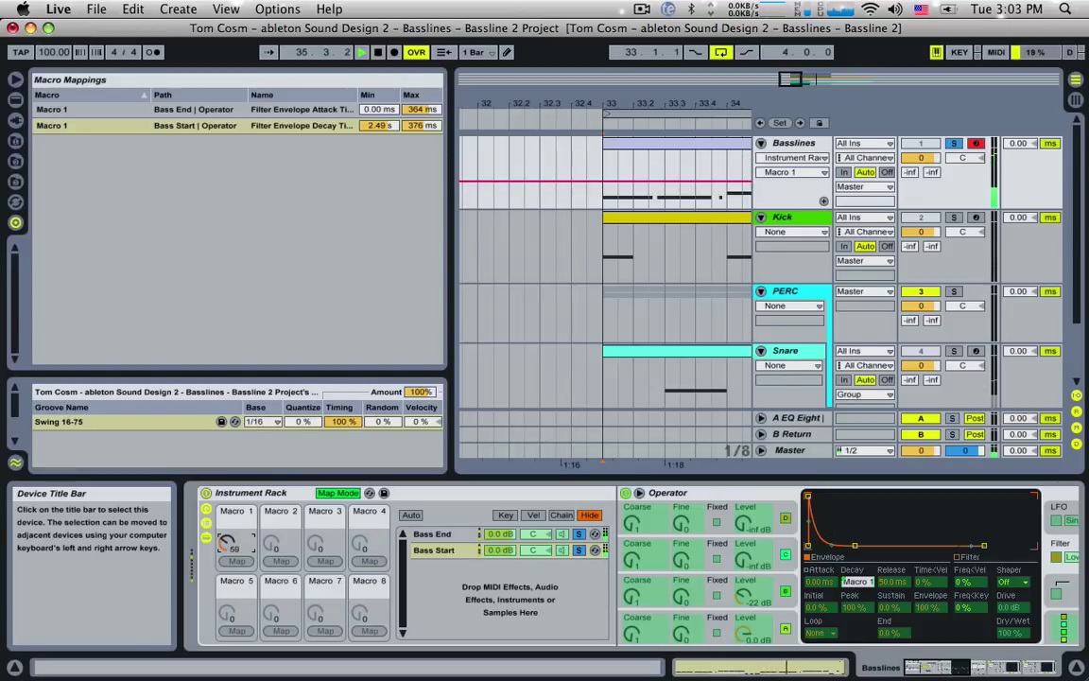
Try a 140 ms minimum for the Bass End attack with Macro 1 at 115, and return the minimum to 0.00 ms.
key("space")
left_click(379, 110)
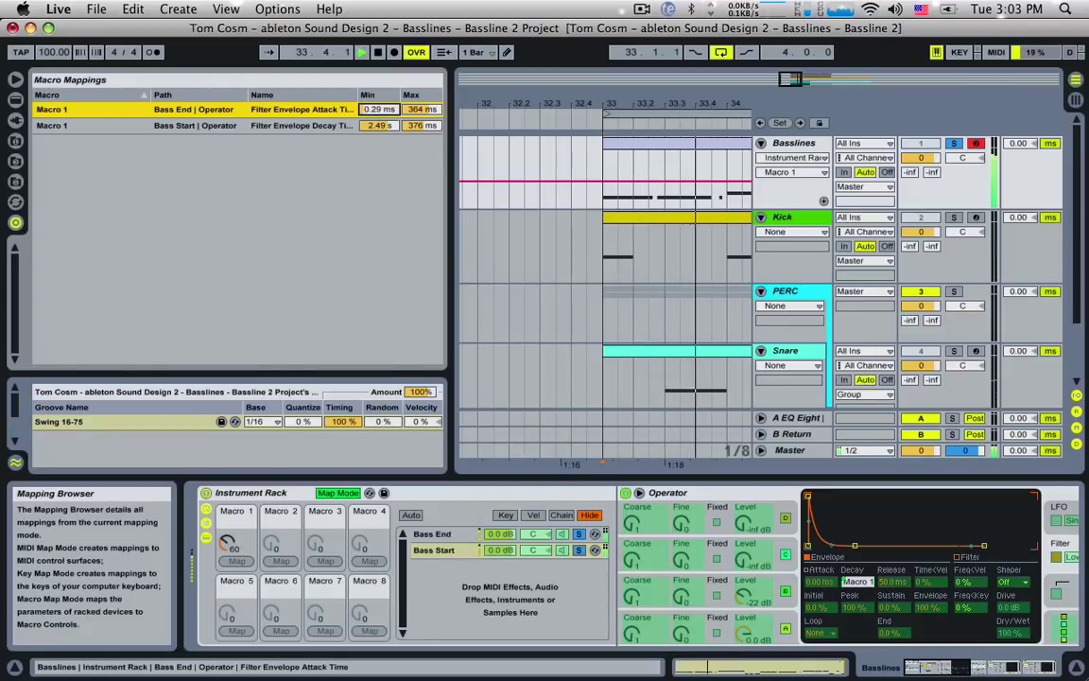
left_click_drag(379, 109, 379, 66)
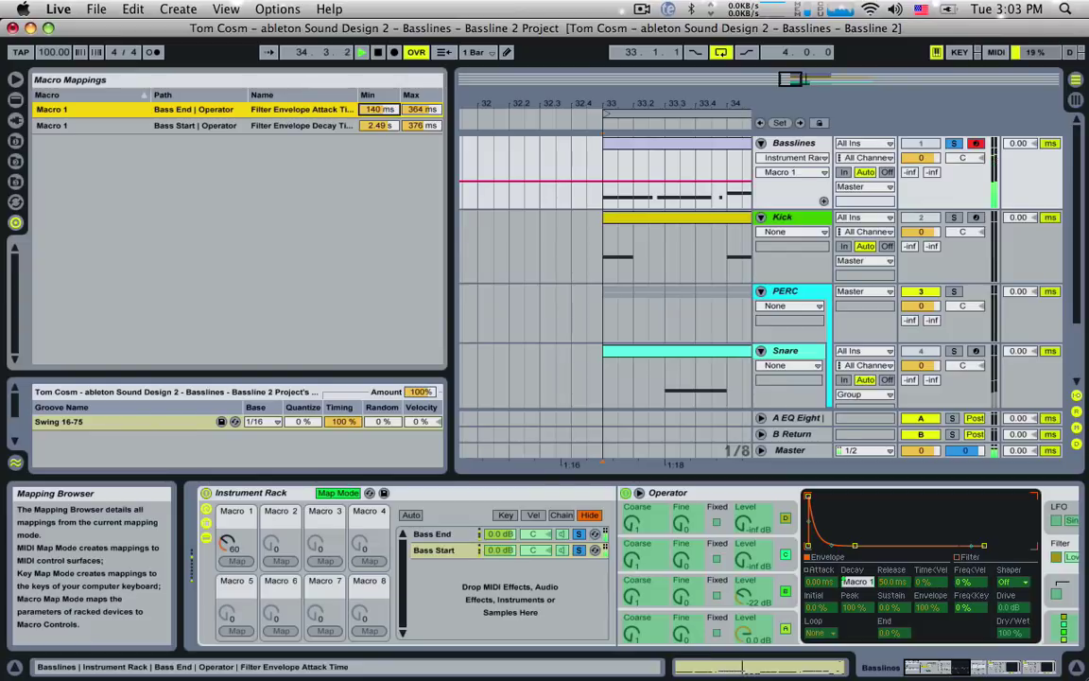
left_click_drag(227, 541, 227, 487)
left_click_drag(377, 110, 378, 160)
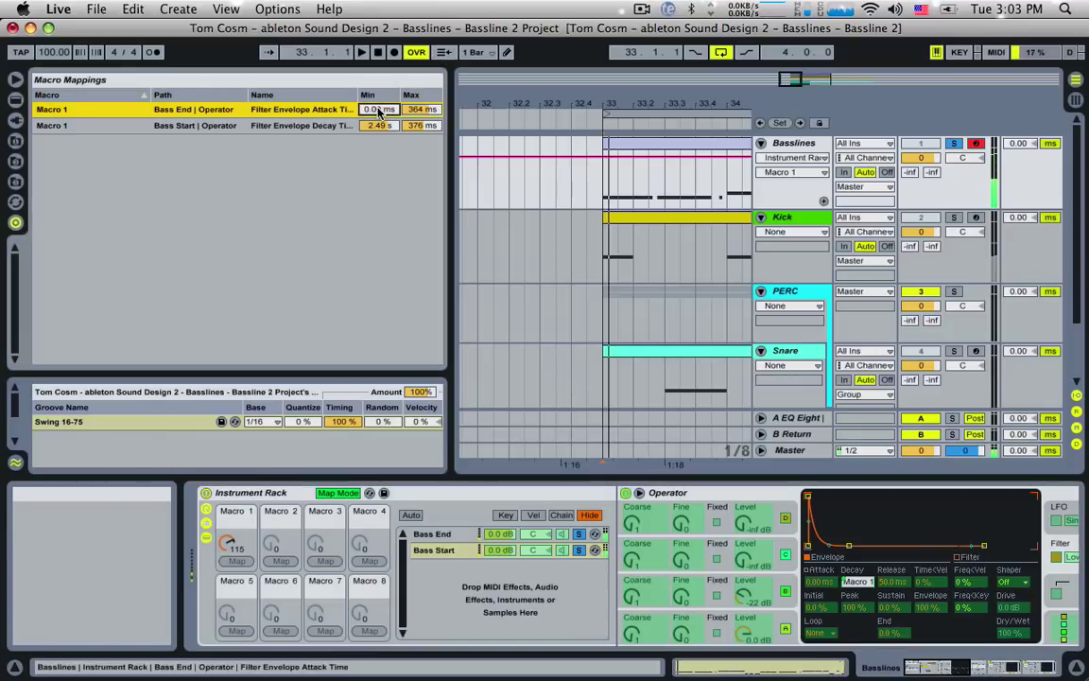
Turn Macro 1 up to 127 and lower the maximum Bass End attack to 170 ms during playback.
left_click(227, 543)
left_click_drag(227, 543, 227, 474)
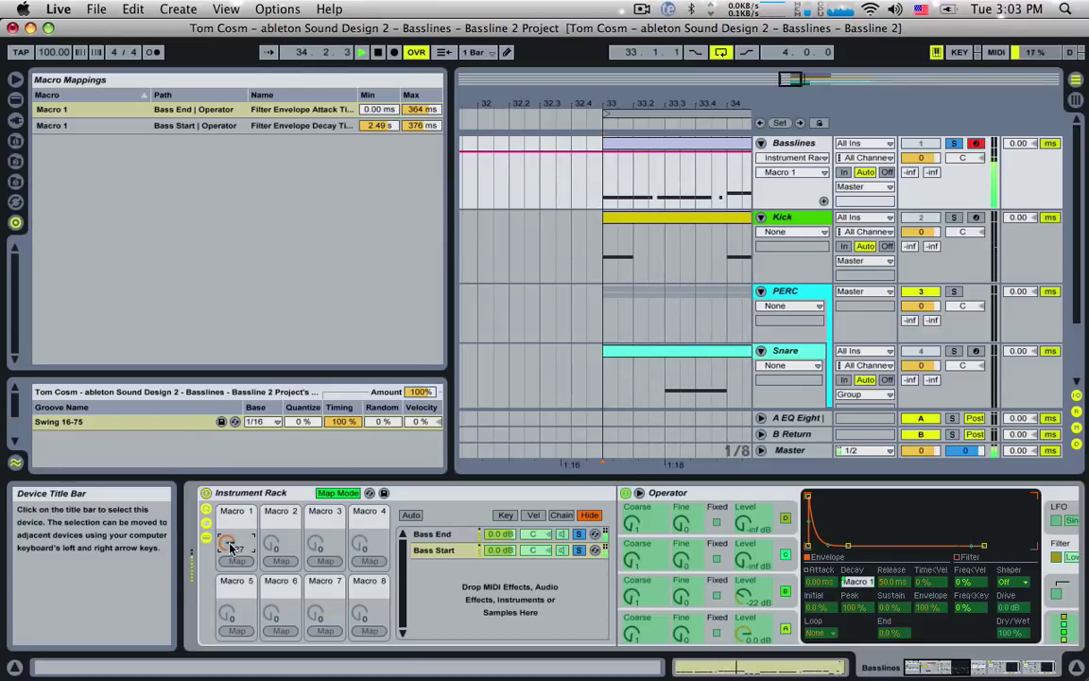
mouse_move(227, 545)
left_mouse_down()
mouse_move(227, 557)
mouse_move(227, 536)
left_mouse_up()
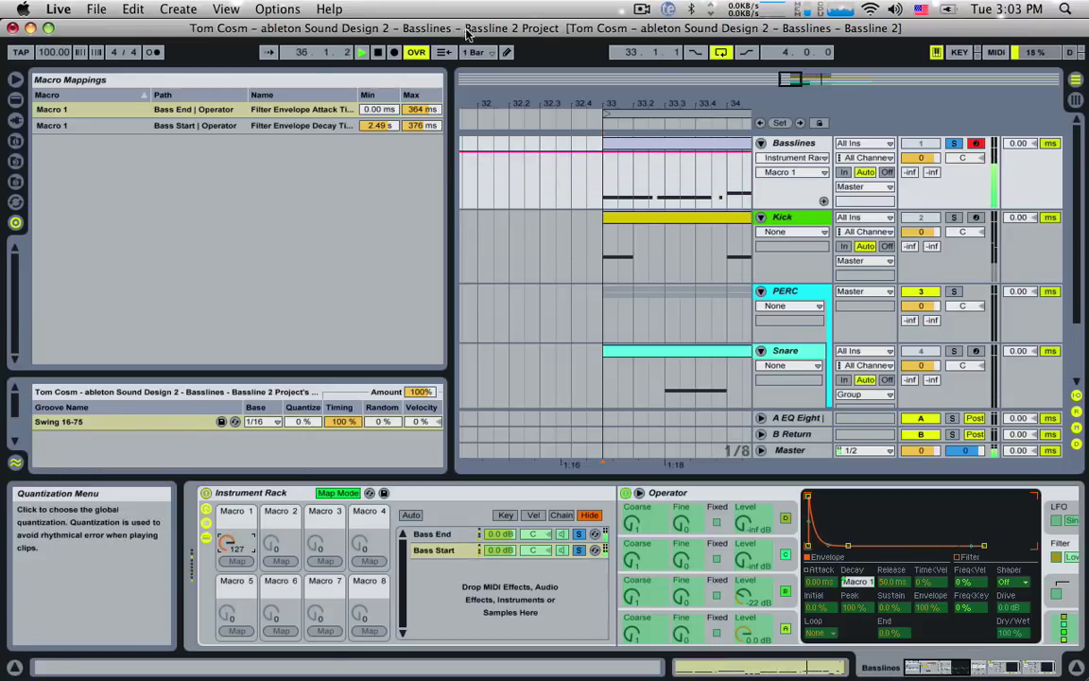
left_click_drag(427, 114, 421, 139)
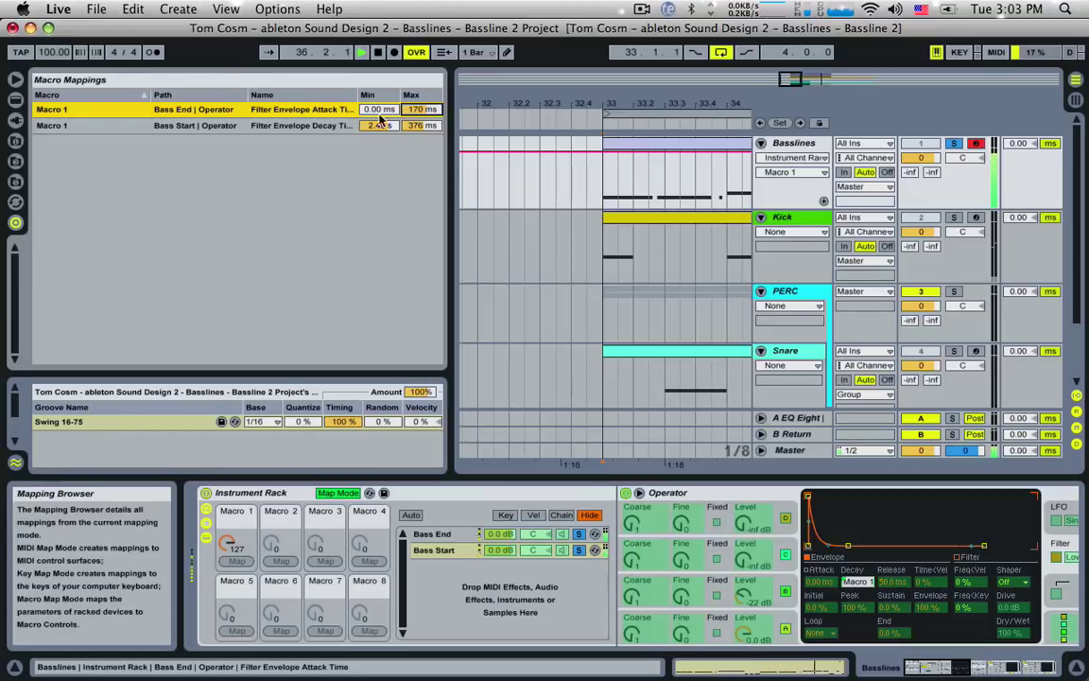
Sweep Macro 1 down and back up to 127, and raise the maximum Bass End attack to 274 ms.
left_click_drag(226, 543, 227, 663)
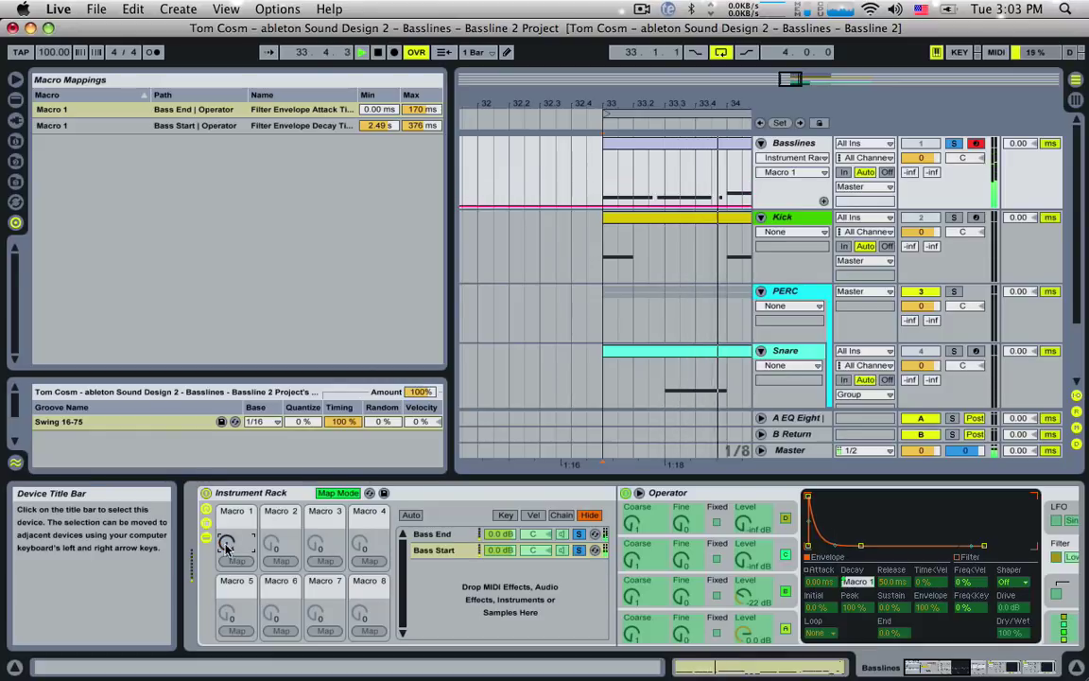
left_click_drag(226, 544, 227, 538)
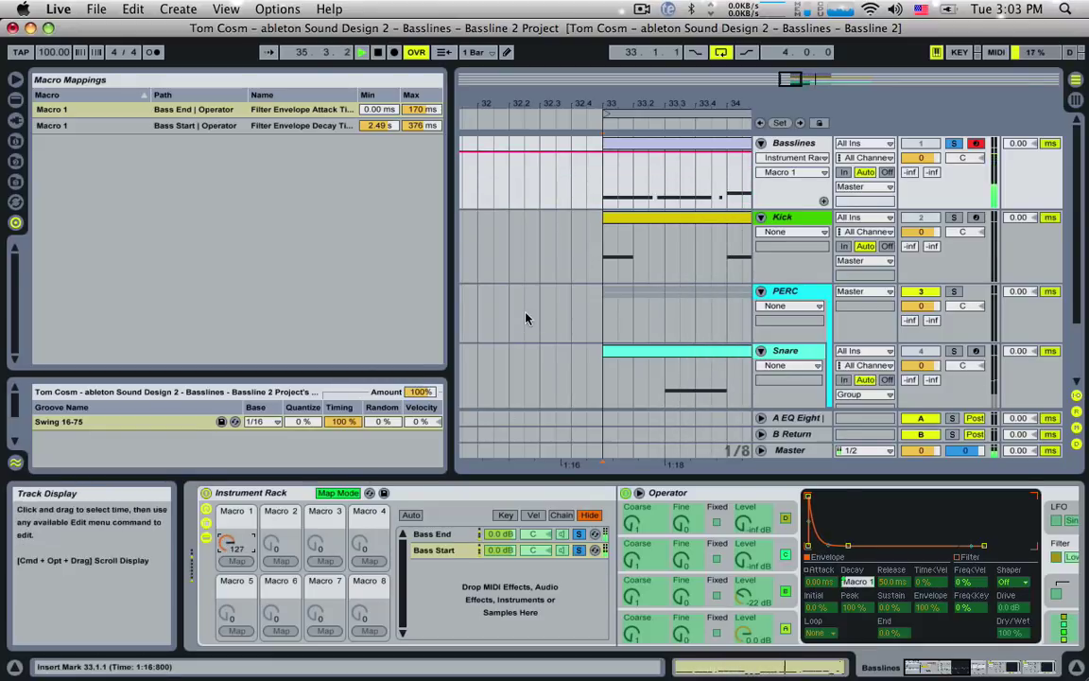
left_click_drag(423, 108, 423, 99)
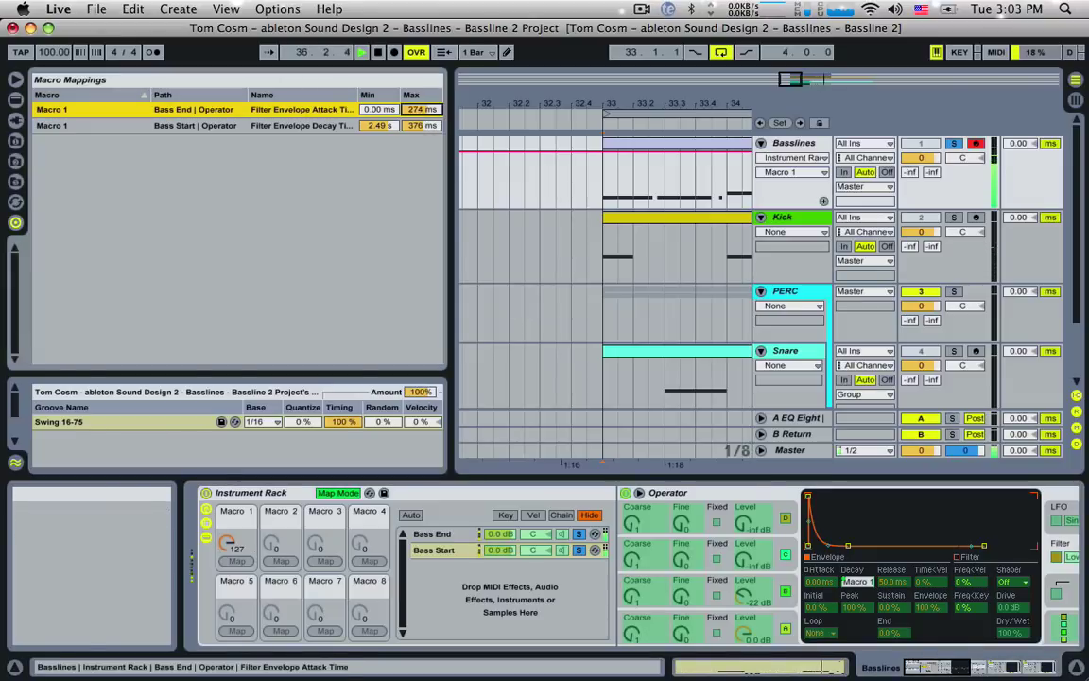
Unsolo the Basslines track, set the maximum Bass End attack to 187 ms against the full mix, and stop playback.
left_click(954, 142)
left_click_drag(423, 109, 423, 94)
left_click_drag(808, 76, 808, 51)
left_click(418, 109)
mouse_move(419, 109)
left_mouse_down()
mouse_move(419, 168)
mouse_move(419, 52)
mouse_move(419, 110)
left_mouse_up()
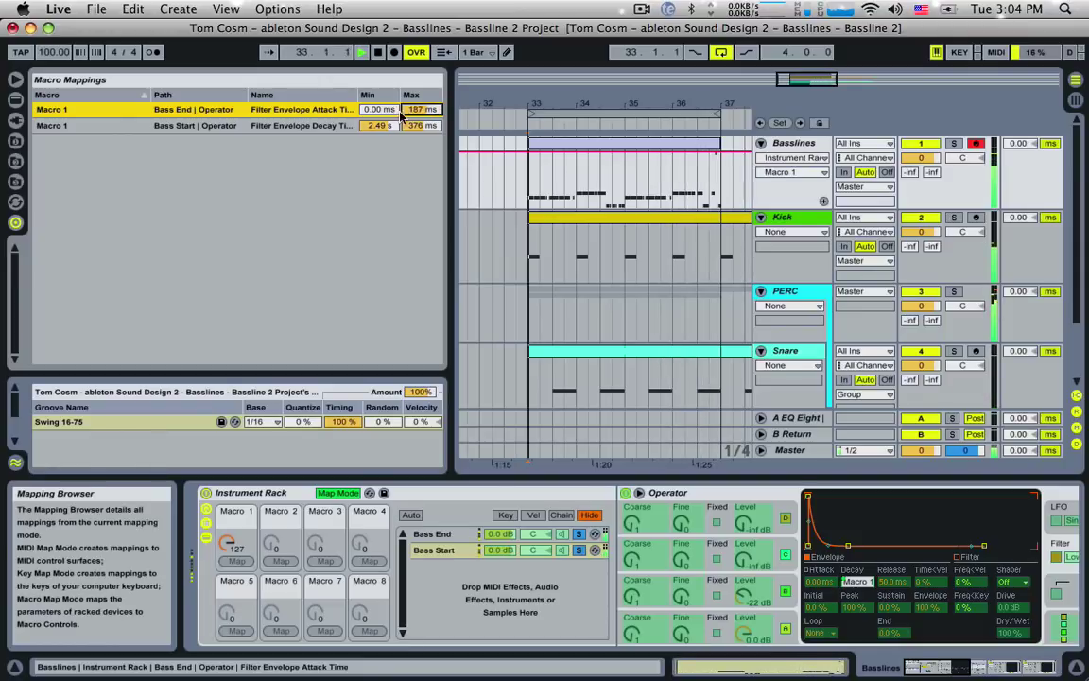
key("space")
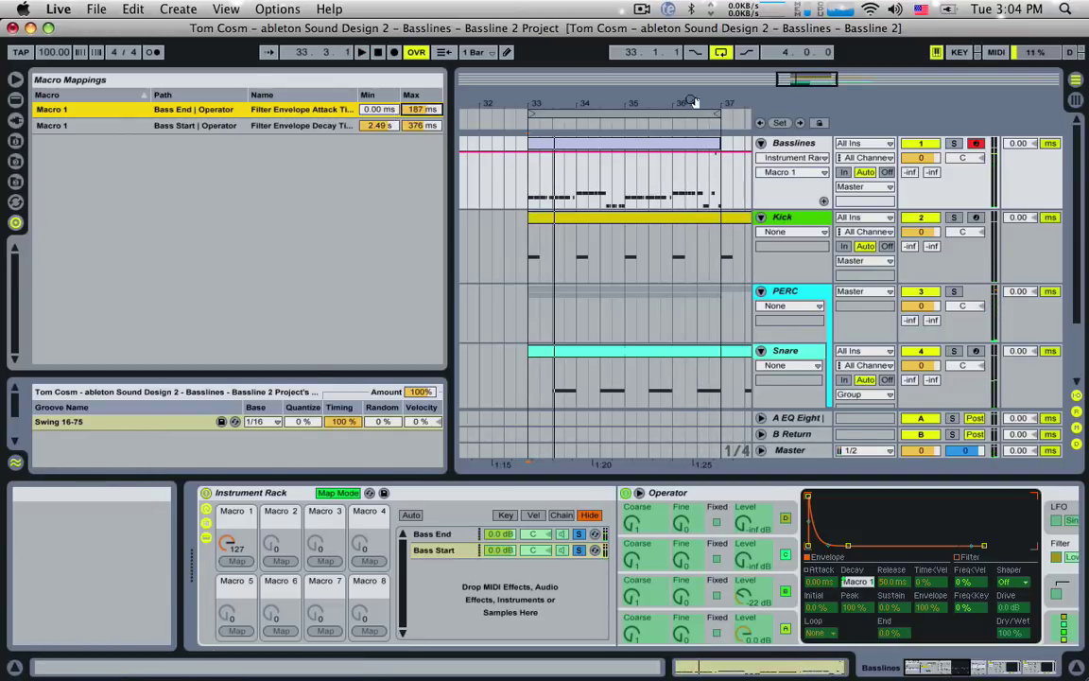
Leave macro mapping and play the full mix while sweeping Macro 1 down and back up to 125.
left_click(335, 495)
key("space")
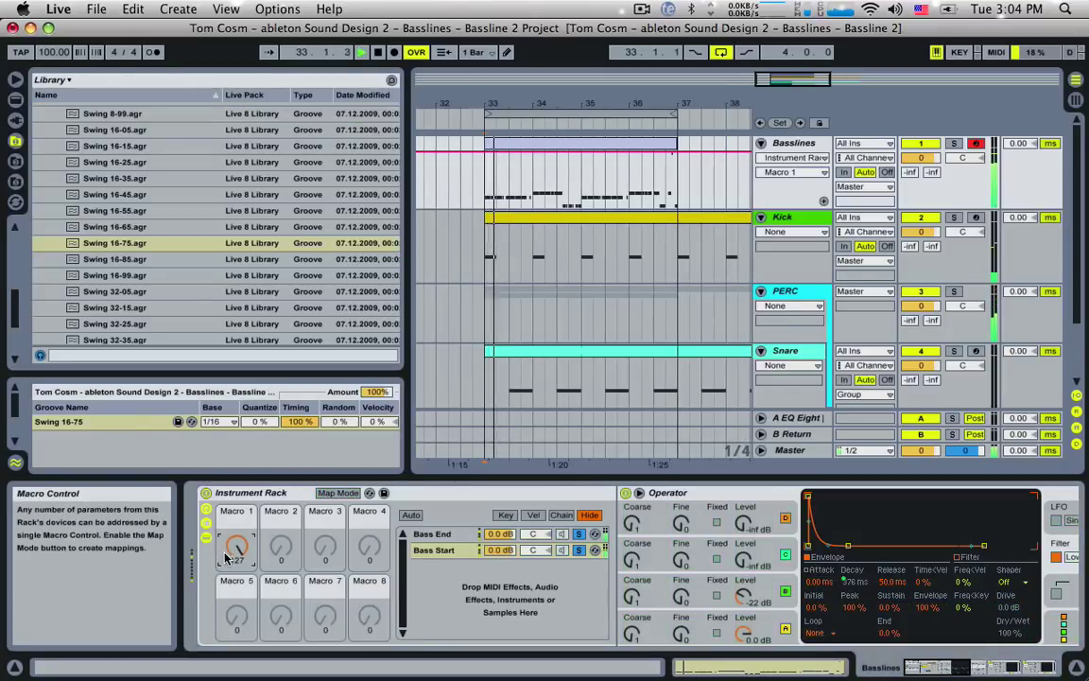
left_click_drag(230, 553, 230, 603)
left_click_drag(237, 519, 236, 466)
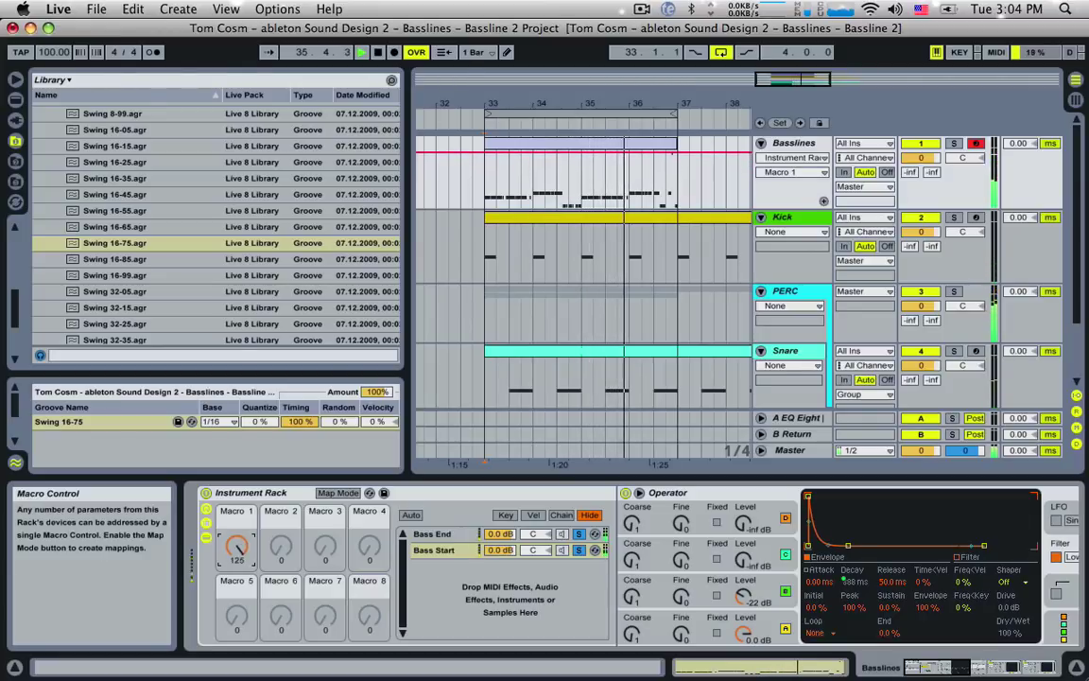
Add a Compressor after the Operator in the Bass End chain.
left_click(954, 668)
mouse_move(955, 667)
left_mouse_down()
mouse_move(966, 667)
mouse_move(944, 668)
left_mouse_up()
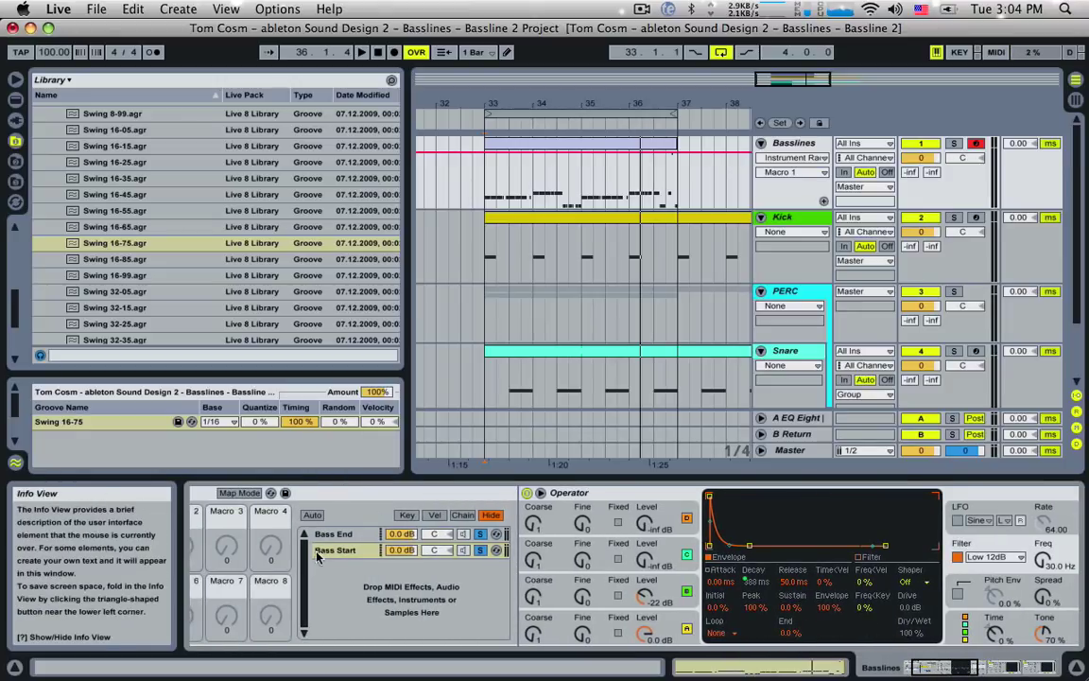
left_click(332, 535)
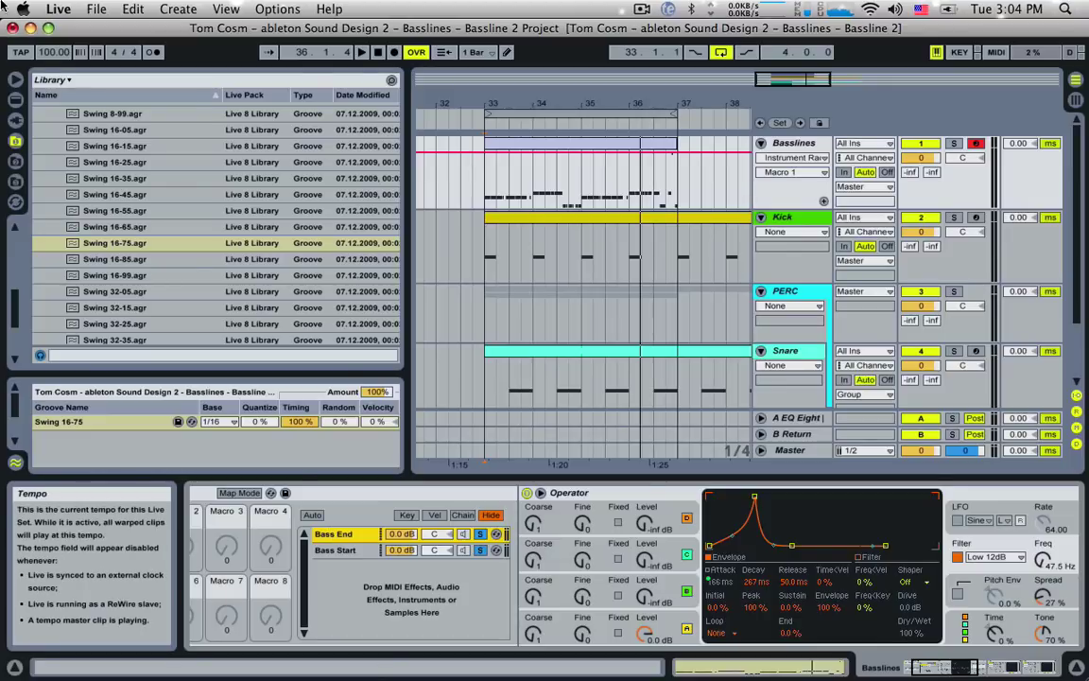
left_click(16, 100)
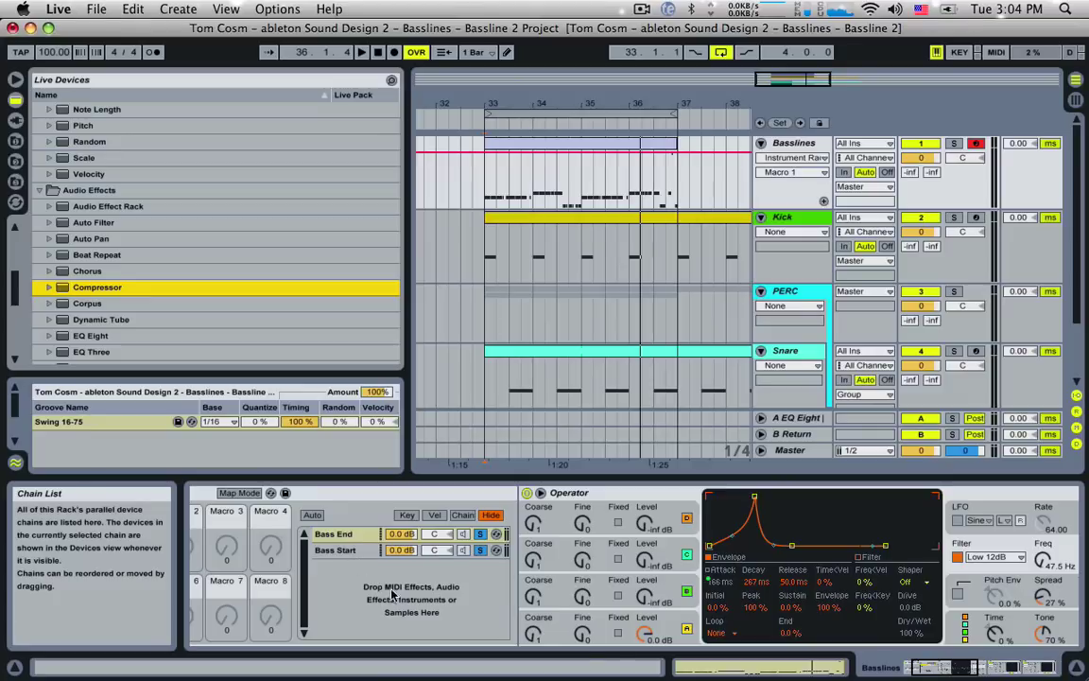
left_click(351, 537)
left_click_drag(958, 667, 1015, 667)
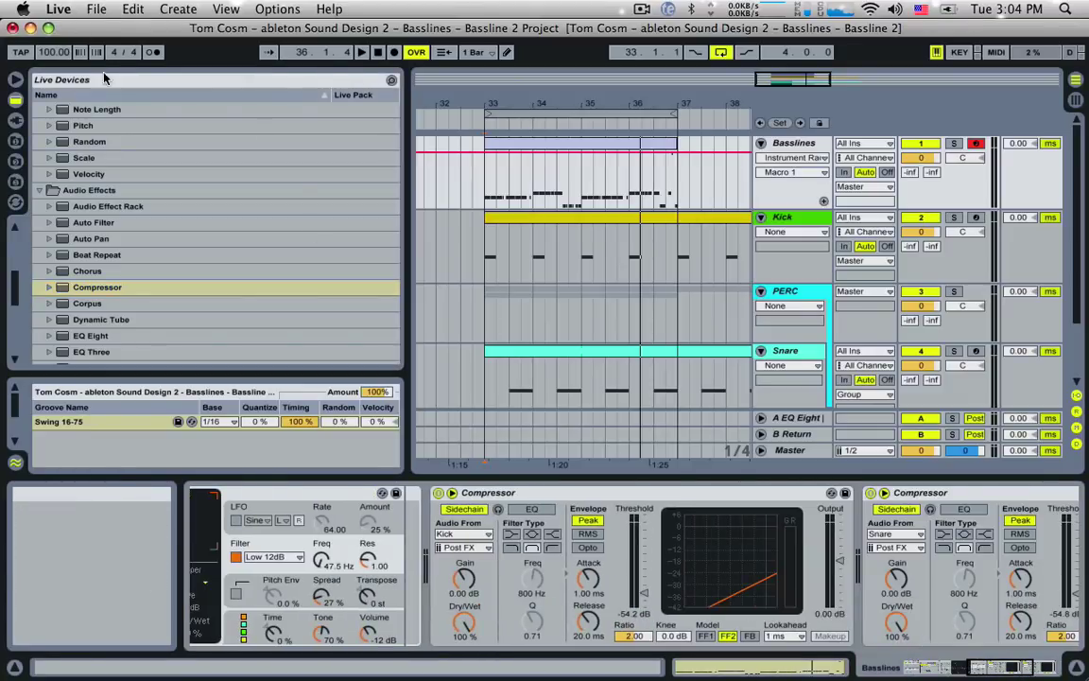
left_click_drag(105, 287, 409, 528)
left_click(427, 493)
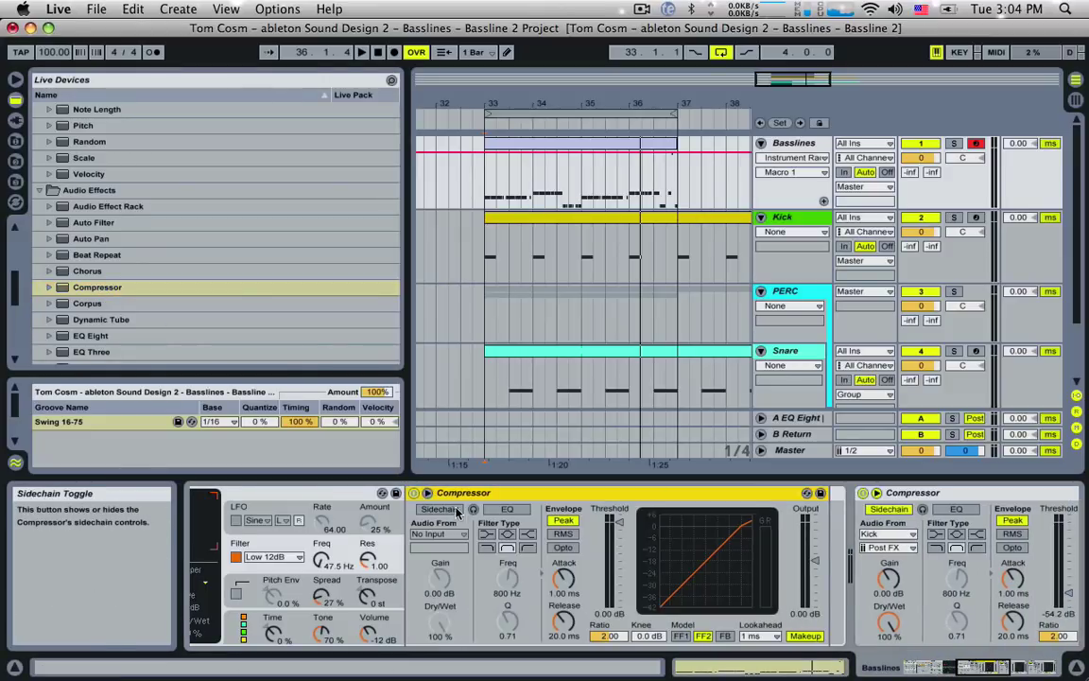
Enable the new compressor's sidechain and choose Basslines as its audio source.
left_click(454, 511)
left_click(448, 534)
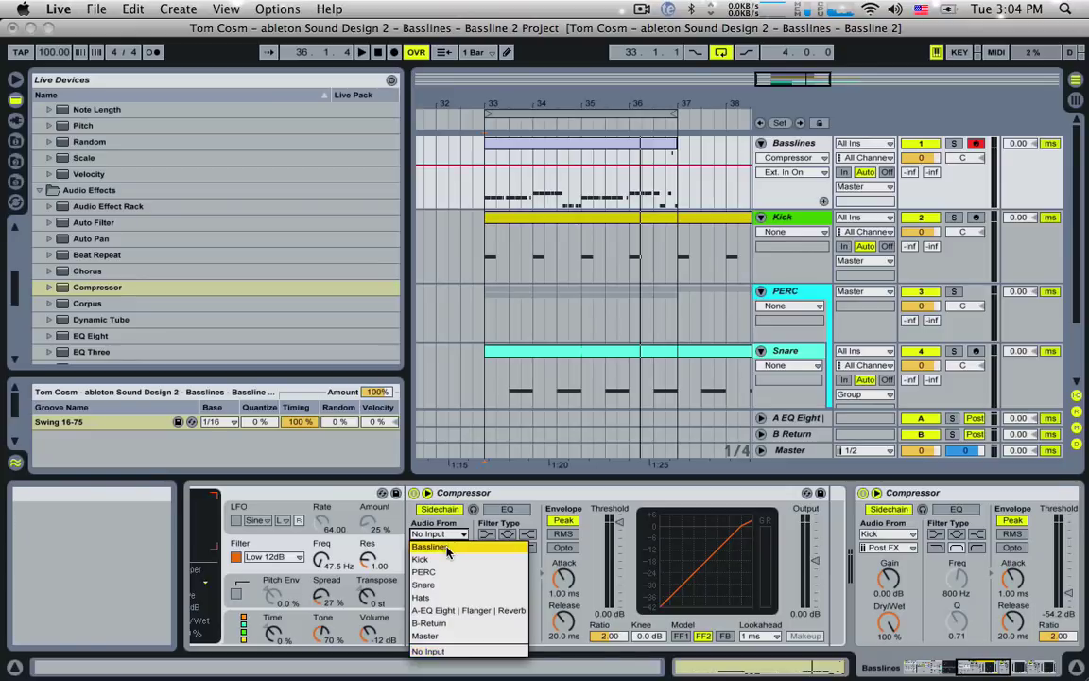
left_click(448, 535)
left_click(447, 535)
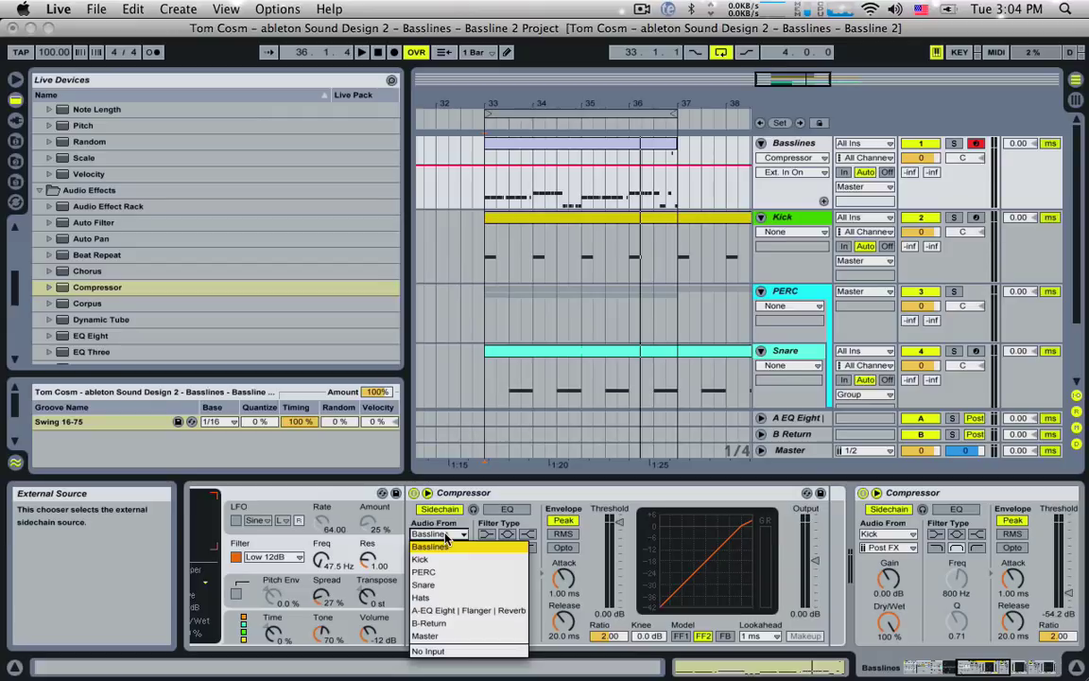
left_click(446, 545)
Set the sidechain tapping point to Instrument Rack | Bass Start | Pre FX.
left_click(451, 548)
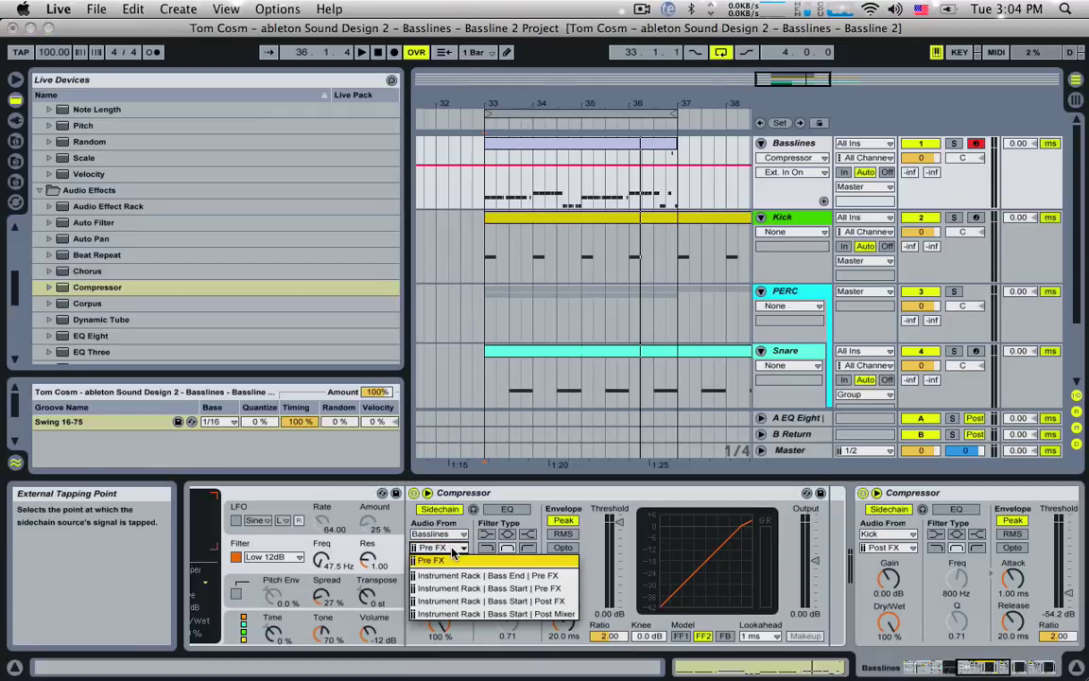
left_click(453, 552)
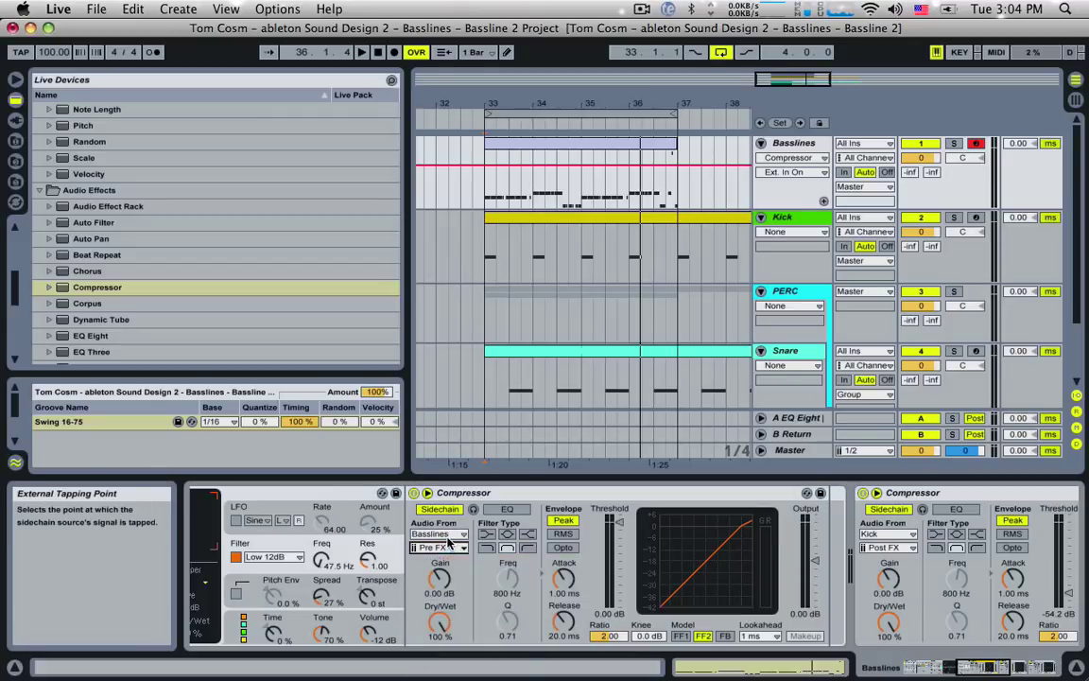
left_click(448, 535)
left_click(448, 548)
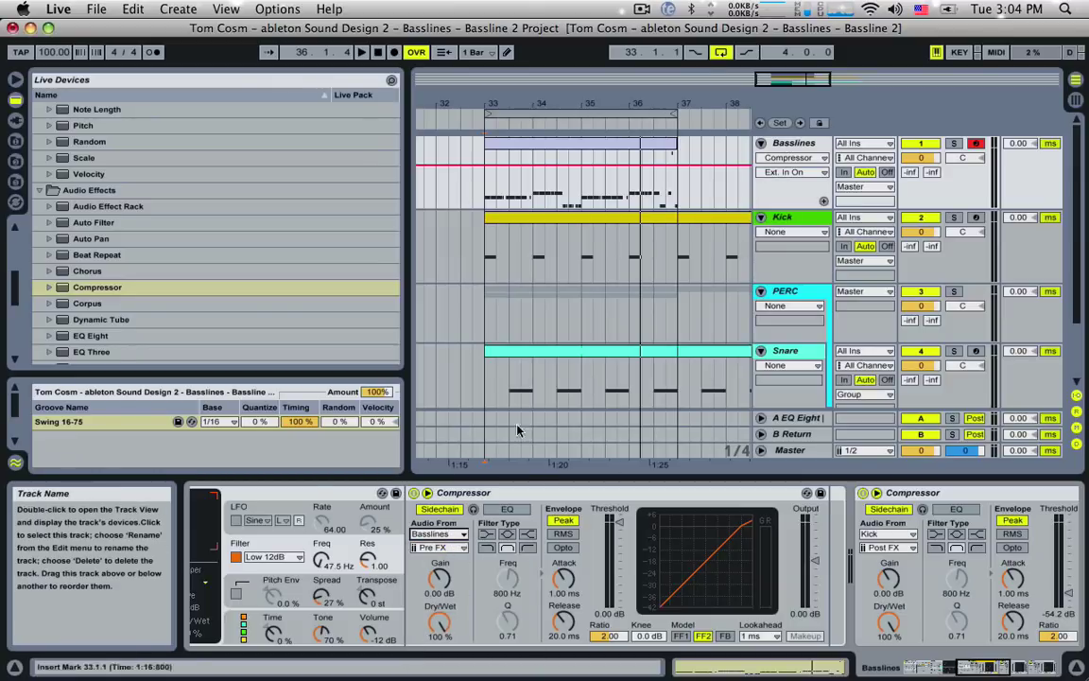
left_click(457, 550)
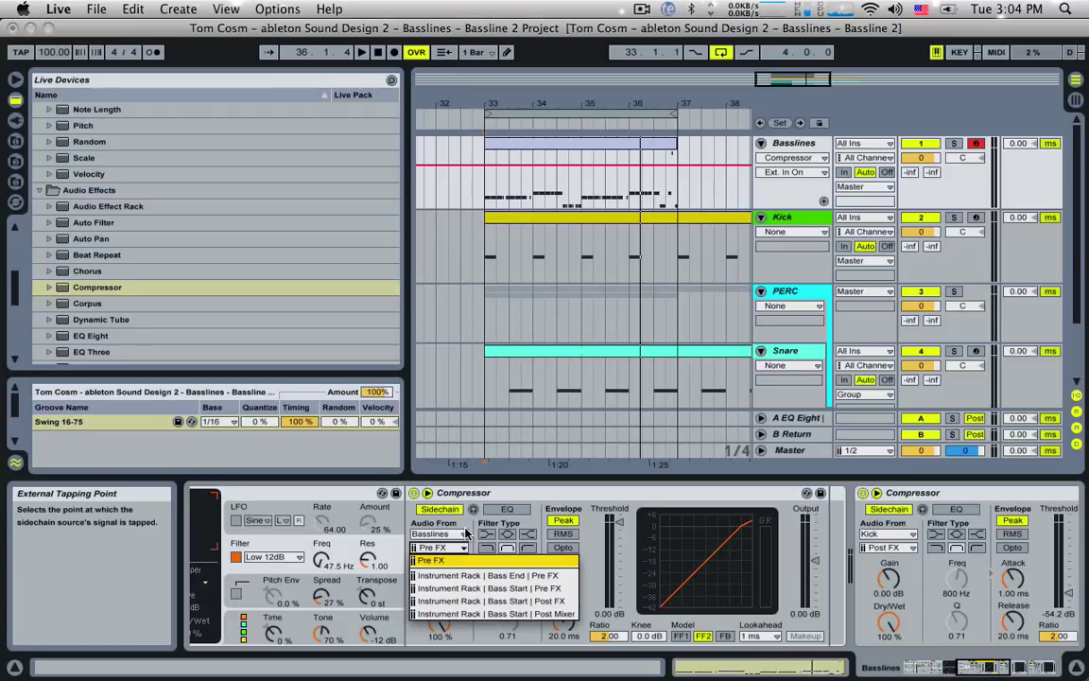
left_click(466, 589)
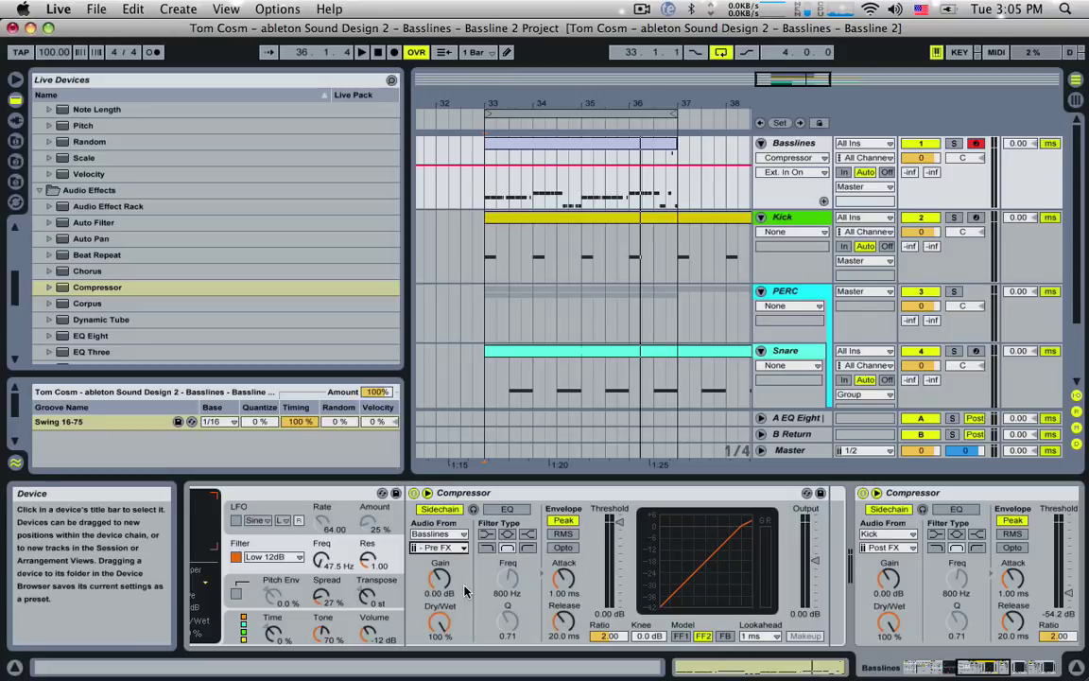
Review the Bass Start and Bass End chains and set the Kick-sidechained compressor's threshold to -55.5 dB.
left_click_drag(976, 667, 914, 667)
left_click(452, 551)
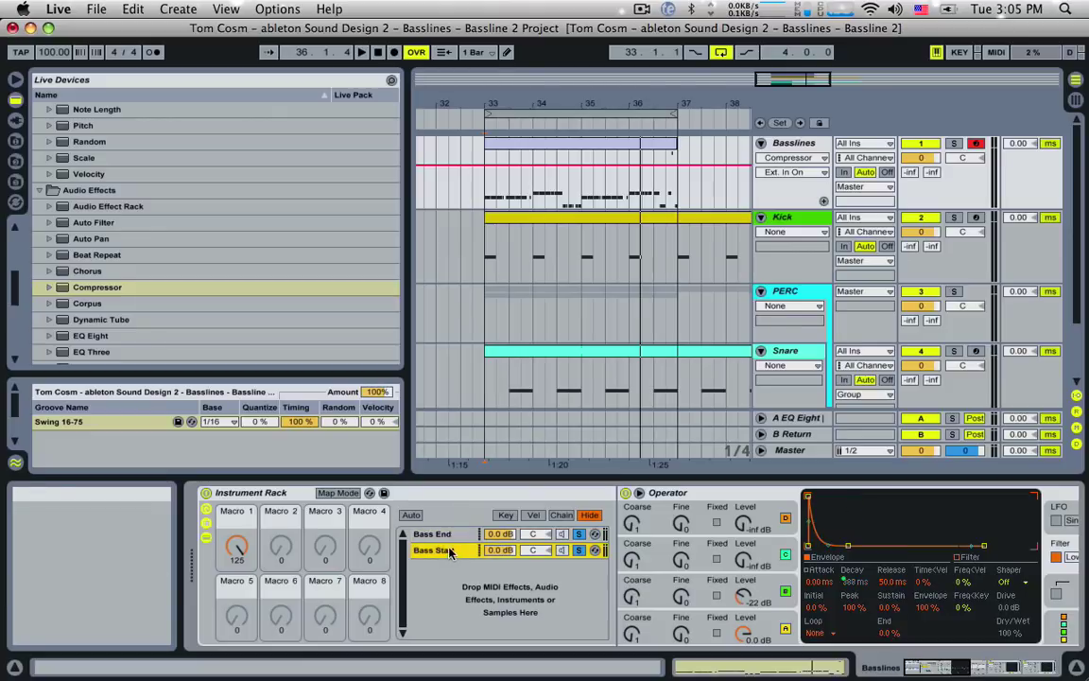
left_click(438, 535)
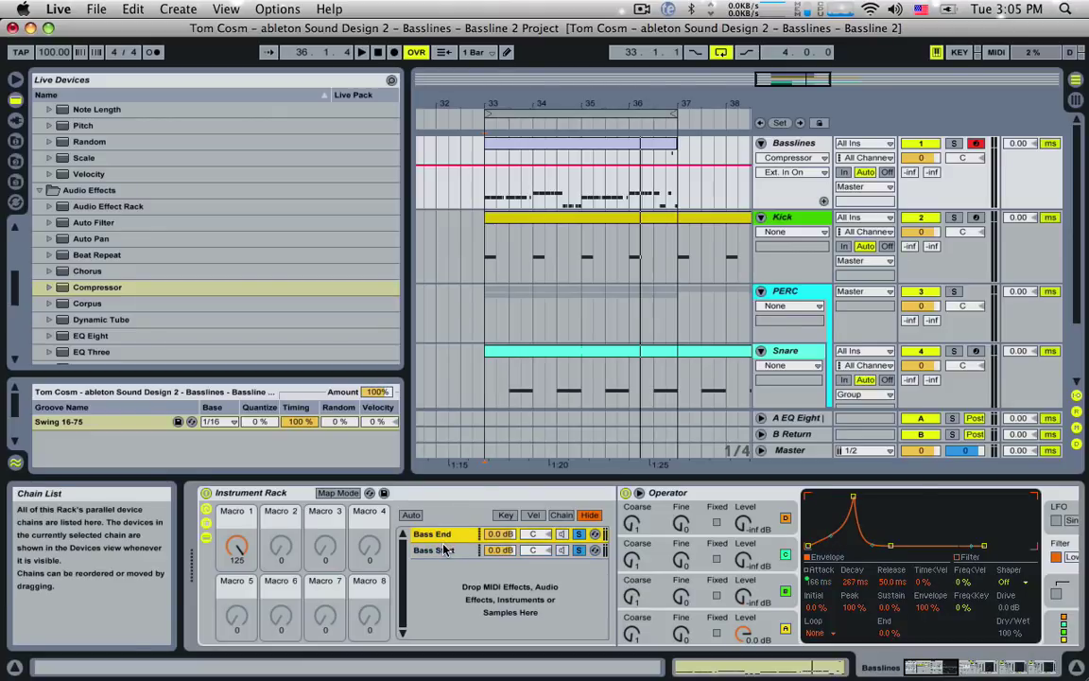
left_click(993, 668)
left_click_drag(993, 667, 995, 667)
left_click_drag(964, 592, 964, 594)
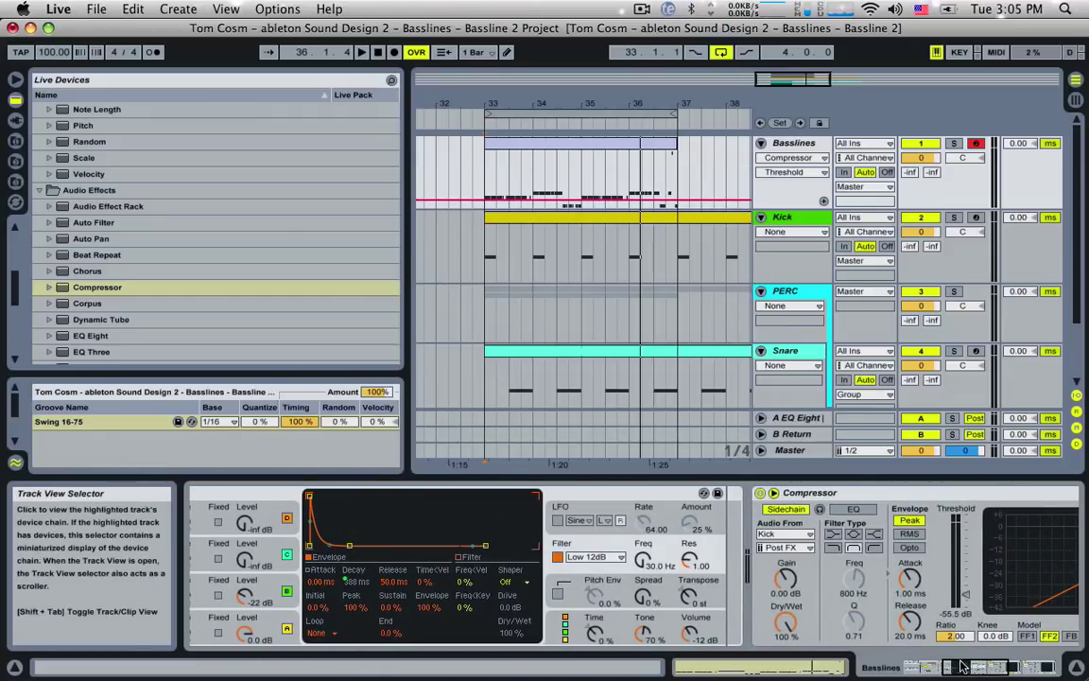
Set the threshold of the Bass End chain's sidechained compressor to -51.5 dB and audition the loop.
left_click(922, 668)
left_click(453, 534)
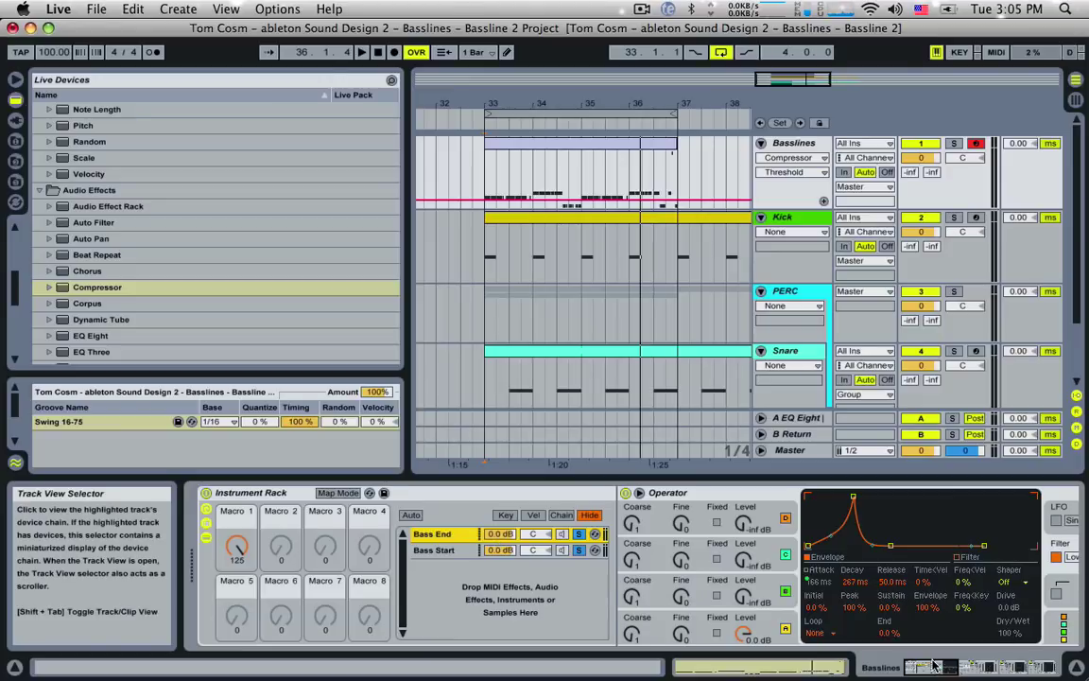
left_click(974, 668)
left_click_drag(879, 531, 879, 495)
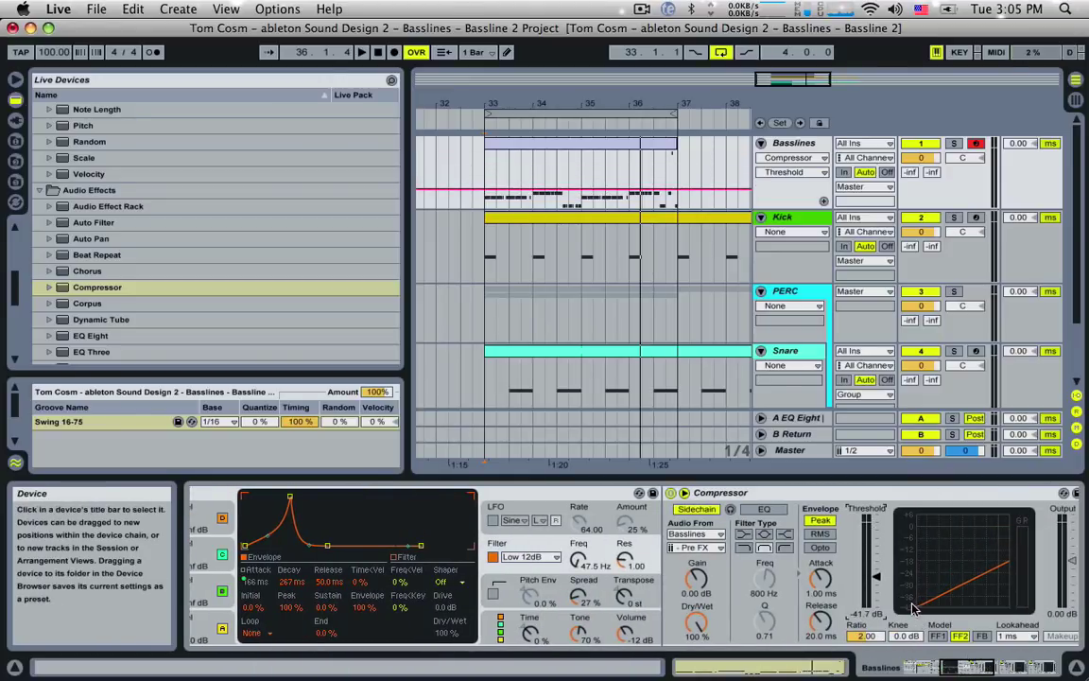
left_click_drag(877, 583, 878, 597)
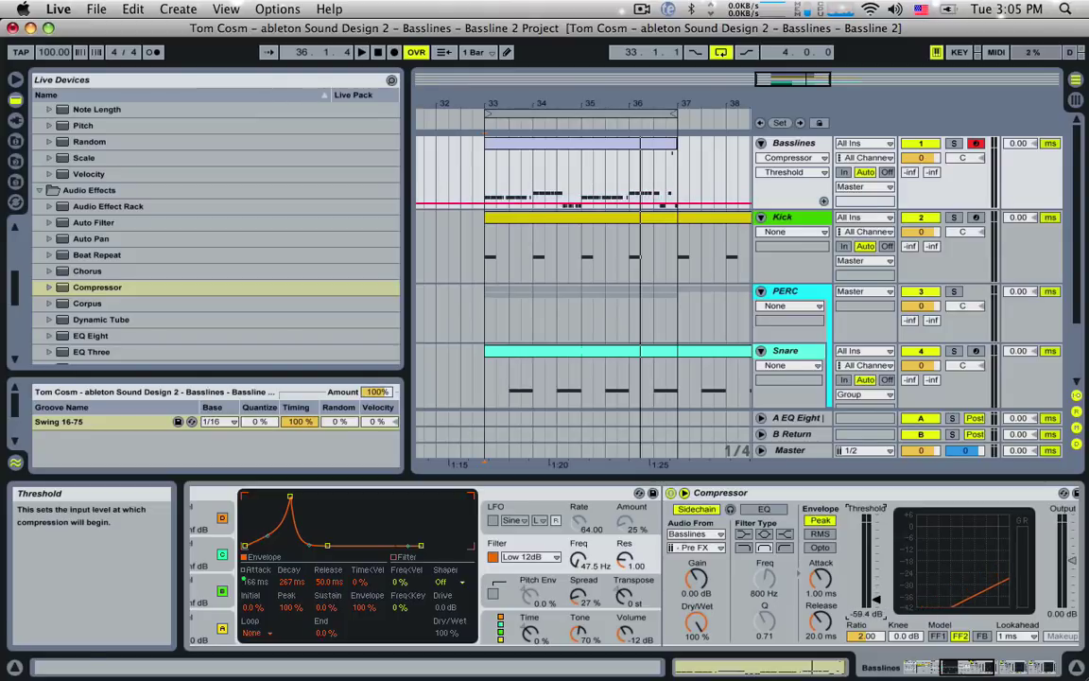
key("space")
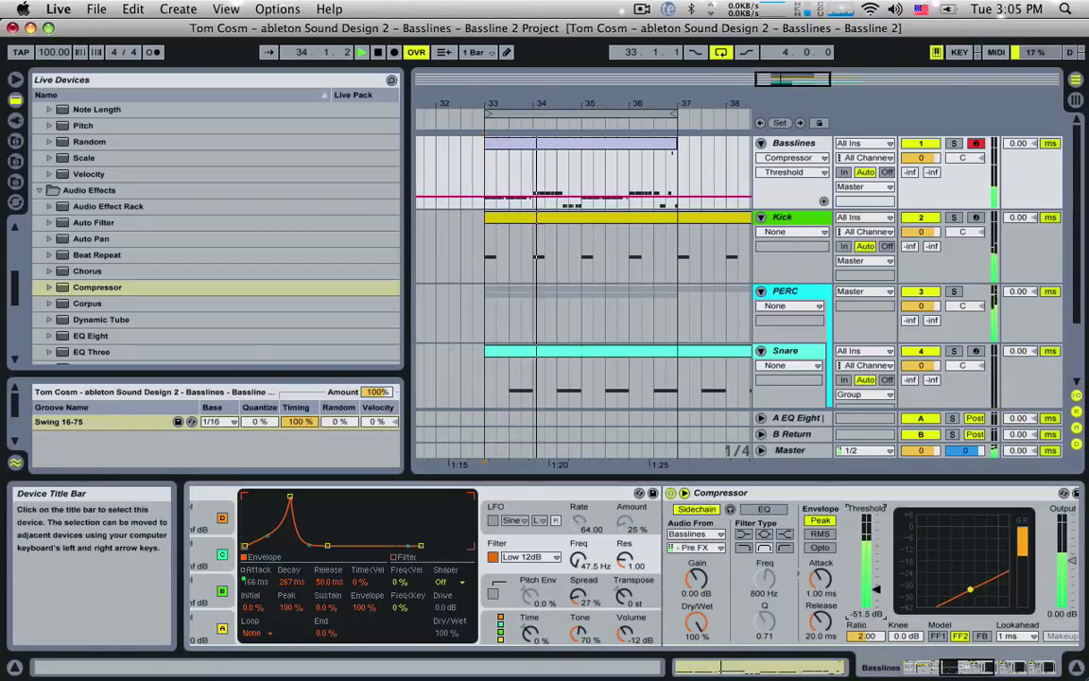
left_click(979, 665)
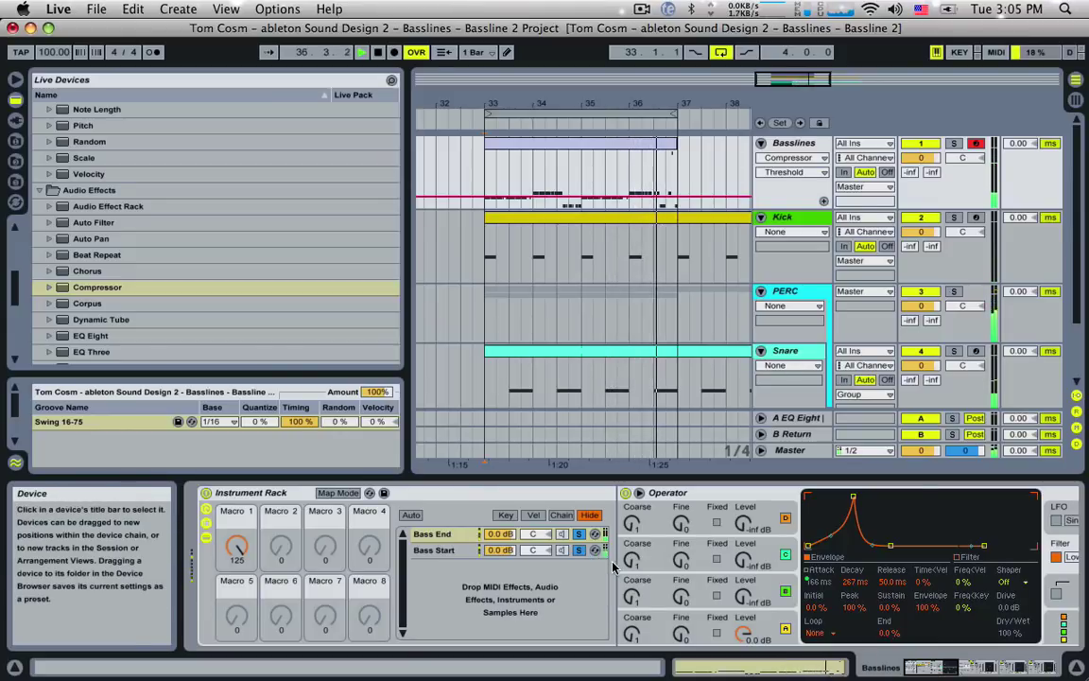
key("space")
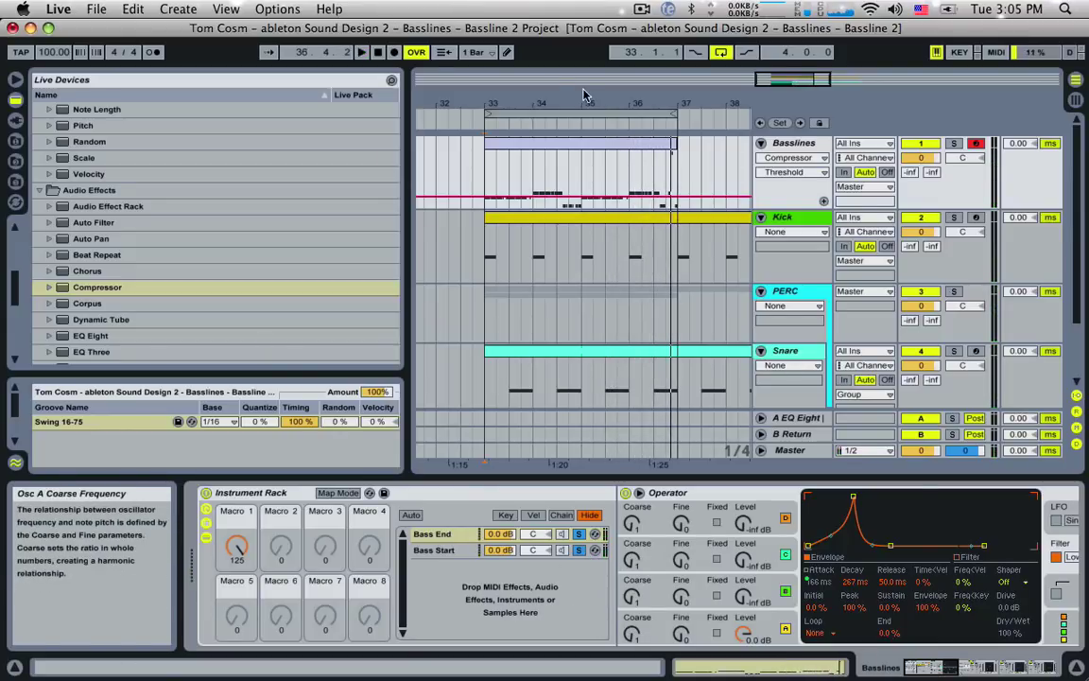
Transpose all notes in the Basslines MIDI clip down one octave and play back the result.
double_click(578, 144)
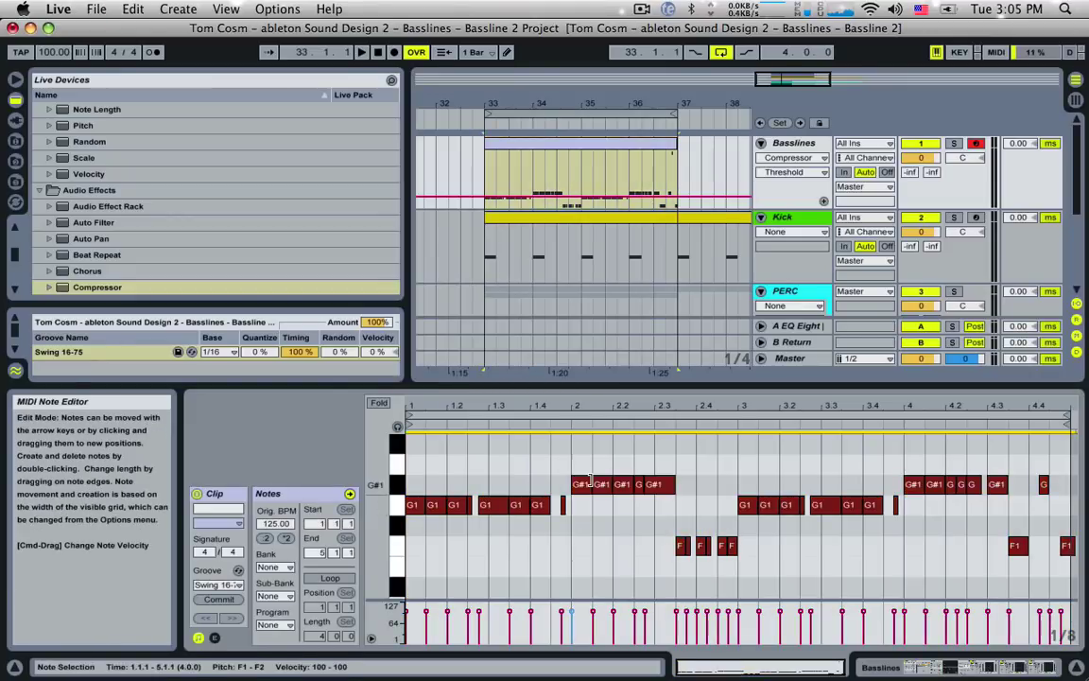
key("shift+Down")
key("space")
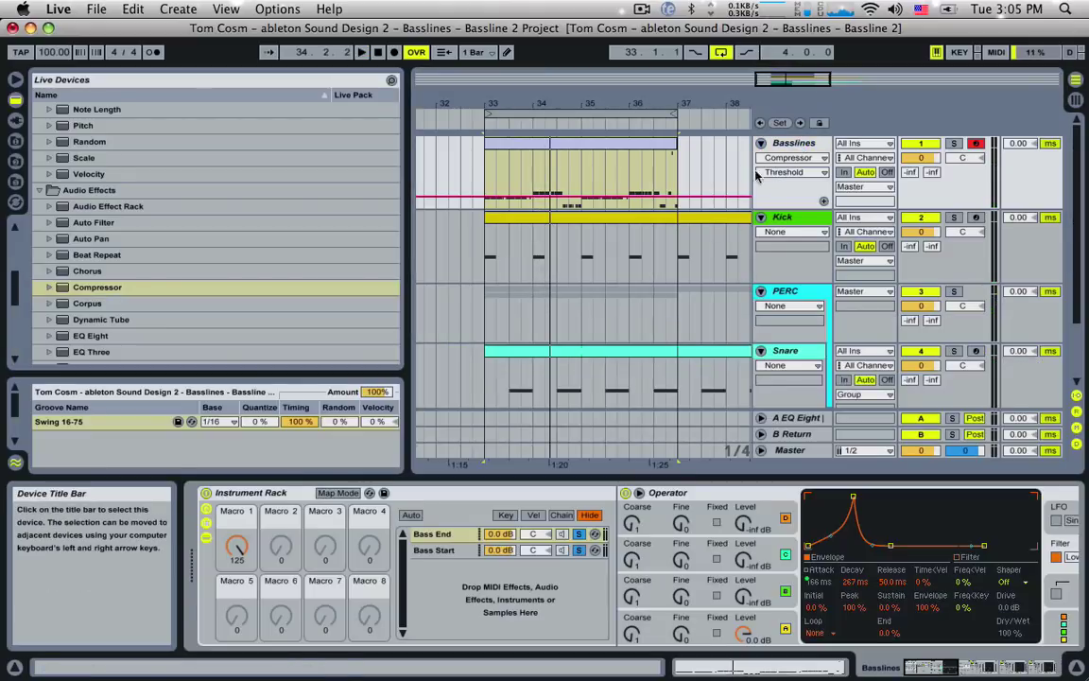
double_click(518, 144)
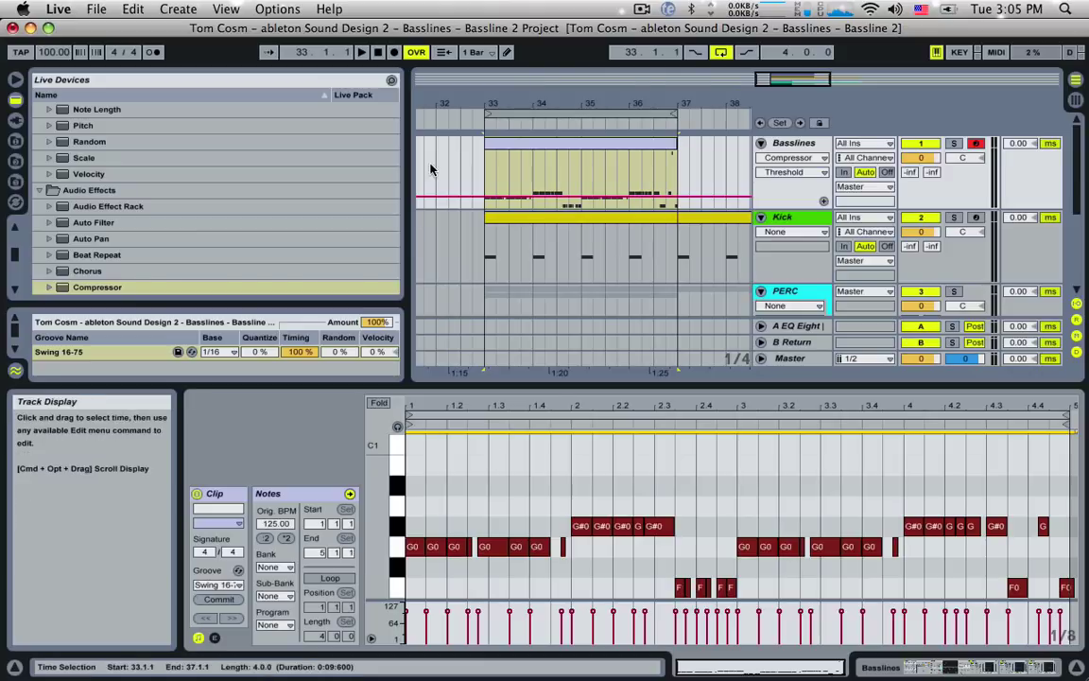
left_click(494, 164)
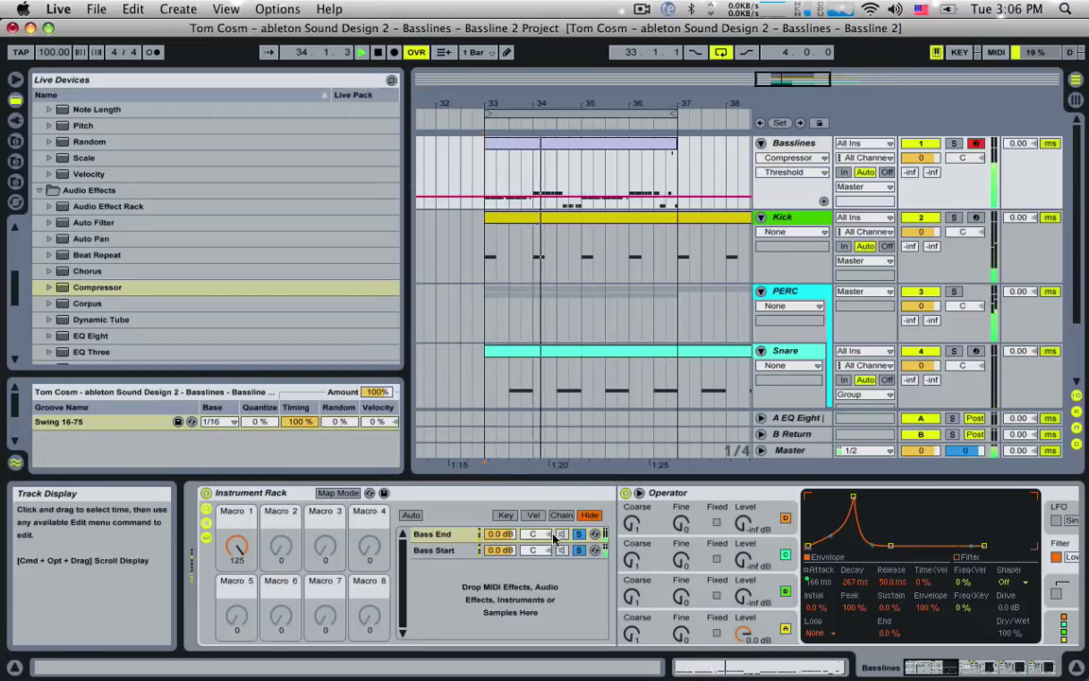
Solo only the Bass End chain in the Instrument Rack and listen to it.
left_click(927, 667)
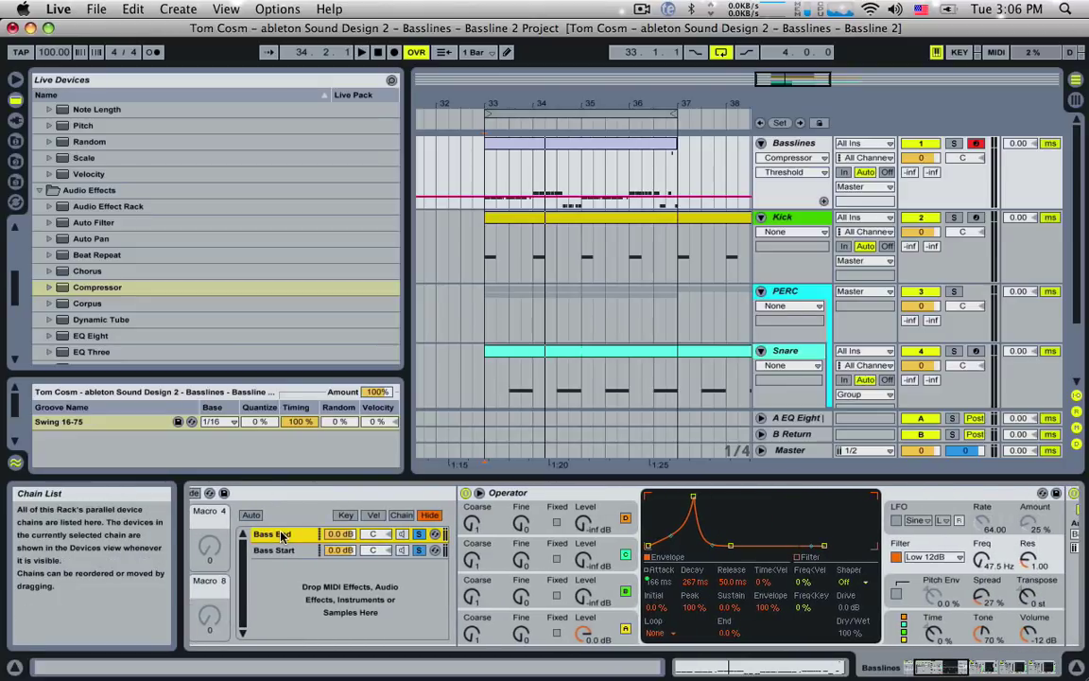
left_click(420, 535)
key("space")
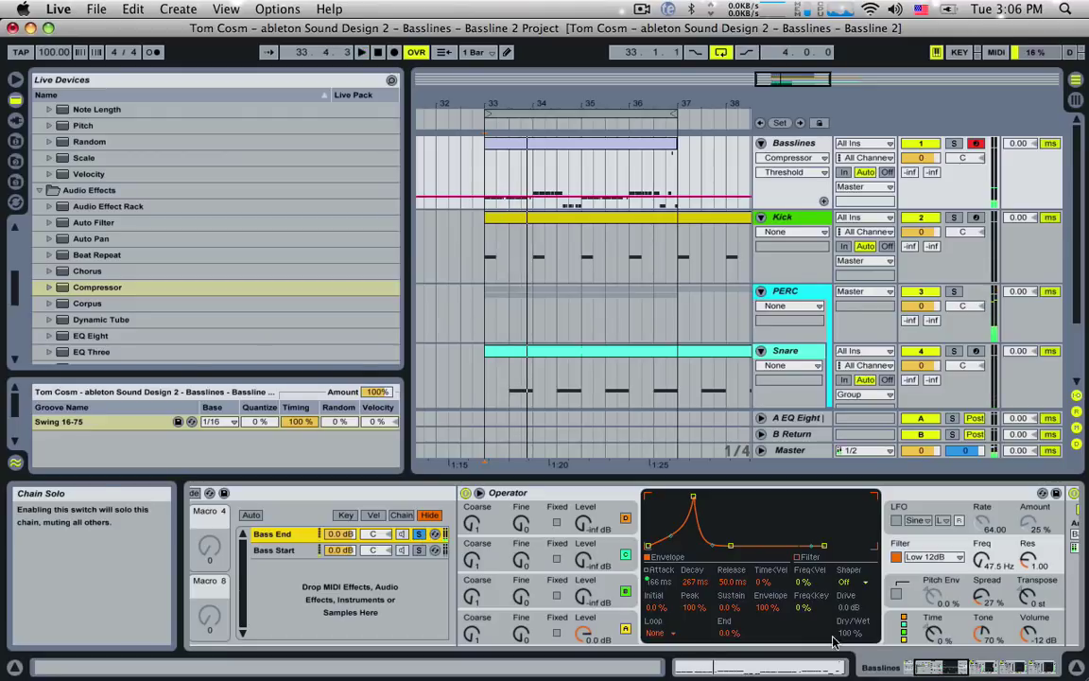
Compare the Bass Start and Bass End chains and audition the Bass End compressor's sidechain input, toggling Sidechain Listen on and off.
left_click(971, 666)
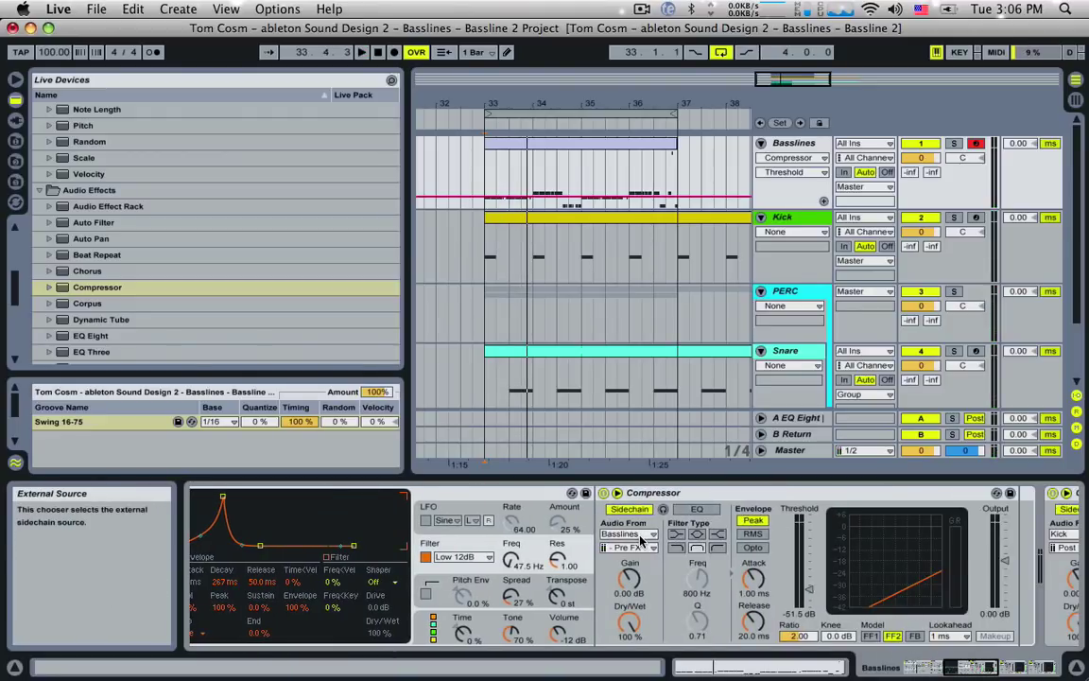
left_click_drag(978, 666, 915, 667)
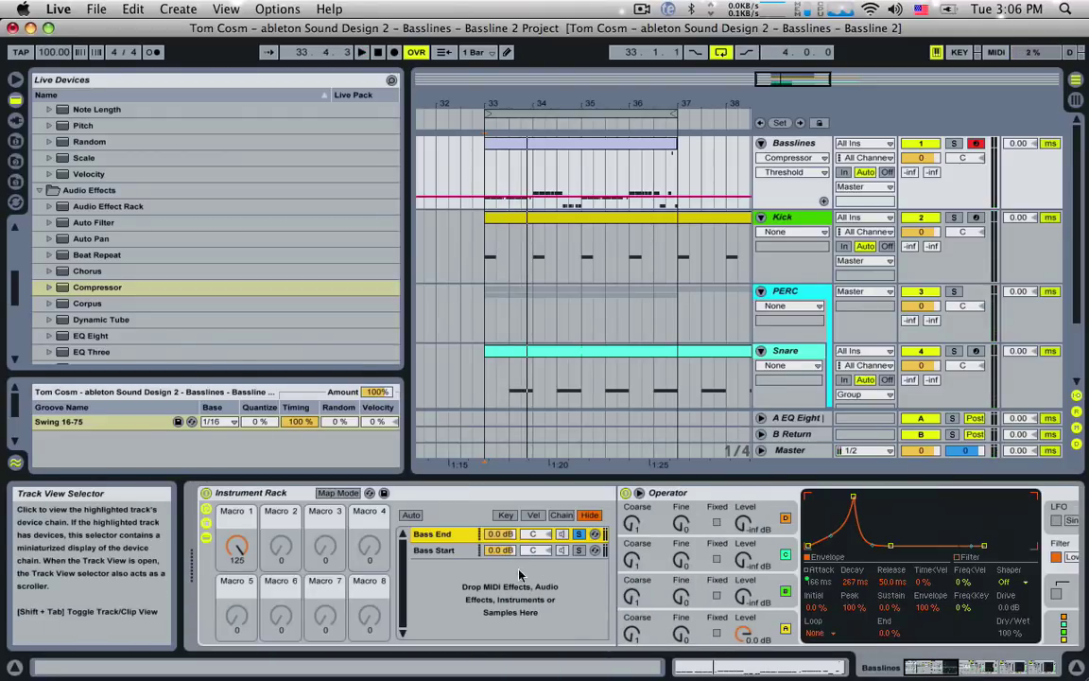
left_click(452, 549)
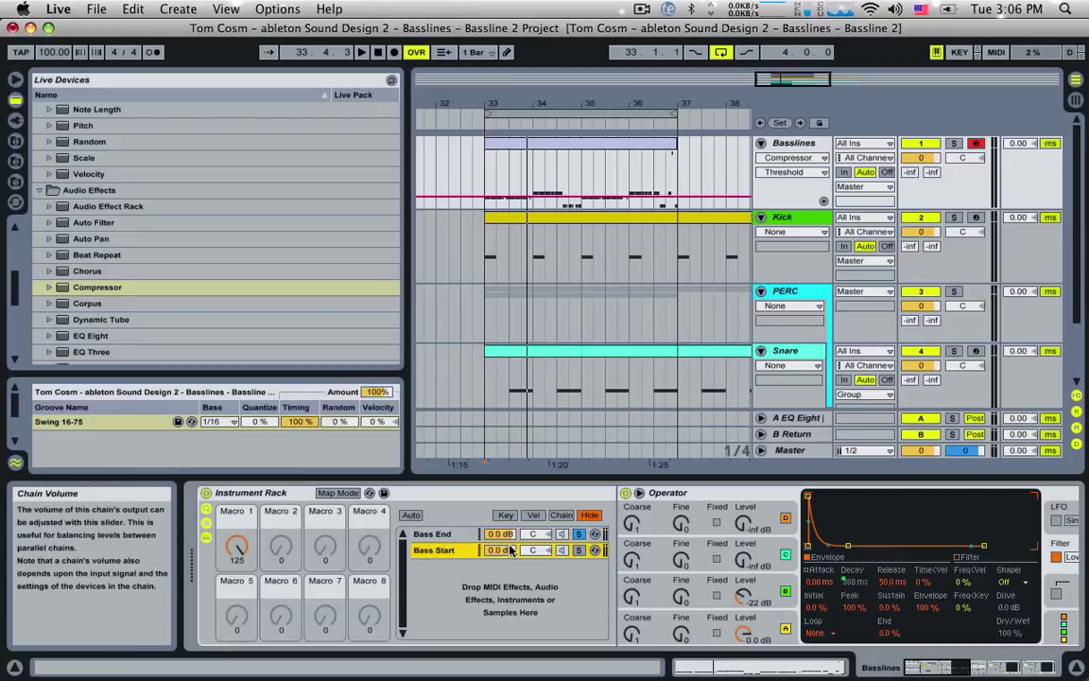
left_click(437, 536)
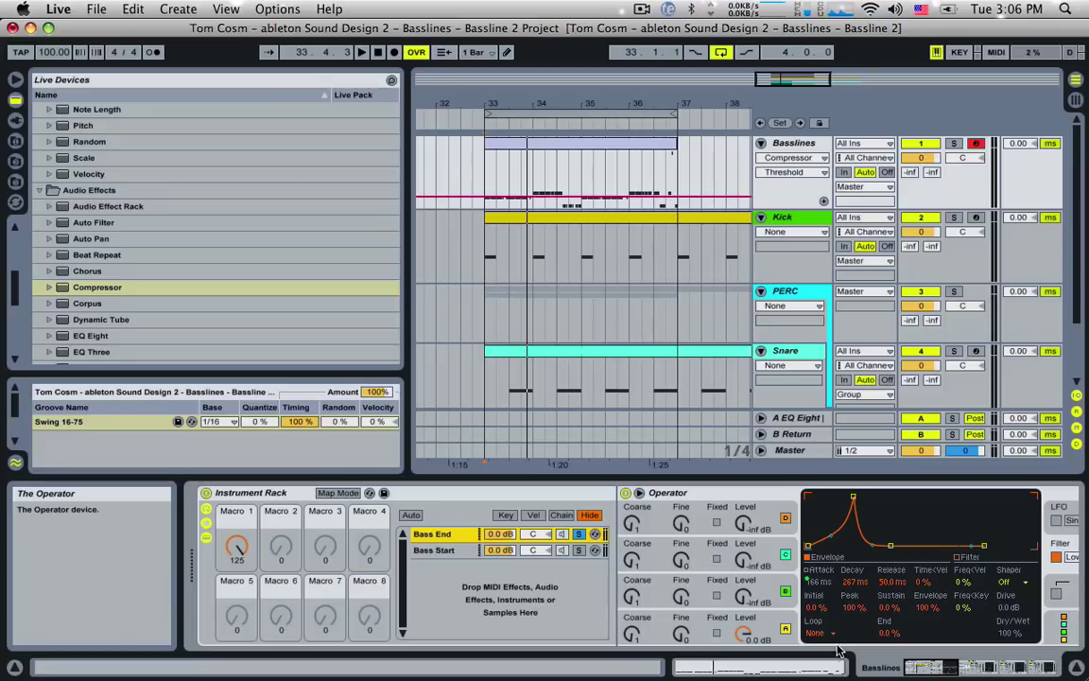
left_click_drag(943, 668, 972, 672)
key("space")
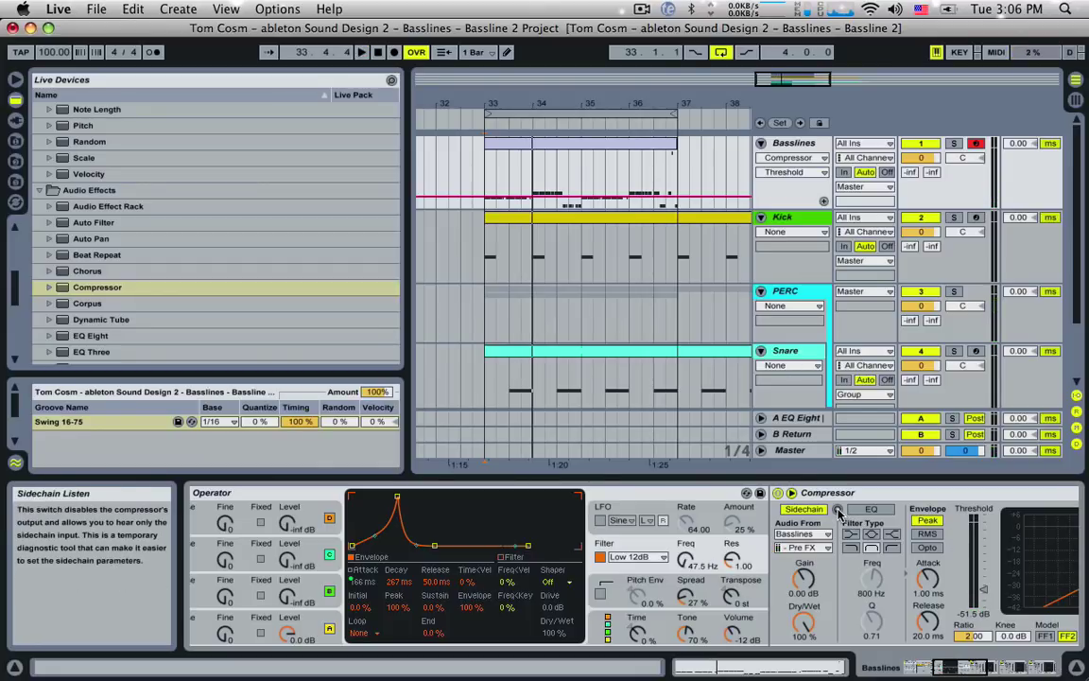
left_click(952, 667)
left_click_drag(952, 668, 1006, 659)
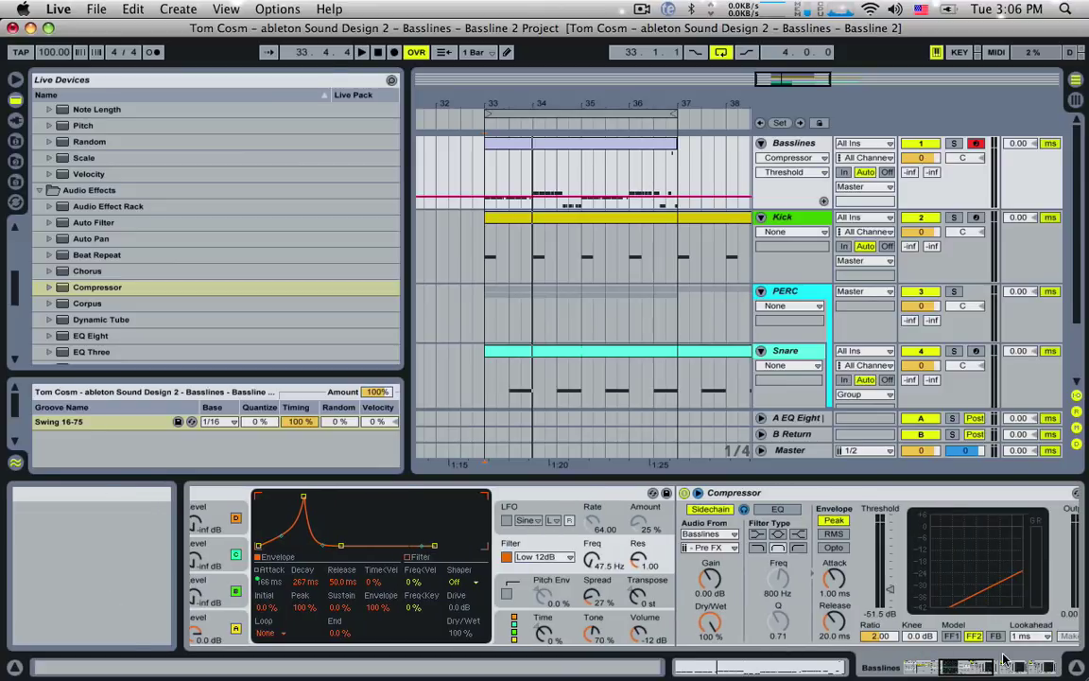
key("space")
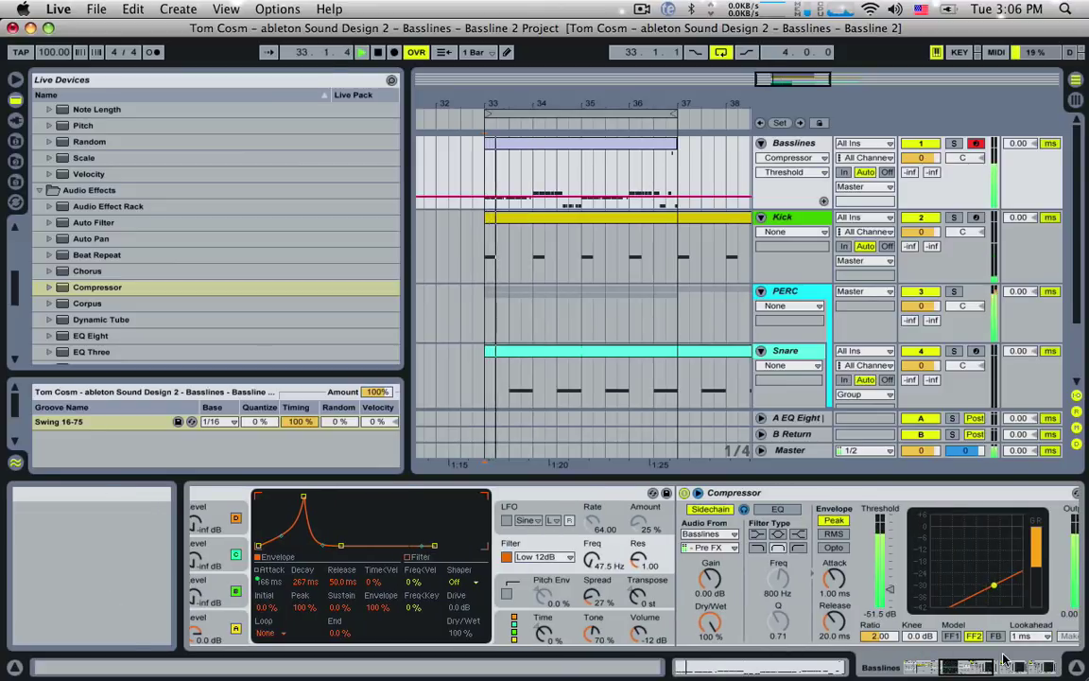
key("space")
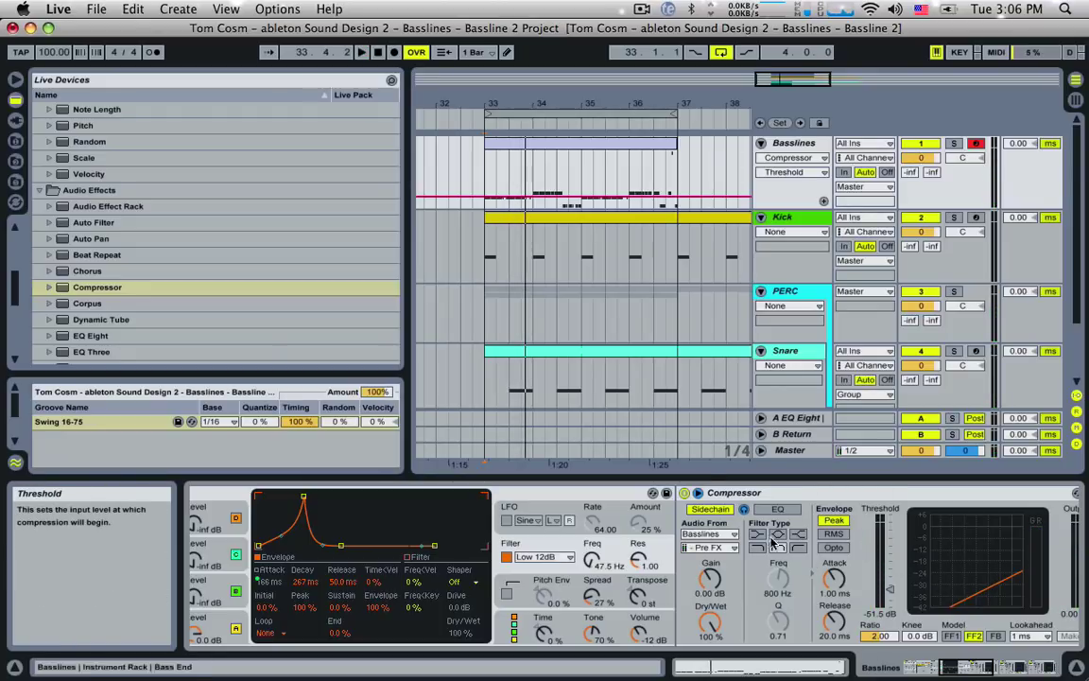
key("space")
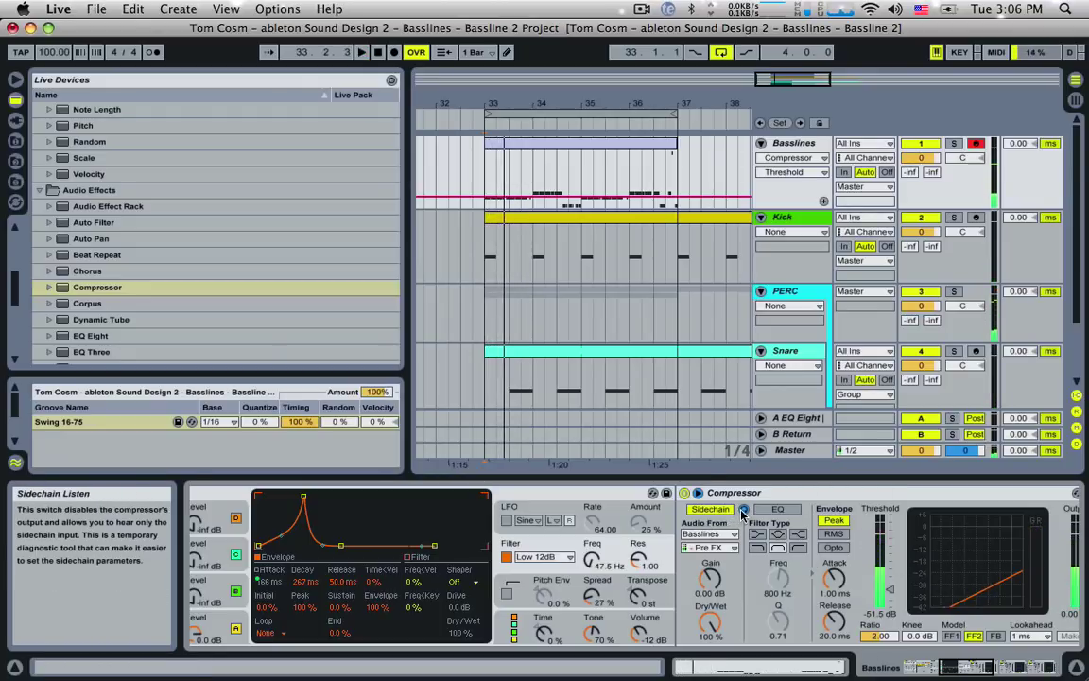
key("space")
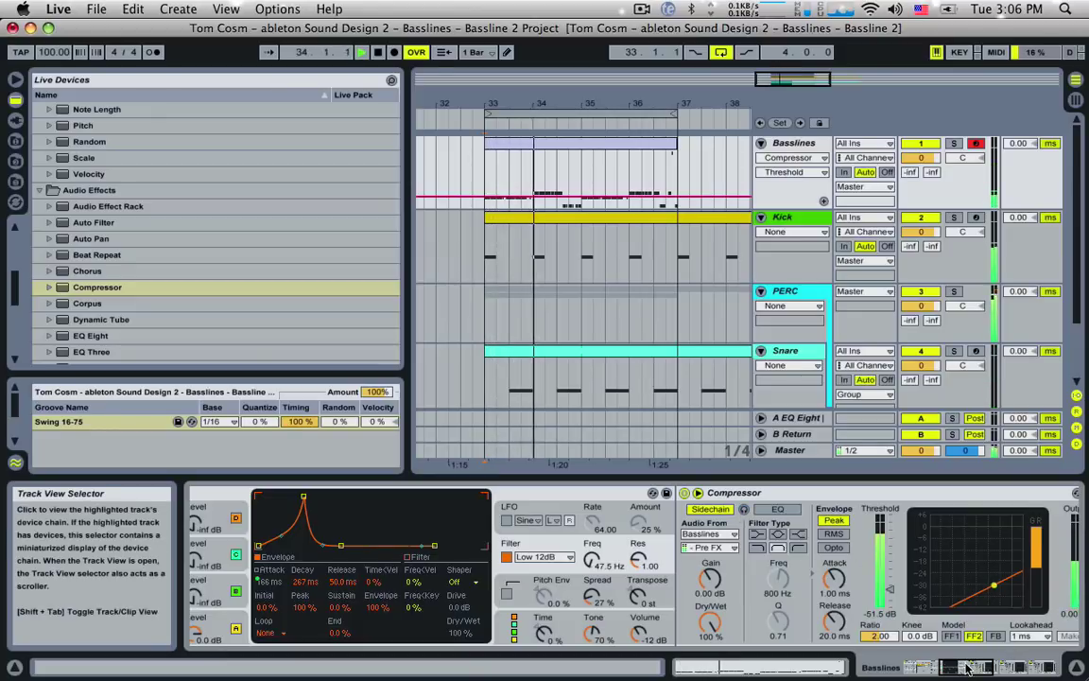
Unsolo the Bass End chain so both chains sound, and set Macro 1 to 127 during playback.
left_click(903, 668)
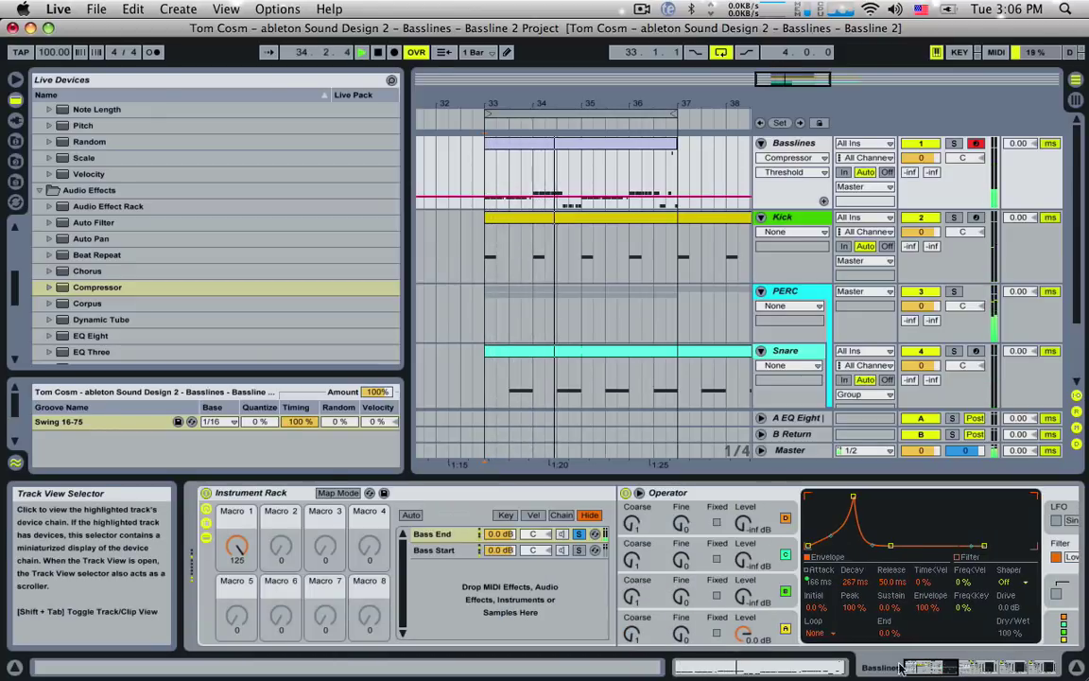
left_click(579, 535)
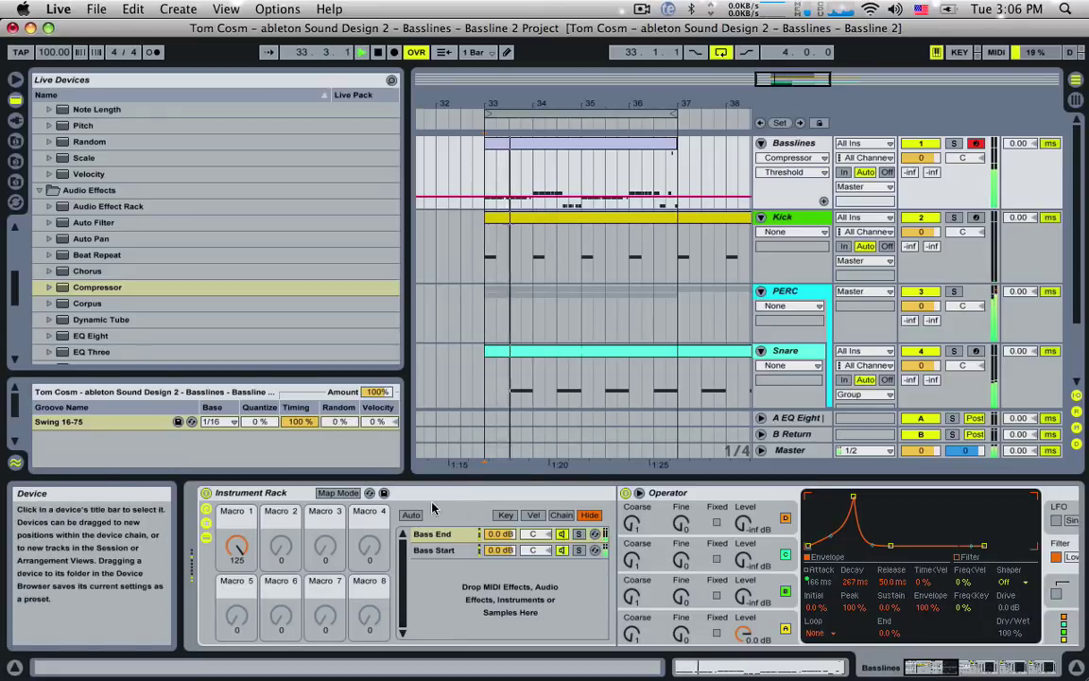
key("space")
key("space")
mouse_move(238, 547)
left_mouse_down()
mouse_move(238, 643)
mouse_move(239, 552)
left_mouse_up()
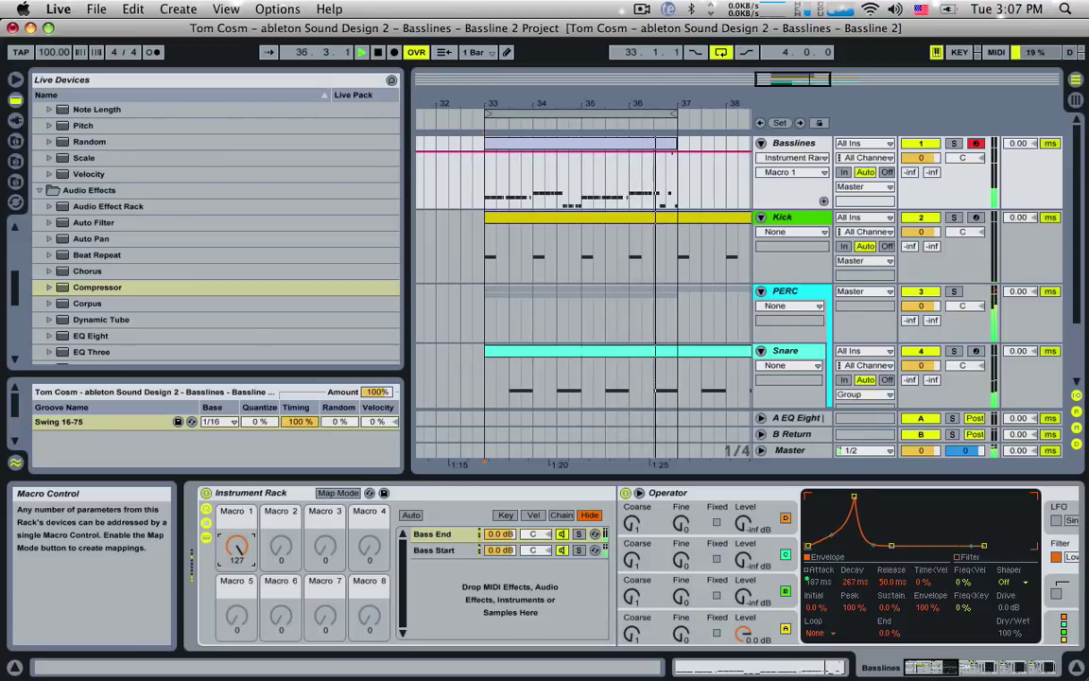
key("space")
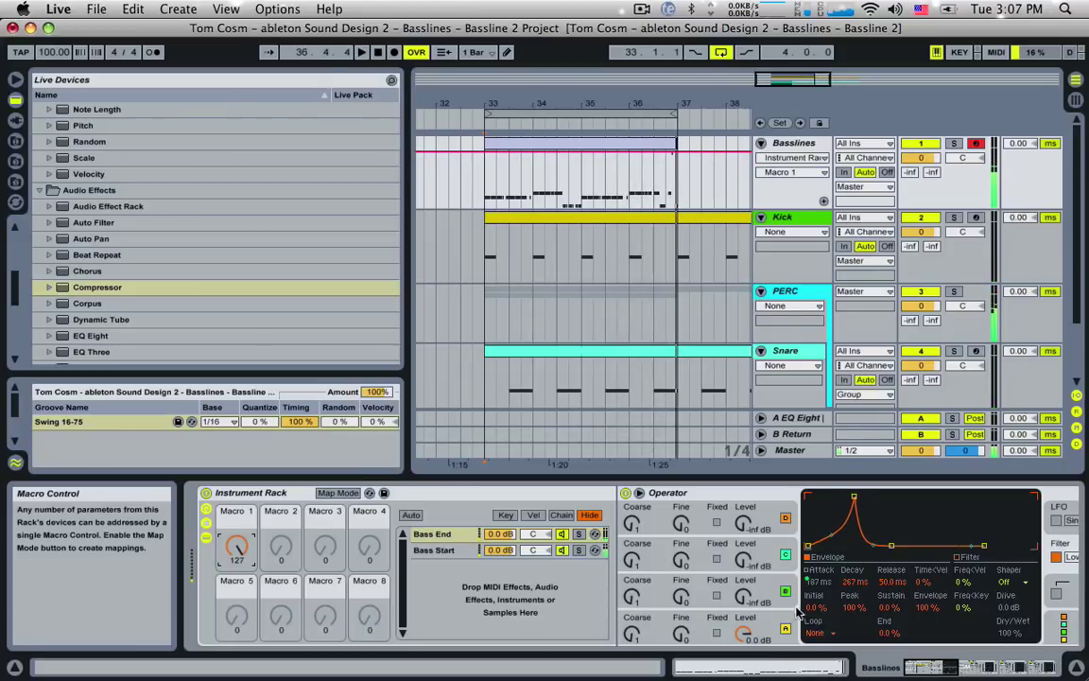
double_click(454, 534)
left_click_drag(964, 663, 985, 663)
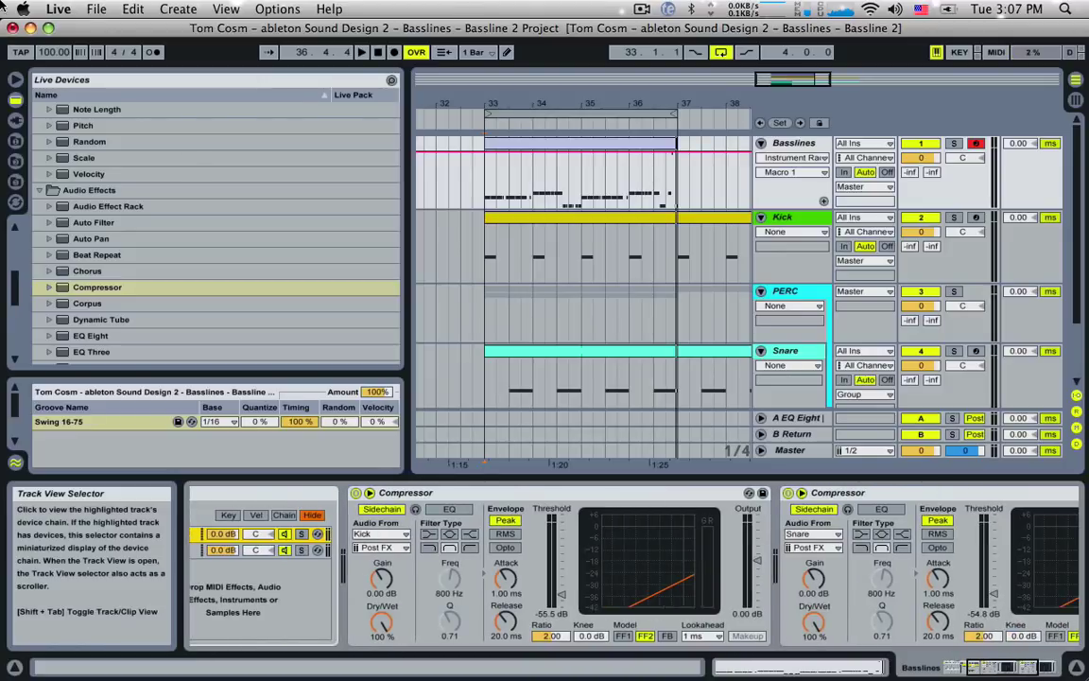
scroll(115, 357, "down", 1)
scroll(106, 341, "down", 1)
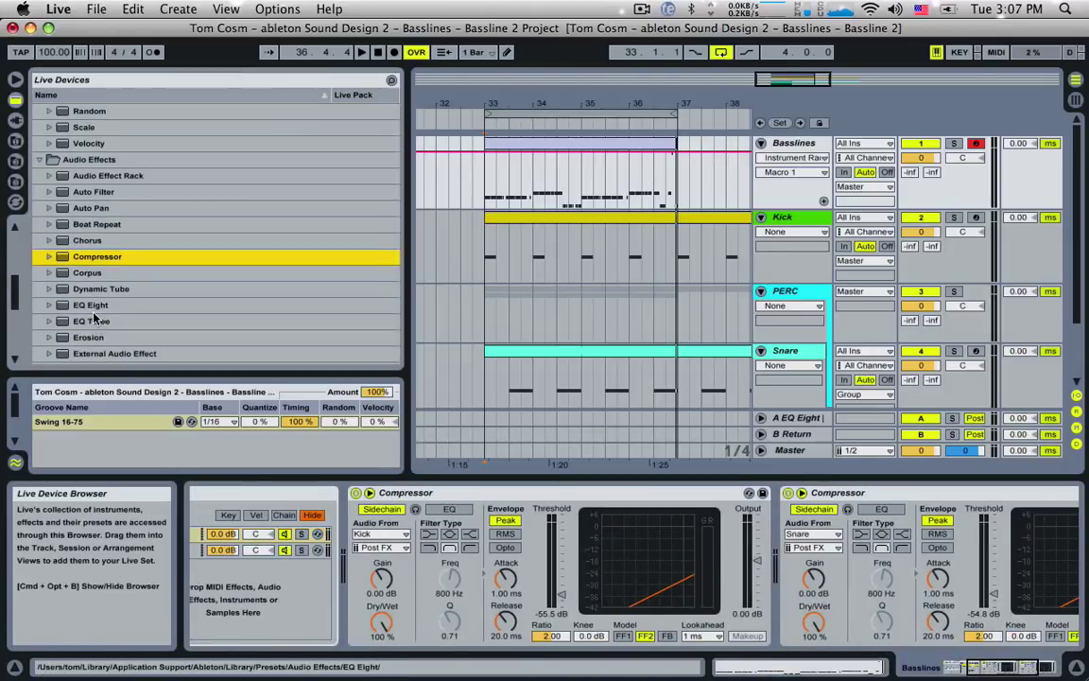
left_click_drag(93, 312, 779, 630)
left_click_drag(961, 657, 969, 667)
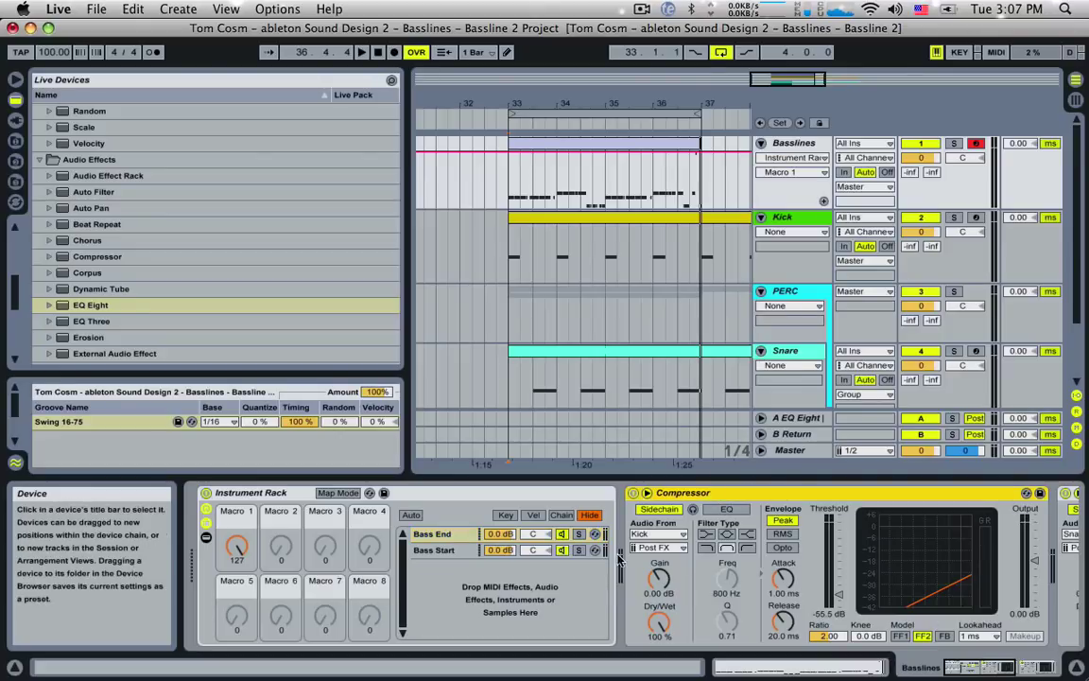
Add an EQ Eight after the Basslines-sidechained compressor inside the Bass End chain.
left_click(449, 537)
left_click(944, 666)
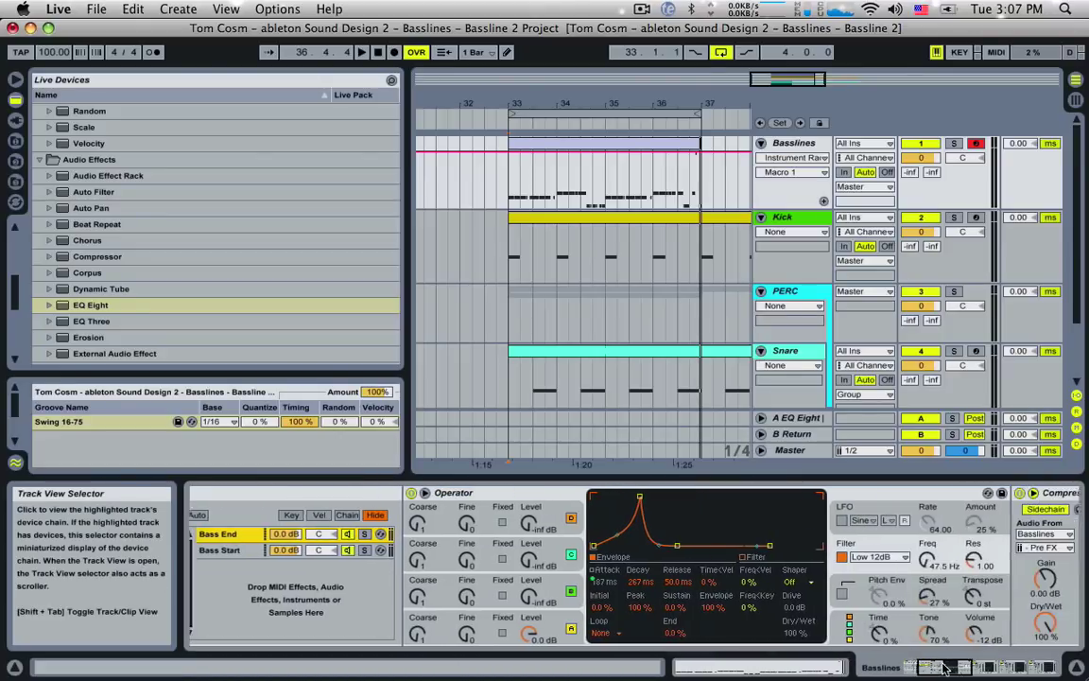
left_click_drag(943, 667, 983, 668)
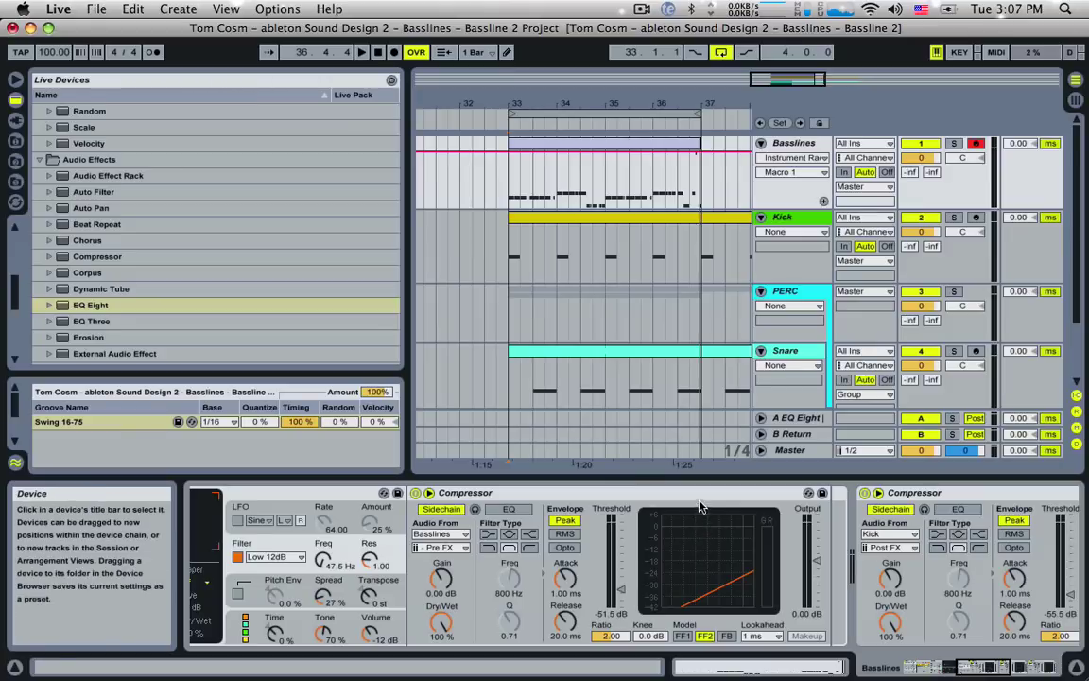
left_click(698, 493)
mouse_move(85, 309)
left_mouse_down()
mouse_move(777, 510)
mouse_move(823, 535)
left_mouse_up()
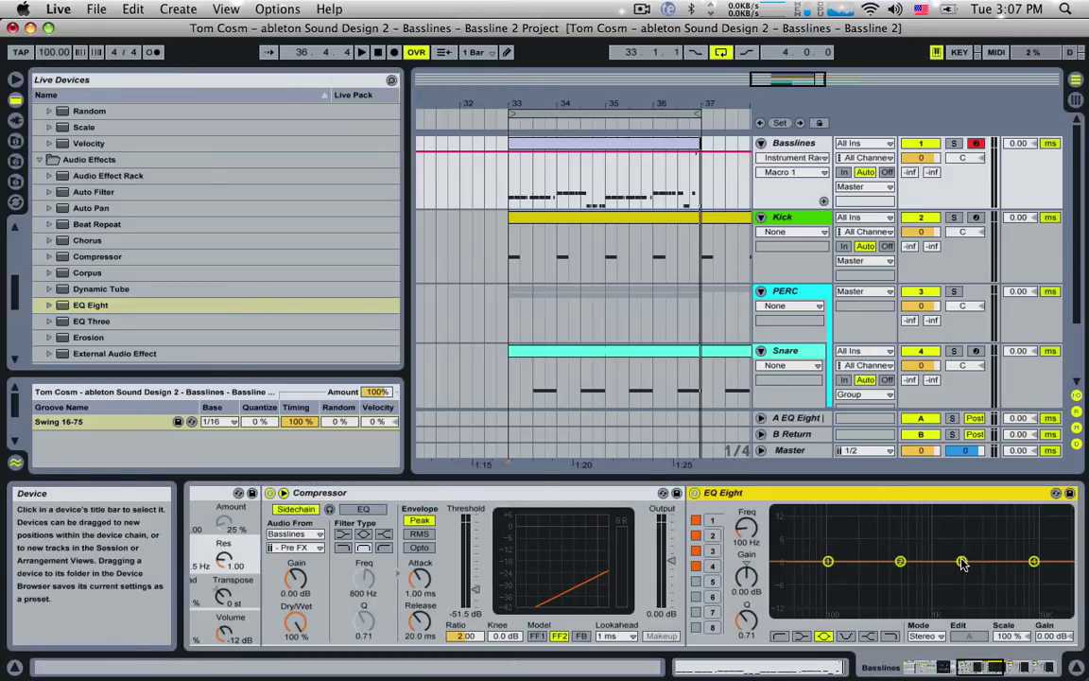
During playback, raise EQ Eight's band 3 to the top of the graph and set band 4 to 1.08 kHz with 15.0 dB gain.
left_click_drag(963, 563, 962, 547)
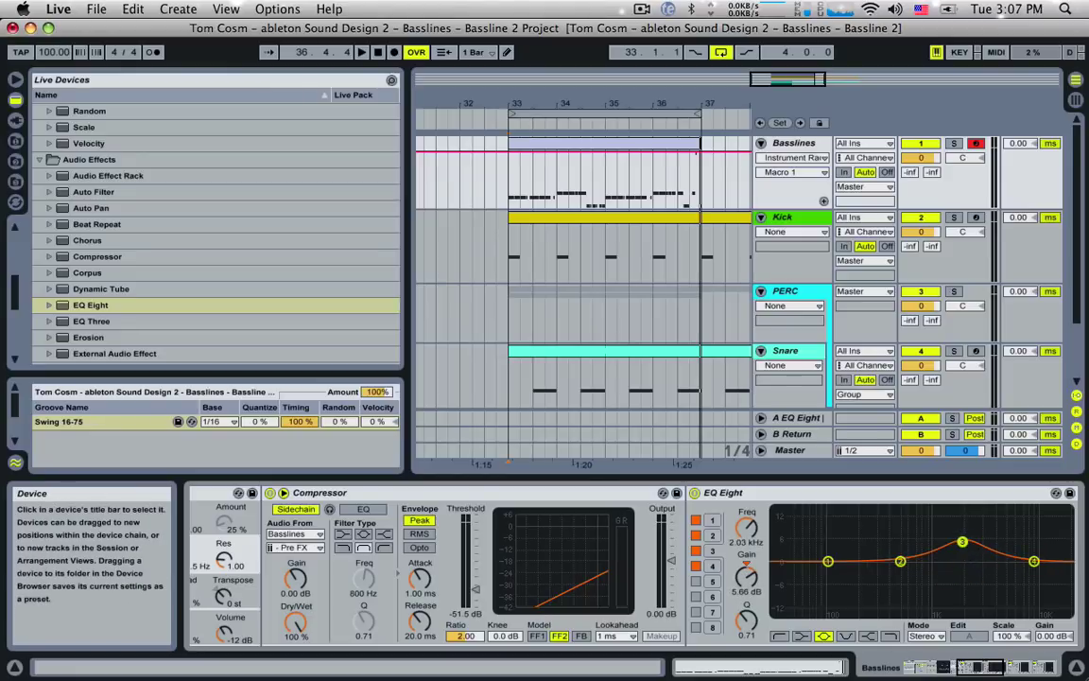
key("space")
left_click_drag(961, 554, 967, 511)
left_click_drag(1035, 564, 934, 509)
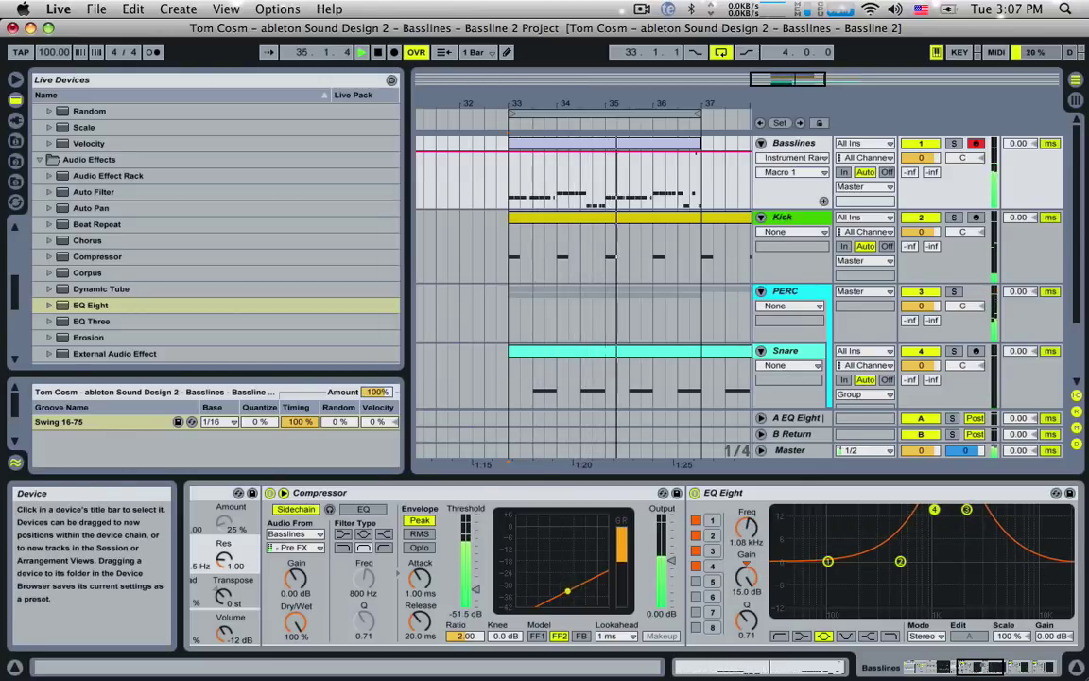
mouse_move(971, 666)
left_mouse_down()
mouse_move(999, 666)
mouse_move(978, 665)
left_mouse_up()
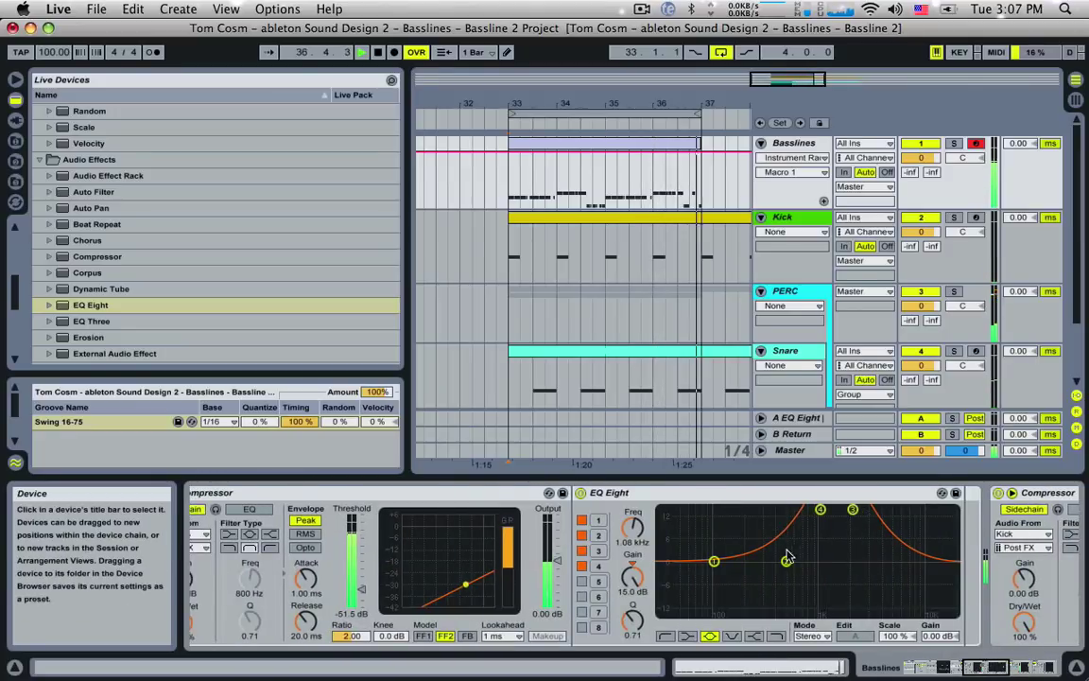
During playback, dip EQ Eight's band 1 slightly, raise band 2 in the highs, and set band 3 to 2.27 kHz with 6.89 dB gain.
left_click_drag(715, 561, 709, 569)
left_click_drag(787, 561, 854, 537)
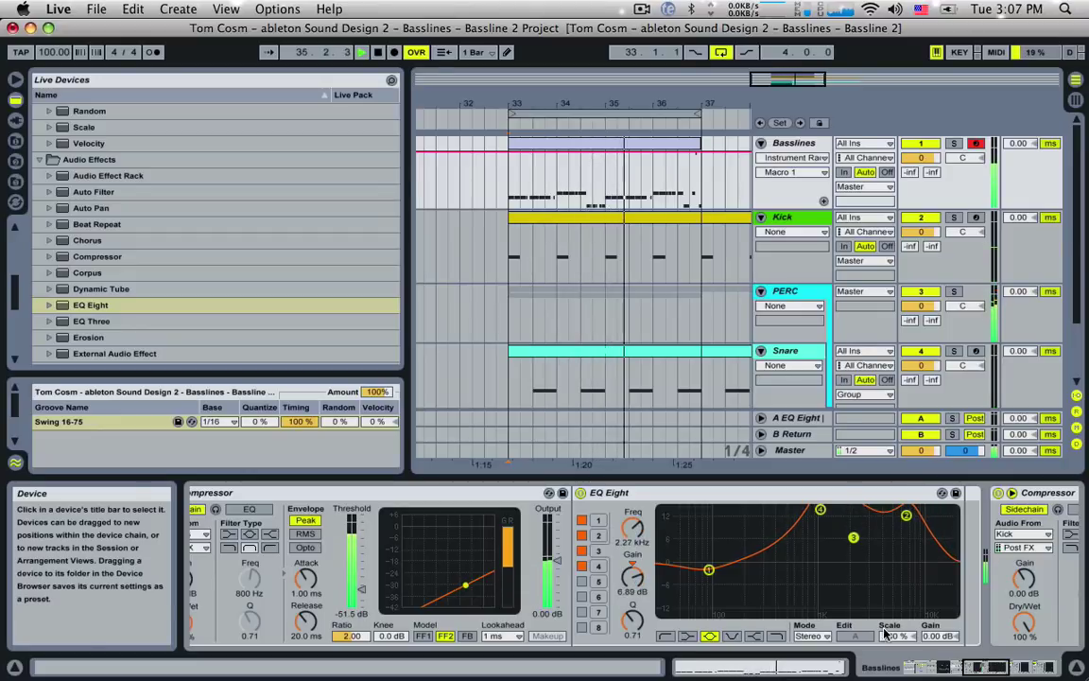
Audition the layered bass by sweeping the Instrument Rack's Macro 1 down and back up to 127.
left_click_drag(977, 667, 915, 667)
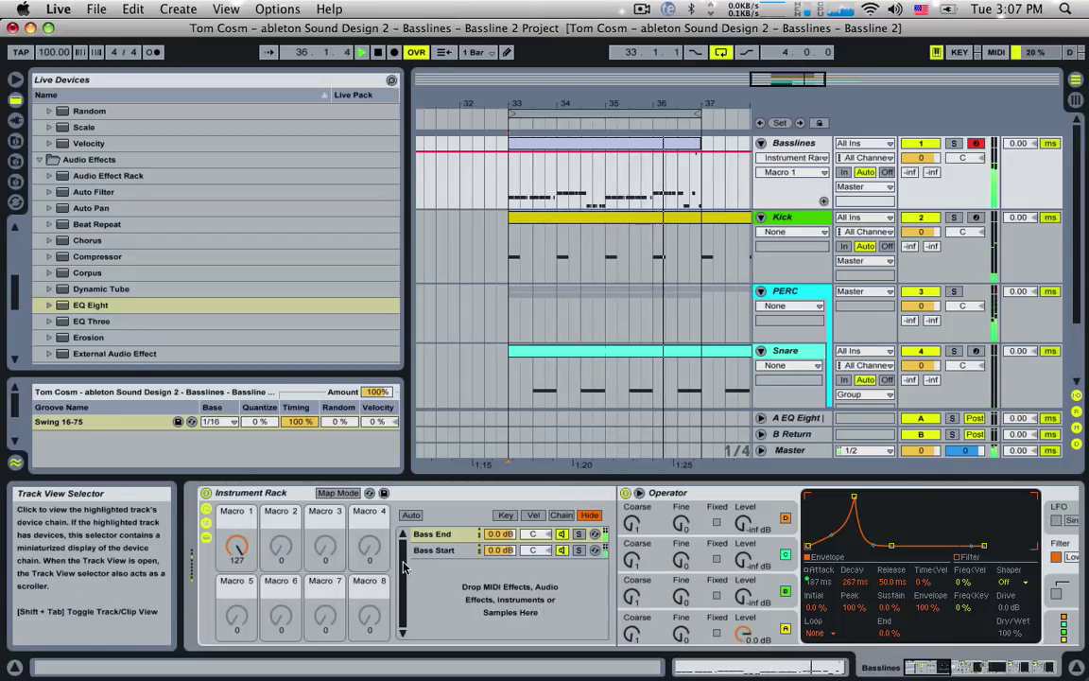
left_click_drag(237, 546, 237, 590)
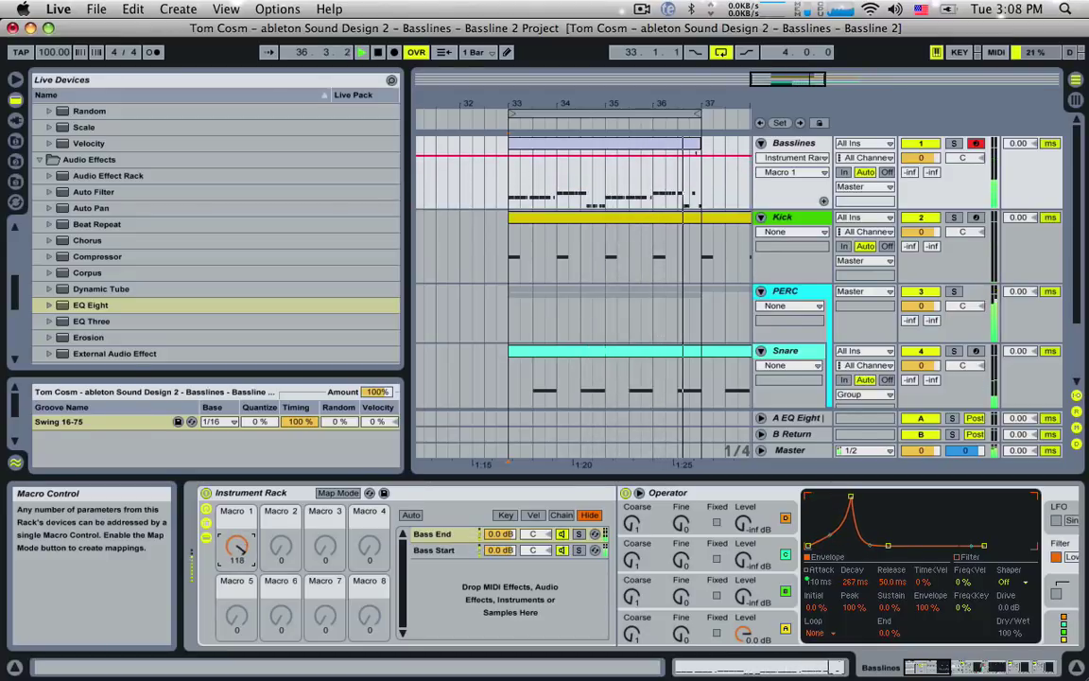
Stop playback, add an Auto Filter after EQ Eight in the Bass End chain, and make it a notch at 1.05 kHz with Q 0.97.
left_click(938, 666)
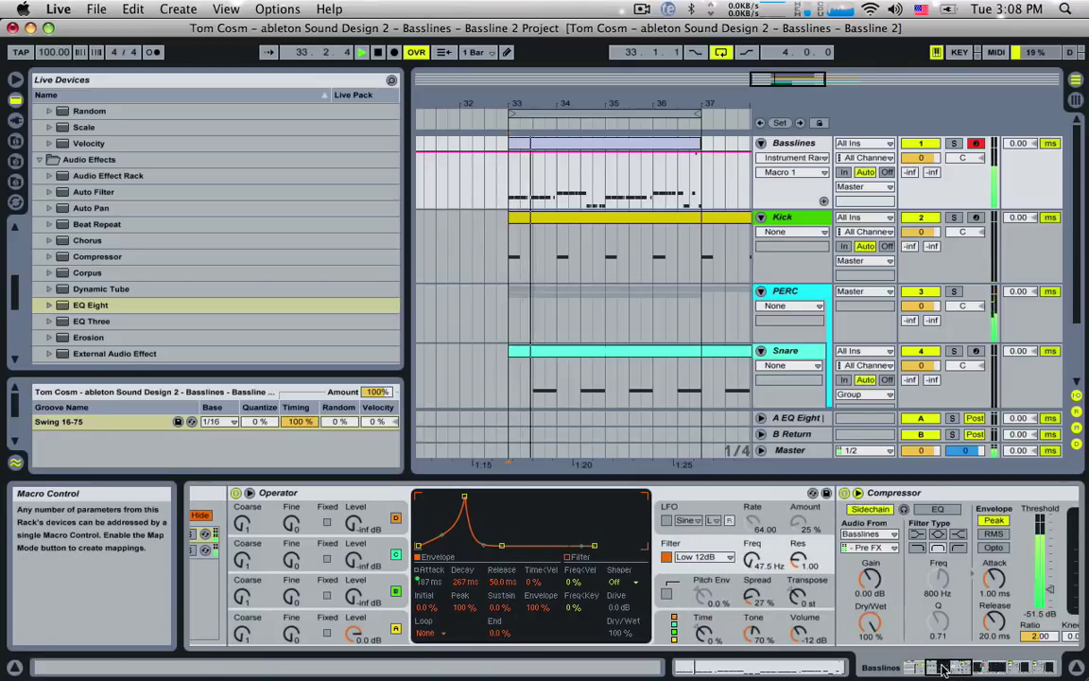
left_click(959, 668)
left_click_drag(959, 666, 981, 667)
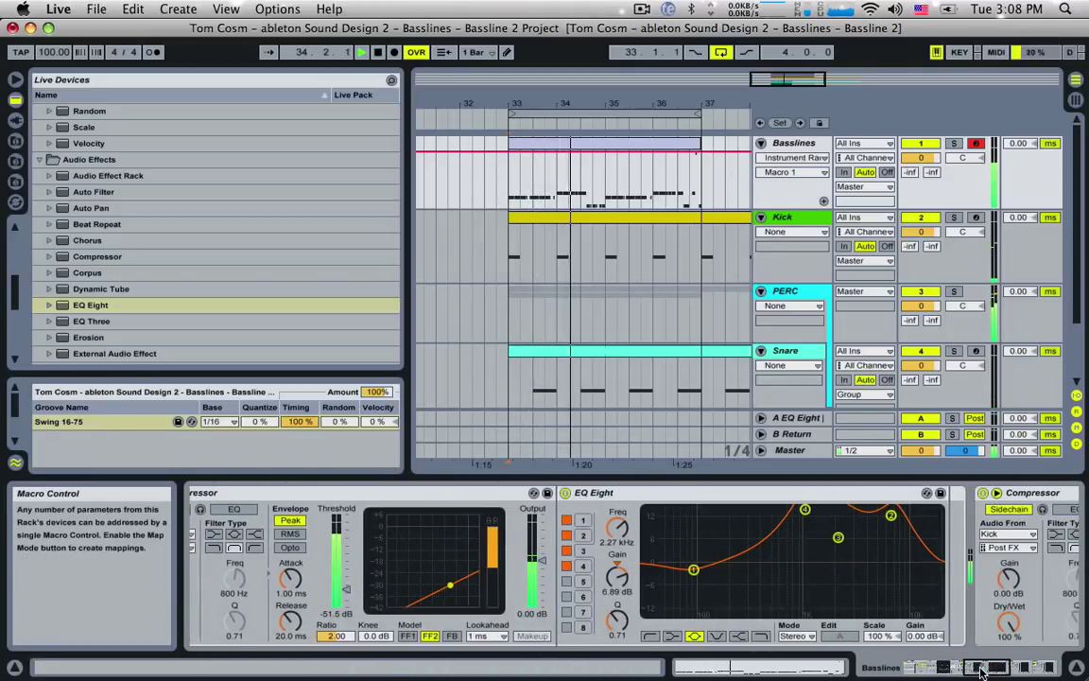
key("space")
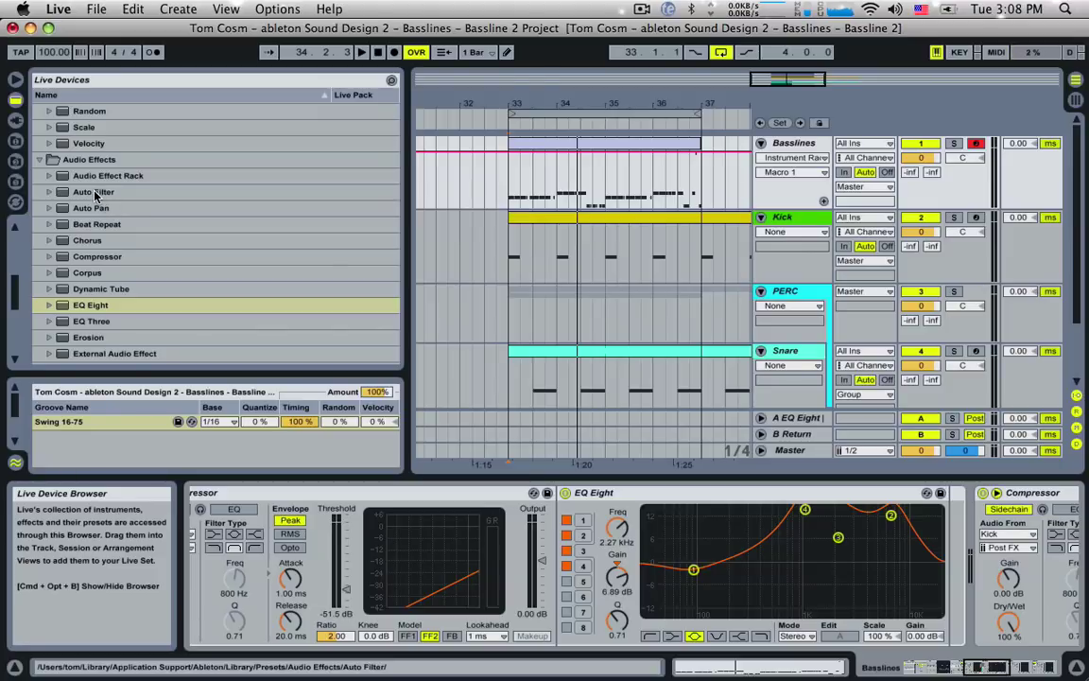
left_click_drag(94, 196, 775, 510)
left_click_drag(942, 559, 927, 558)
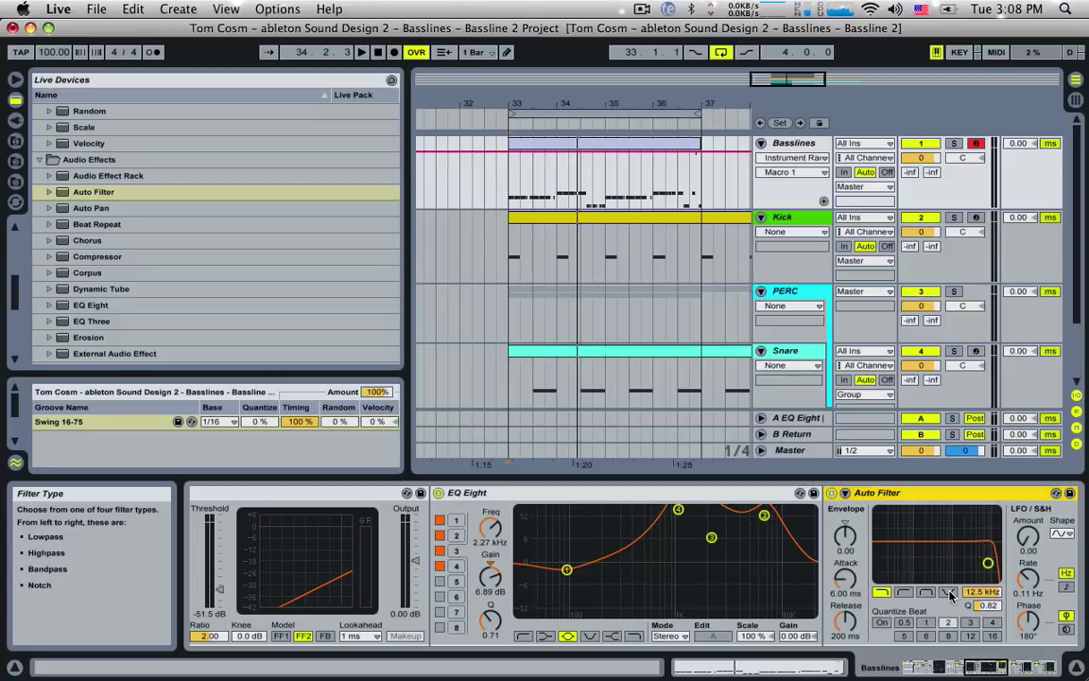
left_click(949, 593)
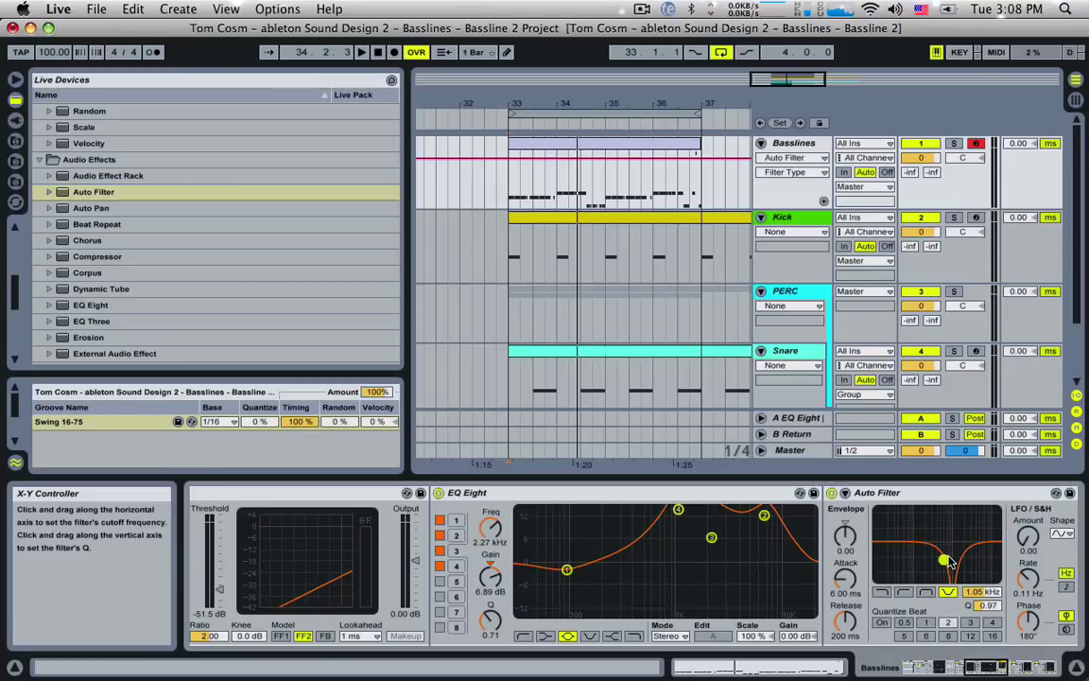
Try Auto Filter's lowpass, highpass and bandpass types, and return it to a notch at 956 Hz with Q 0.87.
left_click(881, 591)
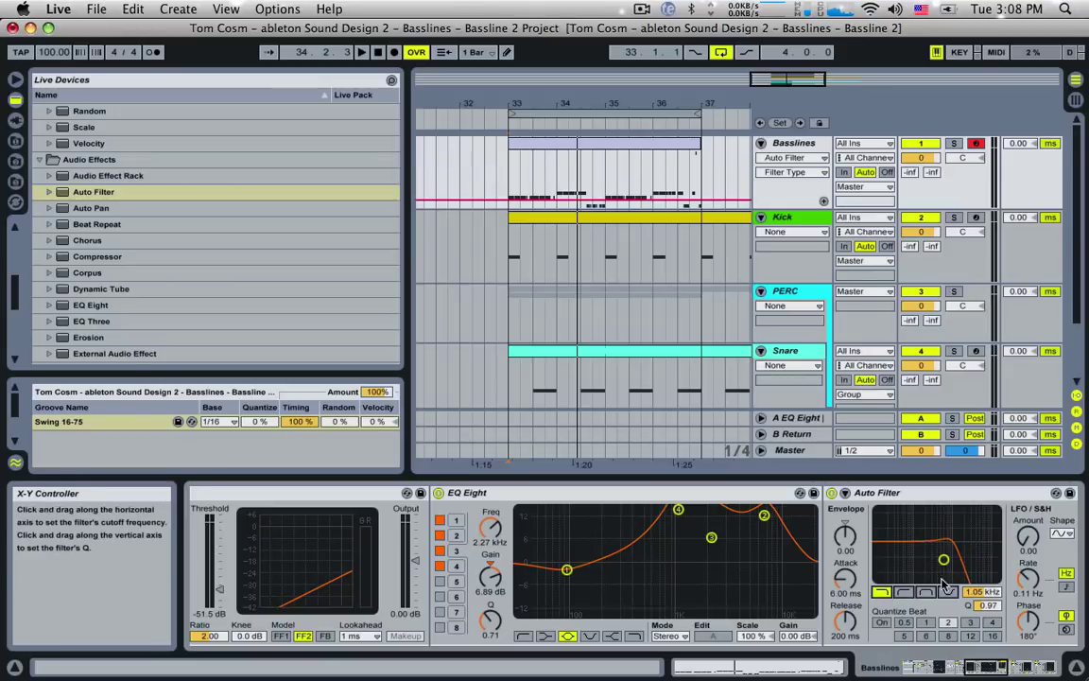
left_click(903, 591)
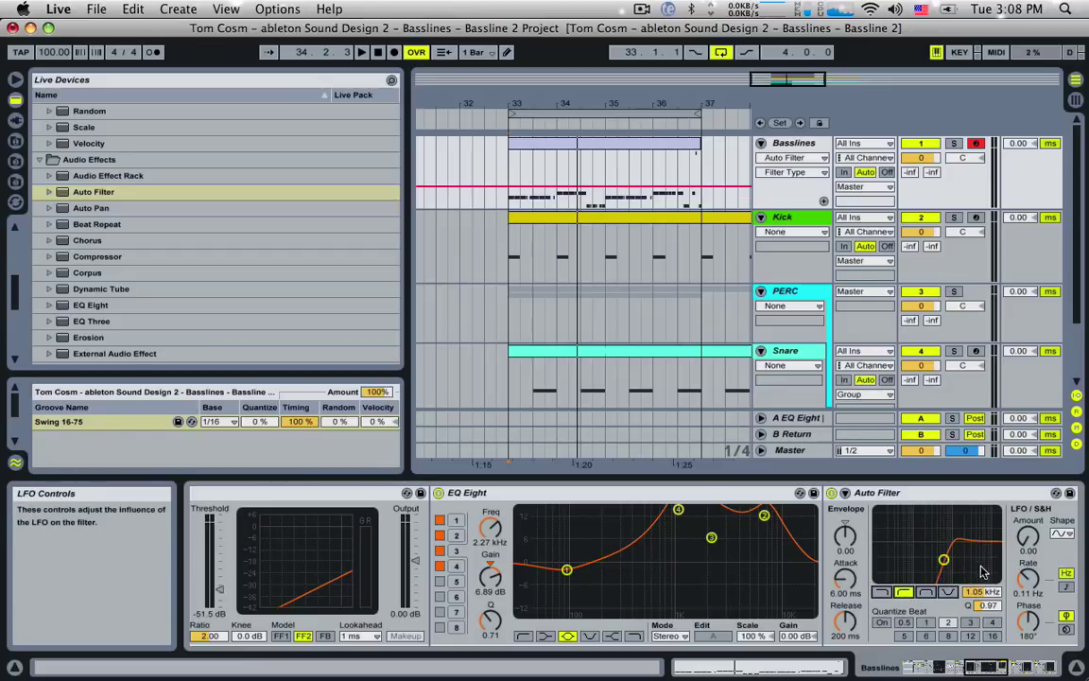
left_click(927, 592)
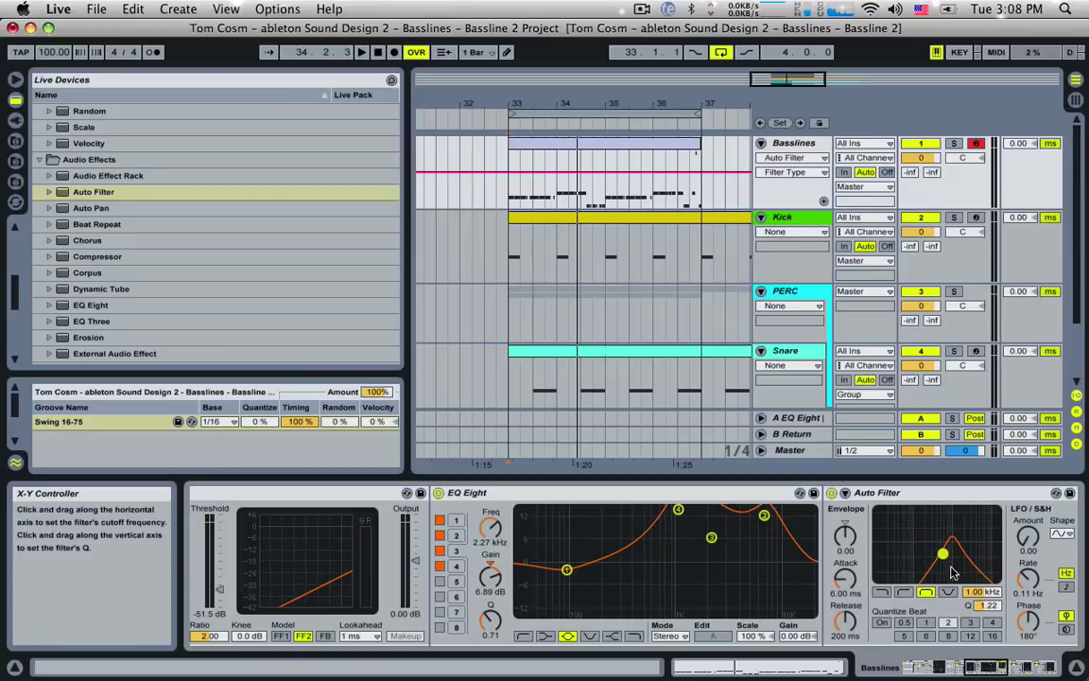
left_click(950, 592)
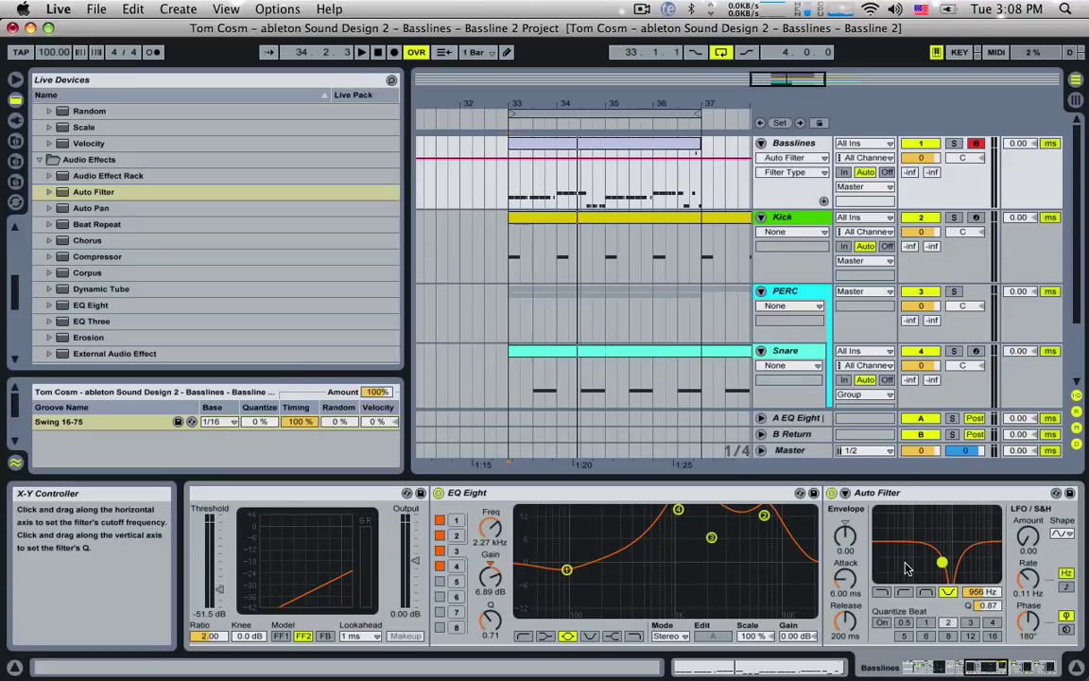
Set Auto Filter's LFO amount to 13.8, rate to 0.04 Hz and phase to 0°.
left_click(1029, 537)
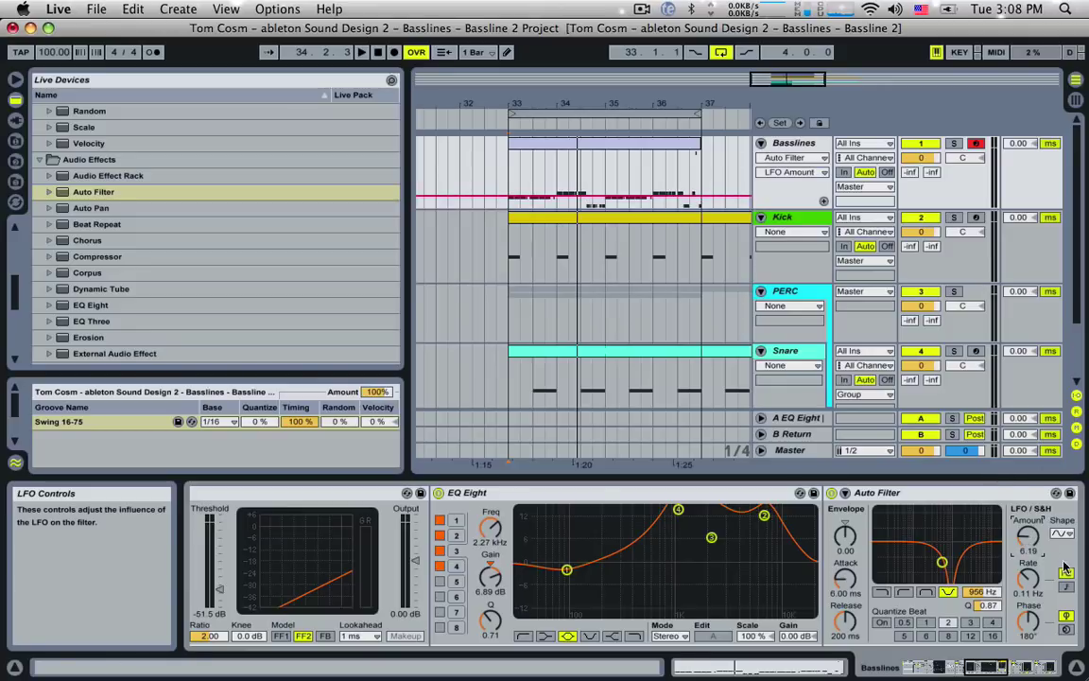
left_click_drag(1018, 530, 1019, 516)
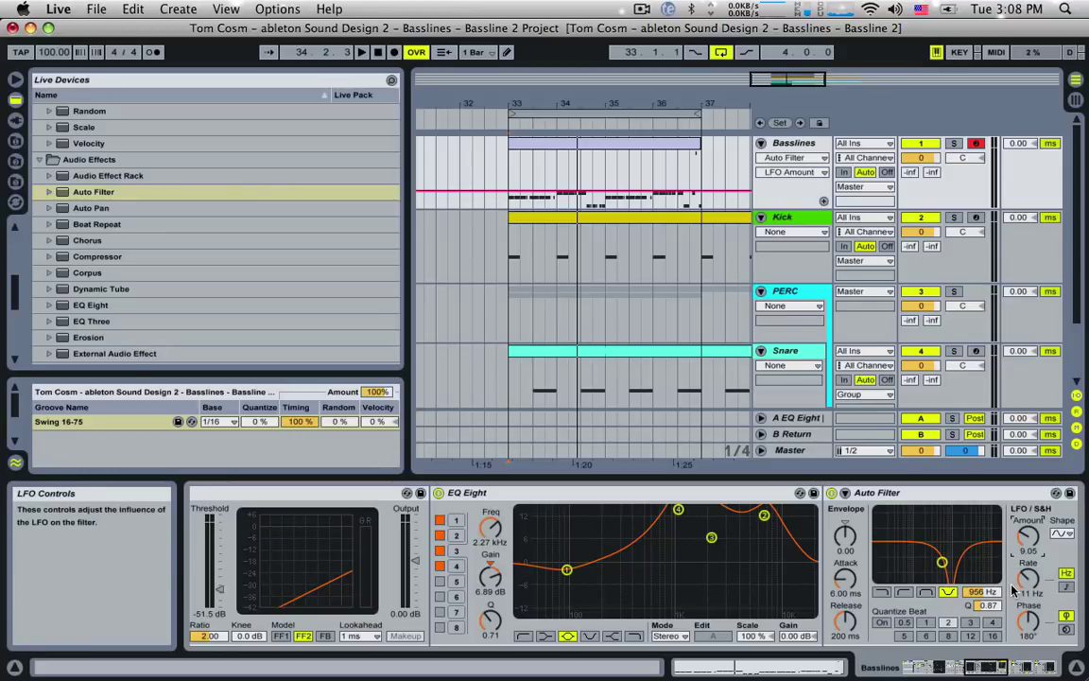
left_click_drag(1029, 536, 1037, 540)
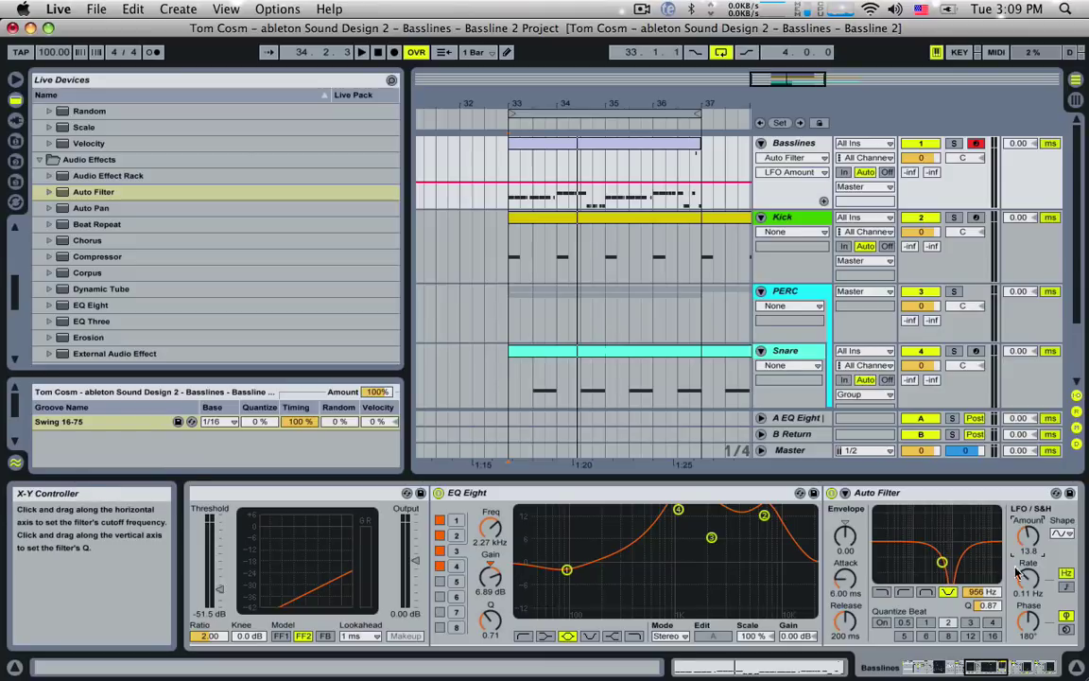
left_click_drag(1030, 580, 1031, 673)
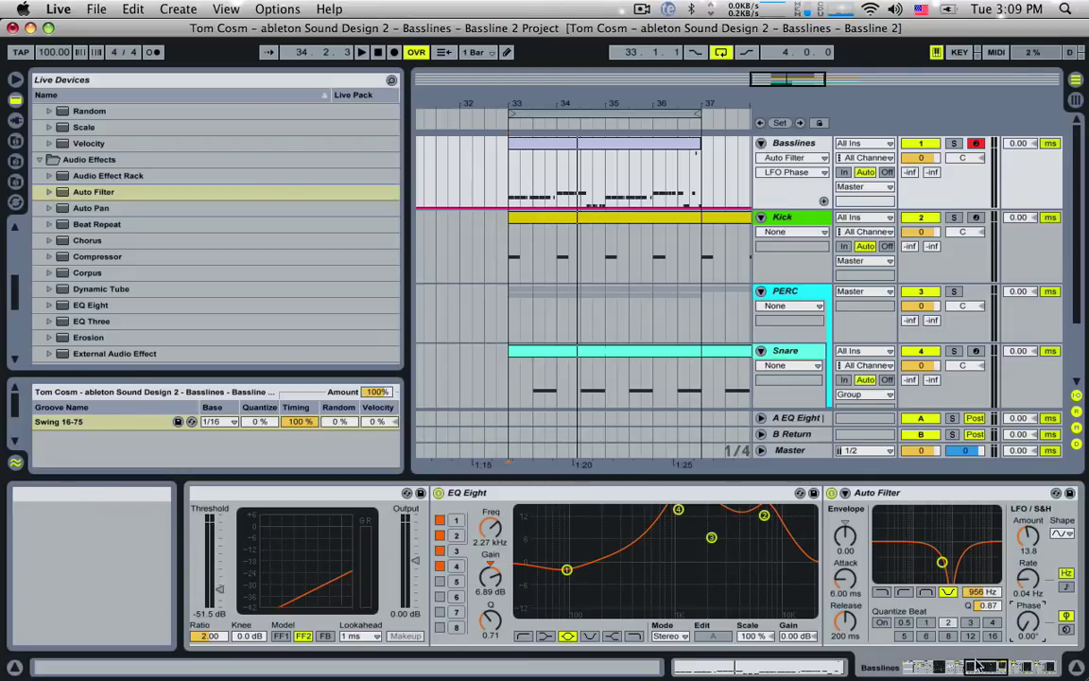
Play the loop and raise Auto Filter's LFO amount to 24.3.
left_click_drag(976, 664, 982, 662)
key("space")
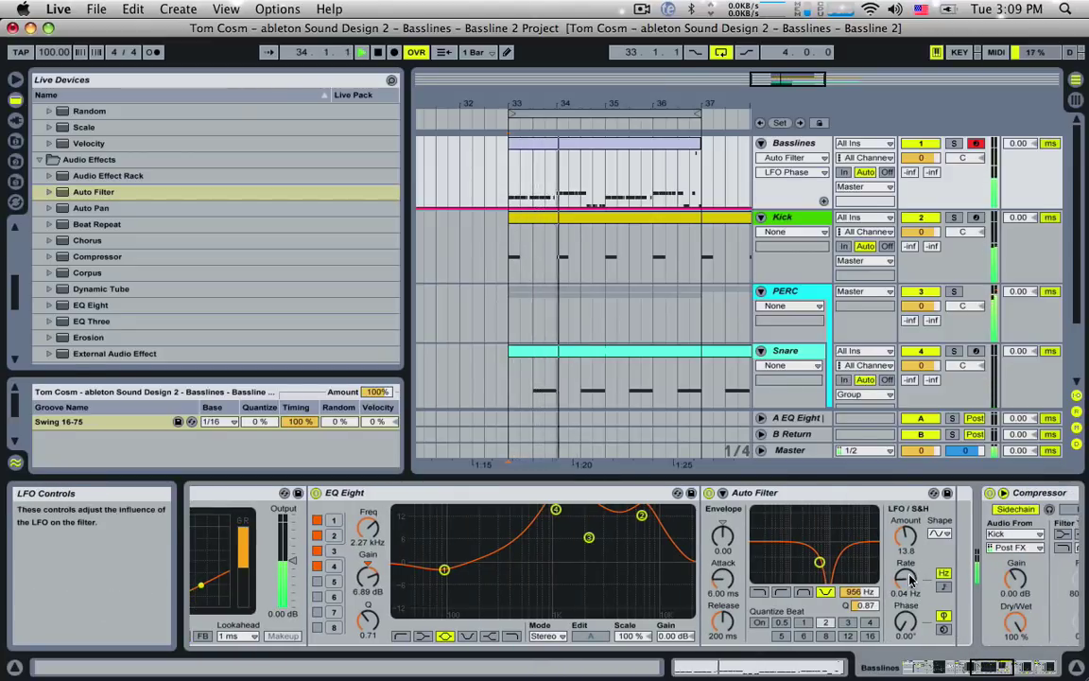
left_click_drag(906, 535, 905, 524)
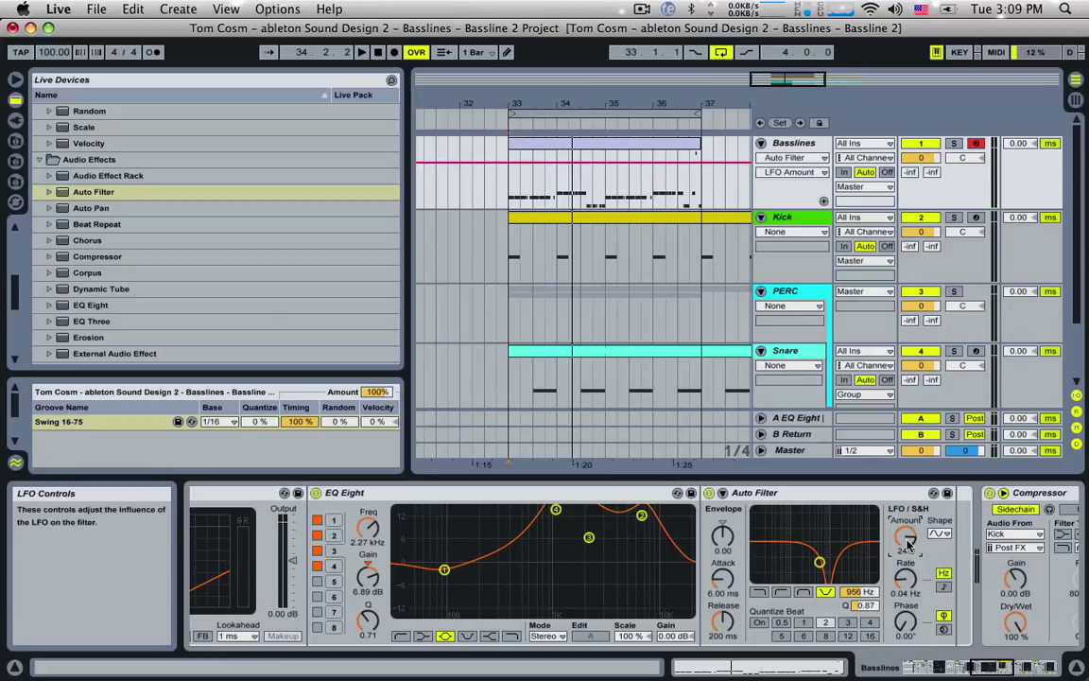
Solo the Bass End chain and, during playback, move Auto Filter's notch to 321 Hz with Q 2.16.
left_click(919, 667)
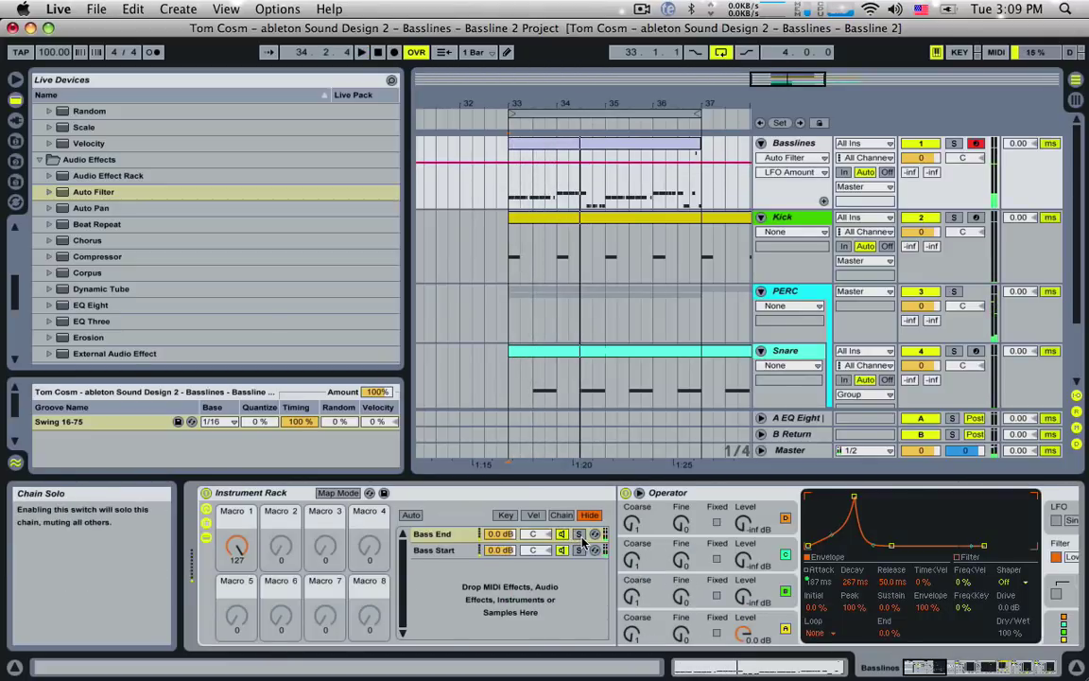
key("space")
left_click_drag(919, 667, 989, 668)
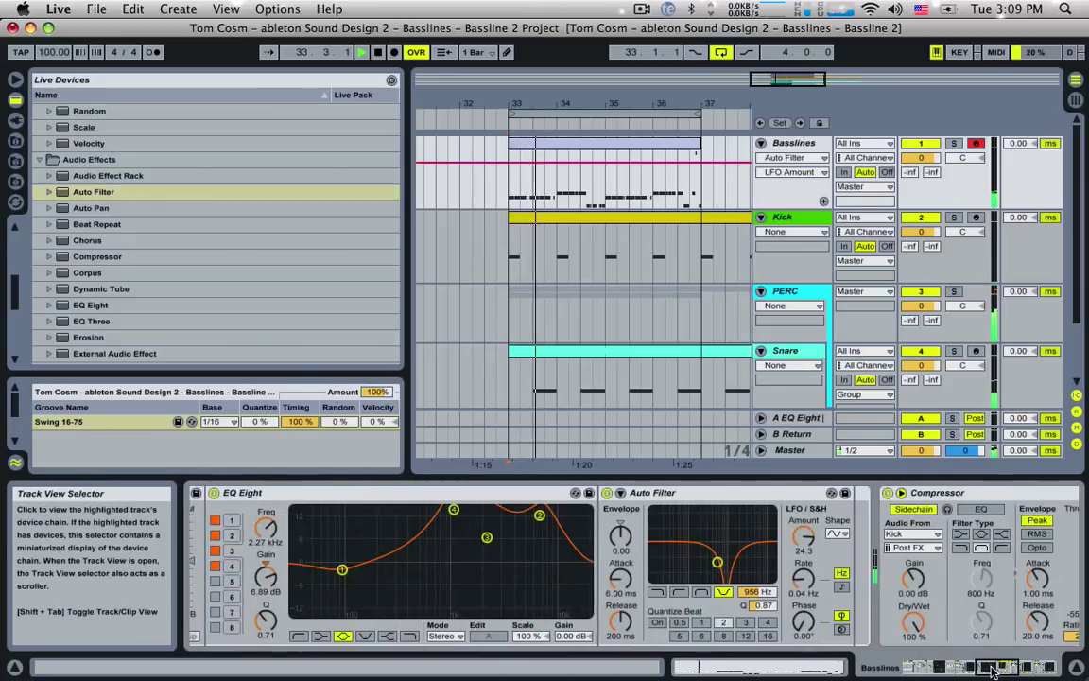
left_click_drag(717, 563, 697, 531)
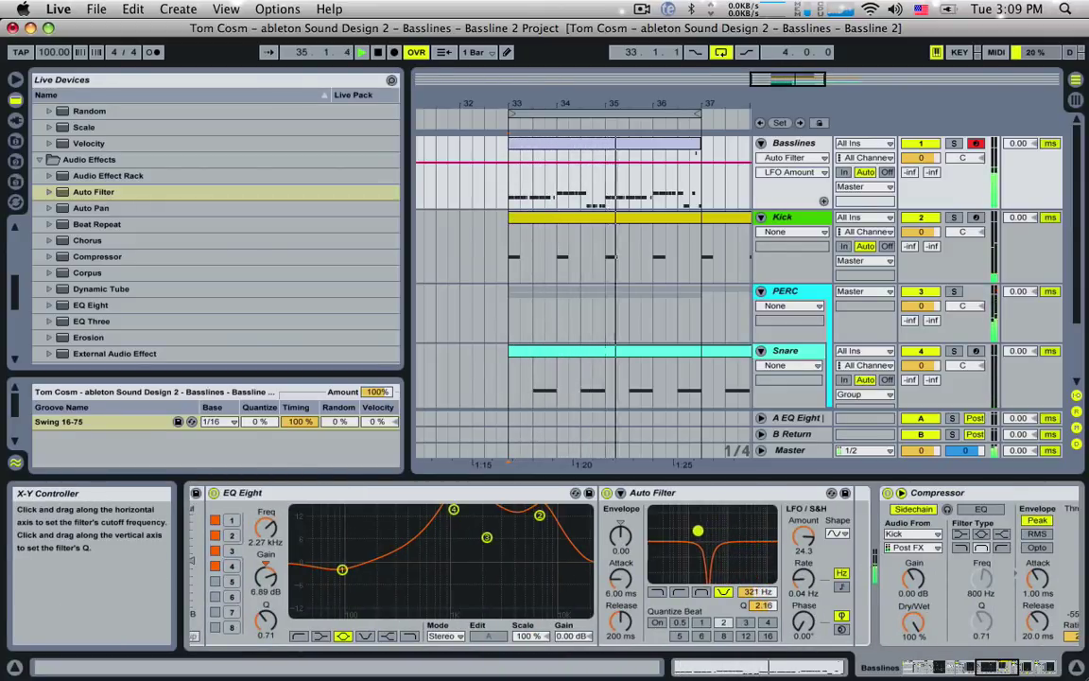
left_click(800, 578)
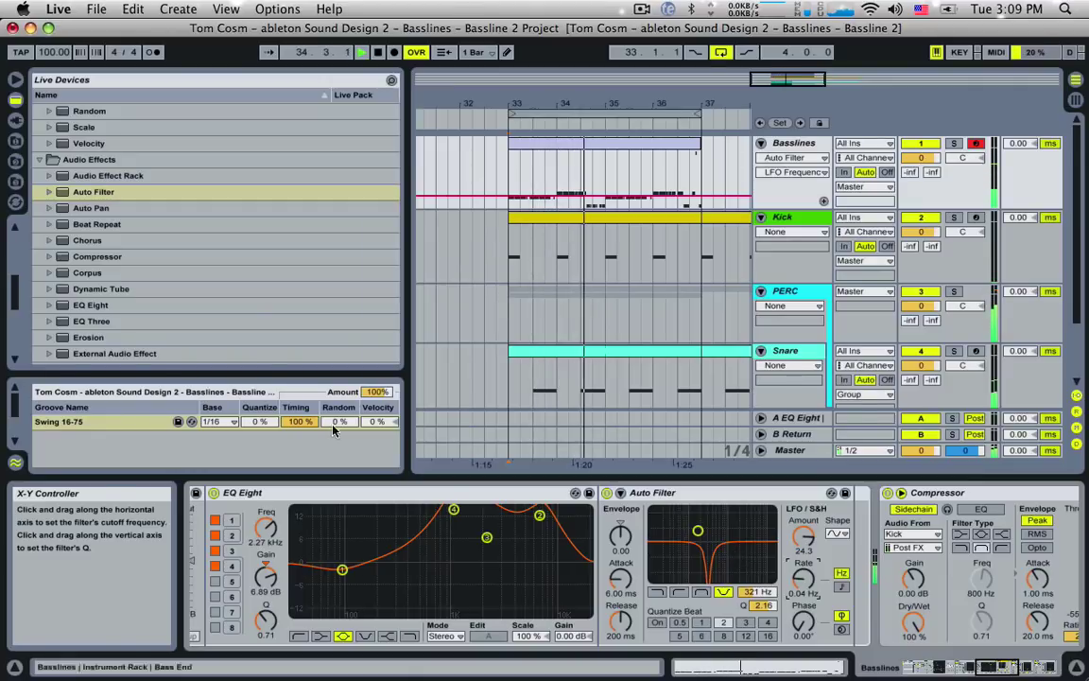
Add a Flanger after the Auto Filter in the Bass End chain.
scroll(135, 302, "down", 3)
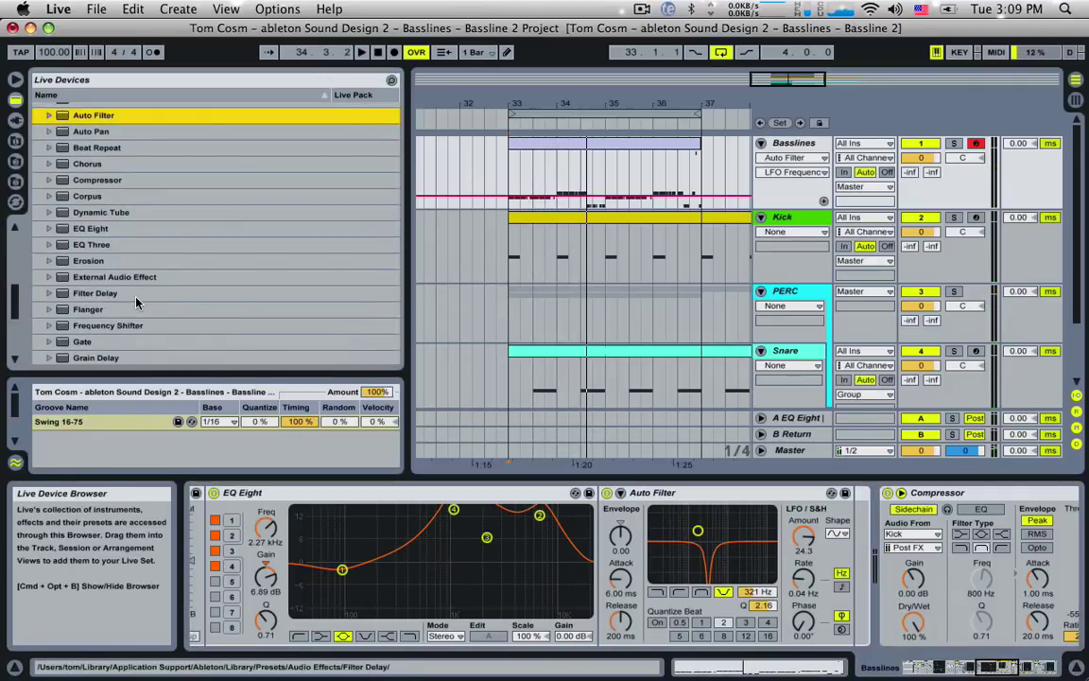
left_click(90, 312)
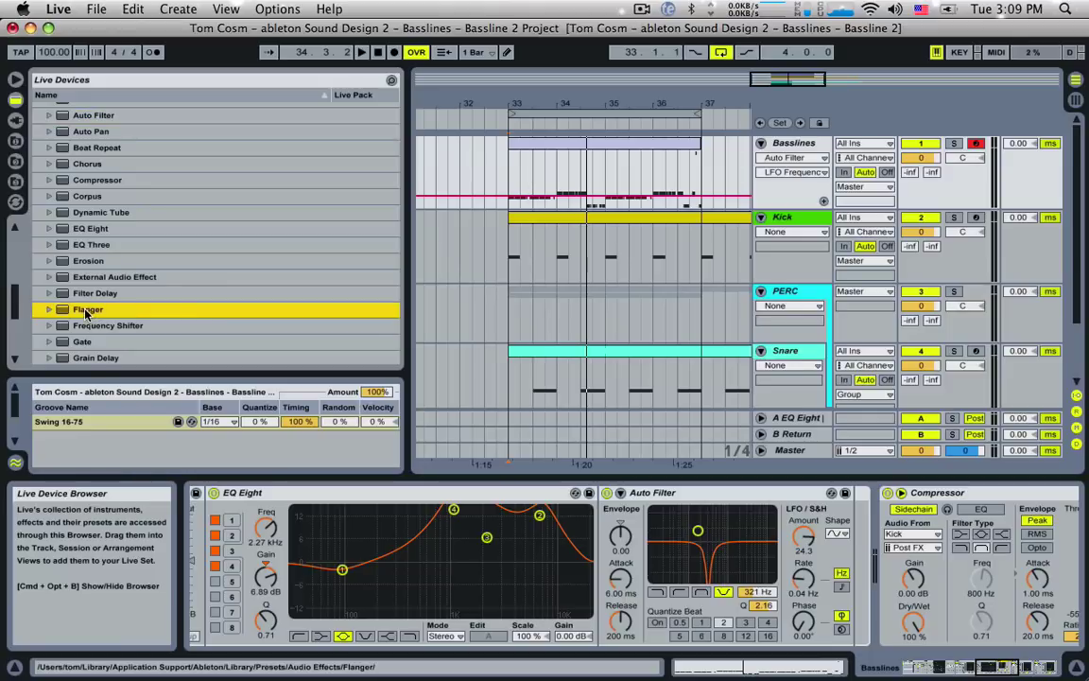
left_click_drag(866, 542, 868, 543)
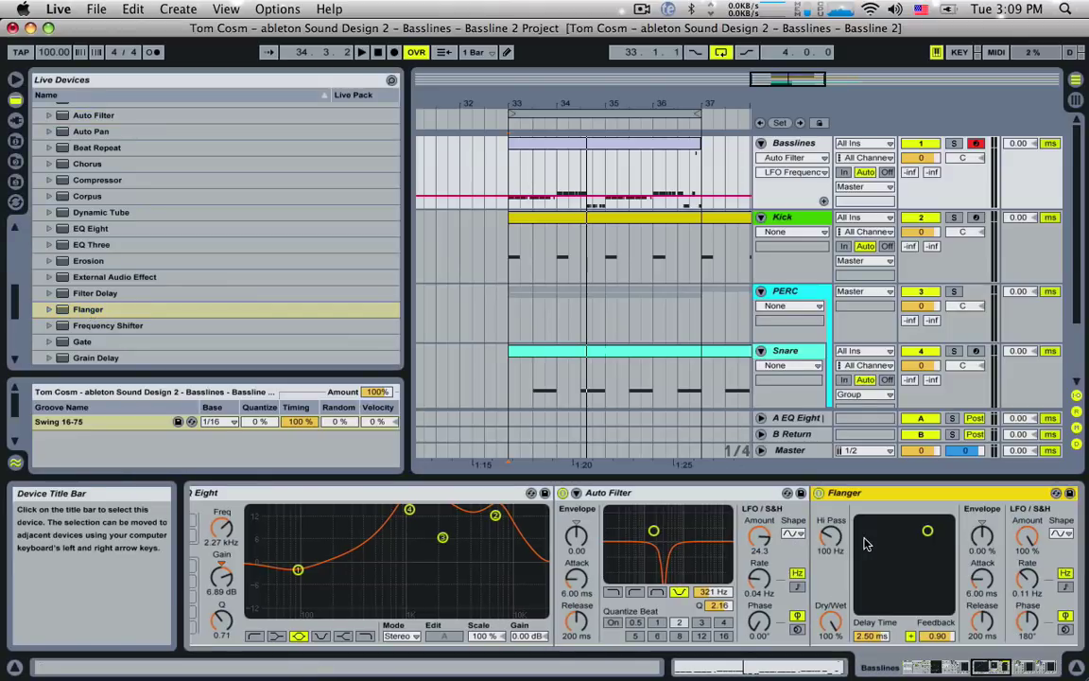
During playback, set the Flanger's feedback to 0.45 and its LFO phase to 0°.
key("space")
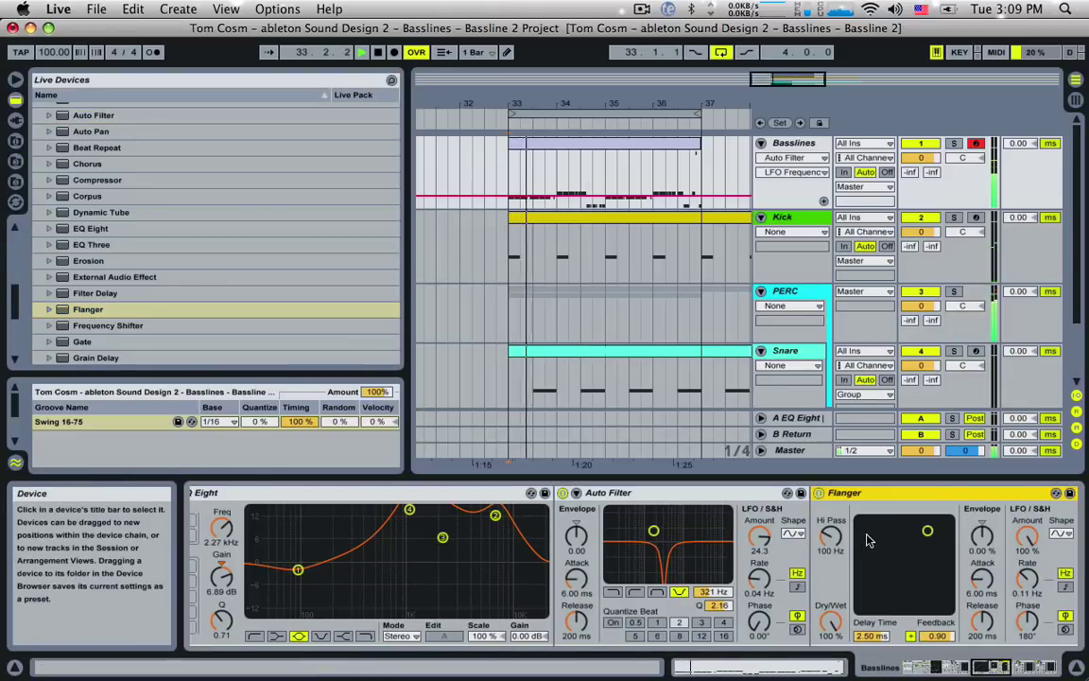
left_click_drag(935, 641, 936, 680)
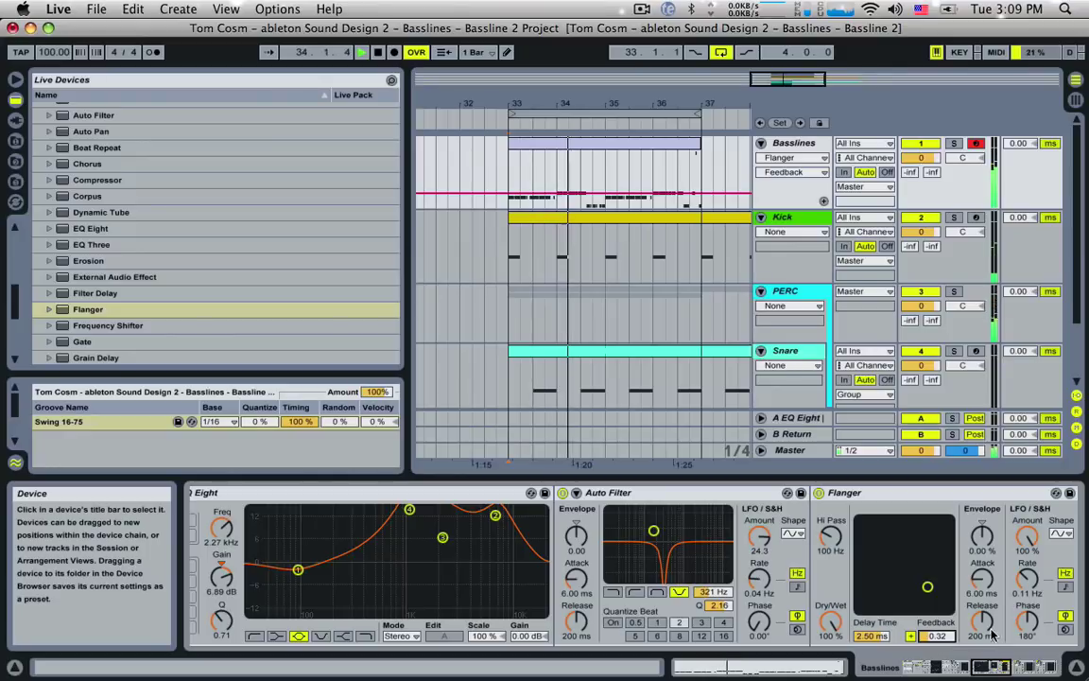
left_click_drag(1027, 622, 1026, 672)
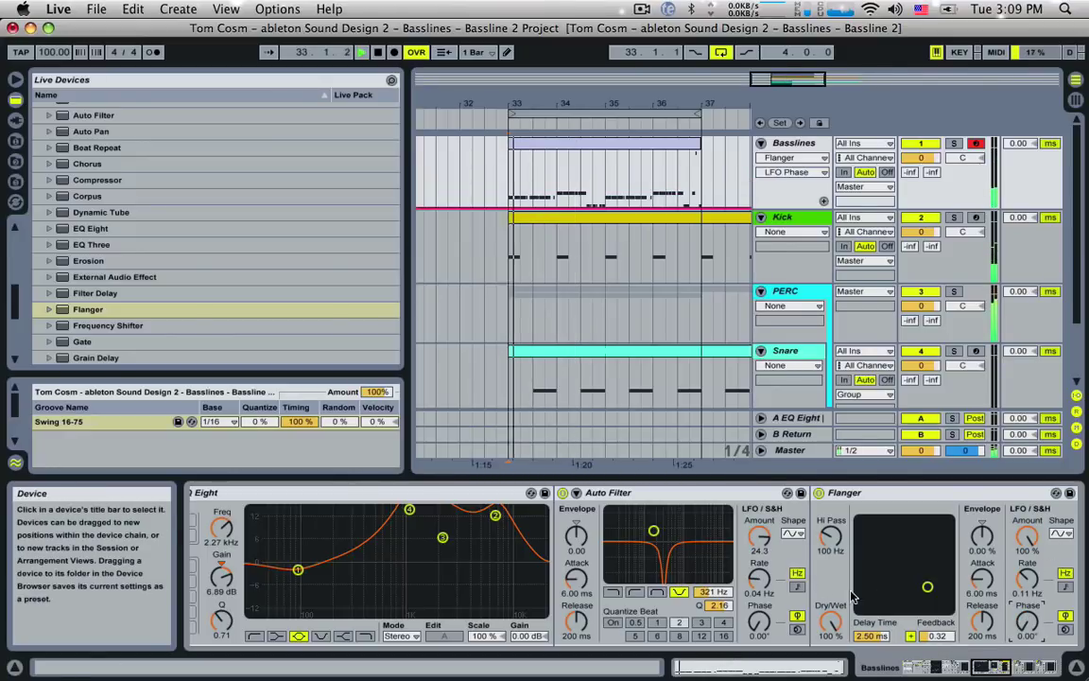
left_click_drag(937, 635, 936, 636)
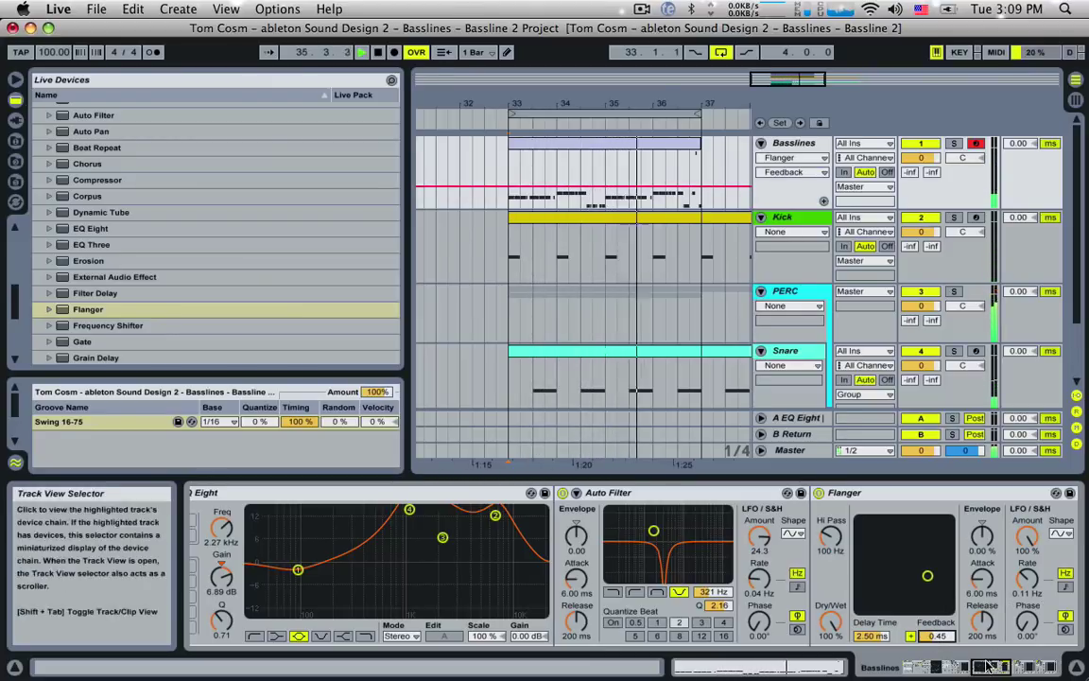
Solo the Bass Start chain alongside Bass End in the Instrument Rack and play both layers.
left_click_drag(987, 666, 894, 662)
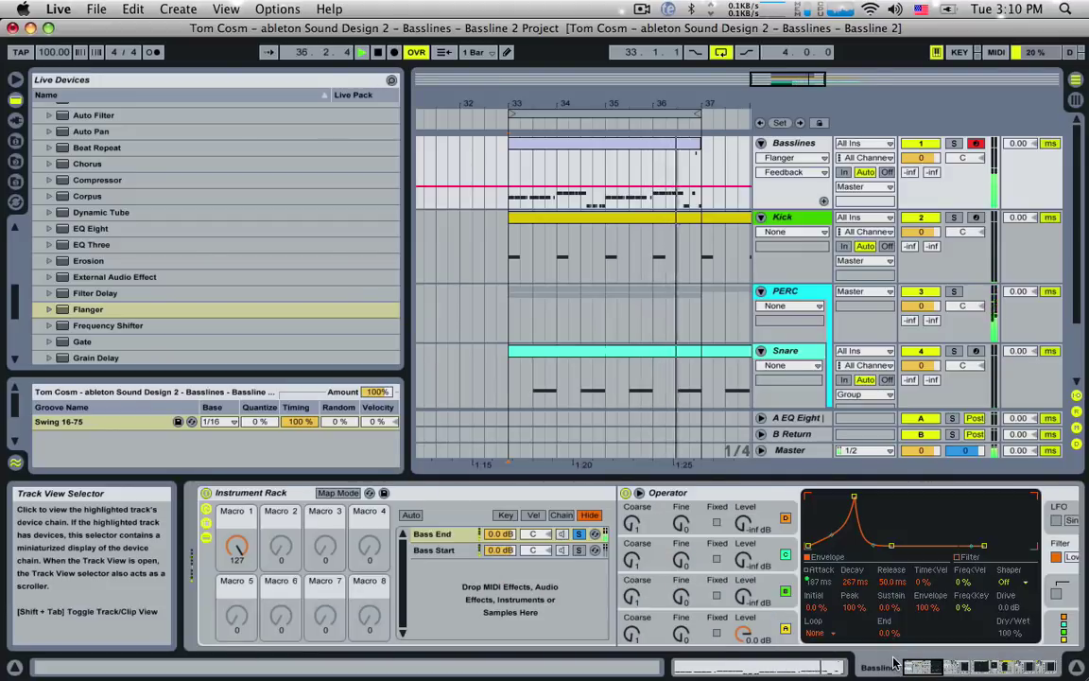
key("space")
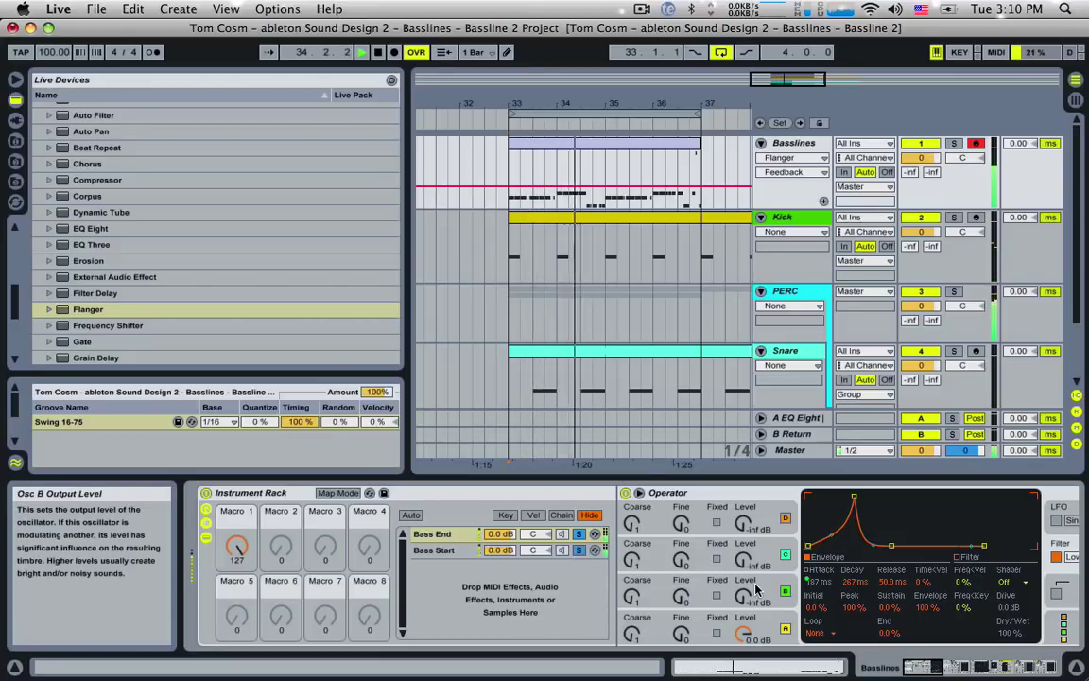
Raise the threshold of Bass End's Basslines-sidechained compressor to -43.0 dB and replay the loop to check it.
left_click(913, 666)
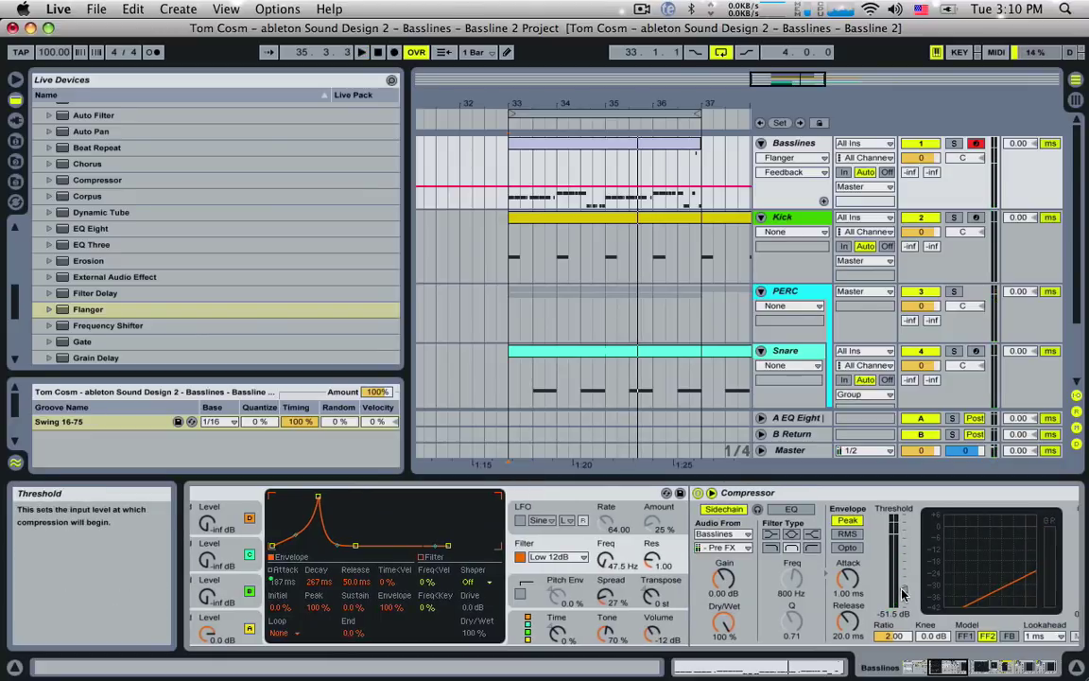
left_click(902, 586)
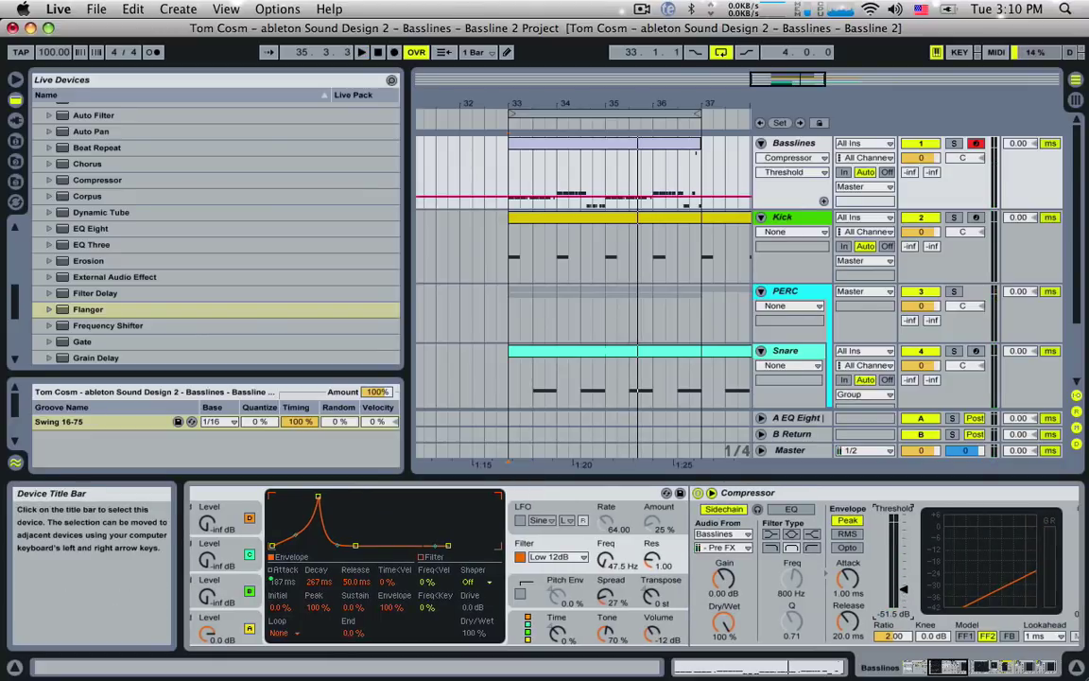
key("space")
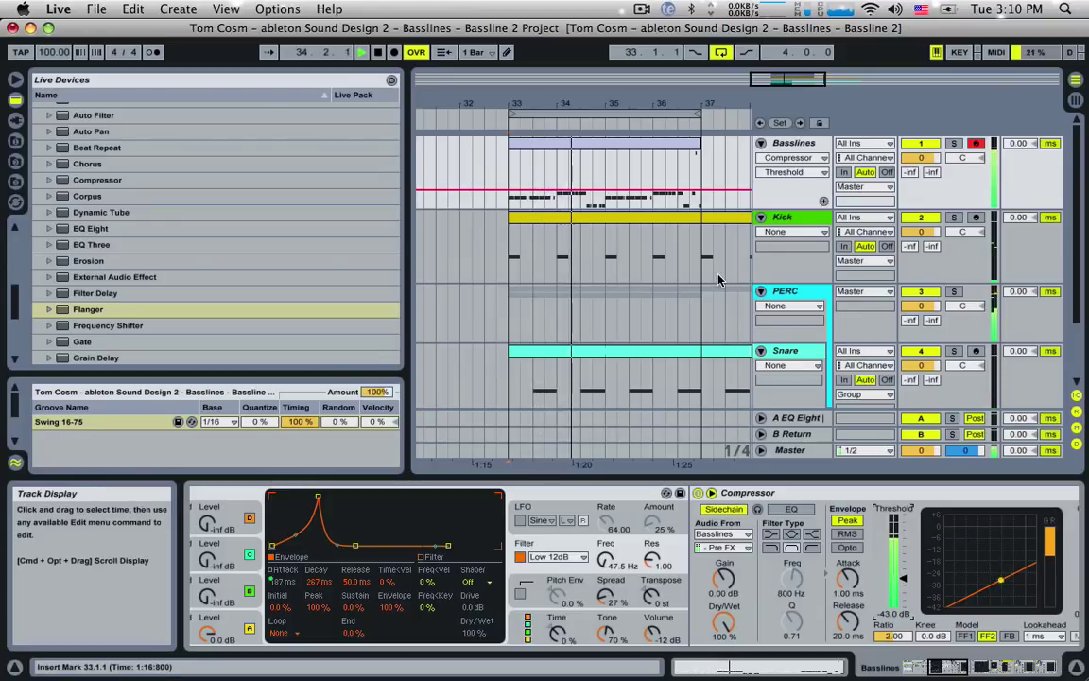
key("space")
left_click(958, 667)
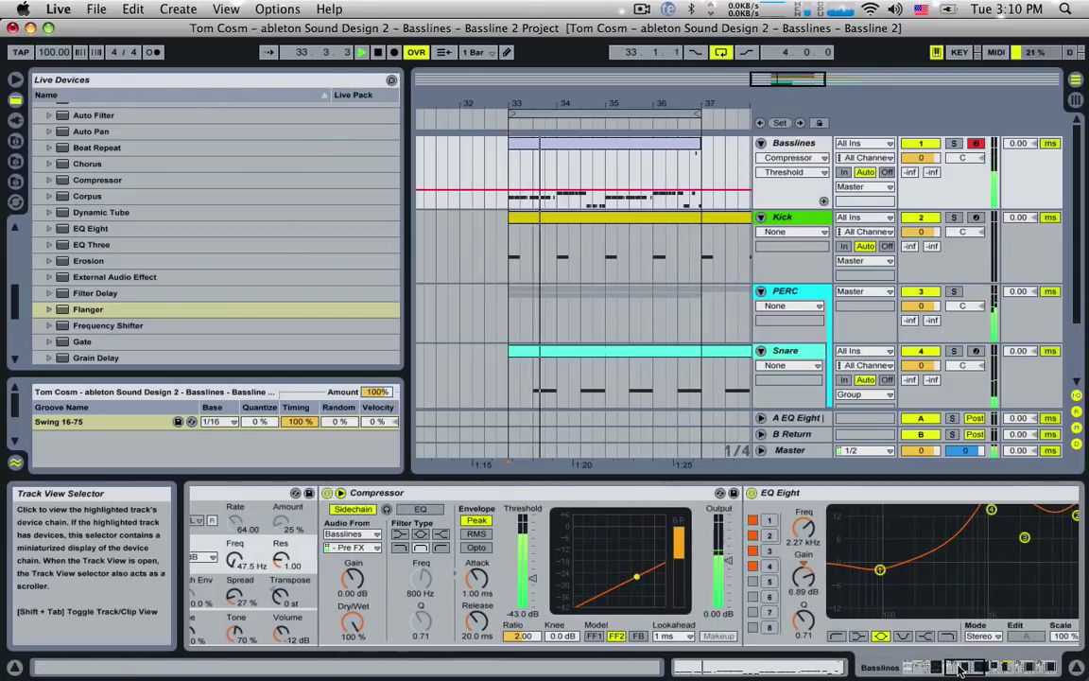
During playback, set band 4 of Bass End's EQ Eight to 1.52 kHz with 12.0 dB gain, and toggle the Auto Filter to compare.
left_click_drag(959, 668, 966, 669)
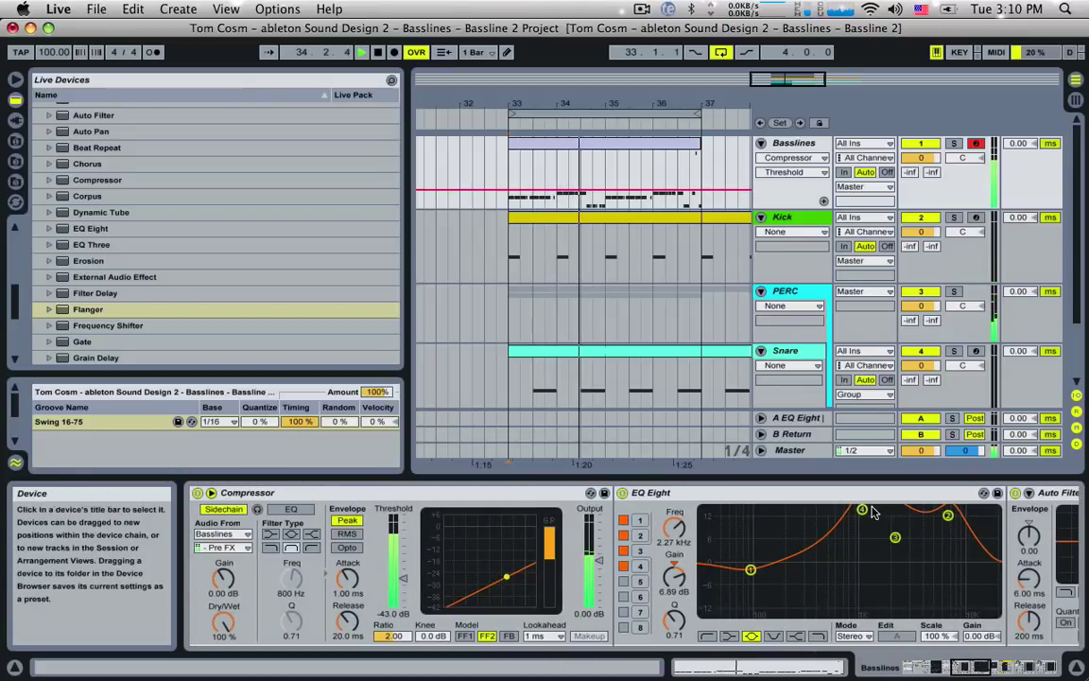
key("space")
mouse_move(863, 509)
left_mouse_down()
mouse_move(864, 546)
mouse_move(860, 520)
mouse_move(938, 512)
mouse_move(878, 519)
left_mouse_up()
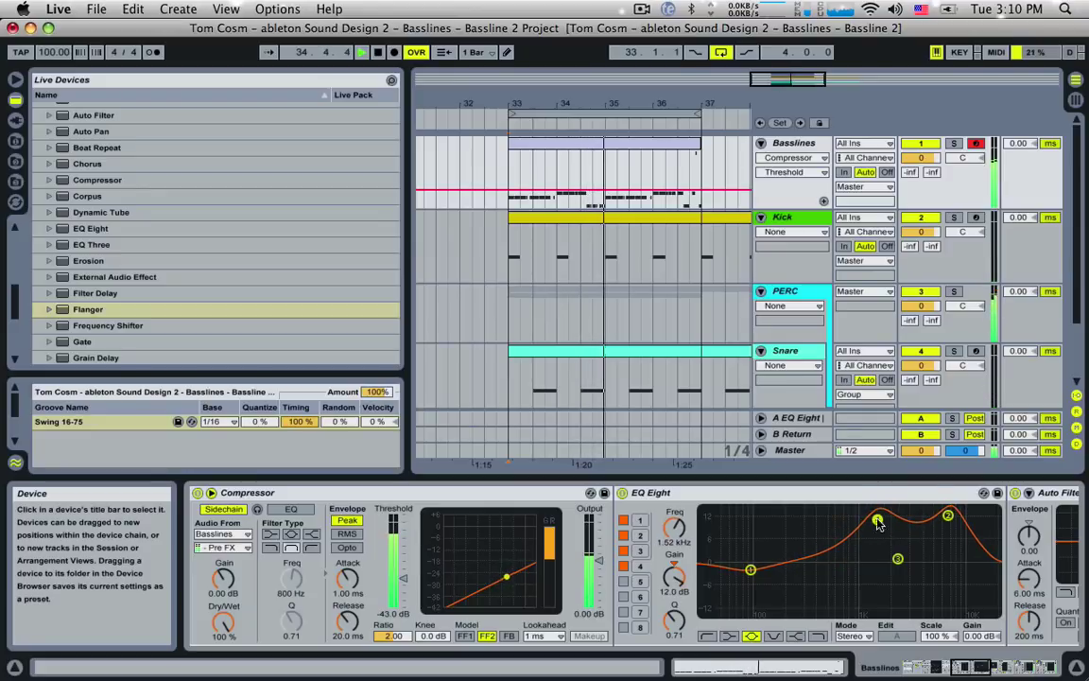
left_click(954, 664)
left_click(741, 493)
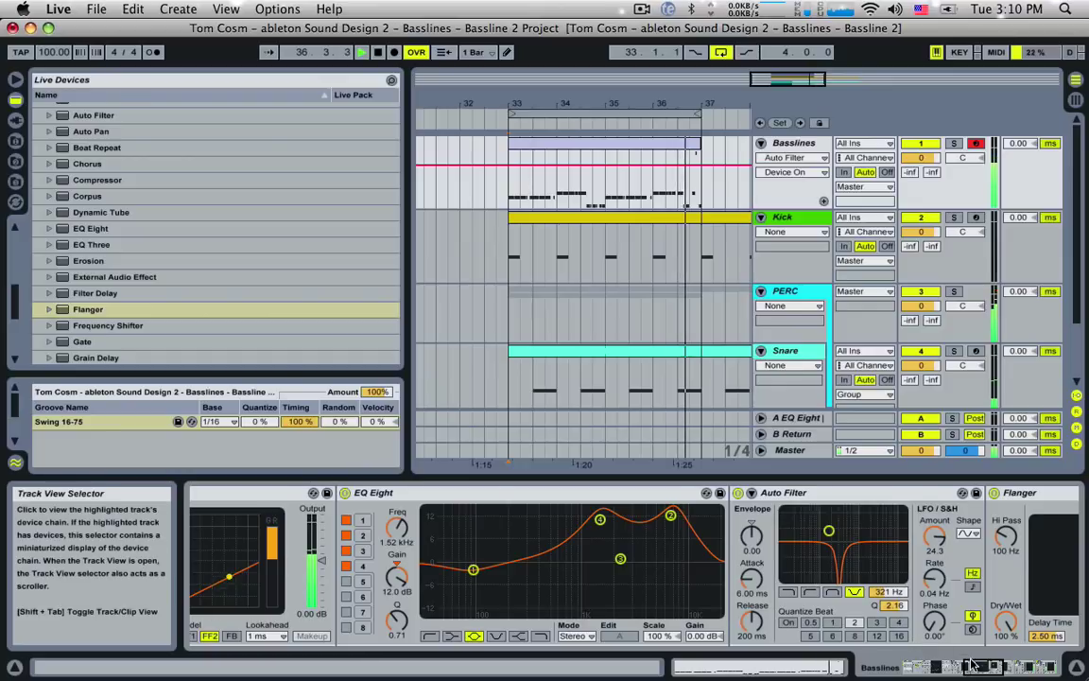
Remove the Bass Start filter envelope decay mapping from the Instrument Rack's Macro 1, keeping only Bass End's filter envelope attack mapping.
left_click(900, 664)
key("space")
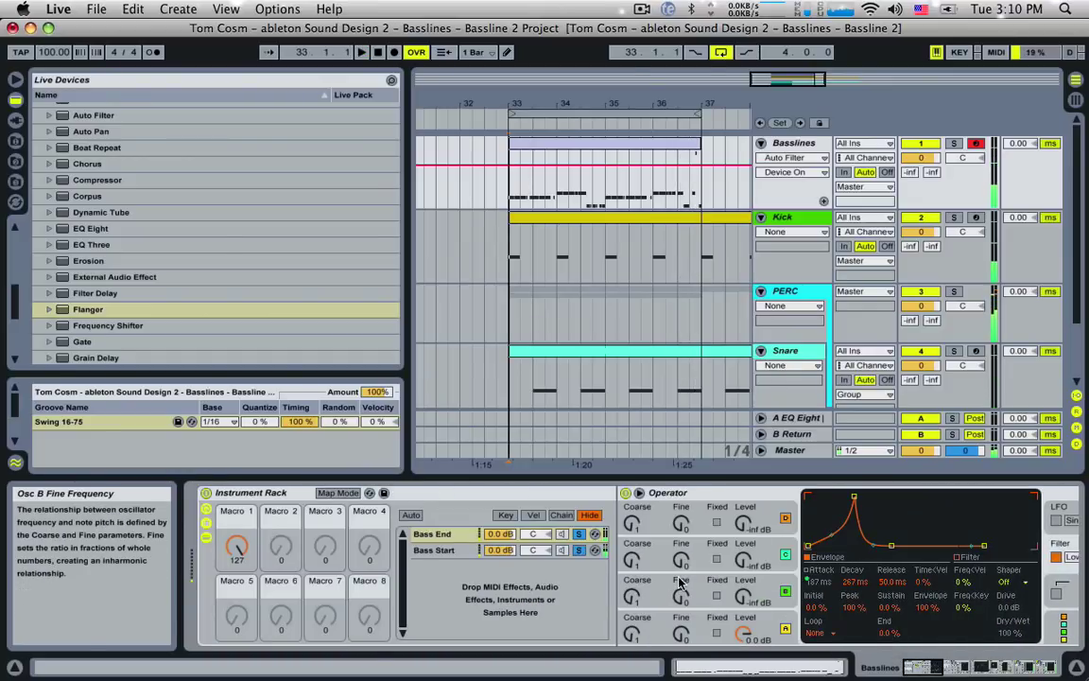
left_click(237, 545)
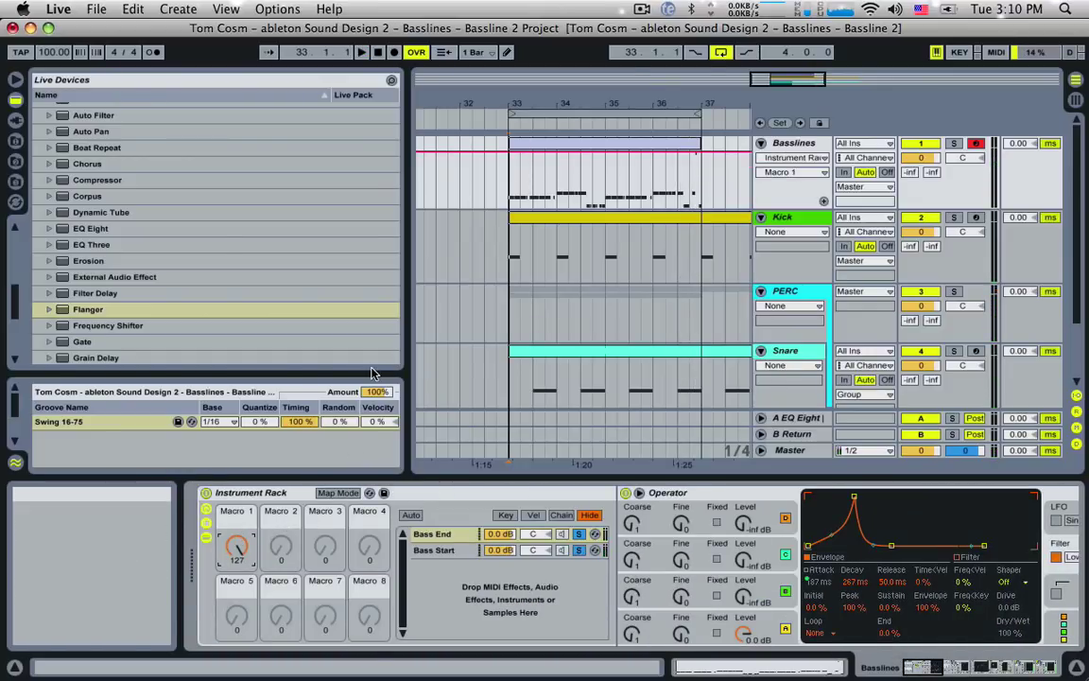
key("space")
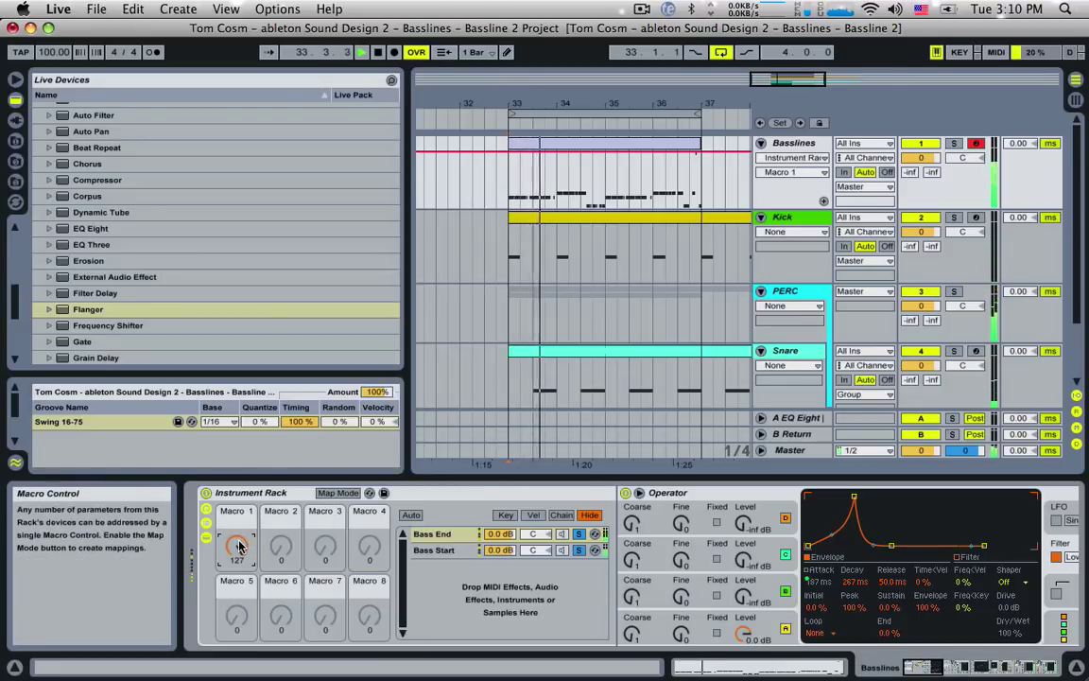
left_click(334, 493)
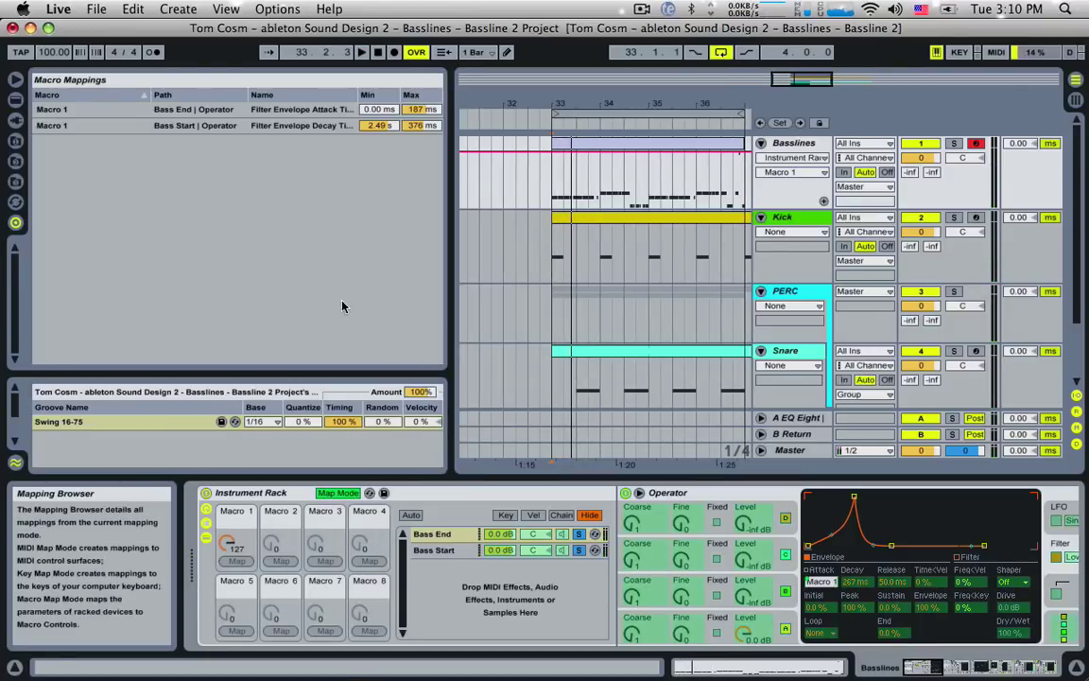
left_click(211, 126)
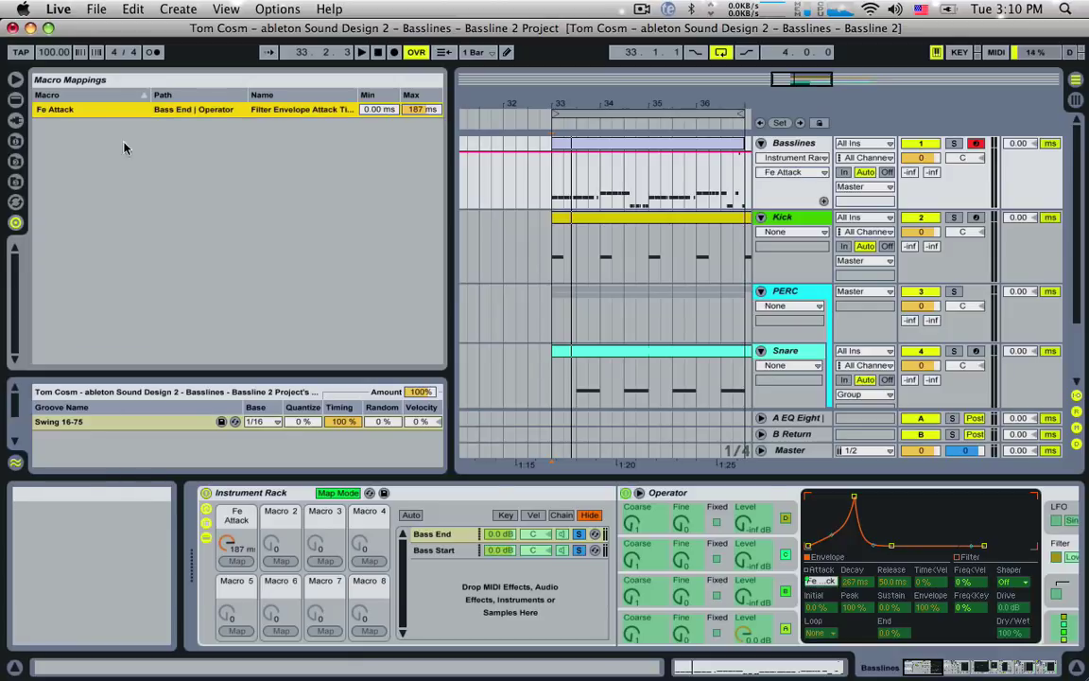
left_click(338, 493)
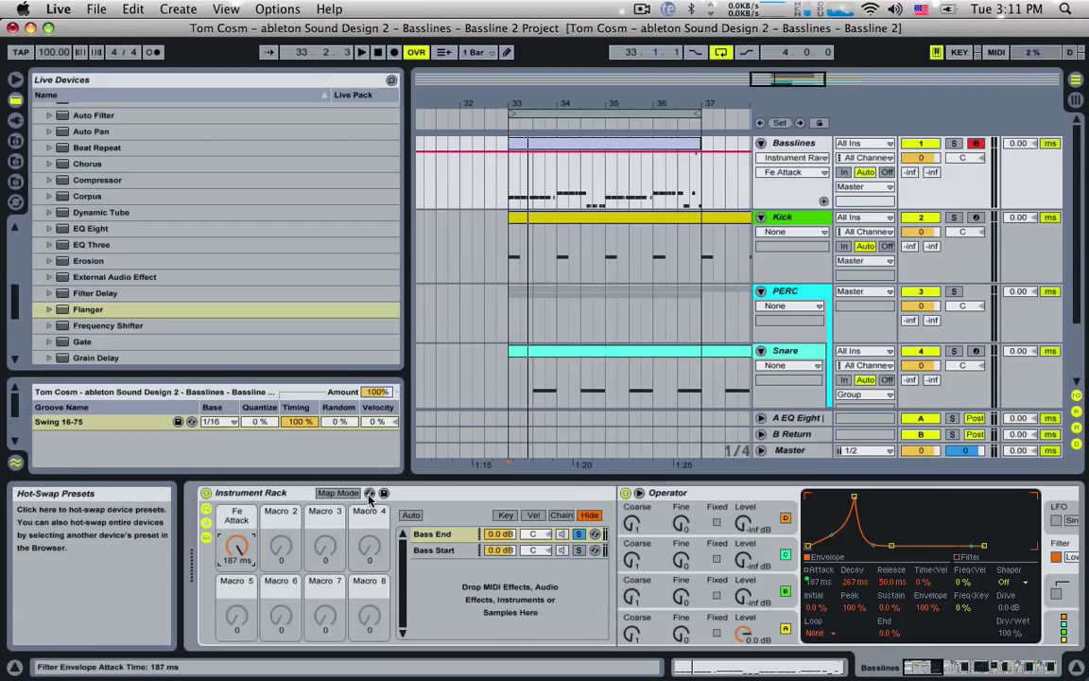
Play the loop while turning the Fe Attack macro to hear its effect on Bass End.
key("space")
mouse_move(237, 547)
left_mouse_down()
mouse_move(236, 594)
mouse_move(237, 556)
left_mouse_up()
key("space")
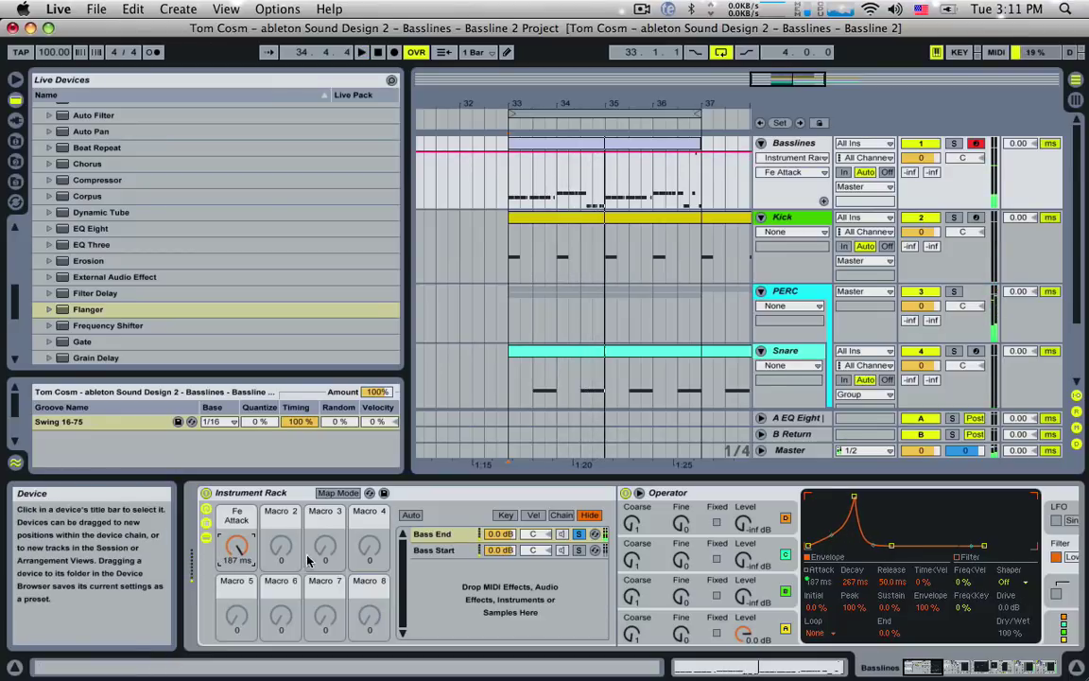
Turn the Fe Attack macro to its lowest position and raise its mapping minimum to 128 ms, checking it in playback.
left_click(337, 493)
left_click(375, 110)
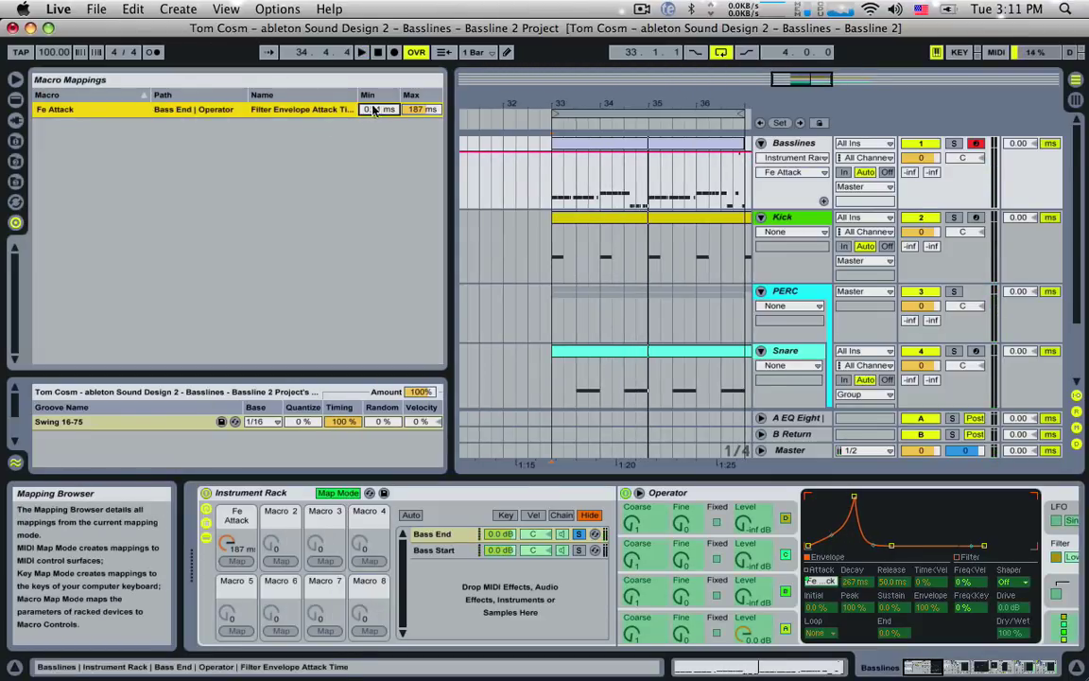
mouse_move(230, 543)
left_mouse_down()
mouse_move(230, 626)
mouse_move(230, 567)
left_mouse_up()
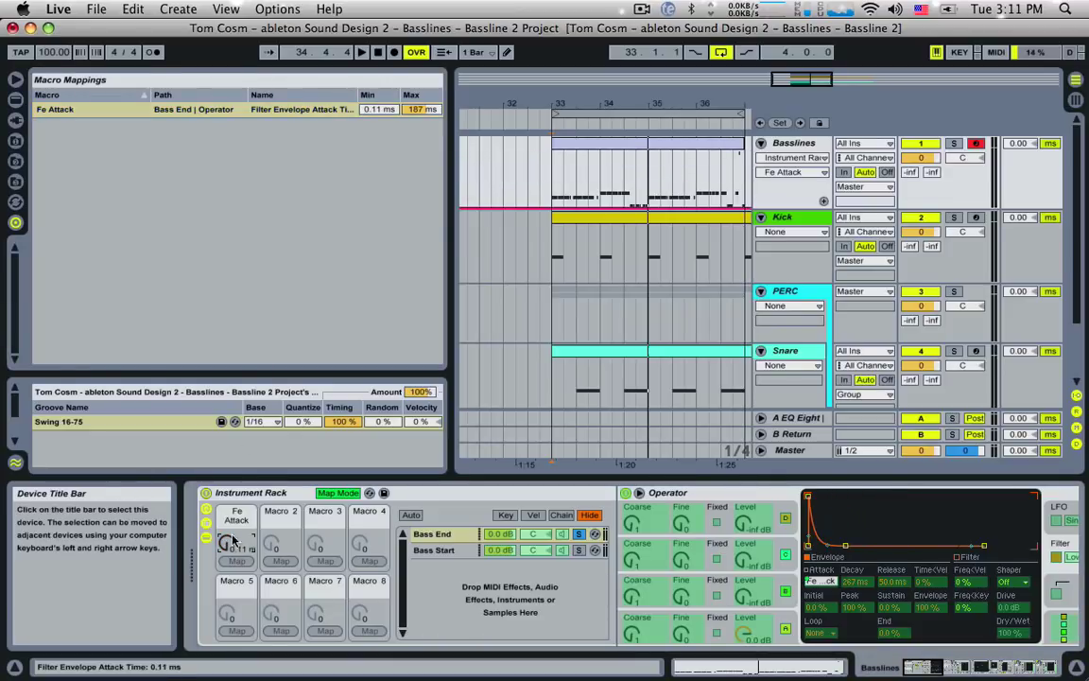
left_click_drag(378, 110, 378, 60)
key("space")
mouse_move(414, 110)
left_mouse_down()
mouse_move(414, 88)
mouse_move(415, 110)
left_mouse_up()
key("space")
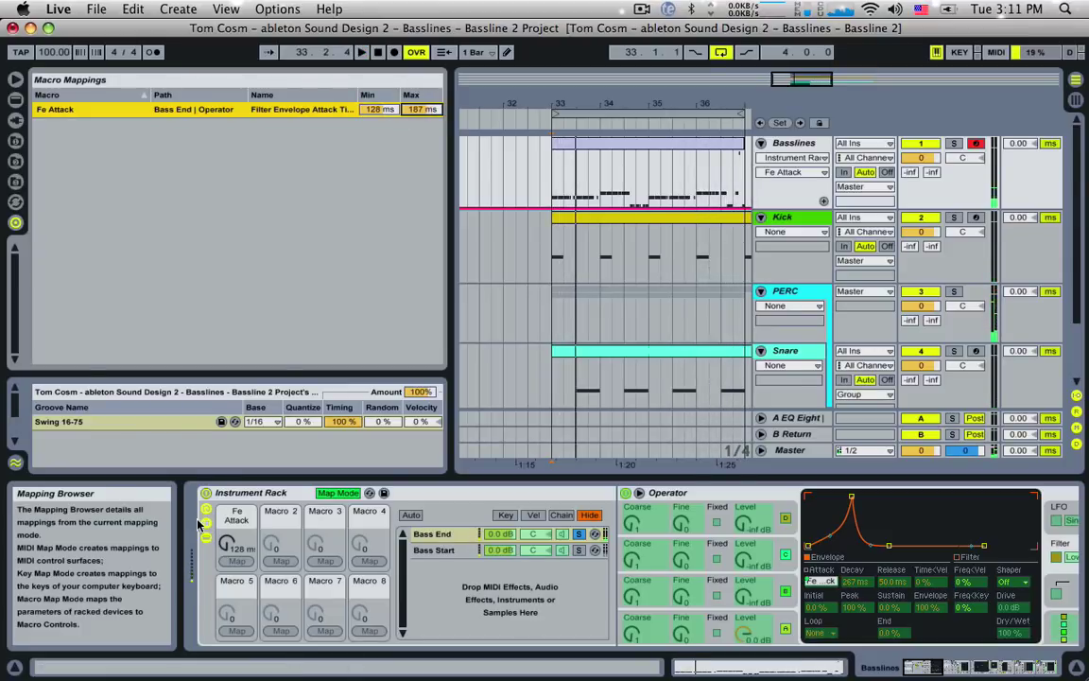
Turn the Fe Attack macro to its highest position and raise its mapping maximum to 331 ms during playback.
left_click_drag(224, 544, 224, 477)
key("space")
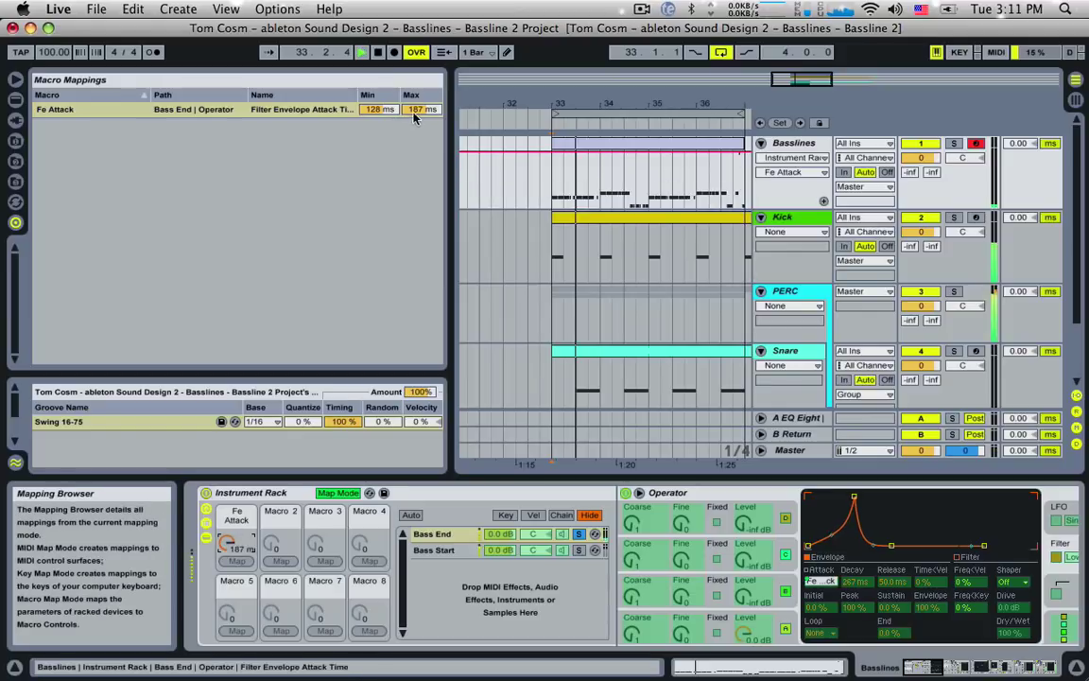
left_click_drag(414, 112, 423, 102)
key("space")
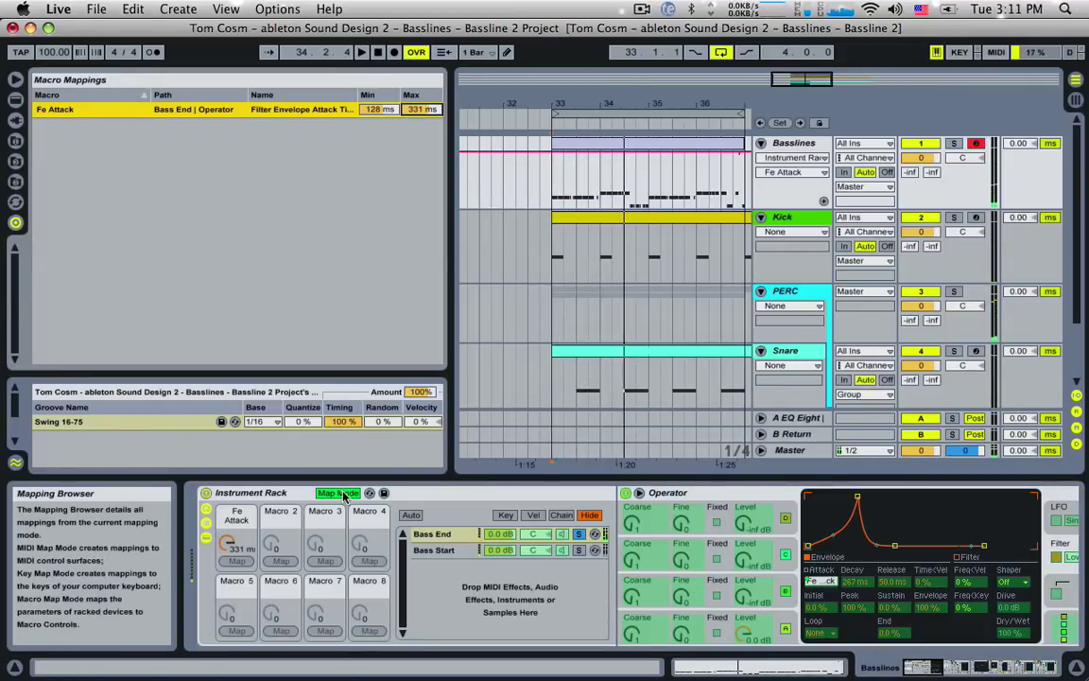
Leave macro mapping, set the Fe Attack macro to 264 ms and play the loop.
key("super+m")
mouse_move(225, 561)
left_mouse_down()
mouse_move(225, 586)
mouse_move(225, 561)
mouse_move(225, 587)
mouse_move(225, 562)
mouse_move(236, 577)
mouse_move(236, 567)
left_mouse_up()
key("space")
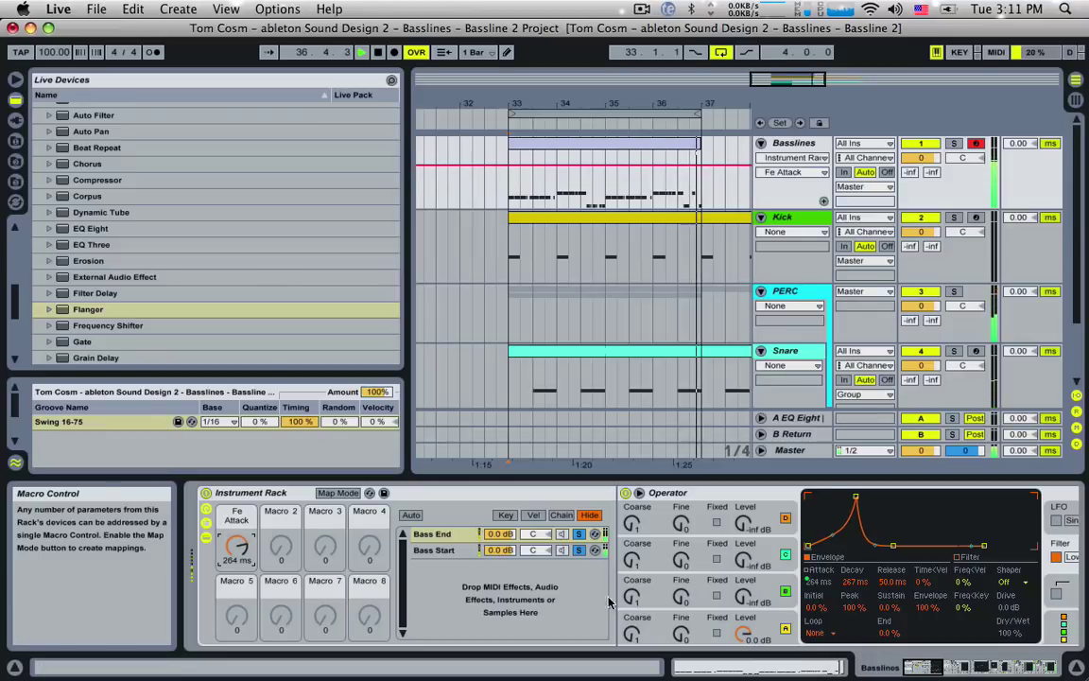
Select the Bass Start chain and set its Operator's filter frequency to 33.2 Hz while the loop plays.
left_click(927, 667)
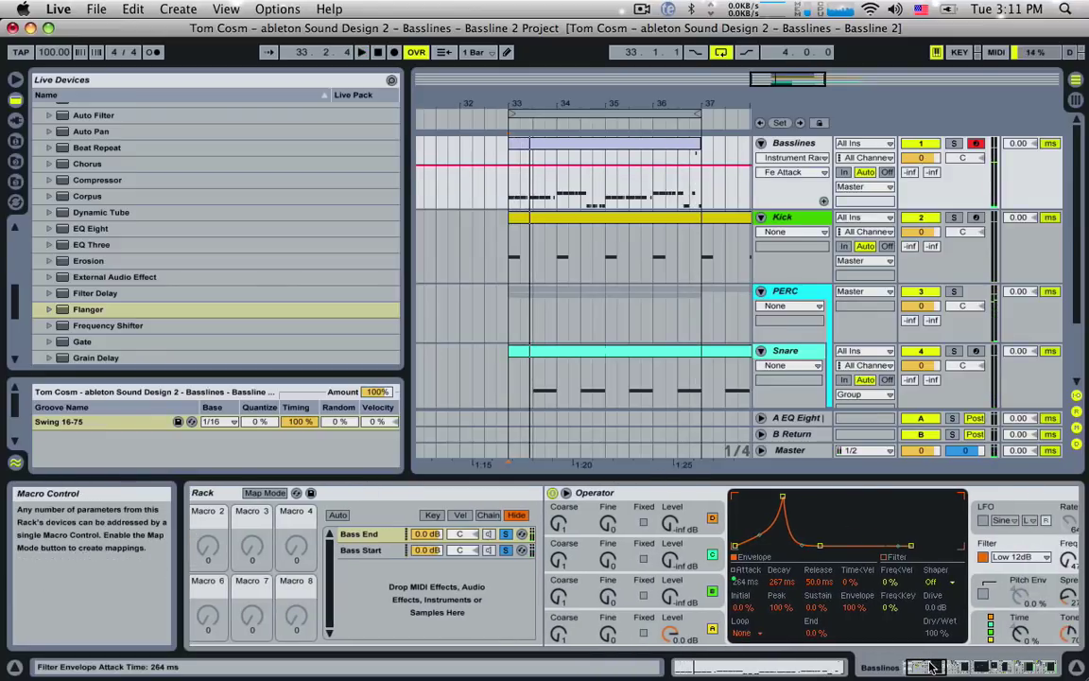
left_click(379, 551)
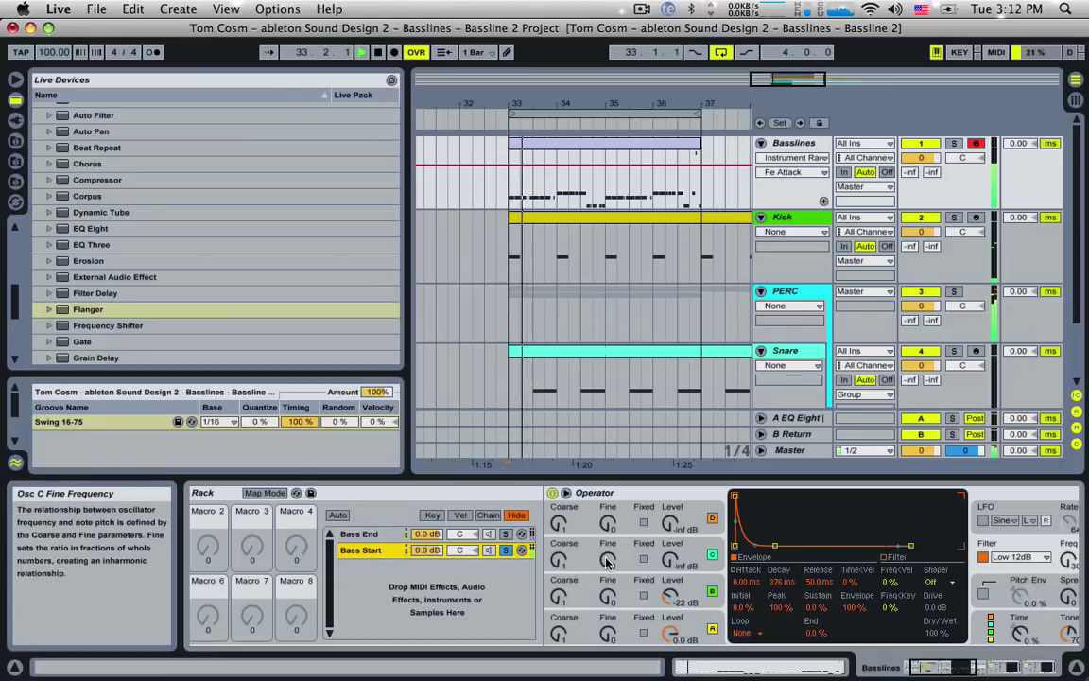
left_click_drag(937, 671, 951, 668)
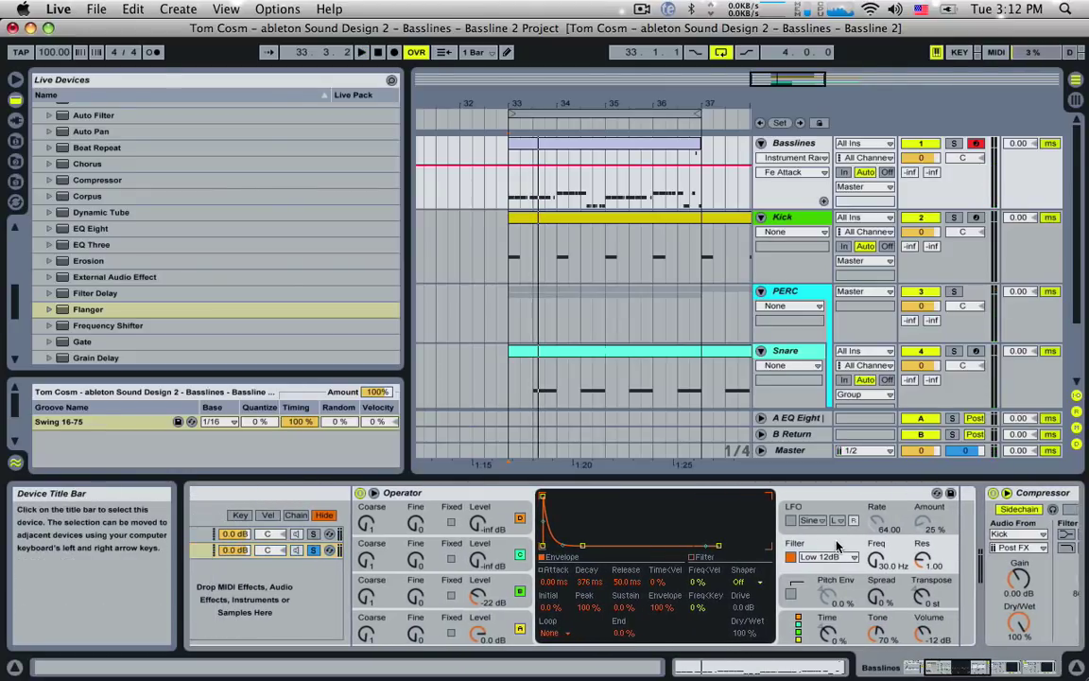
left_click(875, 557)
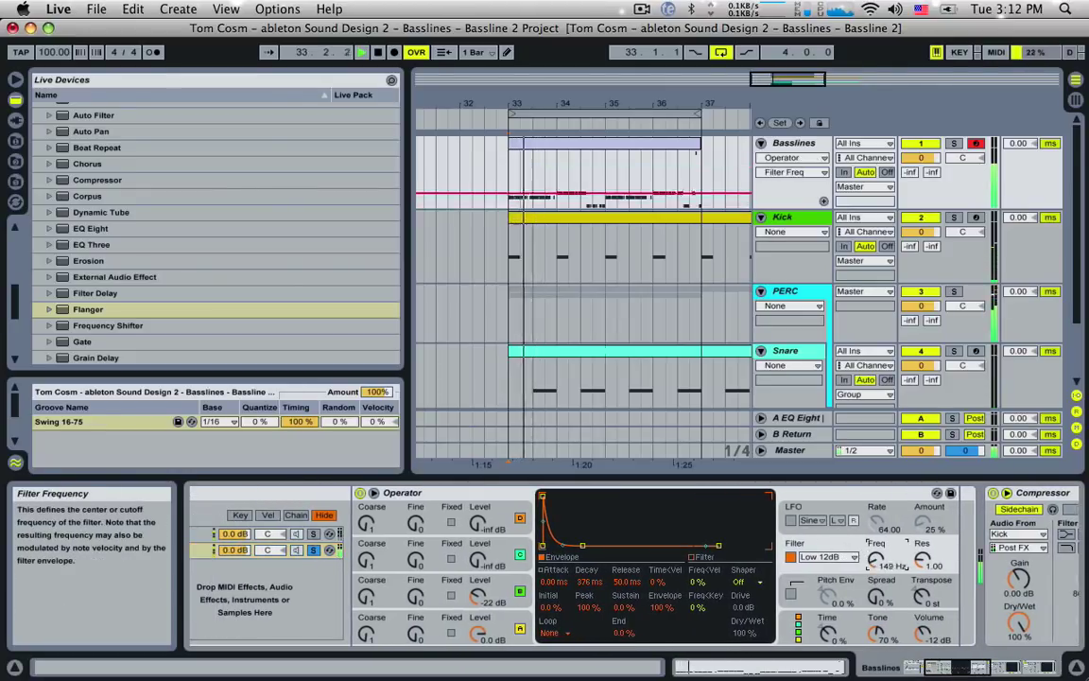
left_click_drag(875, 558, 875, 603)
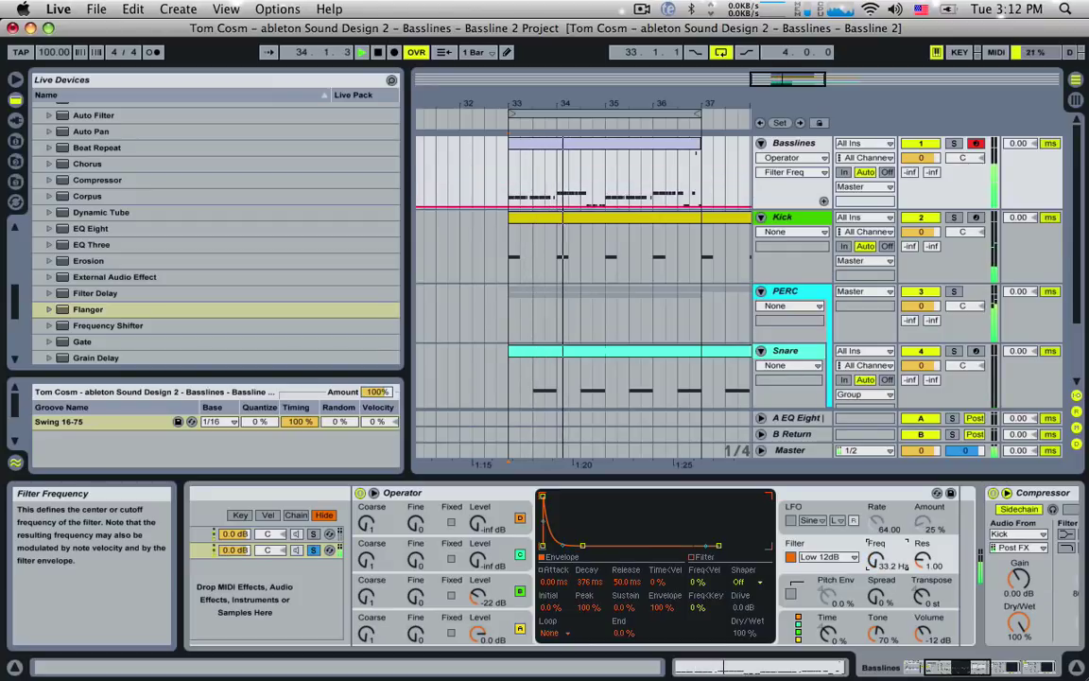
key("space")
Shorten the filter envelope decay of Bass Start's Operator to 291 ms and play the loop to check it.
left_click(591, 581)
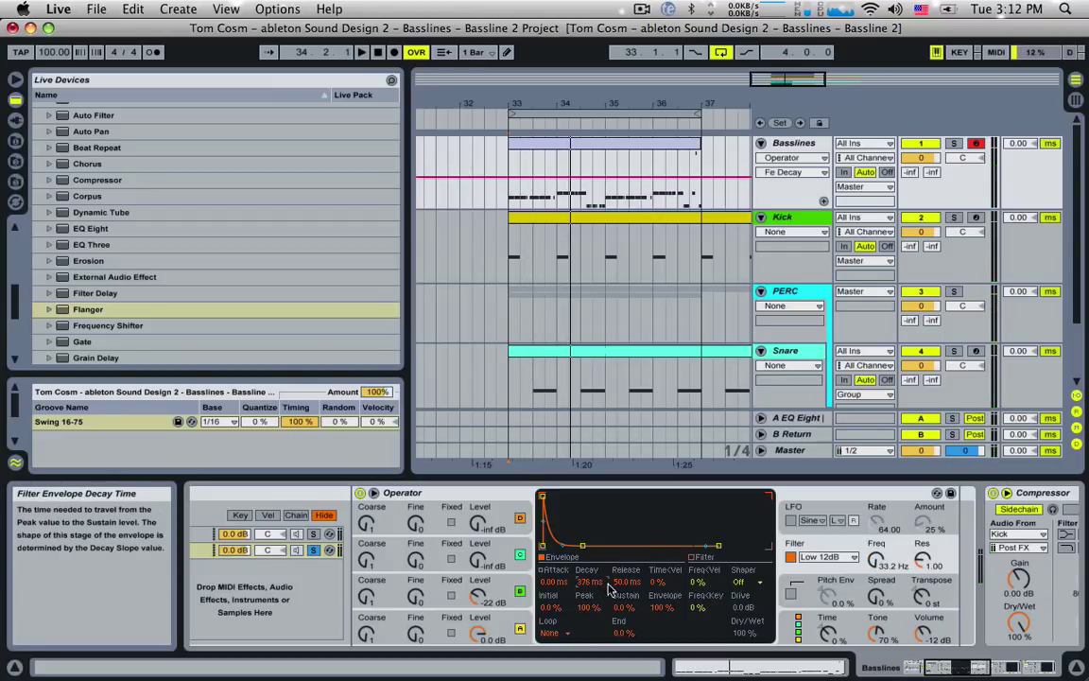
left_click_drag(952, 673, 931, 659)
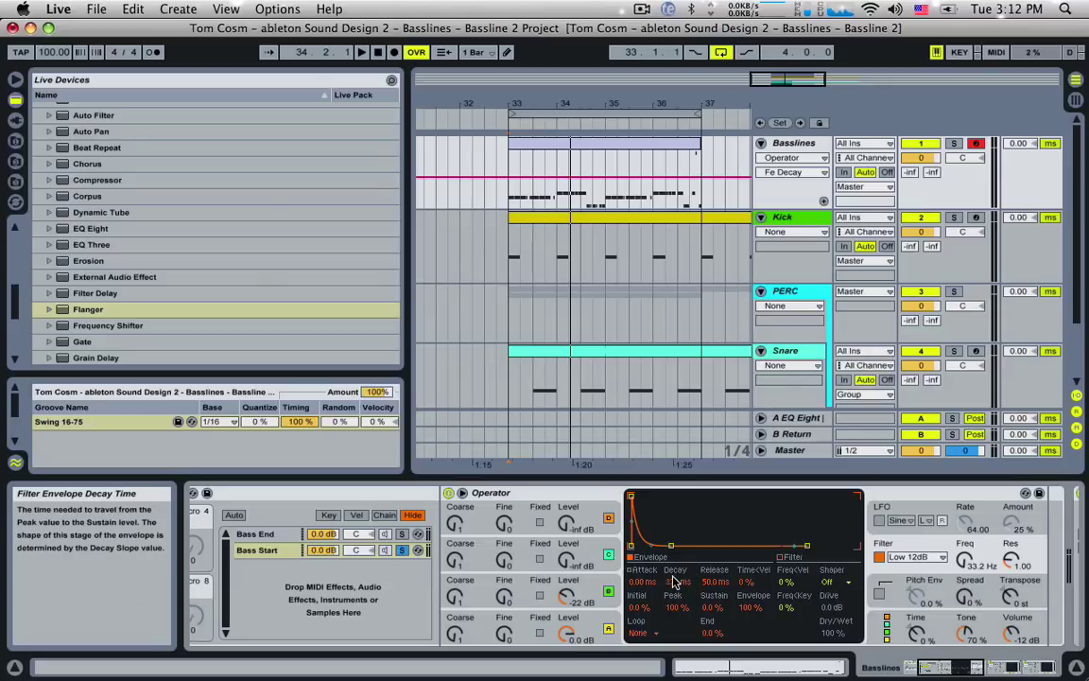
mouse_move(674, 582)
left_mouse_down()
mouse_move(674, 515)
mouse_move(674, 587)
left_mouse_up()
key("space")
key("space")
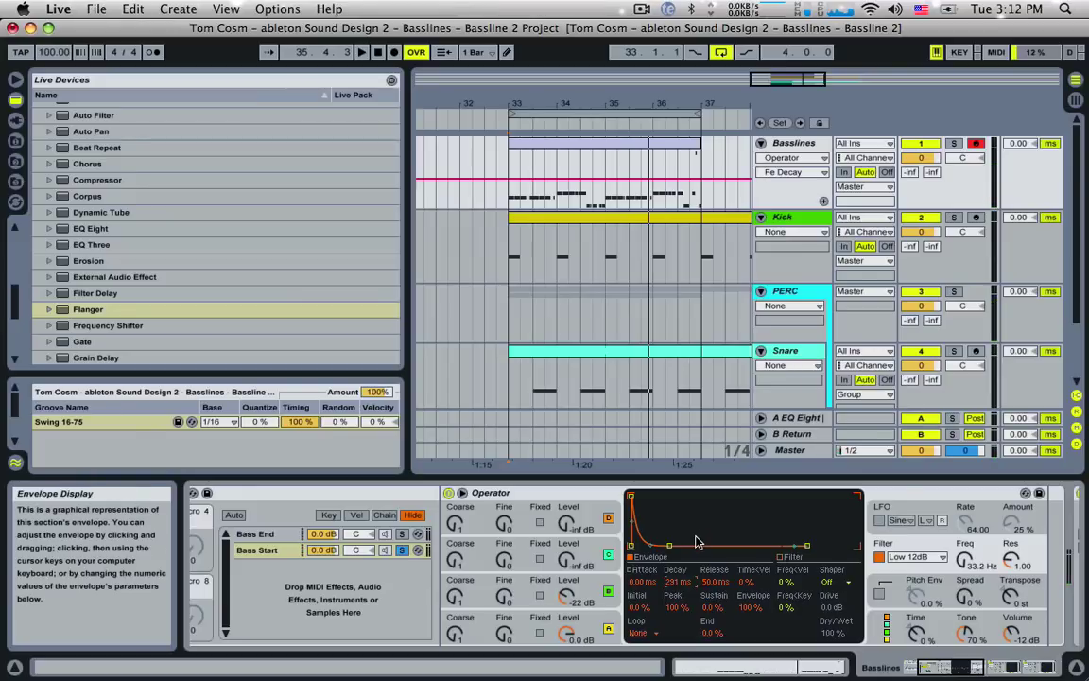
Enable the LFO in Bass Start's Operator and switch off its modulation of oscillators A, B, C and D.
left_click(905, 511)
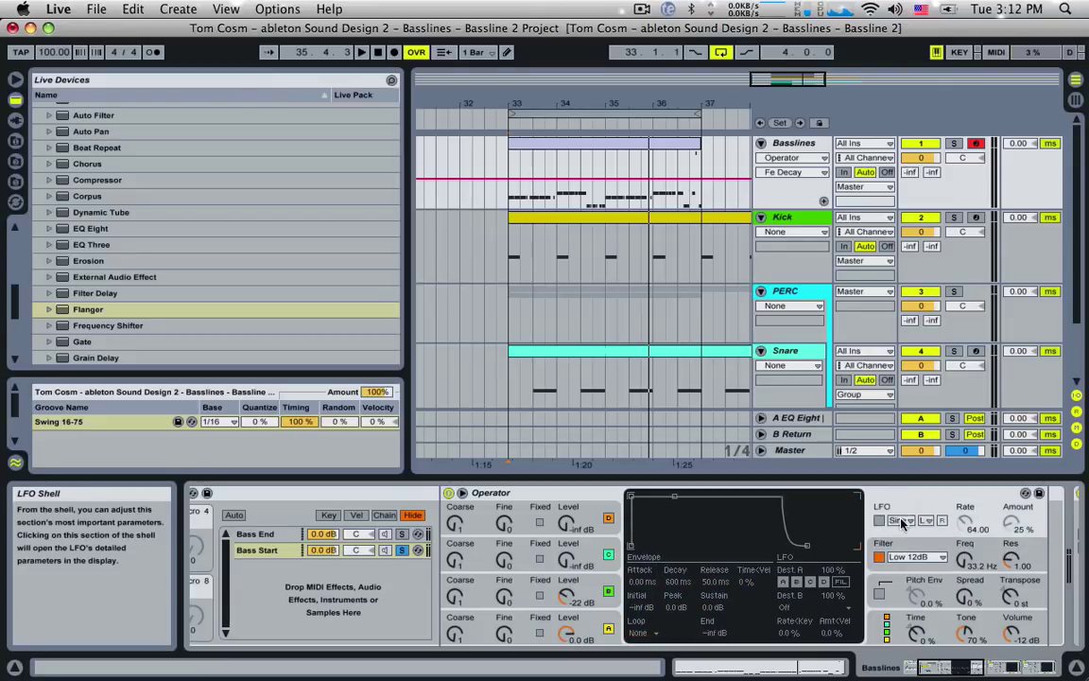
left_click(880, 521)
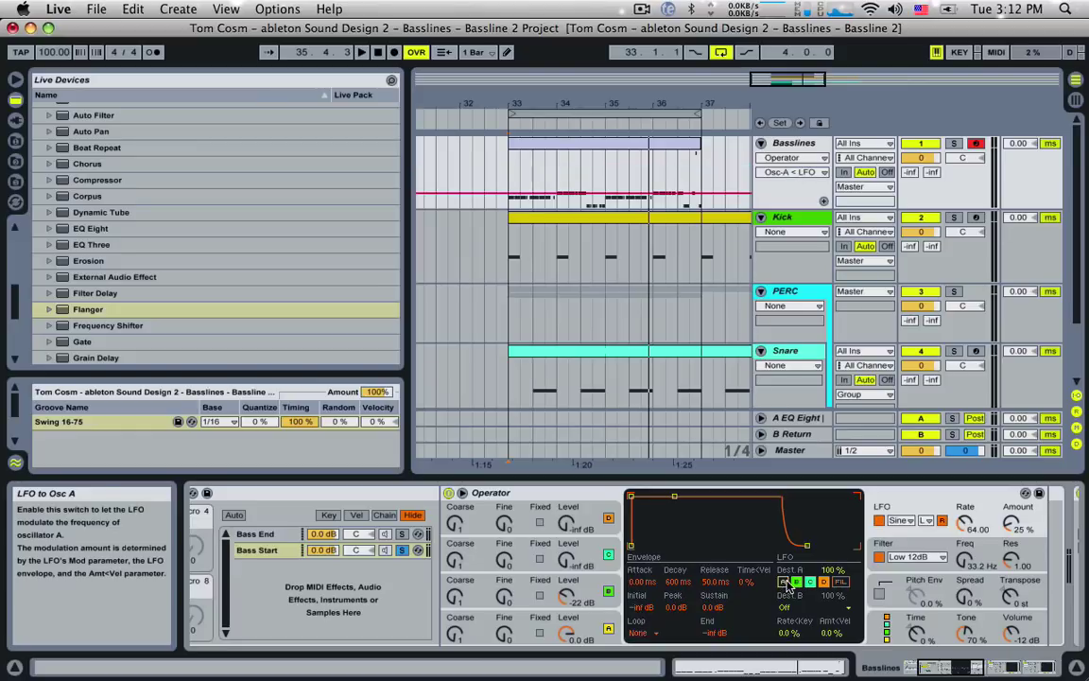
left_click(823, 581)
left_click(822, 583)
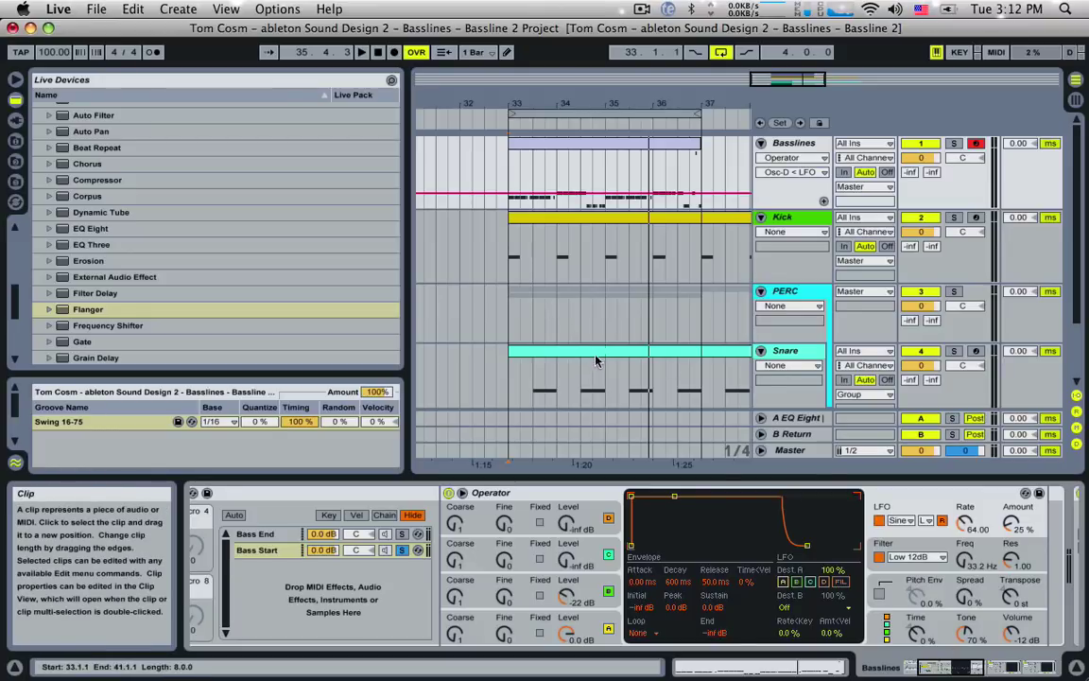
Assign the LFO's destination B to Filter Envelope Amount and turn off the LFO's retrigger.
left_click(848, 612)
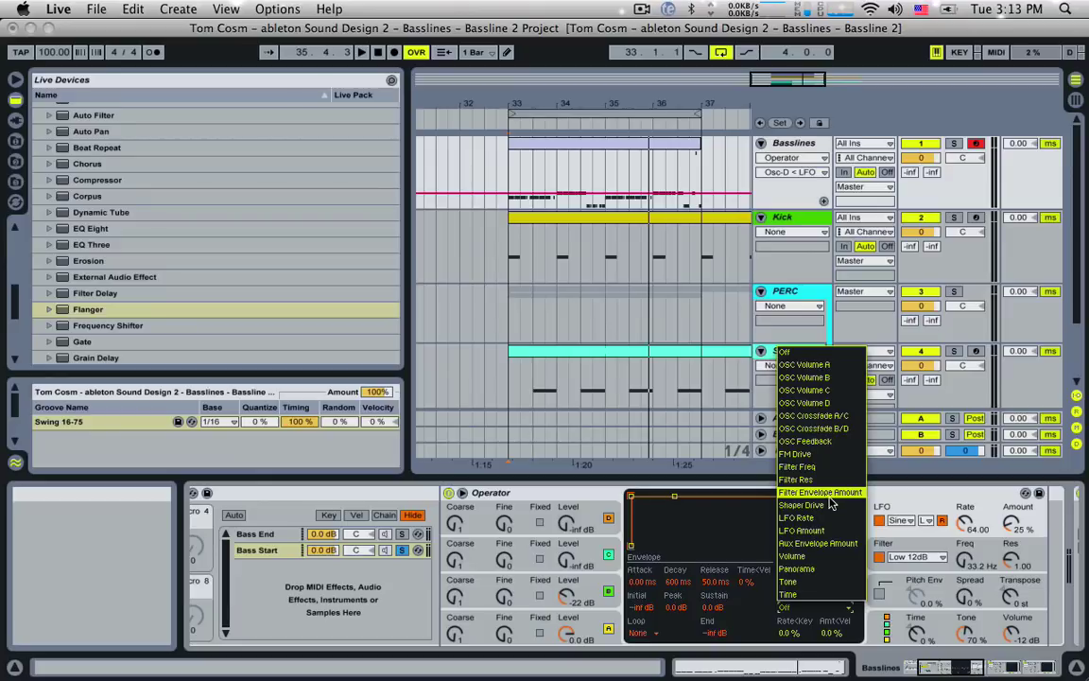
left_click(822, 492)
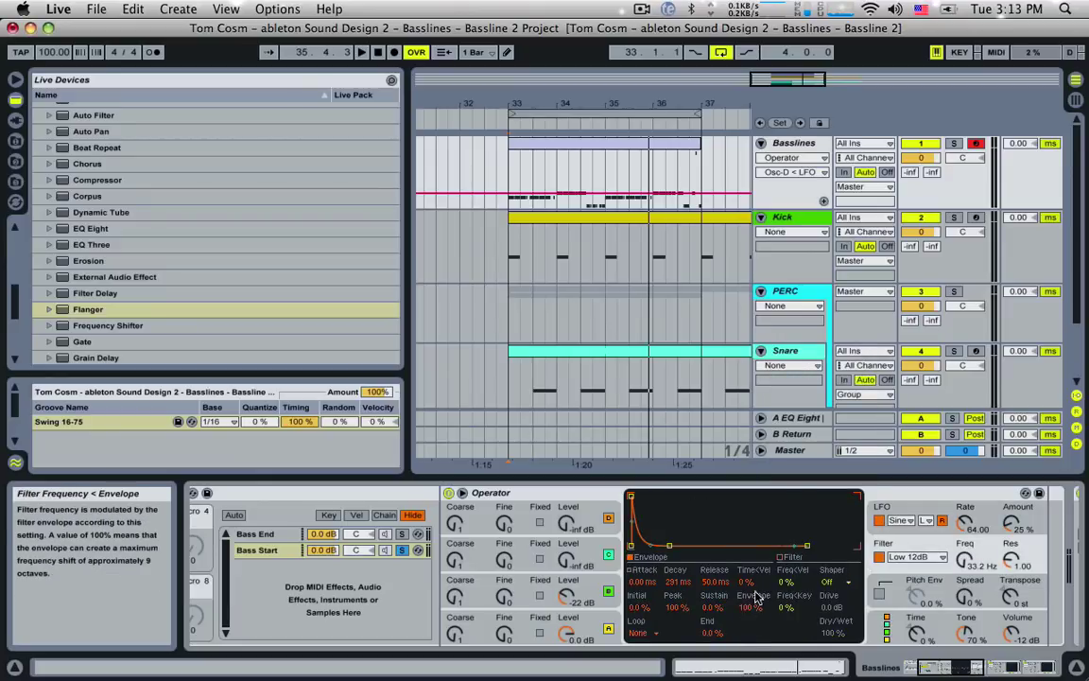
left_click(875, 515)
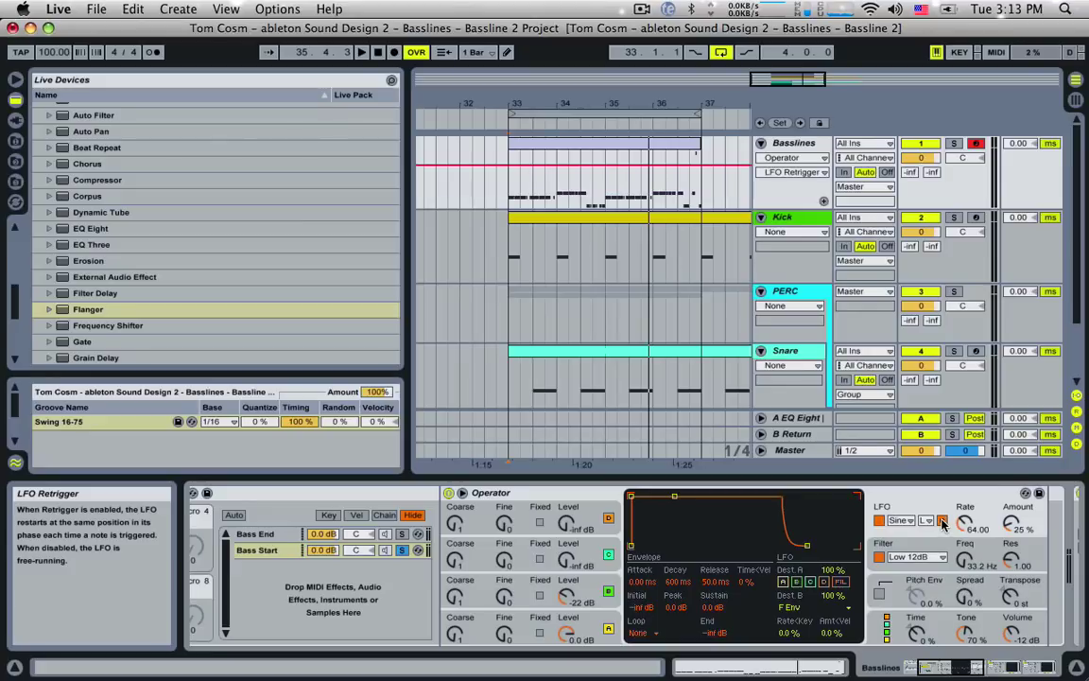
left_click(943, 521)
left_click(940, 521)
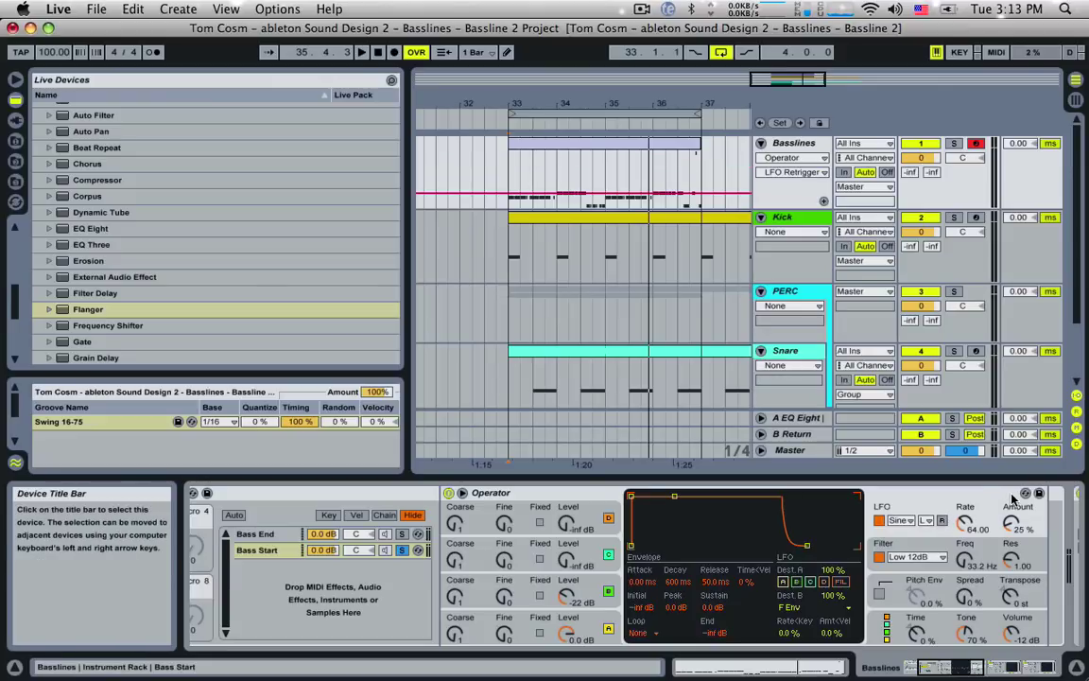
Play the loop, raise the amount of Bass Start's Operator LFO to 100 % and replay it.
key("space")
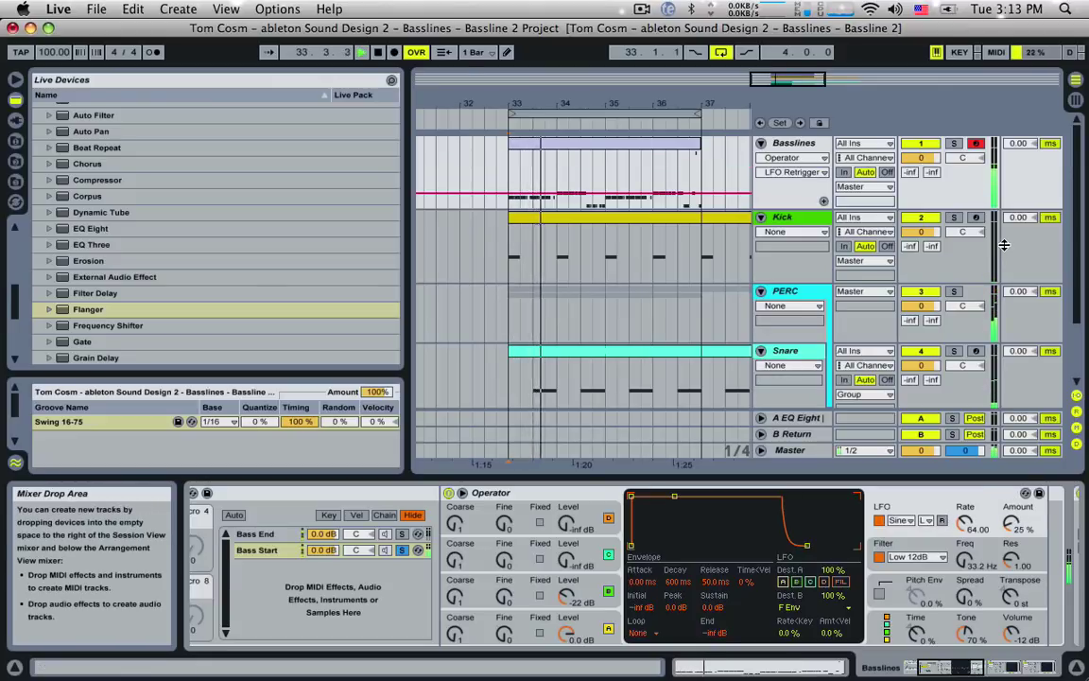
key("space")
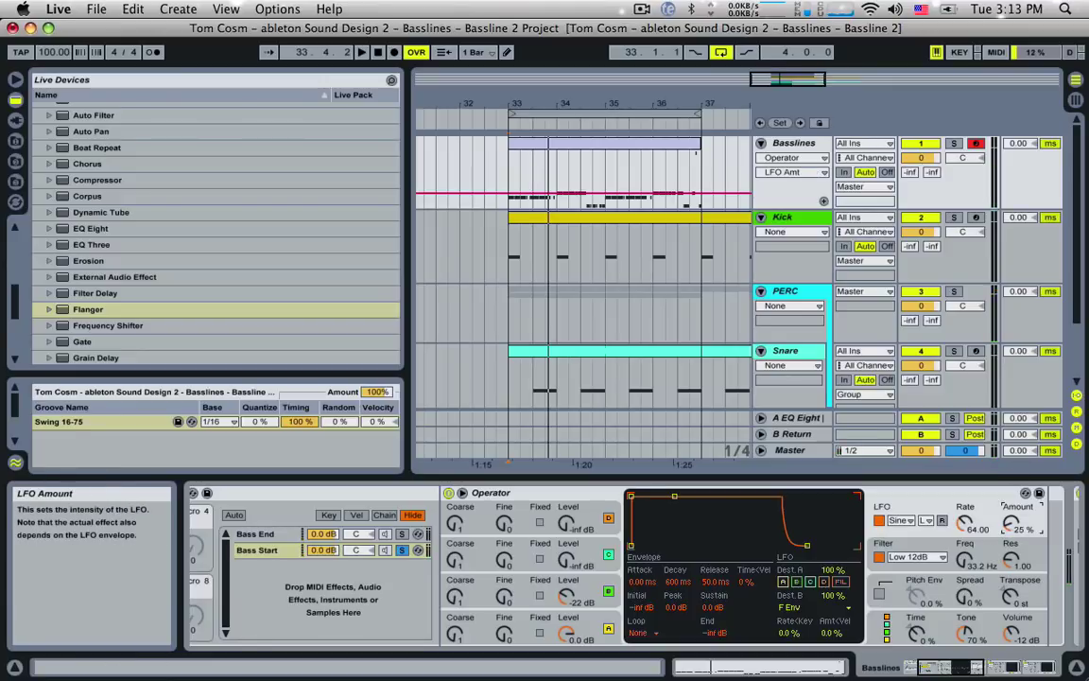
left_click(1011, 526)
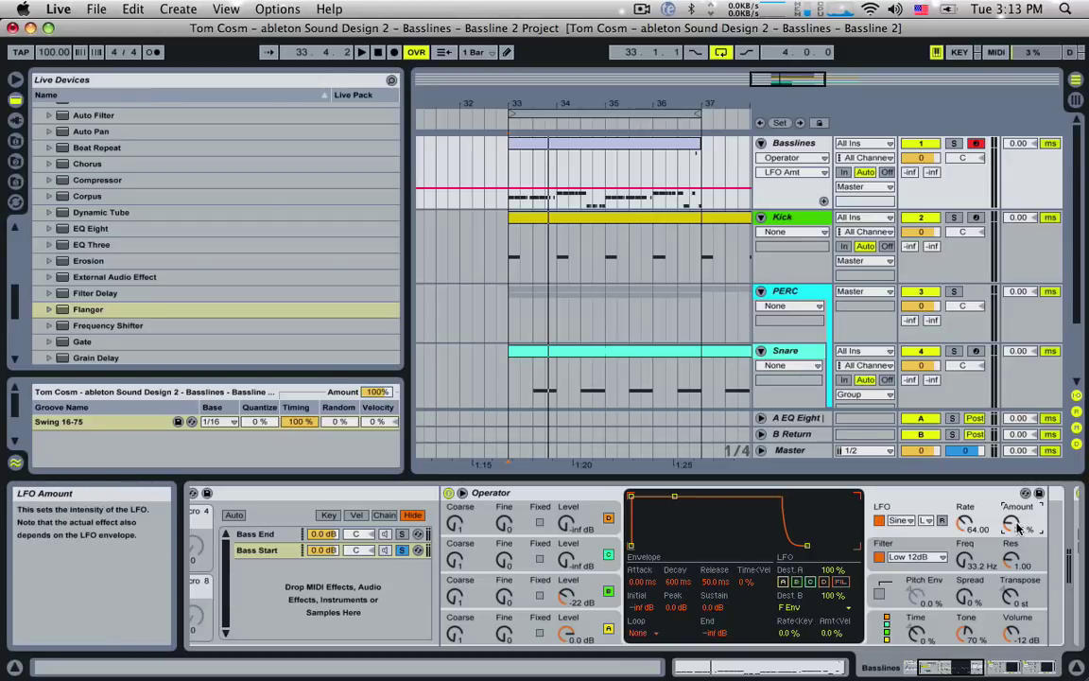
key("space")
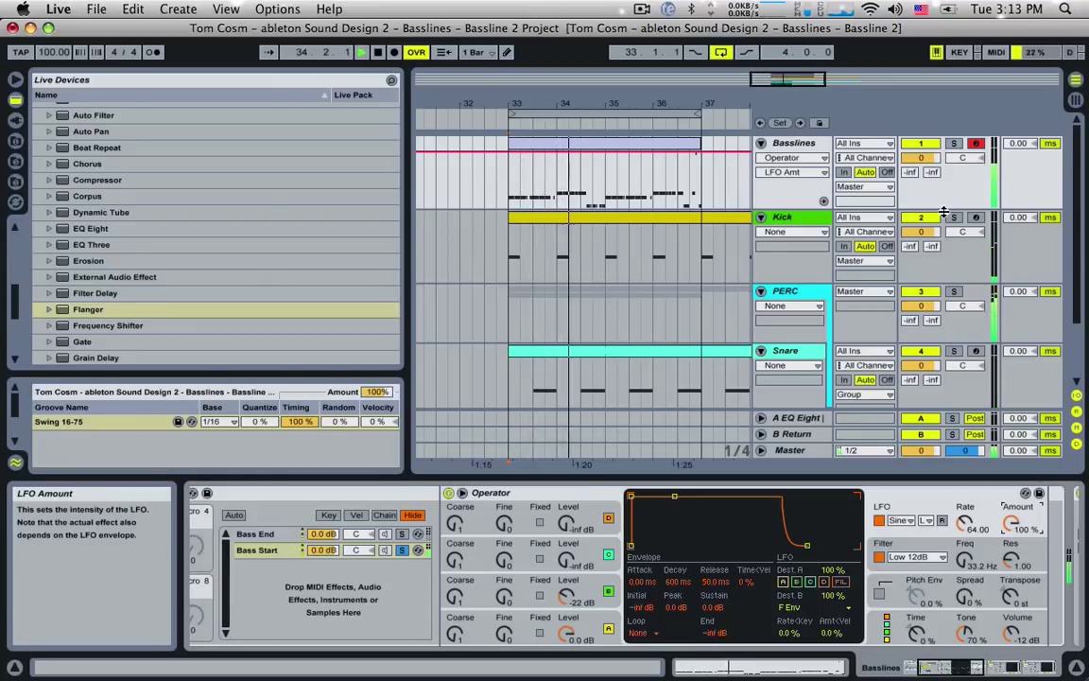
Solo the Basslines track and play the loop to hear the LFO modulation on its own.
left_click(955, 144)
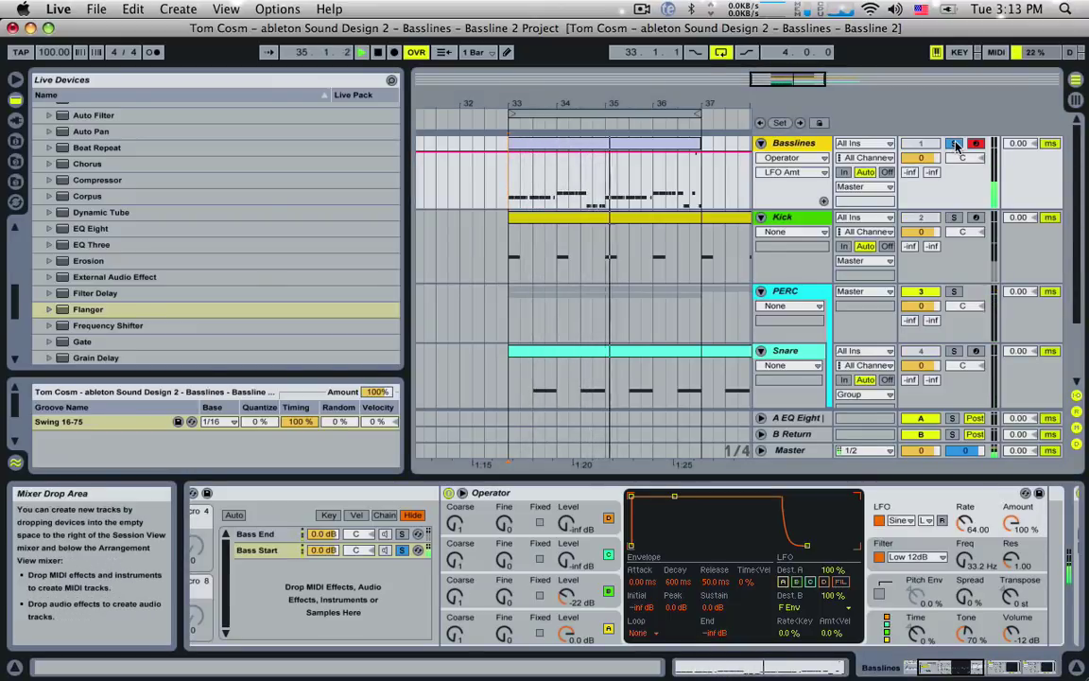
key("space")
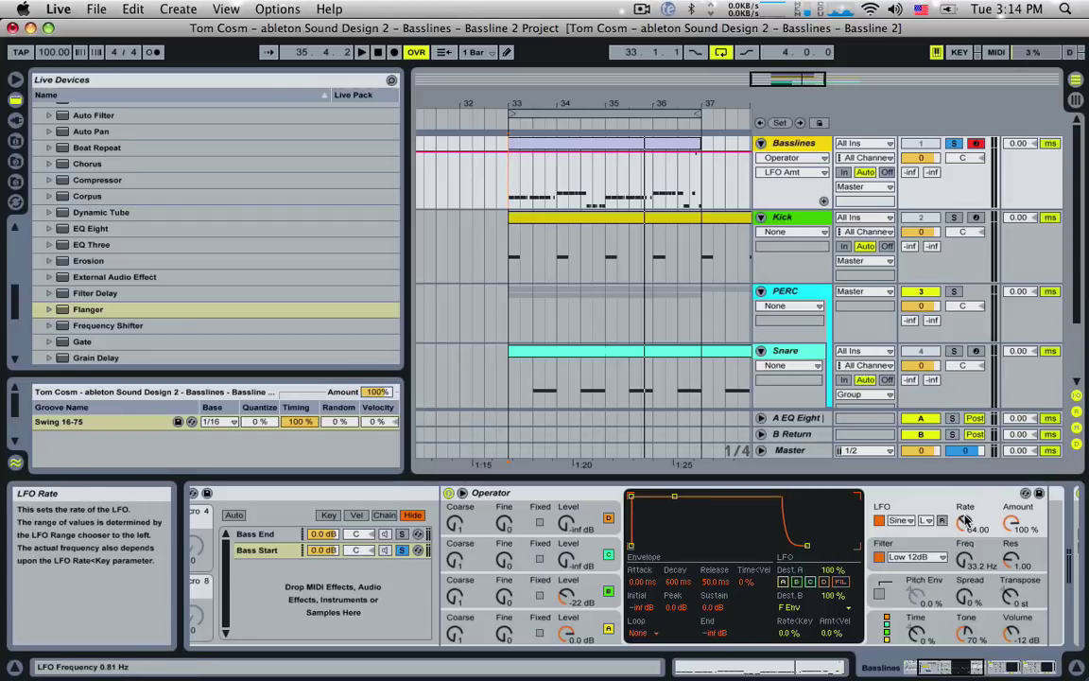
key("space")
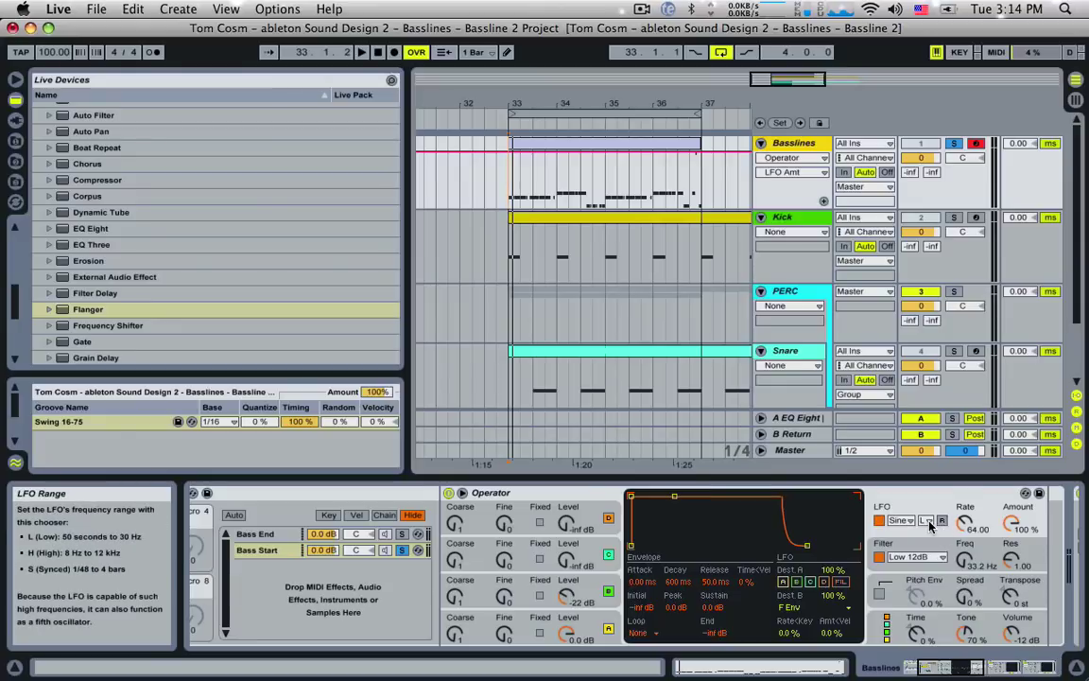
Switch the LFO range of Bass Start's Operator to Sync, adjust its rate and play the loop.
left_click(929, 521)
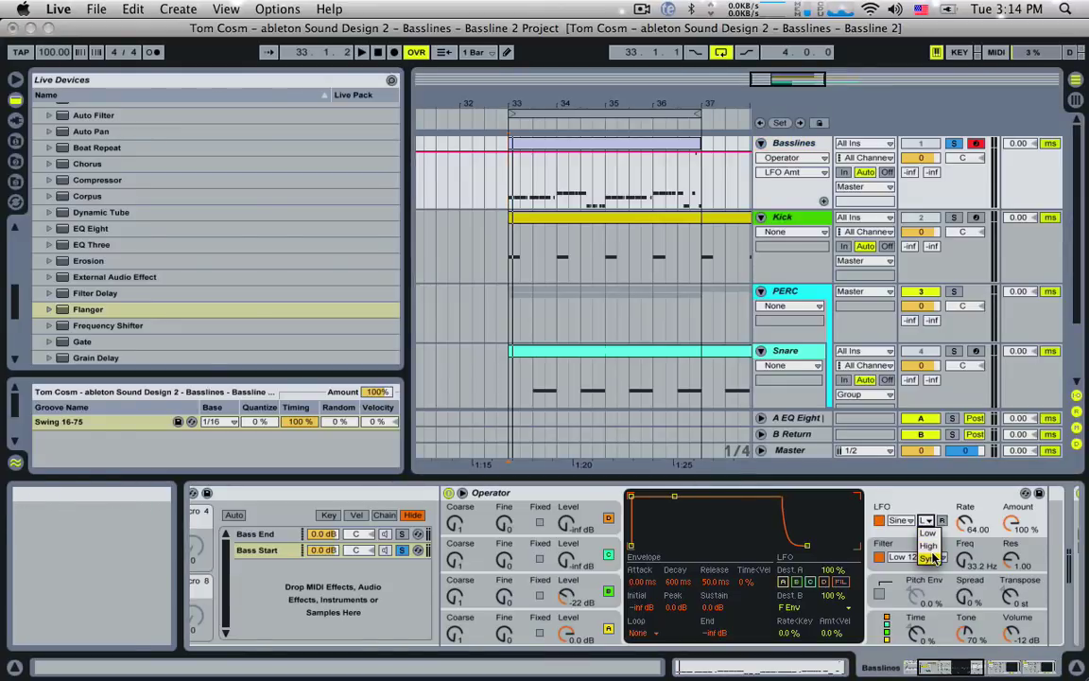
left_click(930, 556)
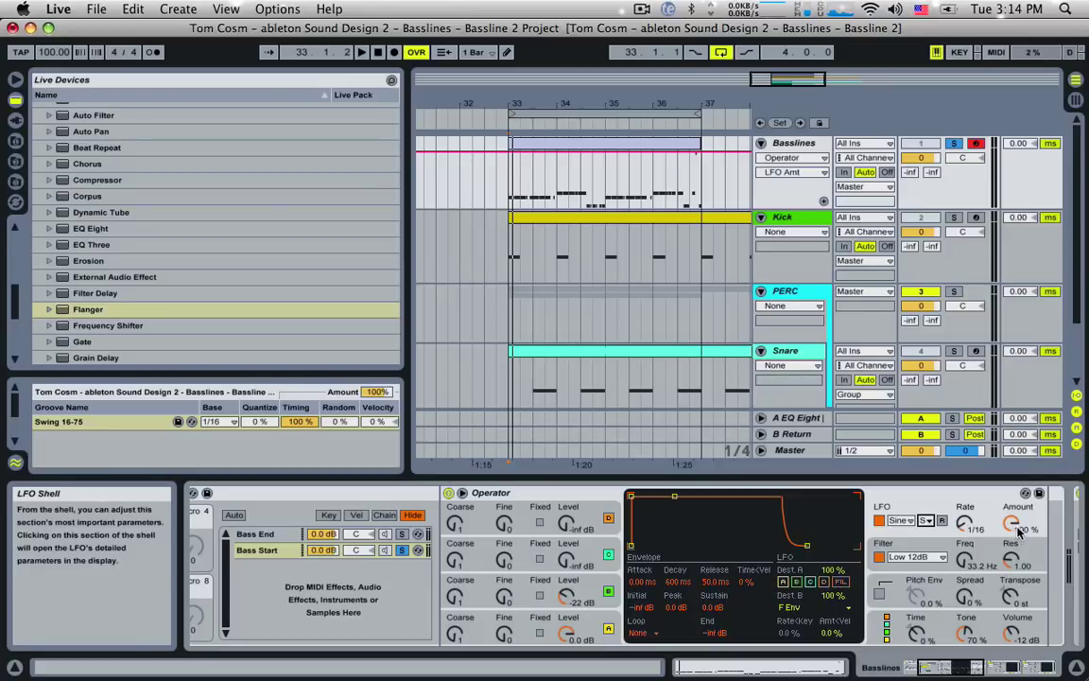
mouse_move(969, 525)
left_mouse_down()
mouse_move(969, 501)
mouse_move(965, 511)
left_mouse_up()
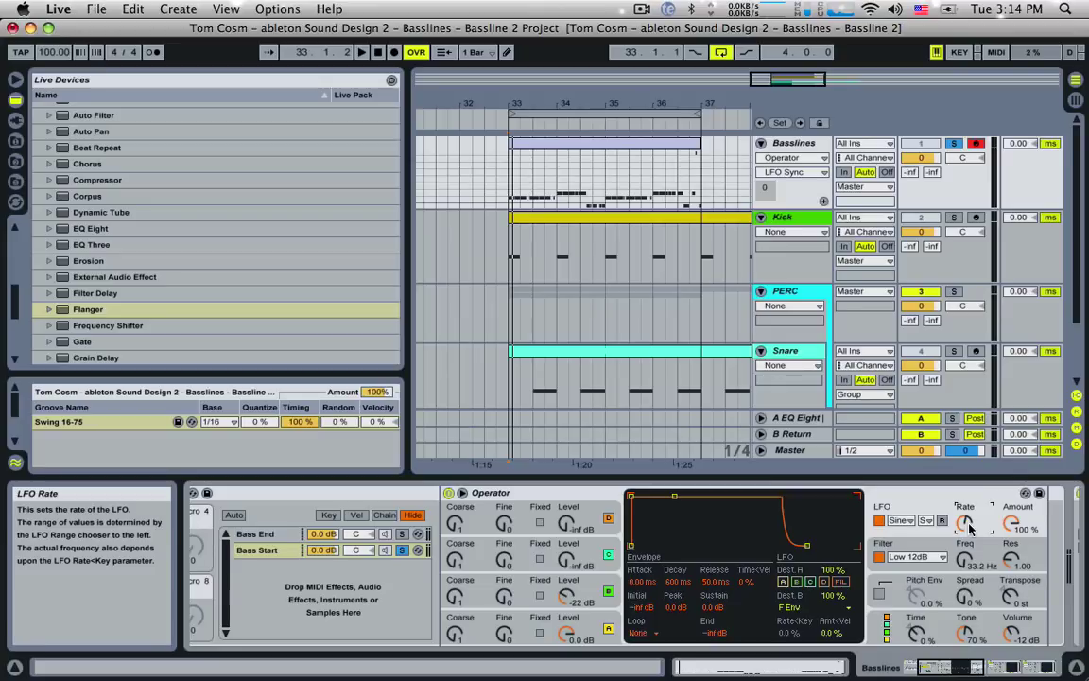
key("space")
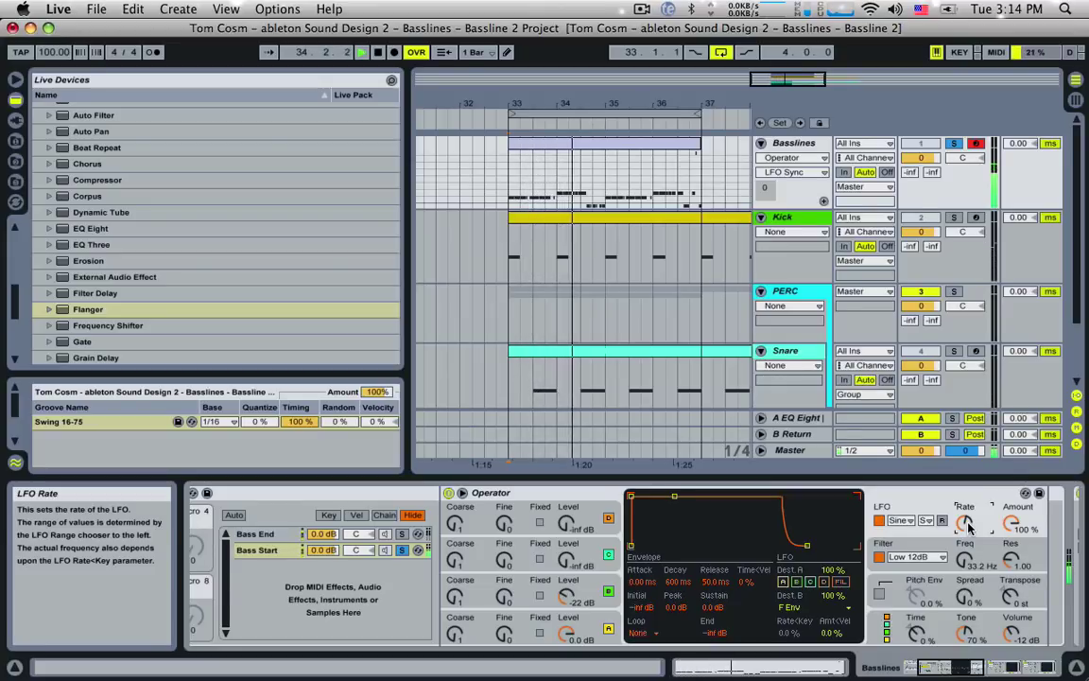
key("space")
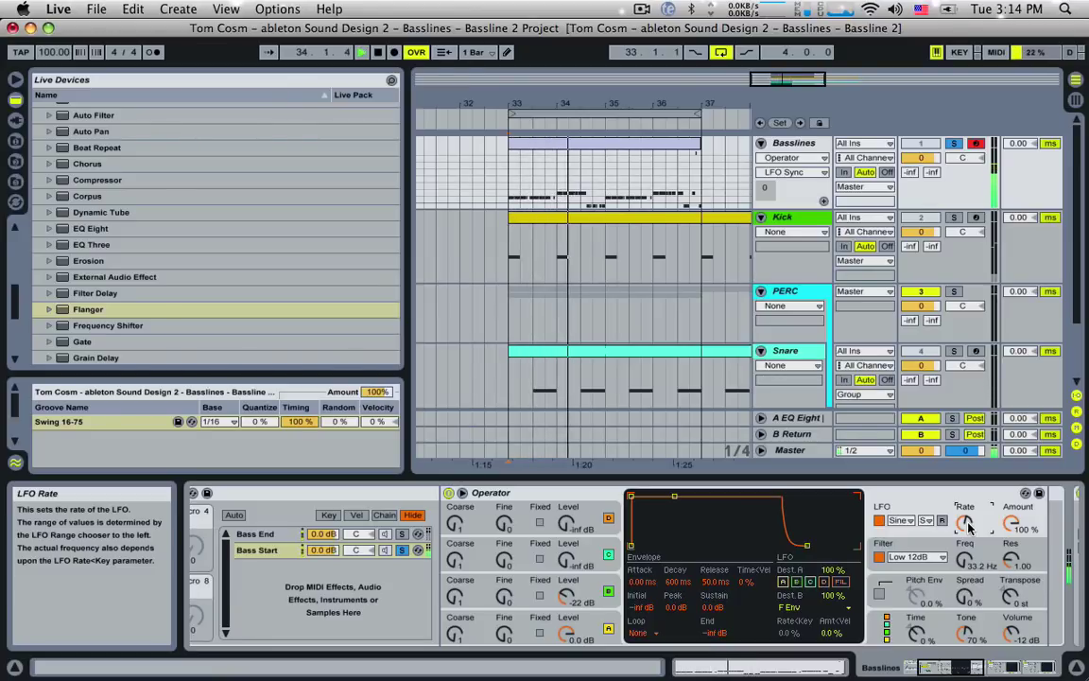
key("space")
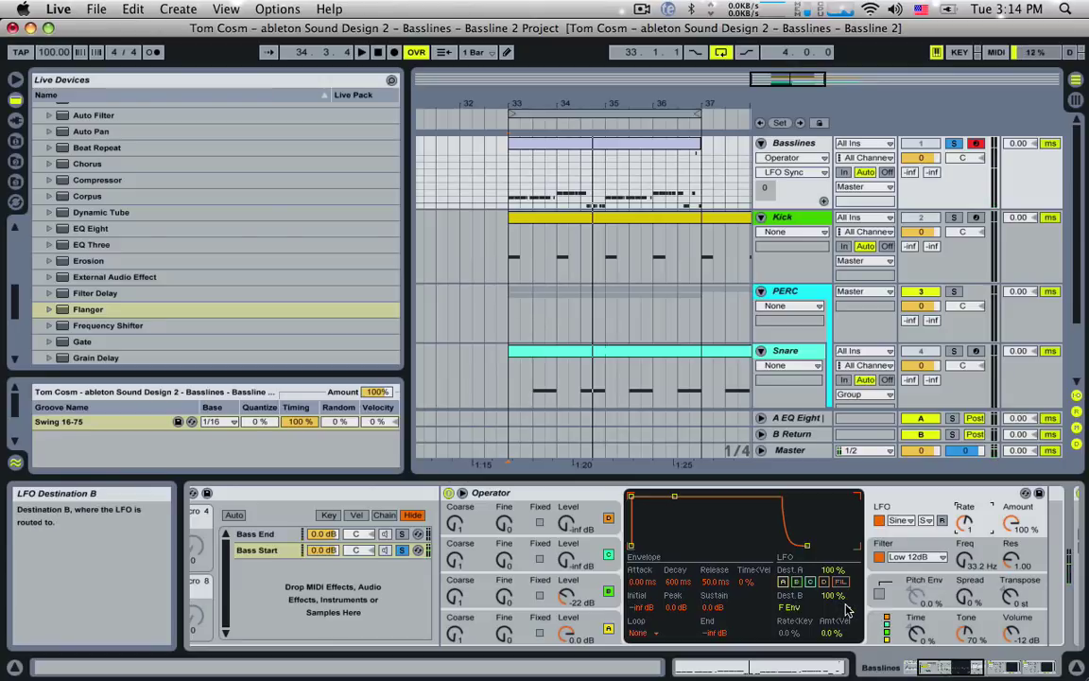
Change the LFO's destination B to Filter Freq, with a synced rate of 2, and play the loop.
left_click(848, 611)
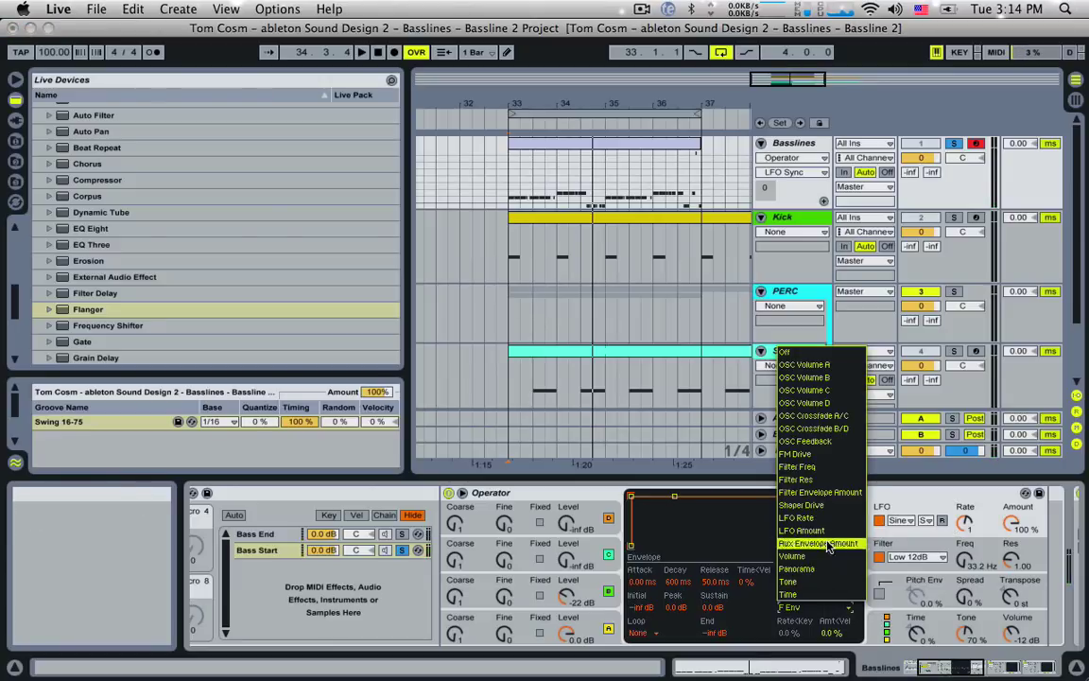
left_click(822, 471)
key("space")
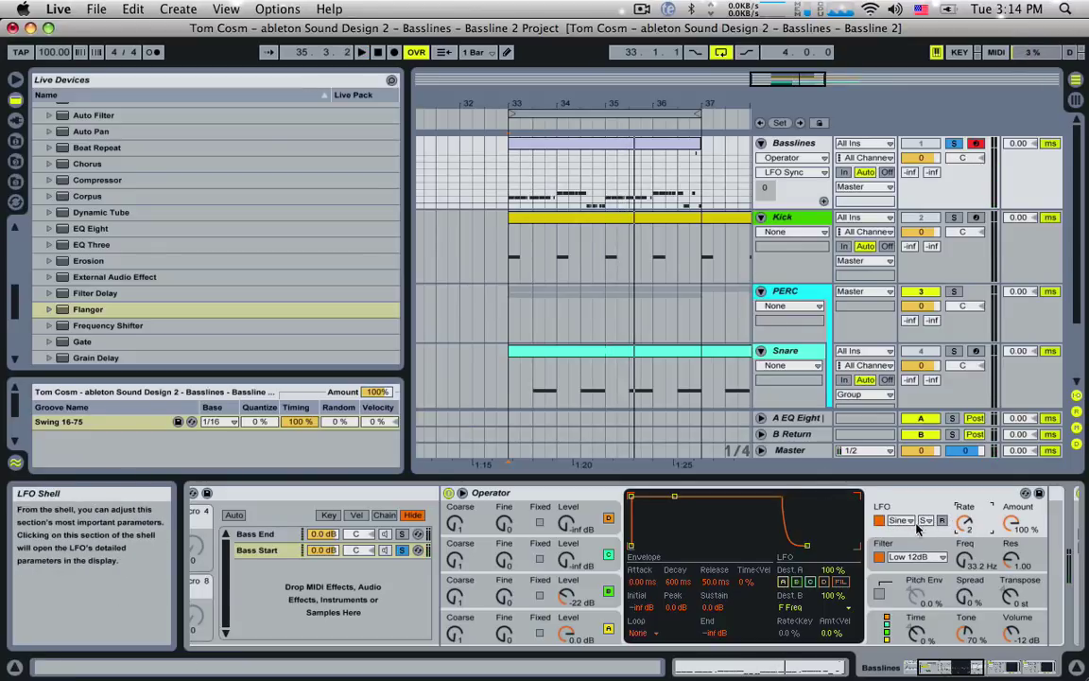
key("space")
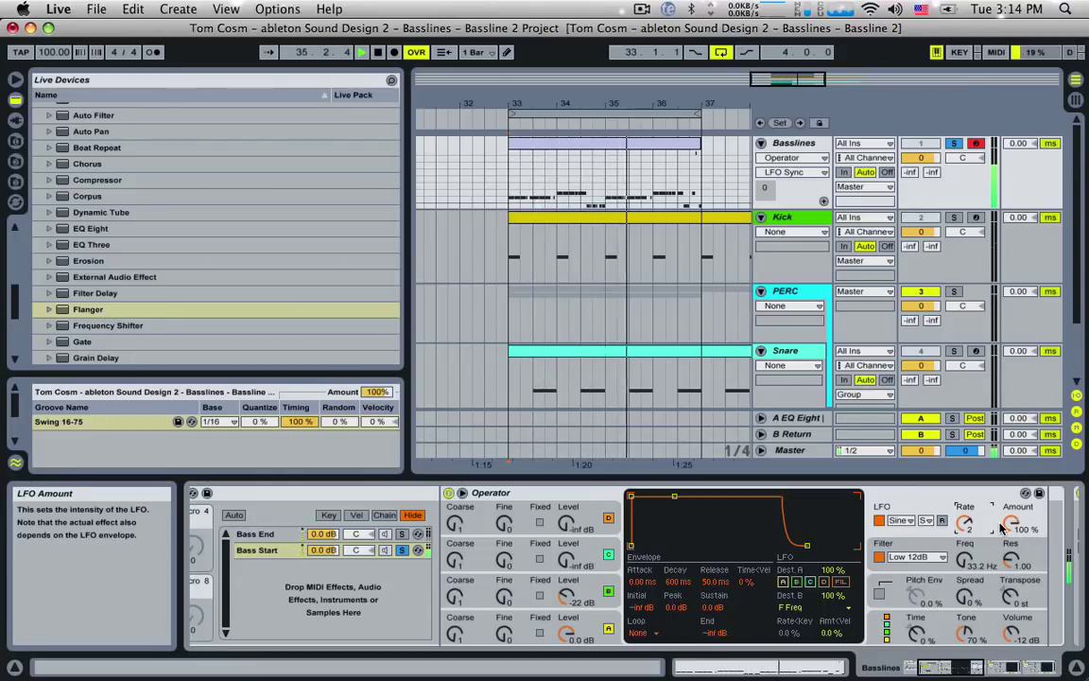
Lower the LFO amount of Bass Start's Operator to 54 % and replay the loop.
key("space")
mouse_move(1008, 524)
left_mouse_down()
mouse_move(1009, 558)
mouse_move(1010, 545)
left_mouse_up()
key("space")
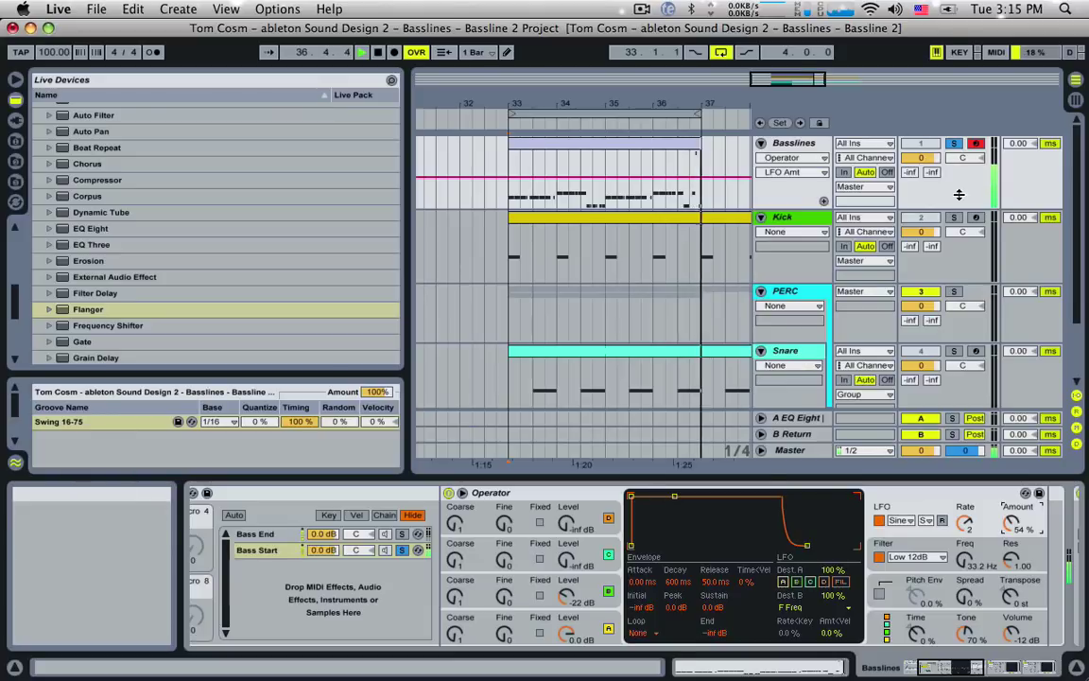
Solo the Bass End chain as well, reduce its Flanger's feedback to 0.15 and play the loop.
left_click(401, 534)
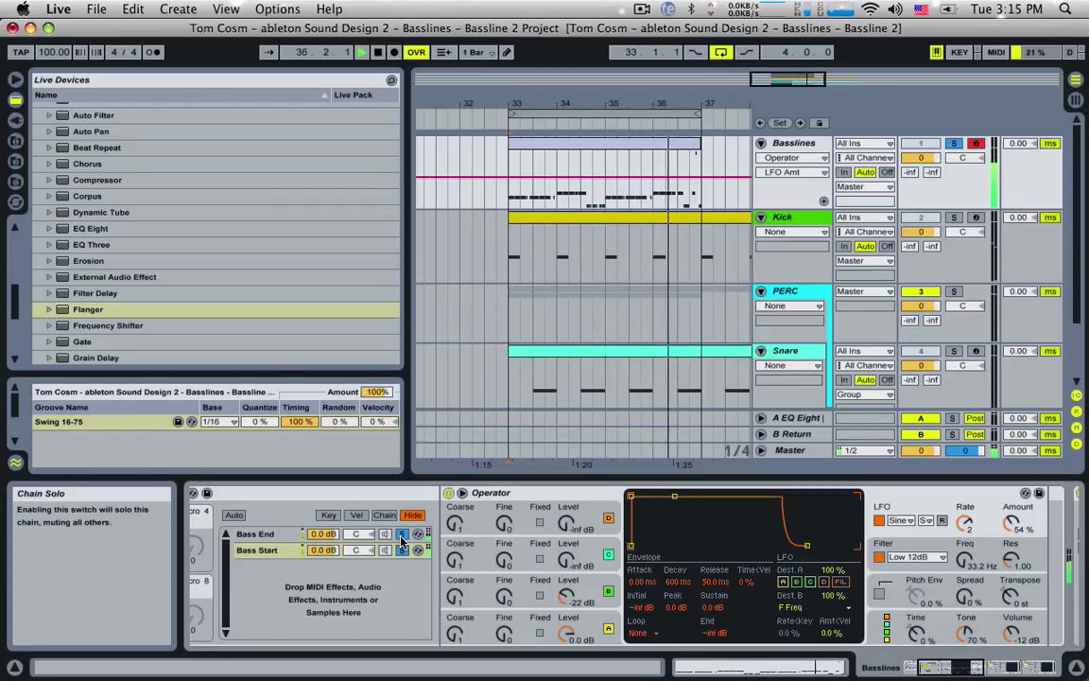
key("space")
left_click(253, 536)
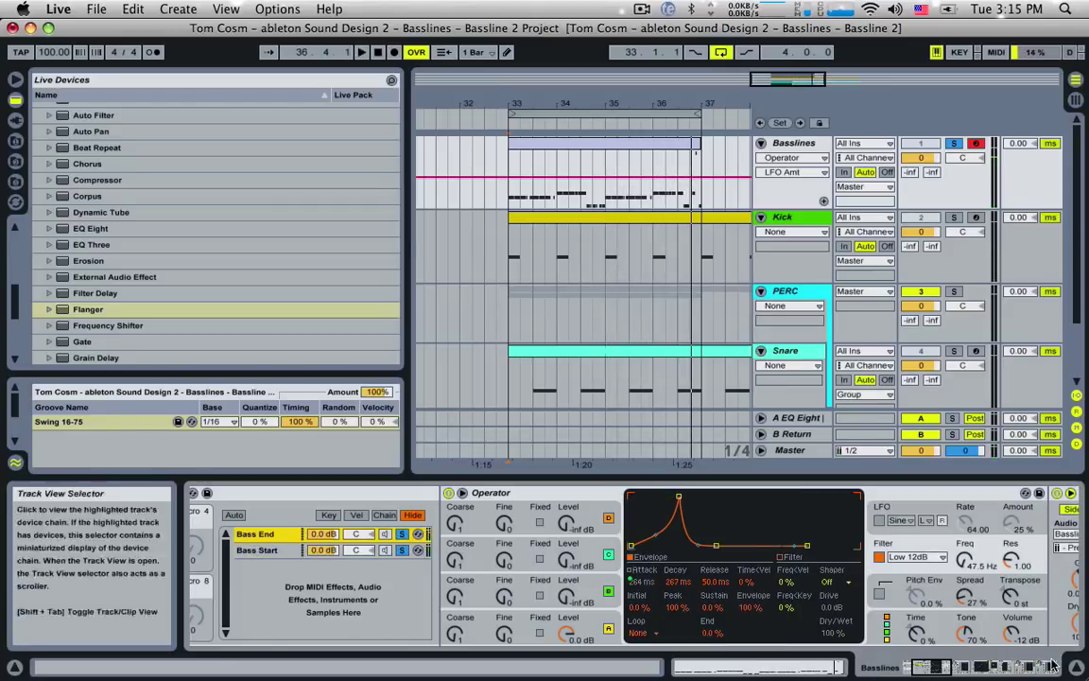
left_click(941, 666)
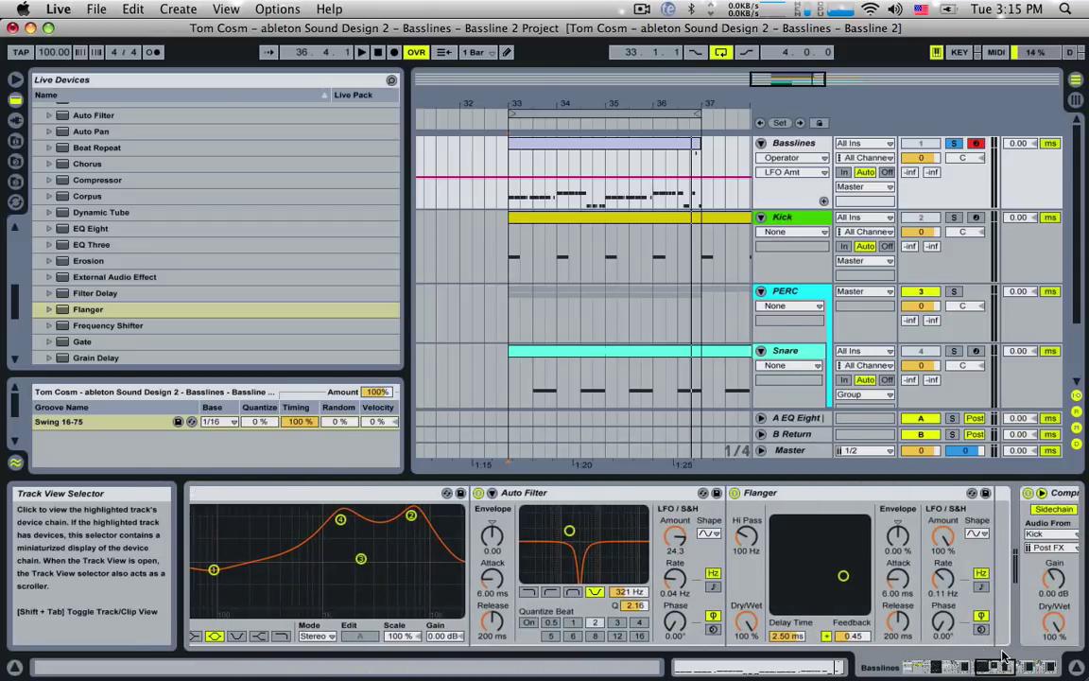
left_click_drag(856, 632, 856, 656)
key("space")
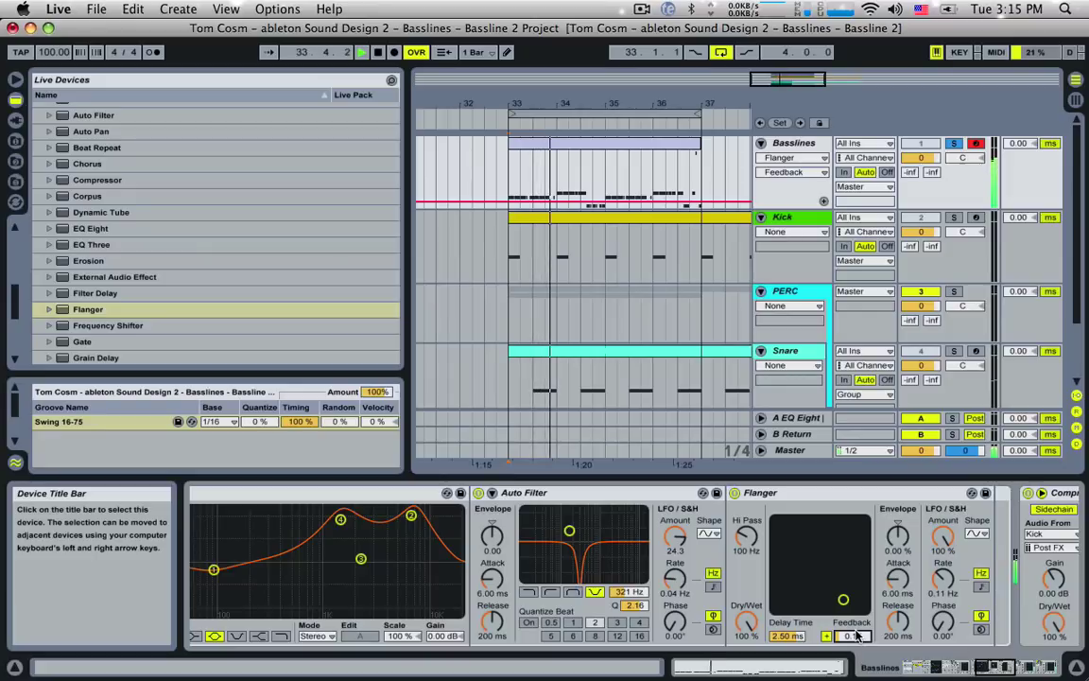
left_click(987, 667)
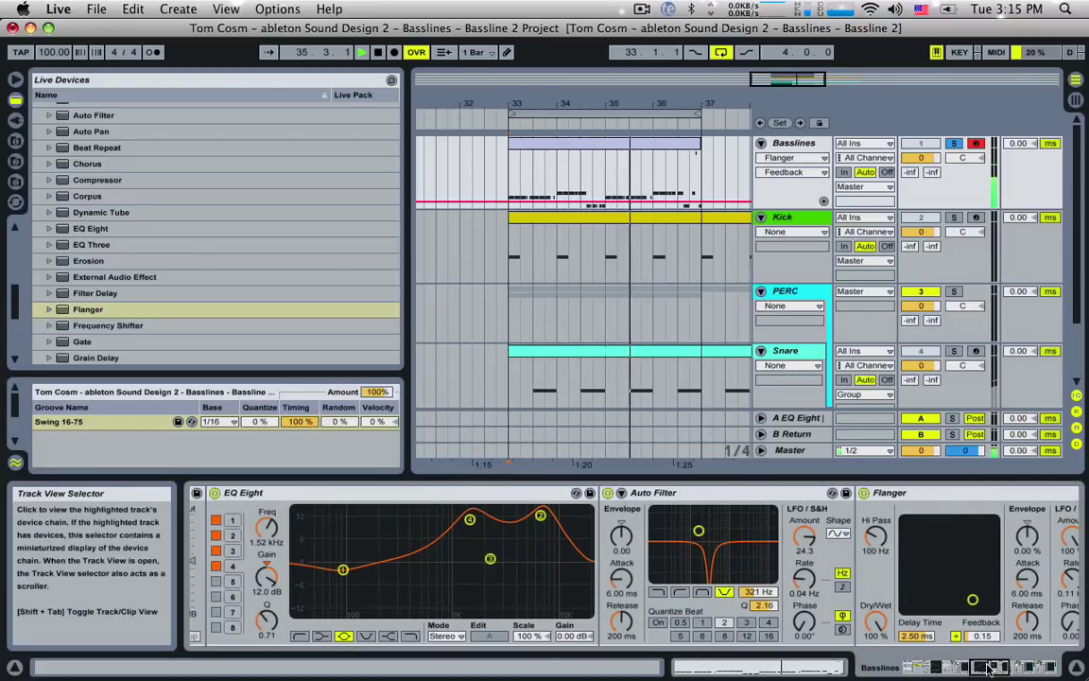
left_click(988, 666)
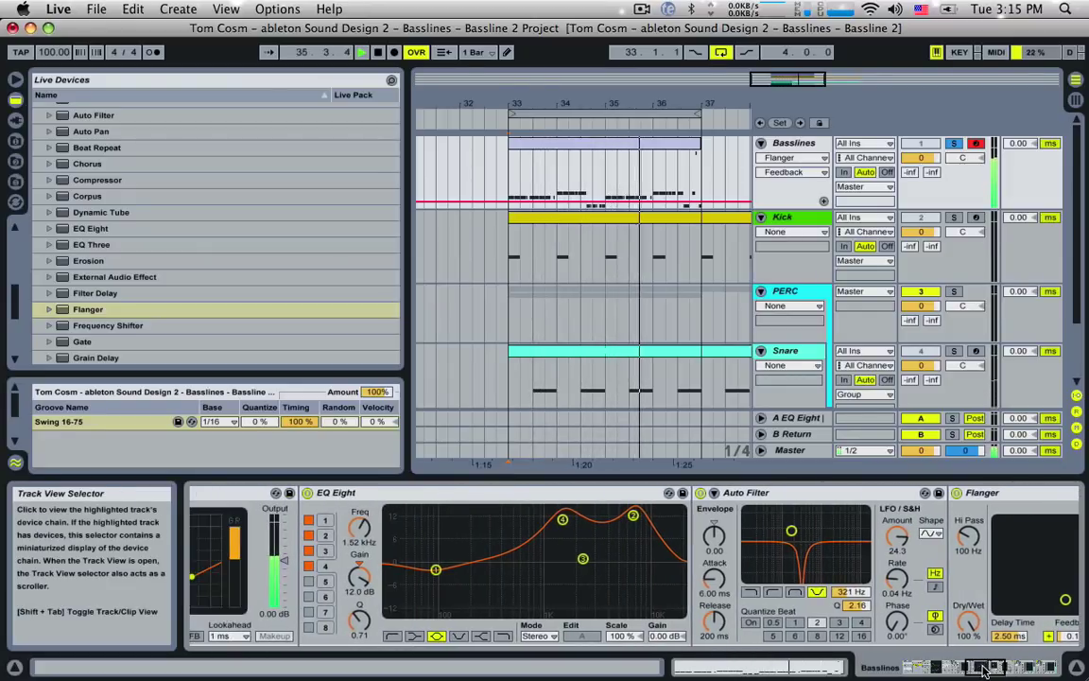
Unsolo the Basslines track and listen to the bassline together with the drums.
left_click(953, 143)
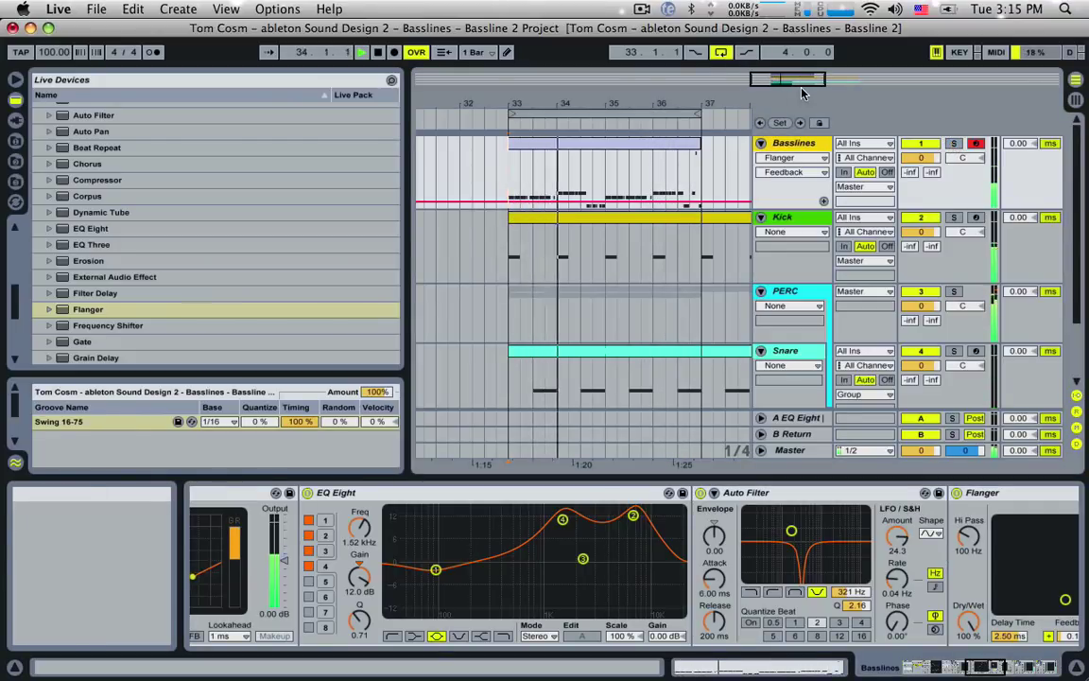
left_click_drag(800, 83, 815, 84)
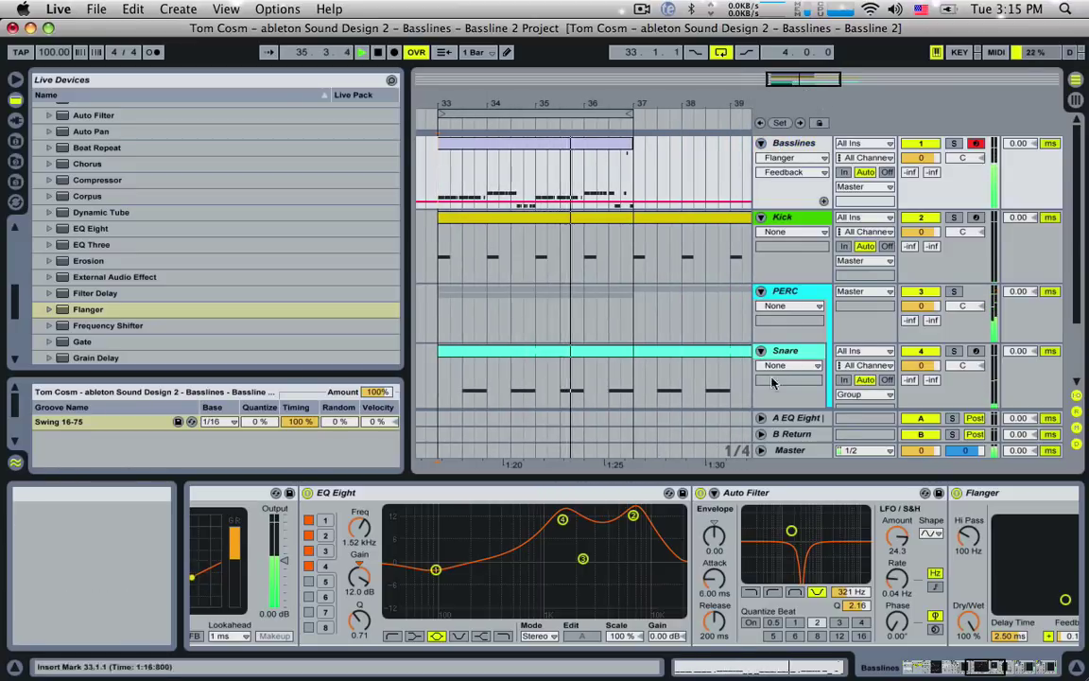
key("space")
Add a Reverb after the Flanger in the Bass End chain.
left_click_drag(988, 668, 992, 671)
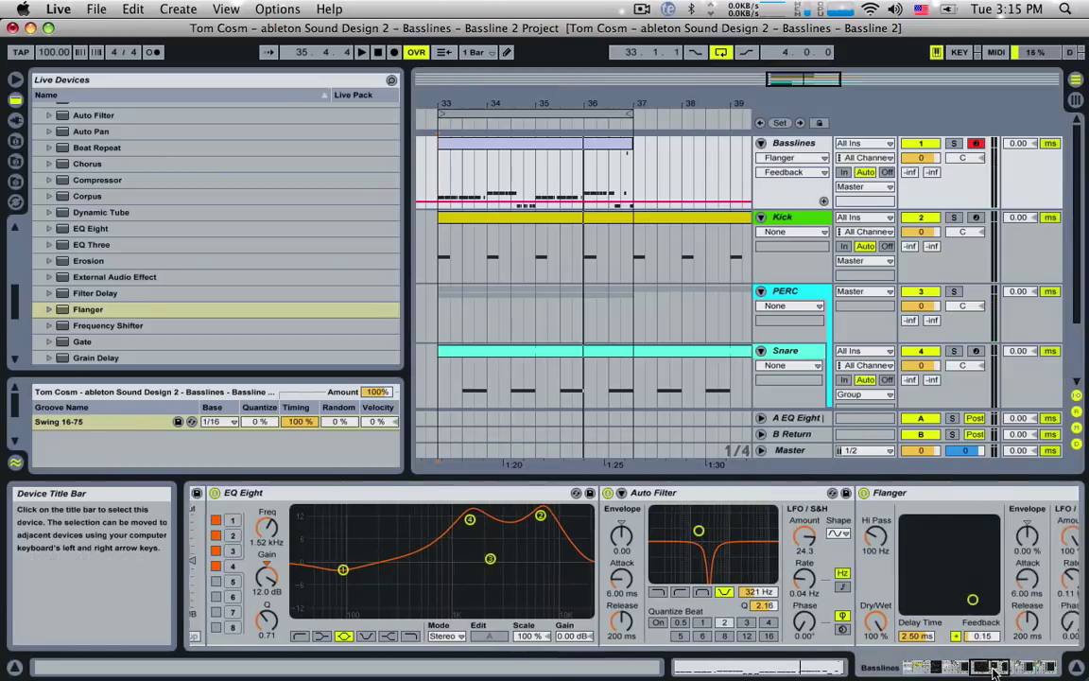
left_click(995, 671)
scroll(144, 242, "down", 3)
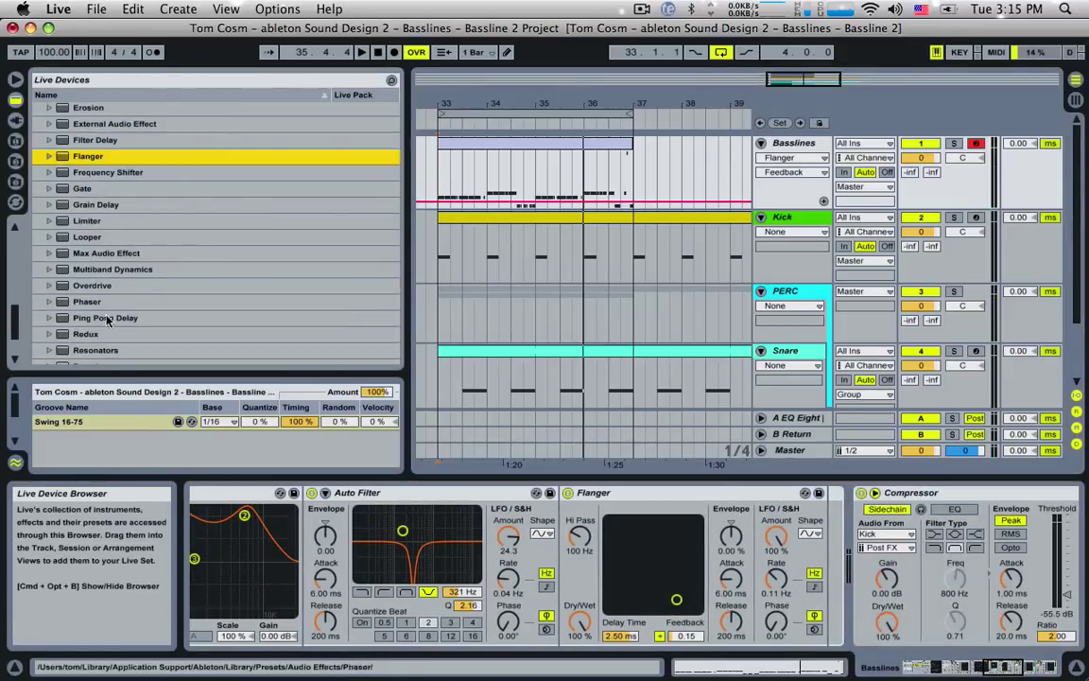
scroll(105, 321, "down", 1)
left_click_drag(90, 337, 781, 527)
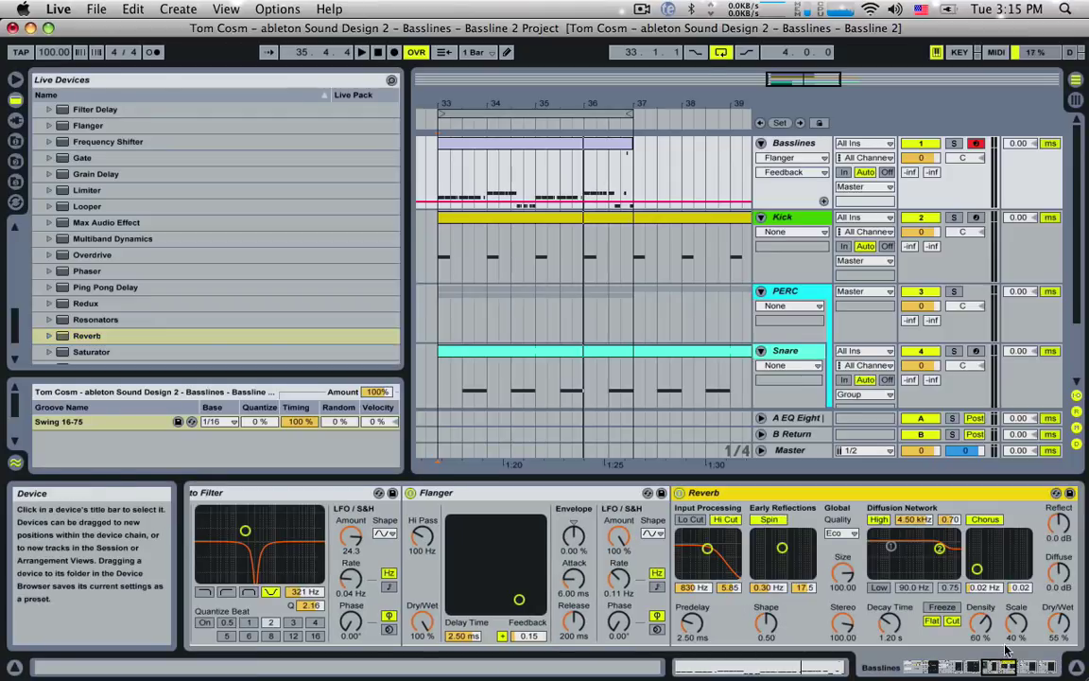
left_click(1013, 670)
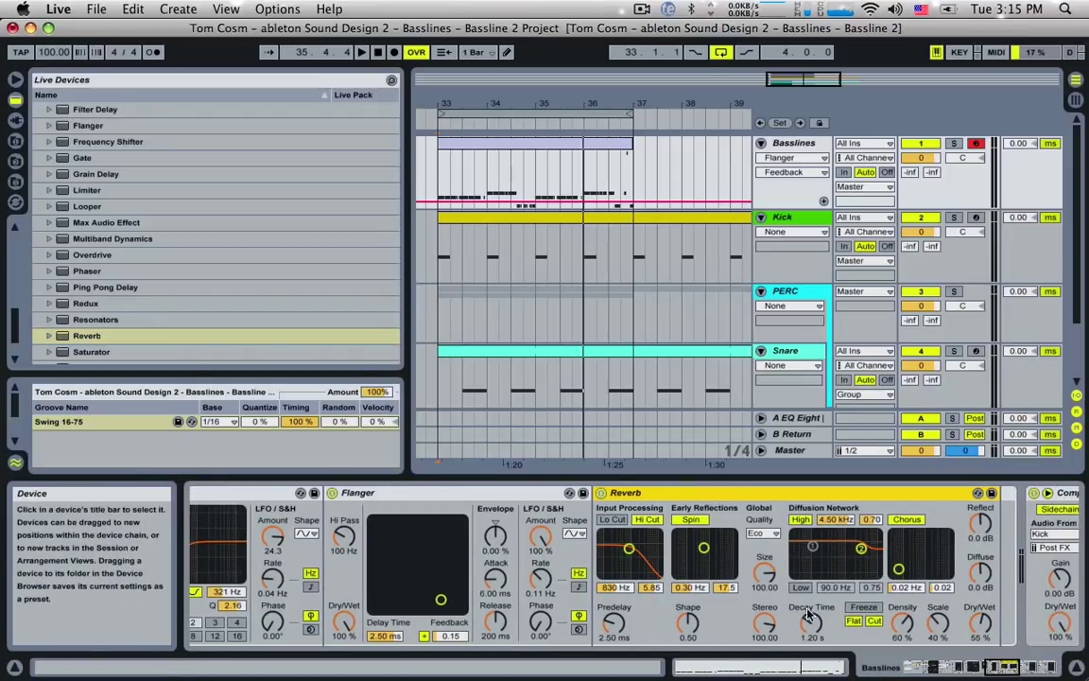
Set the Reverb's size to 0.71, decay time to 360 ms and dry/wet to 17 %, and briefly play the loop.
left_click_drag(767, 577, 767, 660)
left_click_drag(808, 623, 808, 656)
left_click_drag(990, 629, 989, 662)
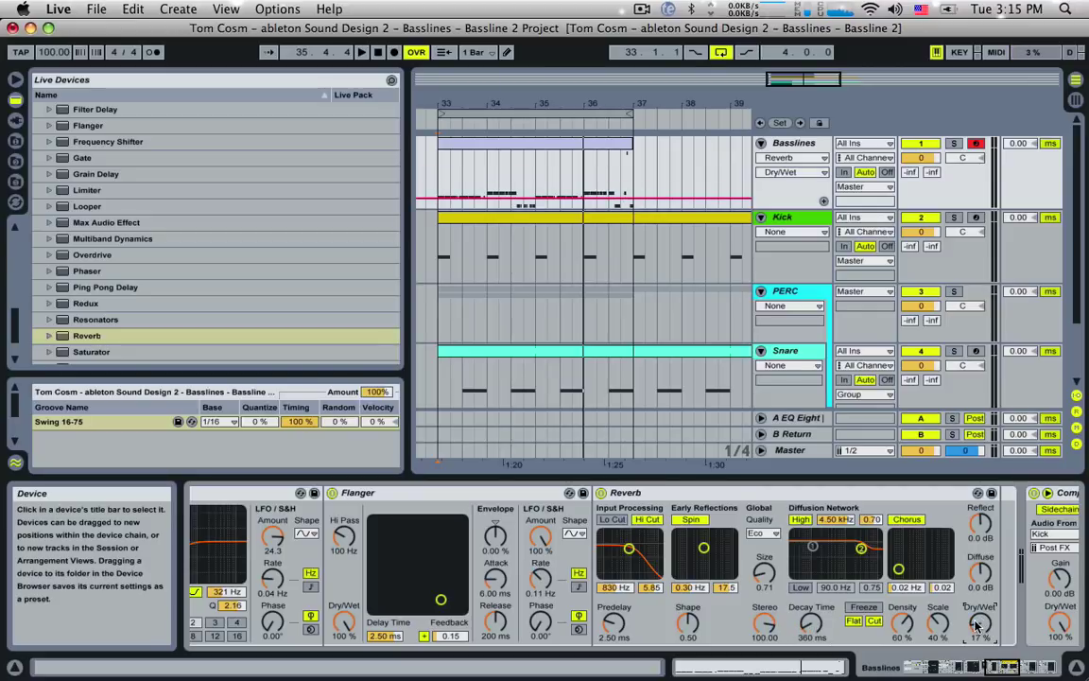
key("space")
key("space")
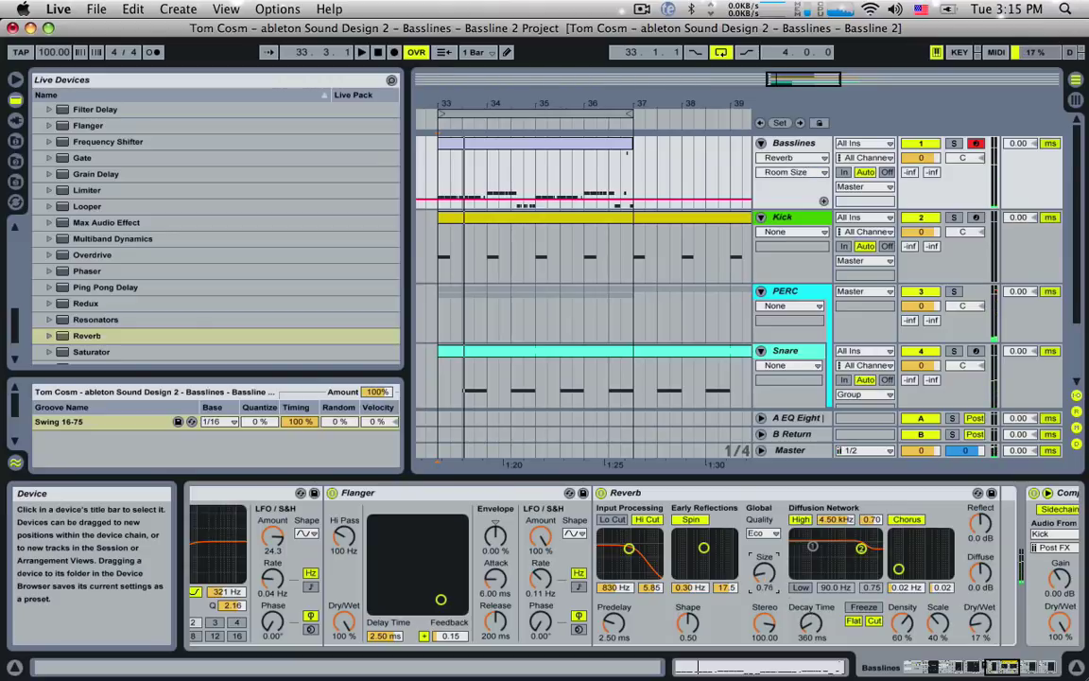
Raise the Reverb's size to 0.91 and its decay time to 495 ms while playing the loop.
left_click(808, 628)
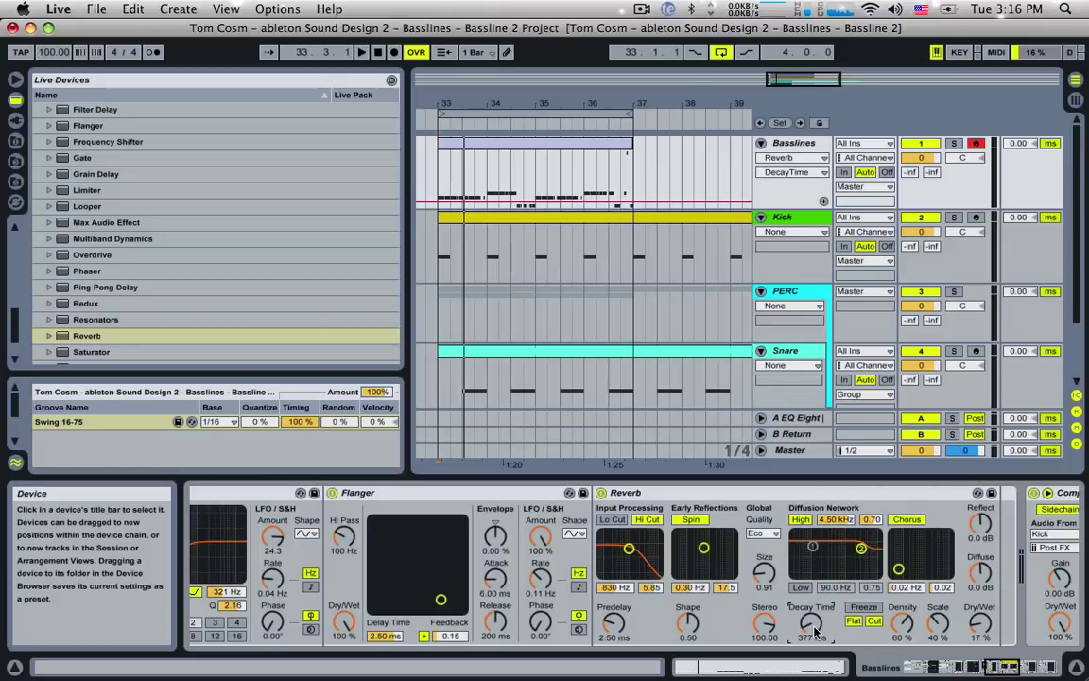
left_click(764, 572)
key("space")
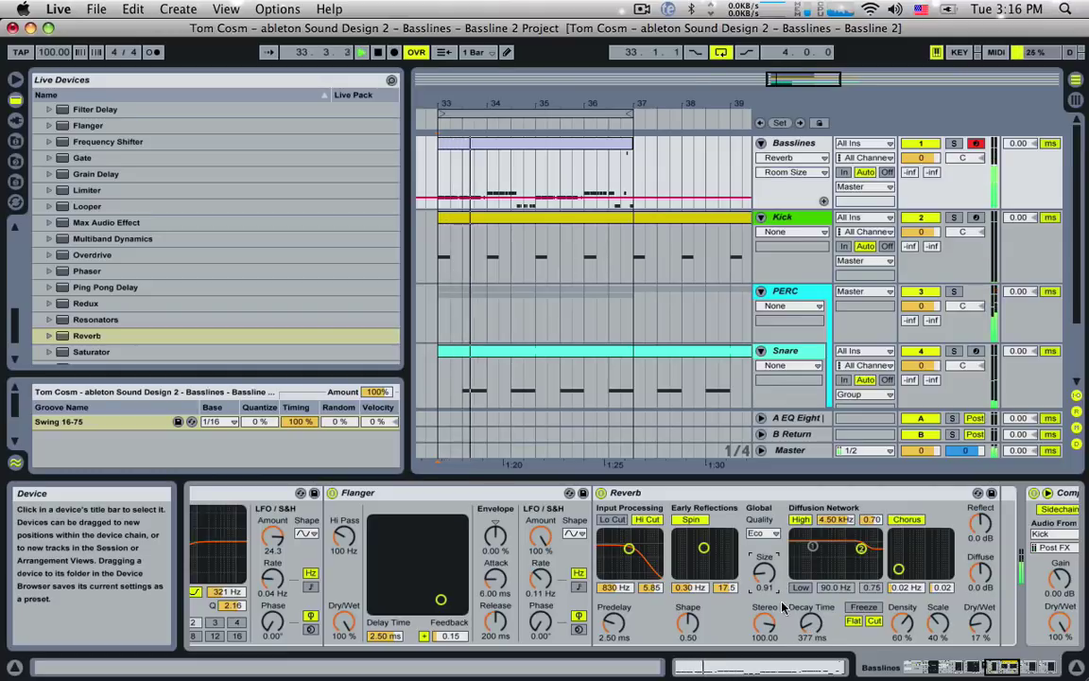
left_click_drag(810, 622, 810, 609)
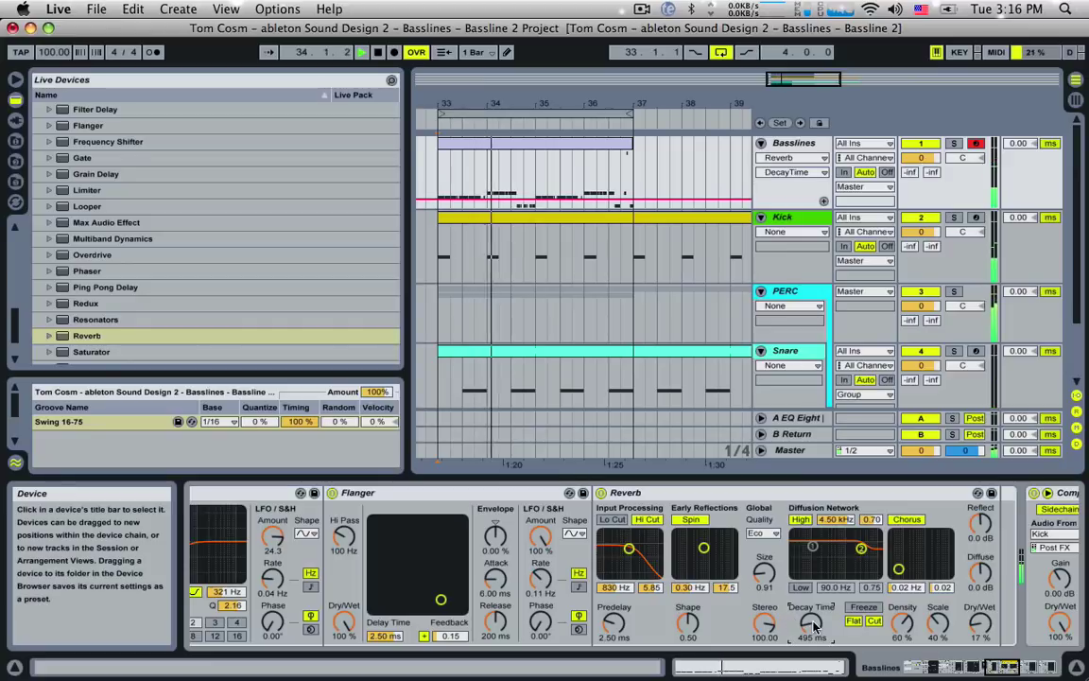
Set the Instrument Rack's Fe Attack macro to 255 ms while the loop plays.
left_click(1008, 669)
left_click(237, 547)
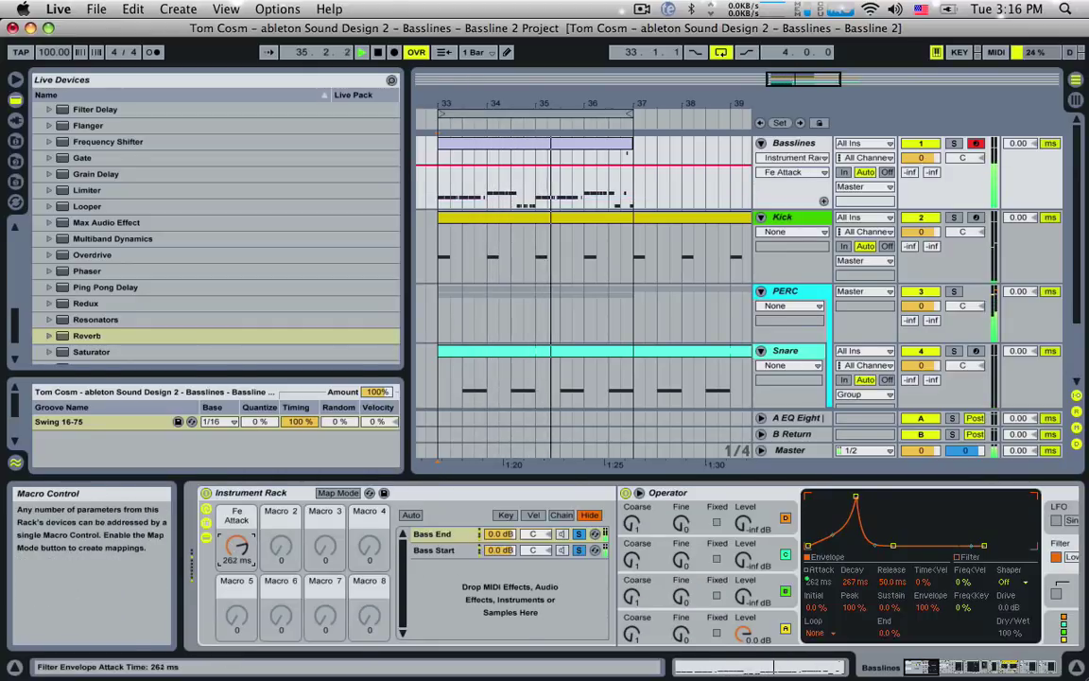
mouse_move(236, 546)
left_mouse_down()
mouse_move(236, 607)
mouse_move(236, 516)
mouse_move(237, 539)
left_mouse_up()
left_click_drag(938, 665, 991, 669)
key("space")
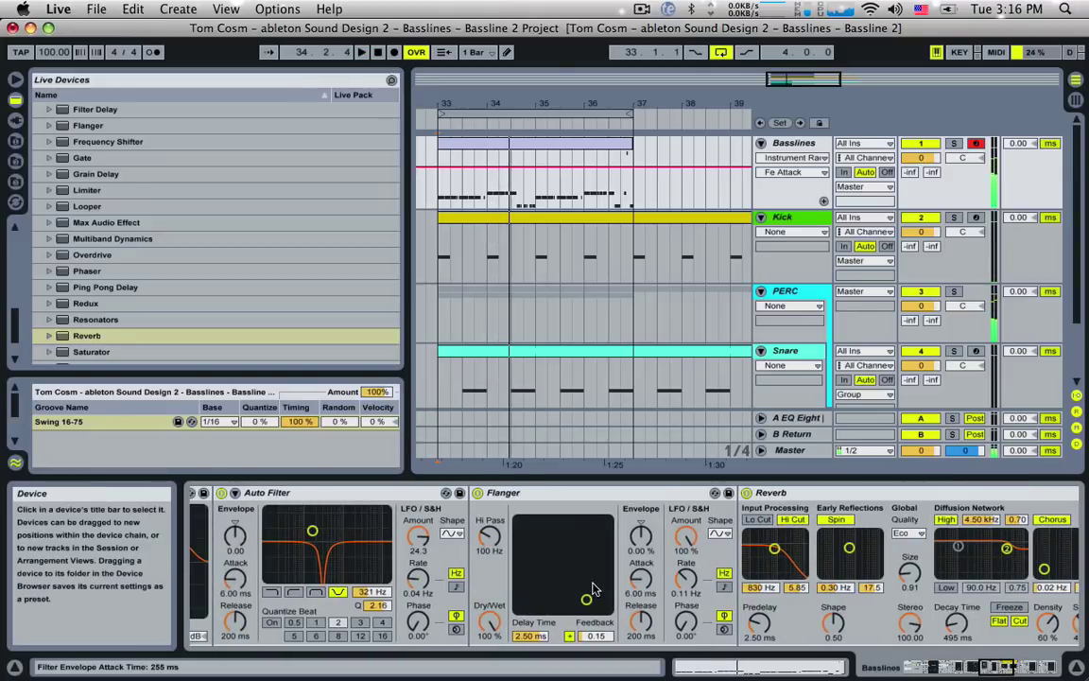
Turn off Bass End's Flanger and play the loop without it.
left_click(478, 492)
key("space")
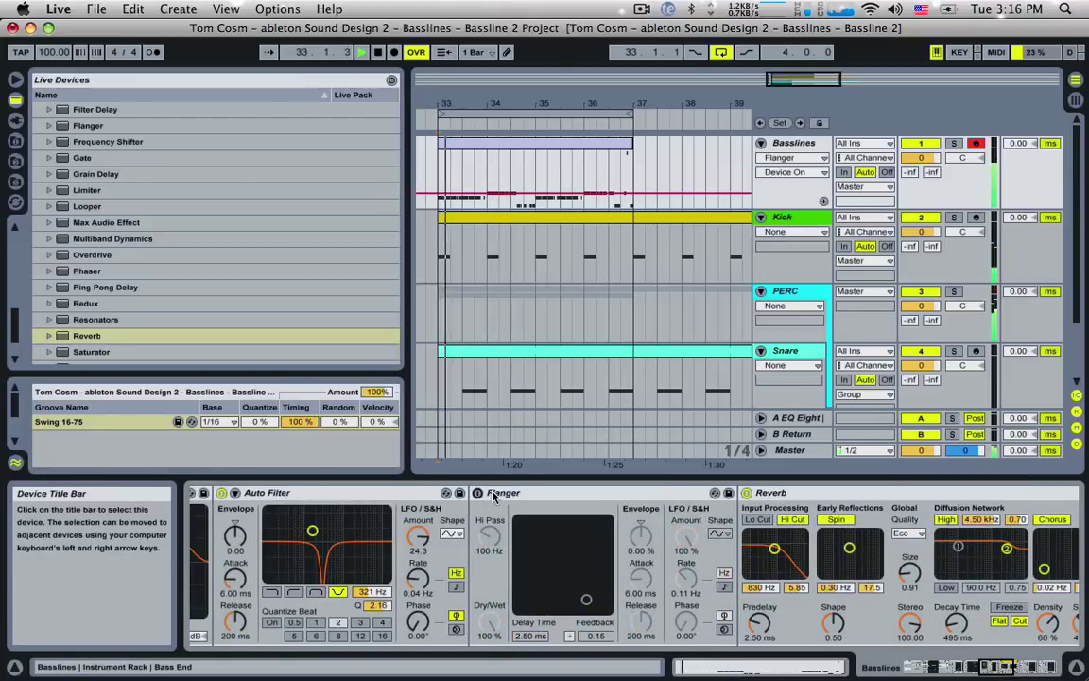
key("space")
Reshape Bass End's EQ Eight: band 4 at 671 Hz and 11.6 dB, band 2 lower, band 3 at 1.24 kHz and -2.46 dB; replay.
left_click_drag(996, 671, 976, 671)
left_click_drag(633, 519, 623, 539)
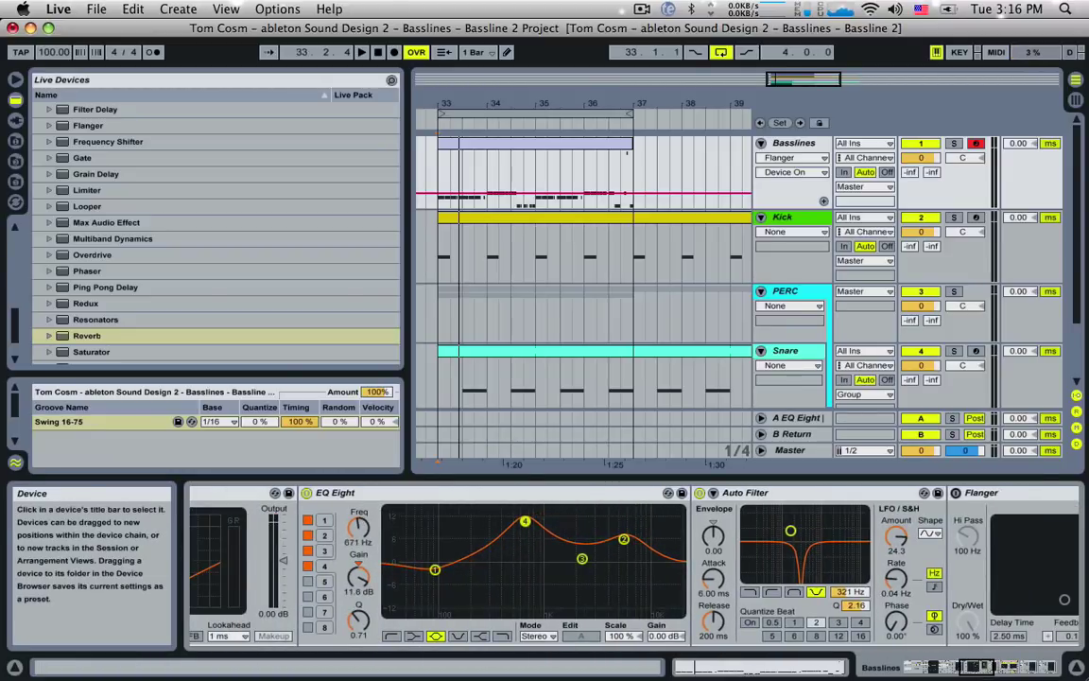
left_click_drag(583, 559, 552, 569)
key("space")
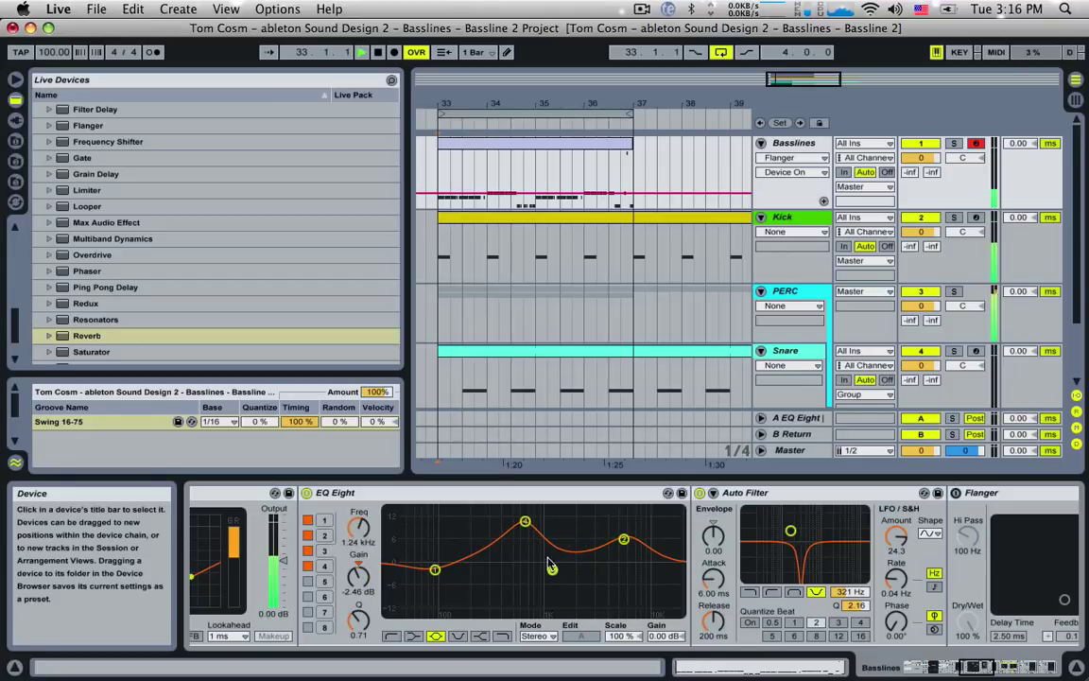
Make EQ Eight's band 1 a low cut at 130 Hz and move band 4 to 249 Hz and 8.36 dB while playing the loop.
left_click_drag(526, 520, 518, 515)
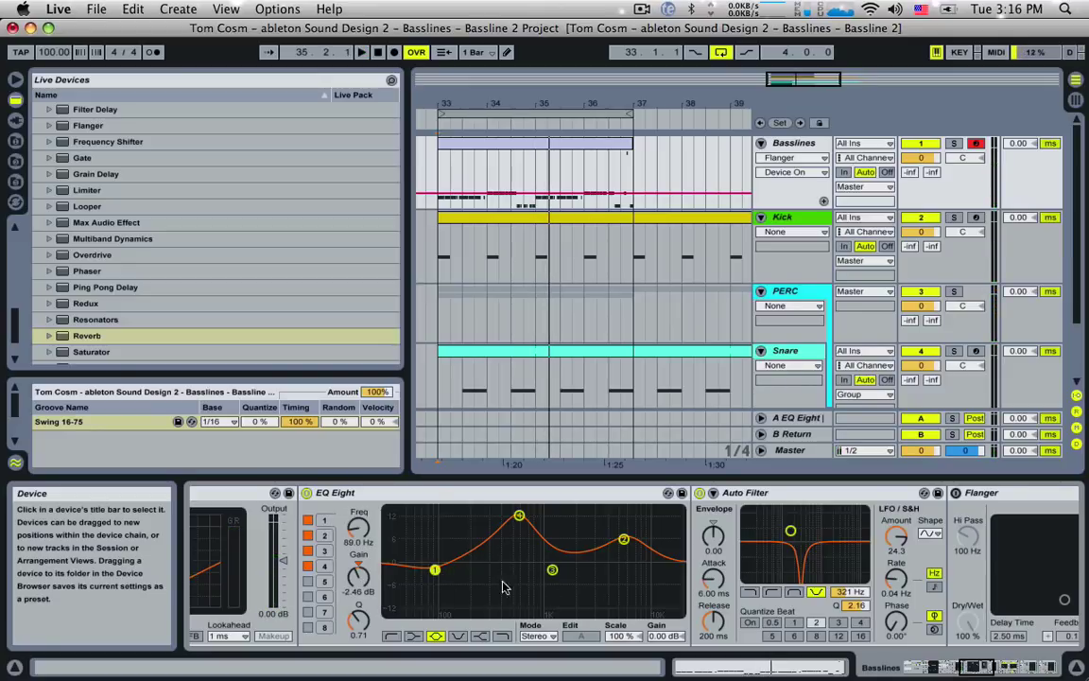
left_click(391, 636)
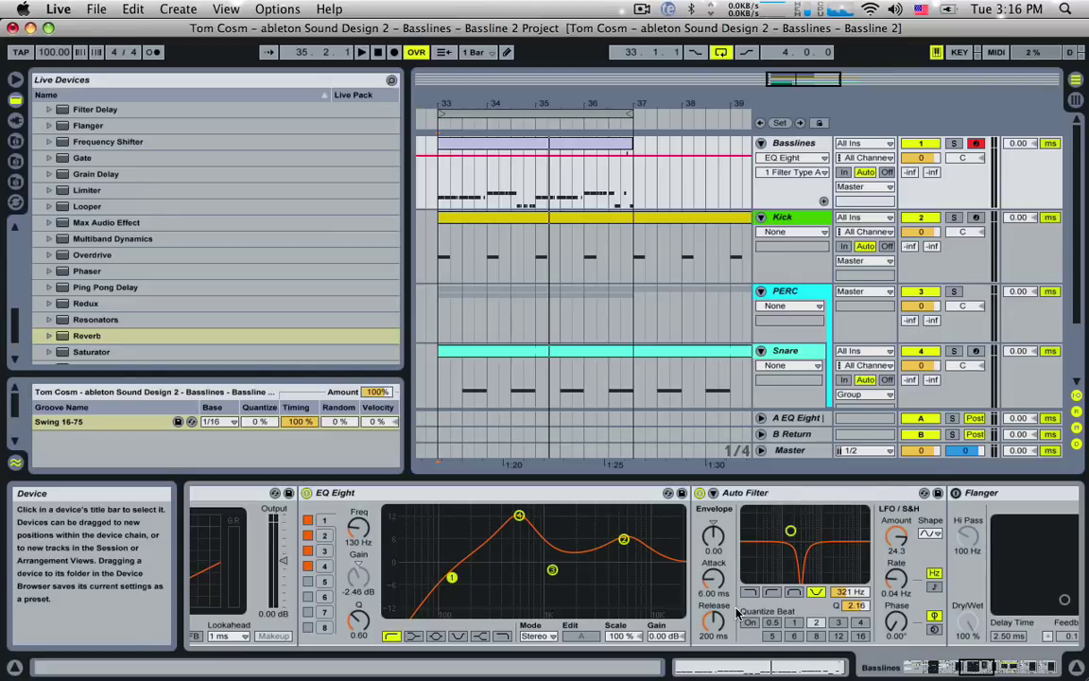
key("space")
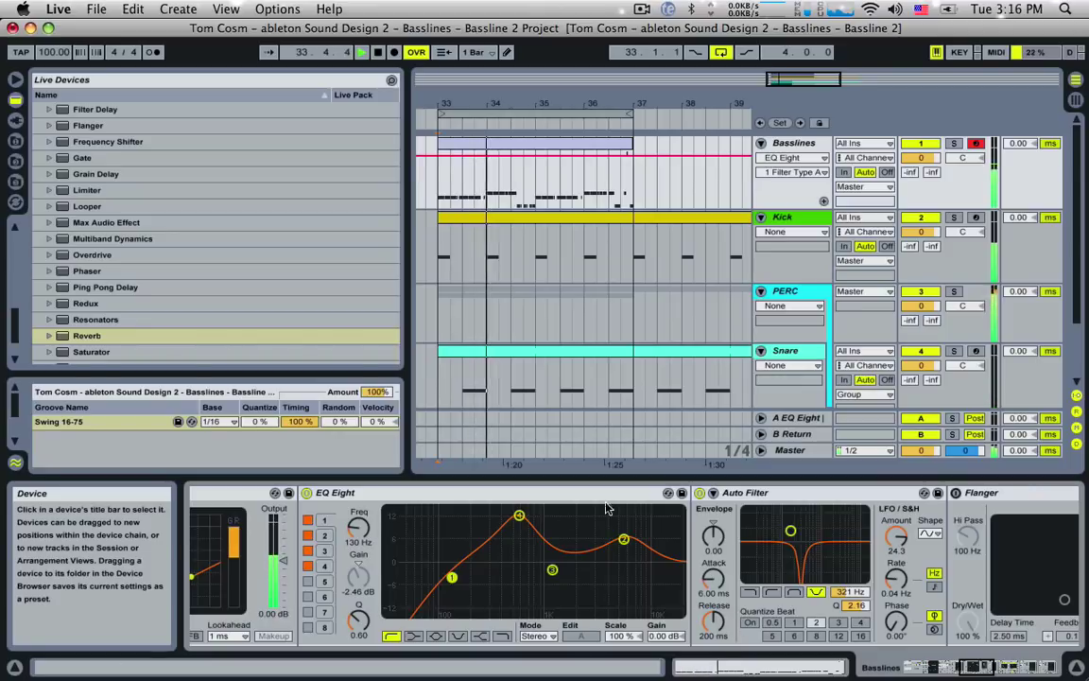
left_click_drag(519, 515, 480, 532)
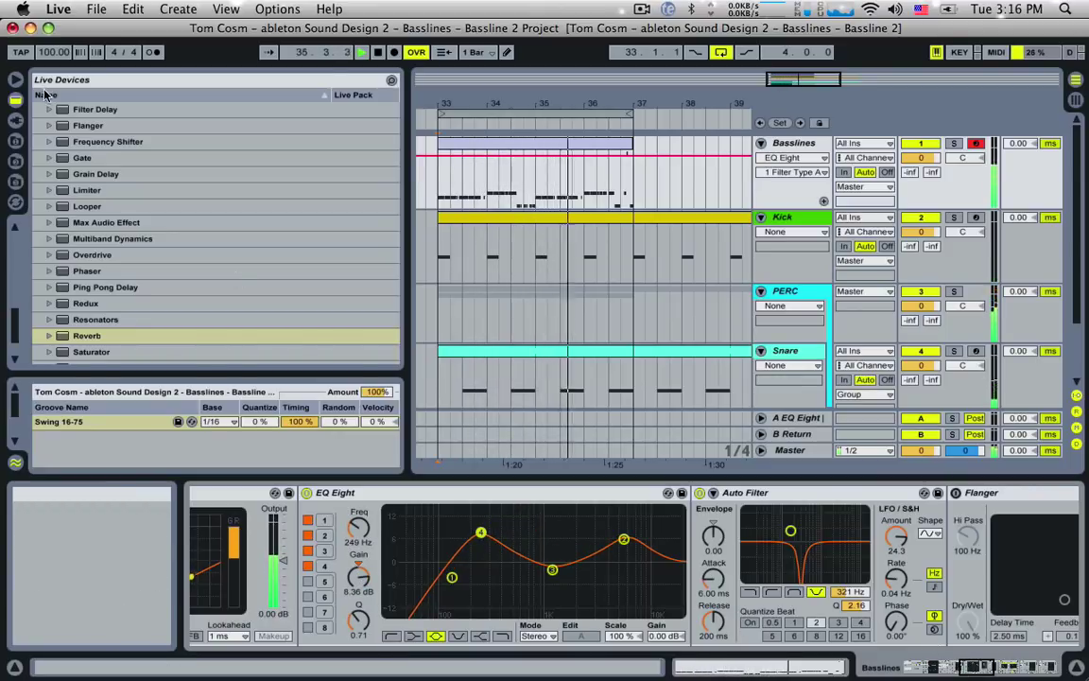
left_click(593, 151)
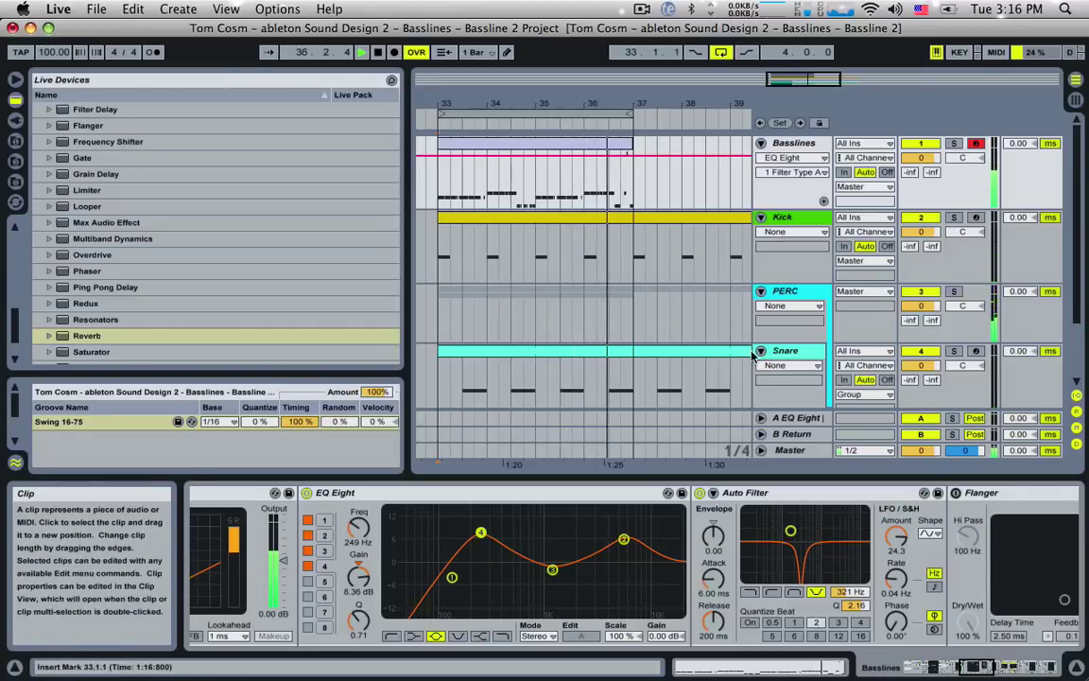
key("space")
Delete the Auto Filter and the Flanger from the Bass End chain.
left_click(747, 492)
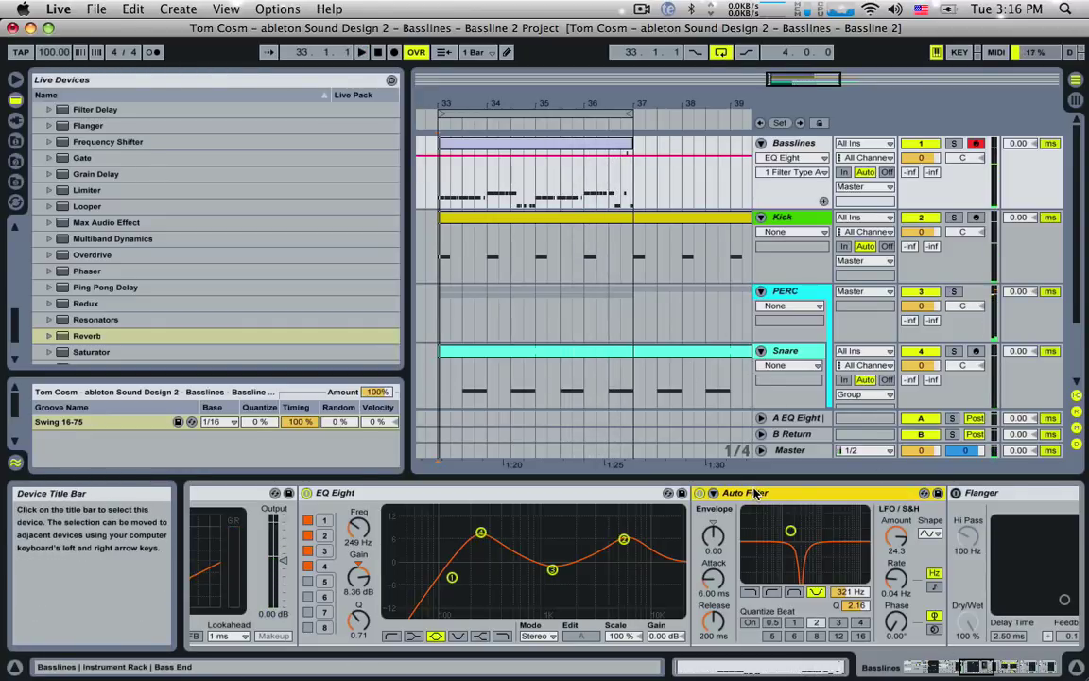
key("Delete")
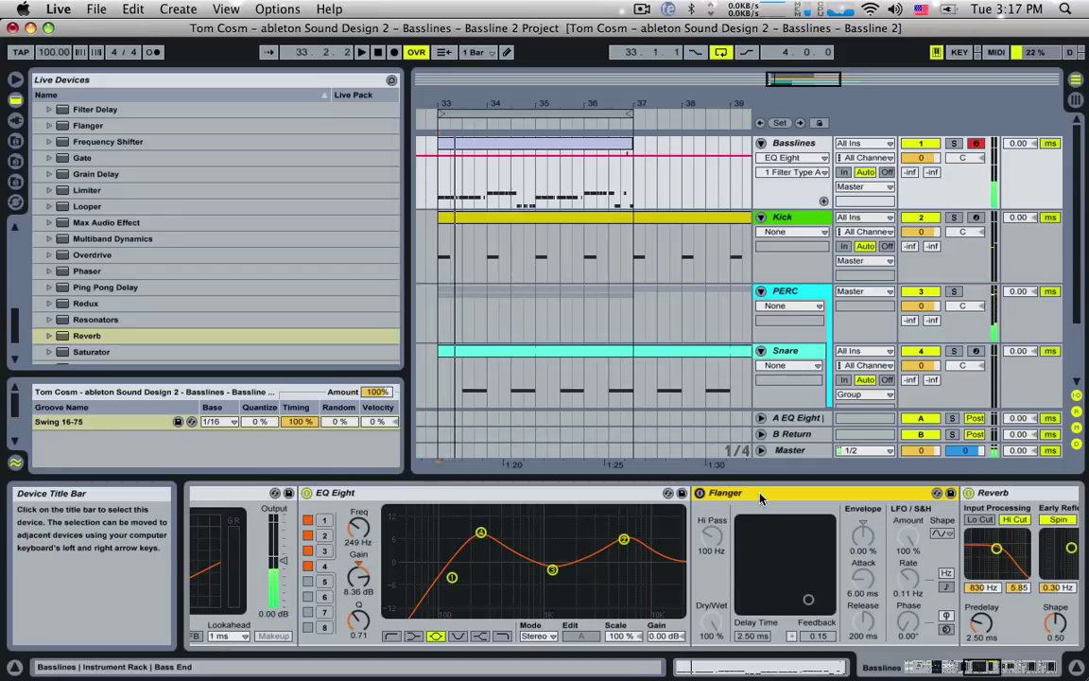
key("Delete")
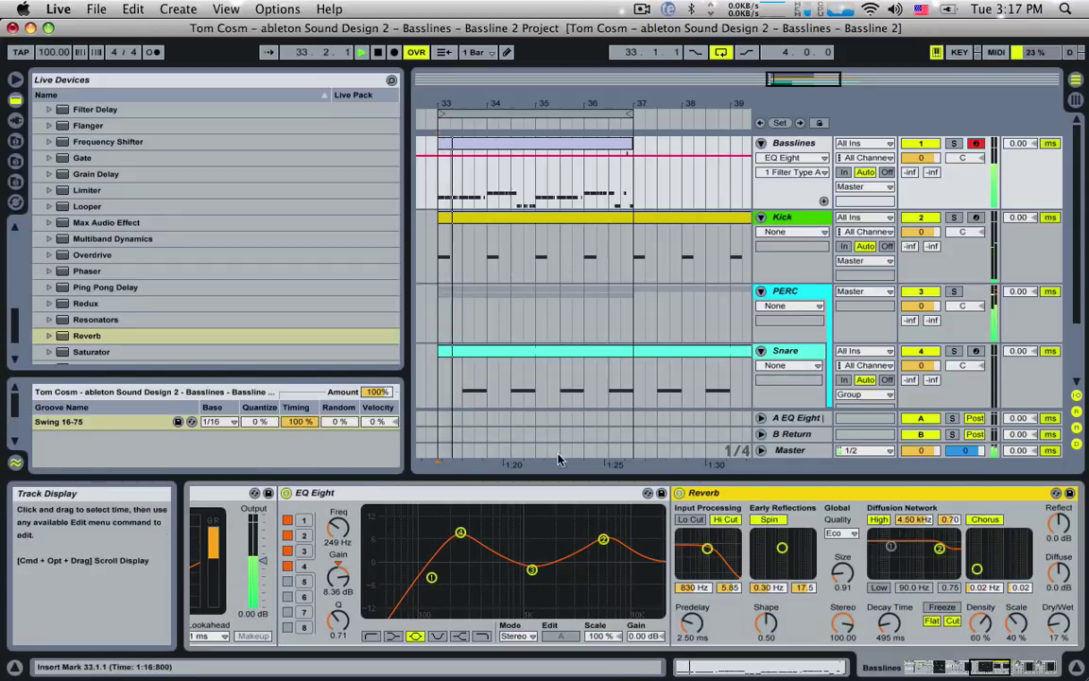
Solo the Bass End chain in the Instrument Rack and play the loop.
left_click(947, 667)
key("space")
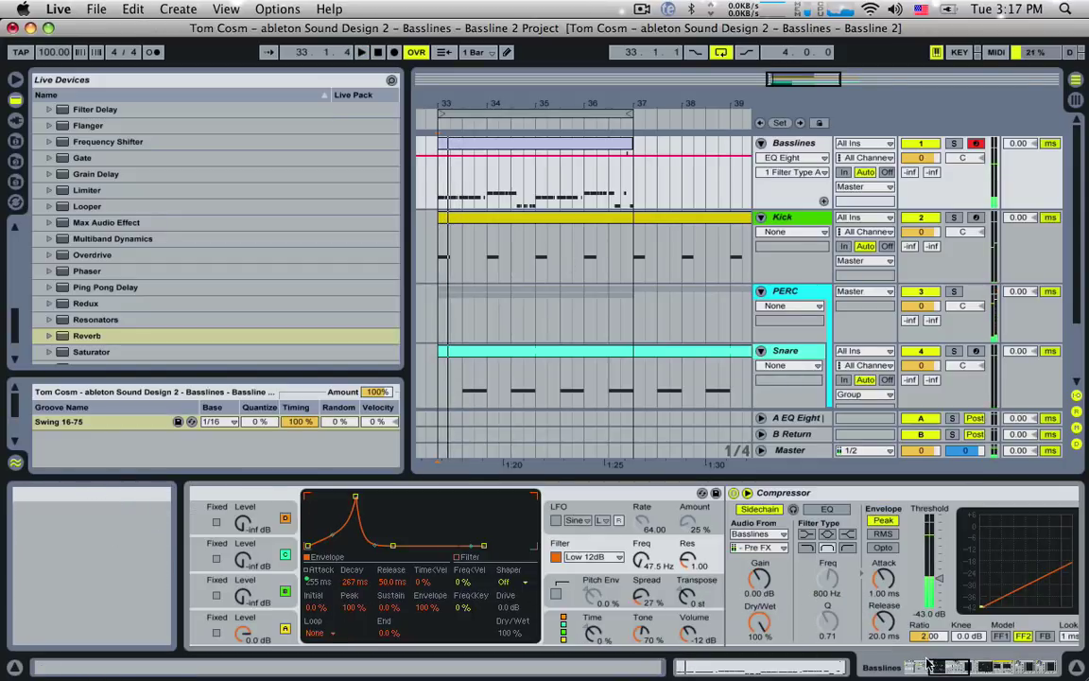
left_click(908, 666)
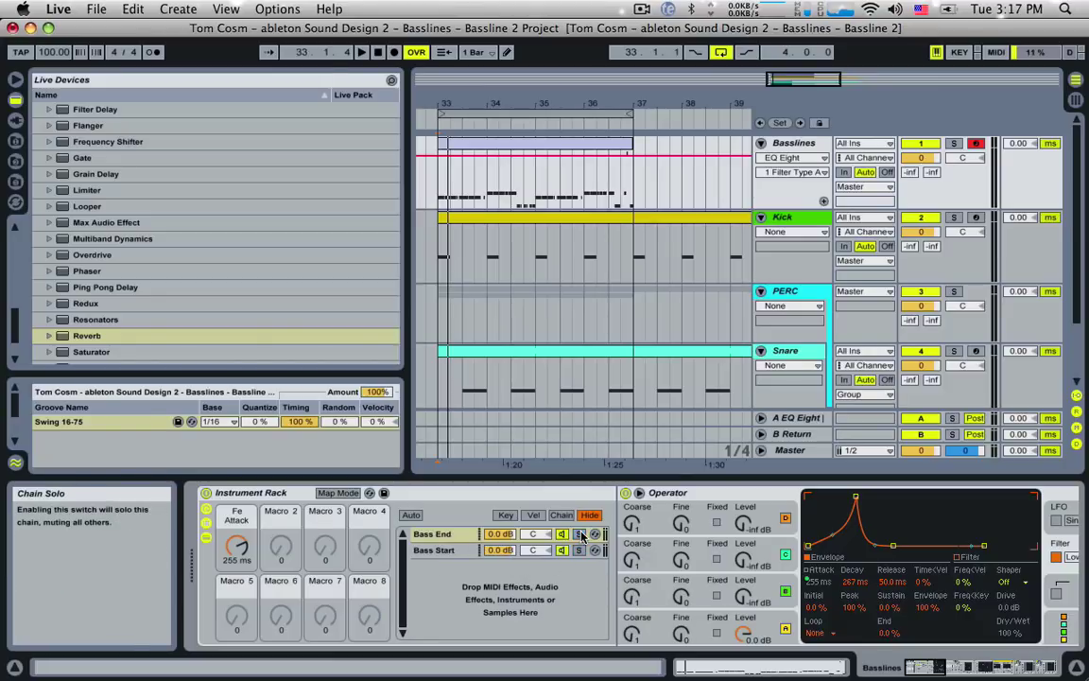
key("space")
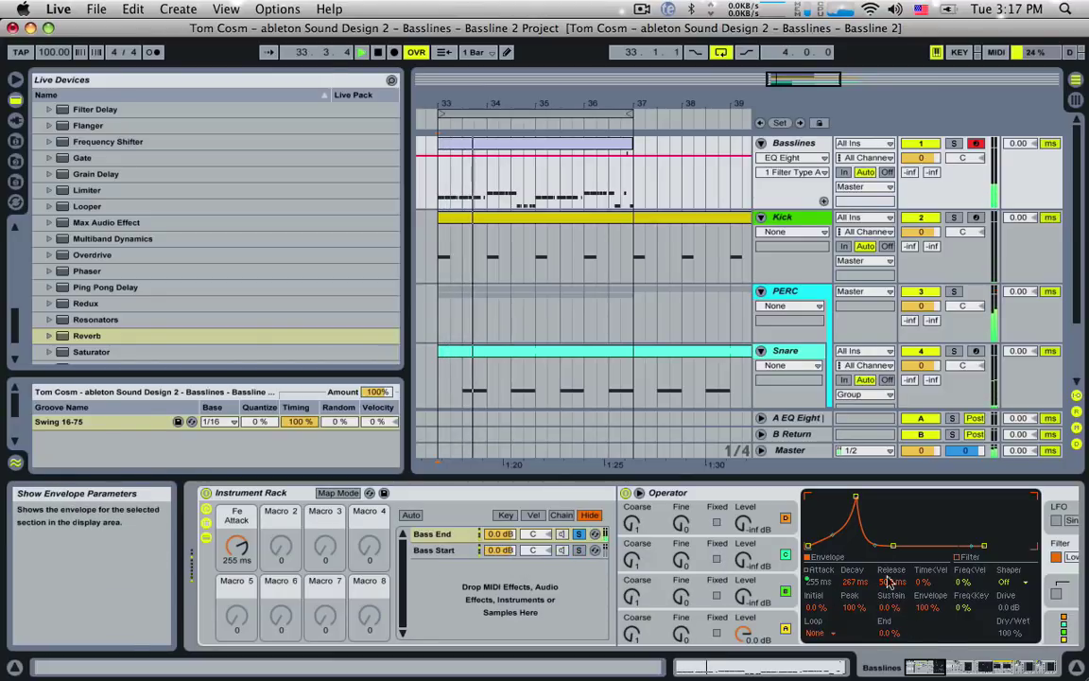
left_click(1011, 668)
left_click_drag(1011, 668, 1019, 667)
key("space")
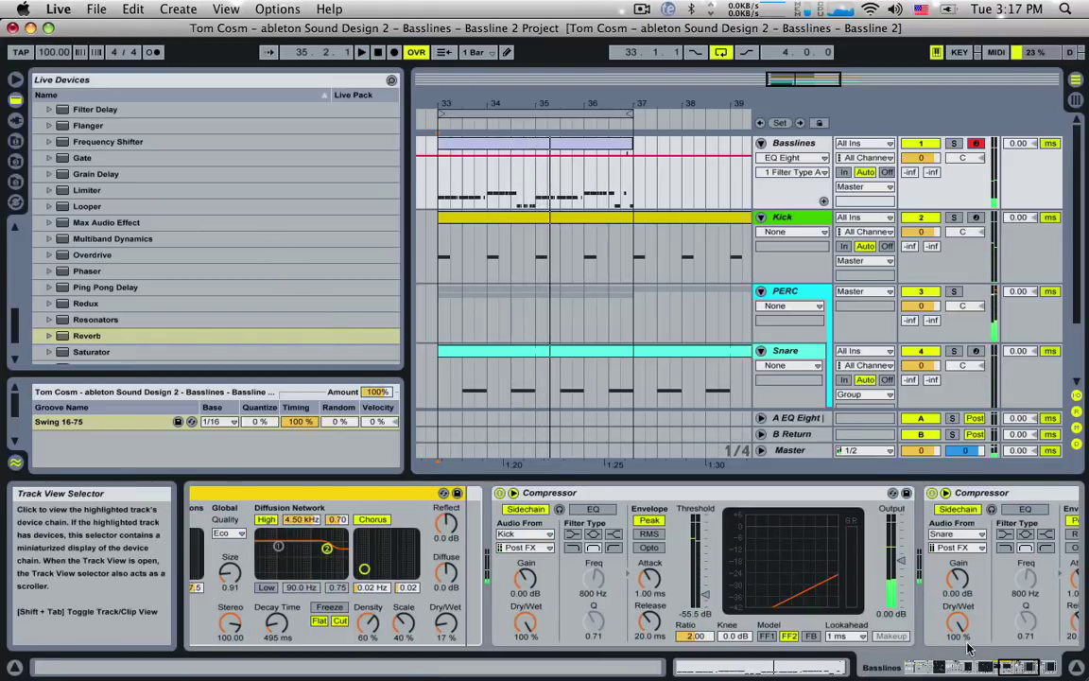
Insert a Limiter between Operator and the Compressor in the Bass End chain.
left_click(1001, 667)
left_click(1001, 667)
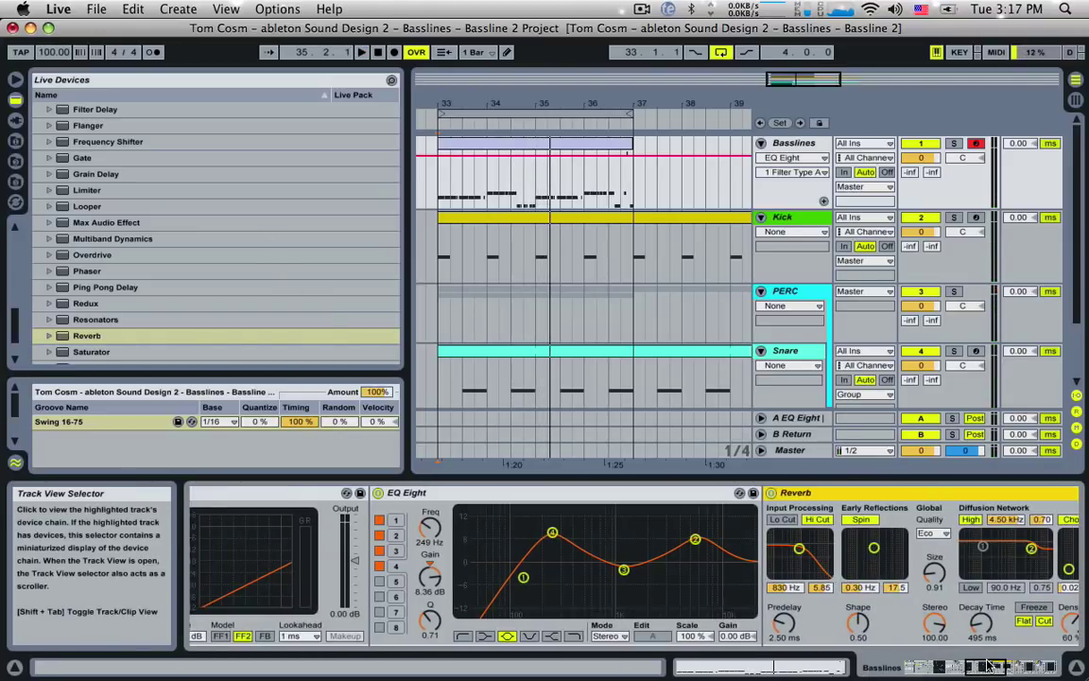
left_click(971, 665)
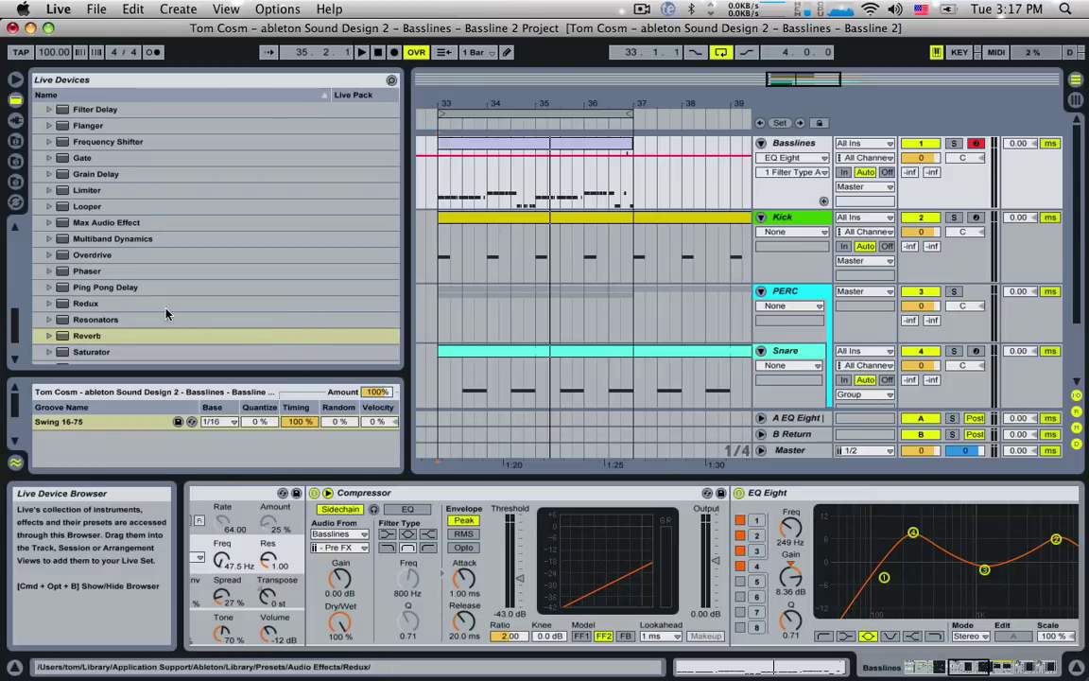
scroll(150, 276, "down", 5)
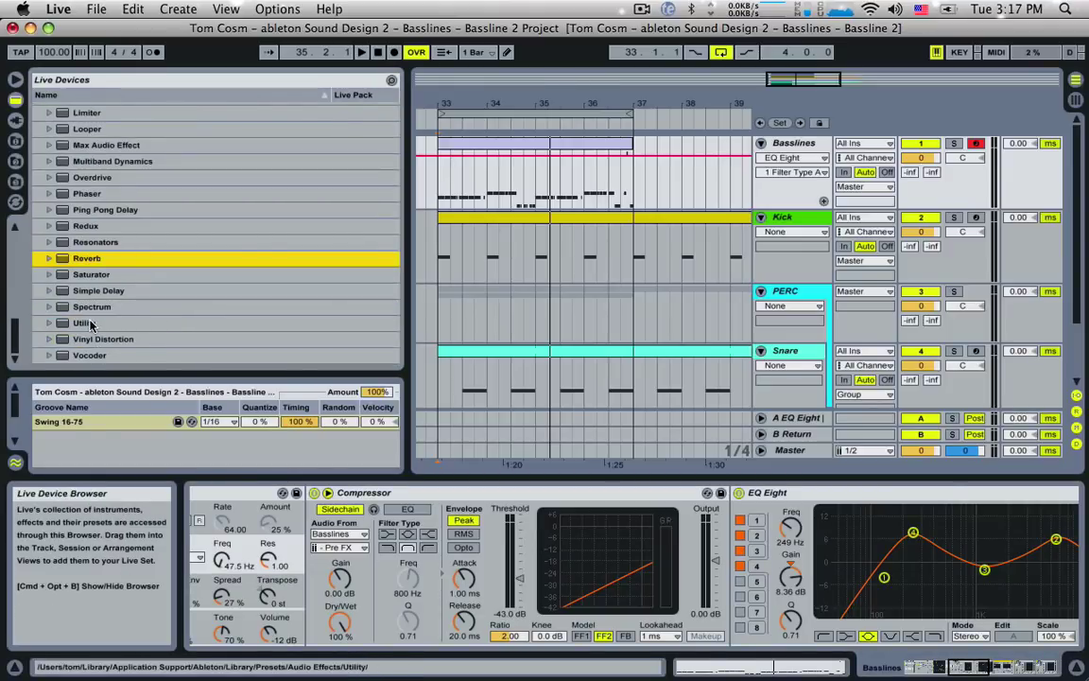
scroll(89, 171, "up", 2)
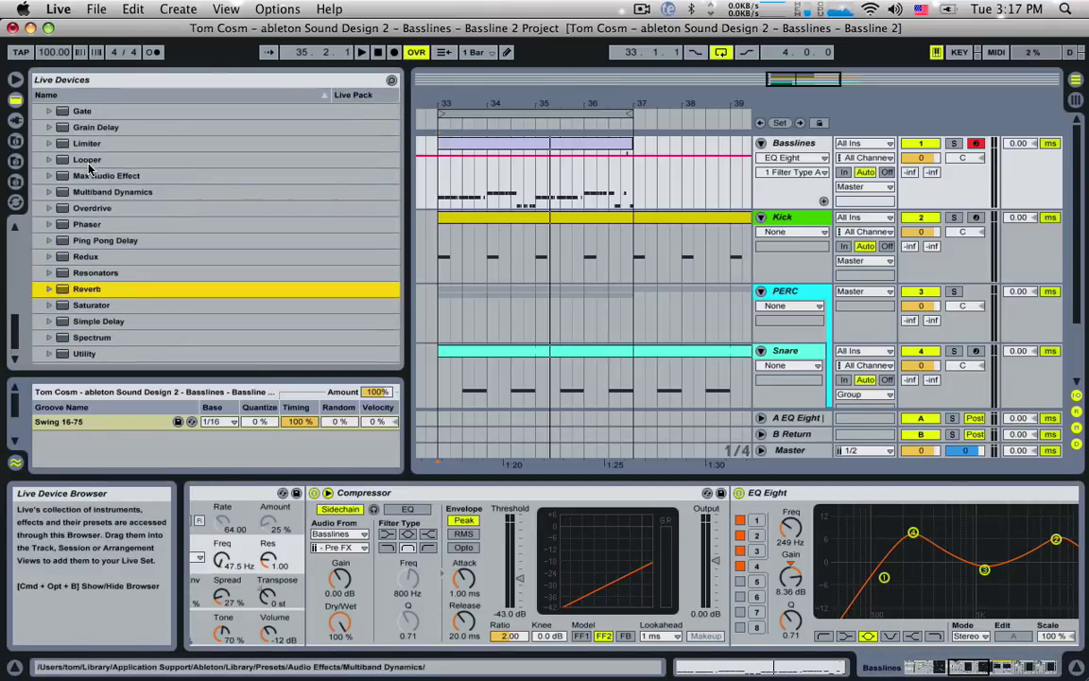
left_click(86, 147)
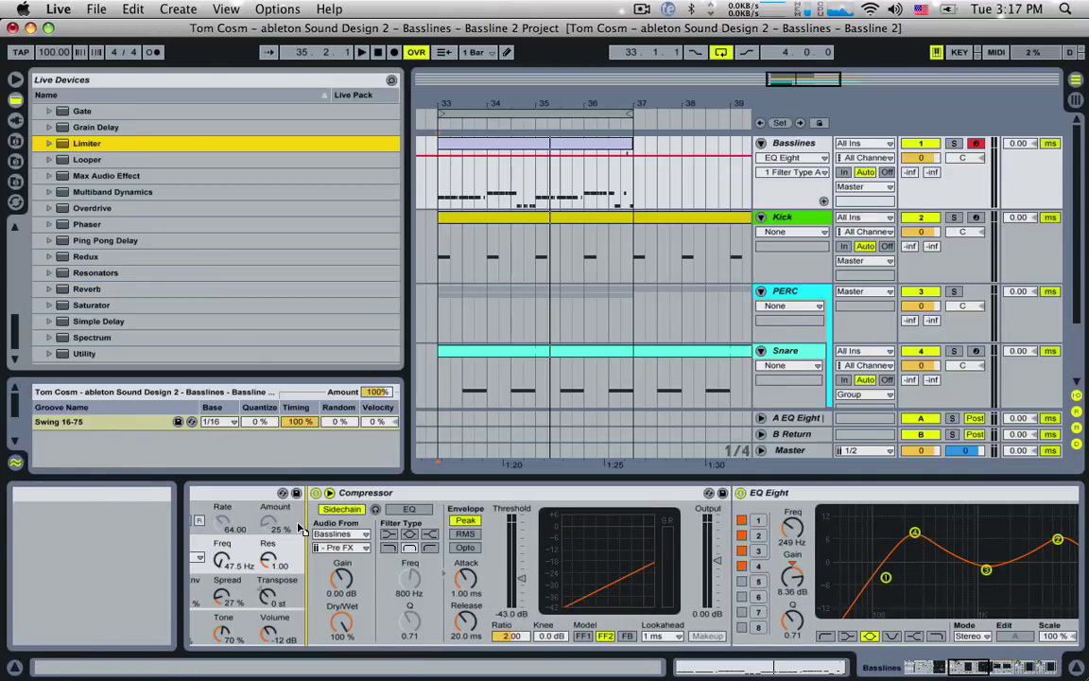
key("Return")
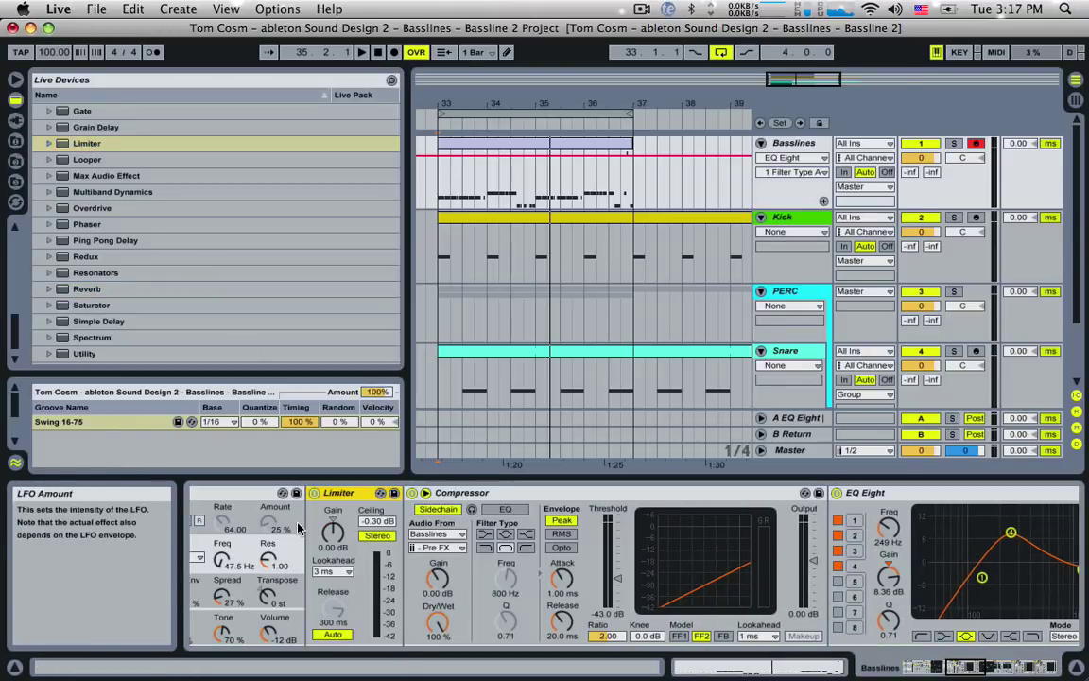
Raise the Limiter's gain to 11.4 dB and lower the Compressor's threshold slightly while playing the loop.
left_click_drag(333, 534, 332, 501)
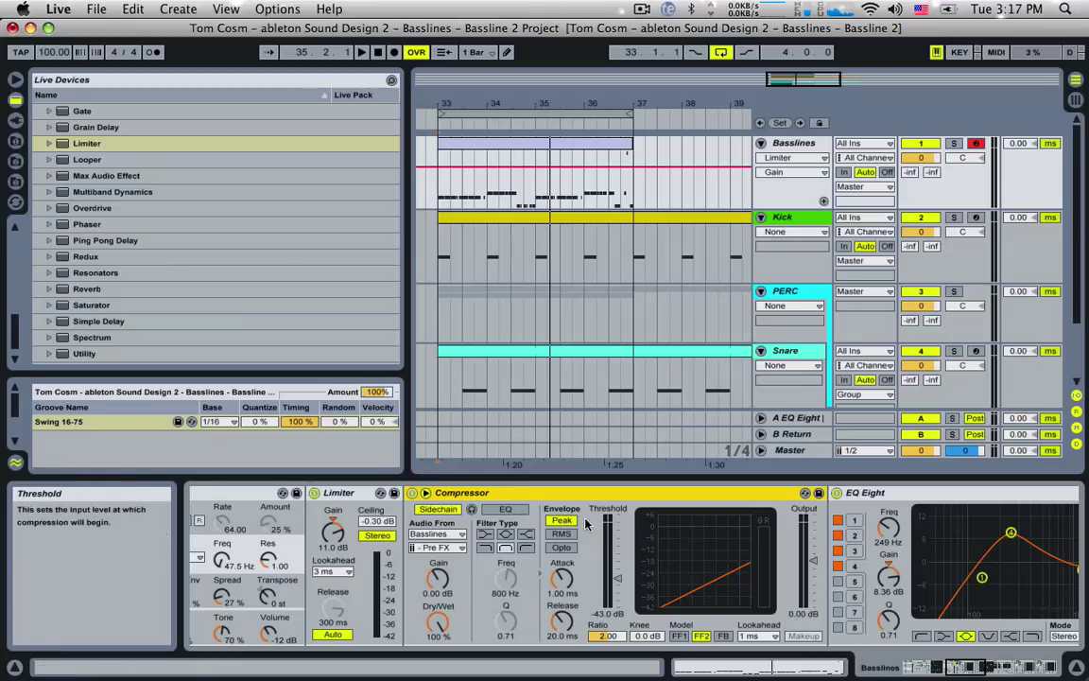
key("space")
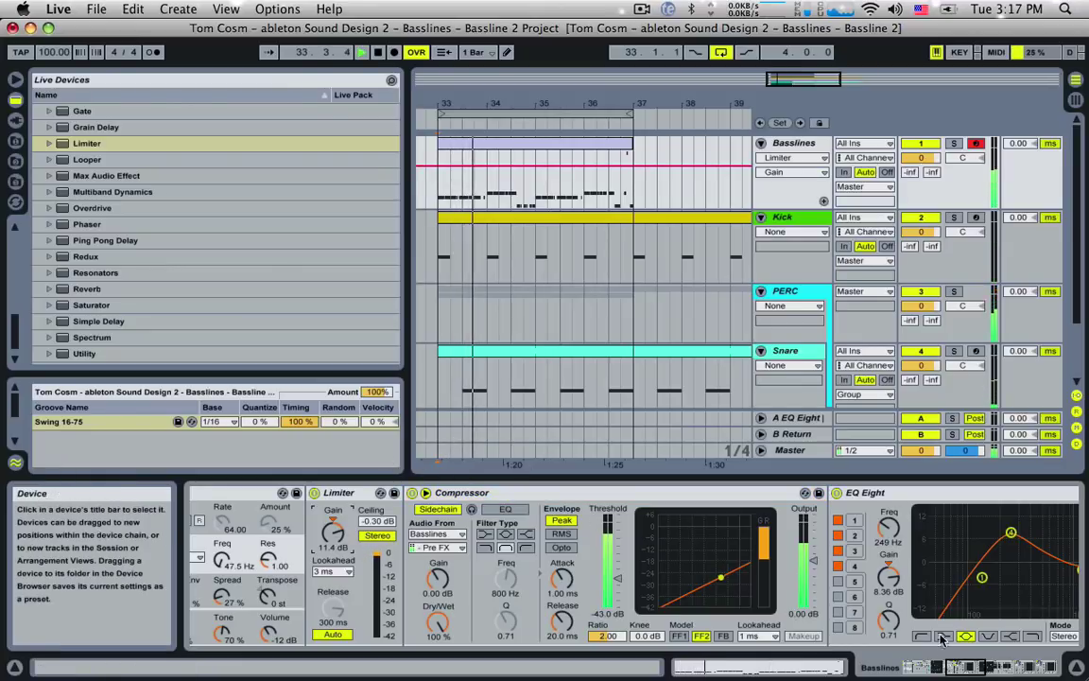
mouse_move(617, 579)
left_mouse_down()
mouse_move(617, 596)
mouse_move(617, 586)
left_mouse_up()
Adjust the Reverb's decay time and size while the loop plays.
left_click_drag(962, 667, 931, 666)
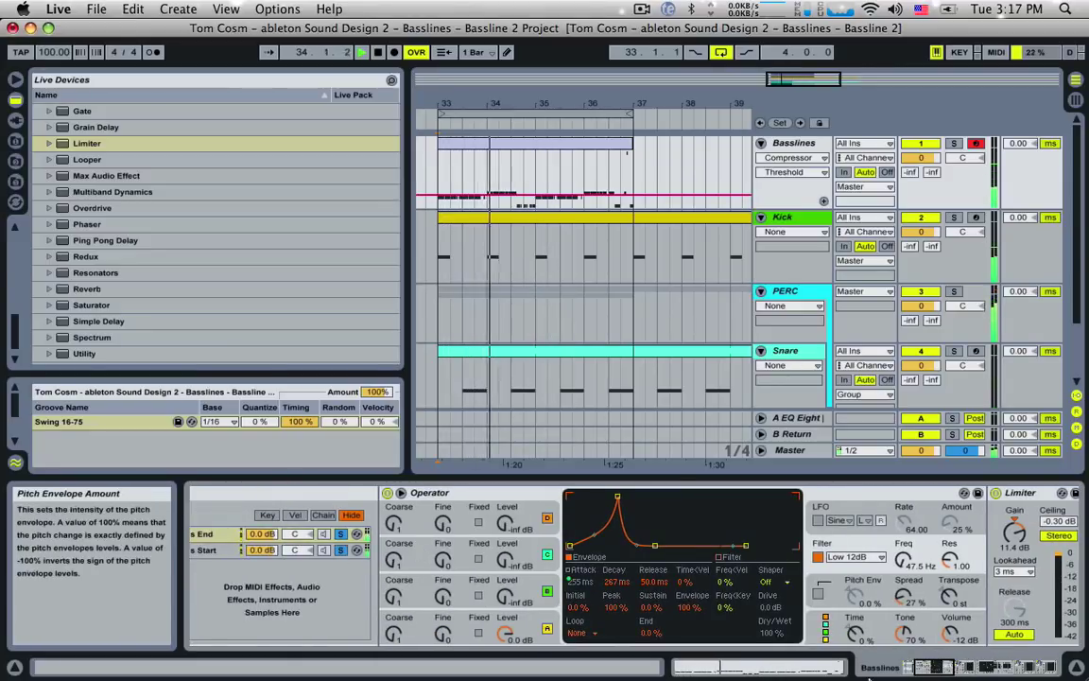
left_click_drag(929, 667, 985, 670)
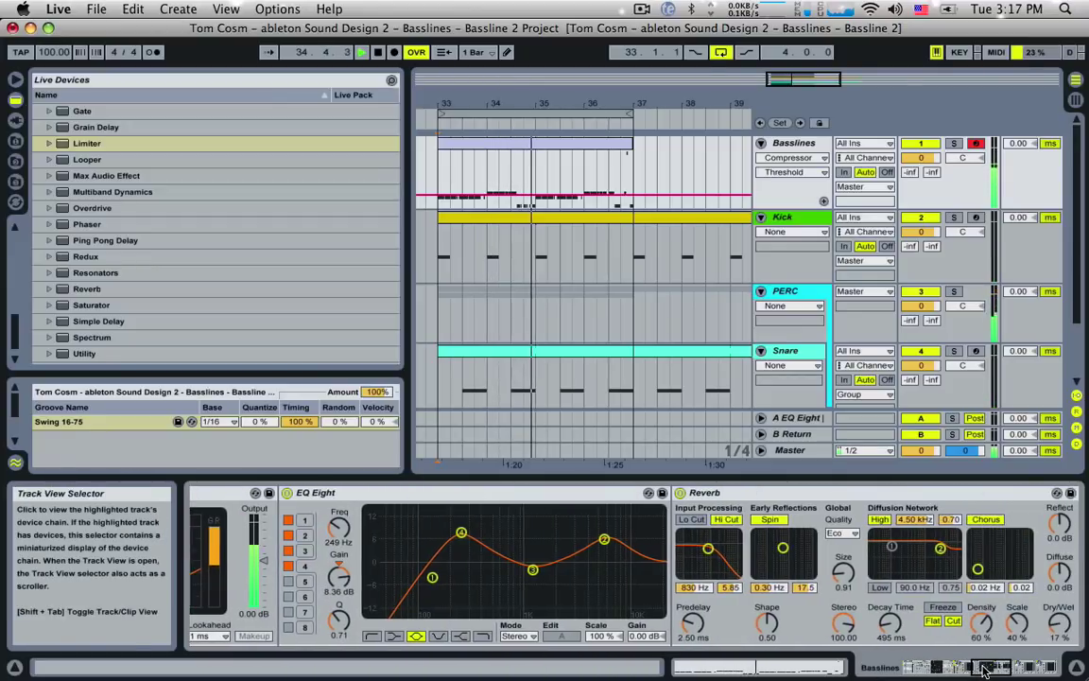
left_click_drag(887, 626, 846, 556)
left_click_drag(889, 621, 889, 647)
left_click_drag(849, 575, 849, 596)
left_click(889, 624)
Set the Instrument Rack's Fe Attack macro to 226 ms while the loop plays, and stop playback.
left_click_drag(989, 671, 915, 668)
left_click_drag(239, 549, 239, 520)
left_click_drag(818, 558, 818, 577)
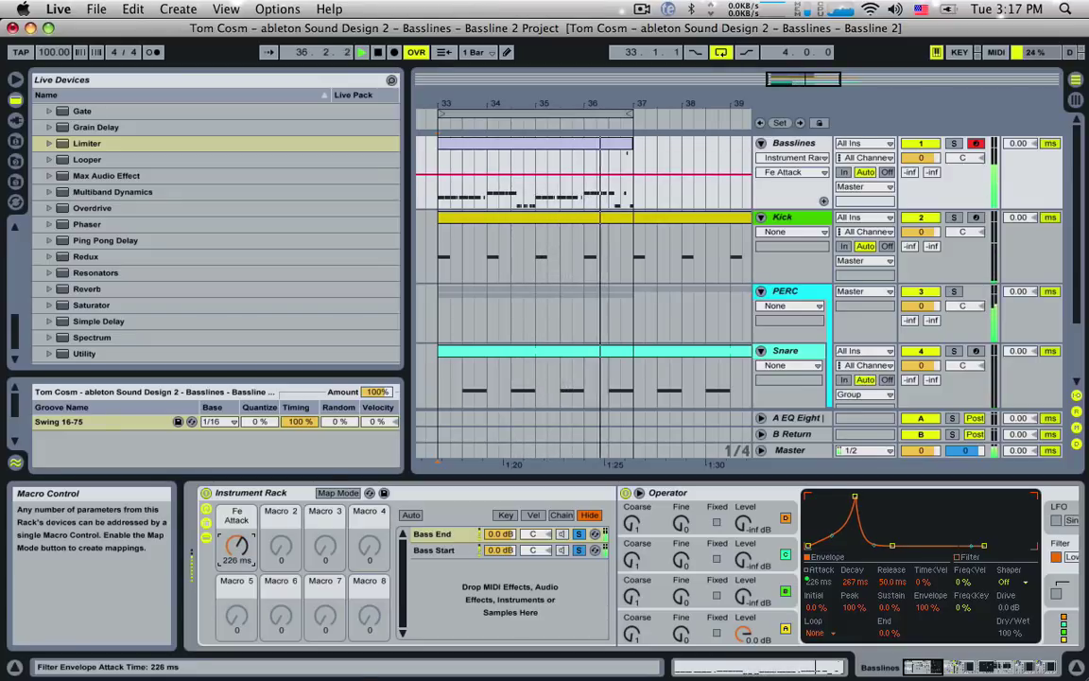
key("space")
Delete all notes in the Basslines clip and shorten its loop brace to one bar.
double_click(484, 143)
left_click(530, 481)
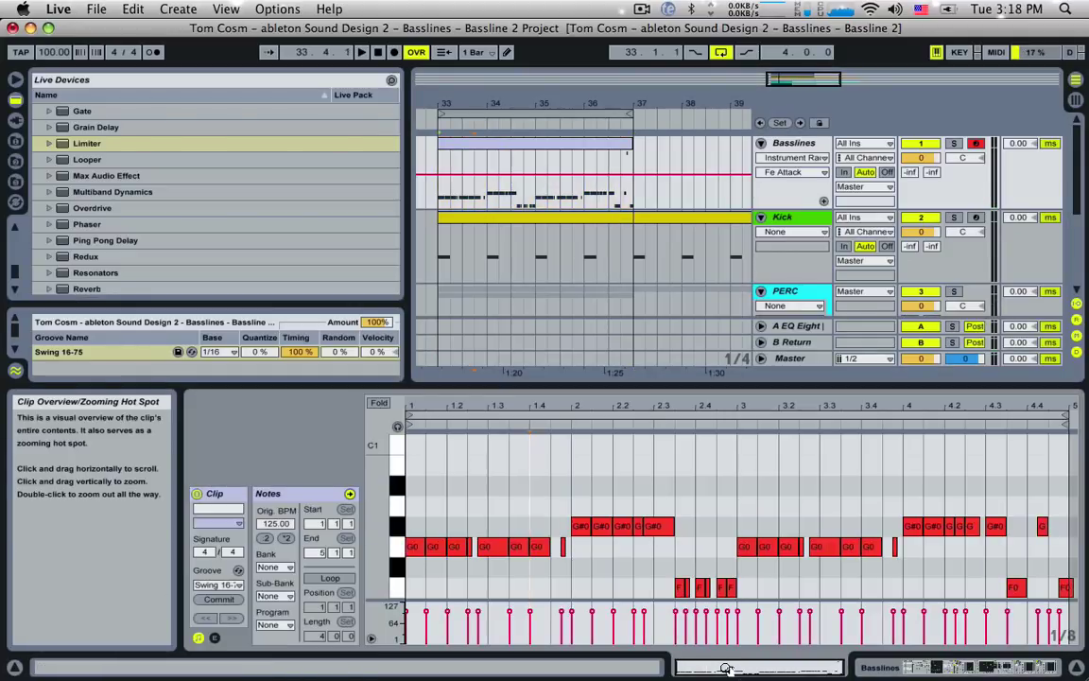
key("super+a")
key("Delete")
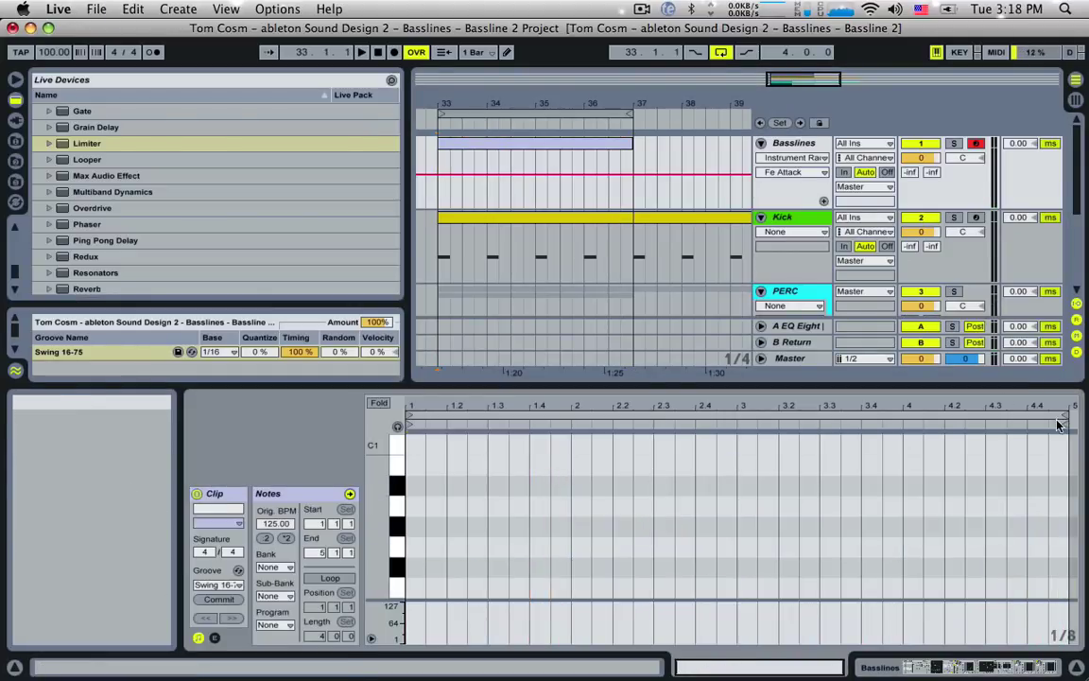
left_click_drag(1066, 417, 636, 416)
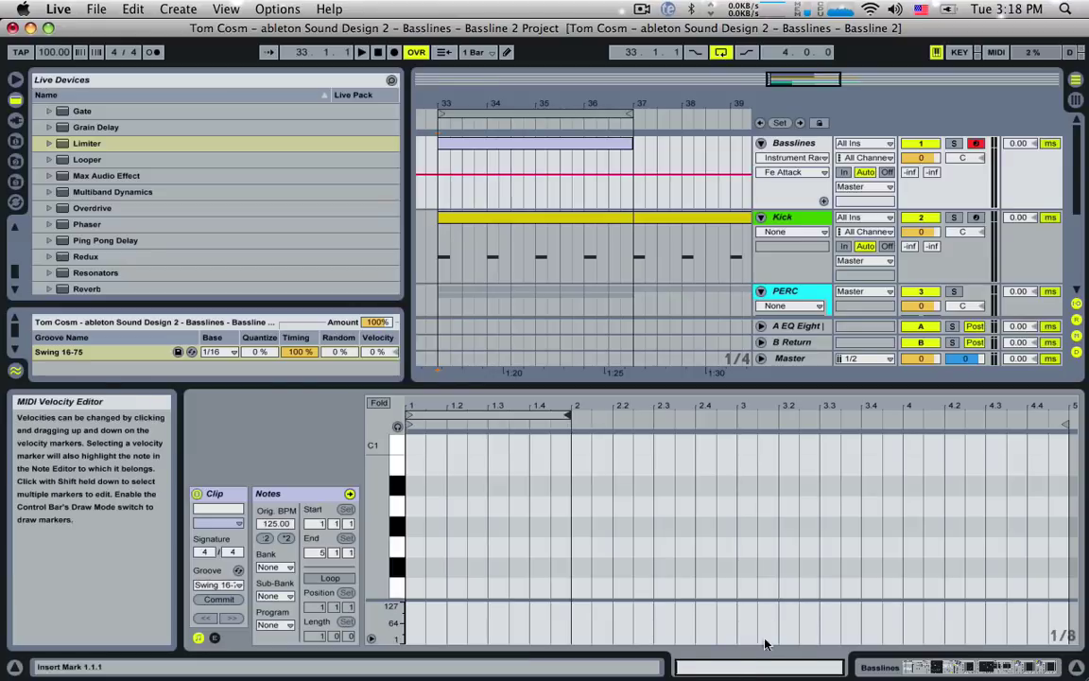
left_click_drag(718, 666, 719, 680)
Add a G0 note three sixteenths long at 1.1.2 and short G0 notes at 1.2.2, 1.2.3 and 1.2.4.
key("space")
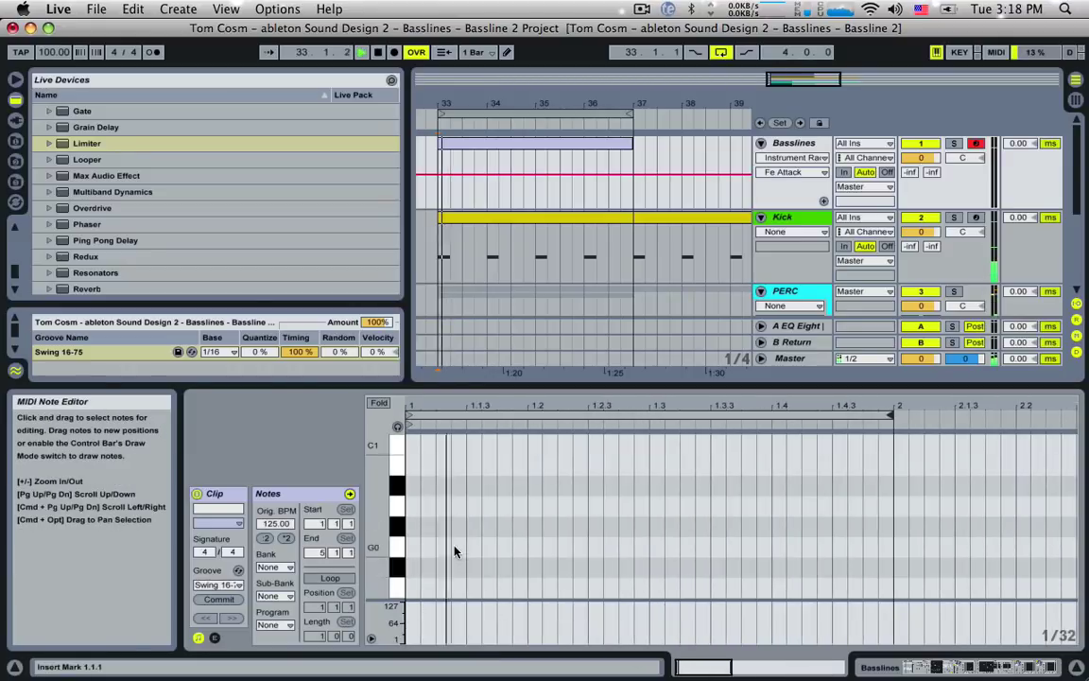
left_click_drag(449, 548, 594, 549)
double_click(564, 546)
key("Right")
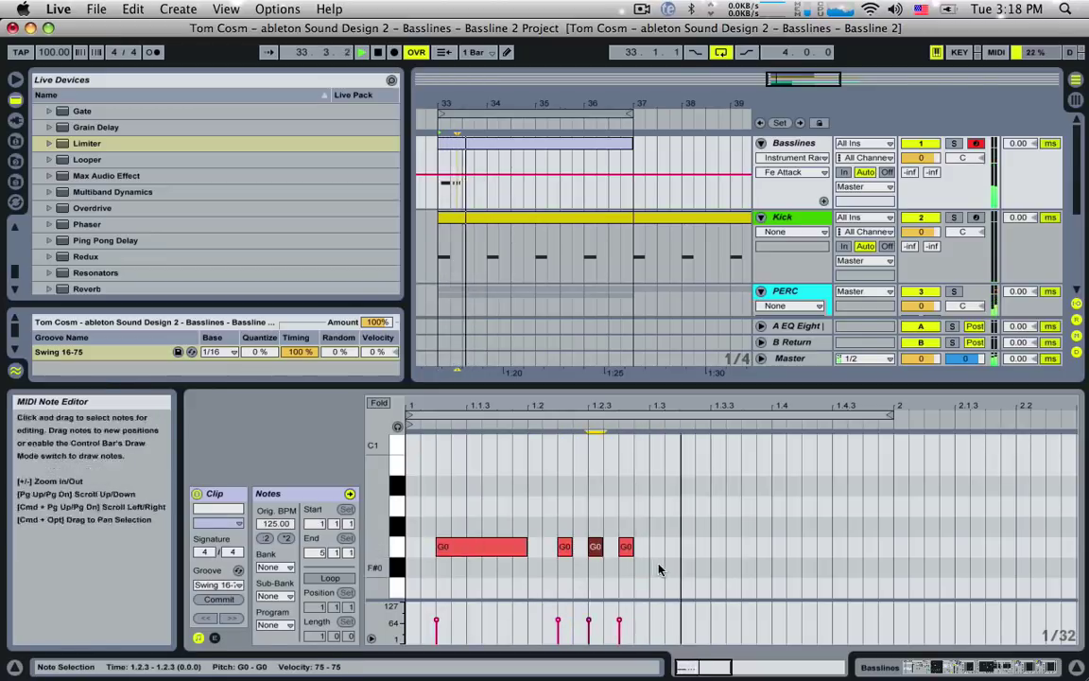
Add a descending run of short notes, D1 at 1.3.2, C1 at 1.3.3 and A#0 at 1.3.4, followed by a note at 1.4.1.
scroll(698, 481, "up", 2)
key("space")
double_click(687, 443)
double_click(717, 484)
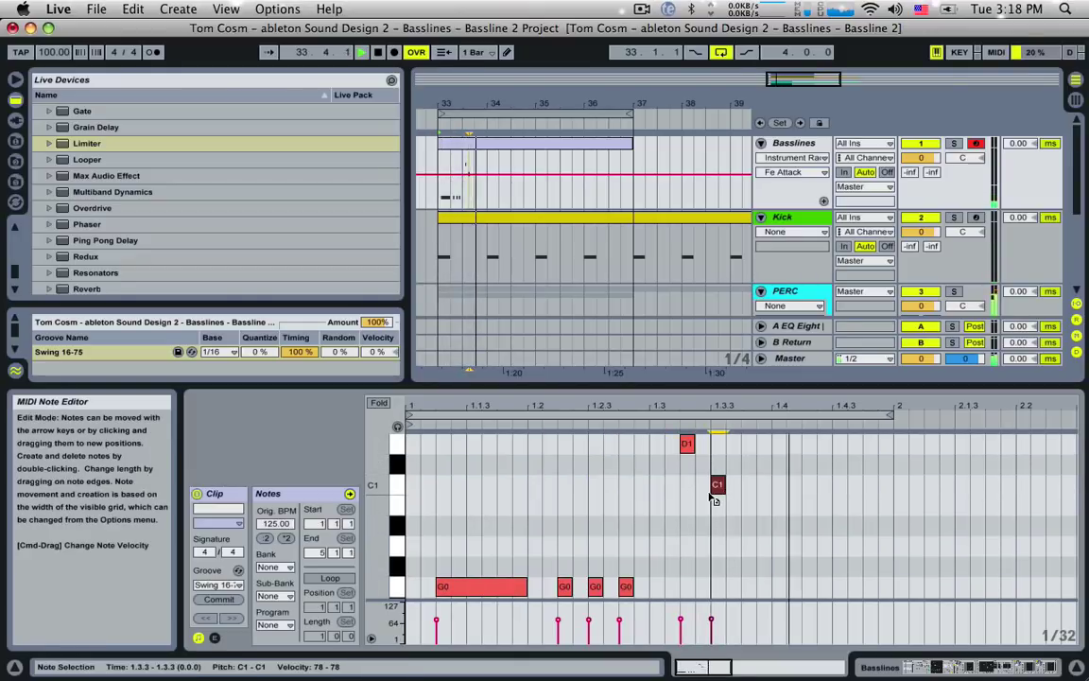
double_click(748, 524)
double_click(793, 587)
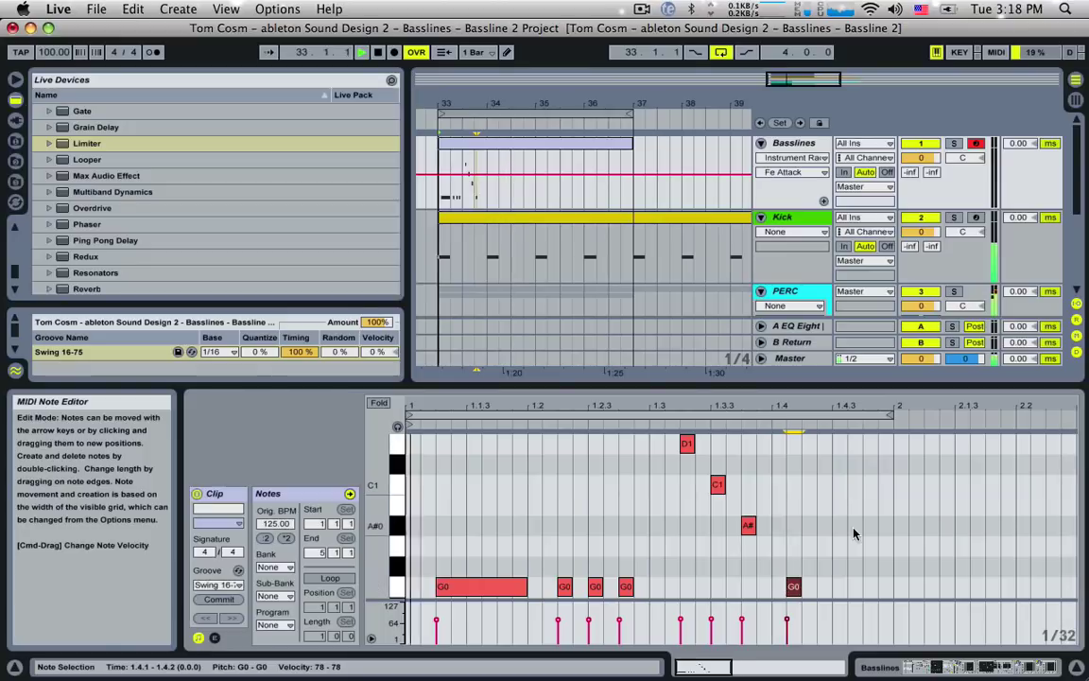
scroll(853, 534, "down", 1)
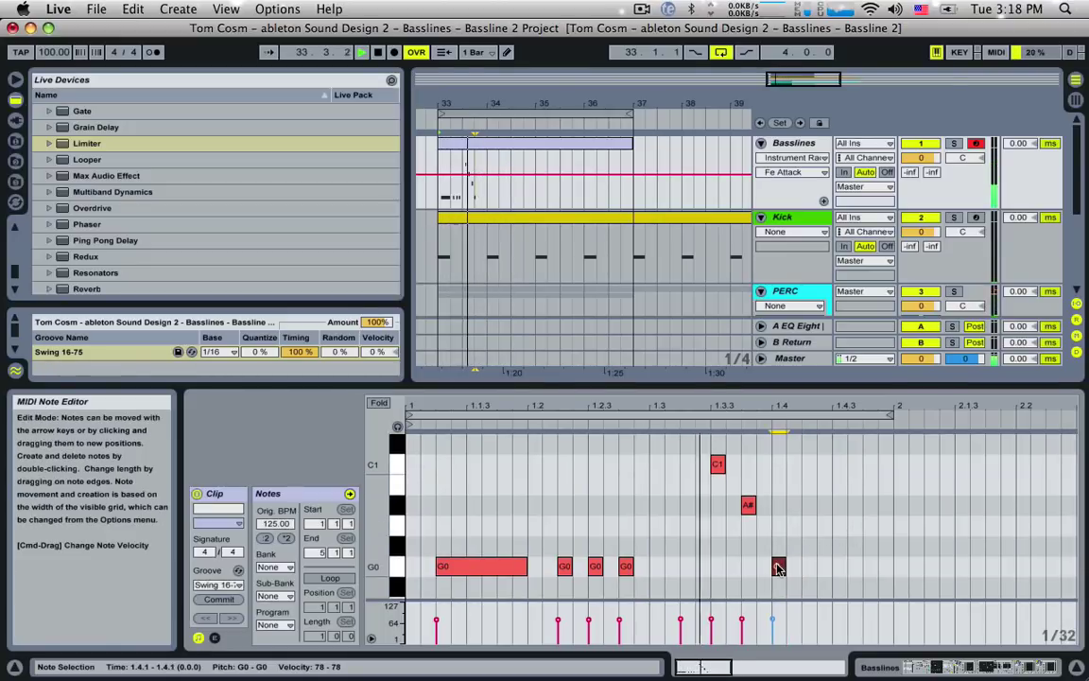
Continue the run with A0 at 1.4.1, G#0 at 1.4.2 and a long G0 at 1.4.3, and lengthen C1 to a full sixteenth.
scroll(799, 573, "down", 2)
left_click_drag(781, 530, 893, 525)
double_click(840, 526)
scroll(737, 492, "up", 2)
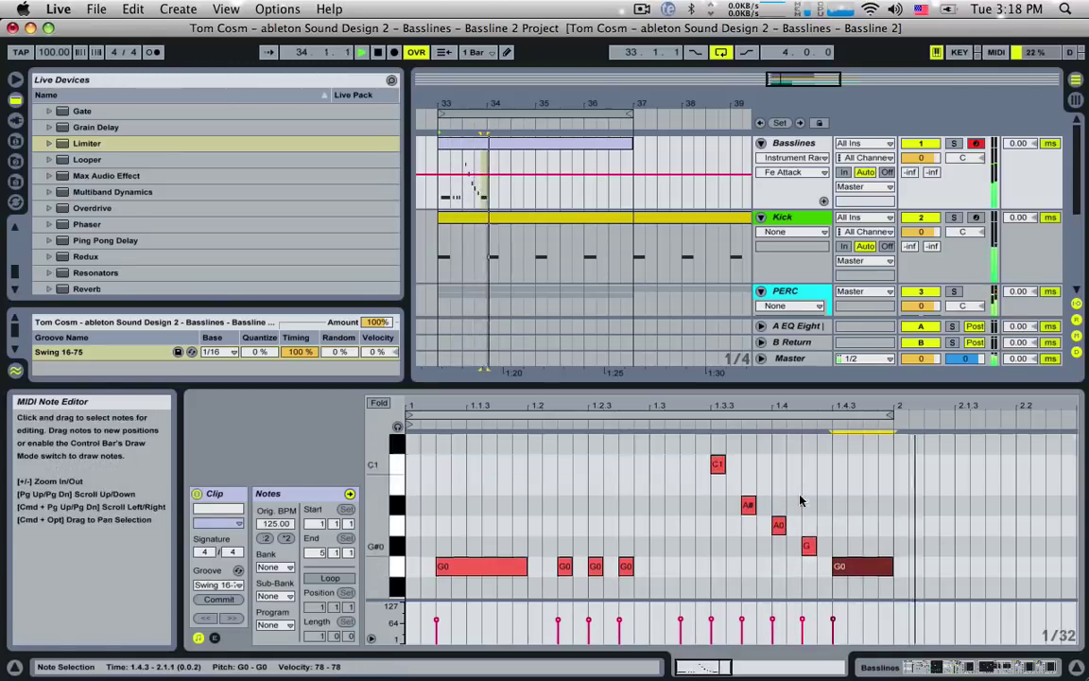
left_click_drag(724, 463, 740, 463)
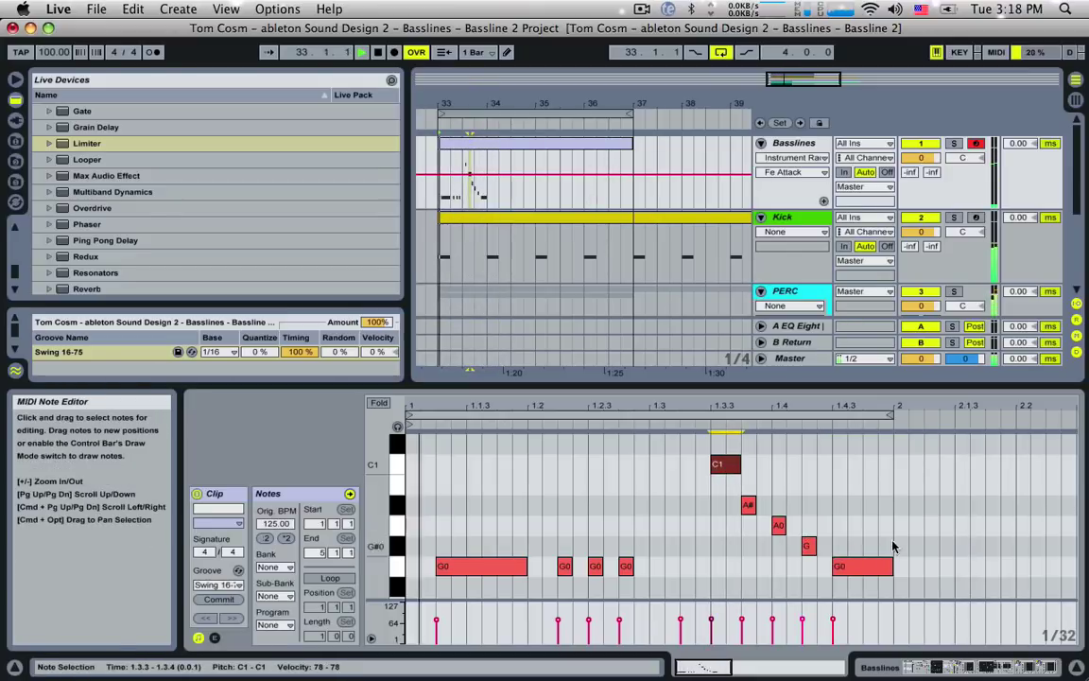
key("space")
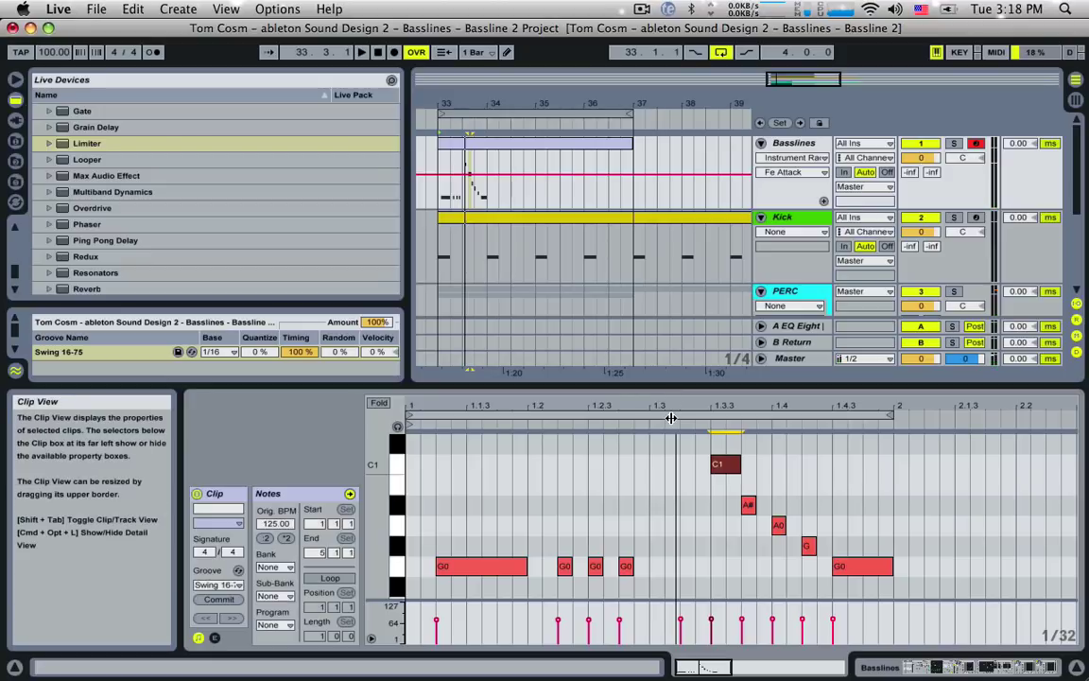
Turn on the clip's loop with a four-bar length and extend the G0 note at 1.2.4 to 1.3.3.
right_click(677, 423)
left_click(682, 427)
key("space")
mouse_move(762, 668)
left_mouse_down()
mouse_move(762, 633)
mouse_move(762, 667)
left_mouse_up()
left_click_drag(598, 570, 661, 571)
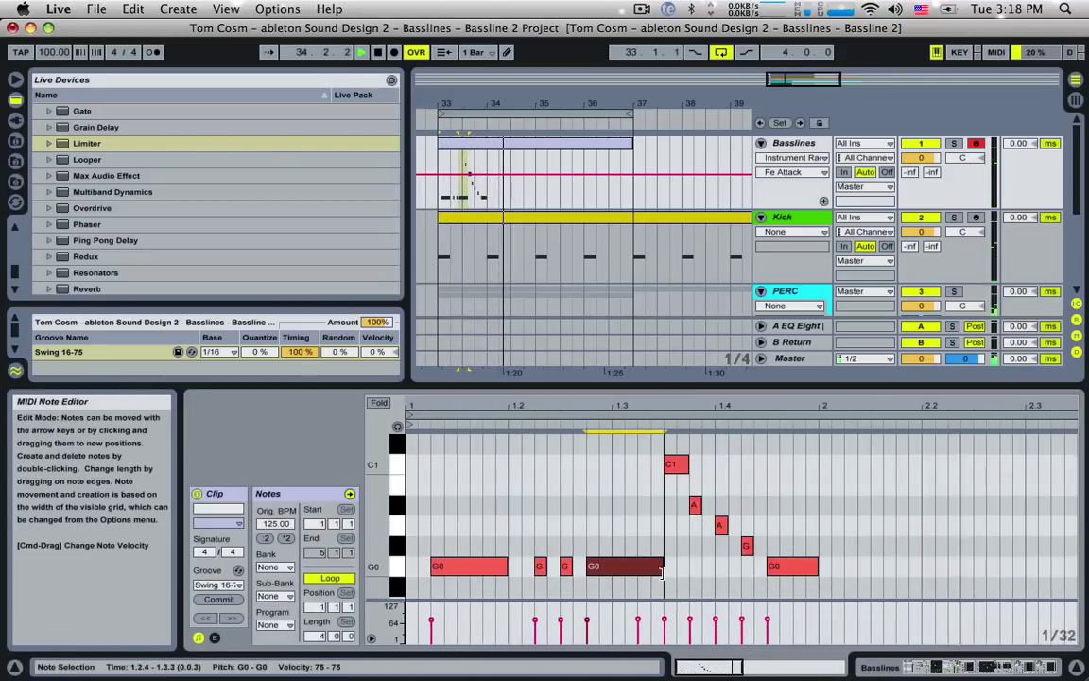
Shorten the clip's loop to one bar and trim the G0 note at 1.2.4 to end at 1.3.1.
left_click_drag(728, 666, 728, 634)
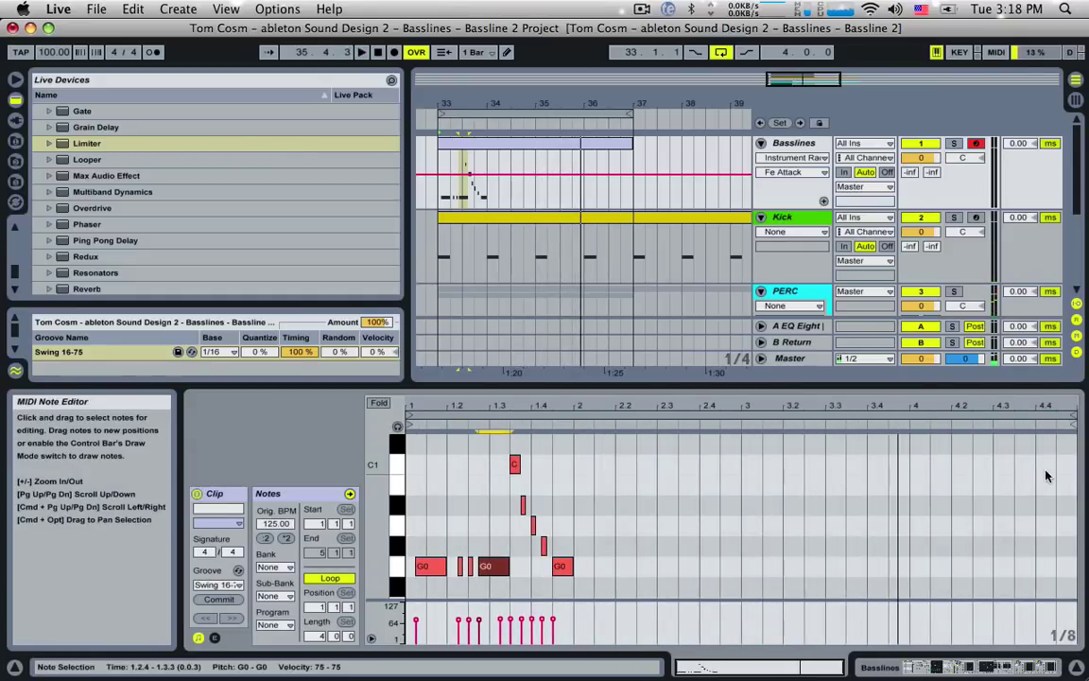
left_click_drag(1072, 416, 580, 422)
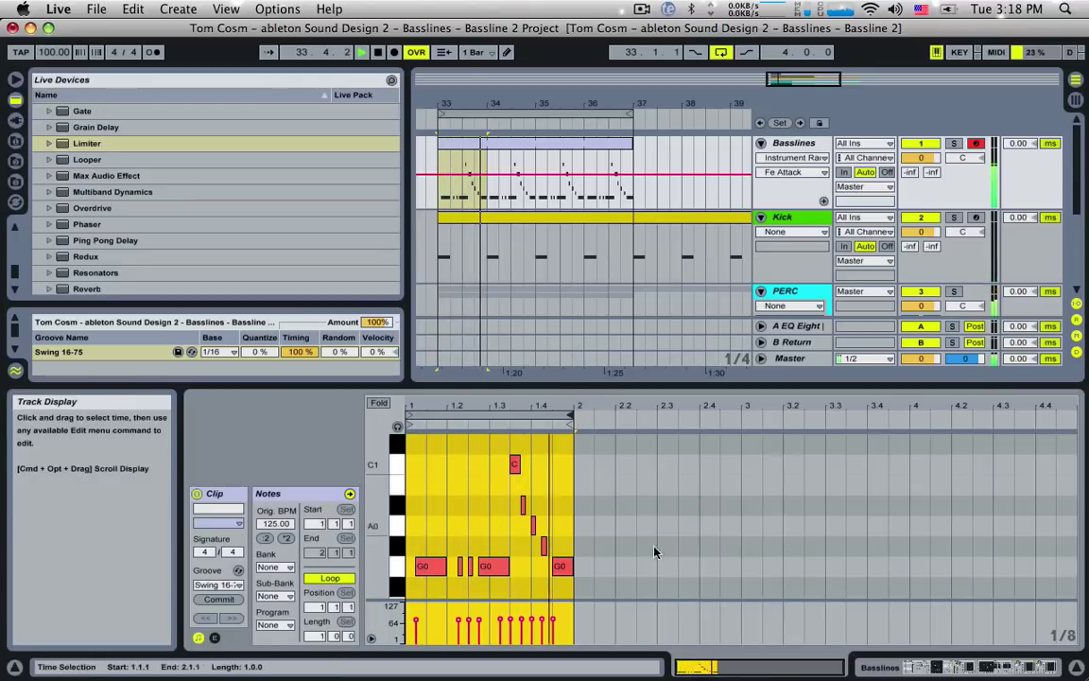
left_click_drag(706, 667, 705, 680)
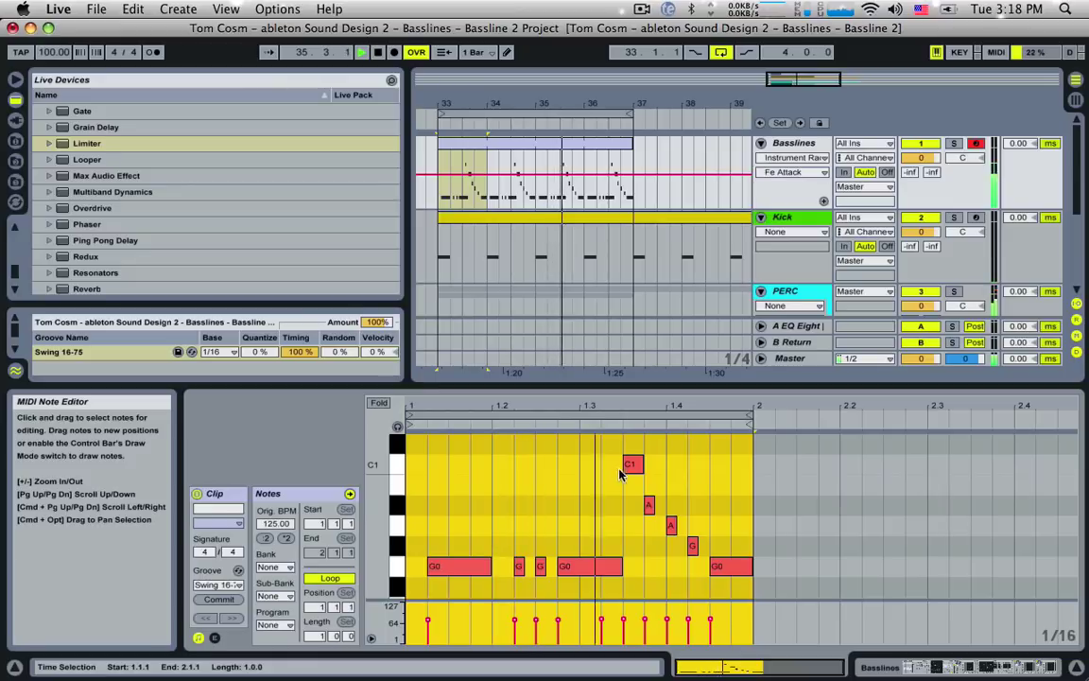
left_click_drag(621, 565, 580, 565)
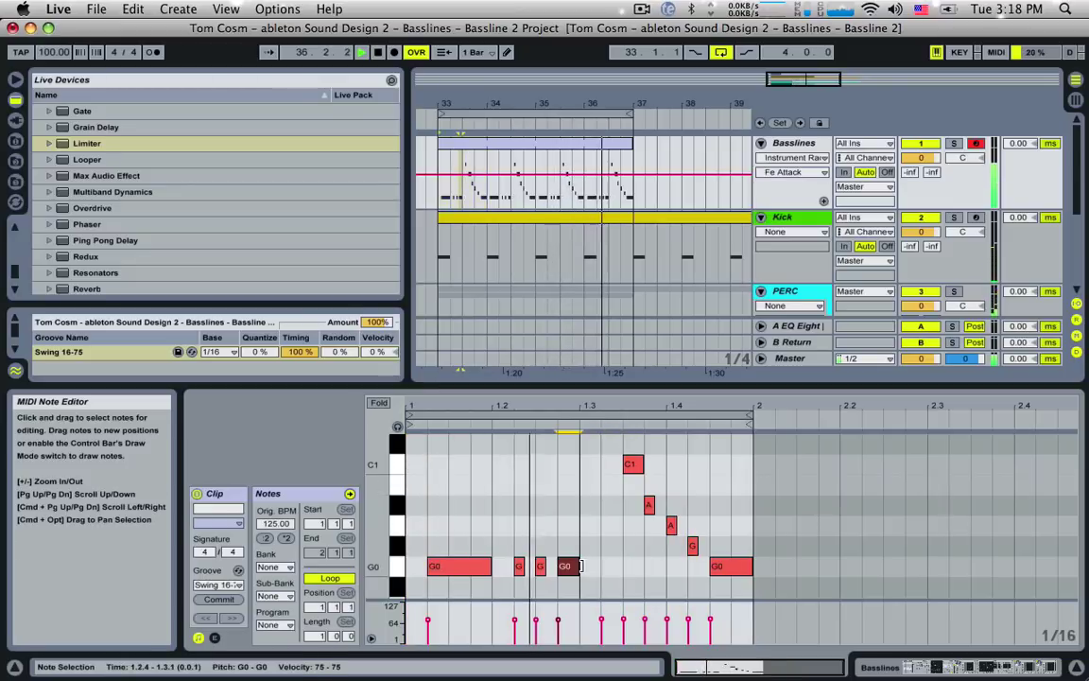
Delete the D1 note at 1.3.2, lower C1 at 1.3.3 to G0, and lower A#0 at 1.3.4 to G#0.
scroll(608, 430, "up", 2)
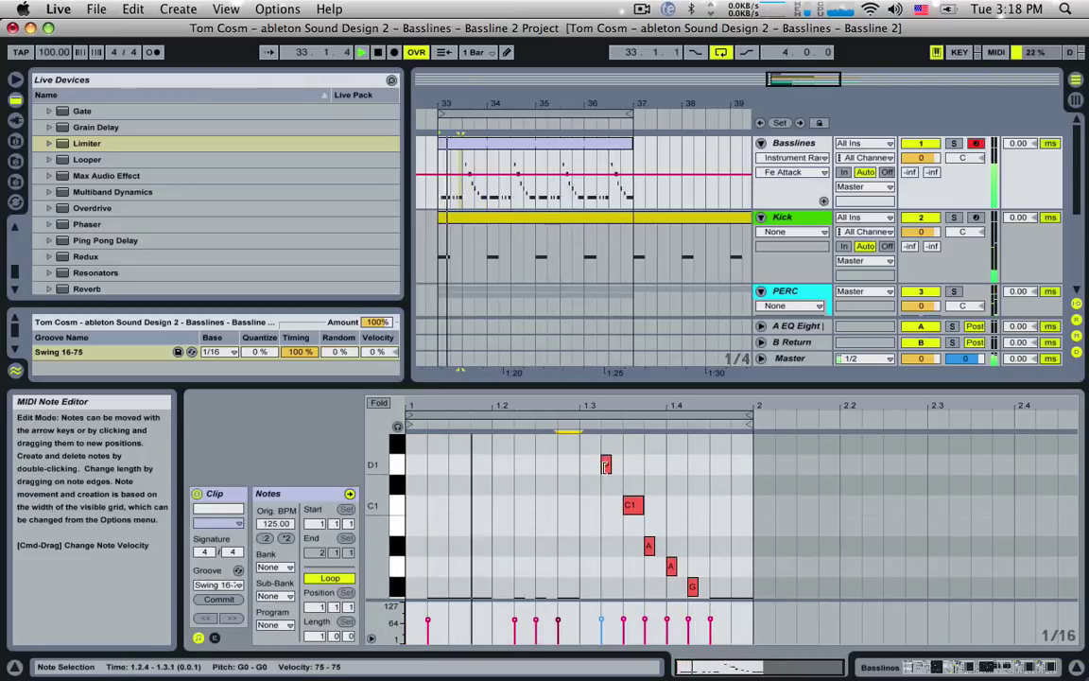
double_click(606, 465)
scroll(617, 477, "down", 2)
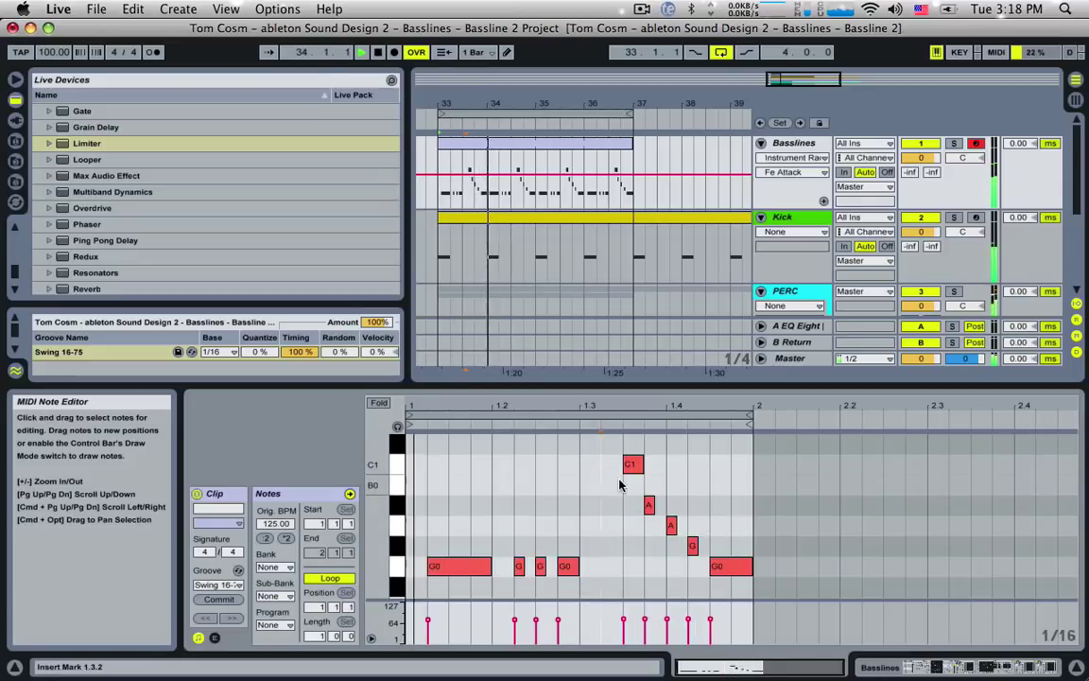
left_click_drag(633, 463, 633, 566)
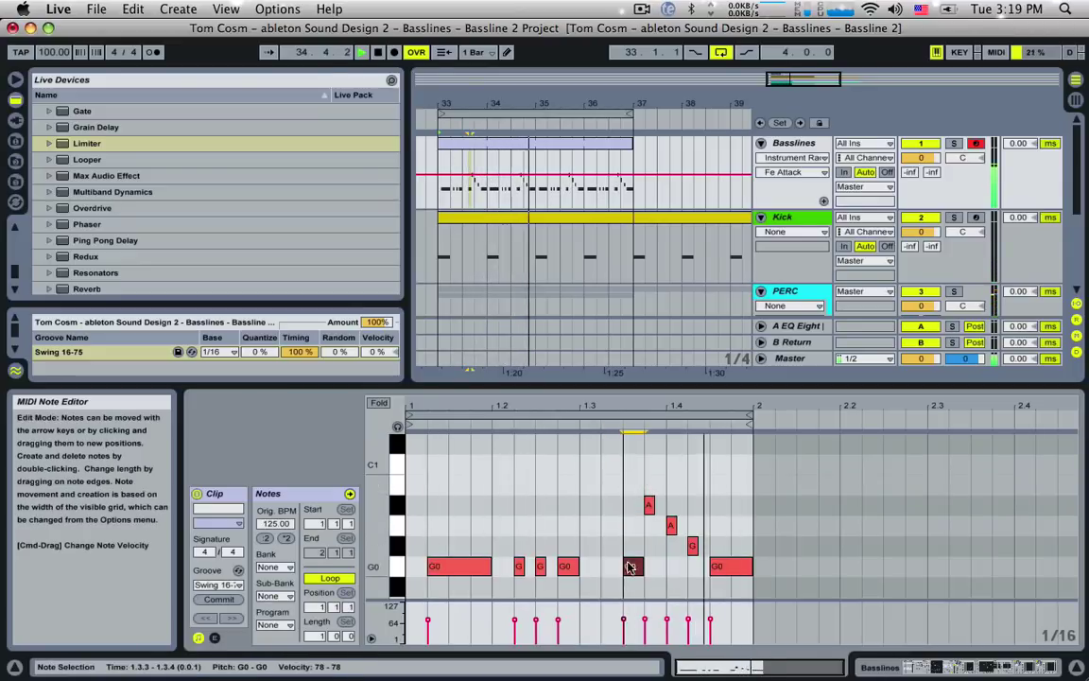
left_click_drag(649, 505, 649, 544)
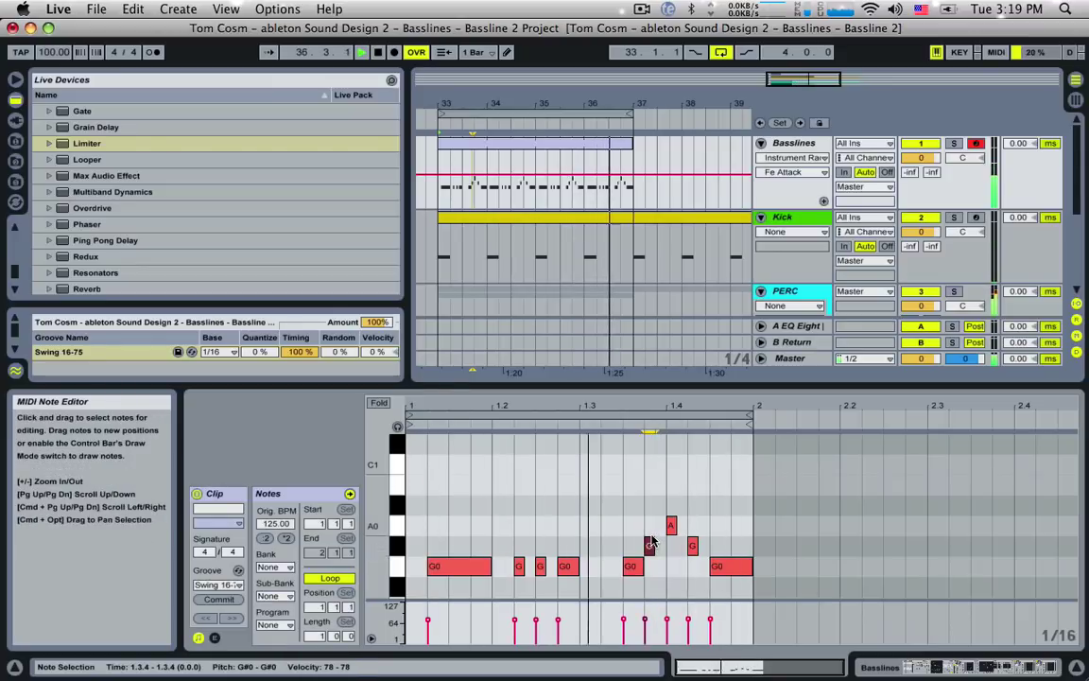
Stop playback and consolidate the looped four-bar Basslines clip from bar 33 to 37.
left_click_drag(786, 81, 786, 46)
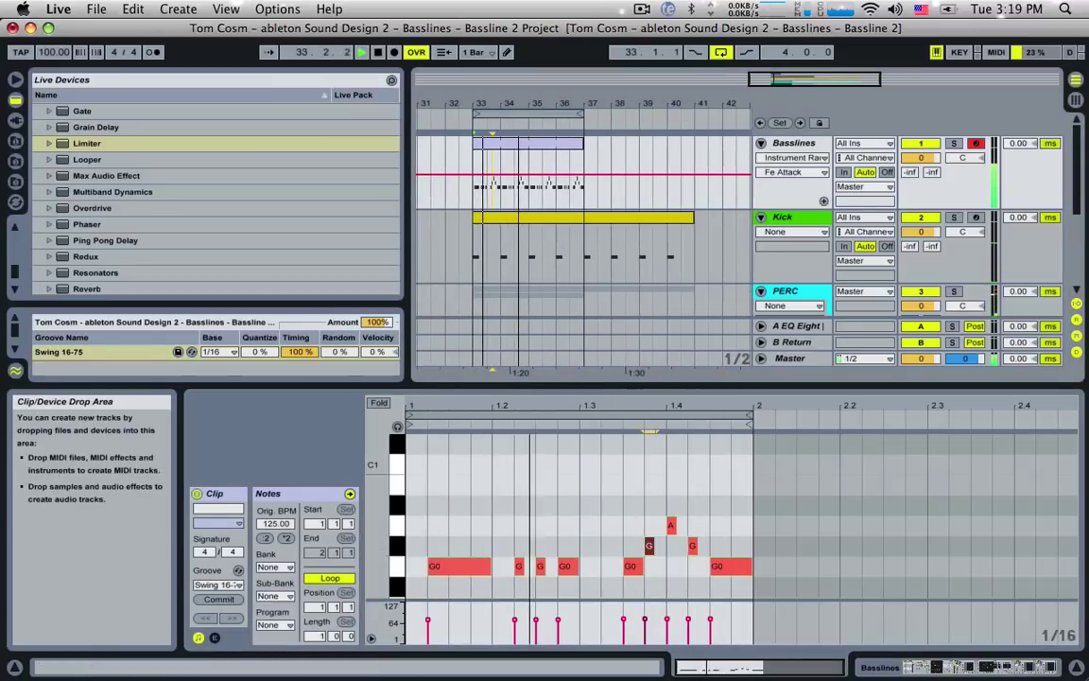
key("space")
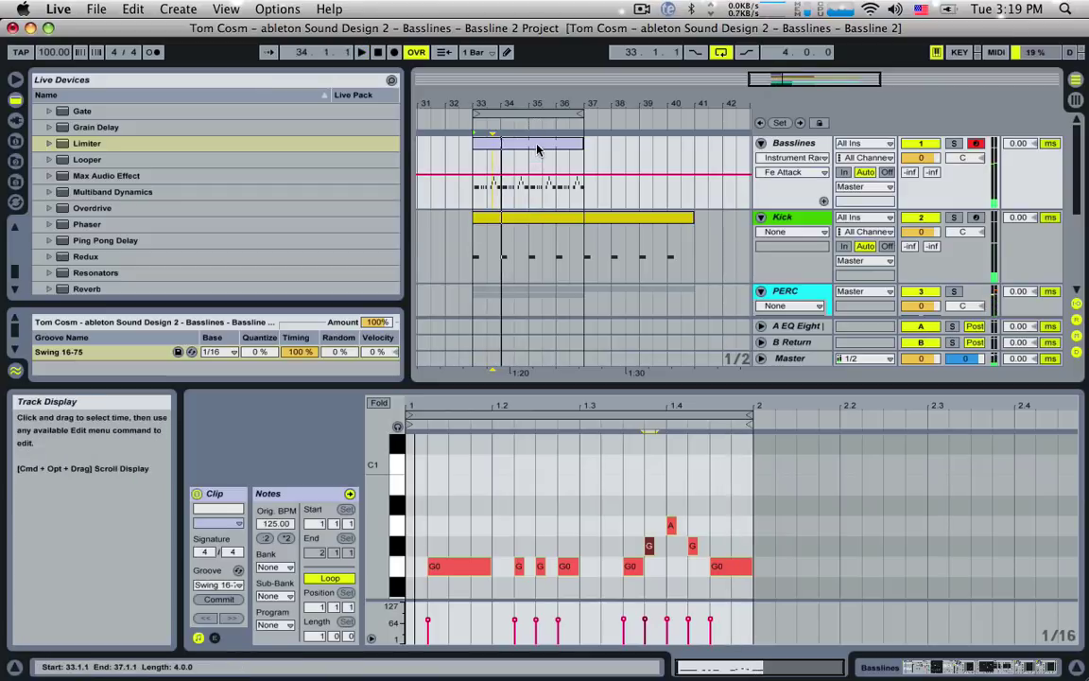
key("super+j")
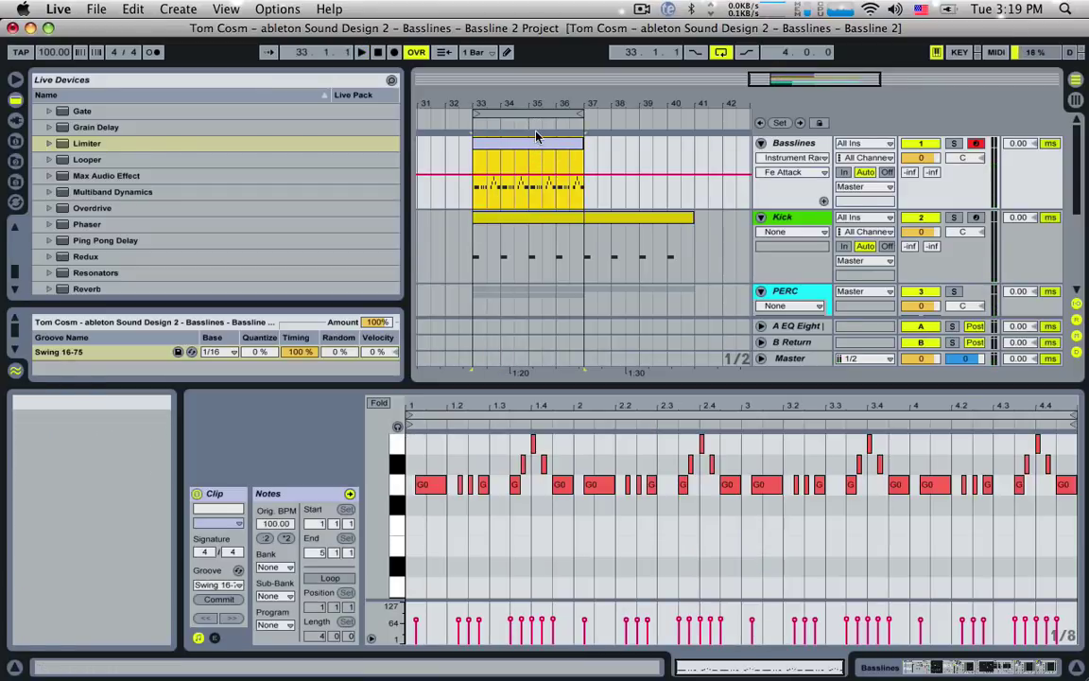
Raise the bar 2 notes at 2.3.3 to A0, 2.3.4 to A#0 and 2.4.1 to D1.
left_click(642, 482)
scroll(642, 482, "up", 2)
left_click_drag(682, 525, 684, 509)
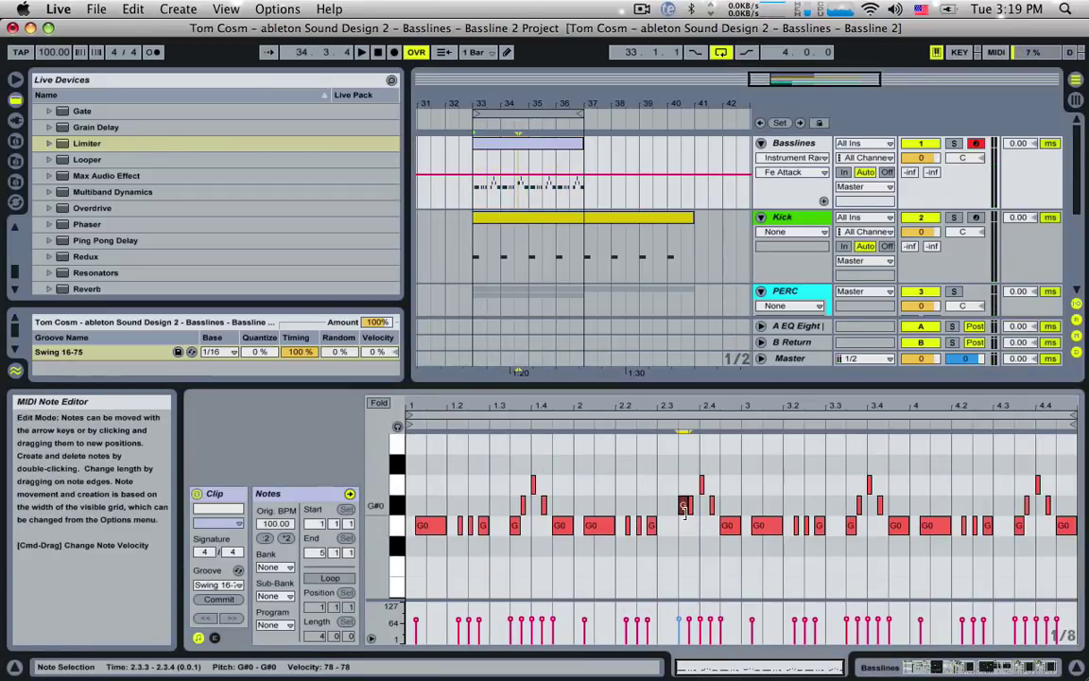
left_click(691, 511)
key("Up")
key("Up")
key("Up")
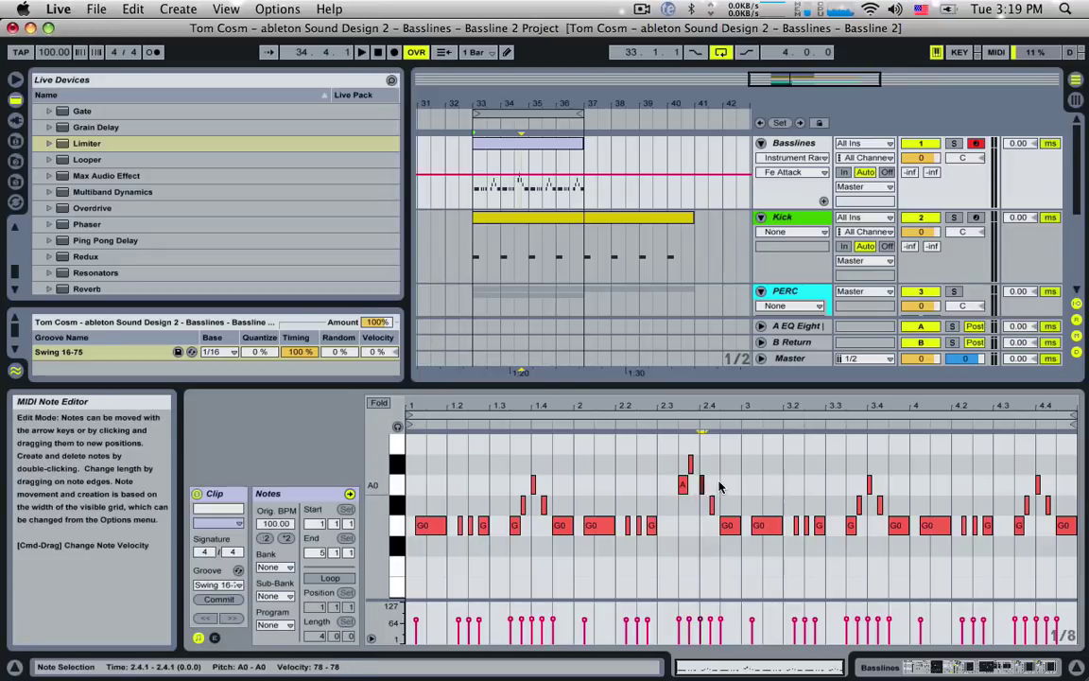
key("Up")
key("Up")
key("Up")
key("Up")
Raise the note at 2.4.2 to A#0 and the long note at 2.4.3 to A0.
scroll(725, 496, "down", 1)
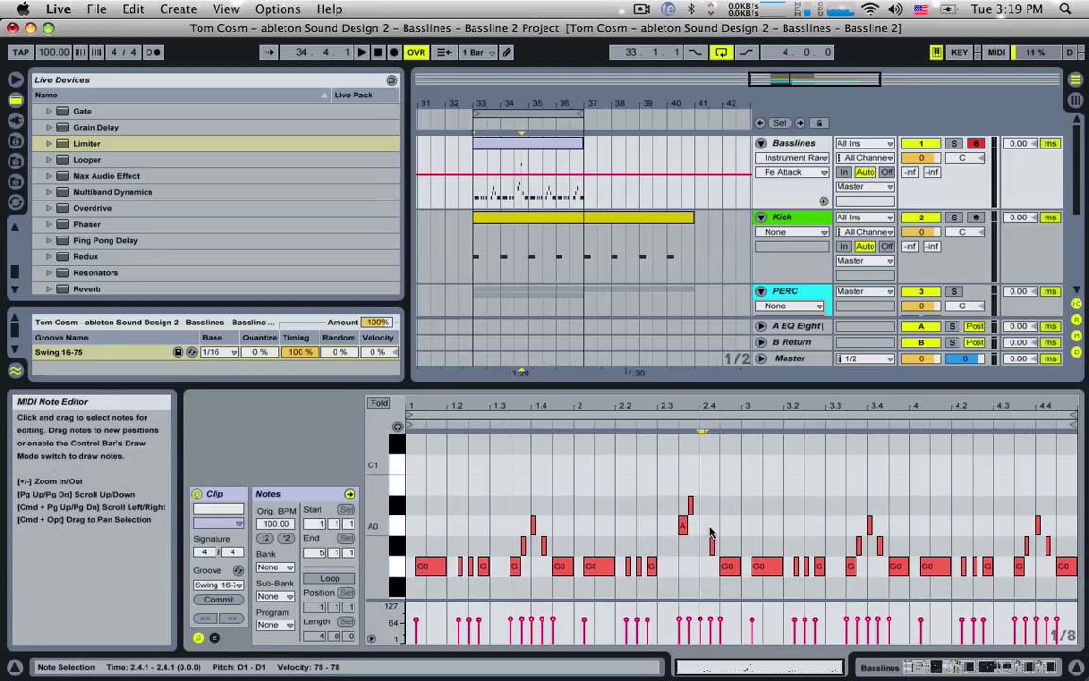
left_click(713, 546)
key("Up")
key("Up")
left_click(727, 566)
key("Up")
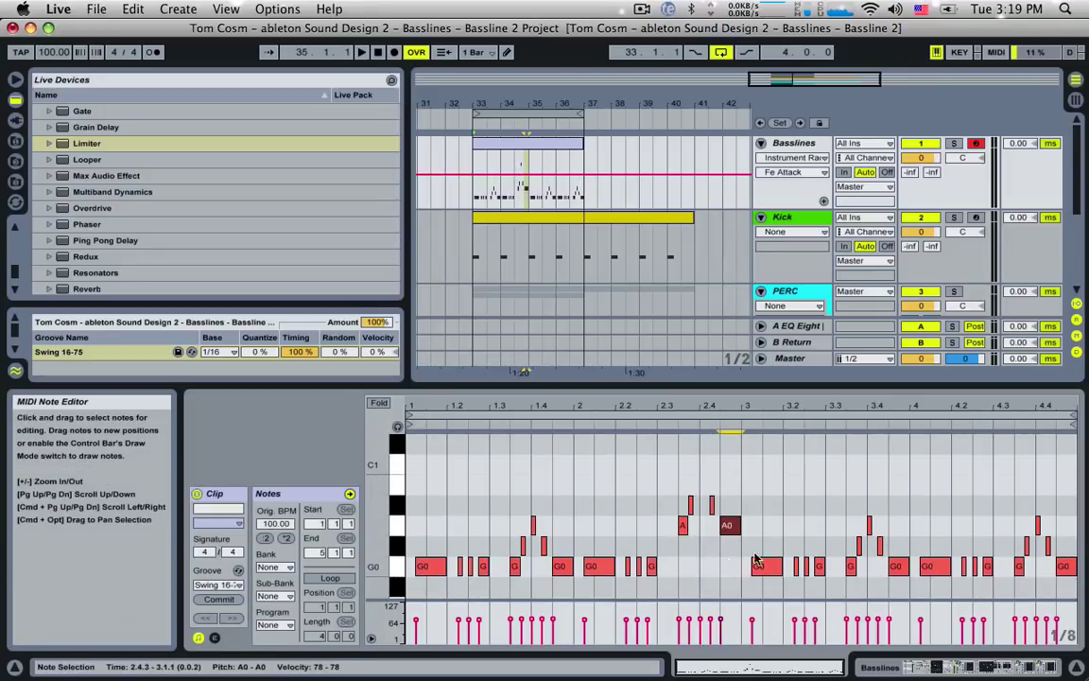
key("Up")
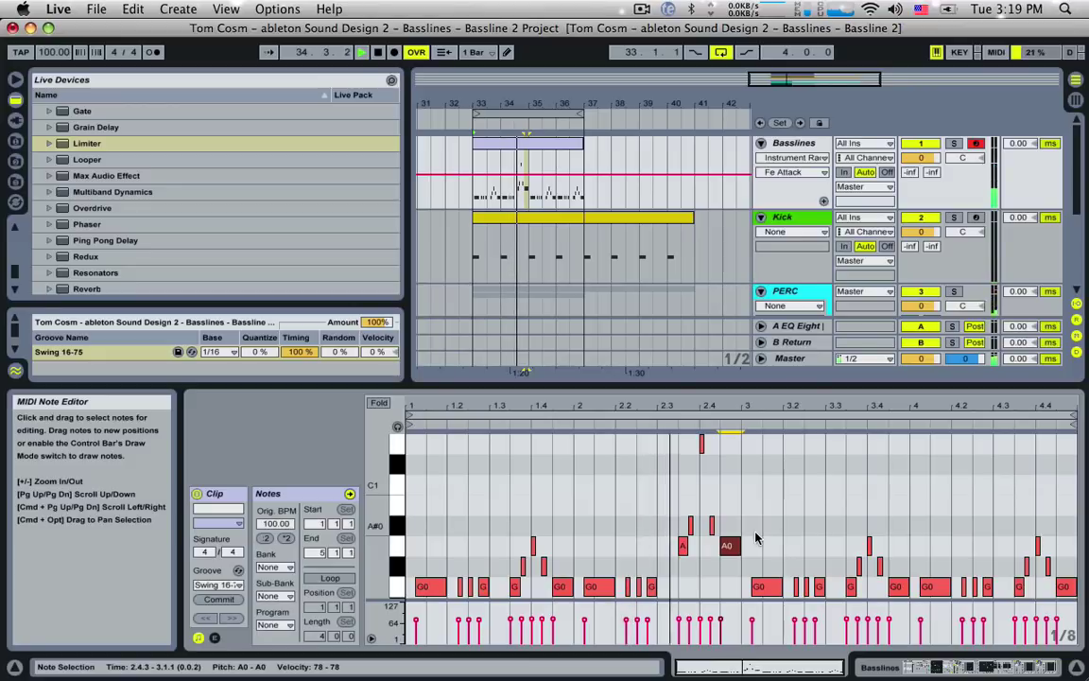
Stop playback and delete the last five notes of bar 4, from 4.3.3 onward.
scroll(936, 558, "down", 1)
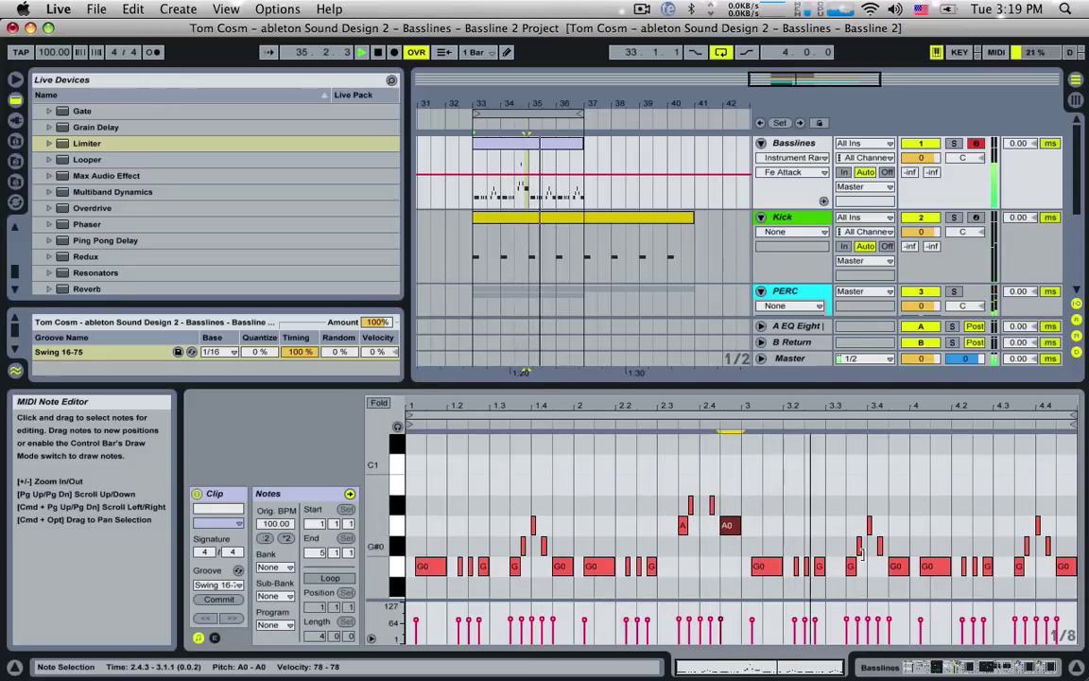
scroll(965, 568, "down", 1)
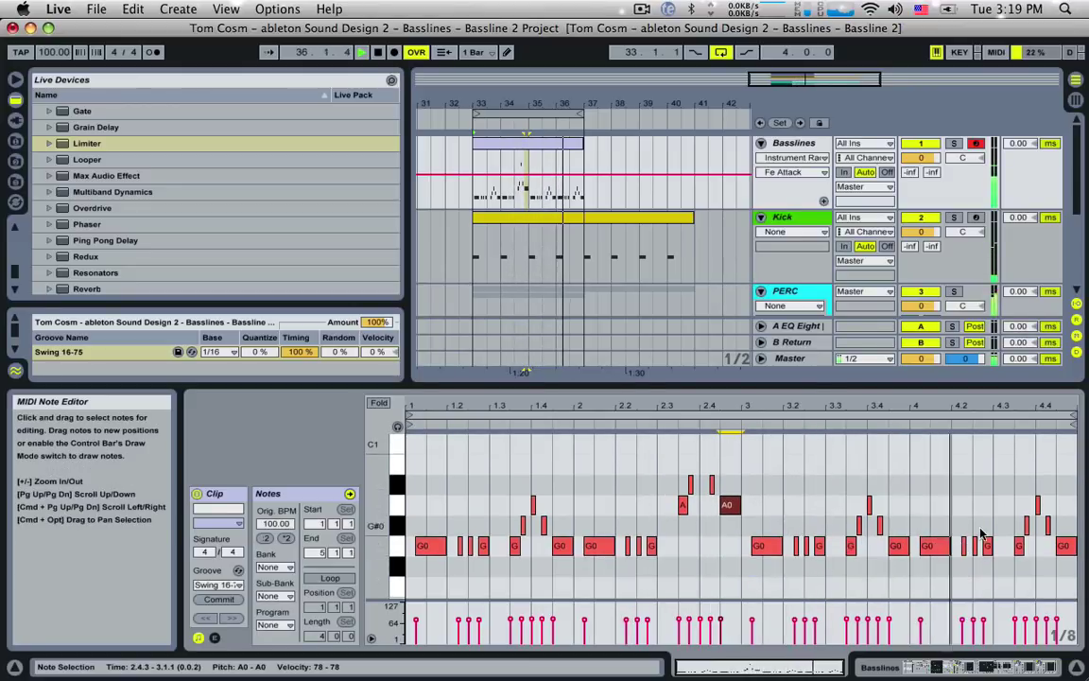
key("space")
left_click_drag(1023, 492, 1072, 596)
key("Delete")
Add F#0 notes two sixteenths long at 4.3.1 and one sixteenth at 4.3.3, copy the pair to 4.4.1, and play the clip.
left_click_drag(804, 666, 803, 679)
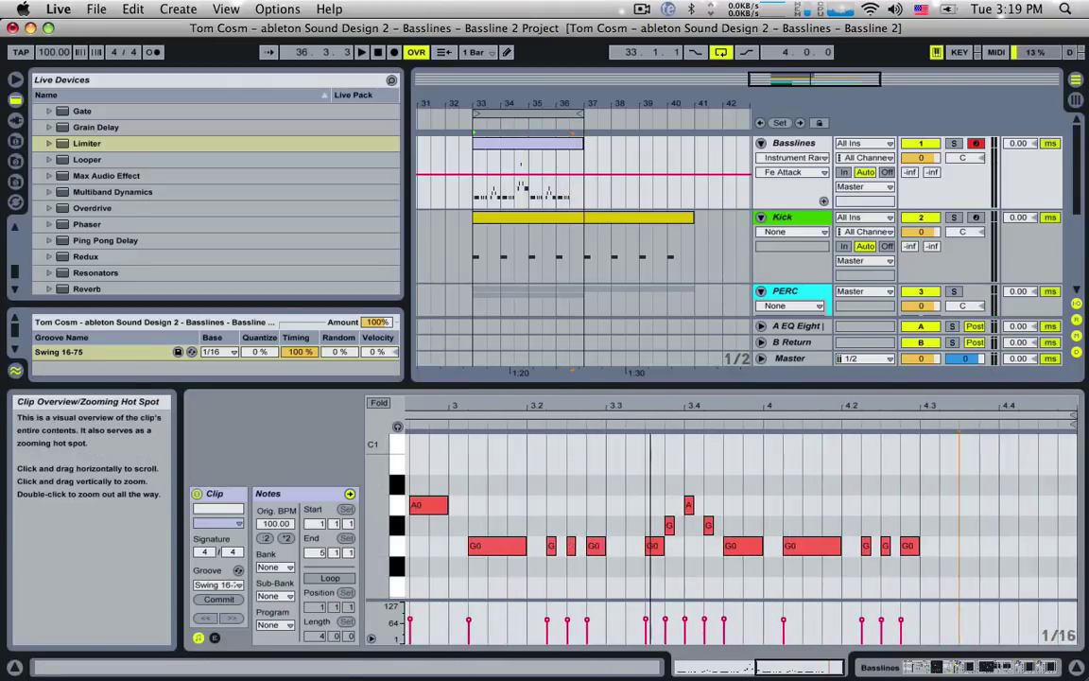
double_click(924, 566)
double_click(944, 566)
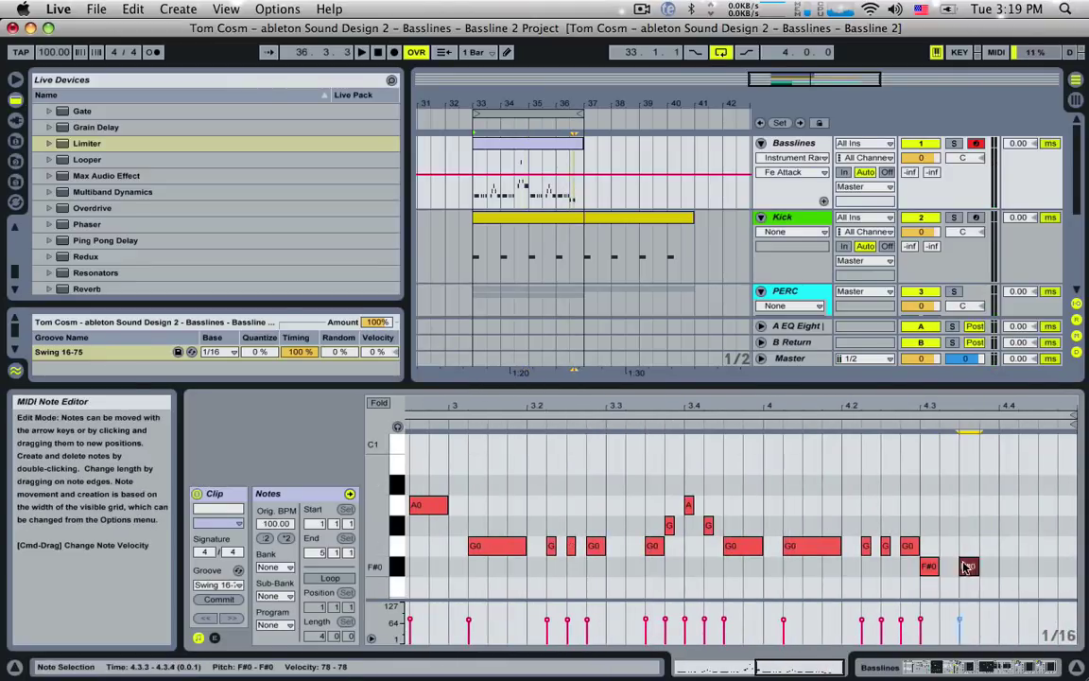
left_click(934, 566)
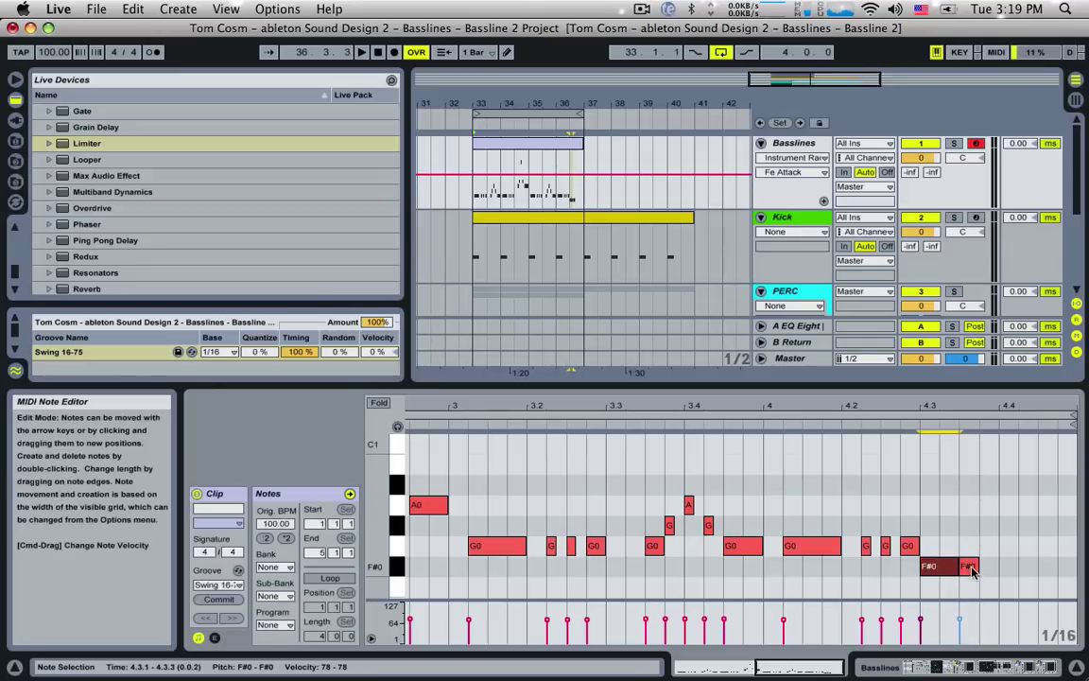
left_click(934, 567, "shift")
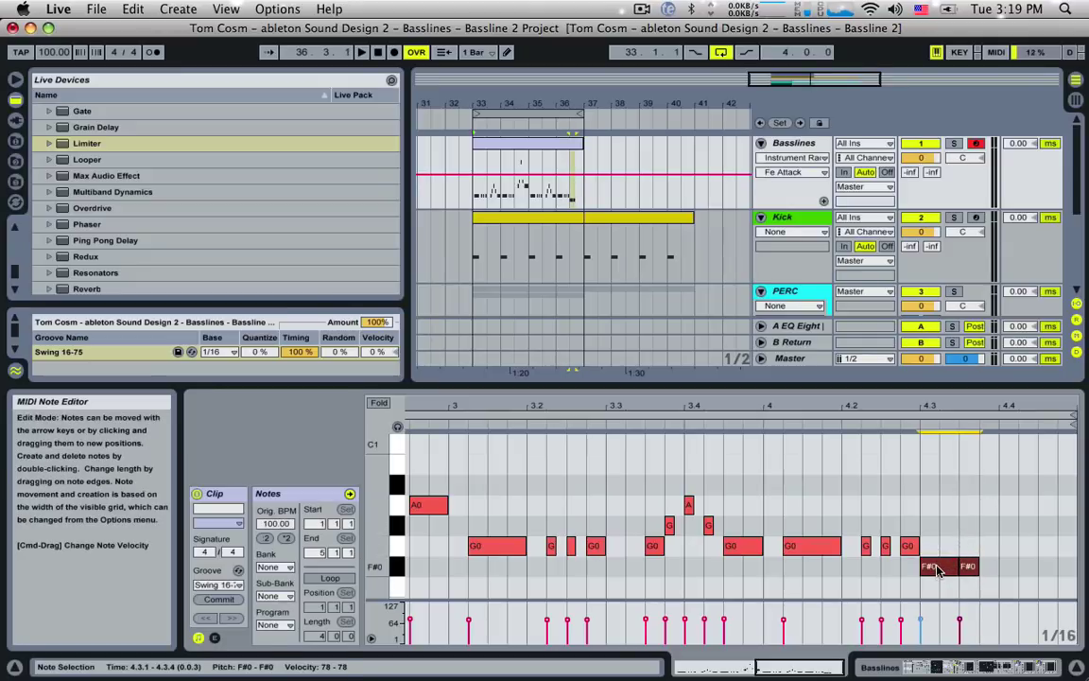
left_click_drag(937, 567, 1016, 574)
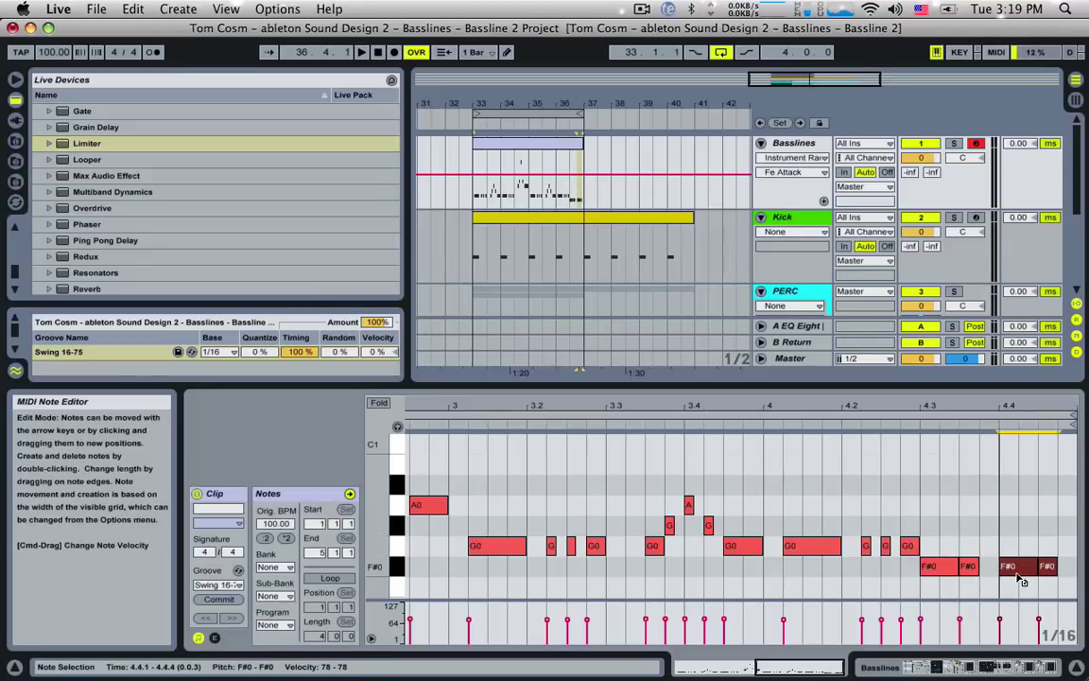
left_click(858, 583)
key("space")
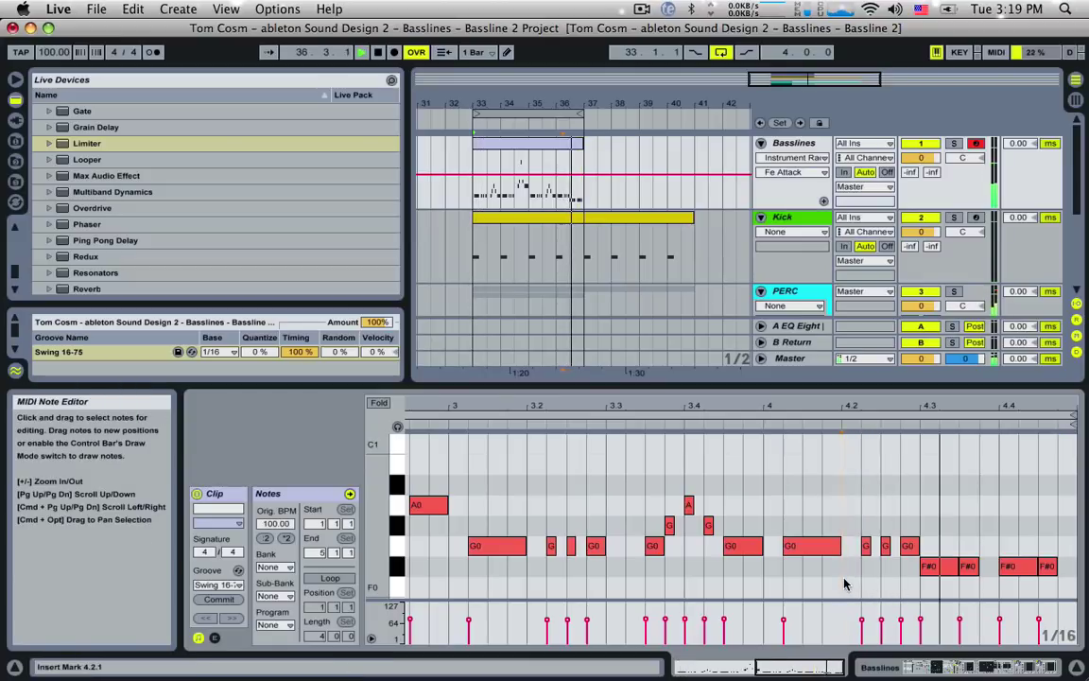
Fill the second half of bar 4, starting at 4.3.1, with repeated one-sixteenth F#0 notes.
double_click(949, 565)
double_click(989, 566)
key("super+d")
key("super+d")
key("super+d")
key("super+d")
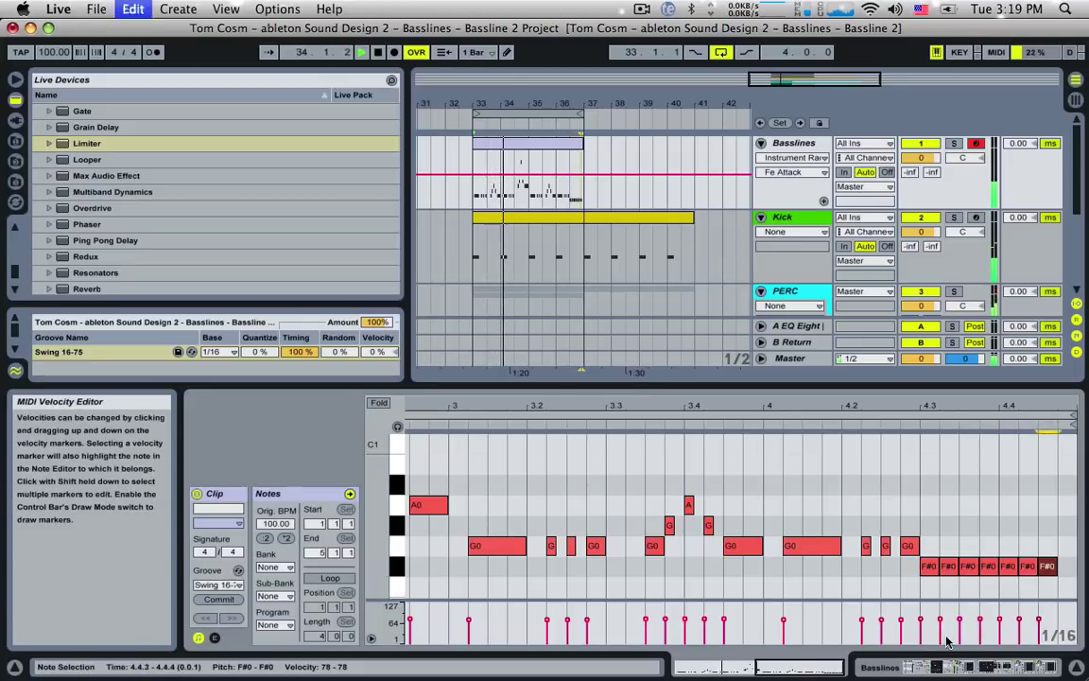
key("space")
Rework the F#0 run into repeated sixteenth and thirty-second pairs starting at 4.3.1, 4.3.3, 4.4.1 and 4.4.3, and play the clip.
left_click_drag(819, 666, 819, 679)
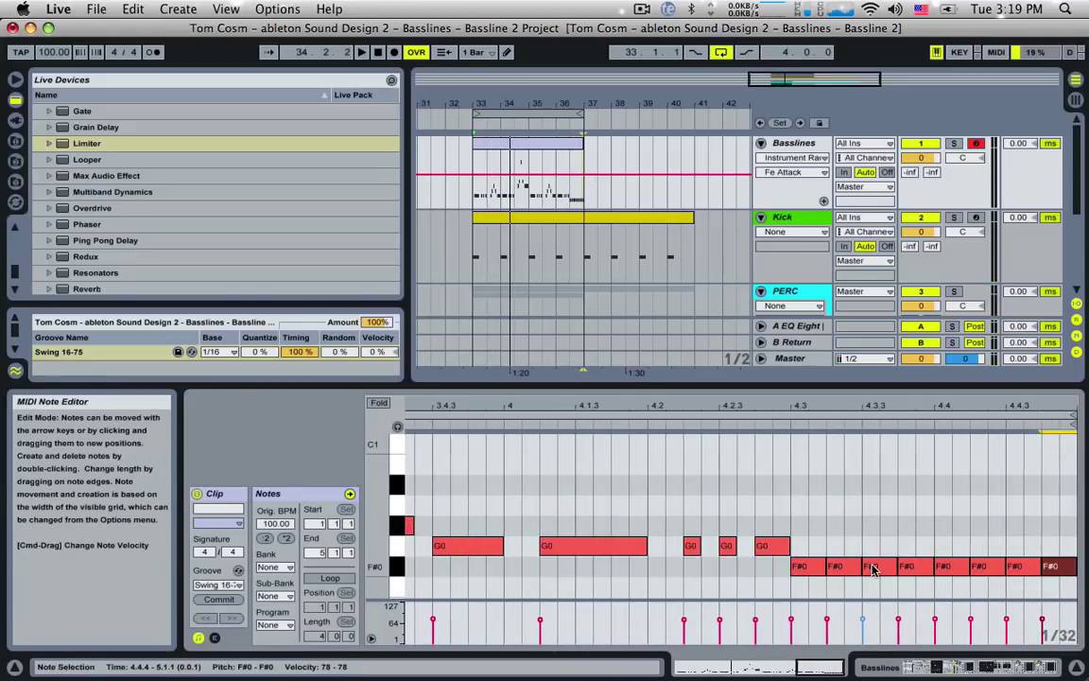
left_click_drag(853, 565, 1083, 588)
key("Delete")
left_click_drag(856, 514, 950, 567)
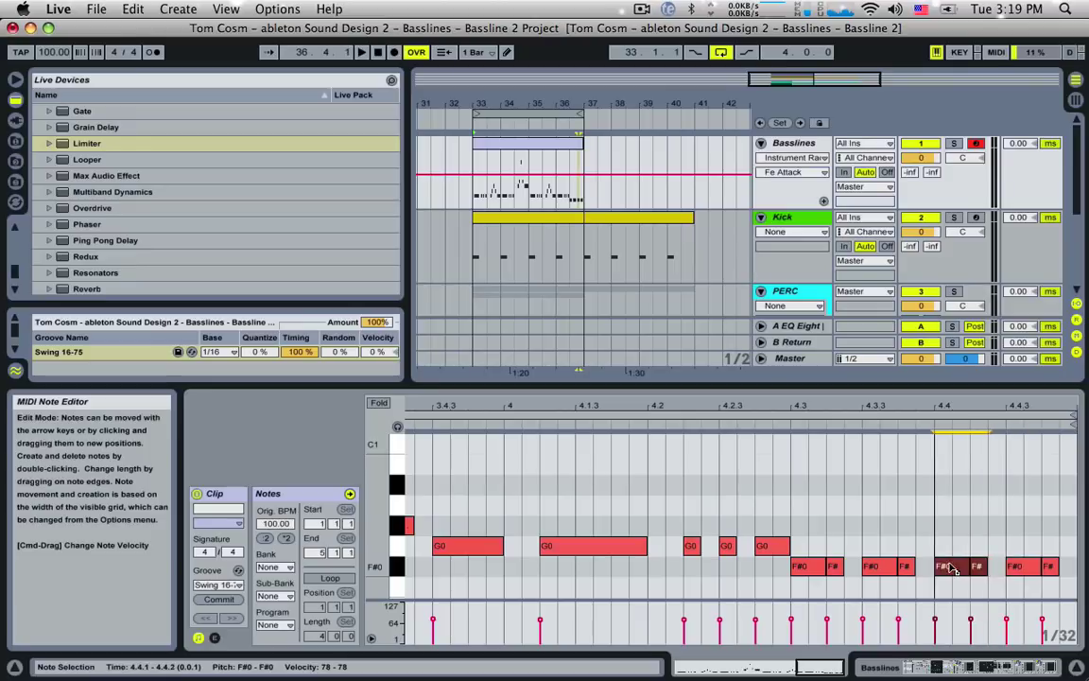
left_click(579, 568)
key("space")
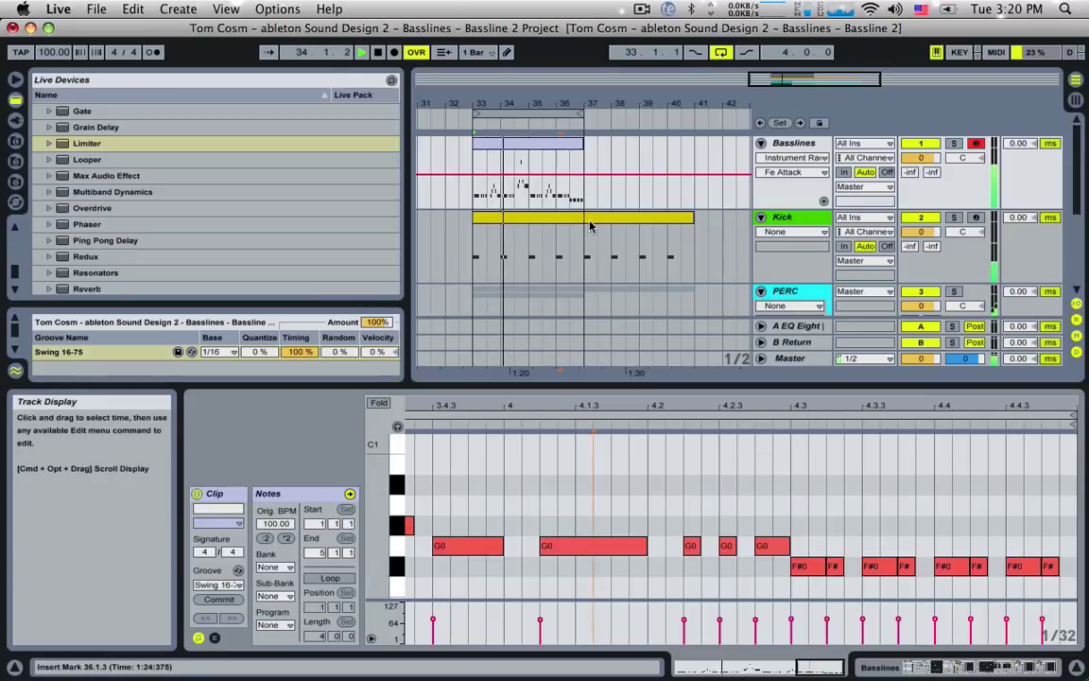
Try the bassline at tempos of 137 and 134 BPM and return the tempo to 100 BPM.
key("space")
left_click_drag(54, 52, 54, 5)
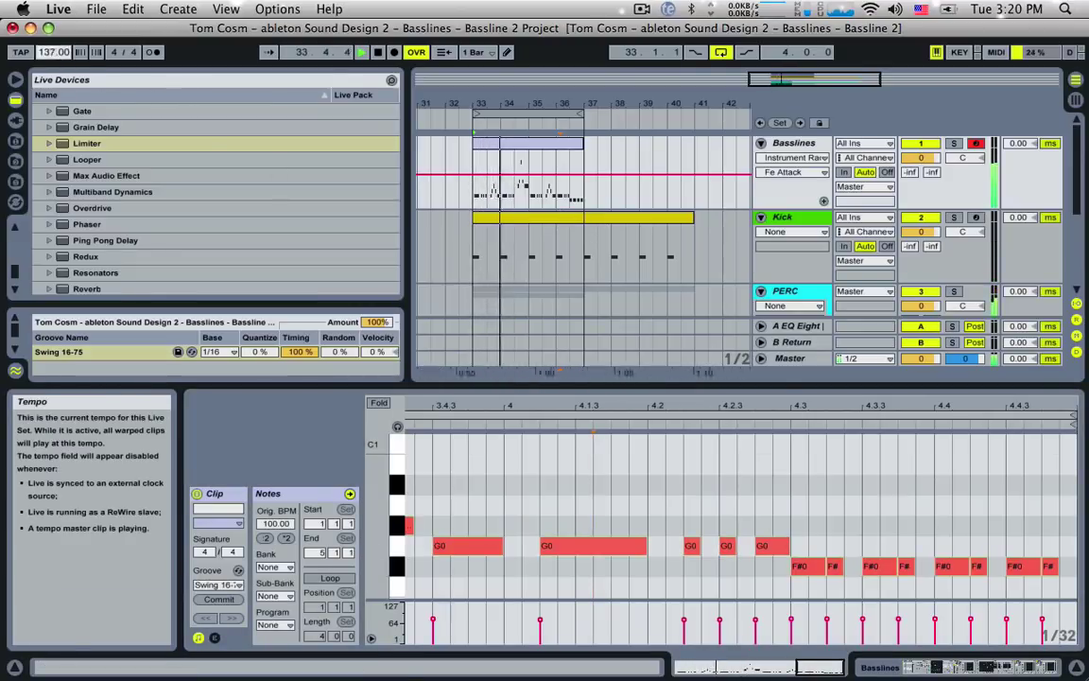
left_click_drag(54, 52, 54, 55)
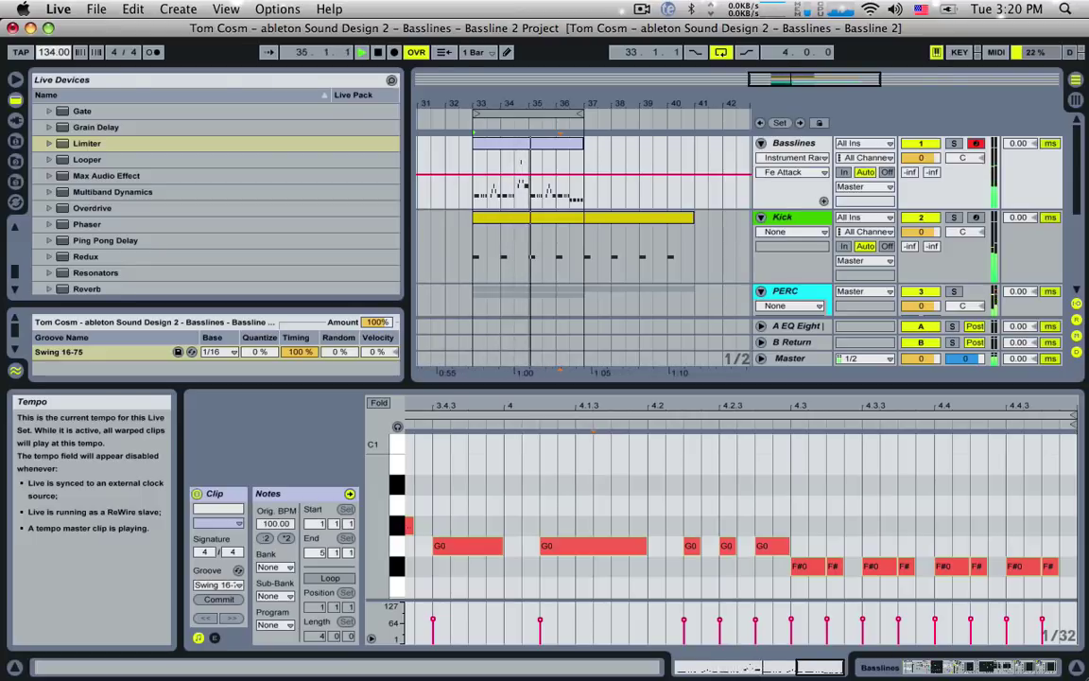
left_click_drag(54, 53, 54, 85)
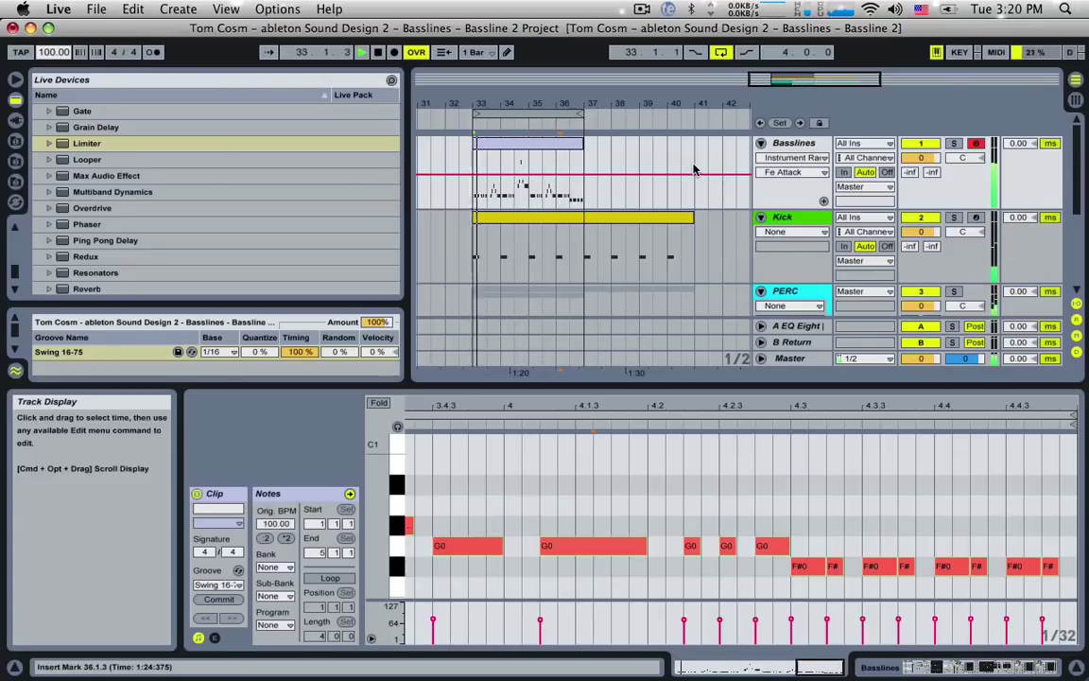
key("space")
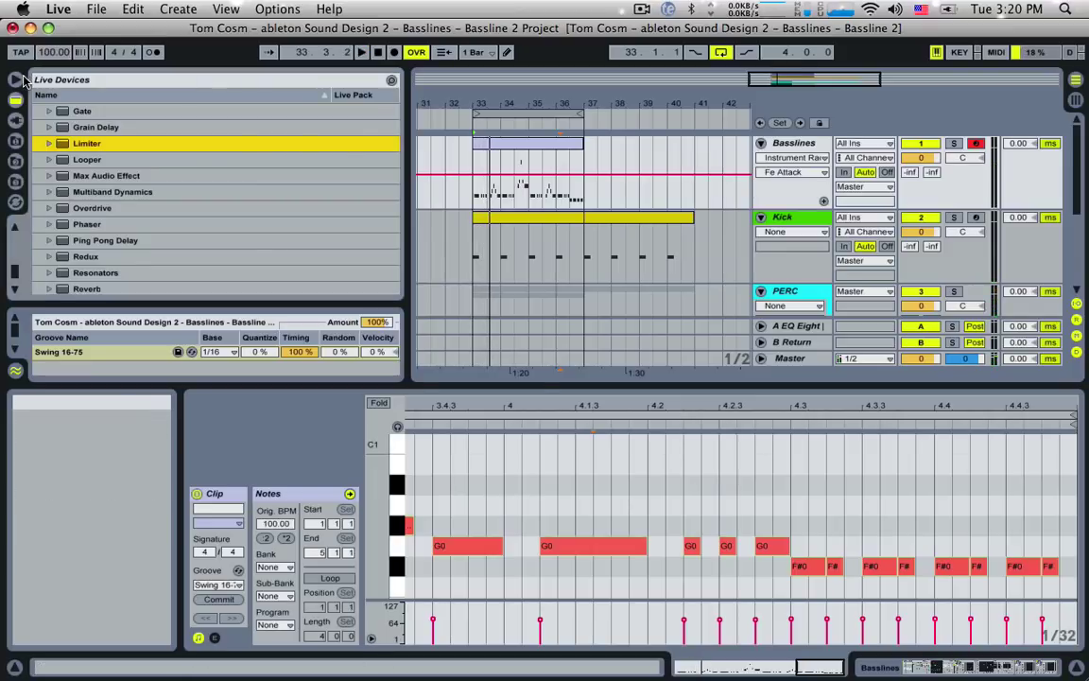
Hide the browser, show the Basslines track's devices, and display the Operator filter settings of the Bass Start chain.
left_click(15, 79)
left_click_drag(614, 84, 614, 312)
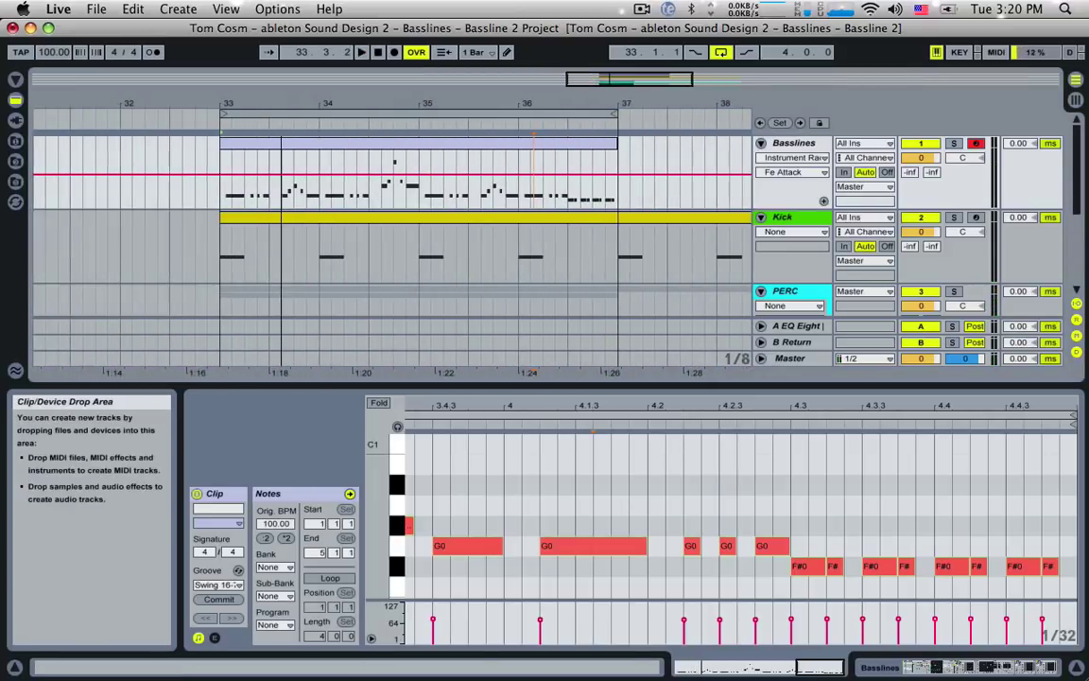
double_click(781, 144)
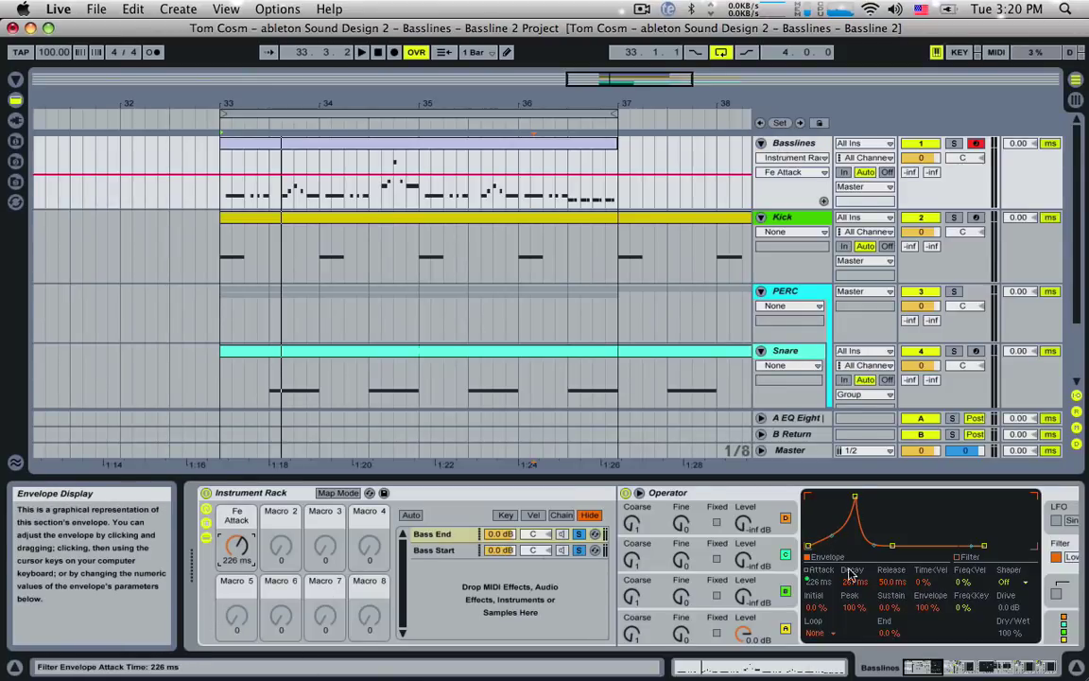
left_click(444, 550)
left_click(1061, 546)
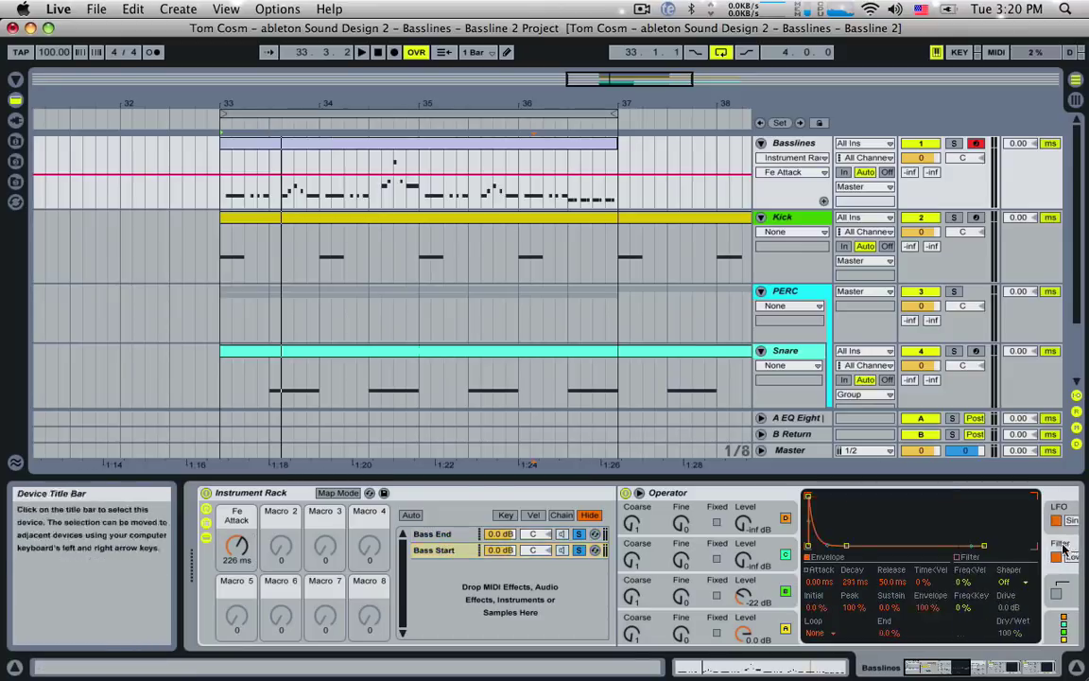
Compare the Operator envelopes and settings of the Bass End and Bass Start chains in the Instrument Rack.
left_click(941, 668)
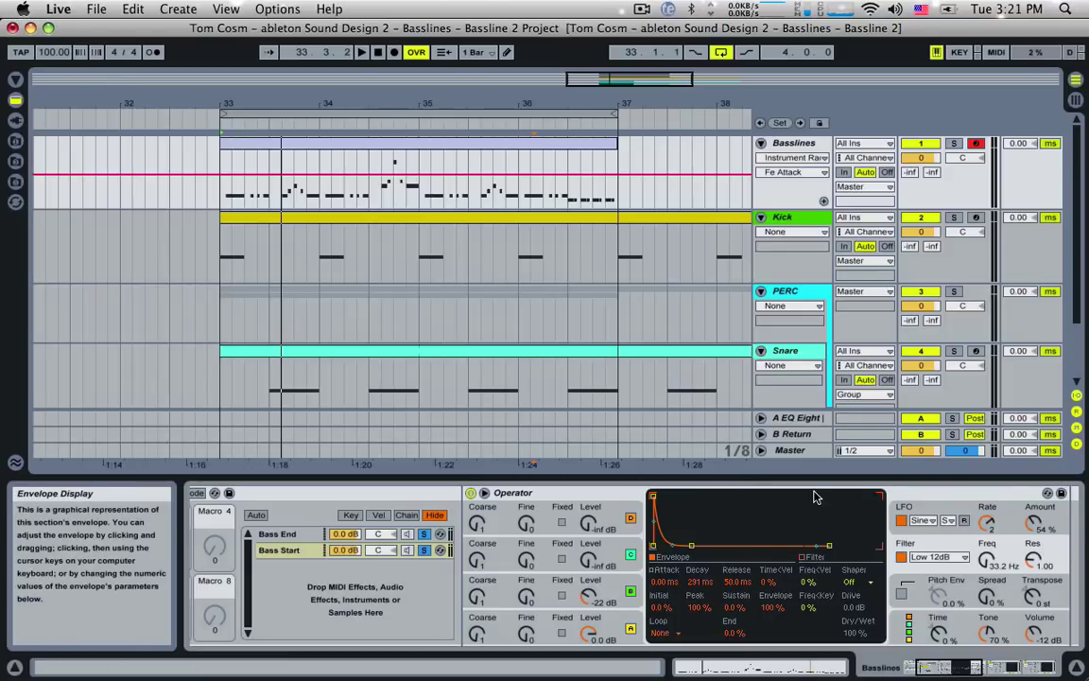
left_click(940, 669)
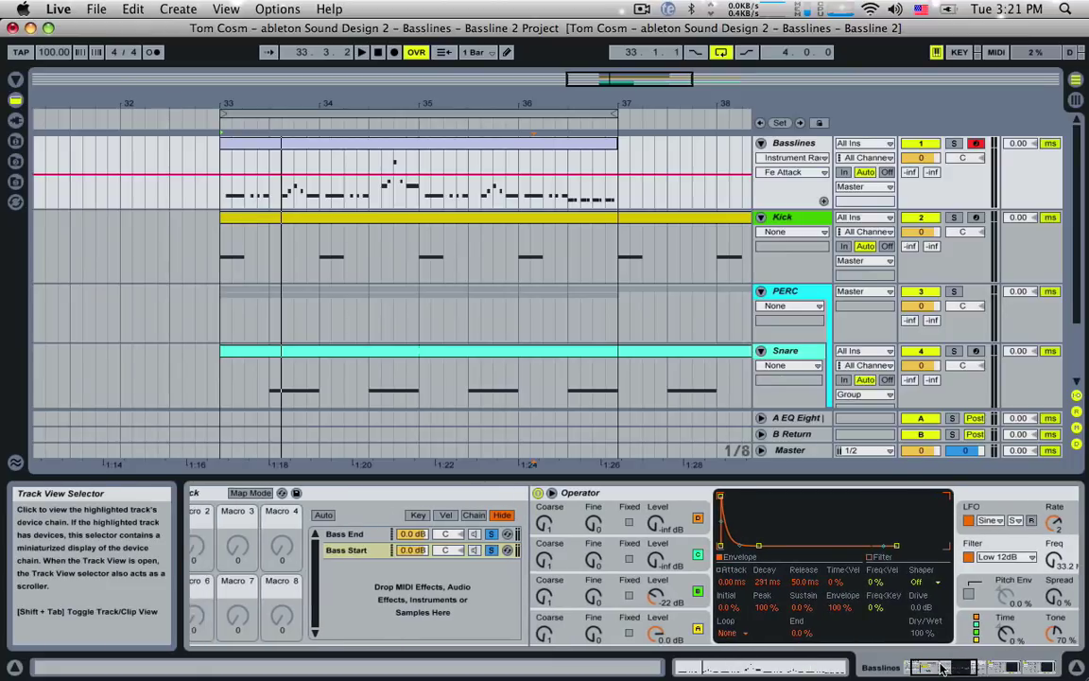
left_click(356, 534)
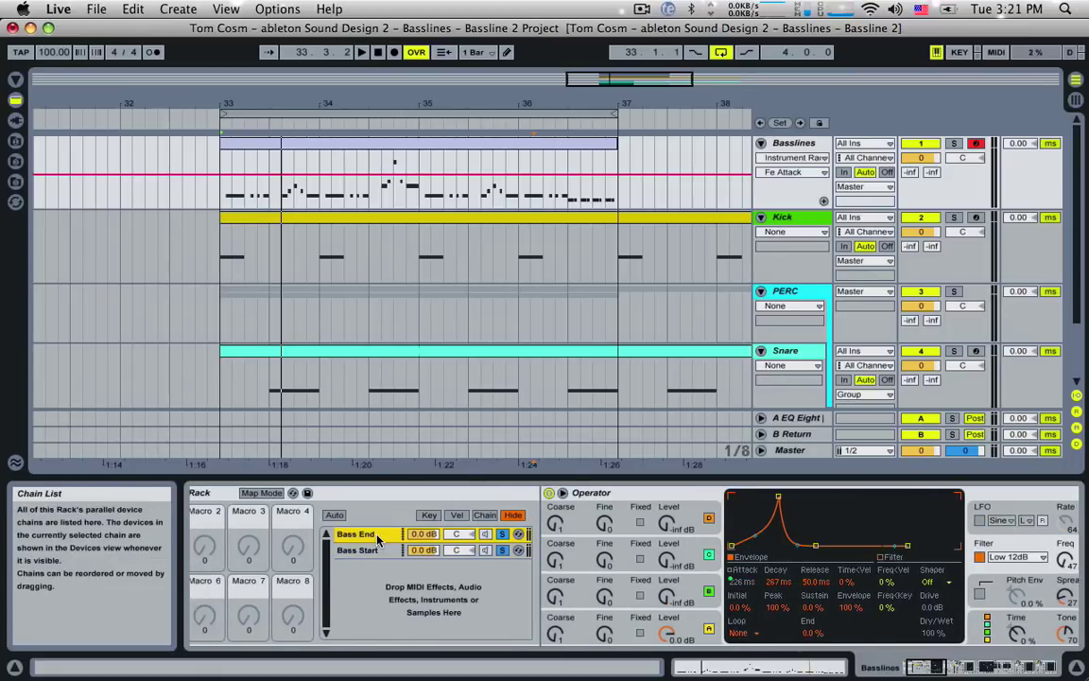
left_click(364, 551)
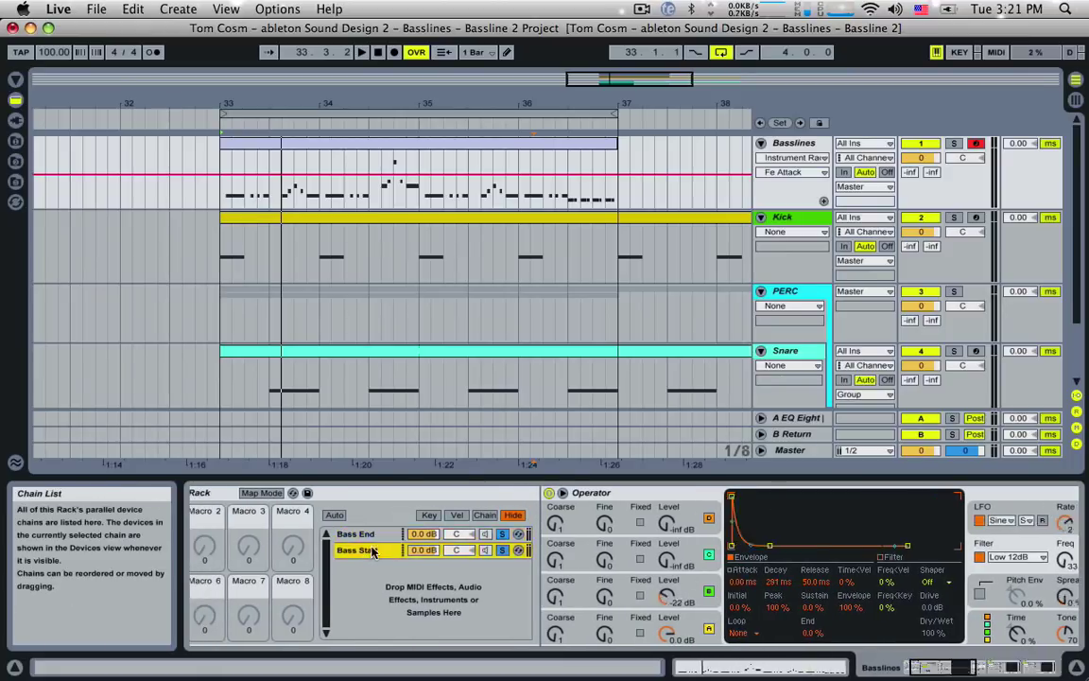
left_click(370, 551)
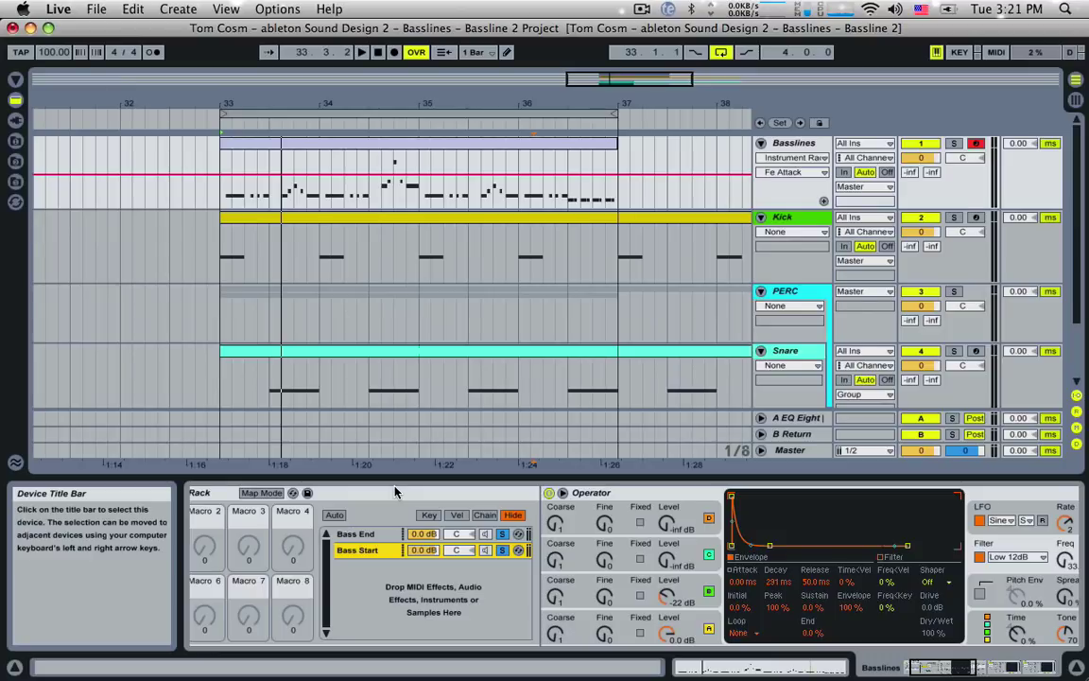
Play the bassline while trying a higher Spread on the Bass Start chain's Operator, and turn Spread fully back down.
key("space")
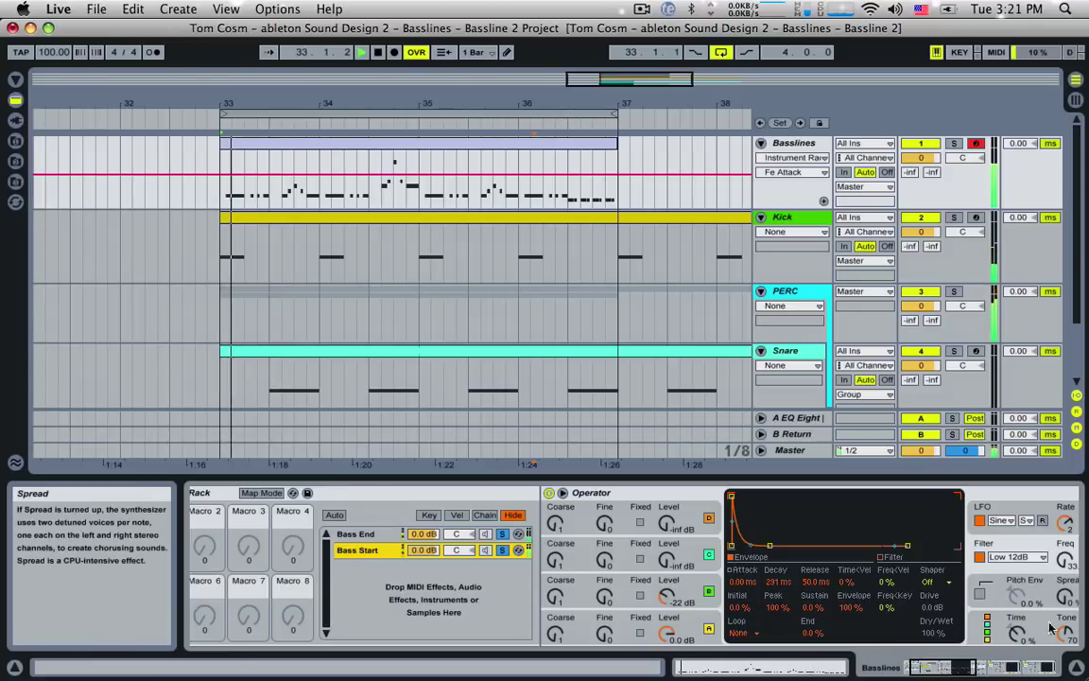
left_click_drag(928, 666, 942, 667)
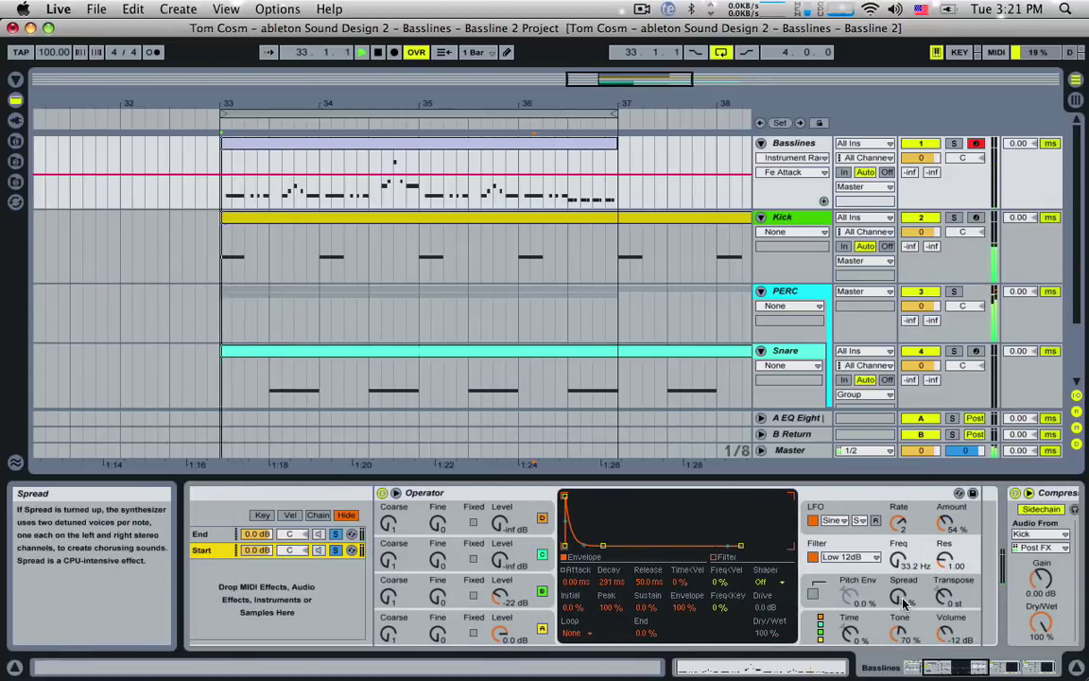
left_click_drag(903, 598, 903, 542)
left_click_drag(903, 601, 903, 662)
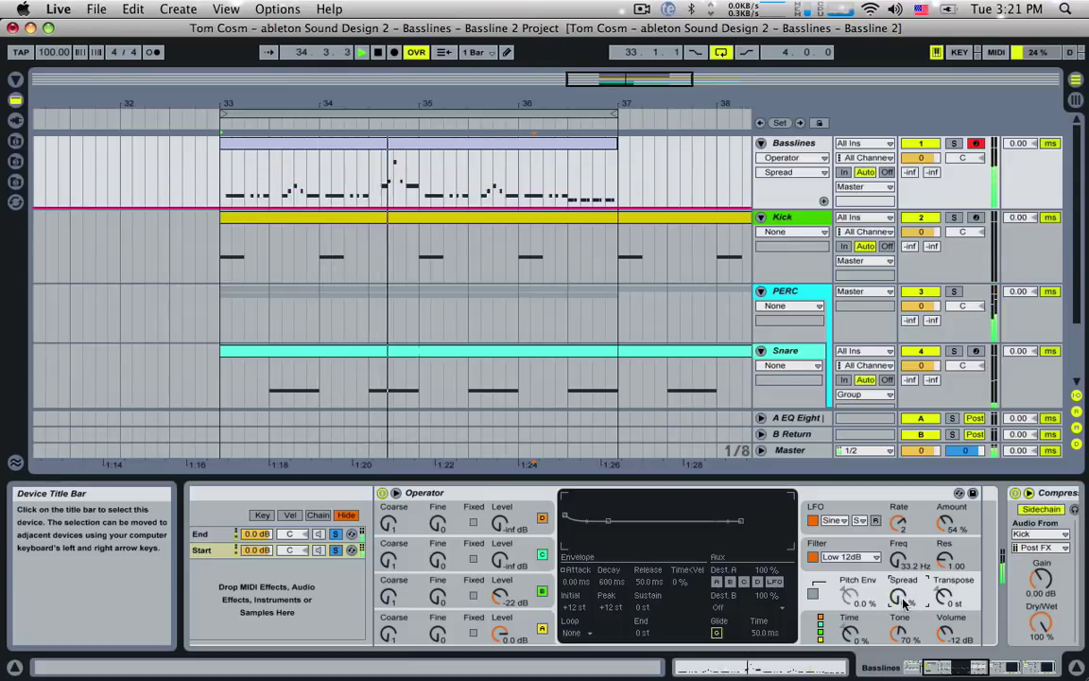
scroll(744, 553, "left", 5)
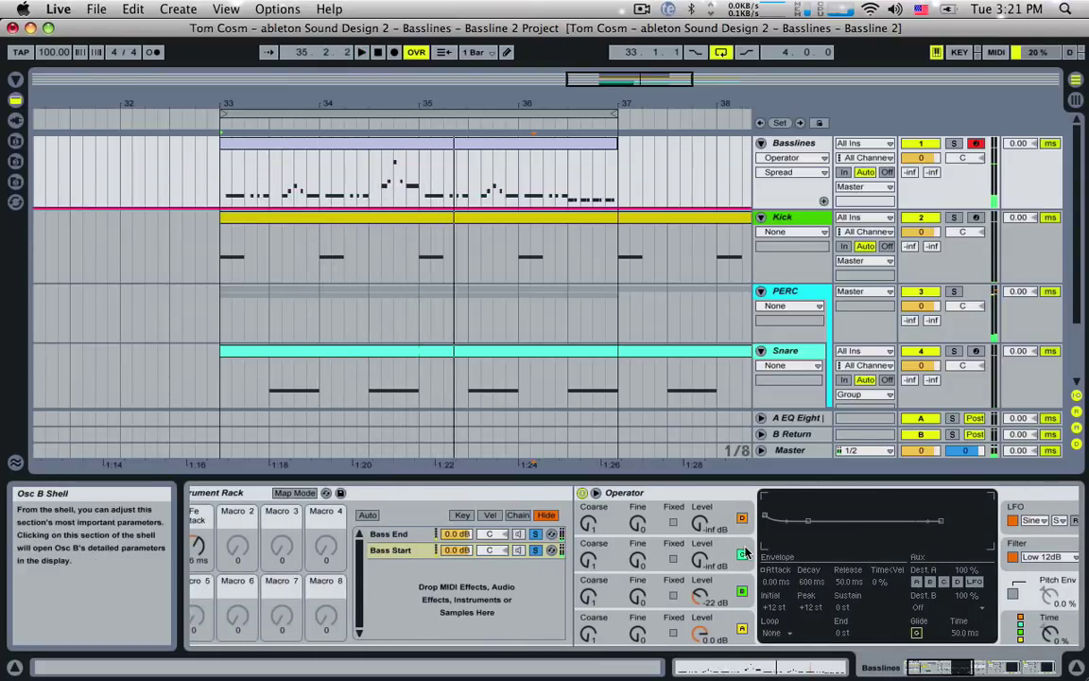